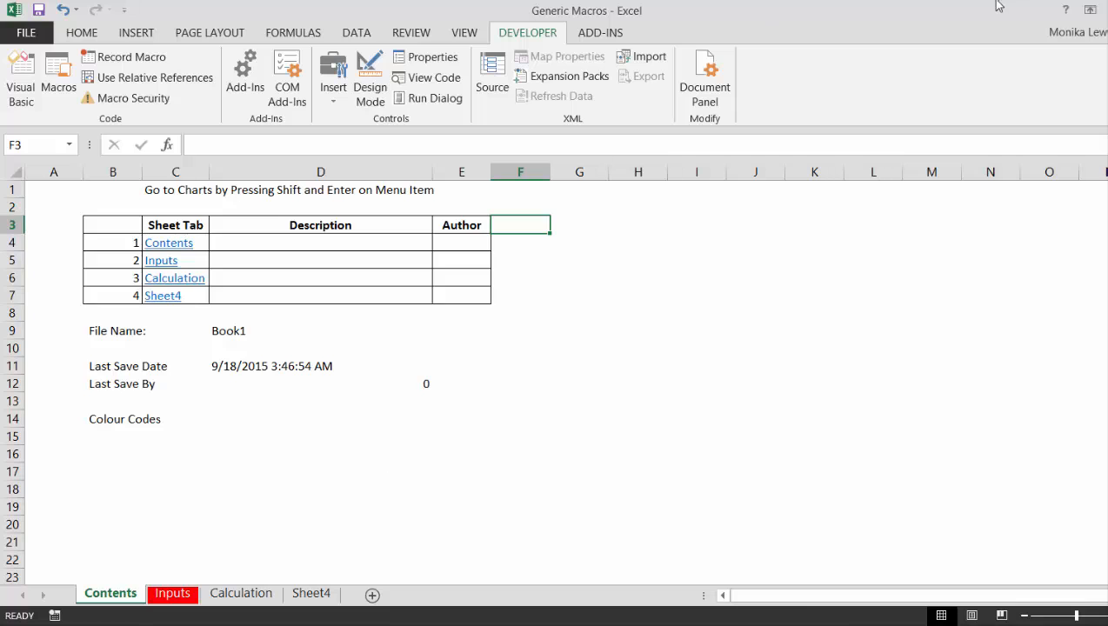
Step: Close the Generic Macros workbook and save its changes
click(1106, 10)
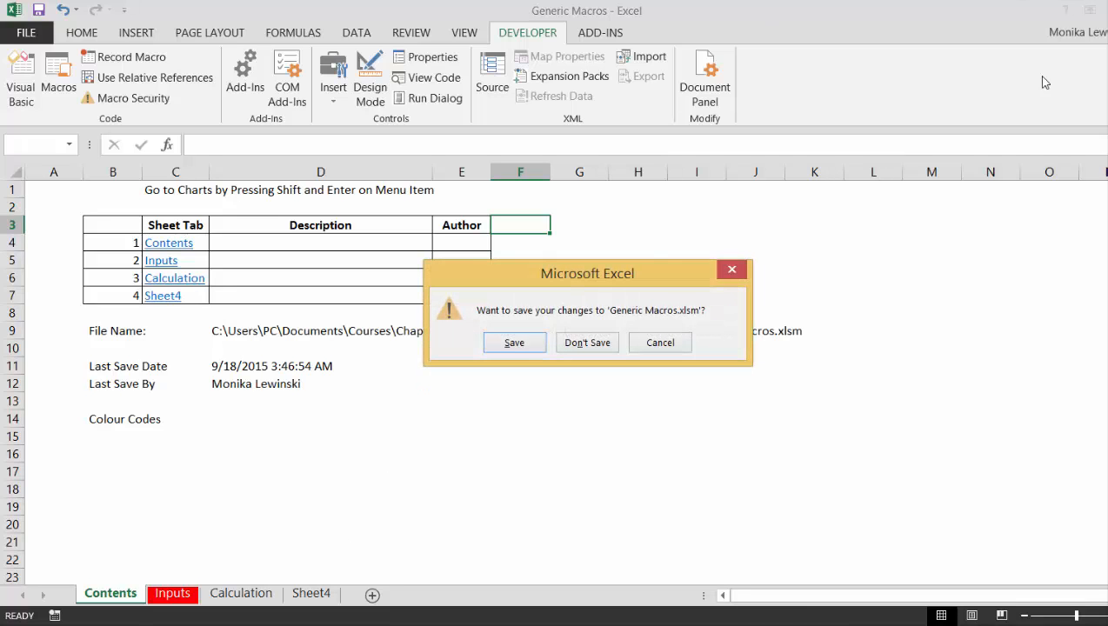
click(514, 342)
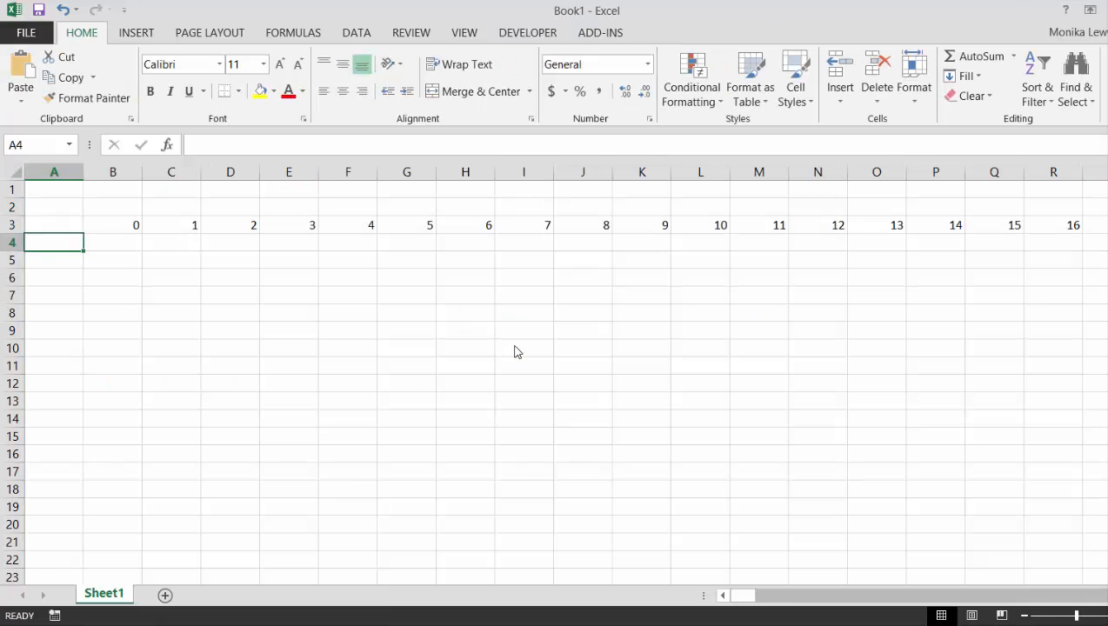
Step: Insert four blank rows at the top of Sheet1, above row 1
key(Up)
key(Up)
key(Up)
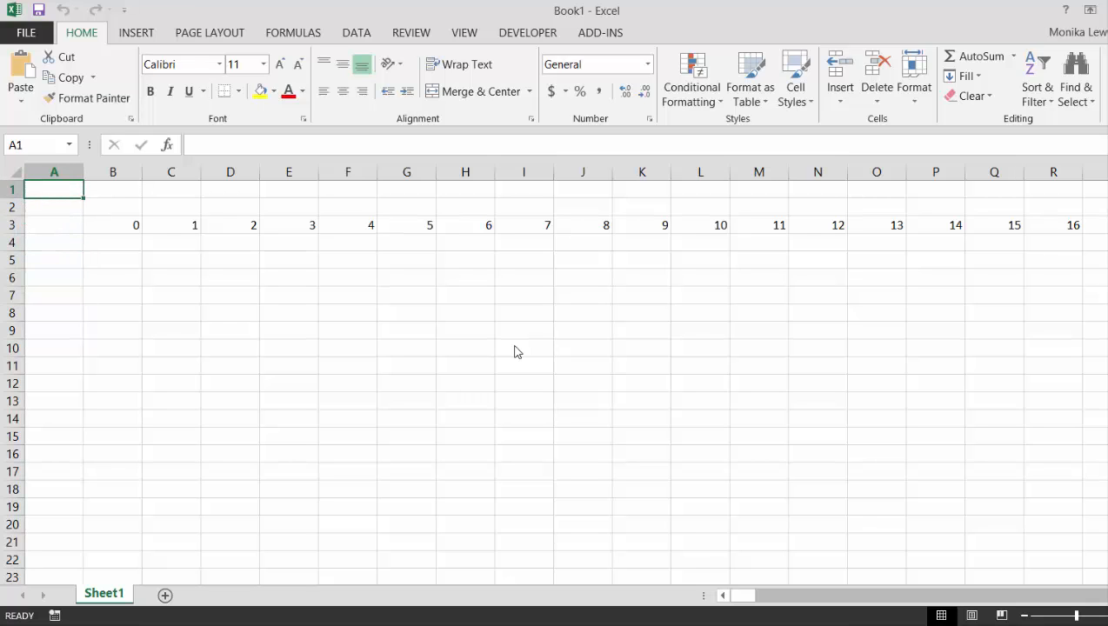
key(shift+space)
key(ctrl+shift+plus)
key(ctrl+shift+plus)
key(ctrl+shift+plus)
key(ctrl+shift+plus)
key(Down)
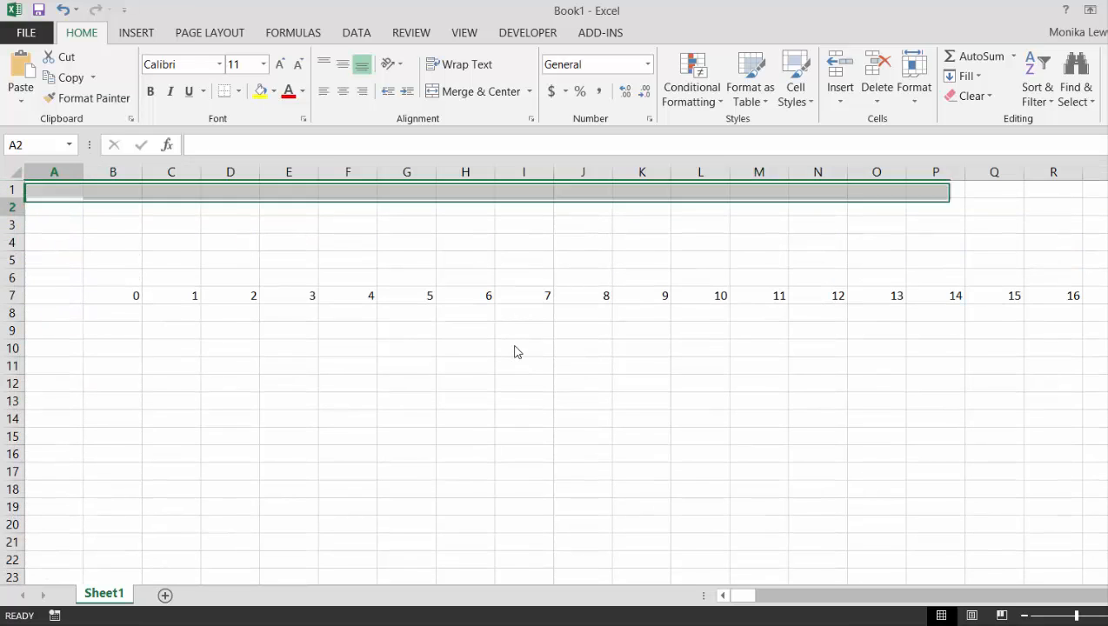
key(Right)
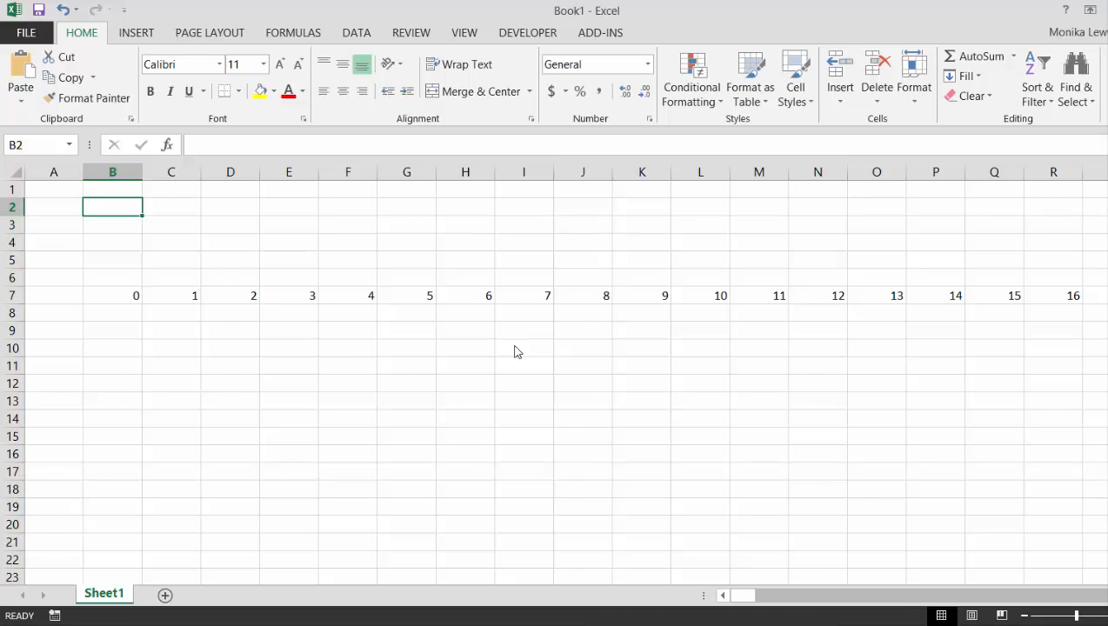
Step: Insert three blank columns before column A and narrow columns A through C to slim indent columns
key(Left)
key(Right)
click(58, 172)
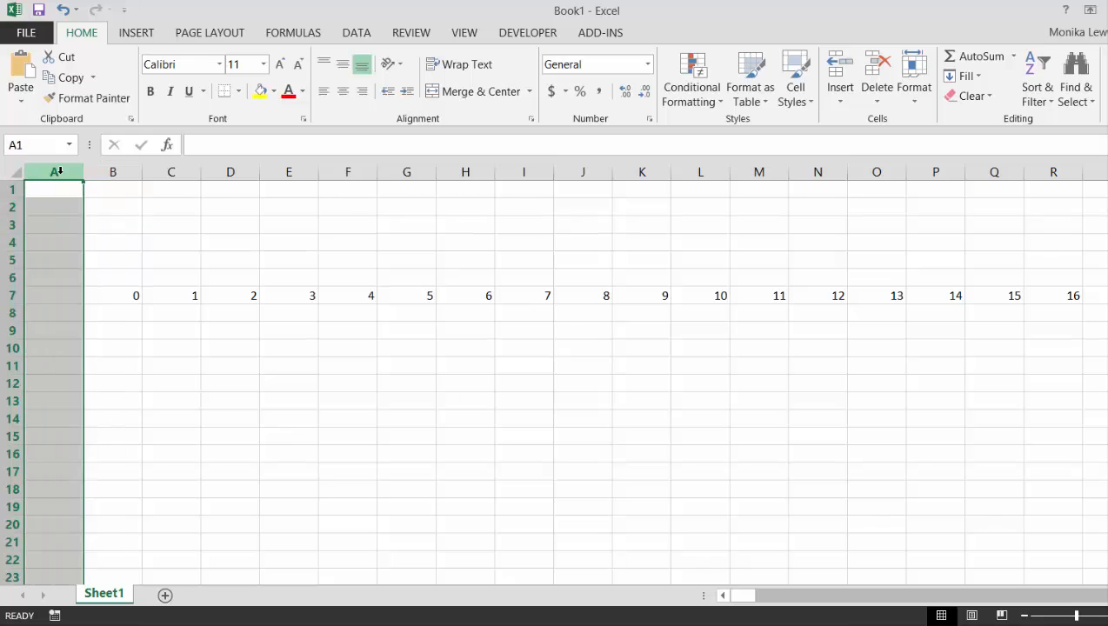
key(ctrl+plus)
key(ctrl+plus)
key(ctrl+plus)
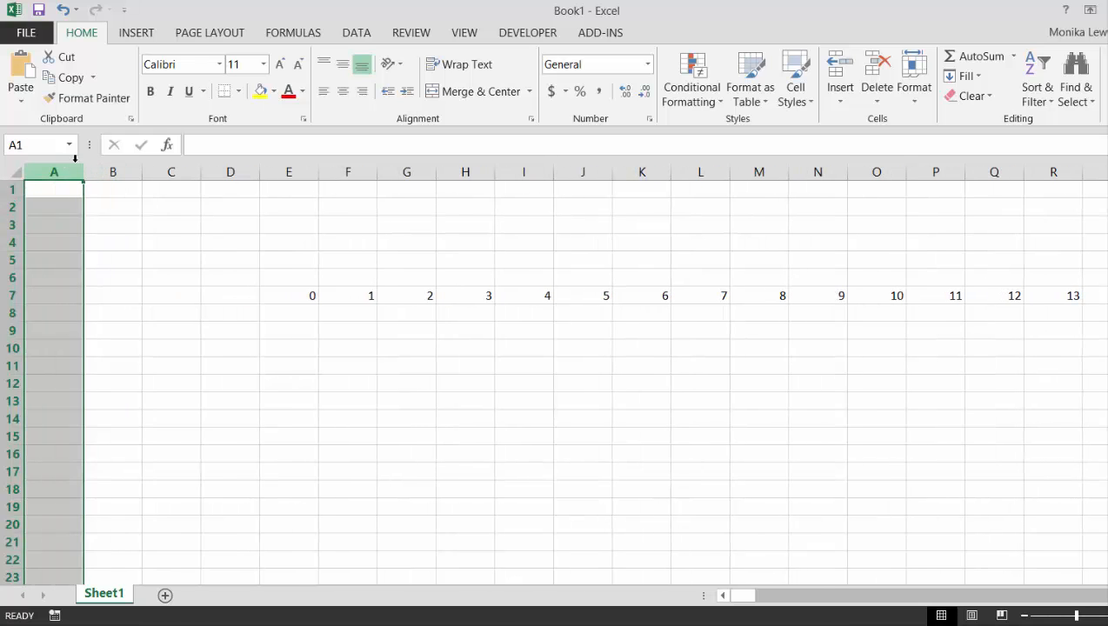
drag(165, 172, 31, 174)
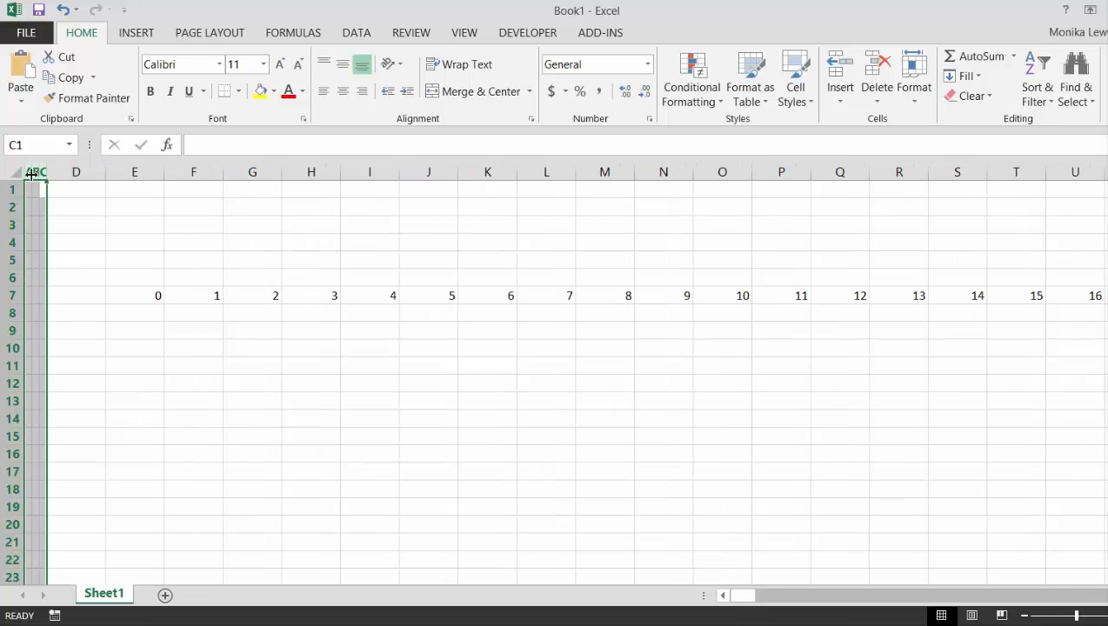
Step: Enter the heading "Assumptions" in cell A2
key(Down)
key(Up)
key(Left)
key(Left)
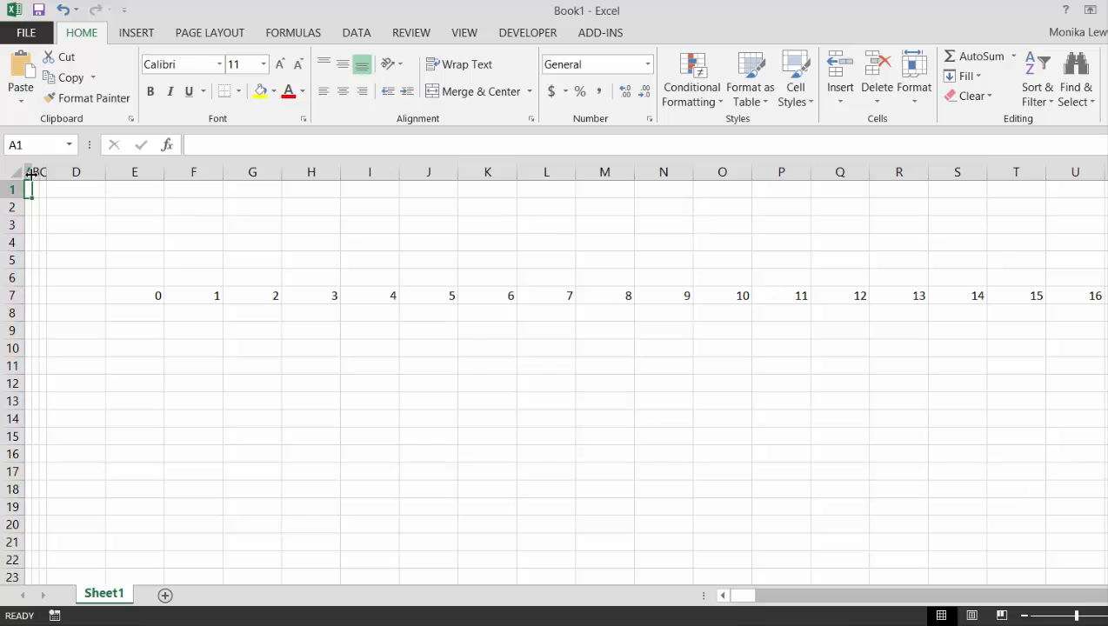
key(Down)
text(Assumptions)
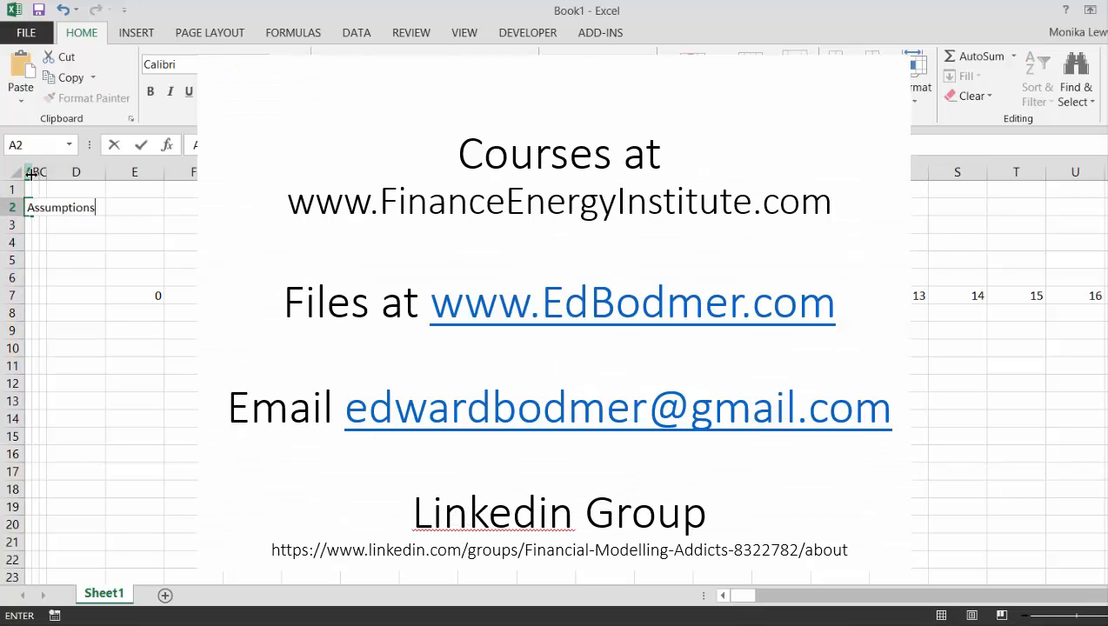
key(Return)
Step: Enter the label "Revenues" in cell B3, indented one column under the Assumptions heading
key(Right)
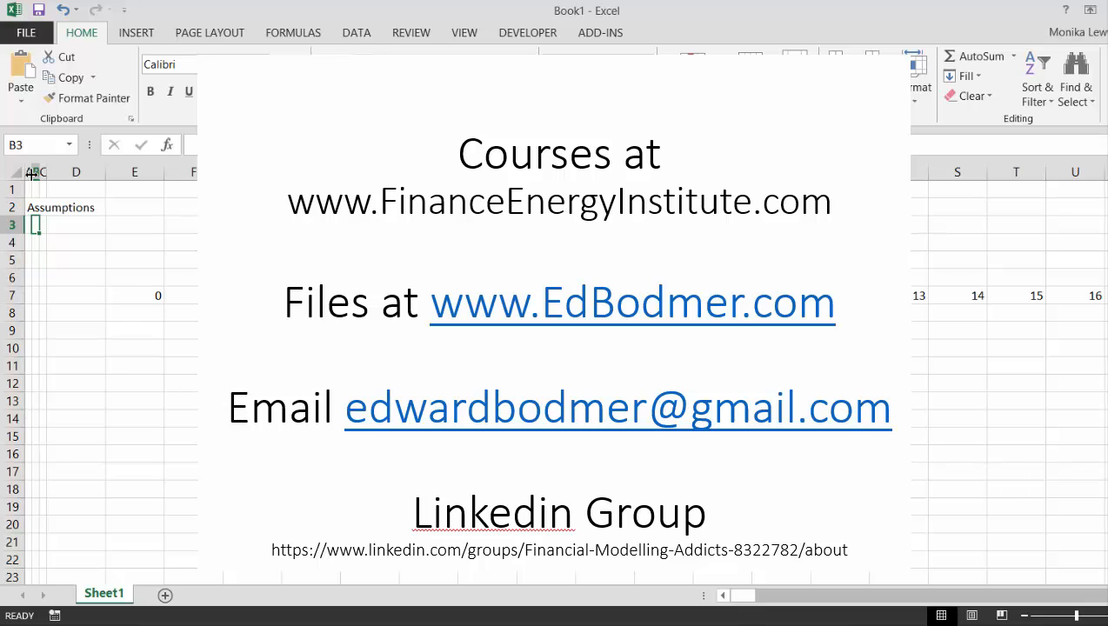
text(EB)
key(BackSpace)
key(BackSpace)
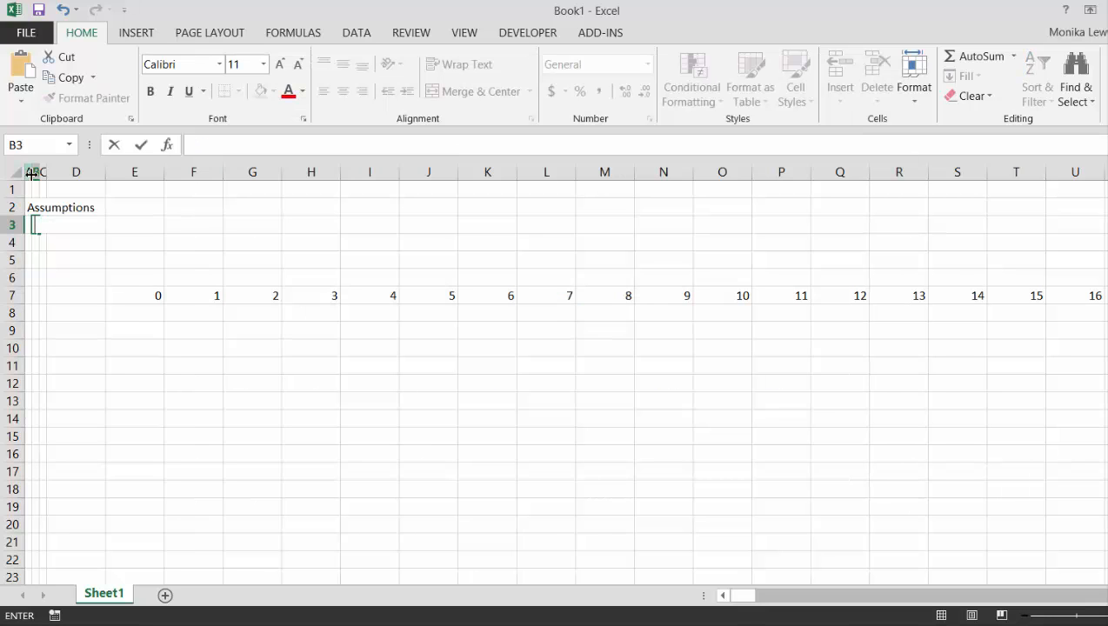
text(Revenues)
key(Return)
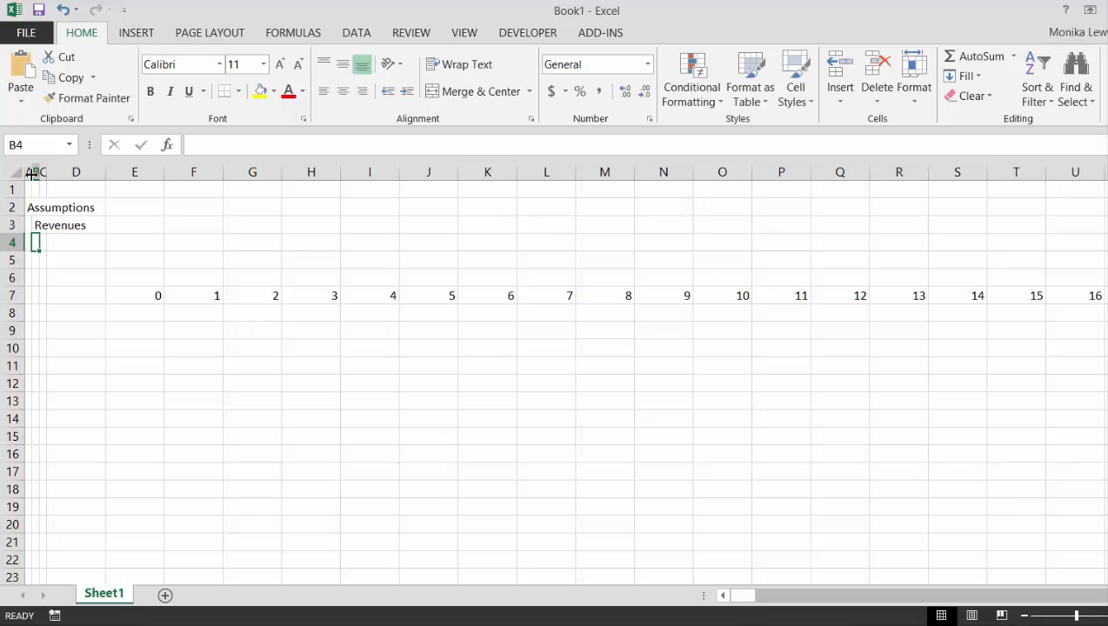
Step: Insert three blank columns before column E to make room for the assumption values
key(Up)
key(Right)
key(Right)
key(Right)
text(100)
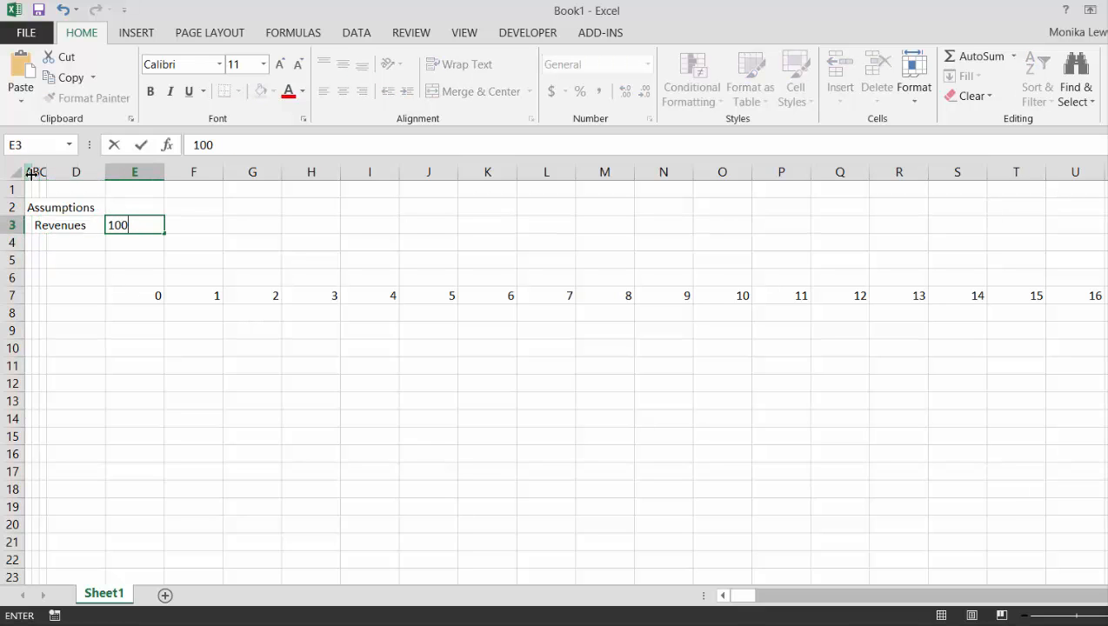
key(Escape)
key(ctrl+space)
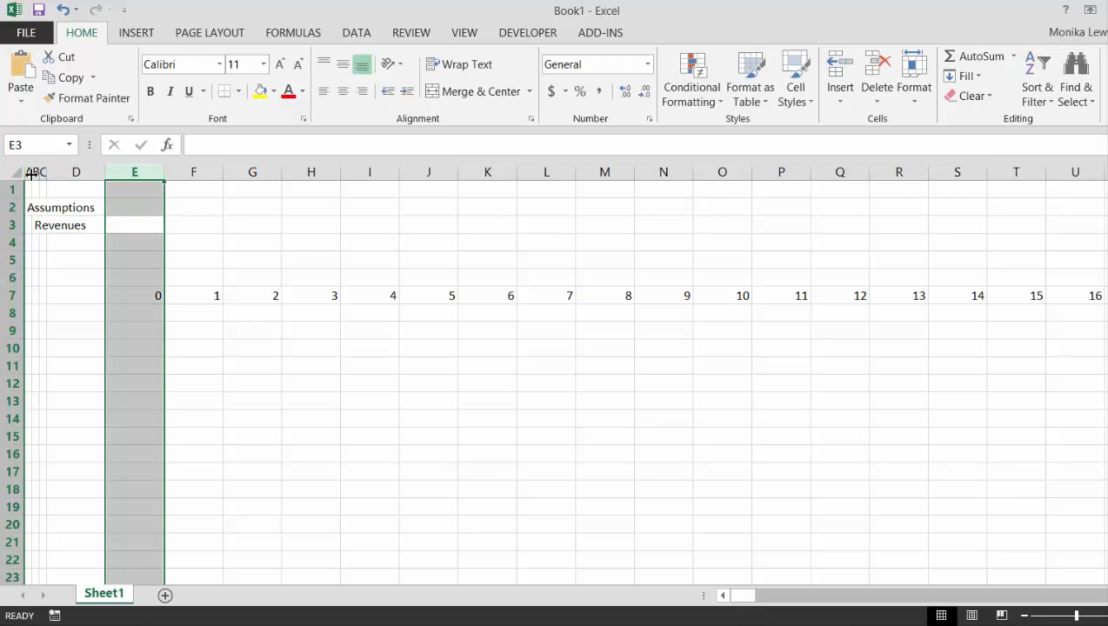
key(ctrl+shift+plus)
key(ctrl+shift+plus)
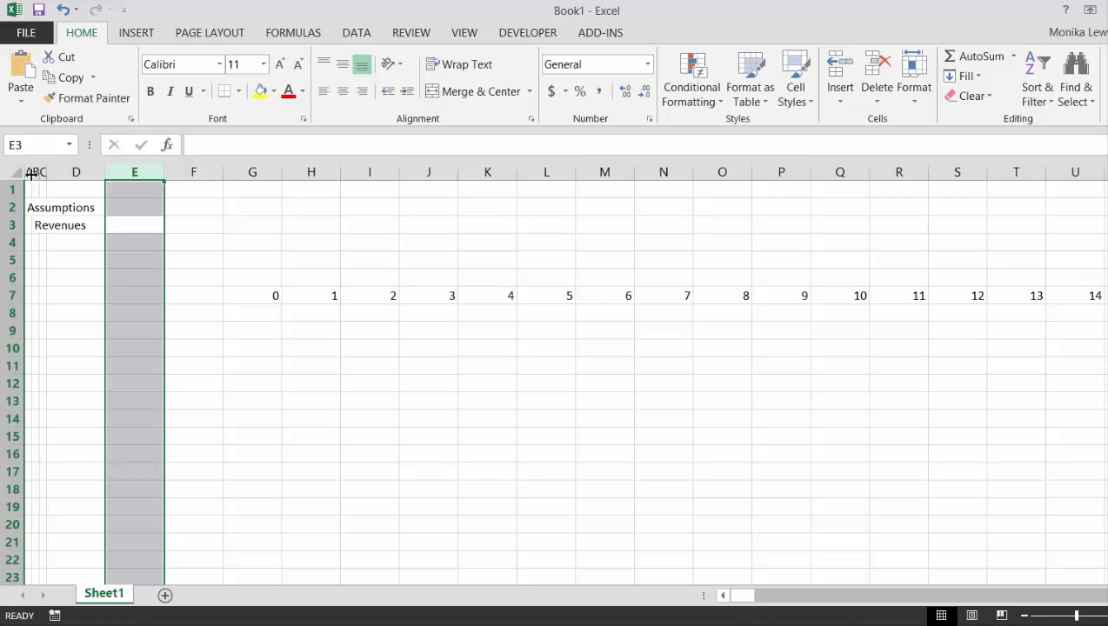
key(ctrl+shift+plus)
key(shift+BackSpace)
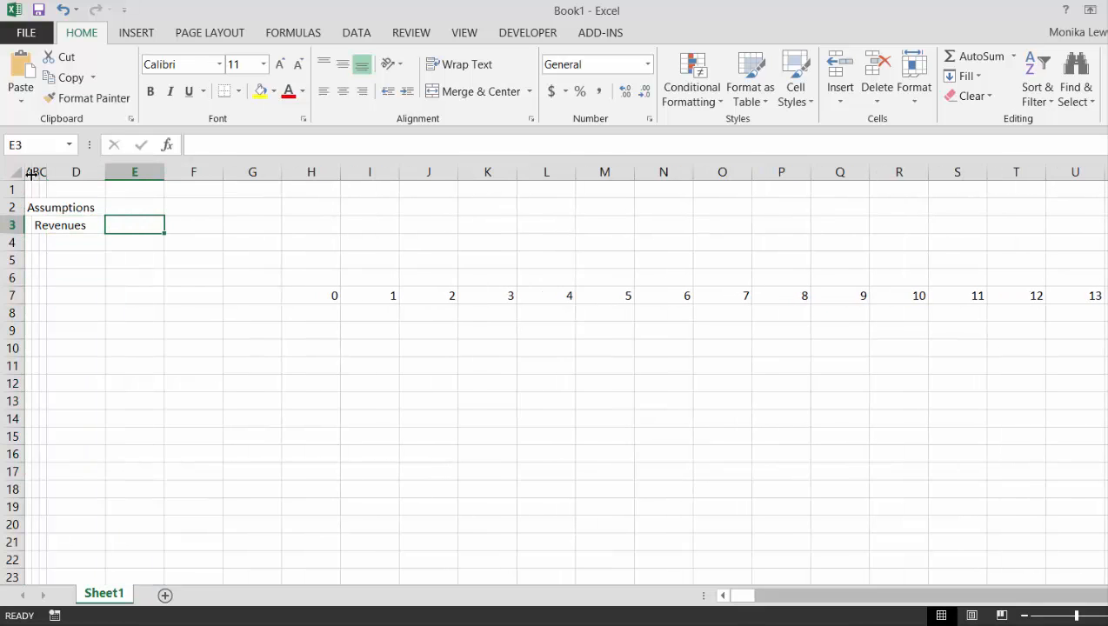
Step: Enter 100 as the Revenues value in E3 and the label "Growth" in B4
text(100)
key(Return)
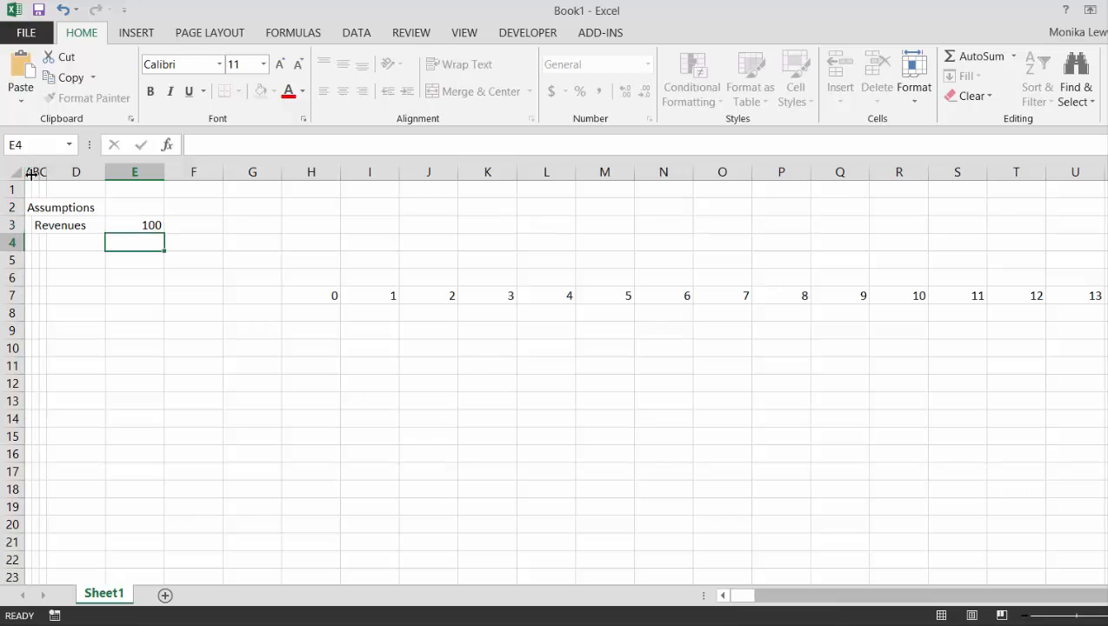
key(Left)
key(Left)
key(Left)
text(Growth)
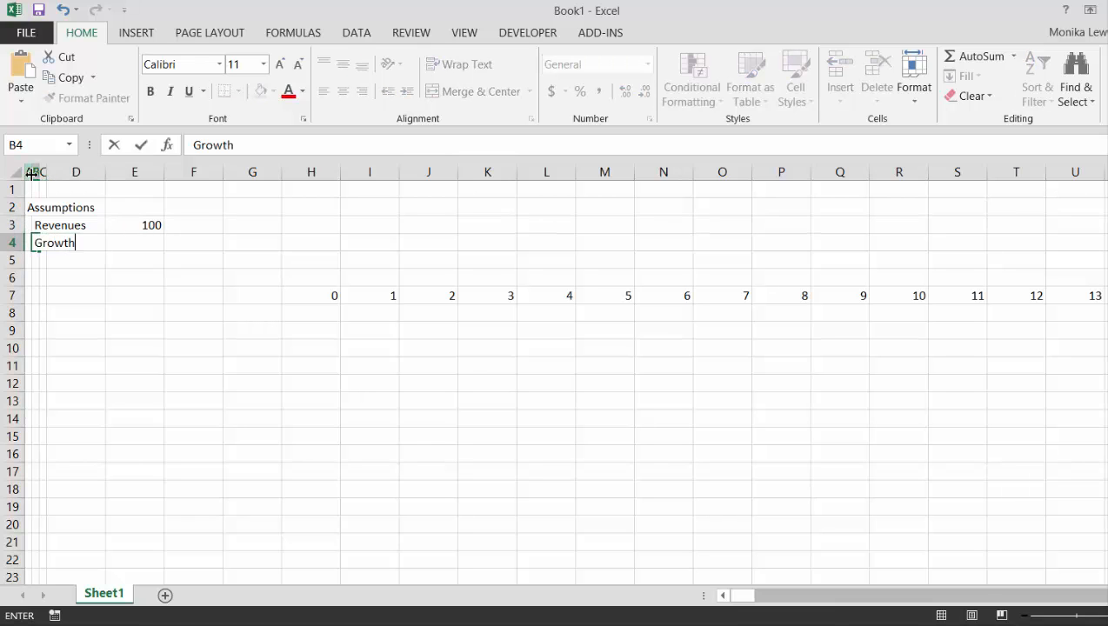
key(Return)
Step: Enter 4% as the Growth value in E4 and format it as a percentage with two decimals
key(Up)
key(Right)
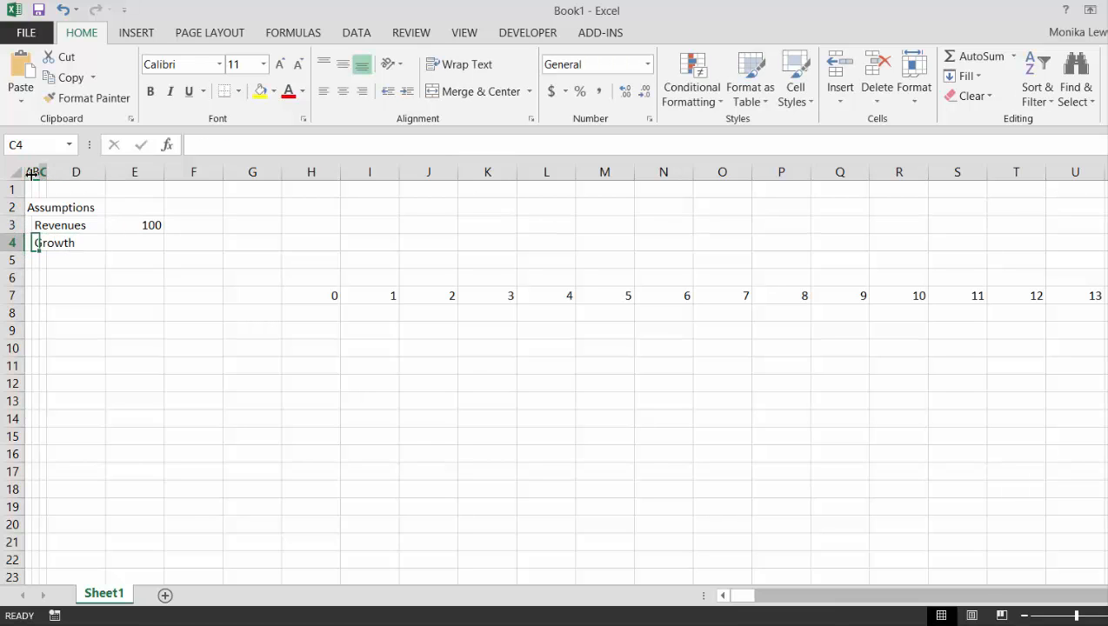
key(Right)
key(Right)
text(4%)
key(Return)
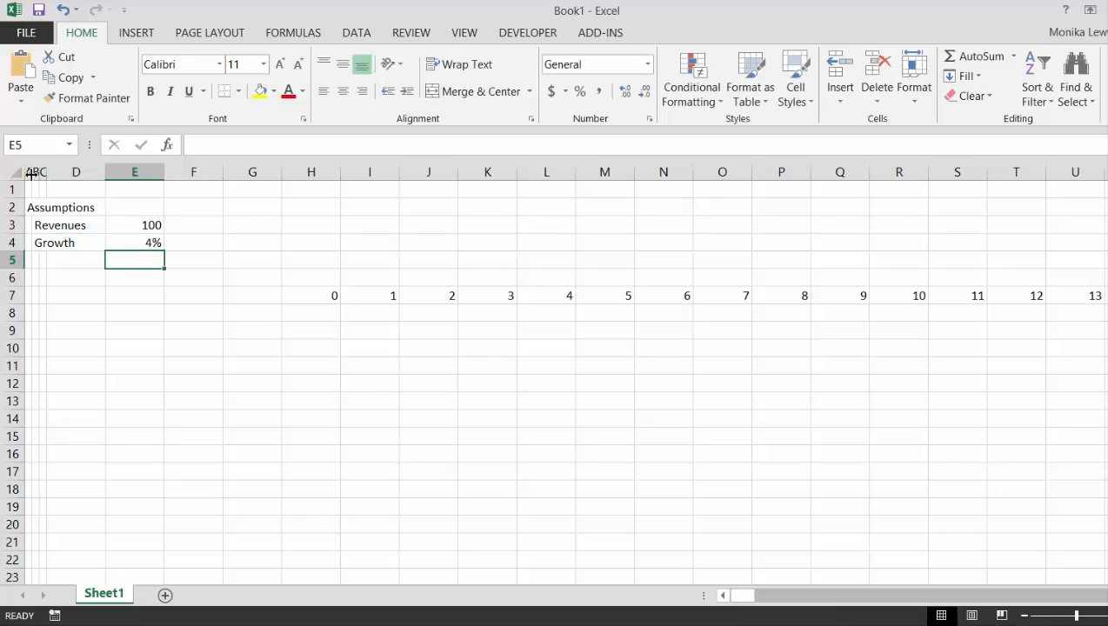
key(Left)
key(Up)
key(Right)
key(ctrl+shift+p)
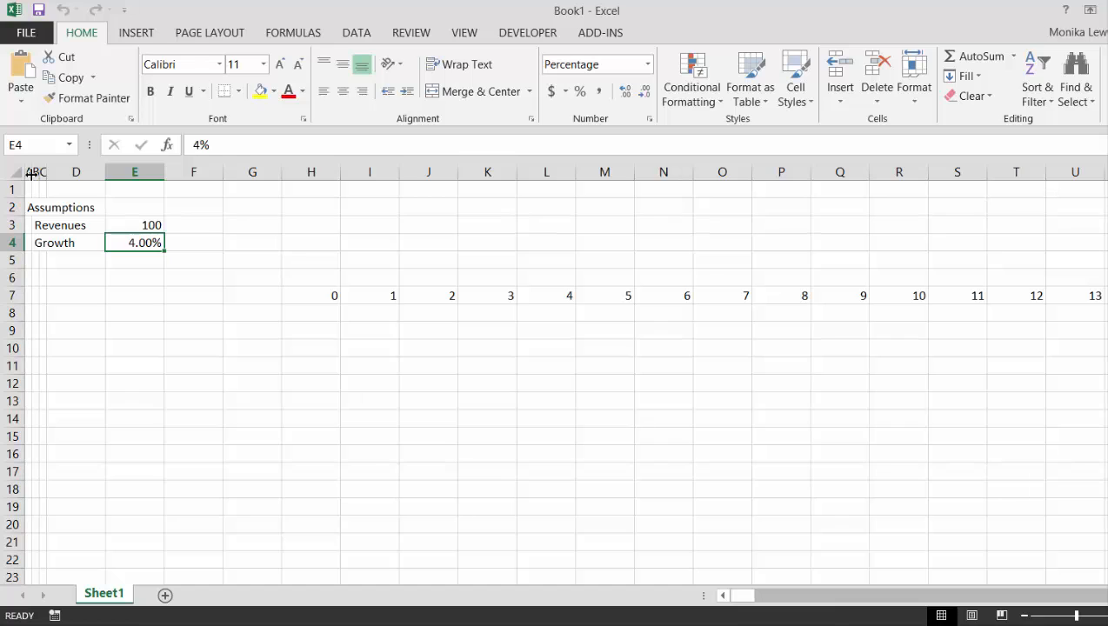
key(Down)
key(Left)
key(Left)
key(Left)
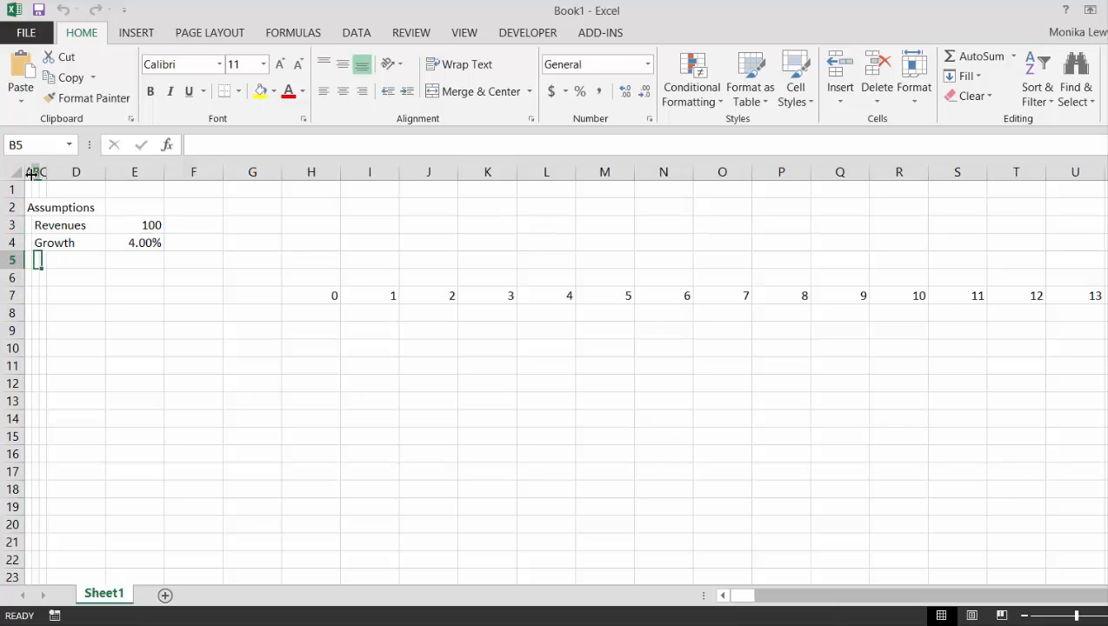
key(Up)
key(Up)
key(Right)
key(Right)
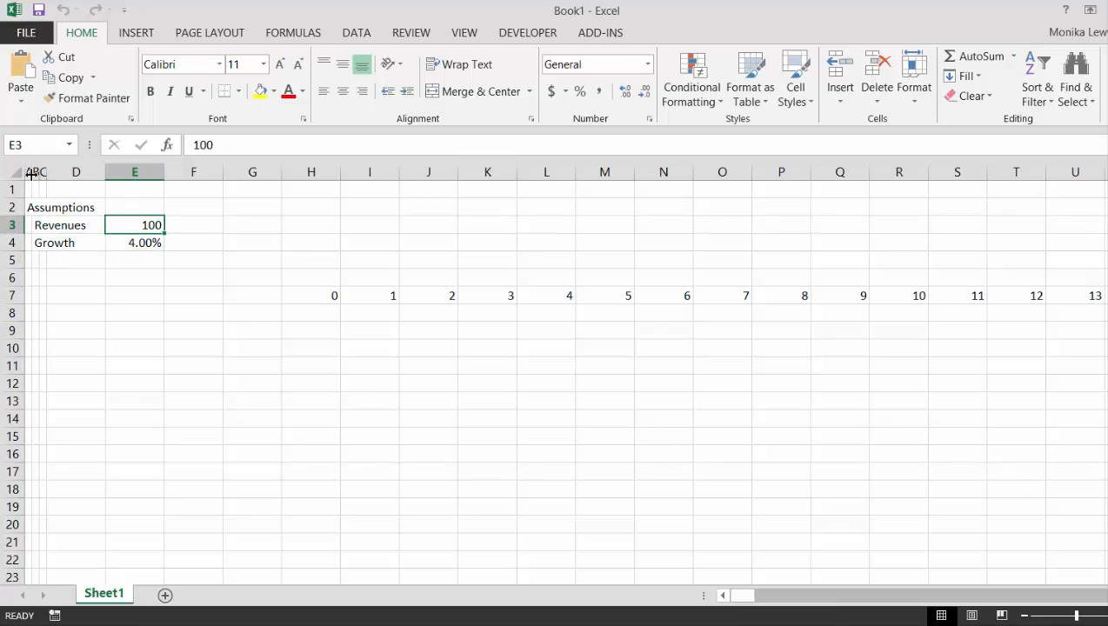
Step: Enter the label "Margin" in cell B5, below Growth
key(Down)
key(Down)
key(Left)
key(Left)
key(Left)
text(M)
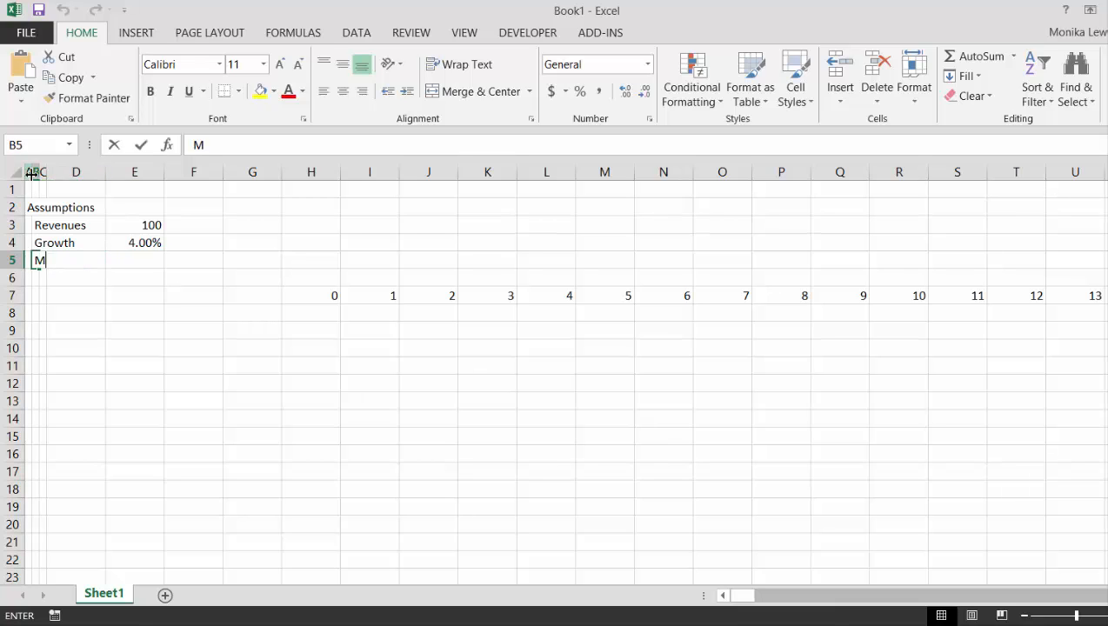
text(argin)
key(Return)
Step: Enter 10% as the Margin value in E5 and format it as a percentage with two decimals
key(Up)
key(Right)
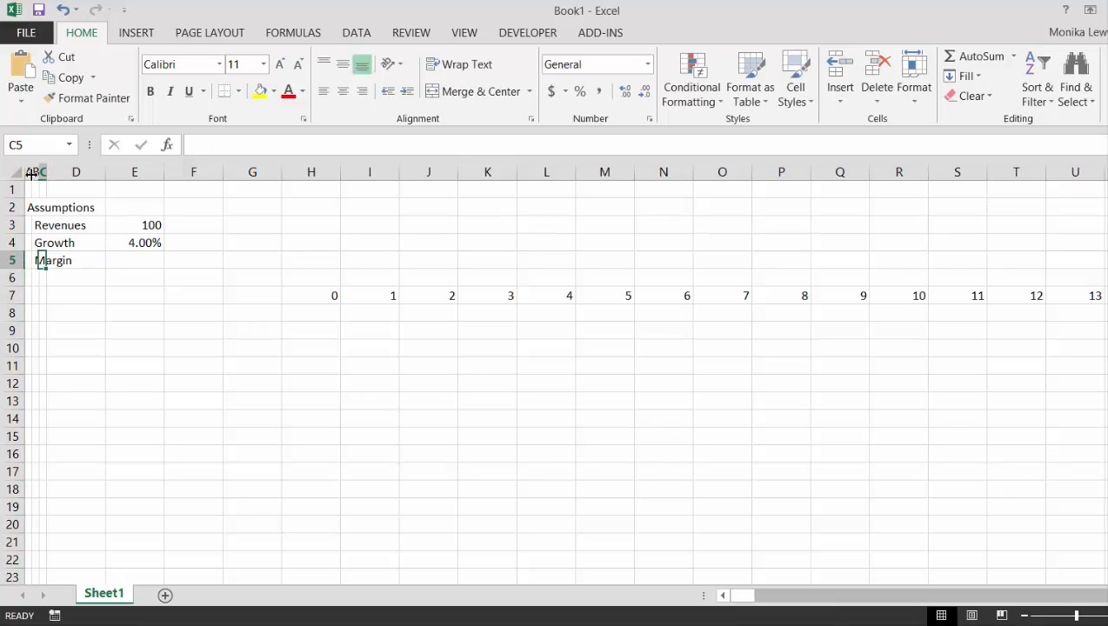
key(Right)
key(Right)
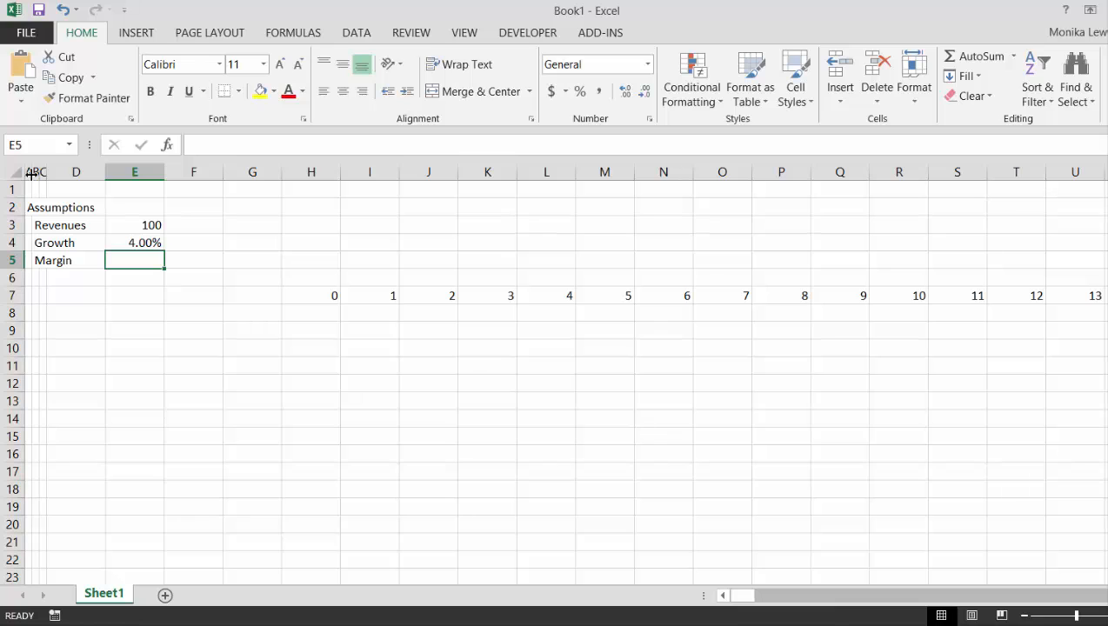
text(10%)
key(Return)
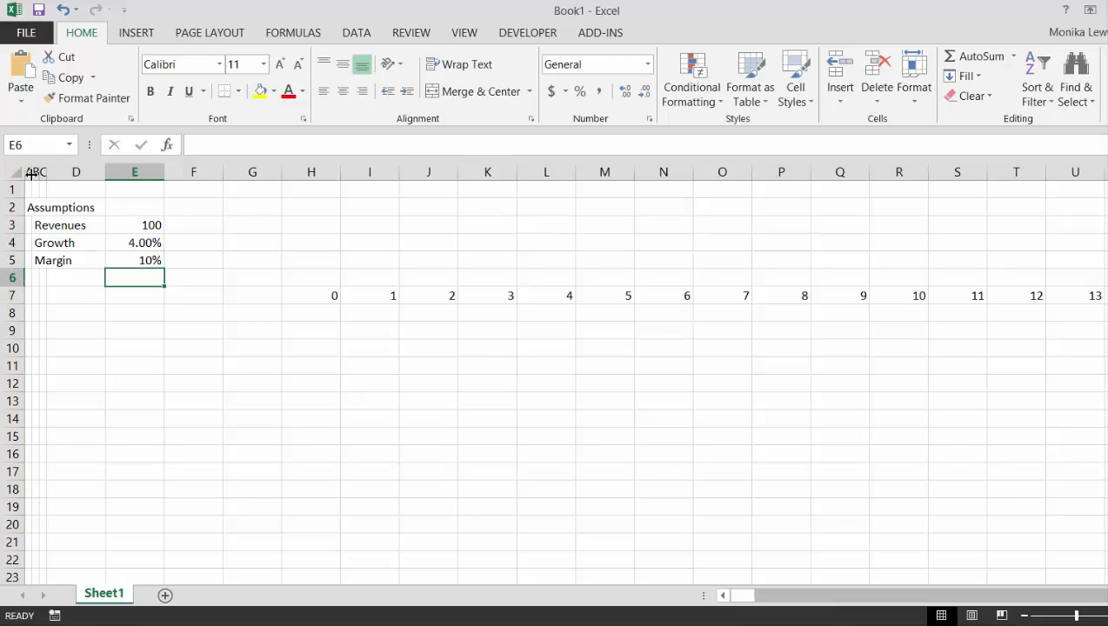
key(Up)
key(ctrl+shift+5)
Step: Insert four blank rows at row 6, between the Margin assumption and the row of period numbers
key(Down)
key(shift+space)
key(ctrl+shift+plus)
key(ctrl+shift+plus)
key(ctrl+shift+plus)
key(ctrl+shift+plus)
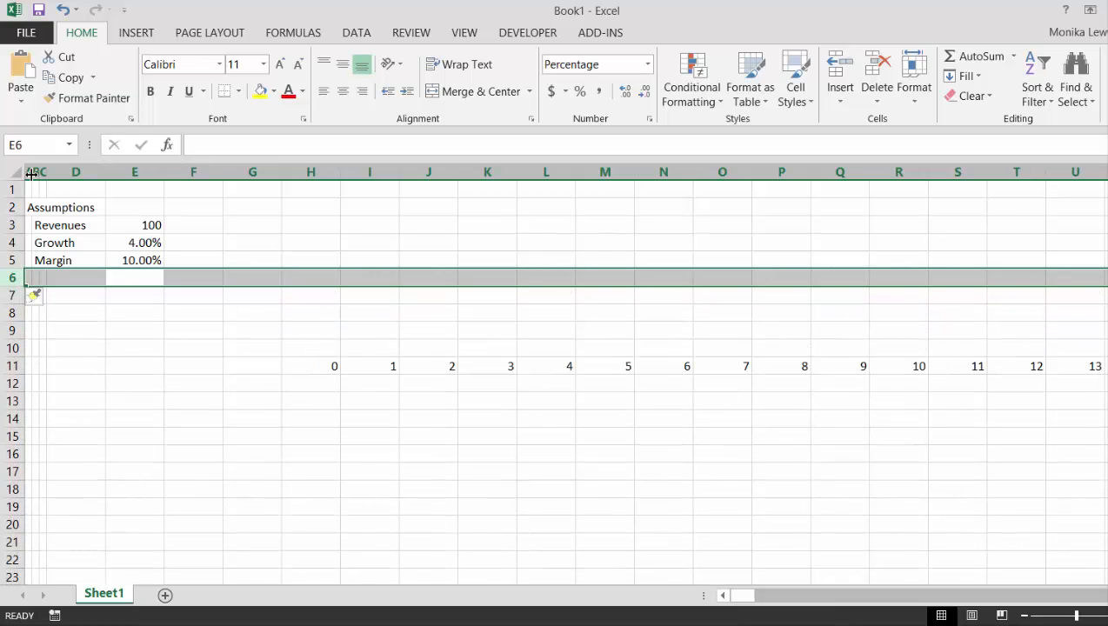
Step: Enter the label "A/P Percent" in cell B6, below Margin
key(Home)
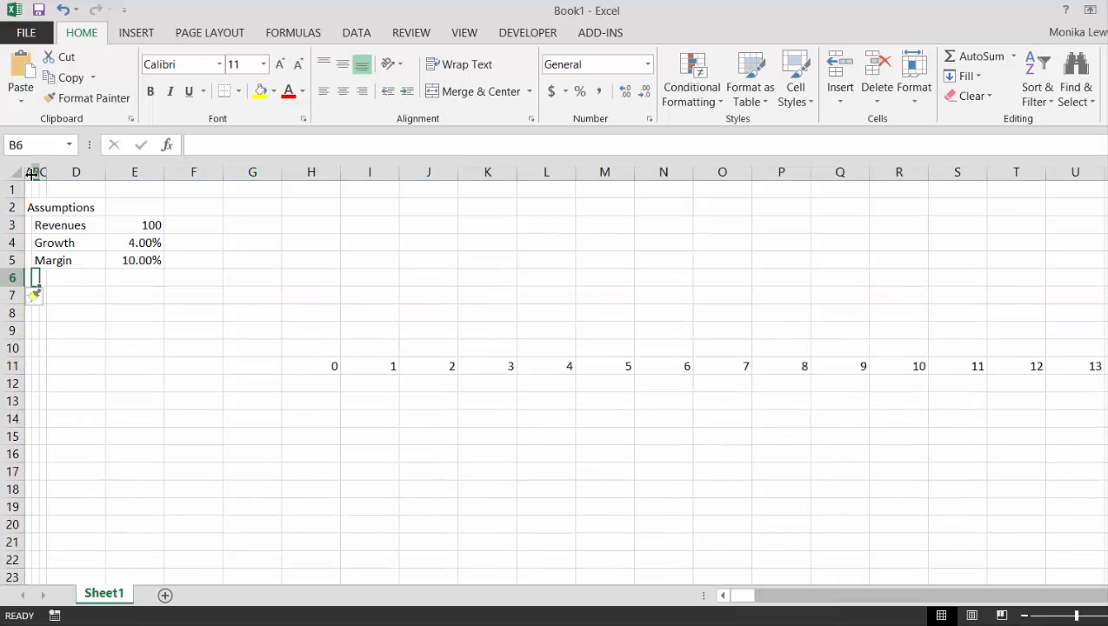
text(A/)
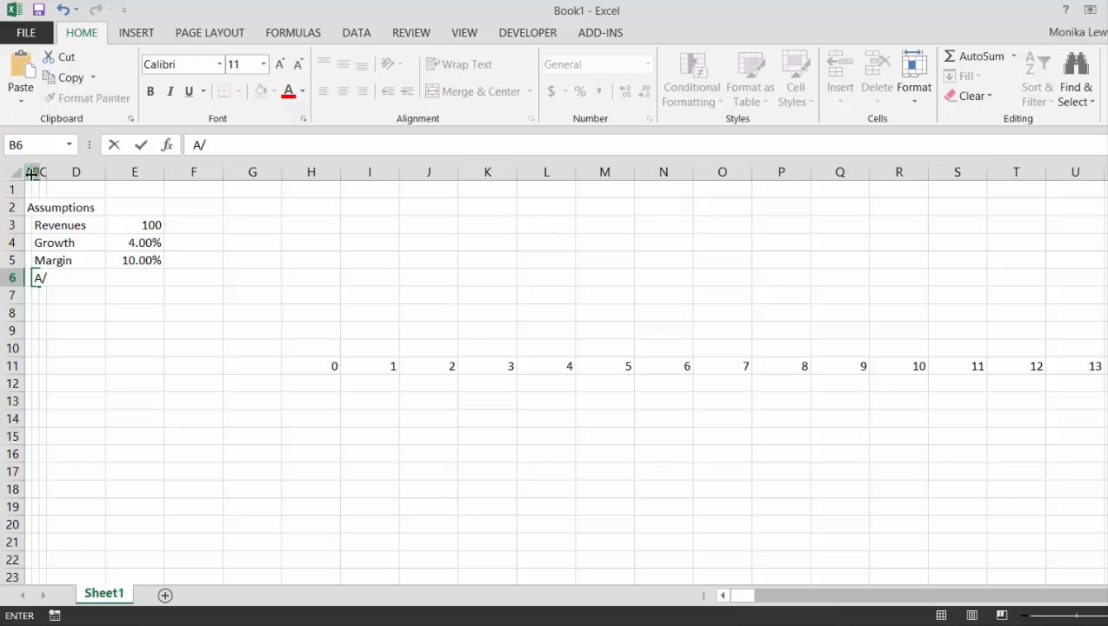
text(P Percent)
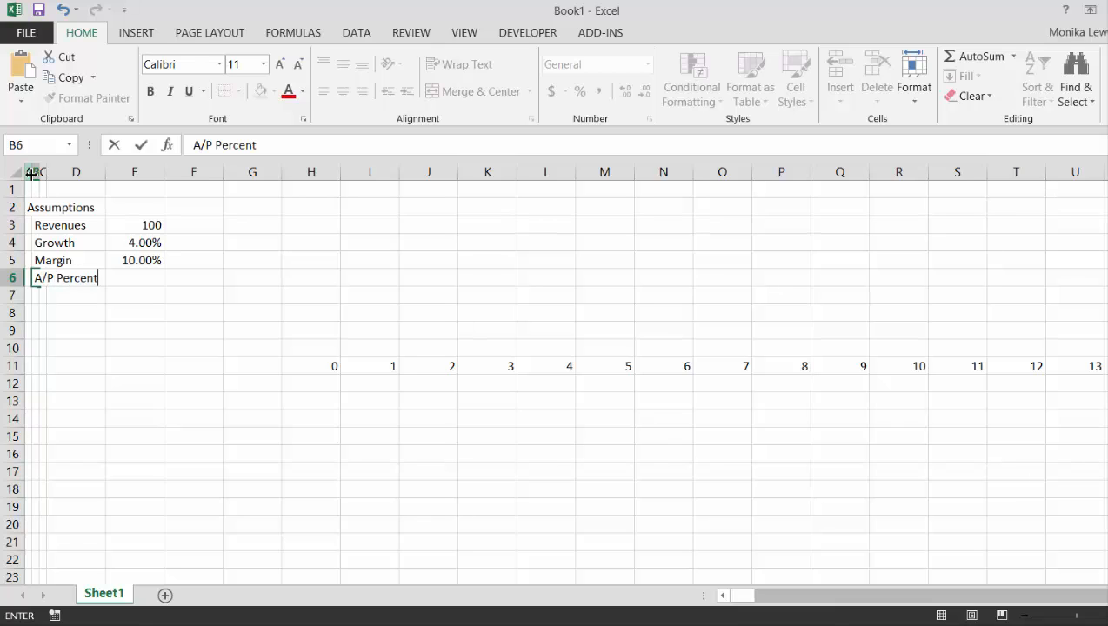
key(Return)
Step: Enter the formula =2/12 as the A/P Percent value in cell E6
key(Up)
key(Up)
key(Down)
key(Right)
key(Right)
key(Right)
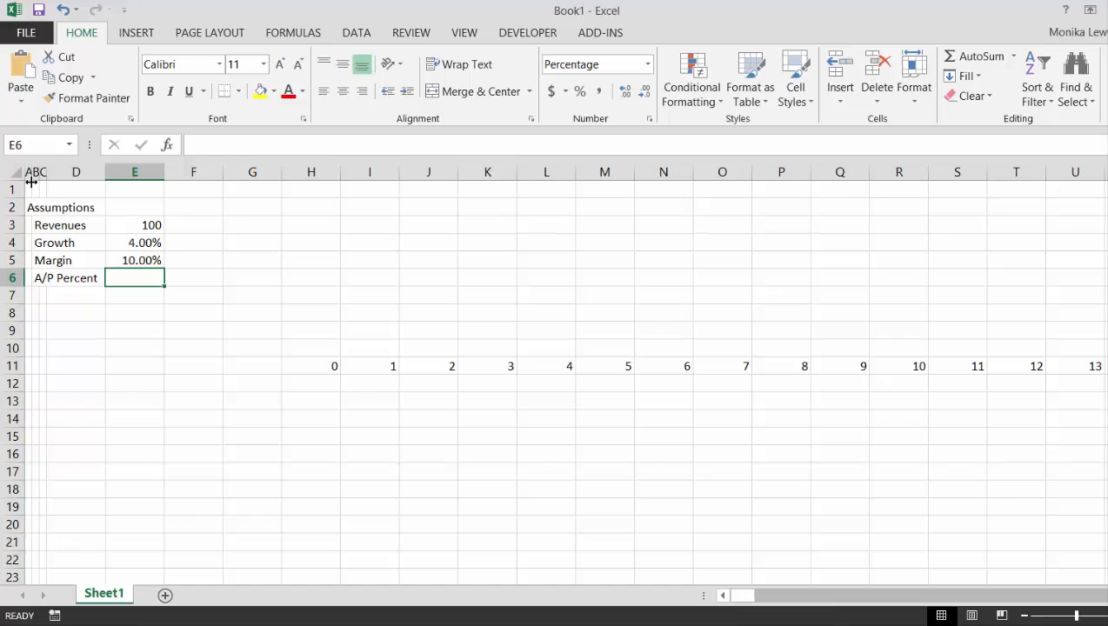
text(=3)
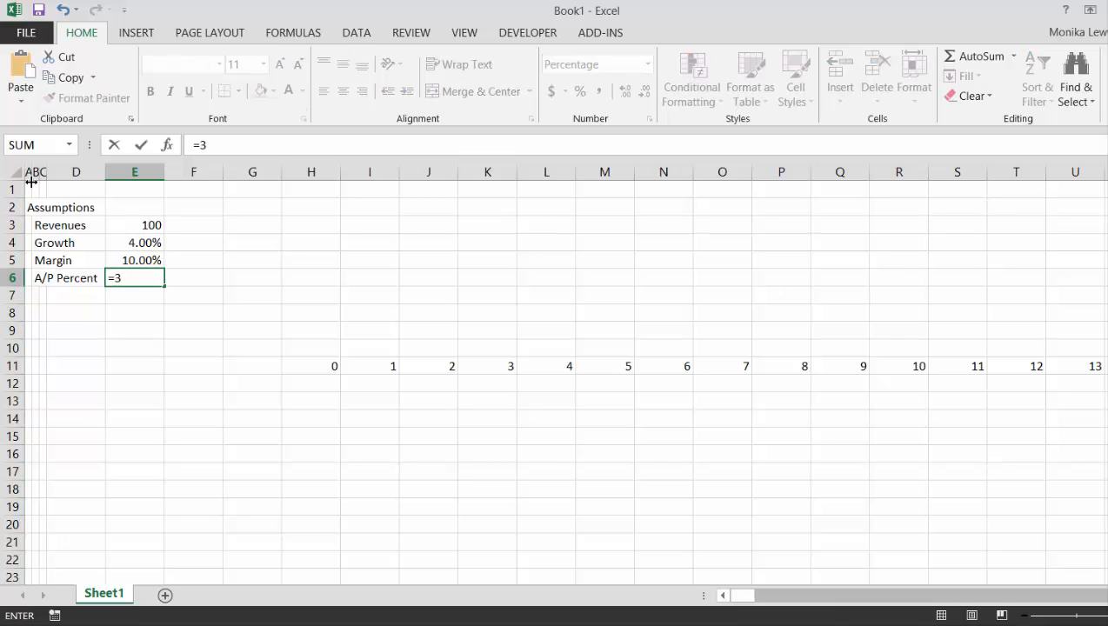
key(BackSpace)
text(2/12)
key(Return)
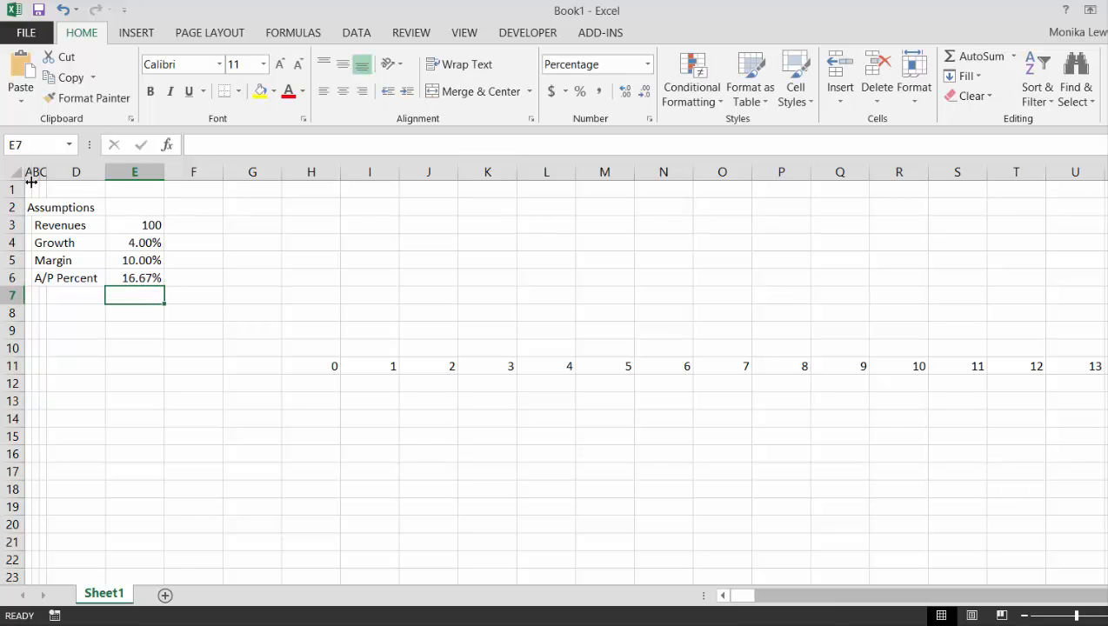
Step: Replace the A/P Percent formula in cell E6 with the fixed value 16.67%
key(Up)
text(16.67)
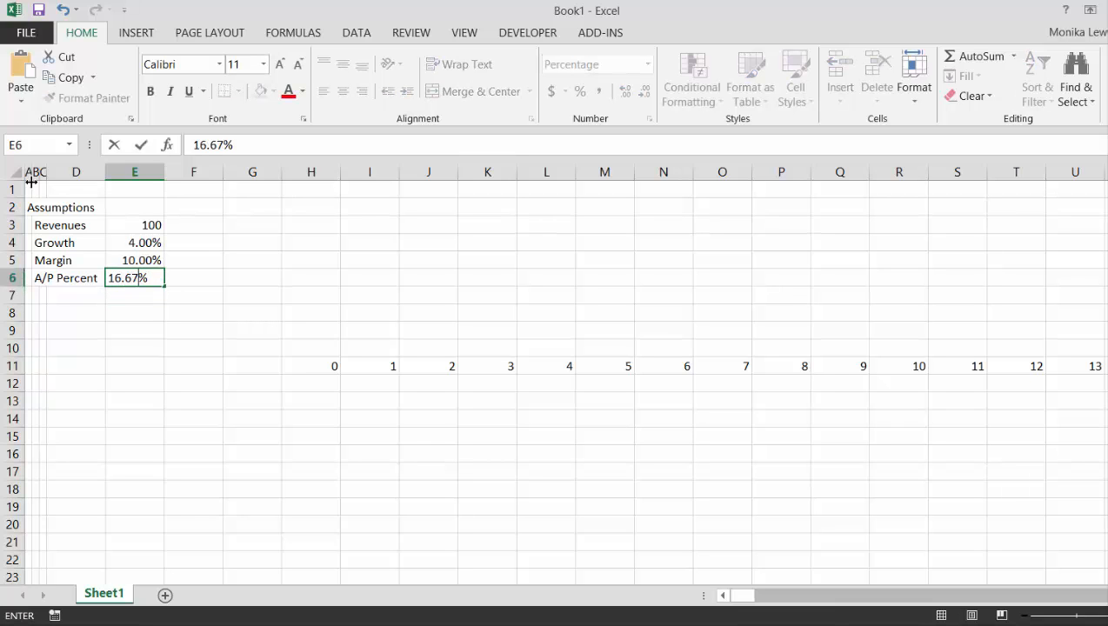
key(Return)
Step: Enter the label "WACC" in cell B7, below A/P Percent
key(Up)
key(Left)
key(Left)
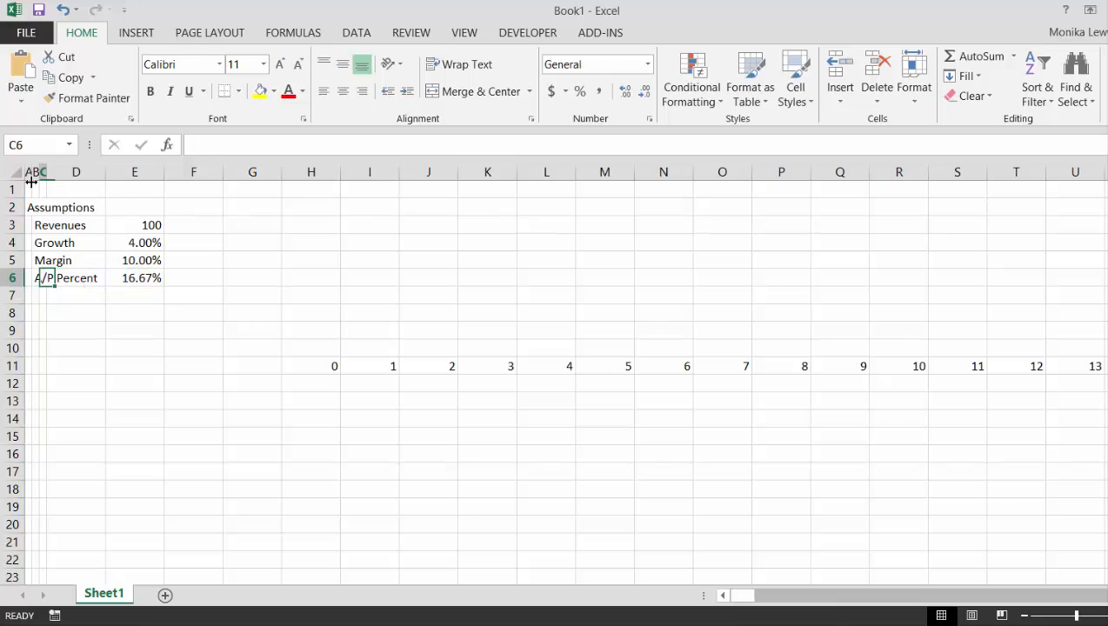
key(Down)
key(Left)
key(Up)
key(Up)
key(Up)
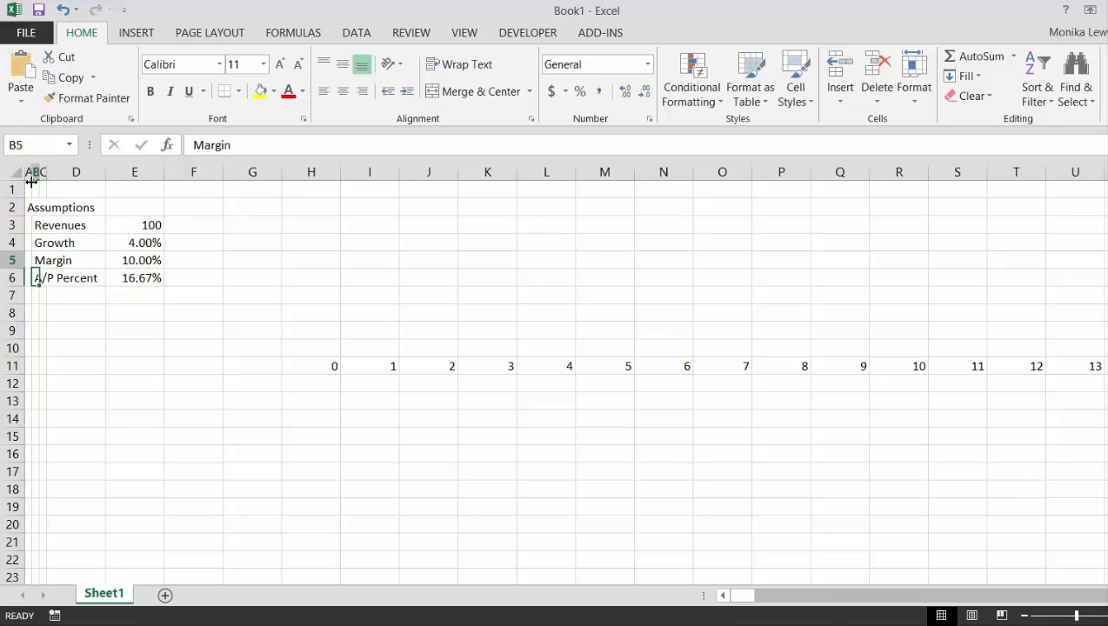
key(Up)
key(Up)
key(Down)
key(Down)
key(Down)
key(Down)
key(Down)
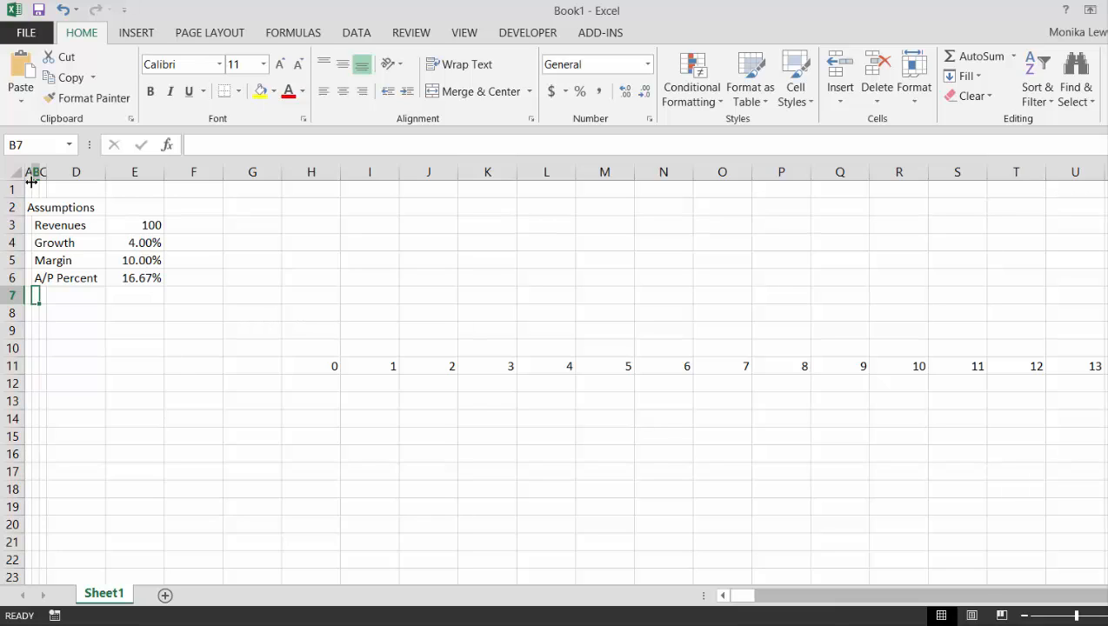
text(WACC)
key(Return)
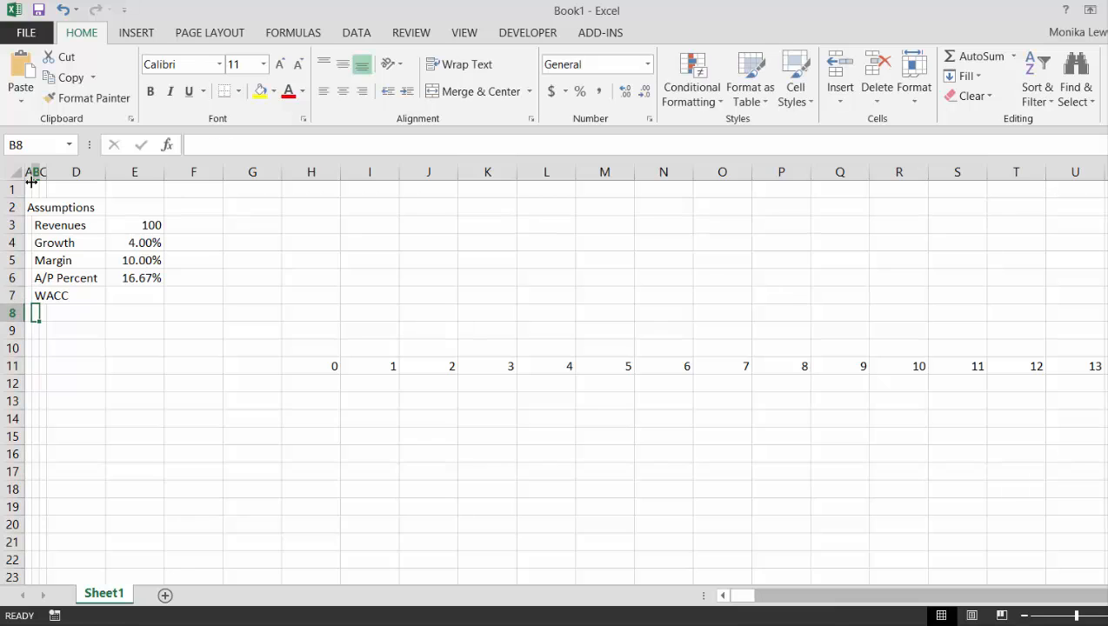
Step: Enter 5% as the WACC value in cell E7
key(Up)
key(Right)
key(Right)
key(Right)
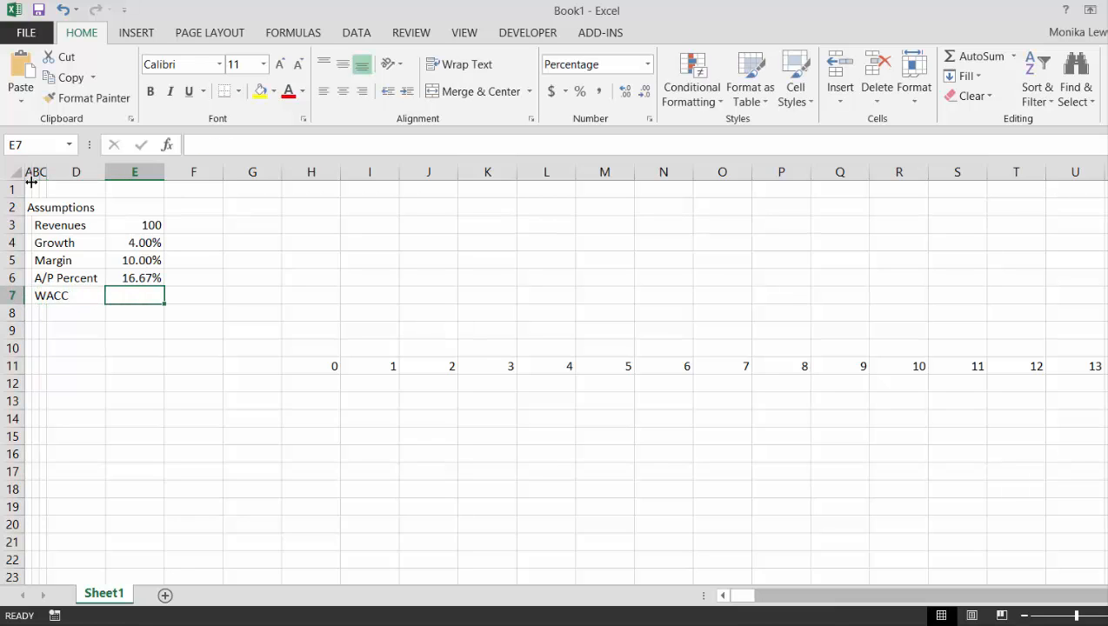
text(5%)
key(Return)
Step: Enter the label "Revenues" in cell B12, just below the row of period numbers
key(Left)
key(Left)
key(Left)
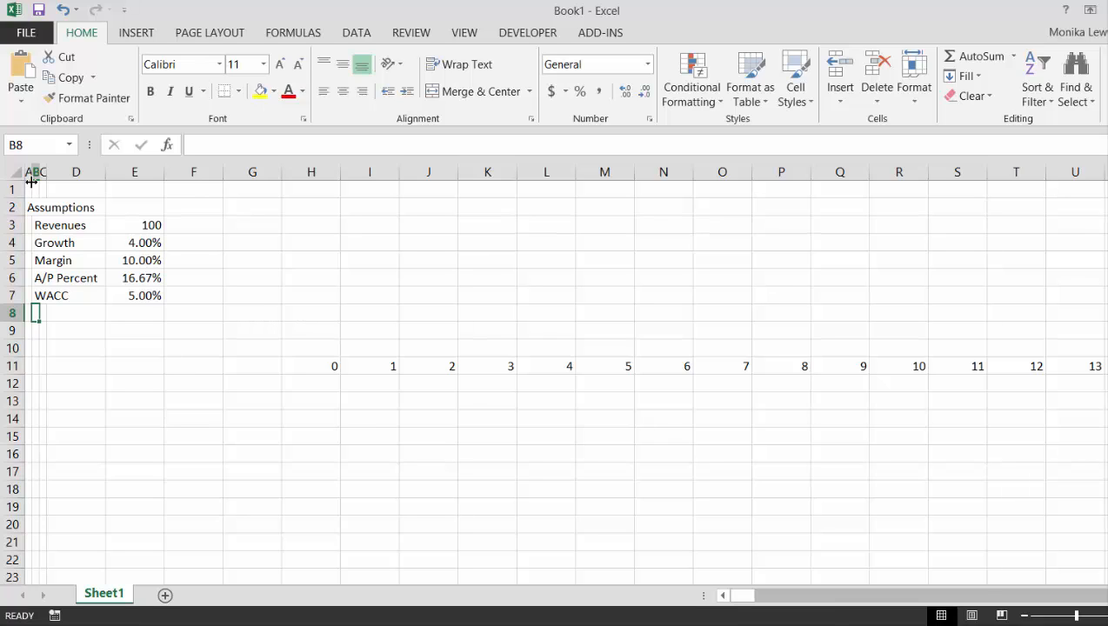
key(Down)
key(Down)
key(Down)
key(Down)
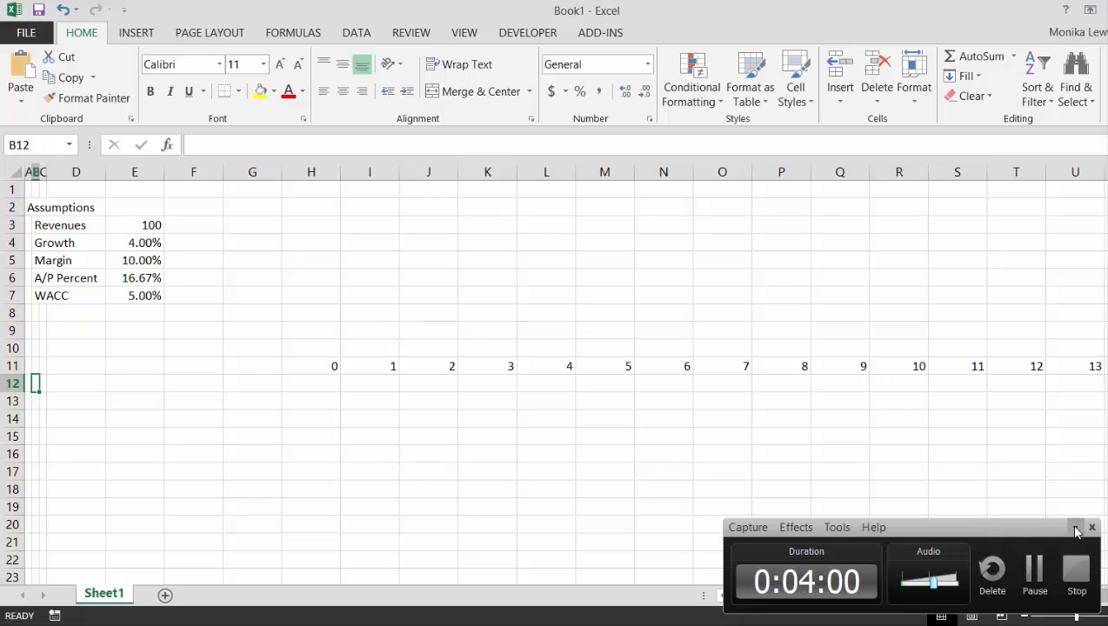
click(1076, 530)
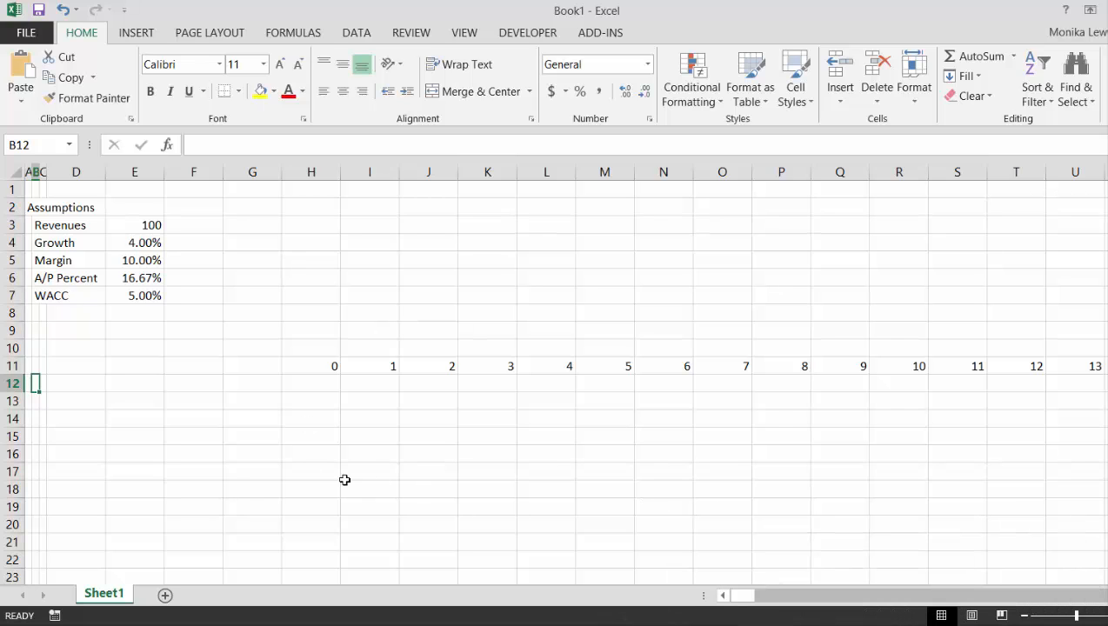
text(REvenues)
key(ctrl+Return)
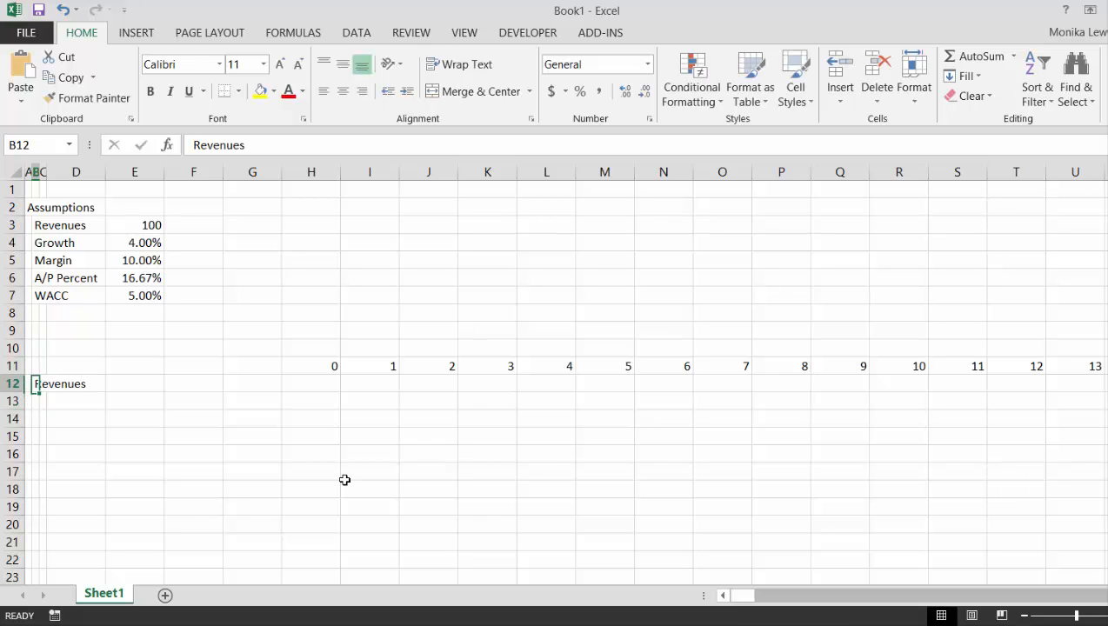
Step: Link cell F12 in the Revenues row to the Revenues assumption with the formula =E3
key(Right)
key(Right)
key(Right)
key(Right)
text(=)
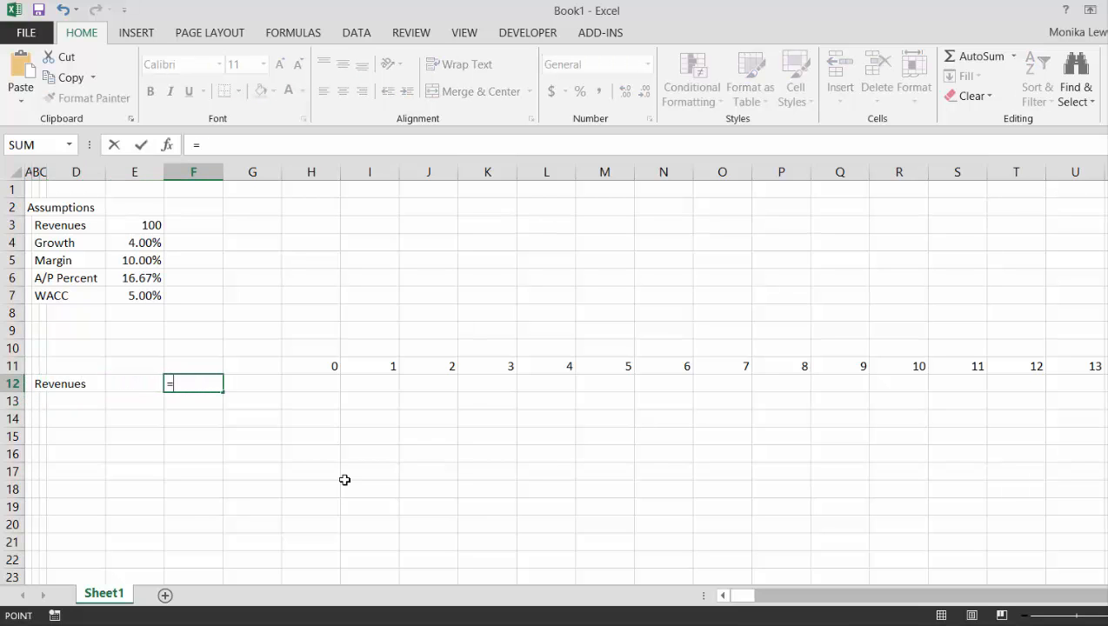
key(Up)
key(Up)
key(Up)
key(Up)
key(Up)
key(Up)
key(Up)
key(Up)
key(Up)
key(Left)
key(Return)
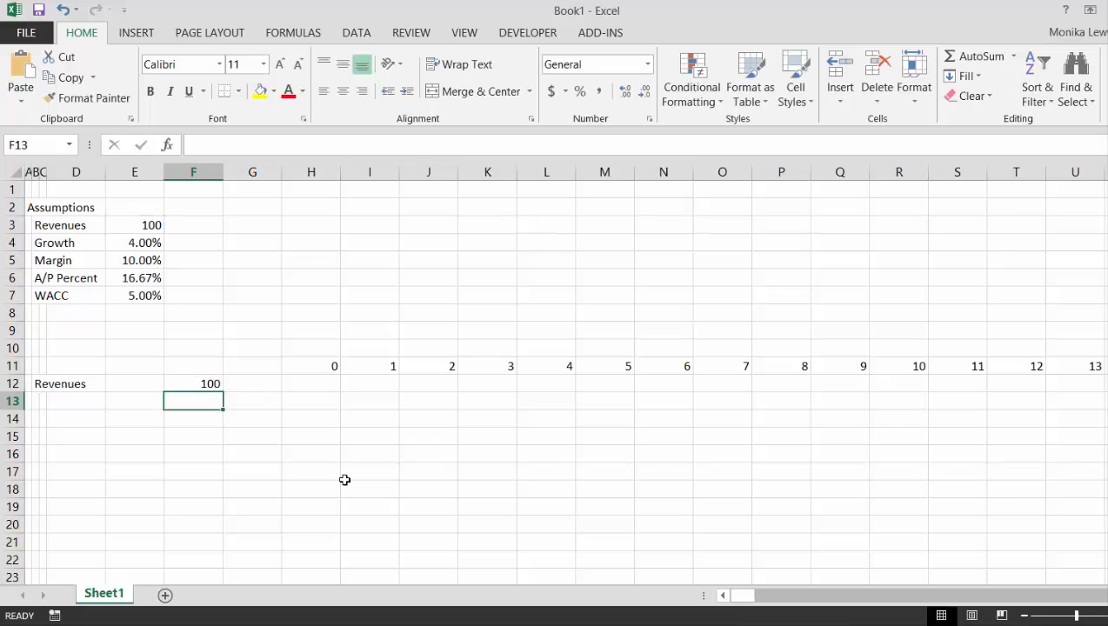
Step: Link cell G12 in the Revenues row to the Growth assumption with the formula =E4
key(Up)
key(Right)
text(=)
key(Up)
key(Up)
key(Up)
key(Up)
key(Up)
key(Up)
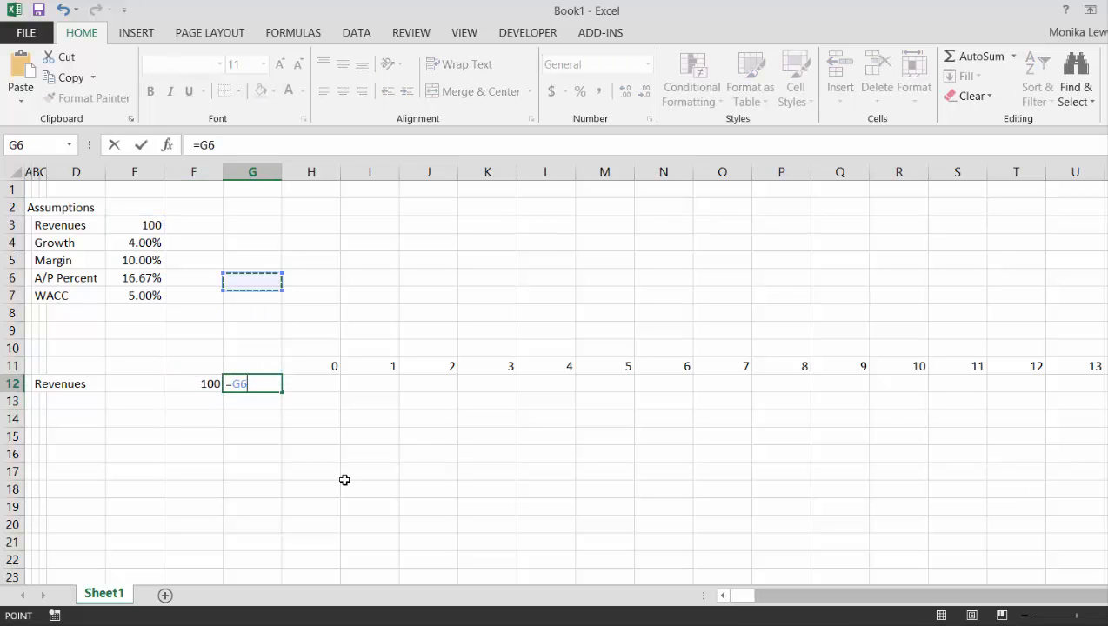
key(Up)
key(Up)
key(Left)
key(Left)
key(Return)
Step: Colour all hard-coded numbers on the sheet blue, covering the assumption values and the period numbers
key(Up)
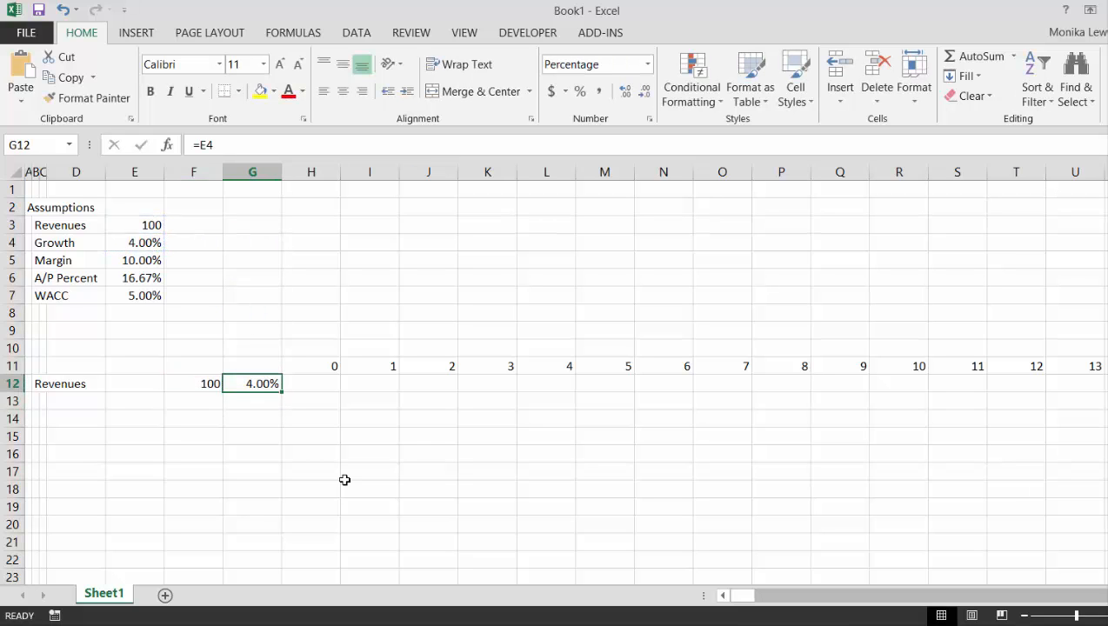
key(ctrl+alt+c)
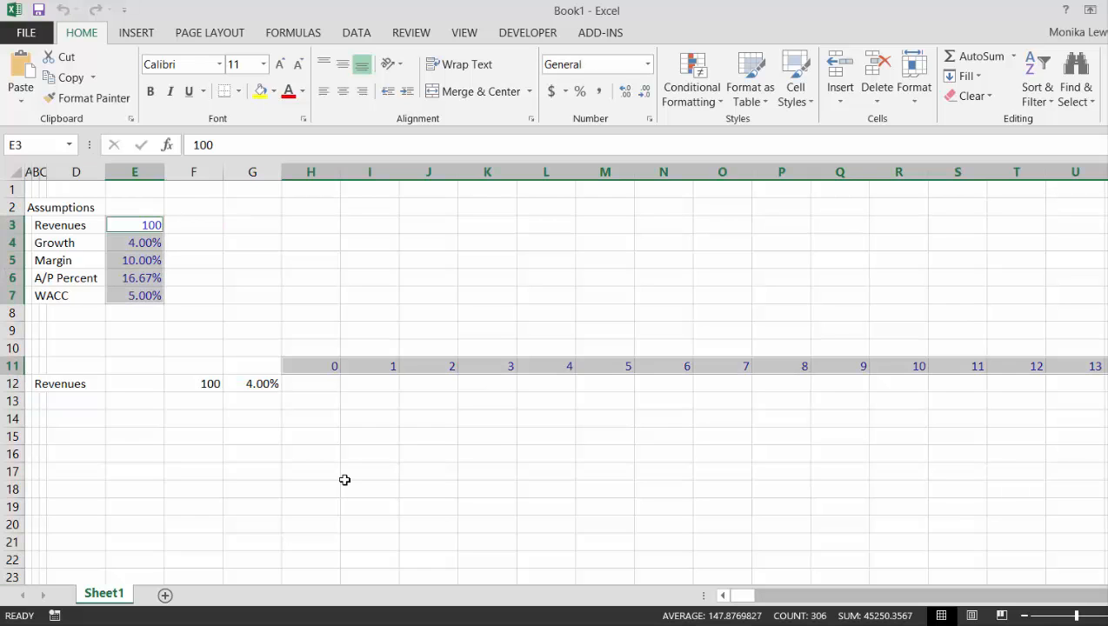
Step: Enter the formula =F12 in cell H12 as the period 0 revenue
key(Down)
key(Down)
key(Down)
key(Down)
key(Down)
key(Down)
key(Down)
key(Down)
key(Down)
key(Down)
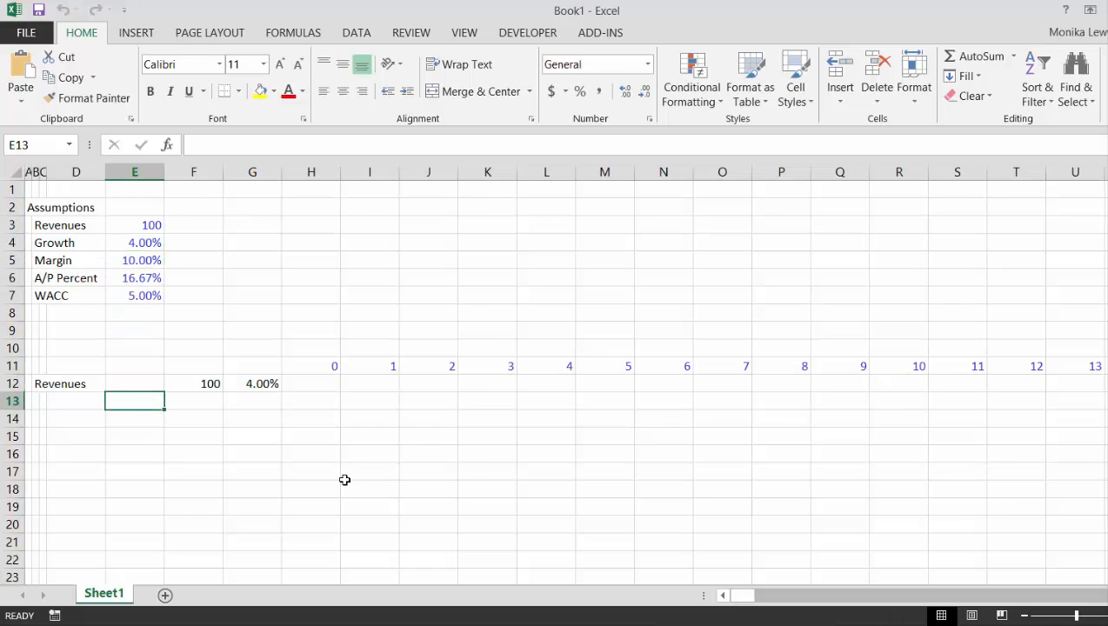
key(Right)
key(Right)
key(Right)
key(Right)
key(Up)
key(Left)
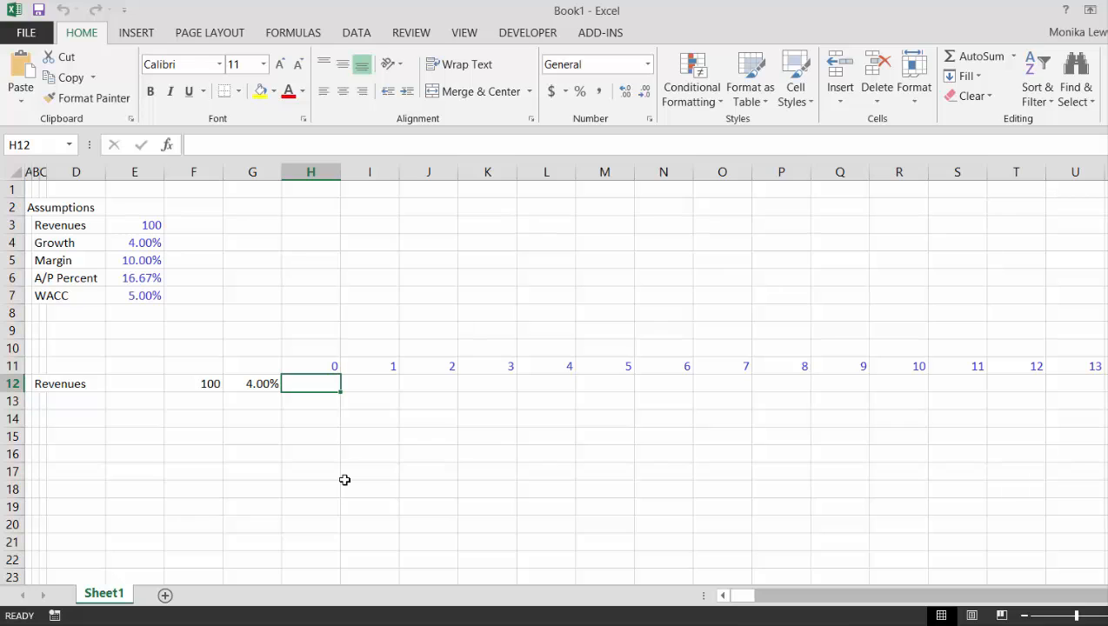
text(=)
key(Left)
key(Left)
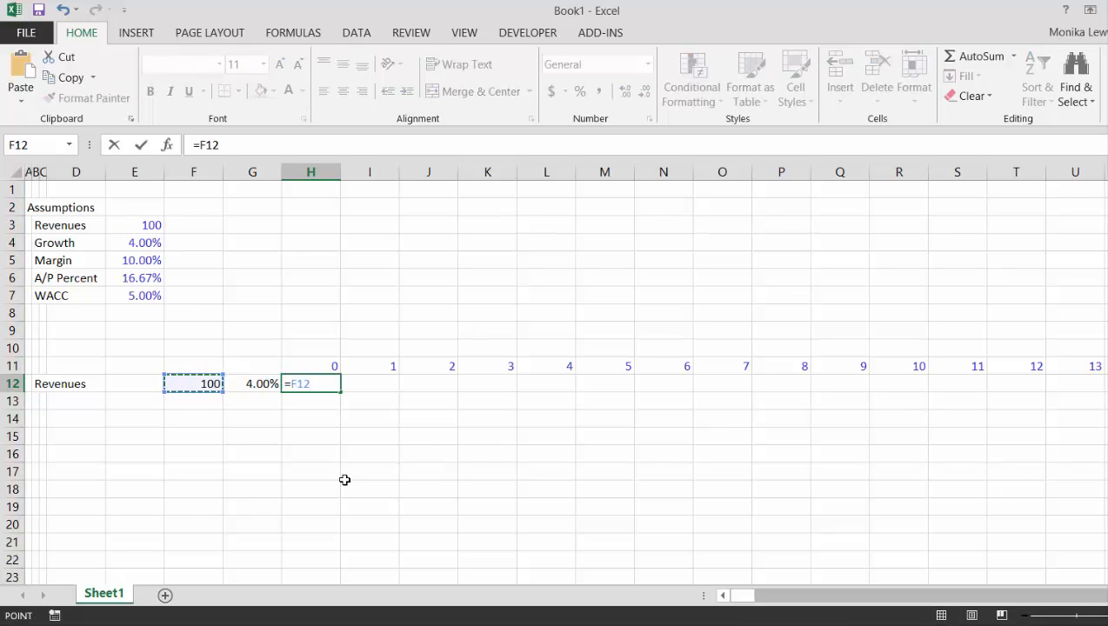
key(ctrl+Return)
Step: Enter the growth formula =H12*(1+$G$12) in cell I12 for the period 1 revenue
key(Right)
text(=)
key(Left)
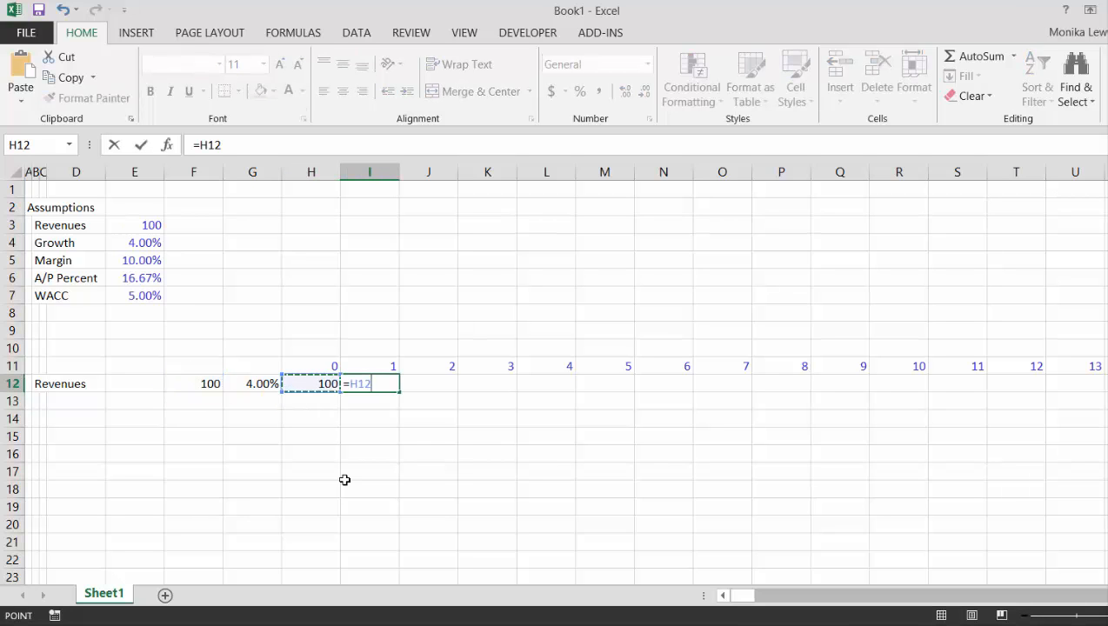
text(*)
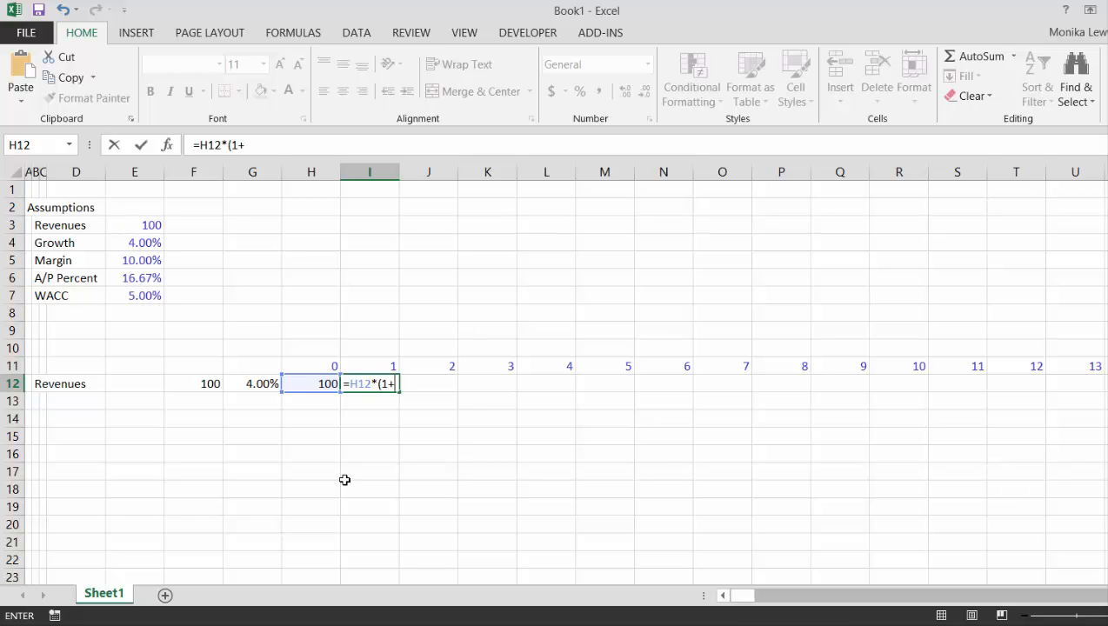
text((1+)
key(Left)
key(Left)
key(F4)
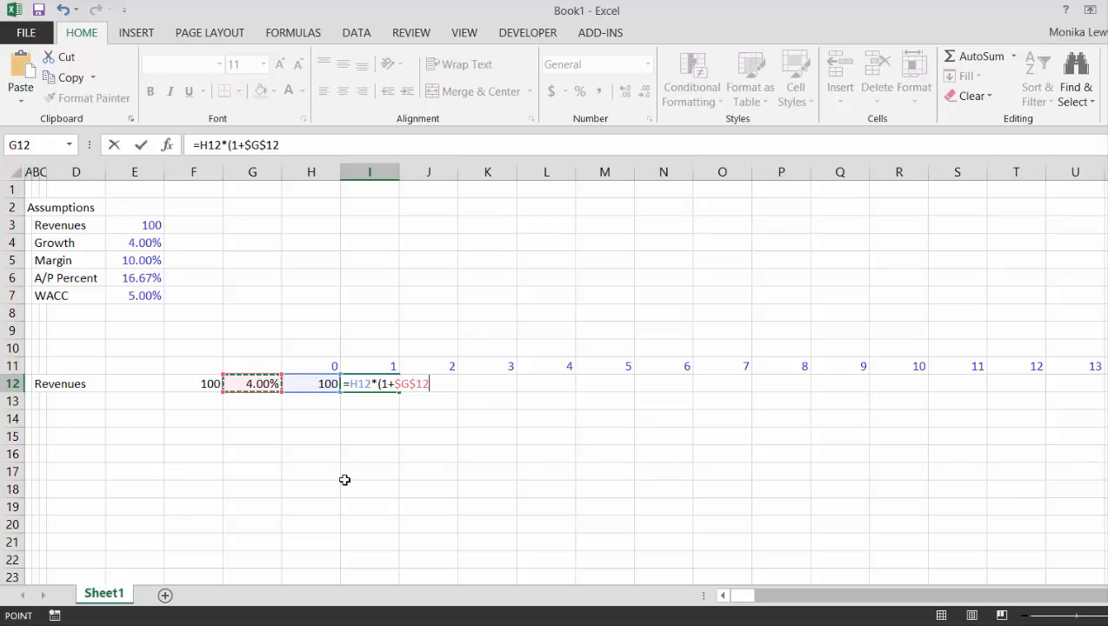
text())
key(Return)
Step: Fill the I12 revenue formula right across the timeline and format the filled cells as numbers with two decimals
key(Up)
key(ctrl+shift+r)
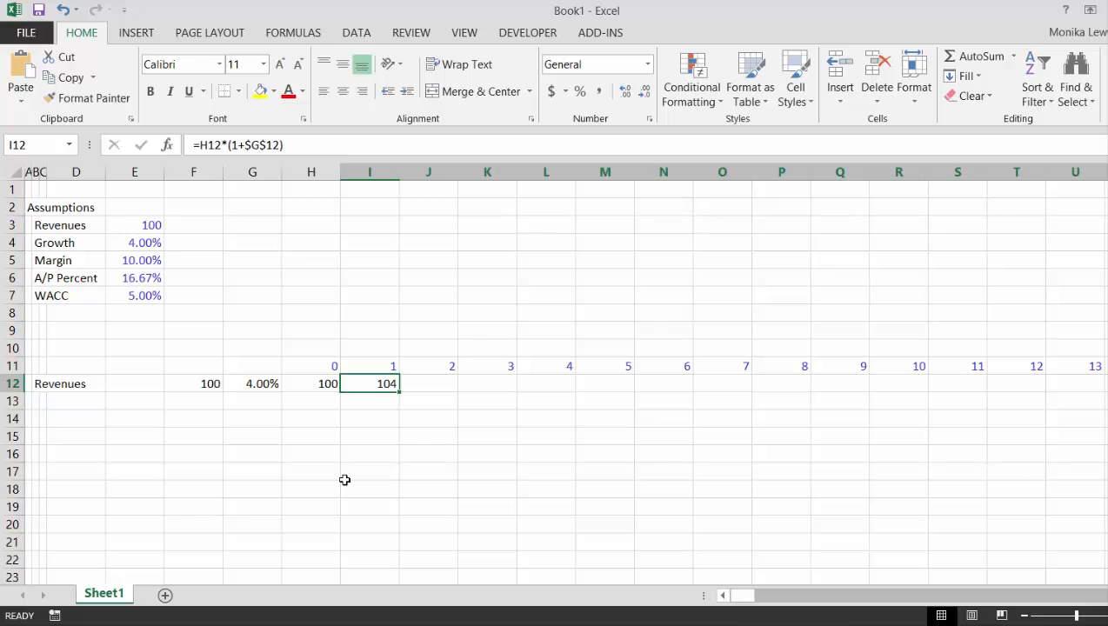
key(ctrl+shift+1)
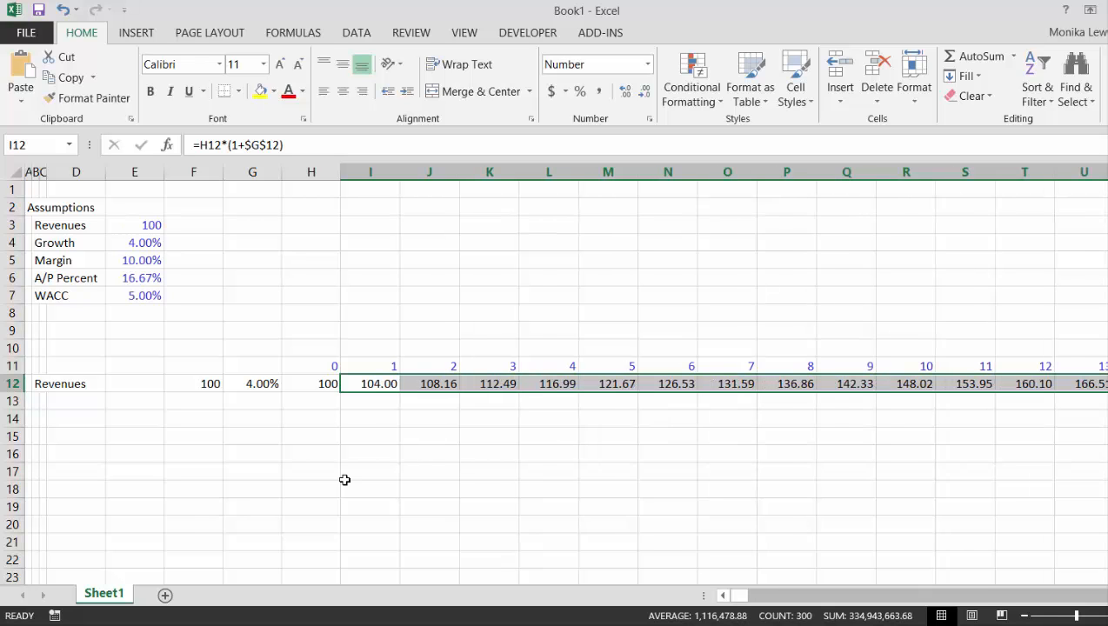
Step: Enter the label "Expenses" in cell B13, below Revenues
key(Left)
key(Right)
key(Down)
key(Left)
key(Left)
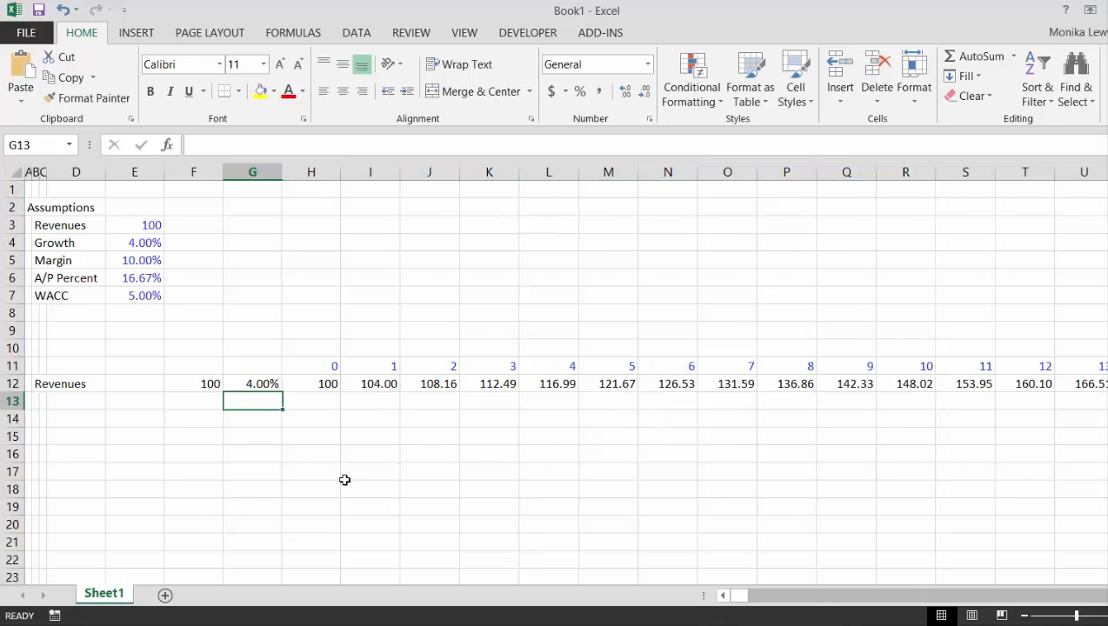
key(Left)
key(Left)
key(Left)
key(Left)
key(Left)
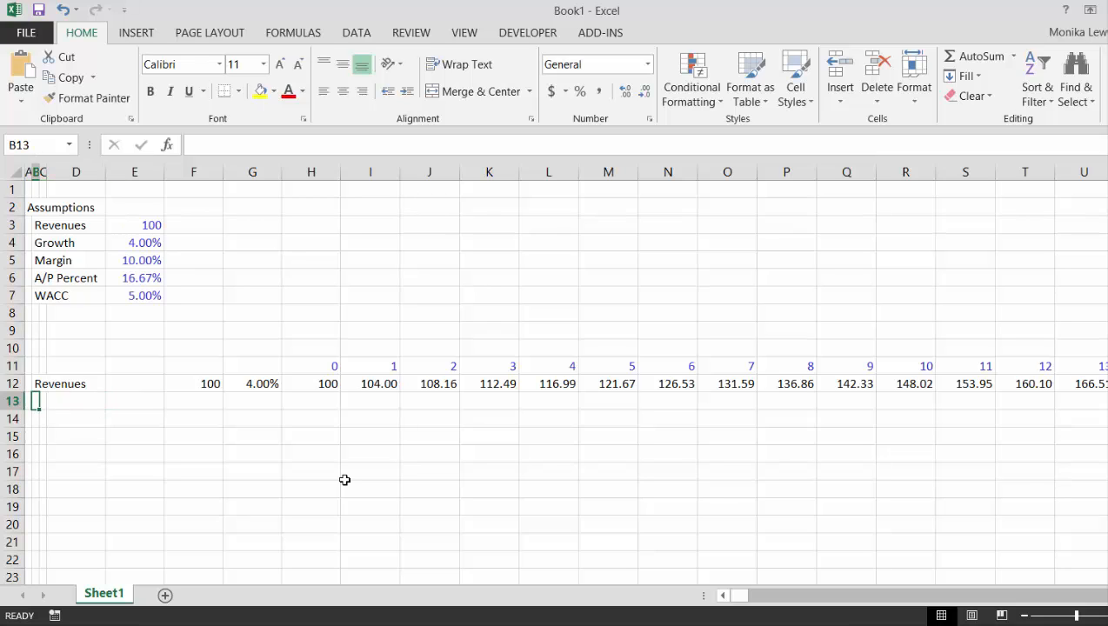
text(Expenses)
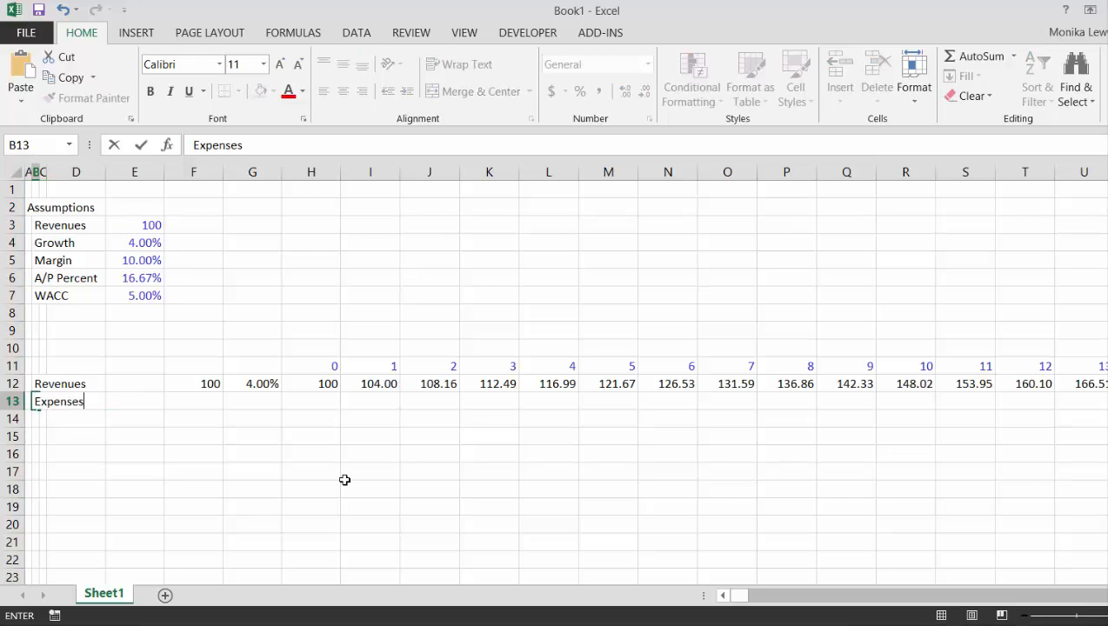
key(Return)
Step: Link cell G13 in the Expenses row to the Margin assumption with the formula =E5
key(Up)
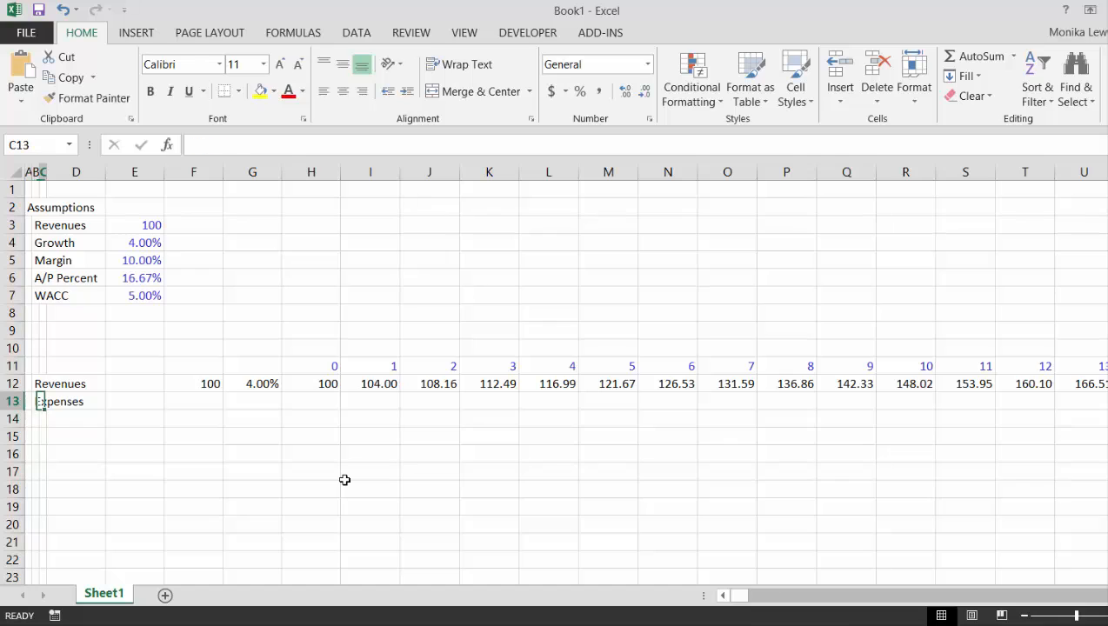
key(Right)
key(Right)
key(Right)
key(Right)
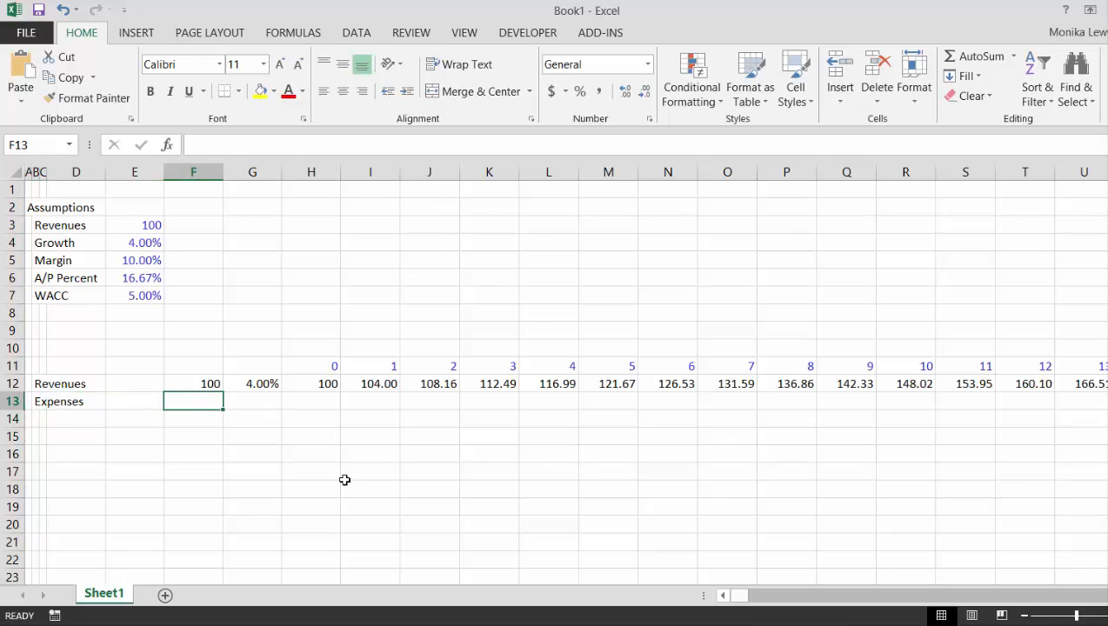
key(Right)
text(=)
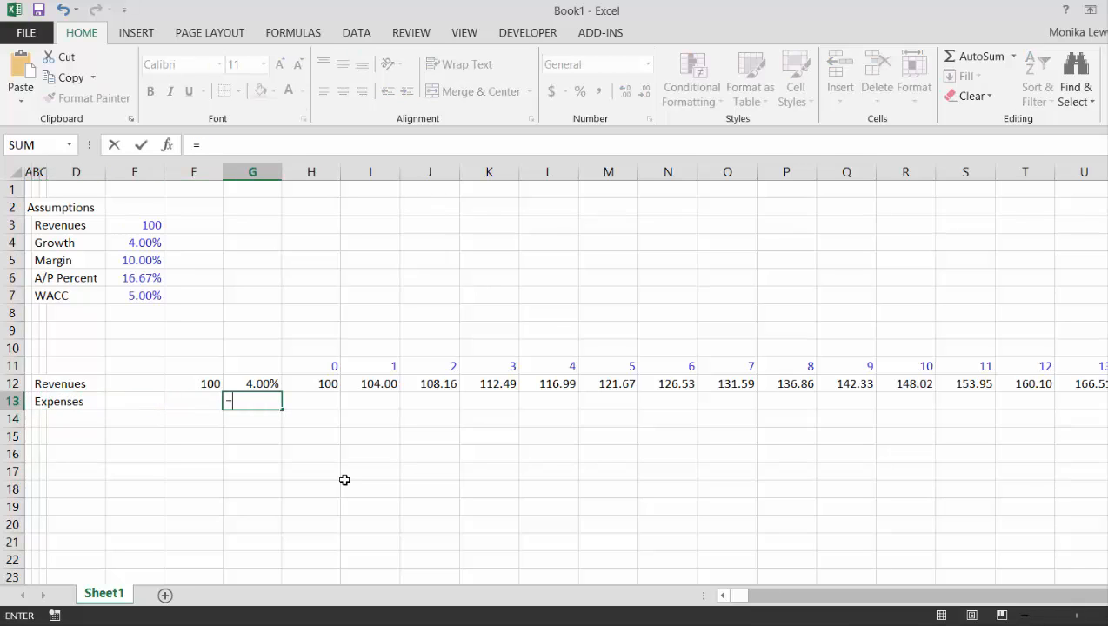
key(Up)
key(Up)
key(Up)
key(Up)
key(Up)
key(Up)
key(Up)
key(Up)
key(Left)
key(Left)
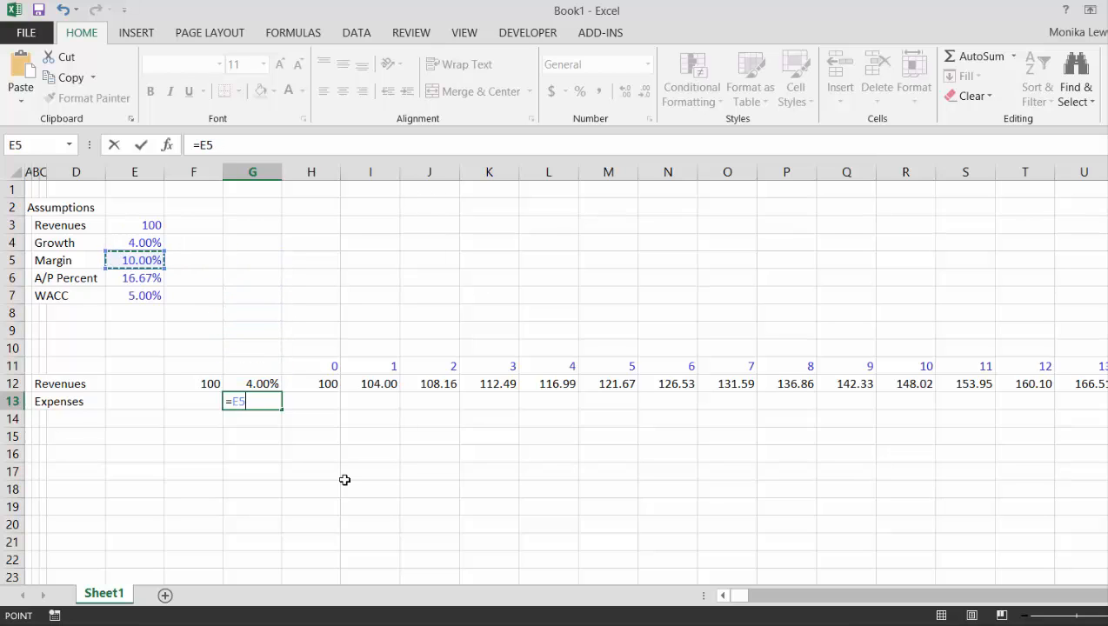
key(Return)
Step: Enter the expense formula =(H12*(1-$G$13)) in cell H13 and fill it right across the timeline
key(Up)
key(Right)
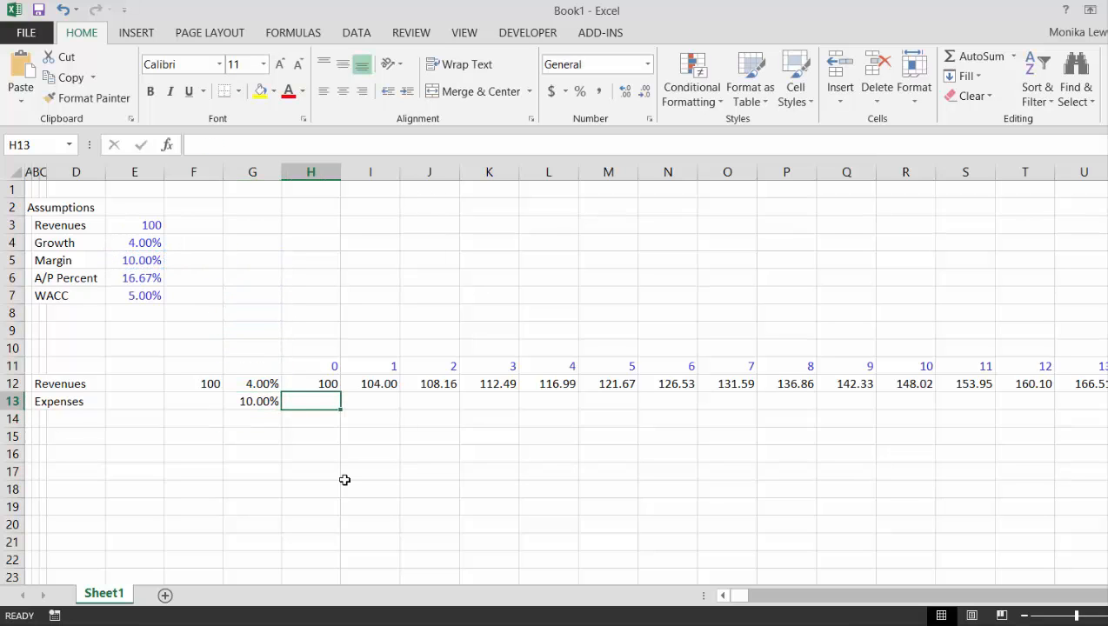
text(=()
key(Up)
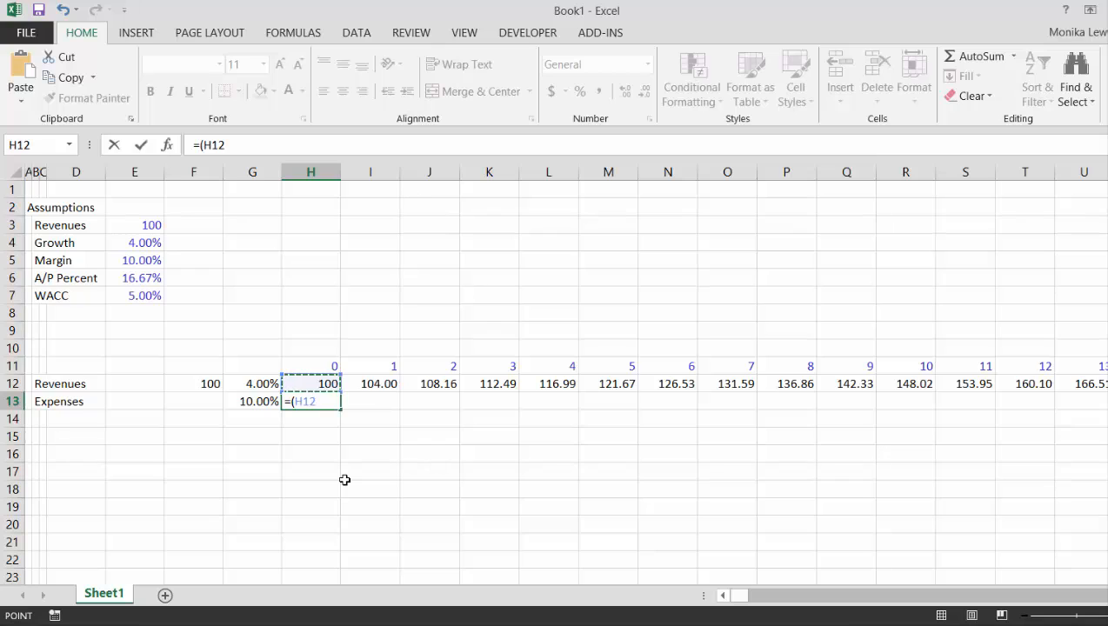
text(*(1-)
key(Left)
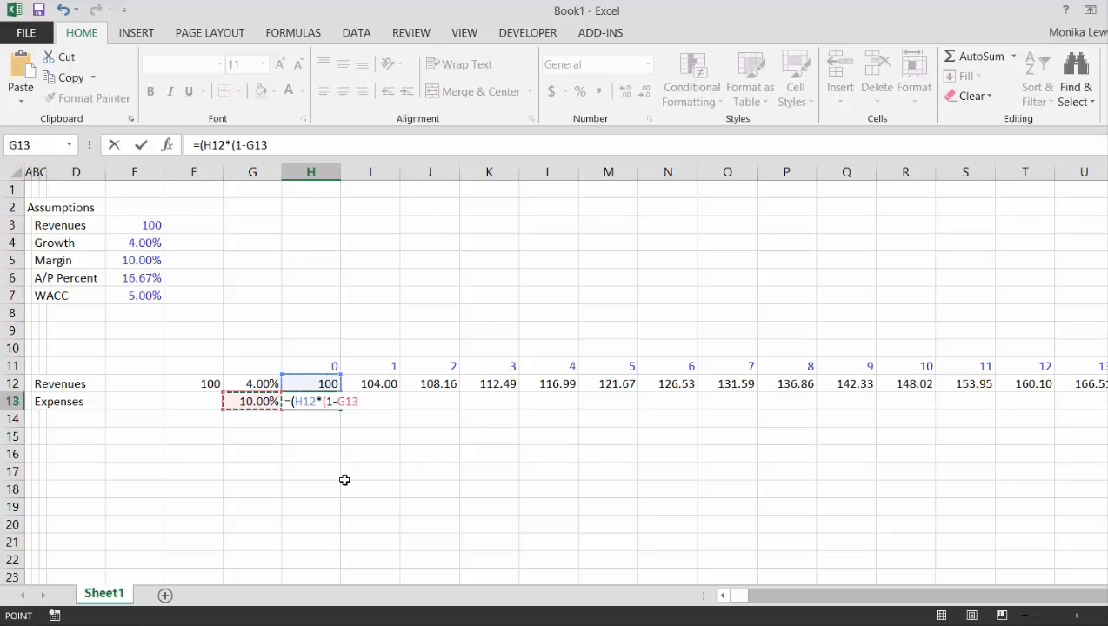
key(F4)
text()))
key(ctrl+Return)
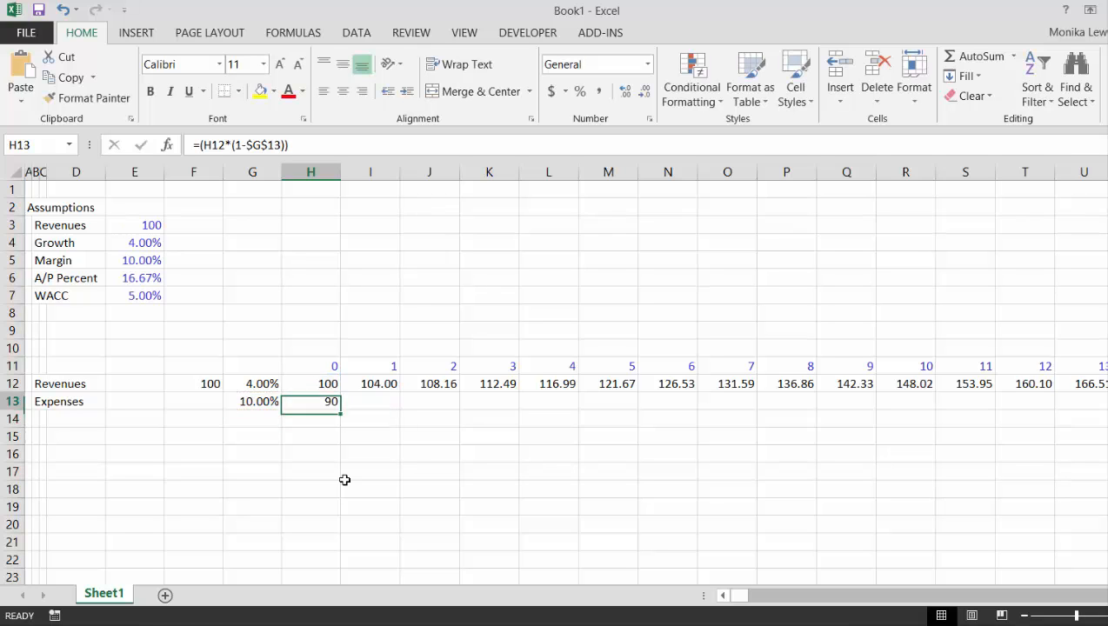
key(ctrl+shift+r)
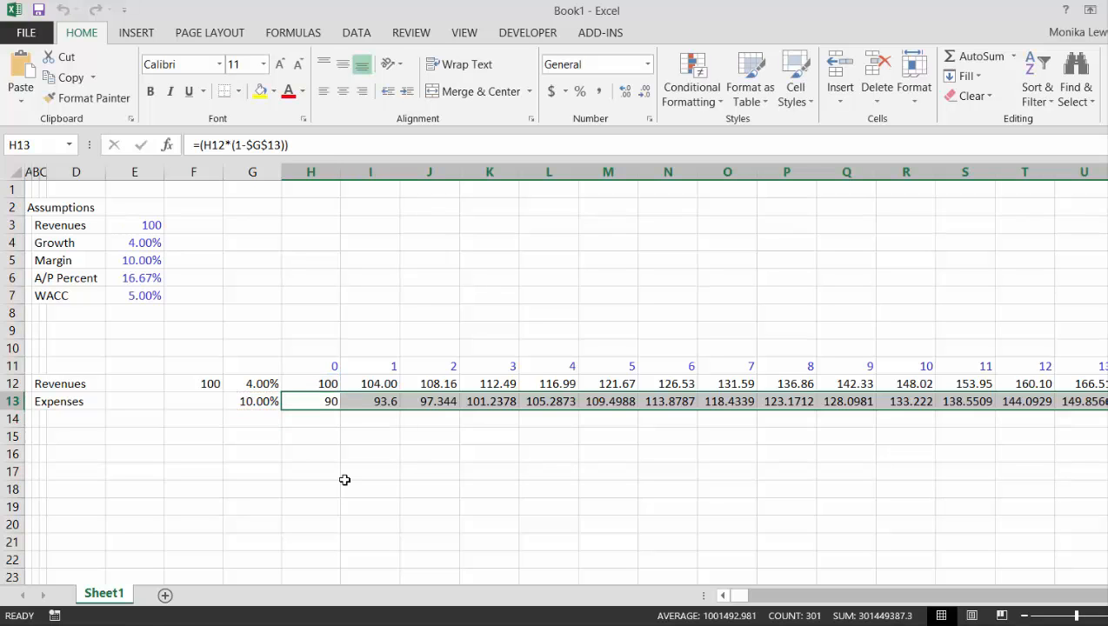
Step: Format the Expenses values as numbers with two decimals and enter the label "Accounts Payable" in cell B14
key(ctrl+shift+1)
key(Down)
key(Left)
key(Left)
key(Left)
key(Left)
key(Left)
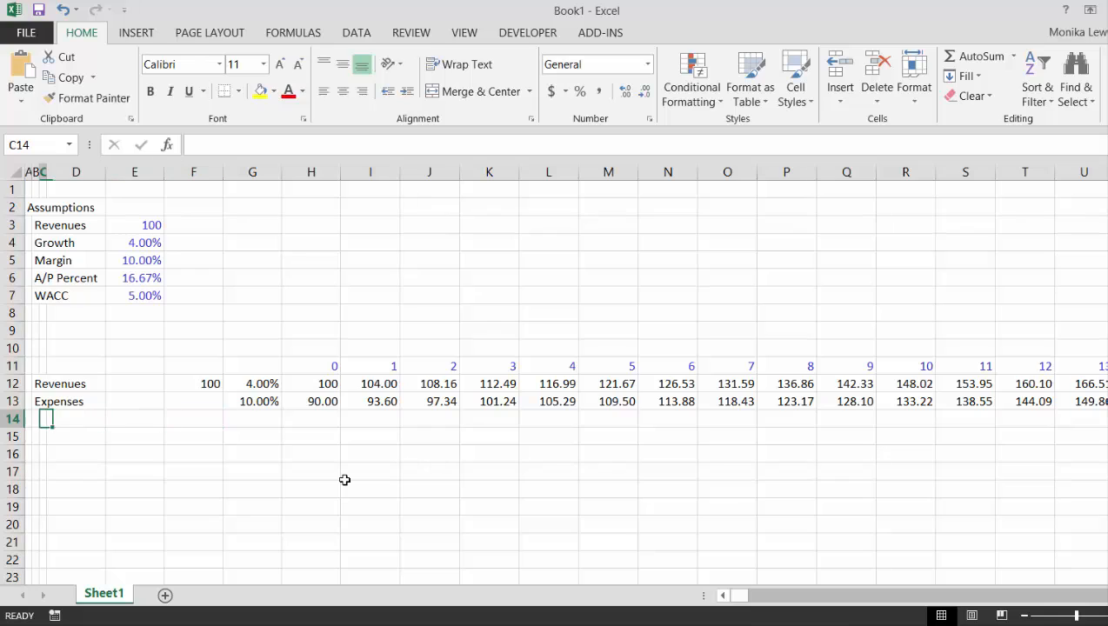
key(Left)
text(Account)
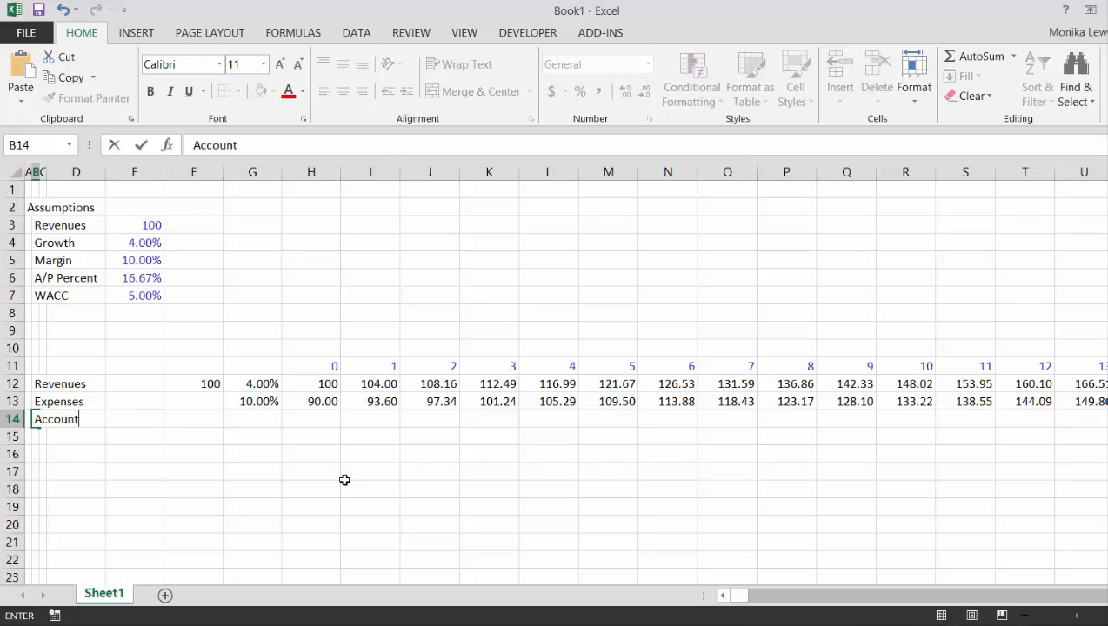
text(s Payable)
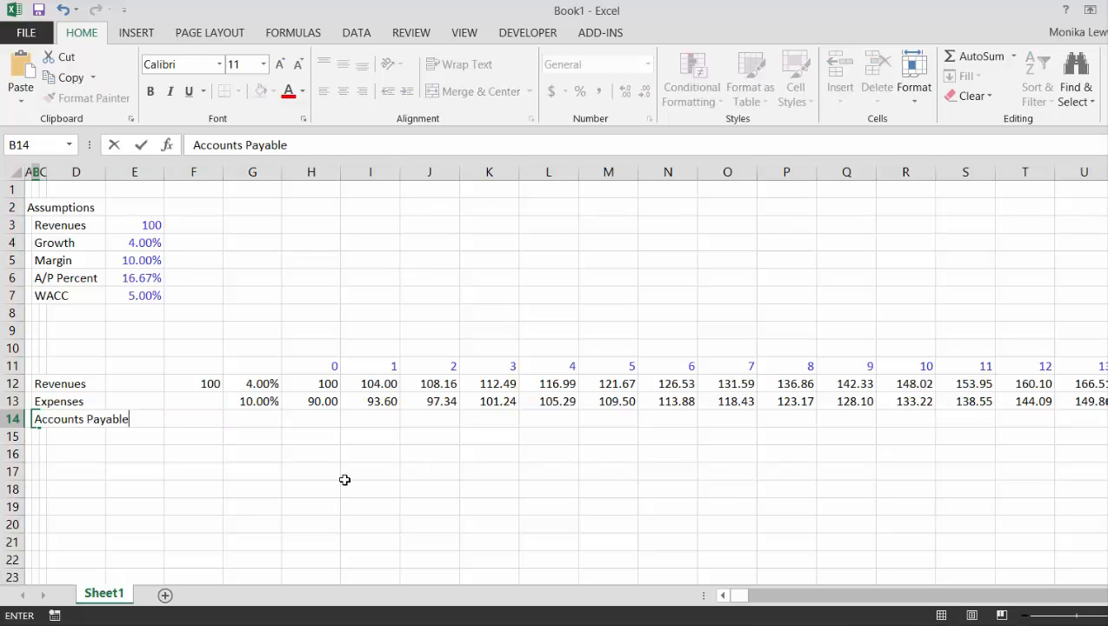
key(Return)
Step: Link cell G14 in the Accounts Payable row to the A/P Percent assumption with the formula =E6
key(Up)
key(Right)
key(Right)
key(Right)
key(Right)
key(Right)
key(Right)
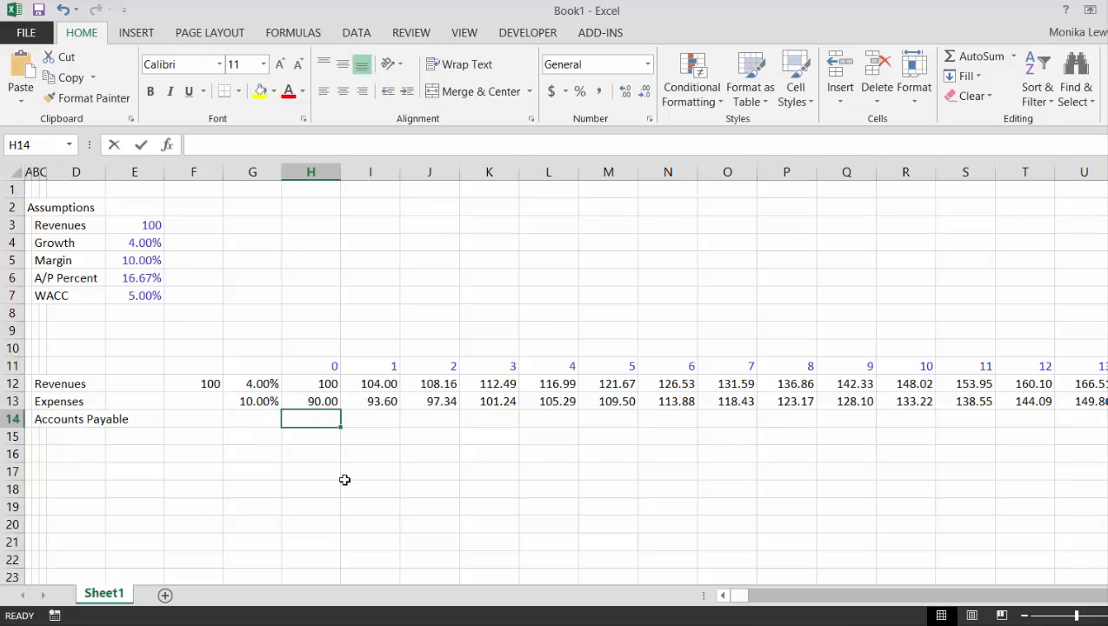
text(=)
key(Escape)
key(Left)
text(=)
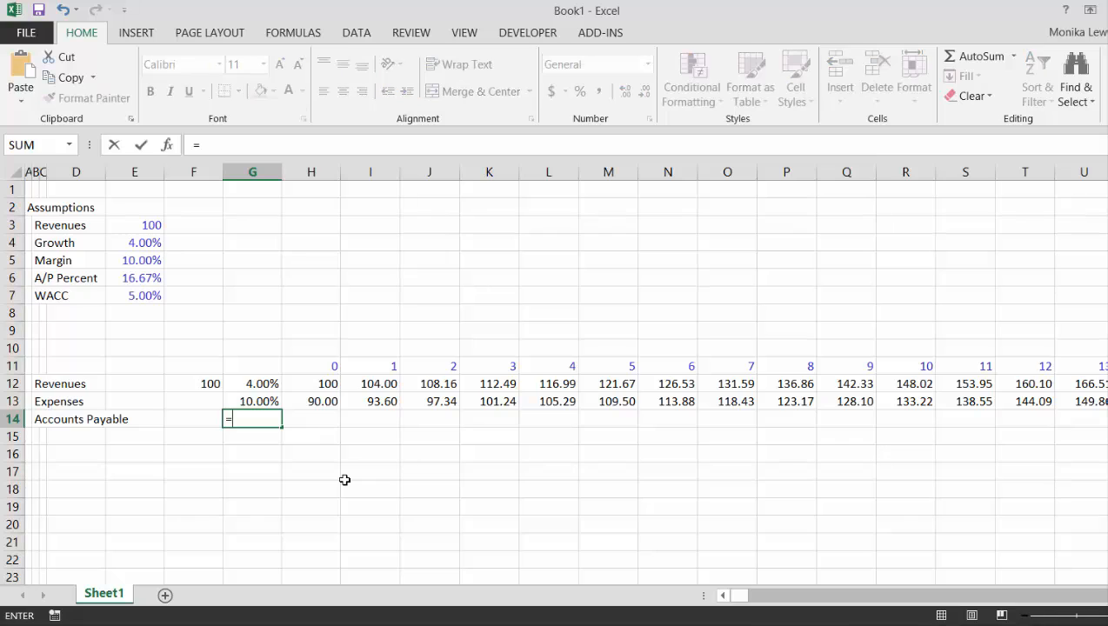
key(Up)
key(Up)
key(Up)
key(Up)
key(Up)
key(Up)
key(Up)
key(Up)
key(Left)
key(Left)
key(Return)
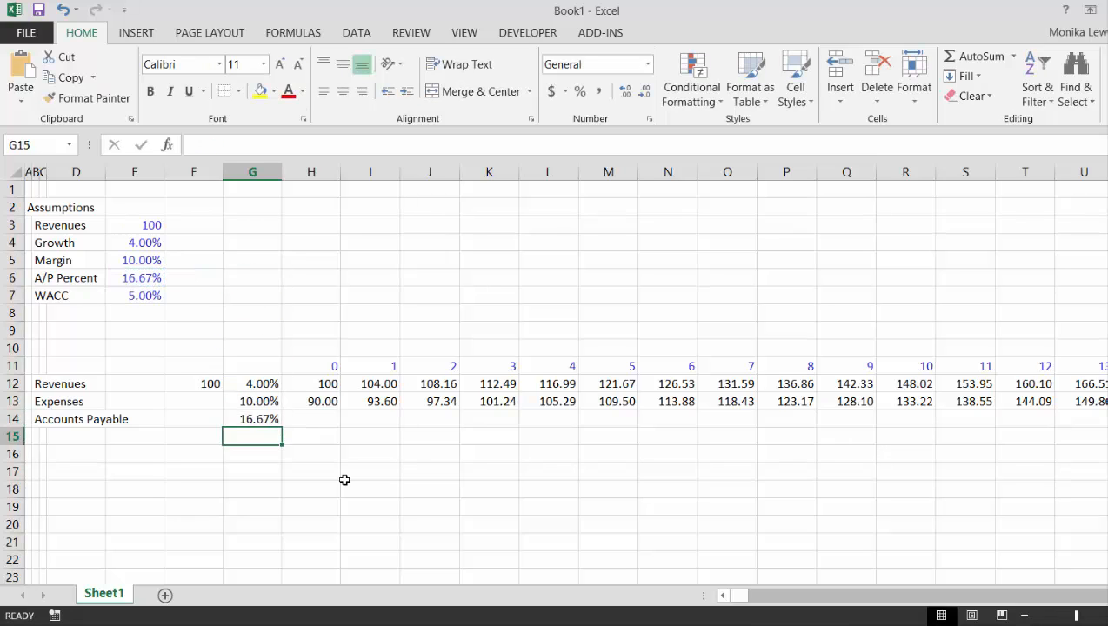
Step: Enter the accounts payable formula =H13*$E$6 in cell H14
key(Up)
key(Right)
text(=)
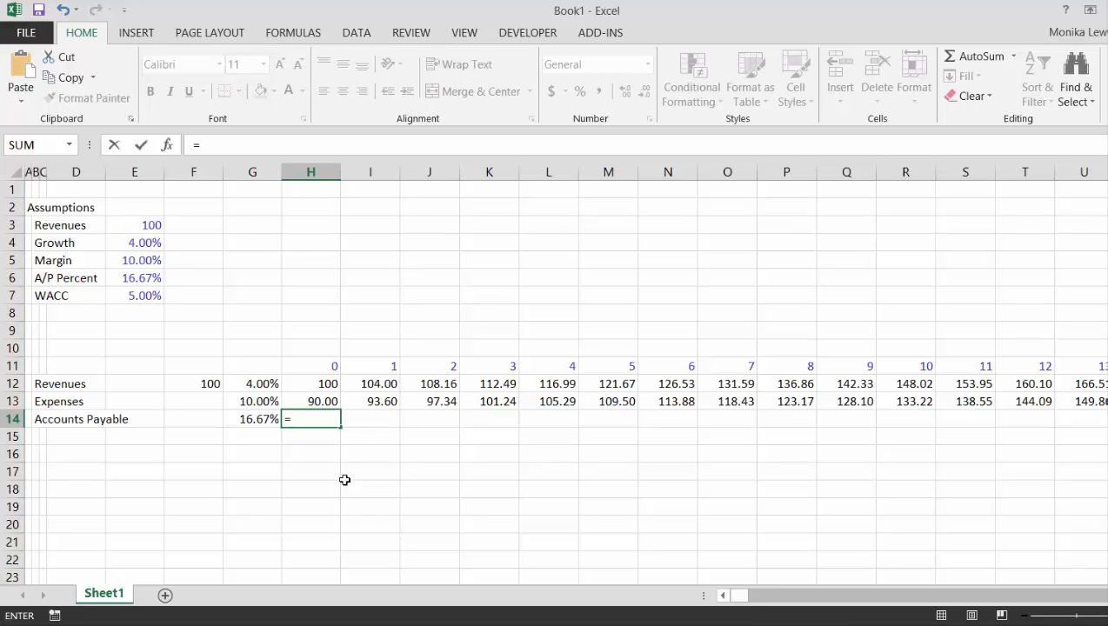
key(Up)
text(*)
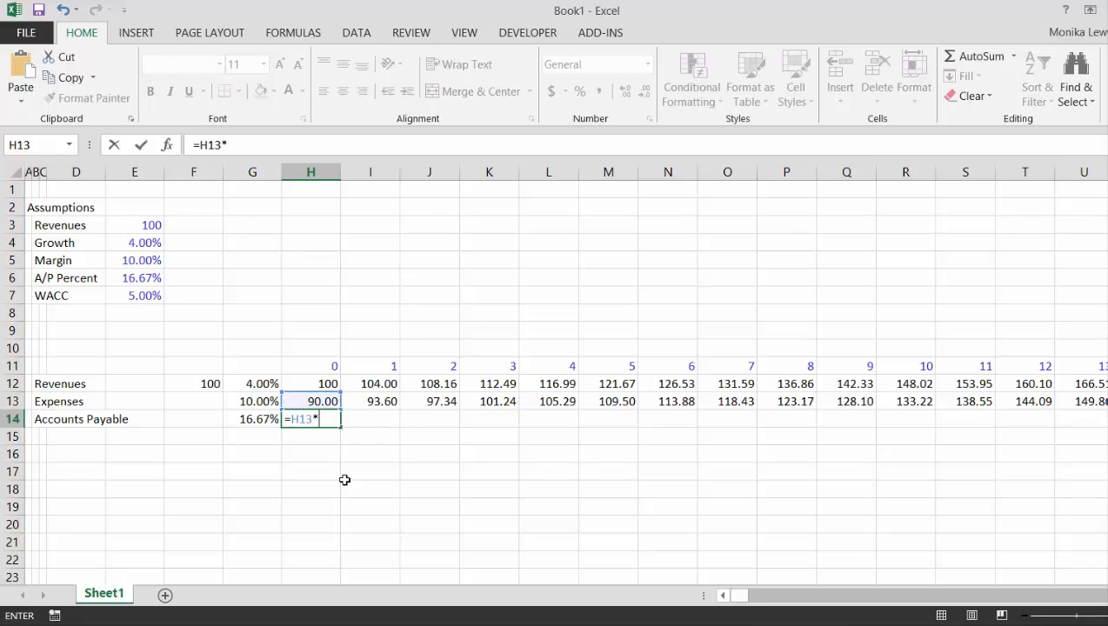
key(Up)
key(Up)
key(Up)
key(Up)
key(Up)
key(Up)
key(Up)
key(Up)
key(Left)
key(Left)
key(Left)
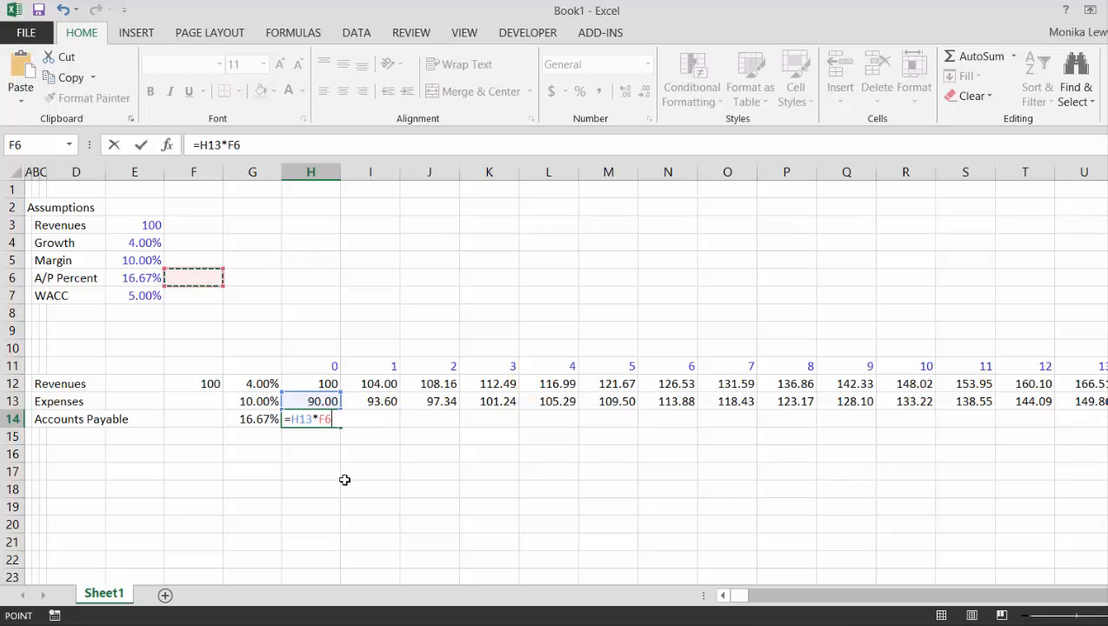
key(F4)
key(ctrl+Return)
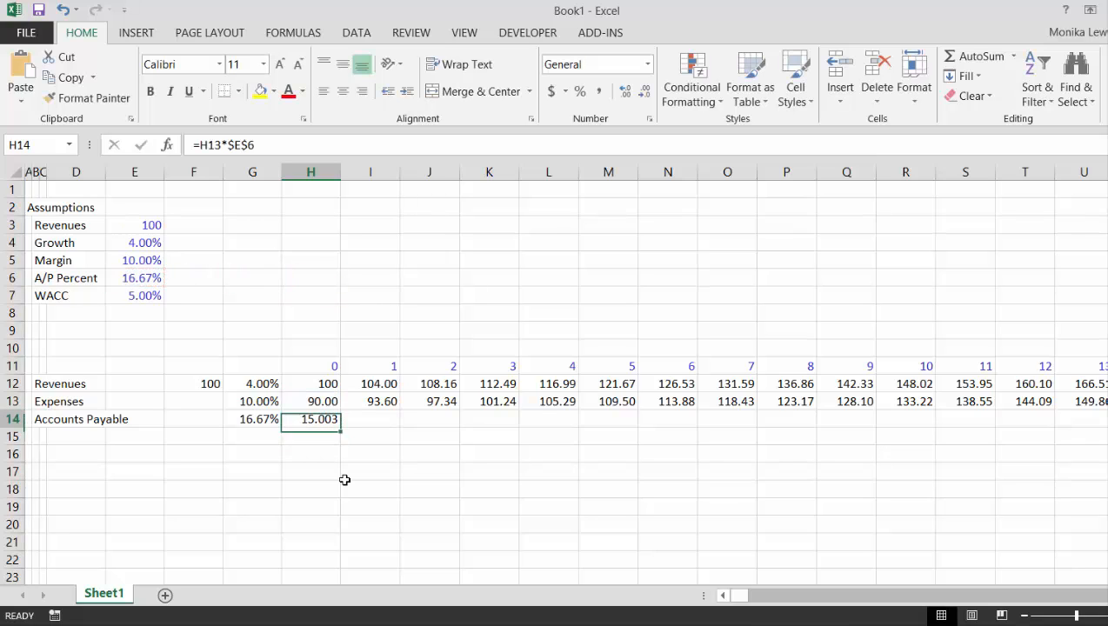
Step: Format H14 as a number with two decimals and fill its formula right across the timeline
key(ctrl+shift+1)
key(ctrl+shift+Right)
key(ctrl+r)
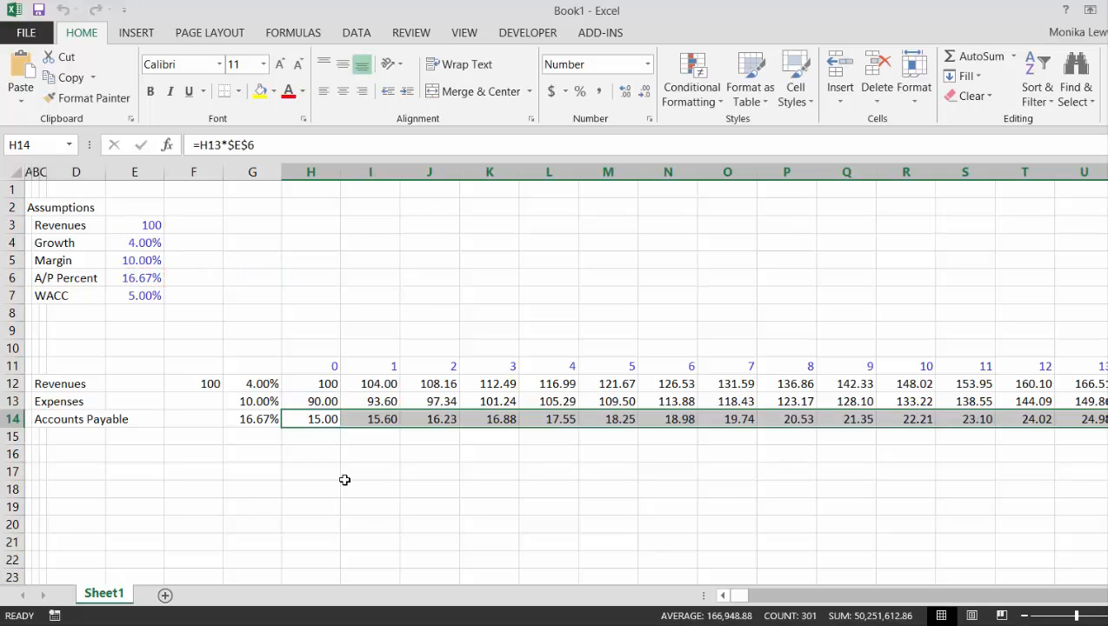
Step: Insert a blank row above the Revenues row of the projection and enter the heading "True Value" in cell A12
key(Down)
key(Left)
key(Left)
key(Left)
key(Left)
key(Left)
key(Left)
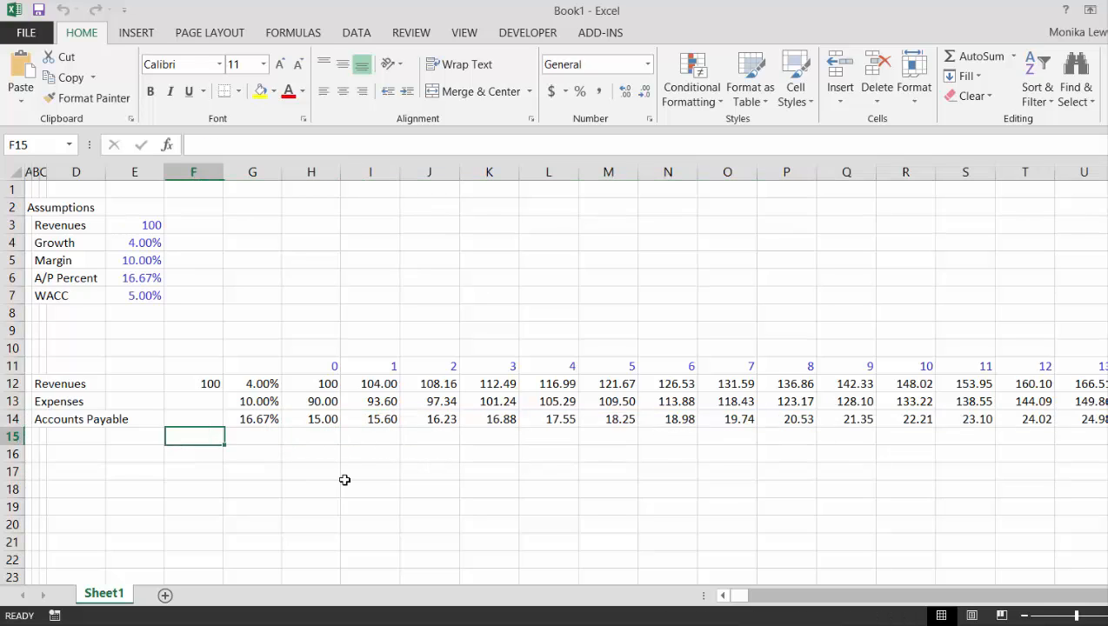
key(Down)
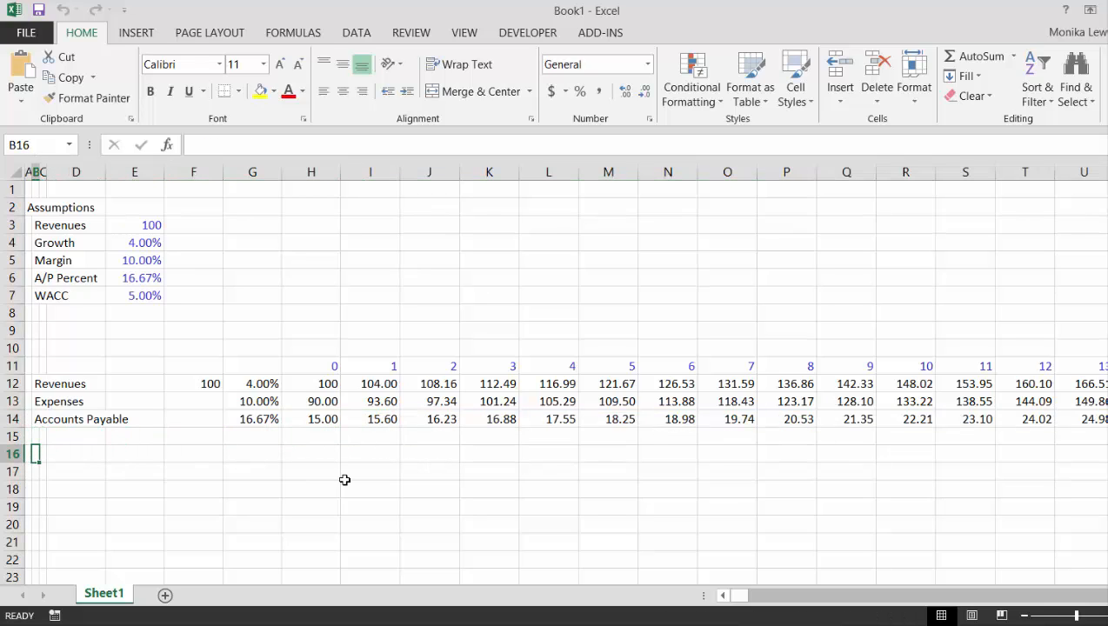
key(Up)
key(Up)
key(Up)
key(Up)
key(Up)
key(Up)
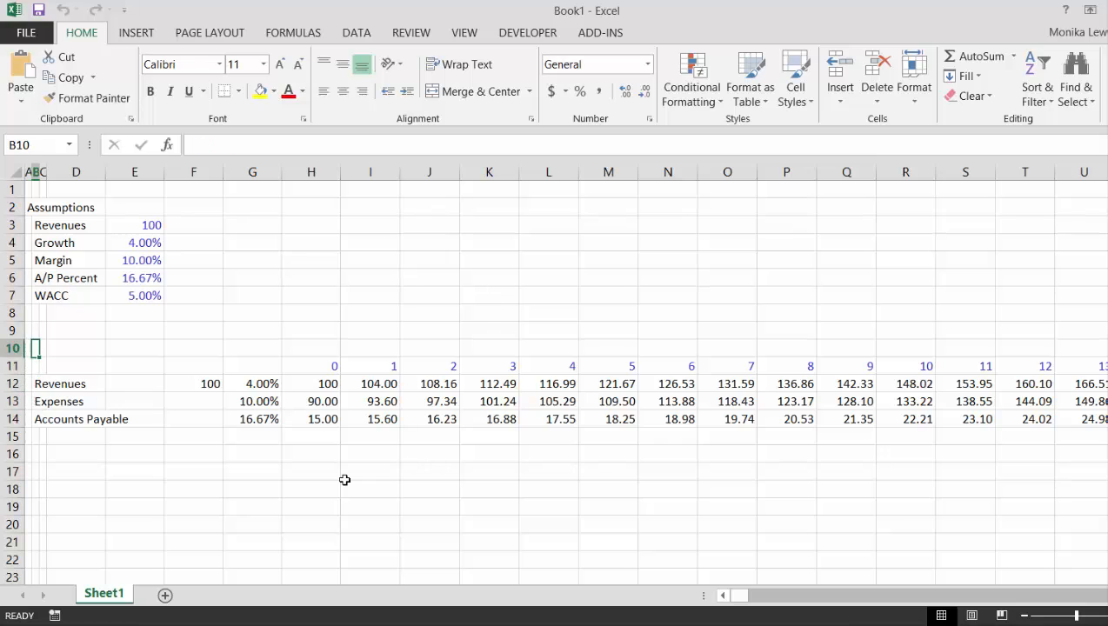
key(Left)
key(Down)
key(Down)
key(shift+space)
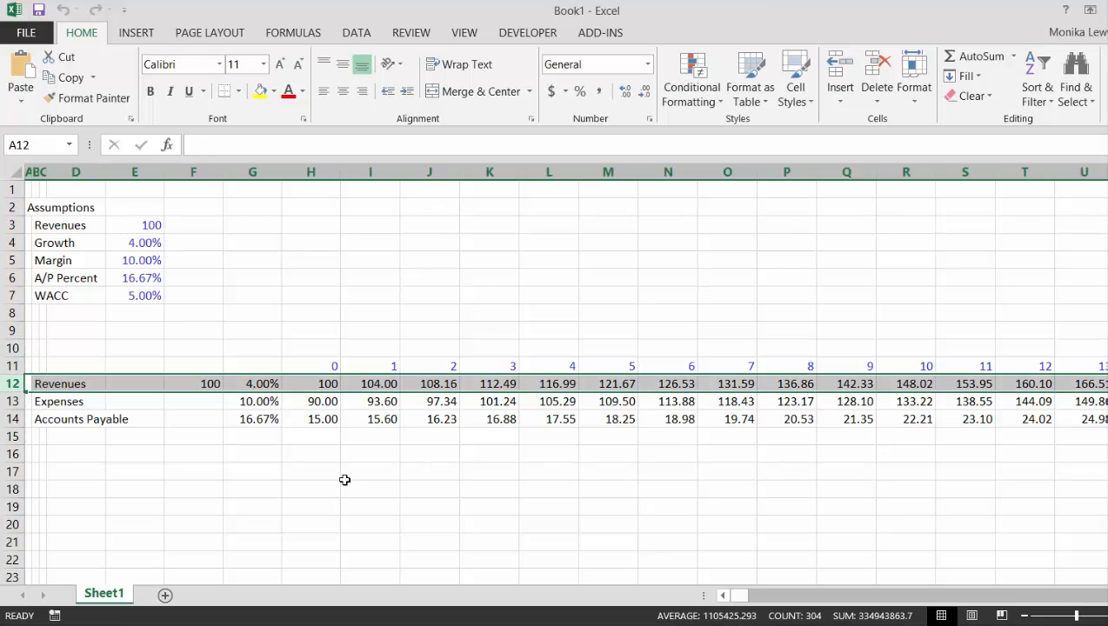
key(ctrl+shift+plus)
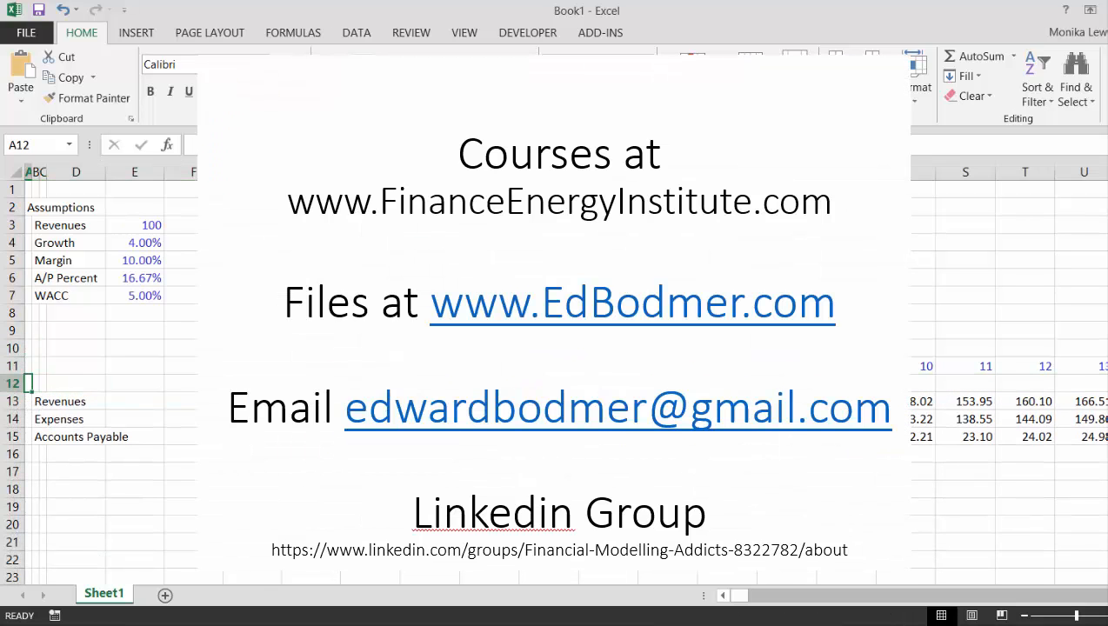
text(Truen)
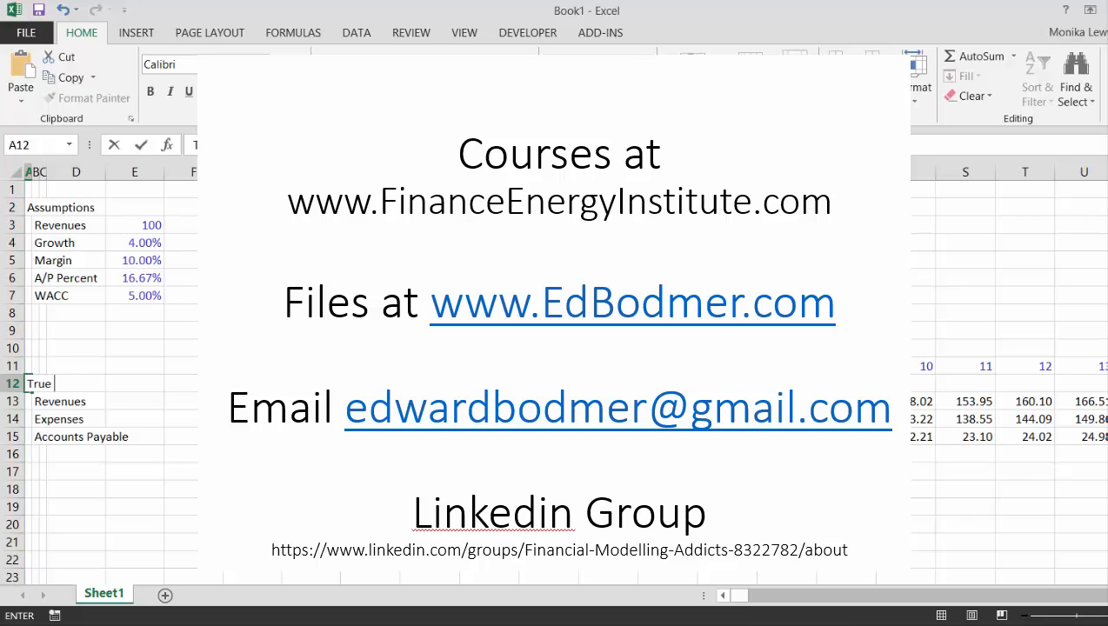
key(Return)
key(Down)
key(Down)
key(Down)
key(Down)
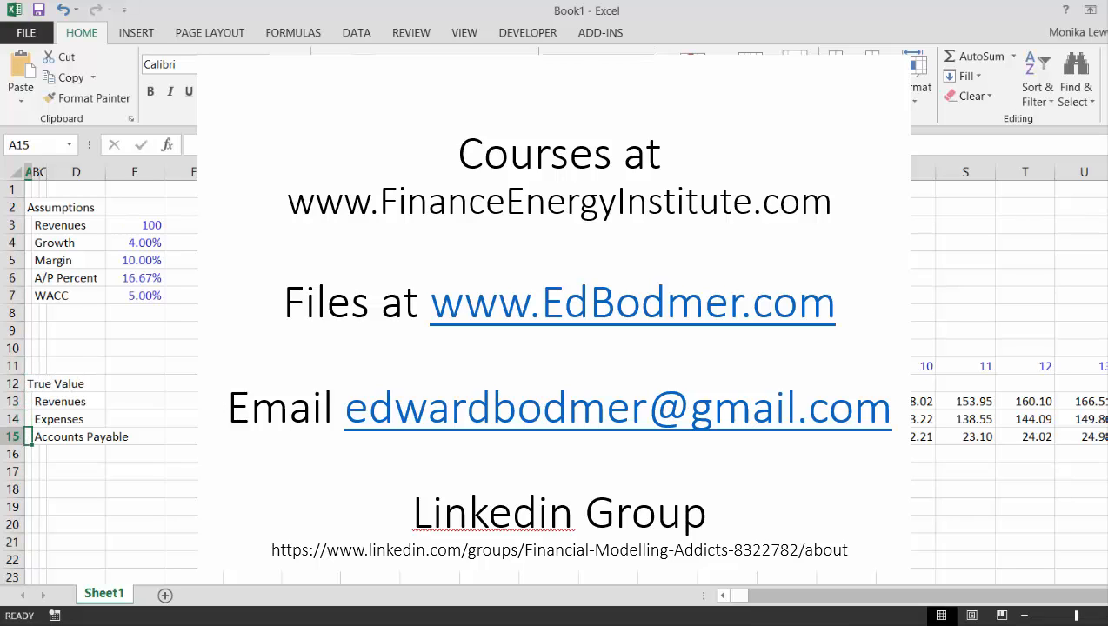
key(Up)
key(Down)
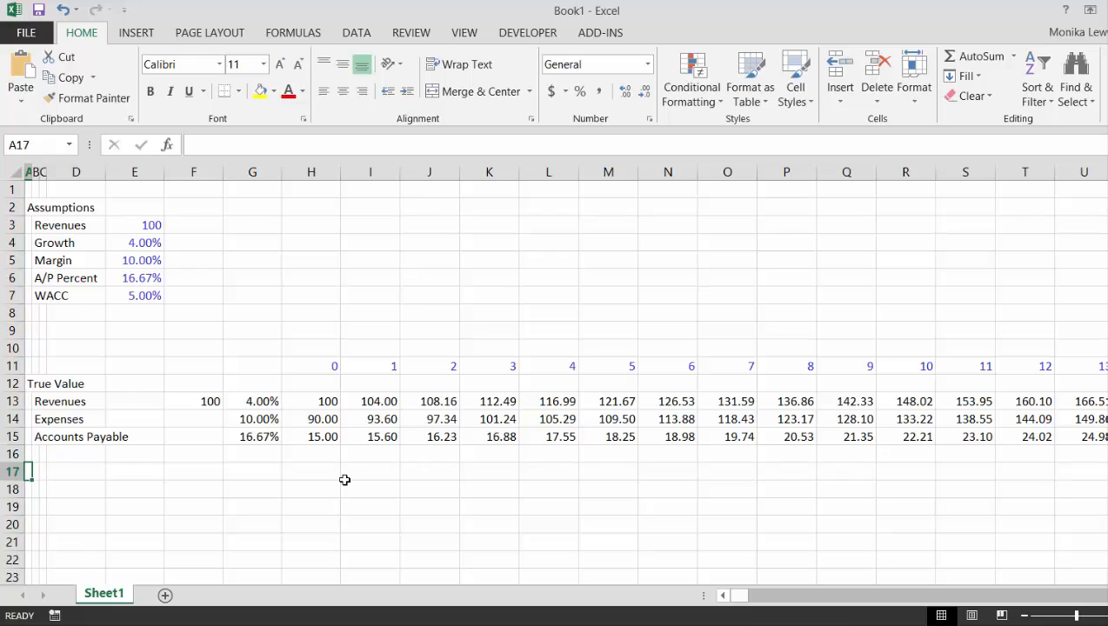
key(Right)
key(Up)
key(Up)
key(Up)
key(Up)
key(Down)
key(Down)
key(Down)
key(Down)
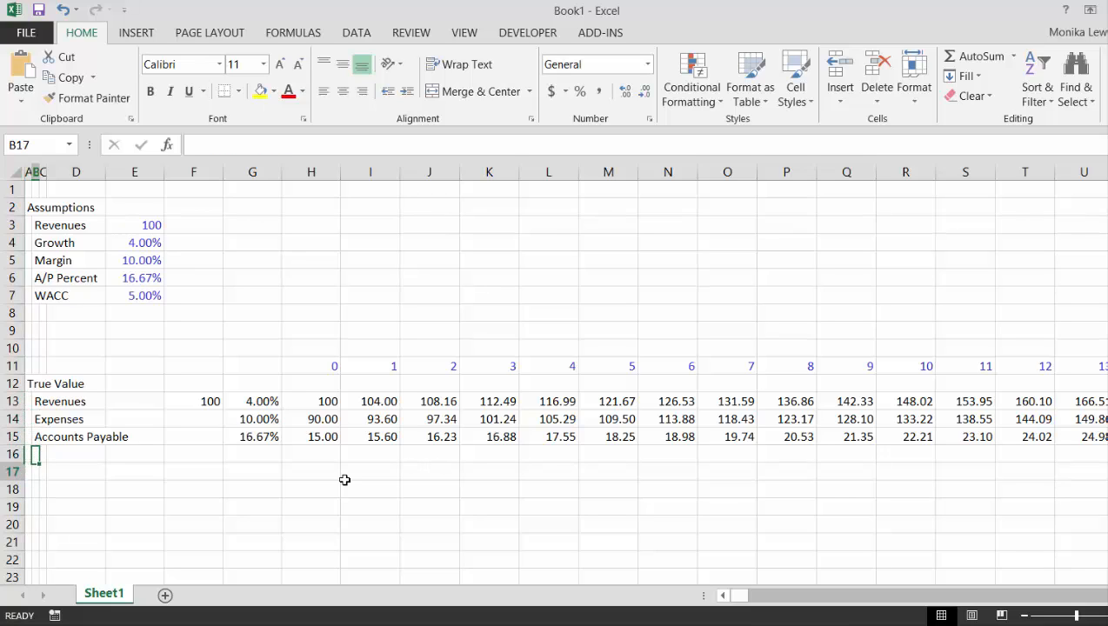
Step: Enter the label "Model Start" in cell B9, below the assumptions
key(Down)
key(Up)
key(Up)
key(Up)
key(Up)
key(Up)
key(Up)
key(Up)
key(Up)
key(Up)
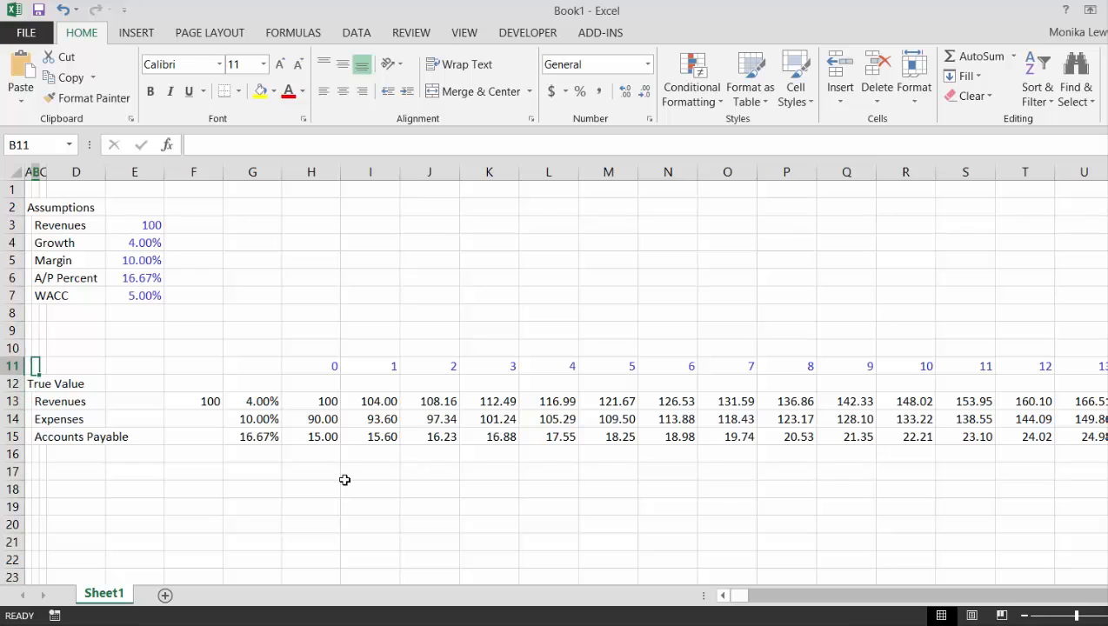
key(Down)
text(Value)
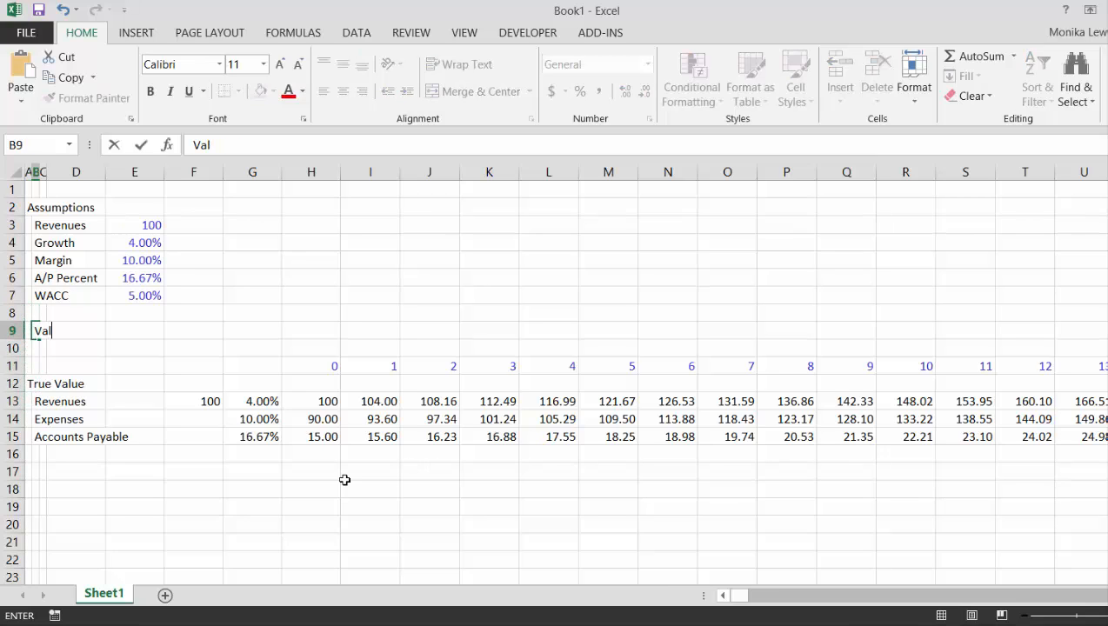
key(BackSpace)
key(BackSpace)
key(BackSpace)
key(BackSpace)
text(Model Start)
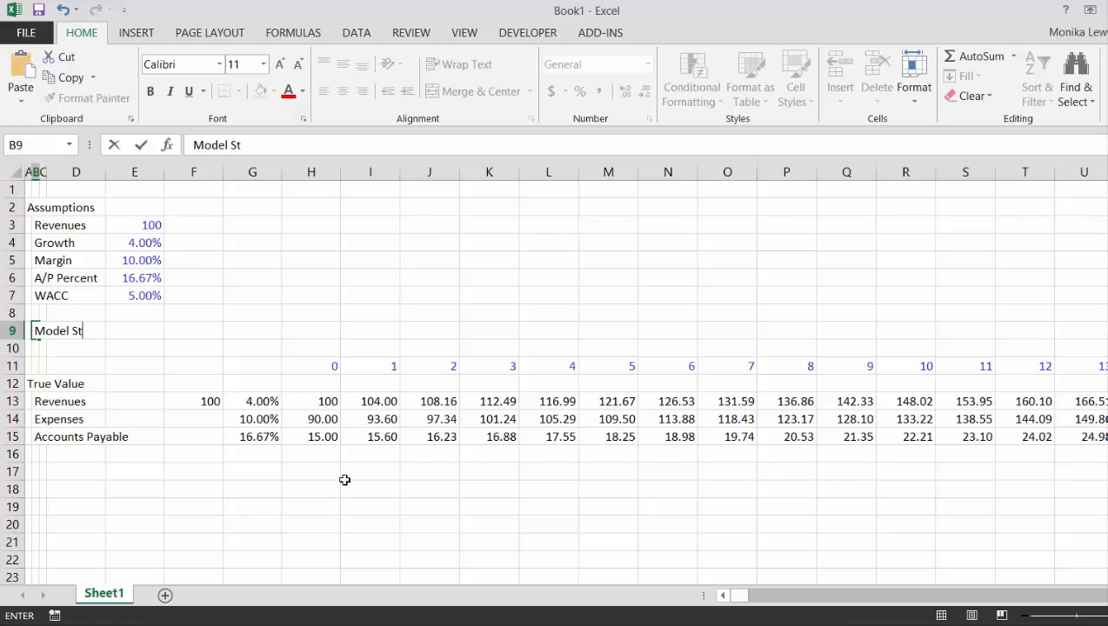
key(Return)
Step: Set the Model Start value in cell E9 to 5, formatted as a number with two decimals
key(Up)
key(Right)
key(Right)
key(Right)
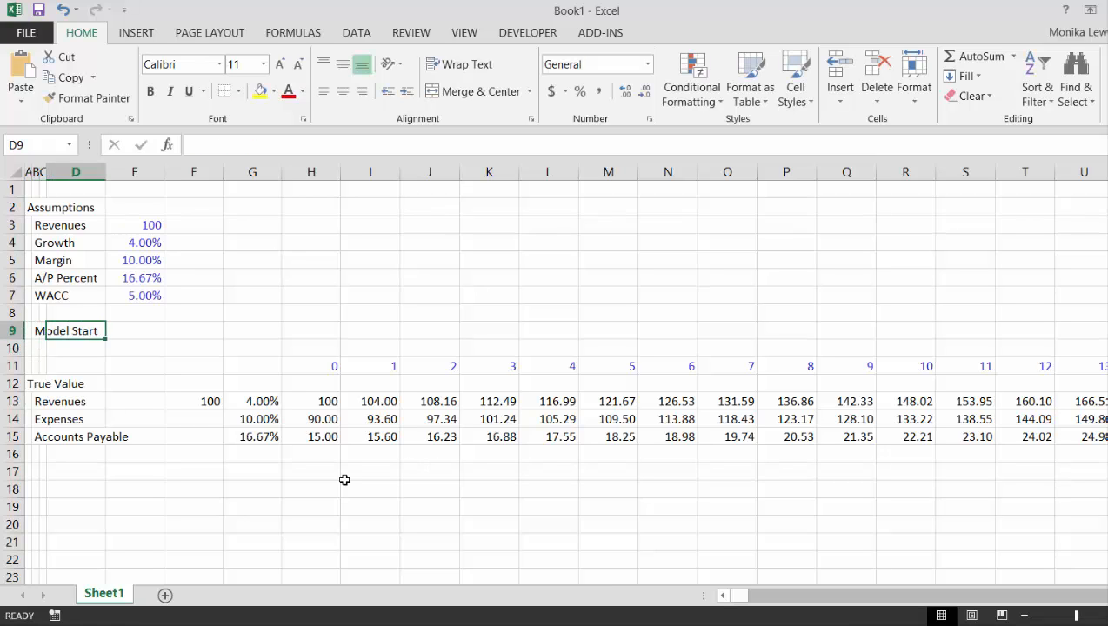
text(5%)
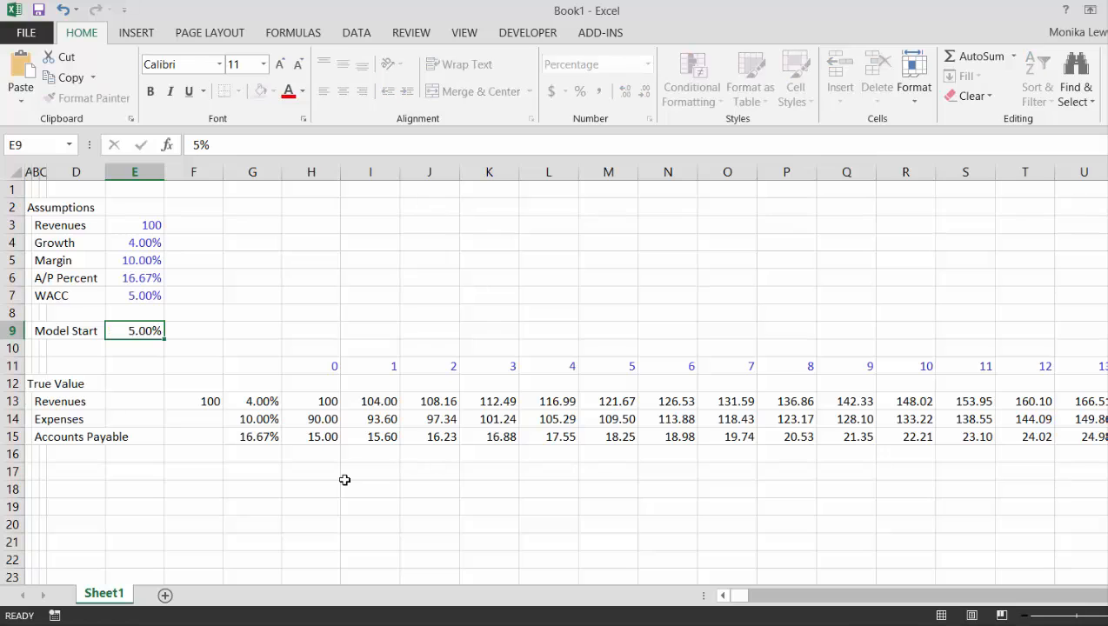
key(Return)
key(Up)
key(ctrl+shift+1)
text(5)
key(Return)
Step: Insert two blank rows directly below the Model Start row
key(shift+space)
key(ctrl+shift+equal)
key(ctrl+shift+equal)
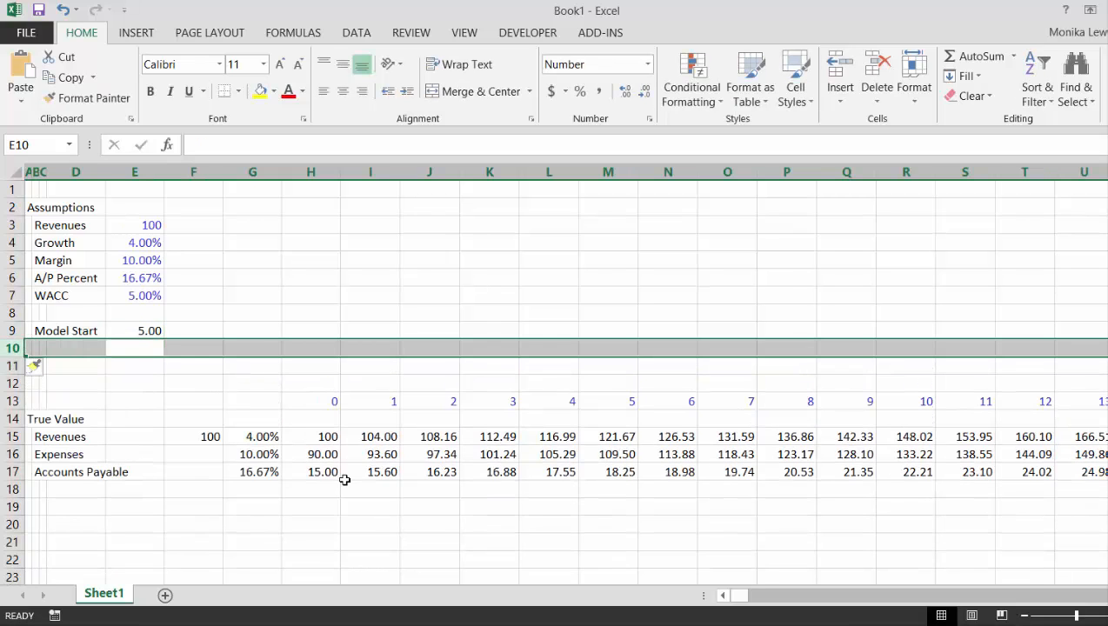
Step: Enter the label "Valuation Start" in cell B10 and widen column D so the label fits
key(Left)
key(Left)
key(Left)
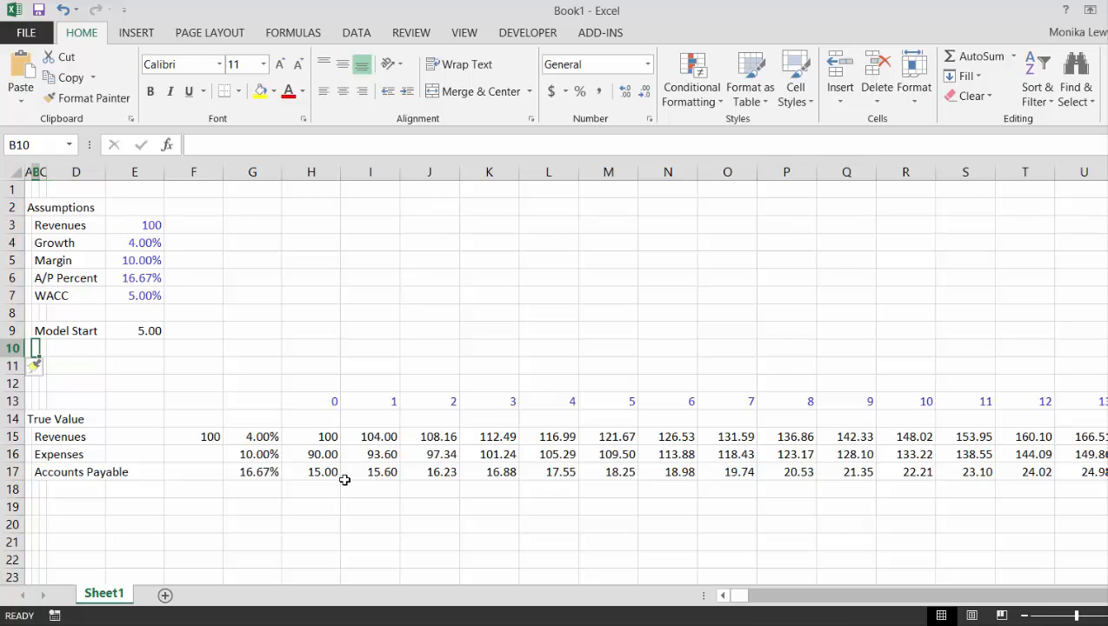
text(Valuation)
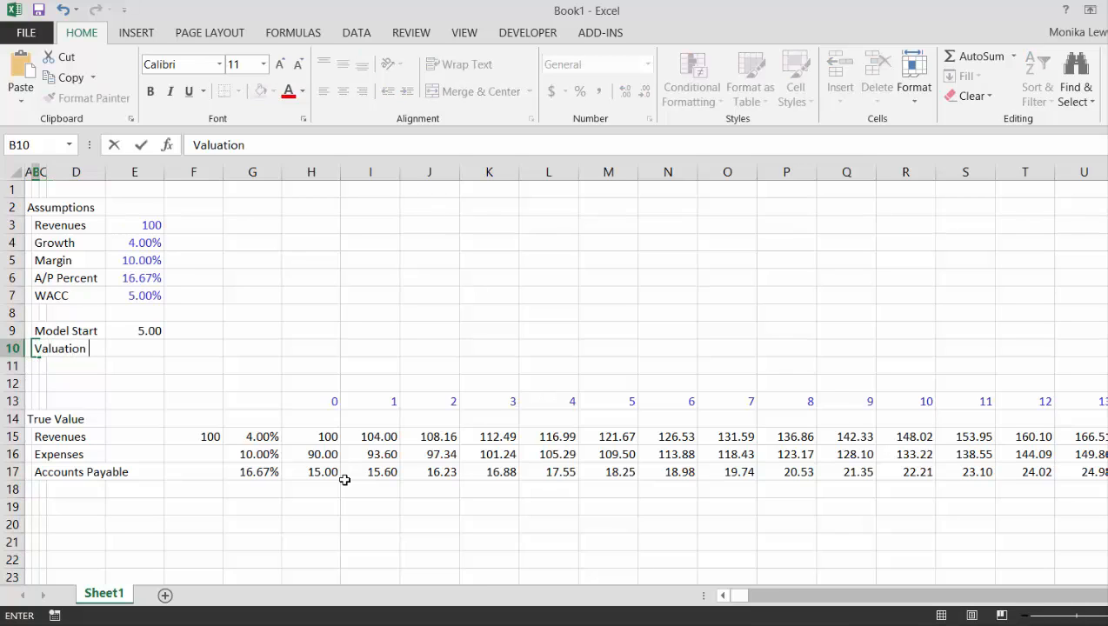
text( Start)
key(Return)
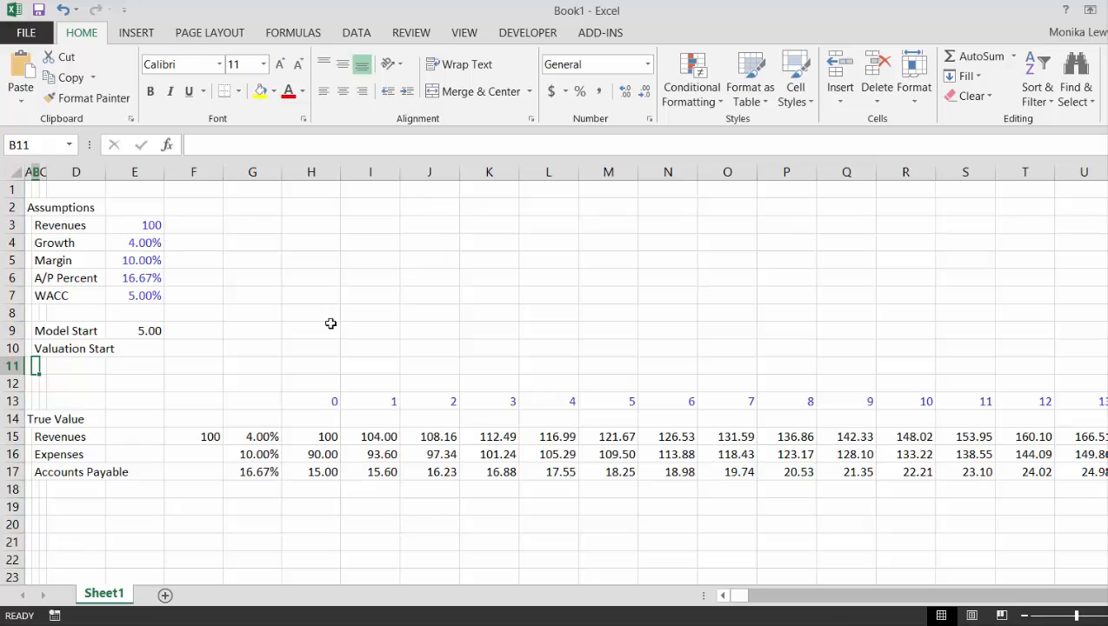
drag(105, 172, 154, 176)
Step: Set the Valuation Start value in cell E10 to 10
key(Up)
key(Right)
key(Right)
key(Right)
key(Right)
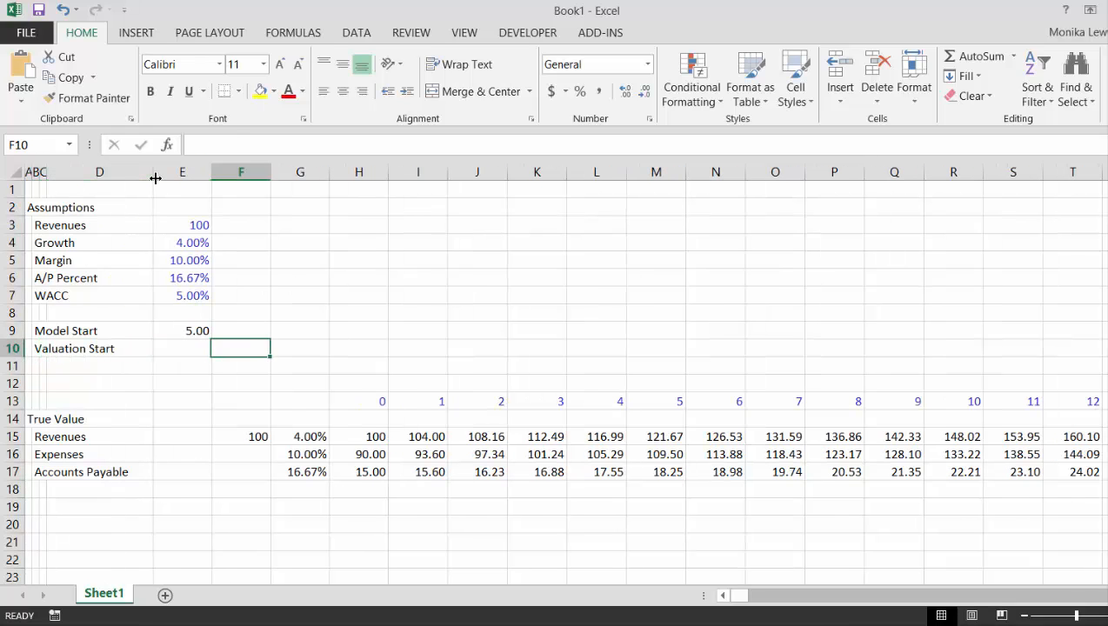
key(Left)
text(10)
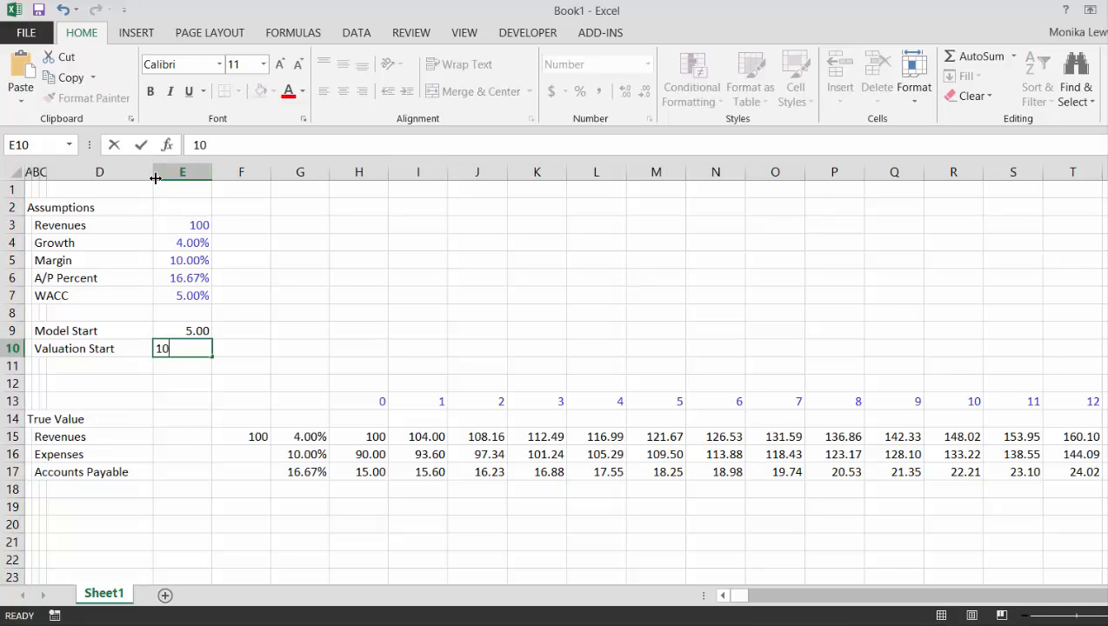
key(Return)
Step: Insert three blank rows between the timeline row and the True Value heading
key(Down)
key(Down)
key(Down)
key(Down)
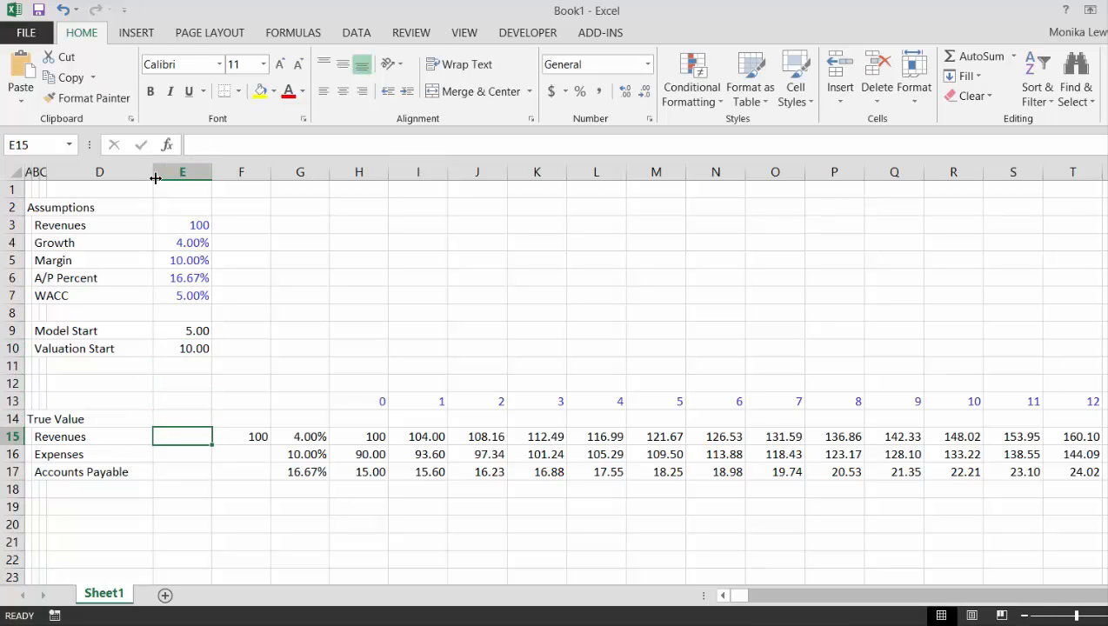
key(Left)
key(Left)
key(Left)
key(Left)
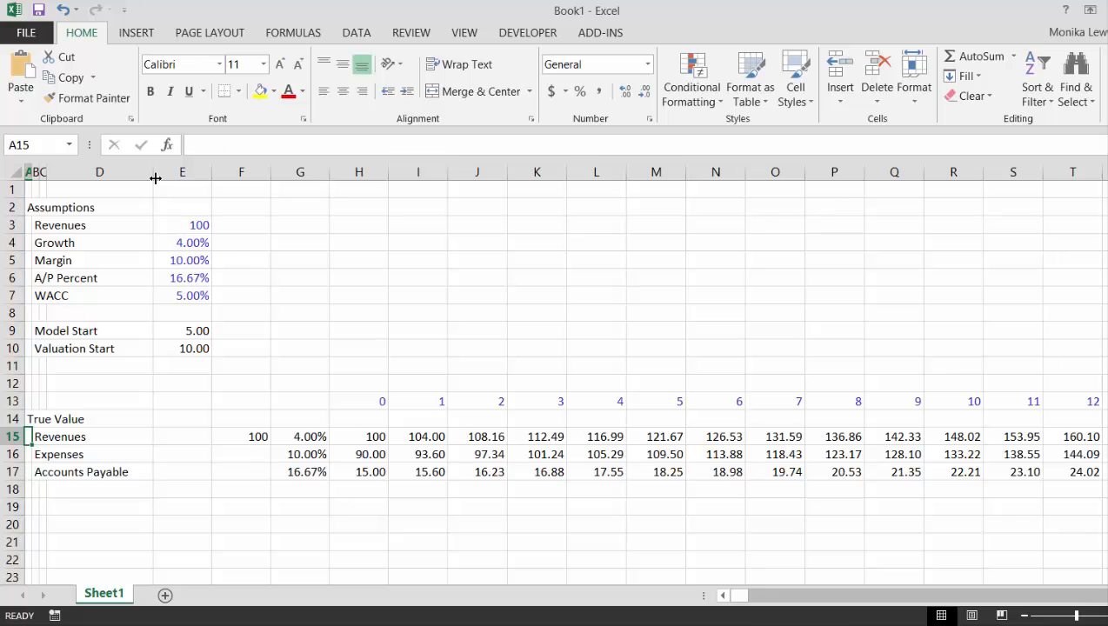
key(Up)
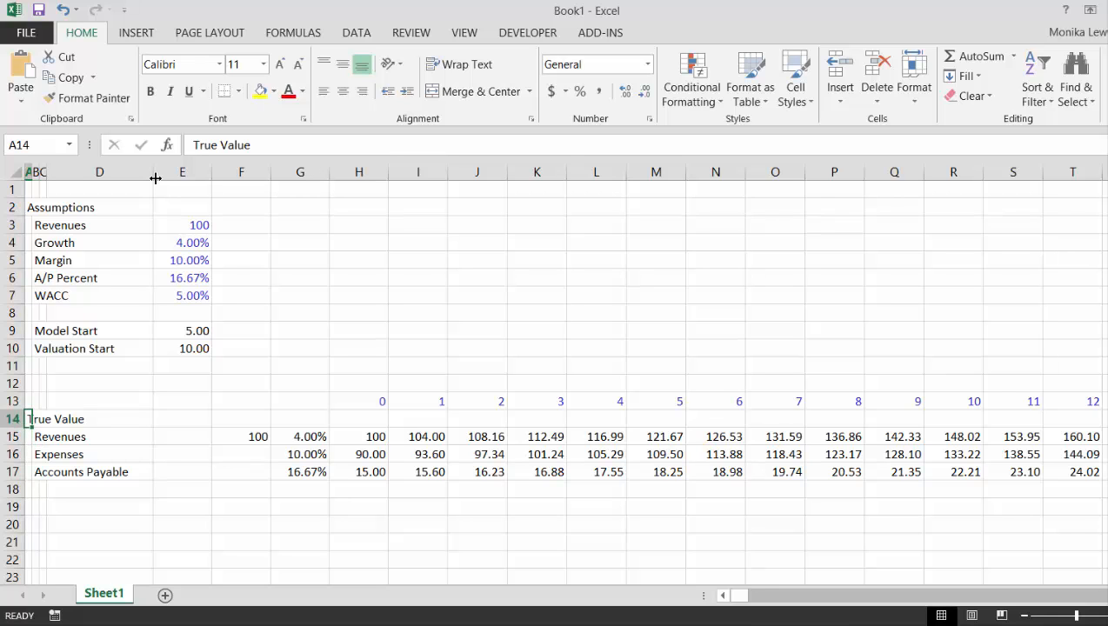
key(shift+space)
key(ctrl+shift+plus)
key(ctrl+shift+plus)
key(ctrl+shift+plus)
key(Up)
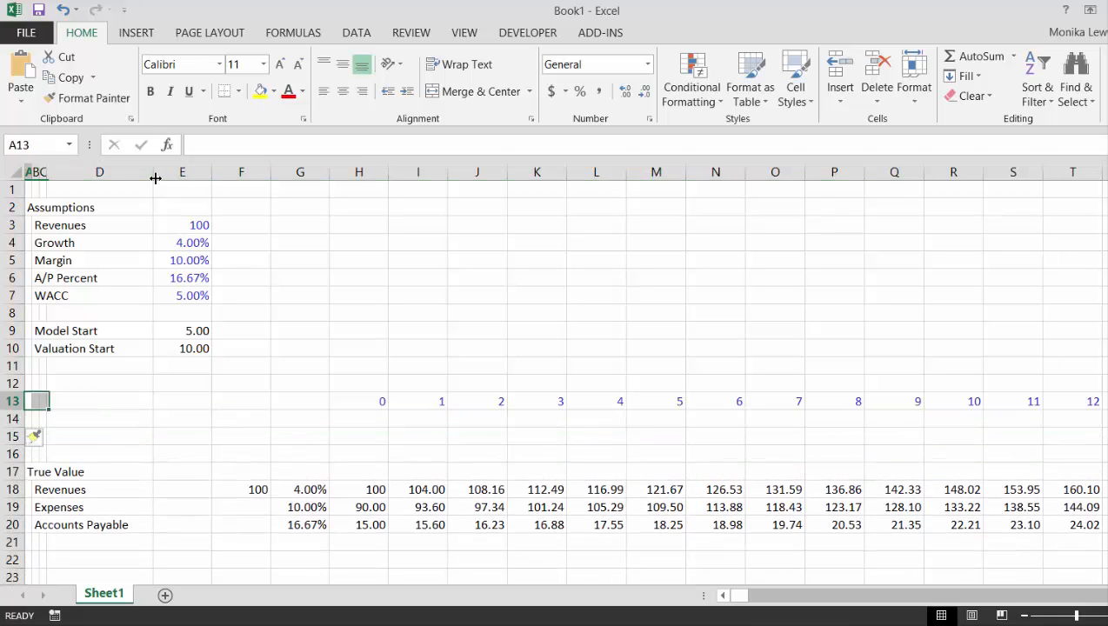
Step: Enter the heading "Time Line" in cell A13 of the timeline row
text(Time L)
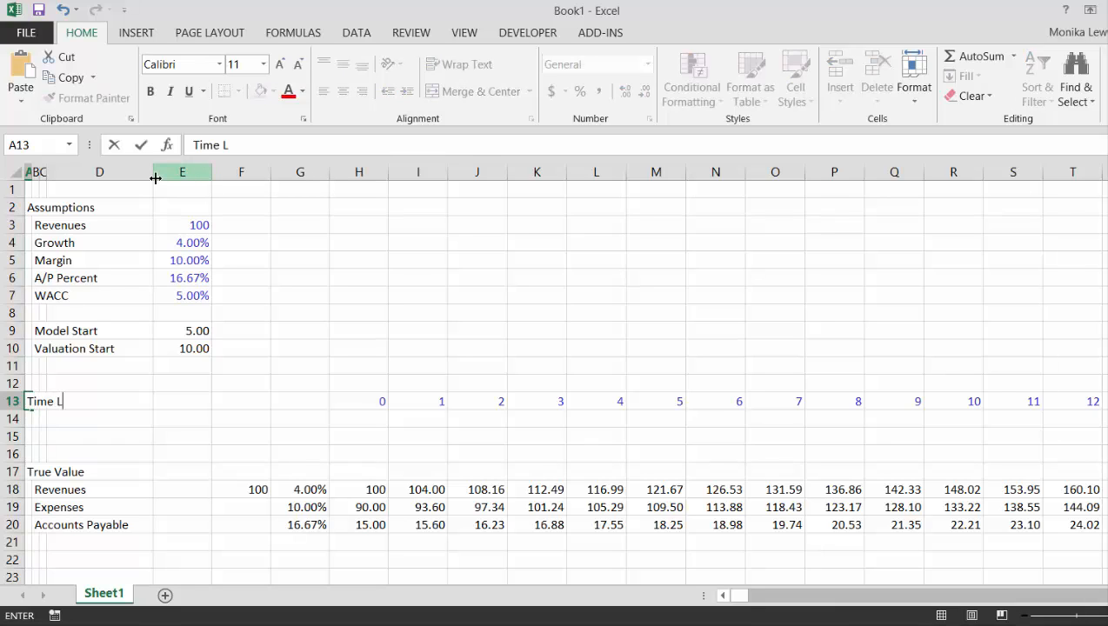
text(oine)
key(BackSpace)
key(BackSpace)
key(BackSpace)
key(BackSpace)
text(ine)
key(Return)
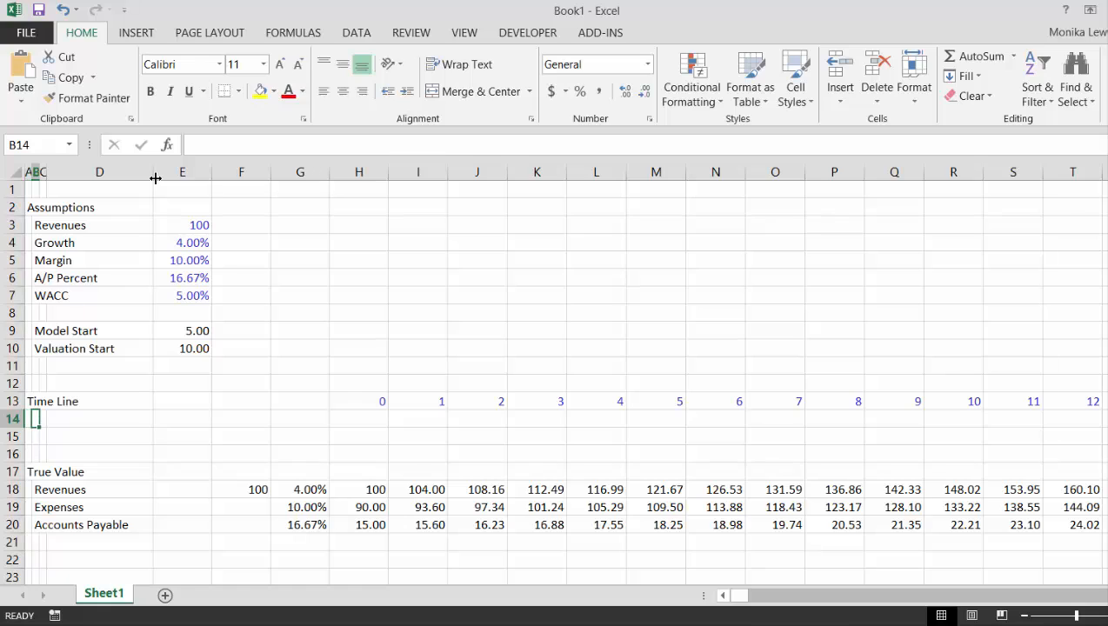
Step: Enter the label "Model Period" in cell B14, directly below the Time Line heading
text(Model PE)
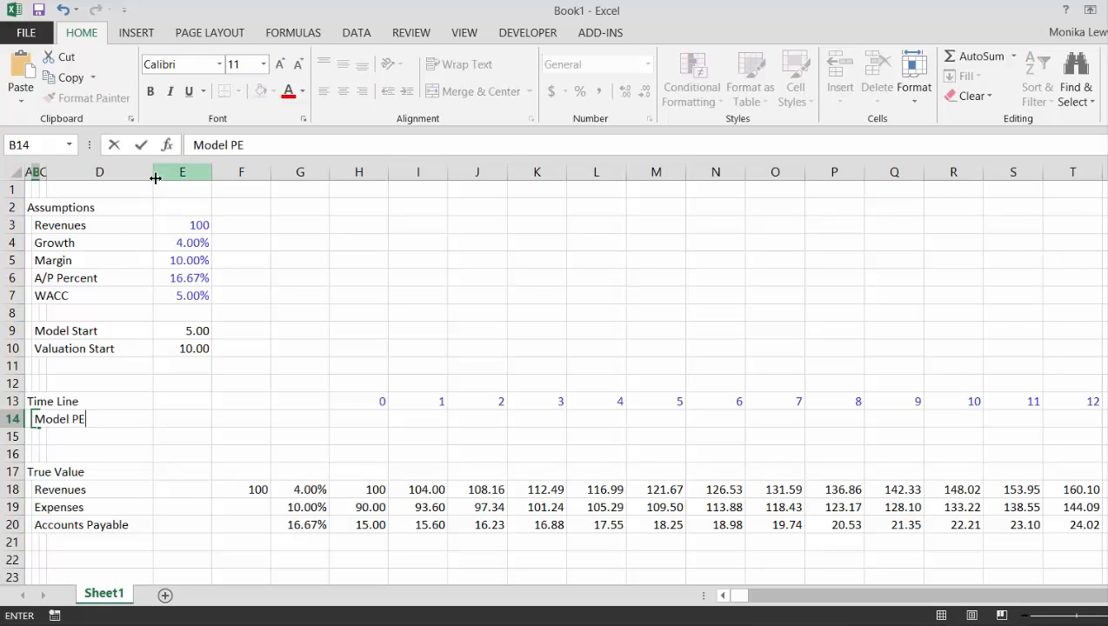
text(rio)
key(BackSpace)
key(BackSpace)
text(iod)
key(Return)
Step: Insert a row above Model Period and label it "Historic Period" in cell B14
key(Up)
key(Right)
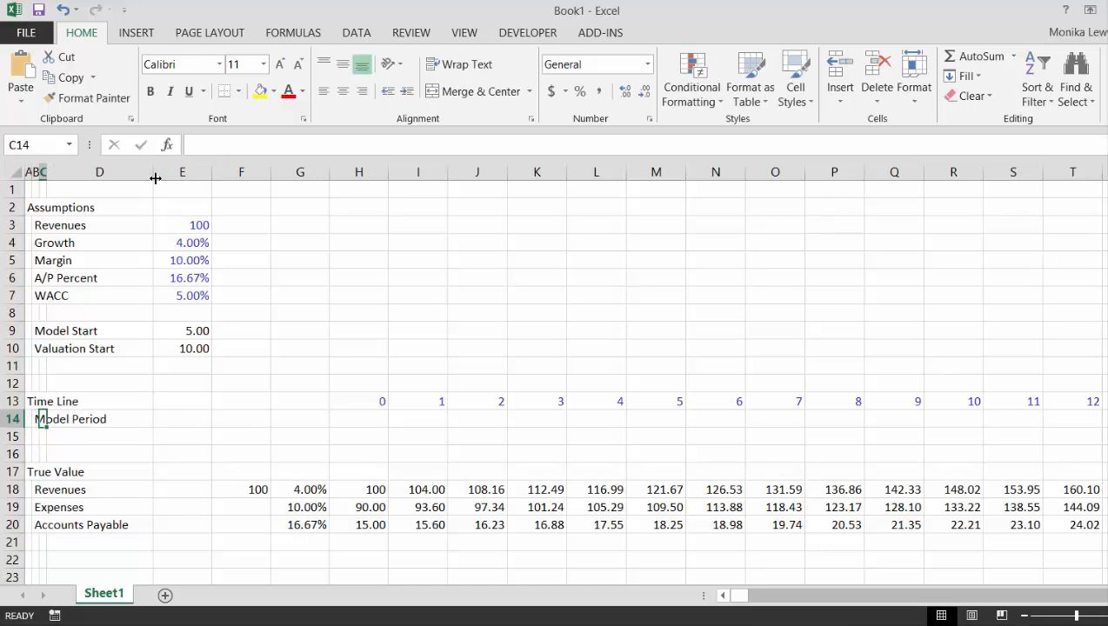
key(Left)
key(shift+space)
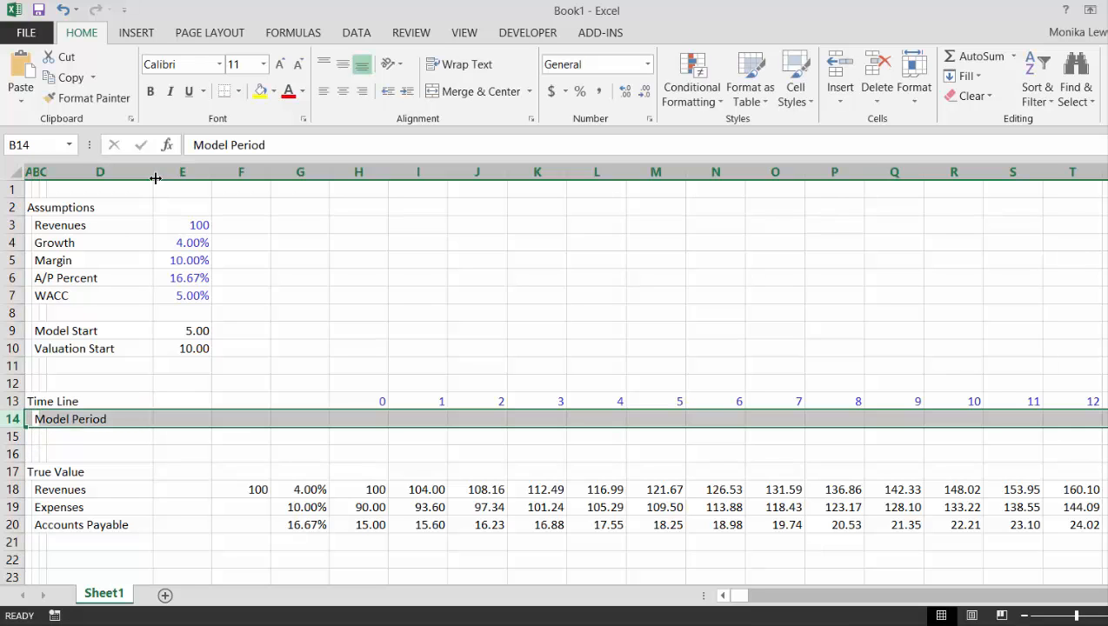
key(ctrl+shift+plus)
key(Right)
text(Hi)
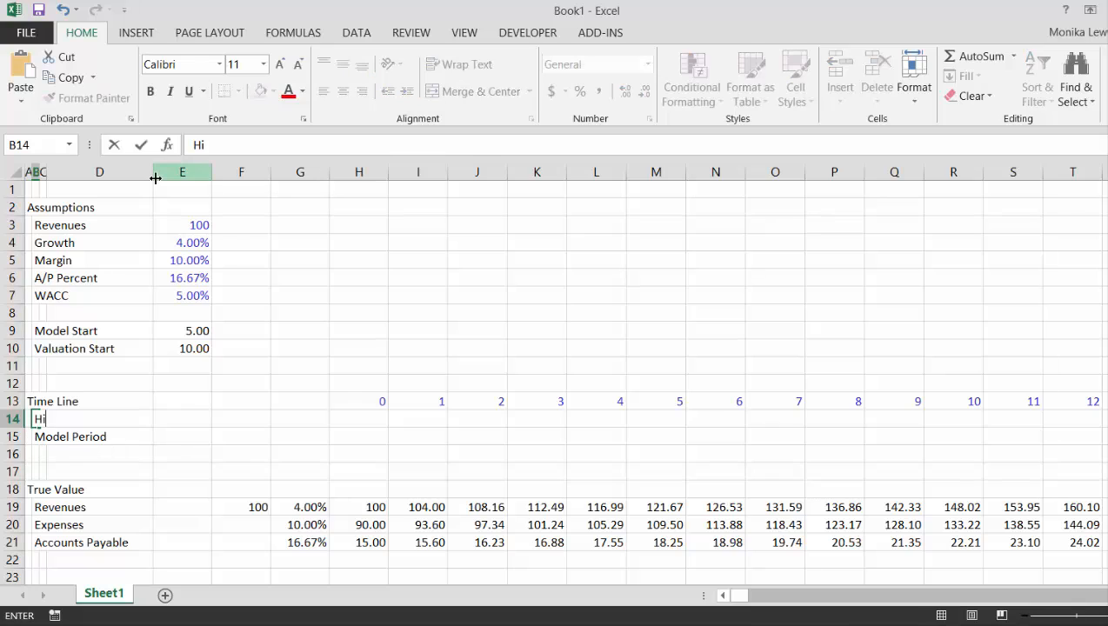
text(storic Period)
key(Right)
key(Right)
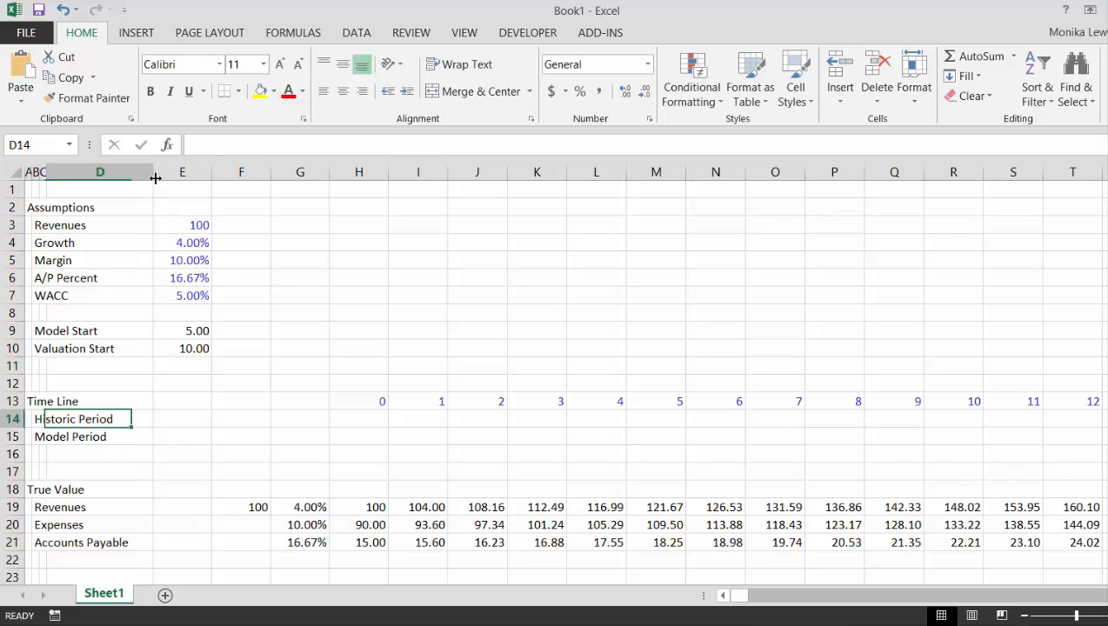
key(Right)
text(0)
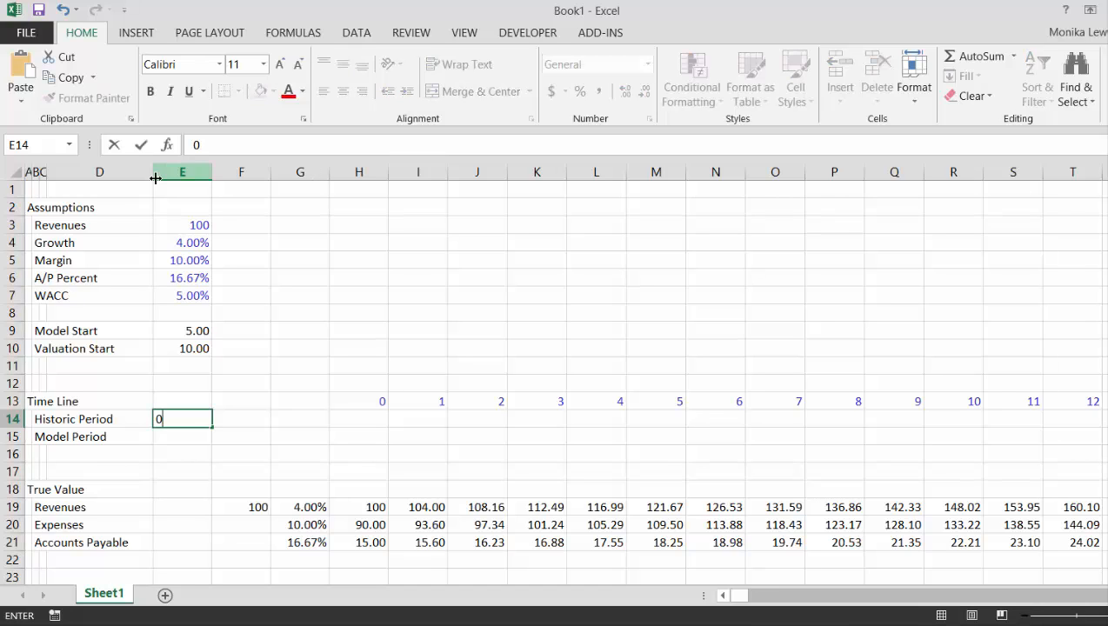
key(Right)
key(Left)
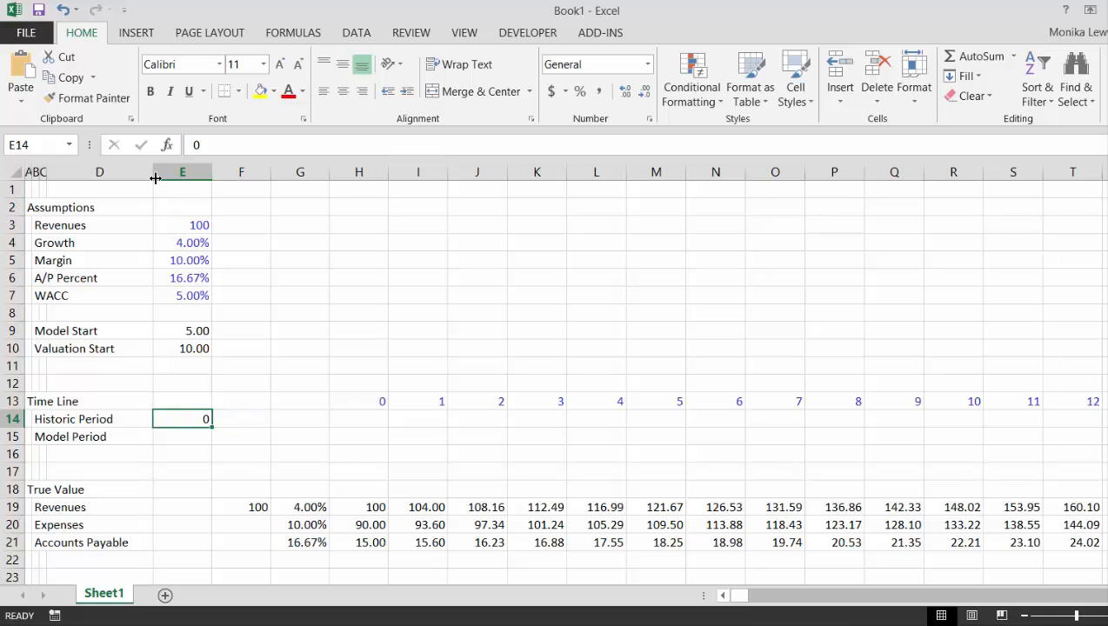
key(Right)
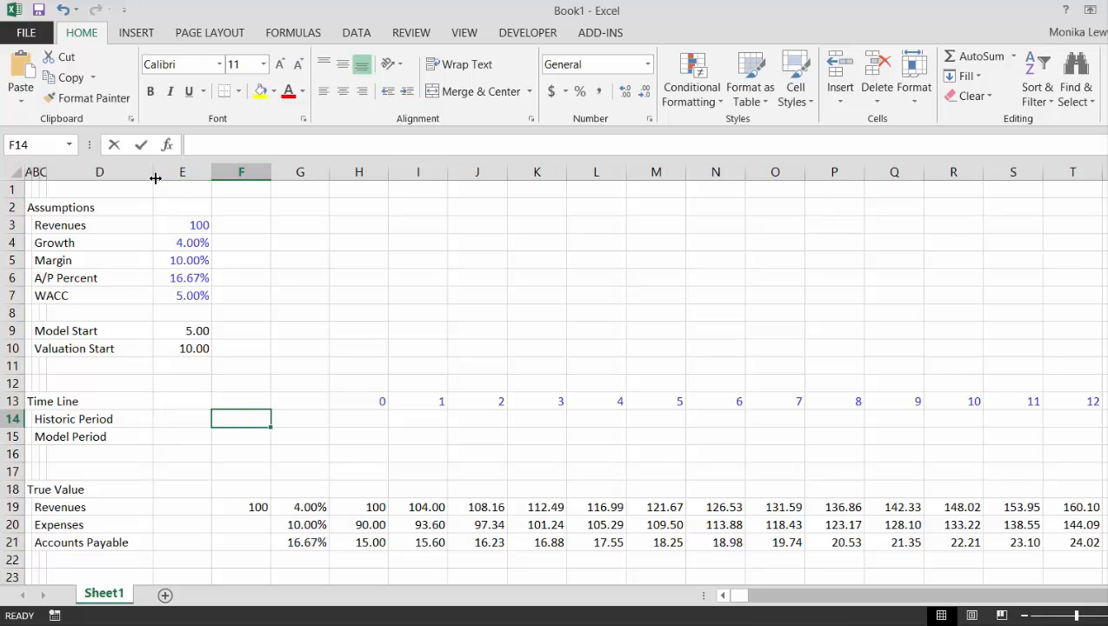
text(=)
key(Up)
key(Up)
key(Up)
key(Up)
key(Escape)
Step: Set the Historic Period start in F14 to 0 and link its end in G14 to the Model Start in E9
text(0)
key(ctrl+Return)
key(Right)
text(=)
key(Up)
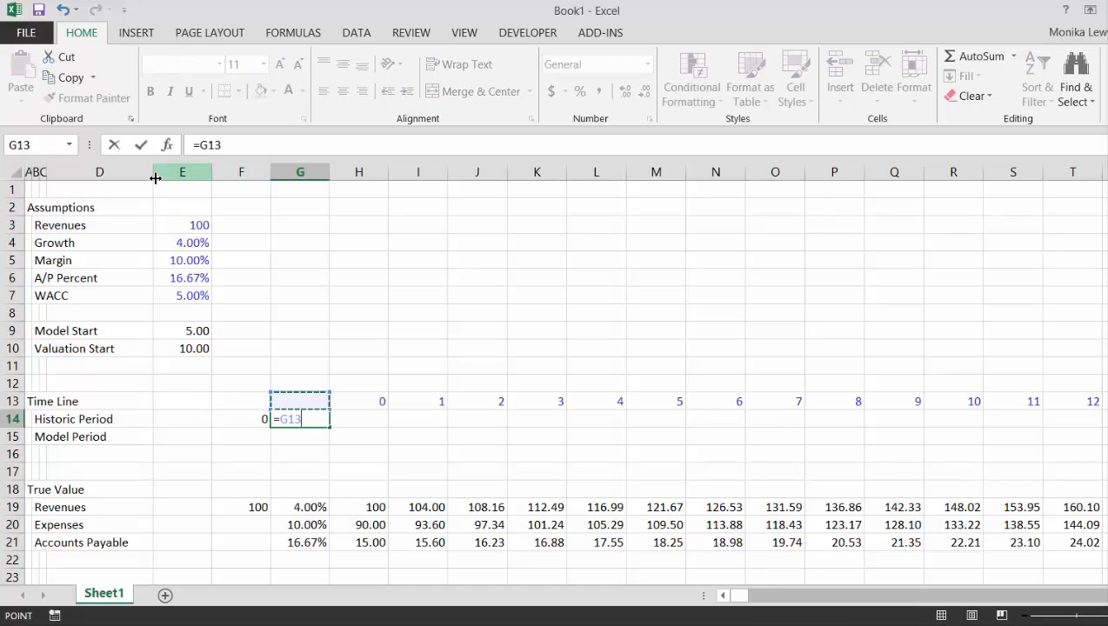
key(Up)
key(Up)
key(Up)
key(Up)
key(Left)
key(Left)
key(ctrl+Return)
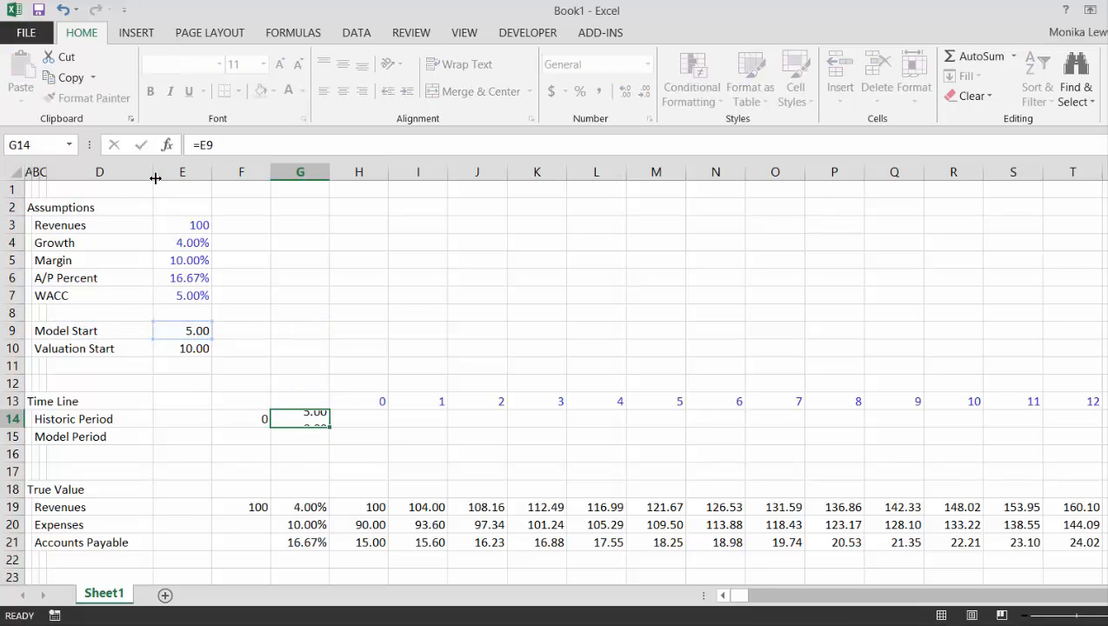
key(Right)
text(=and()
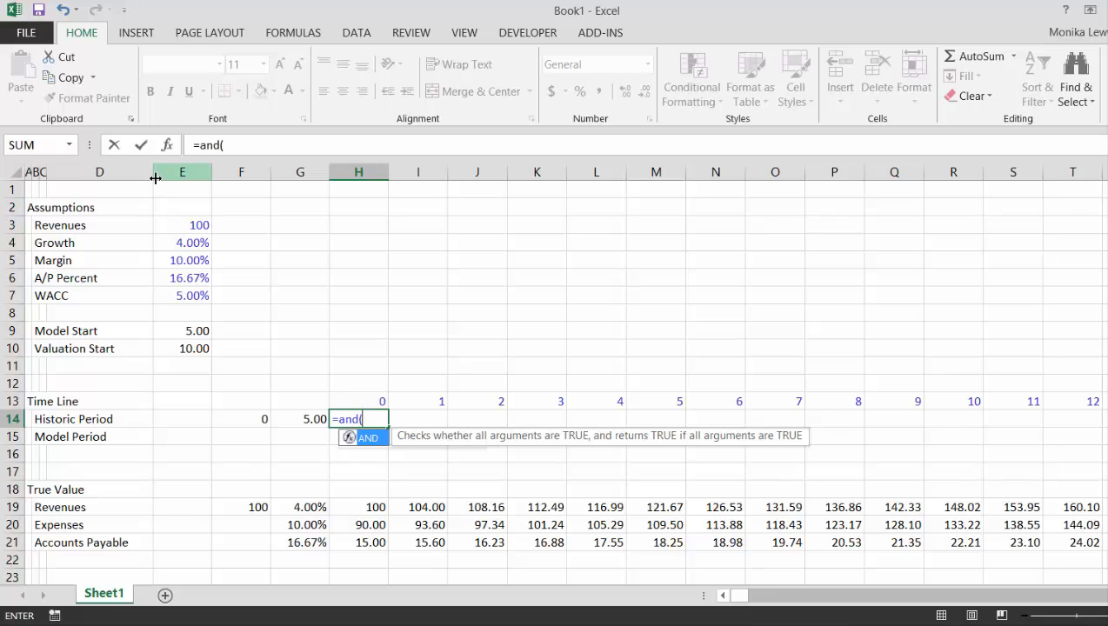
key(Up)
text(<)
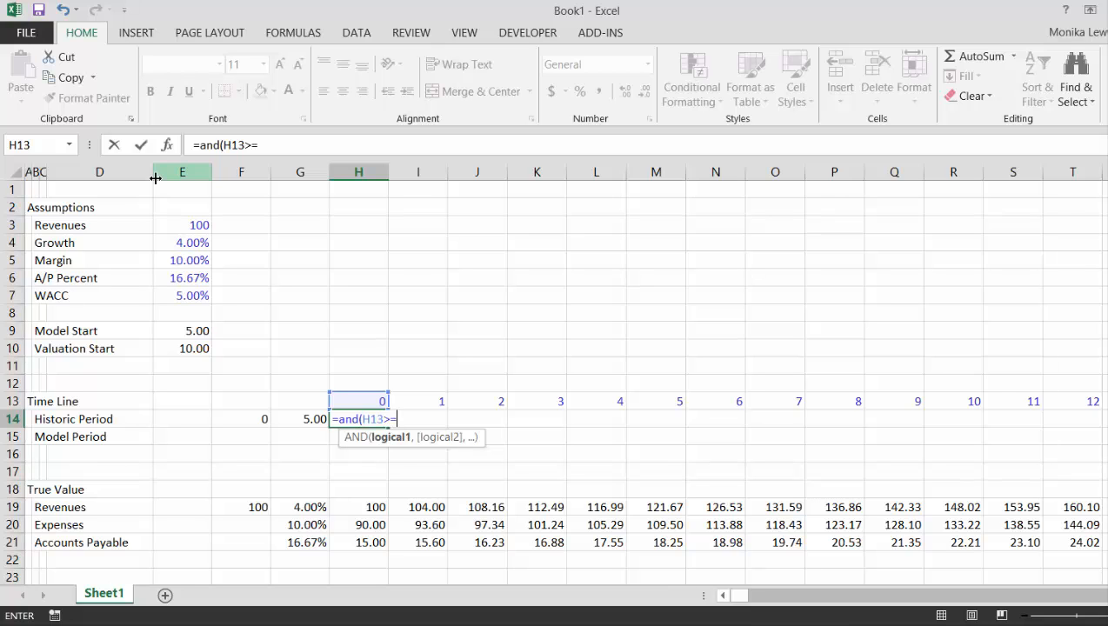
key(Left)
key(Left)
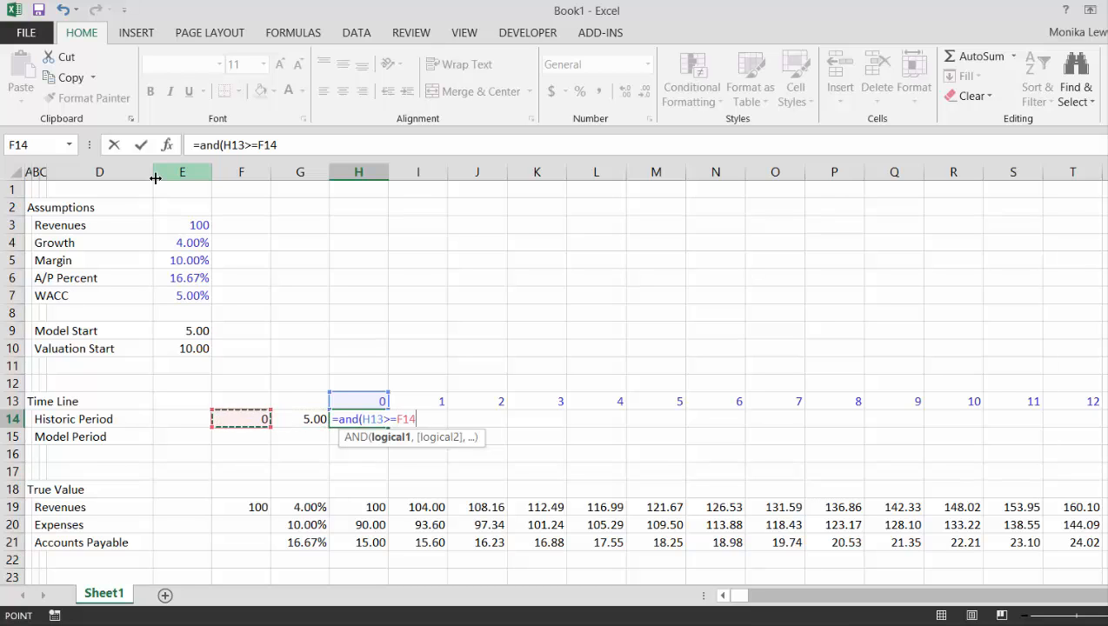
key(Escape)
Step: Start an AND formula in H14 with the condition that timeline period H$13 is at least the start value $F14
text(=and()
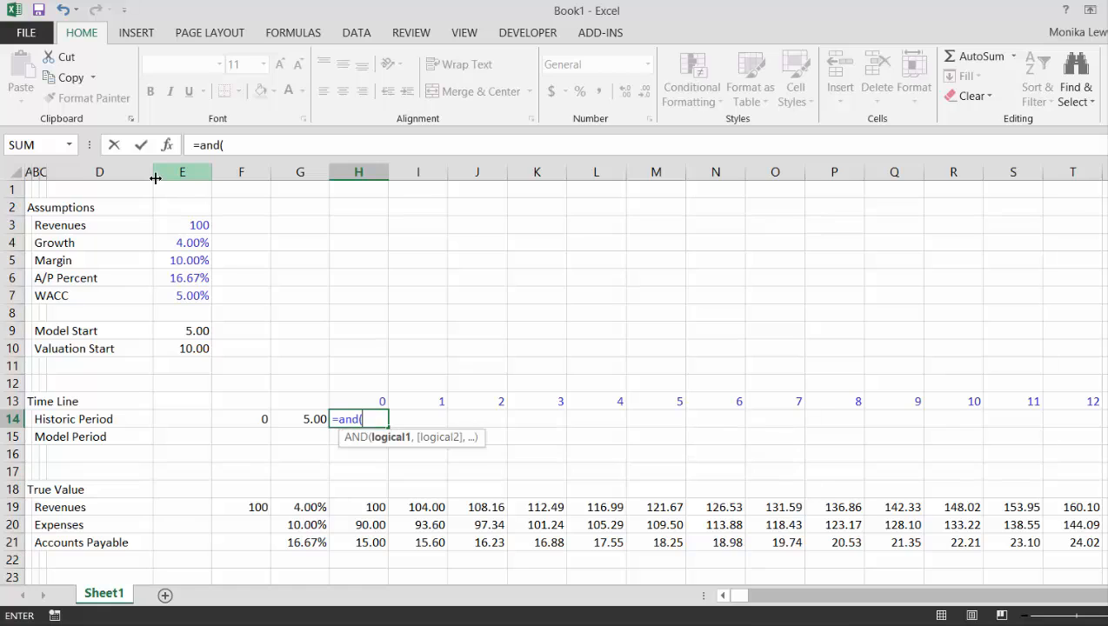
key(Up)
key(F4)
key(F4)
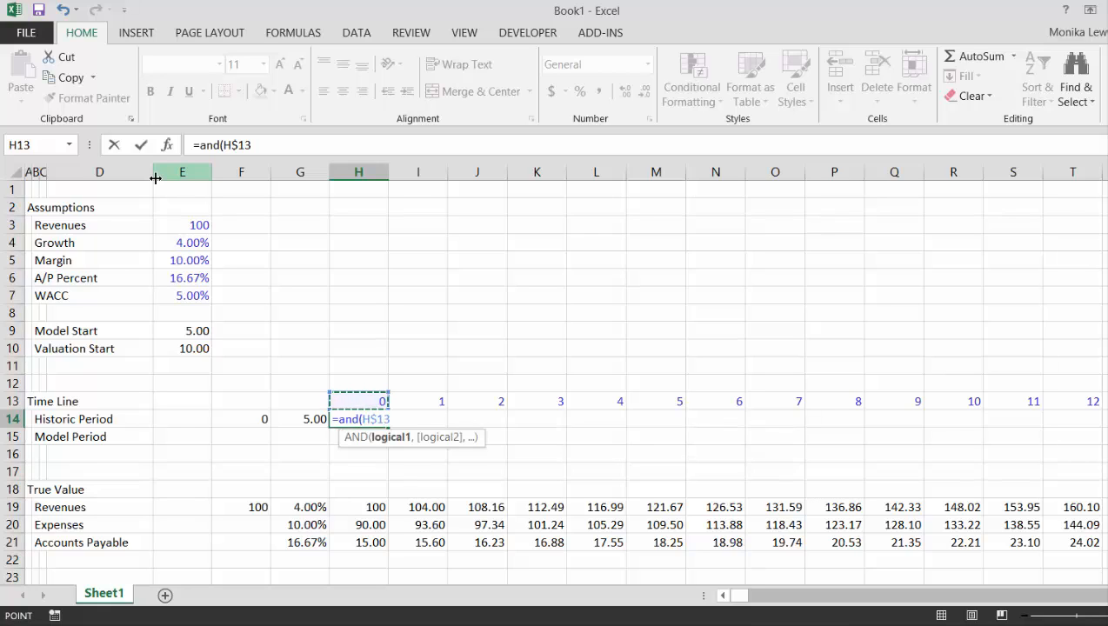
text(>=)
key(Left)
key(Left)
key(F4)
key(F4)
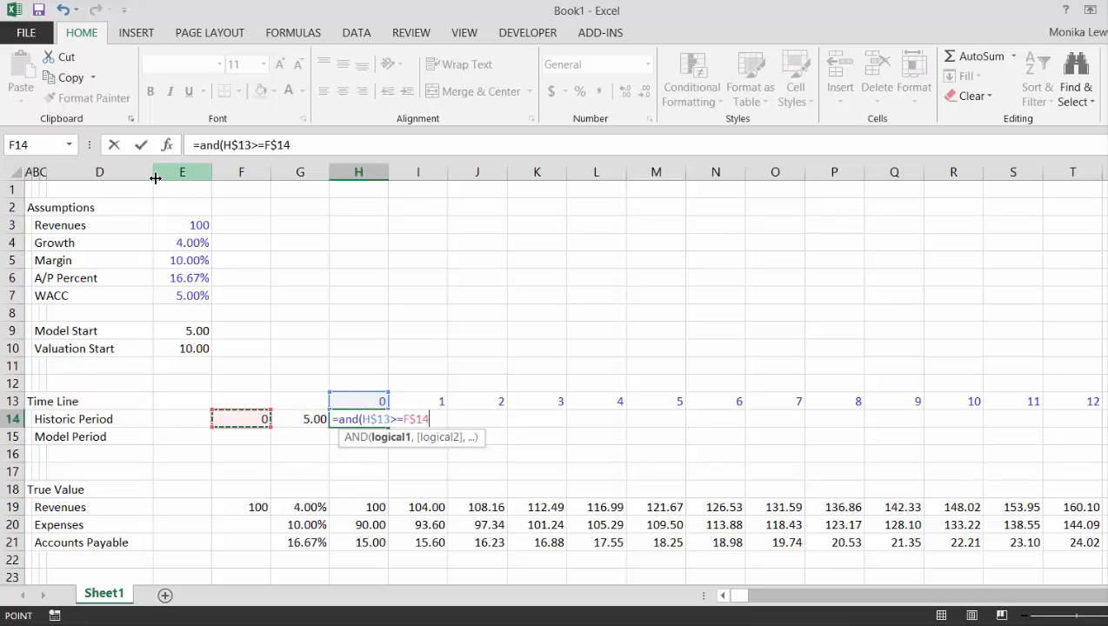
key(F4)
key(F4)
key(F4)
Step: Complete the H14 formula with the condition H$13<$G14 and fill it across the timeline
text(,)
key(Up)
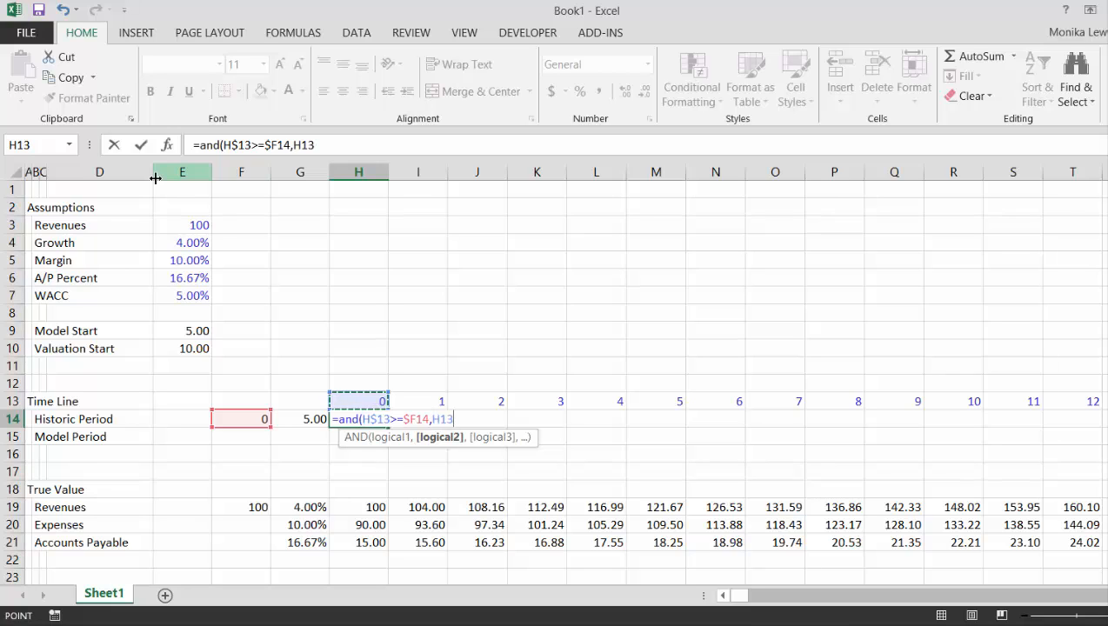
key(F4)
key(F4)
text(<)
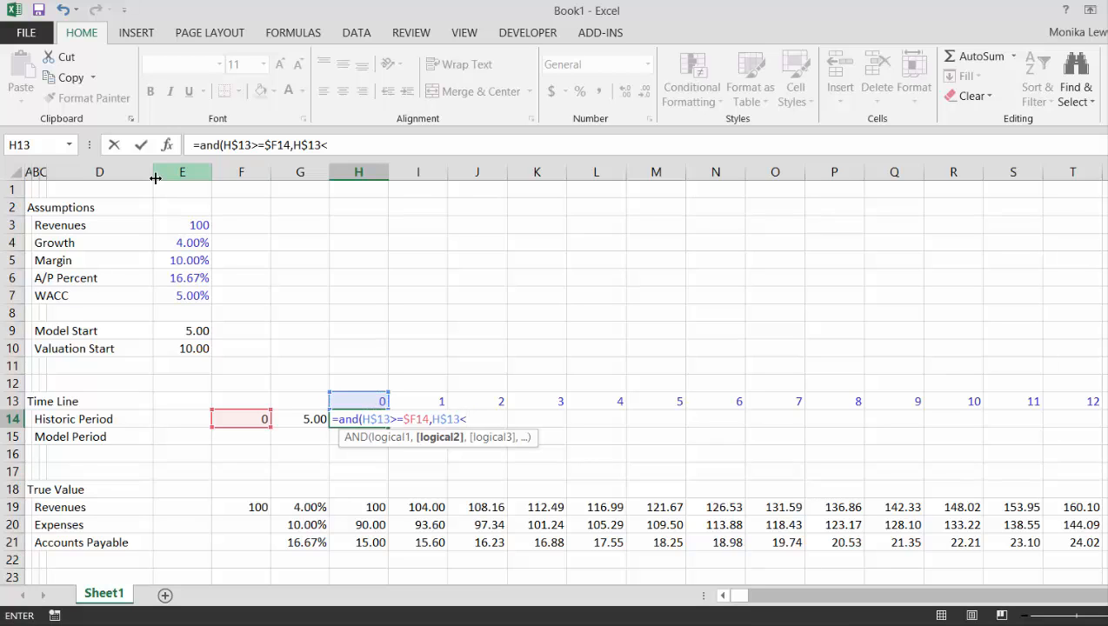
key(Left)
key(F4)
key(F4)
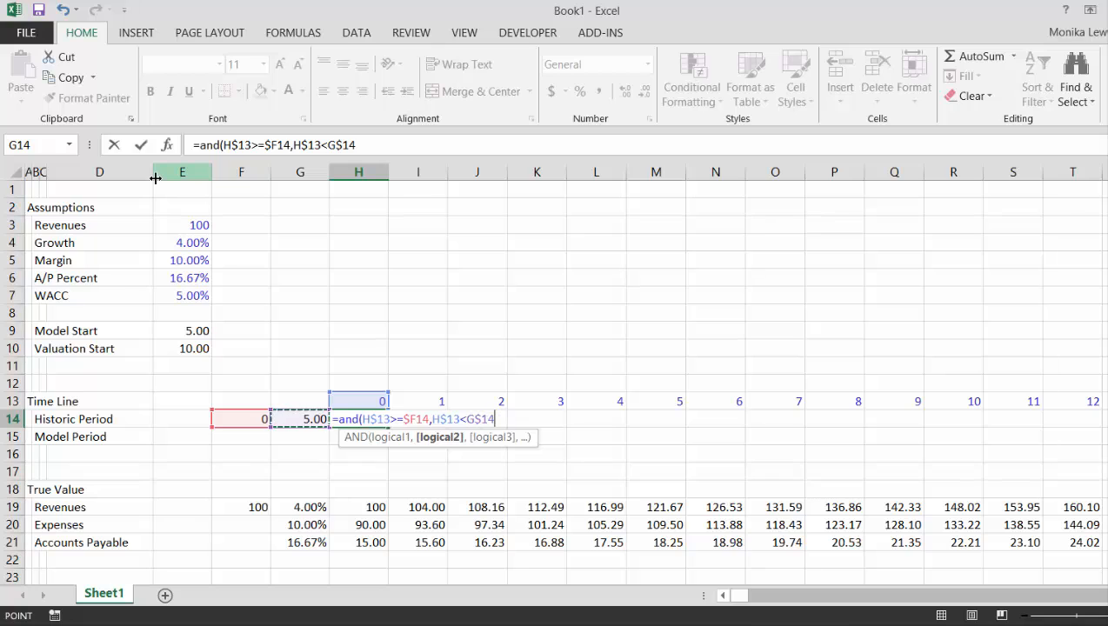
key(F4)
key(ctrl+Return)
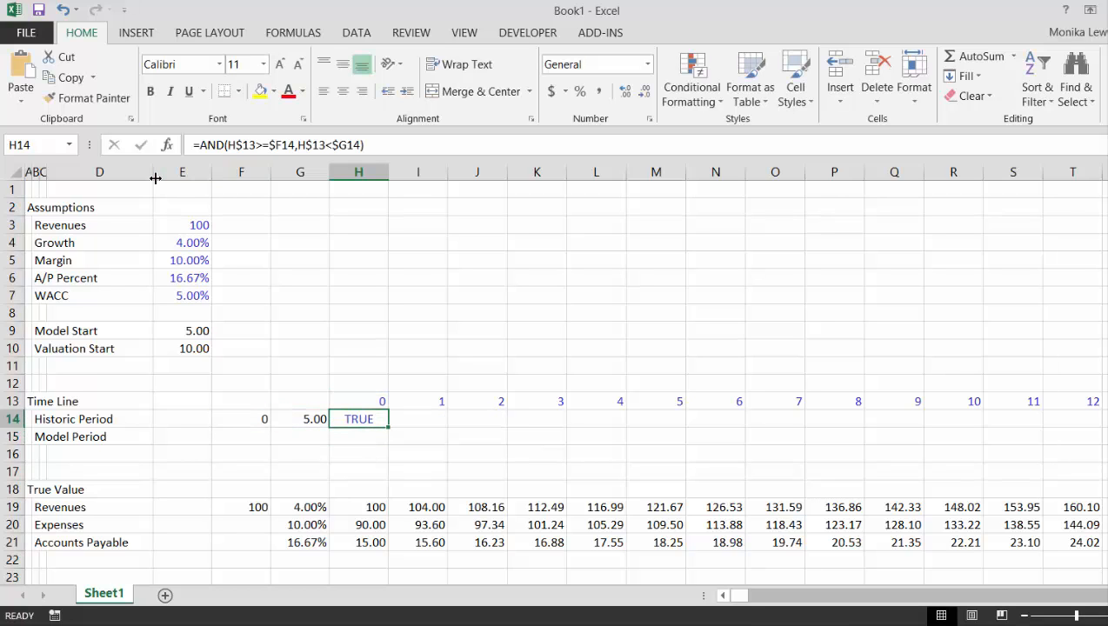
key(ctrl+shift+r)
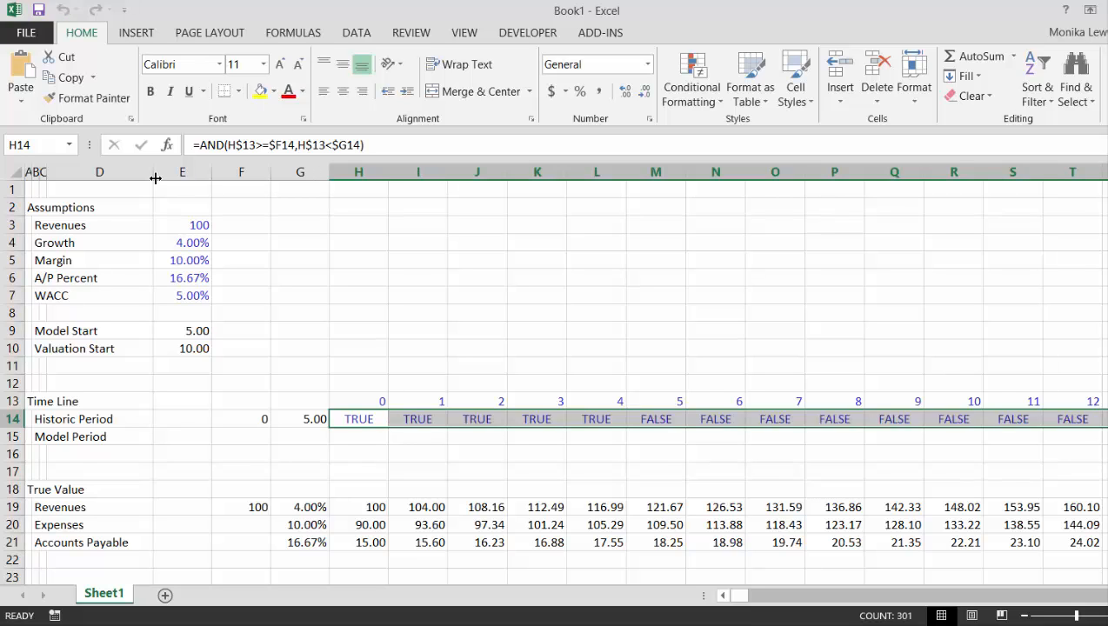
Step: Recolour the sheet's cell fonts so that constants are blue and formulas are black
key(ctrl+alt+c)
key(Down)
key(Down)
key(Down)
key(Down)
key(Down)
key(Down)
key(Down)
key(Down)
key(Down)
key(Down)
key(Down)
key(Down)
key(Down)
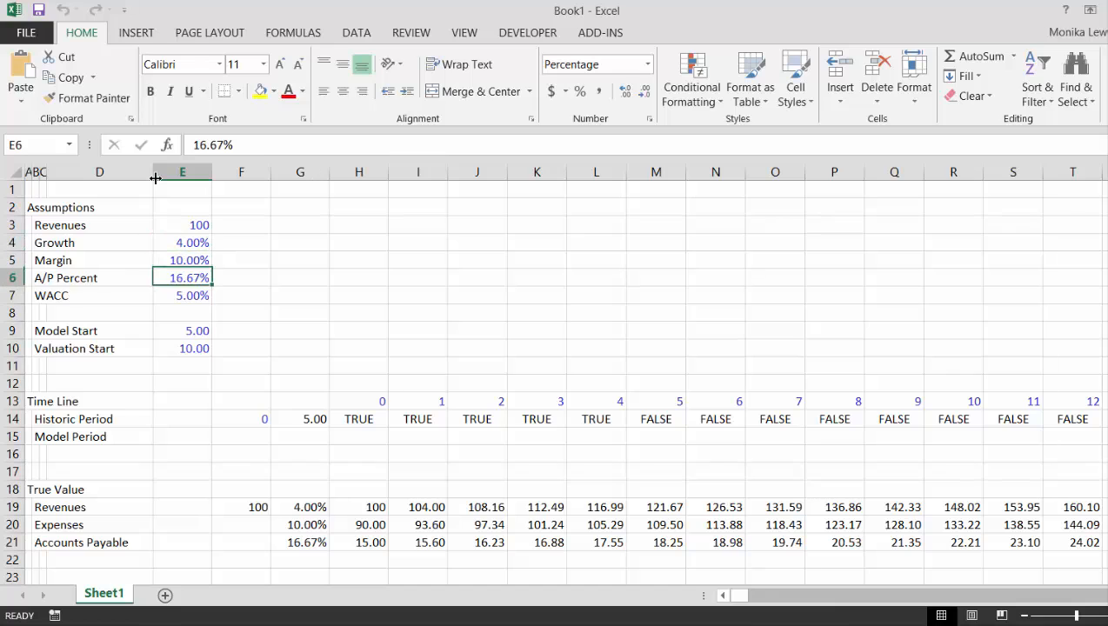
Step: Link the Model Period start in F15 to the Historic Period end in G14
key(Up)
key(Right)
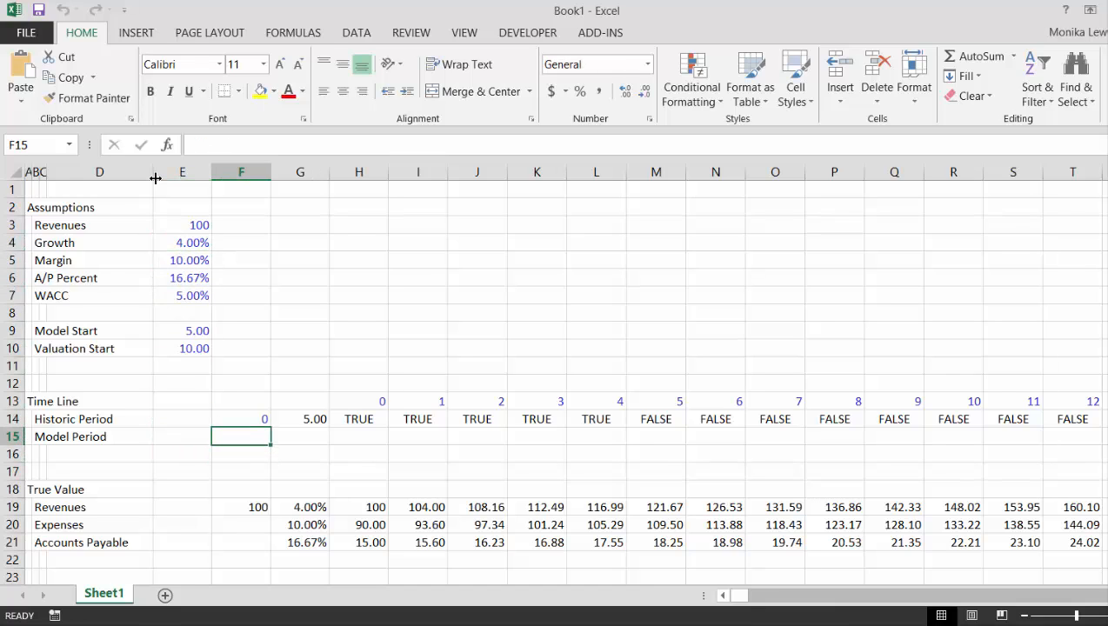
text(=)
key(Up)
key(Right)
key(Return)
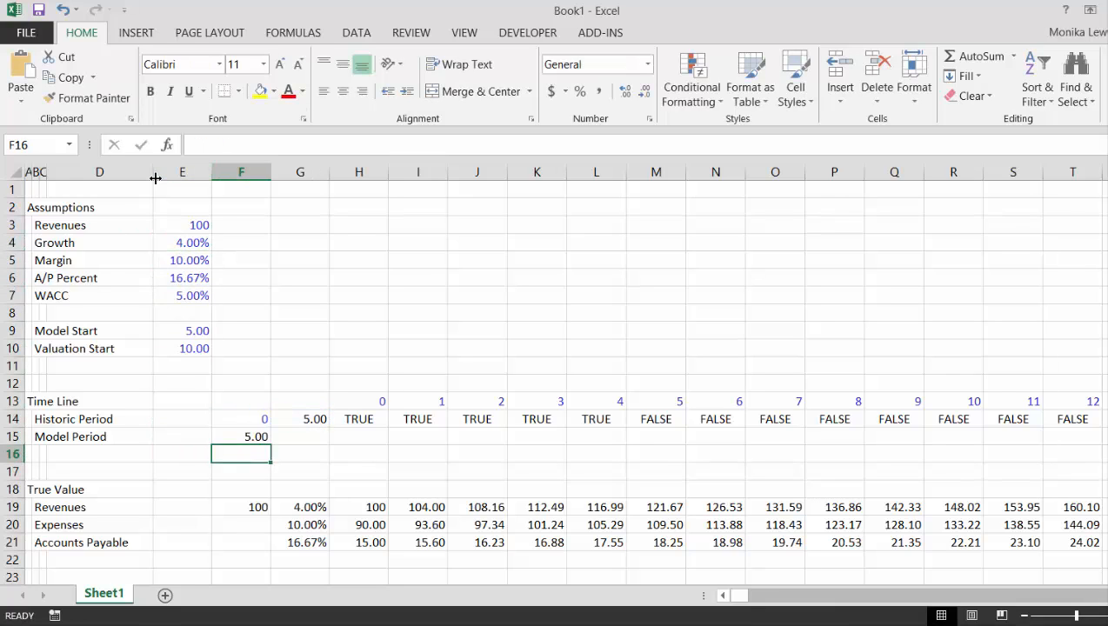
Step: Link the Model Period end in G15 to the Valuation Start in E10
key(Up)
key(Right)
text(=)
key(Up)
key(Up)
key(Up)
key(Up)
key(Up)
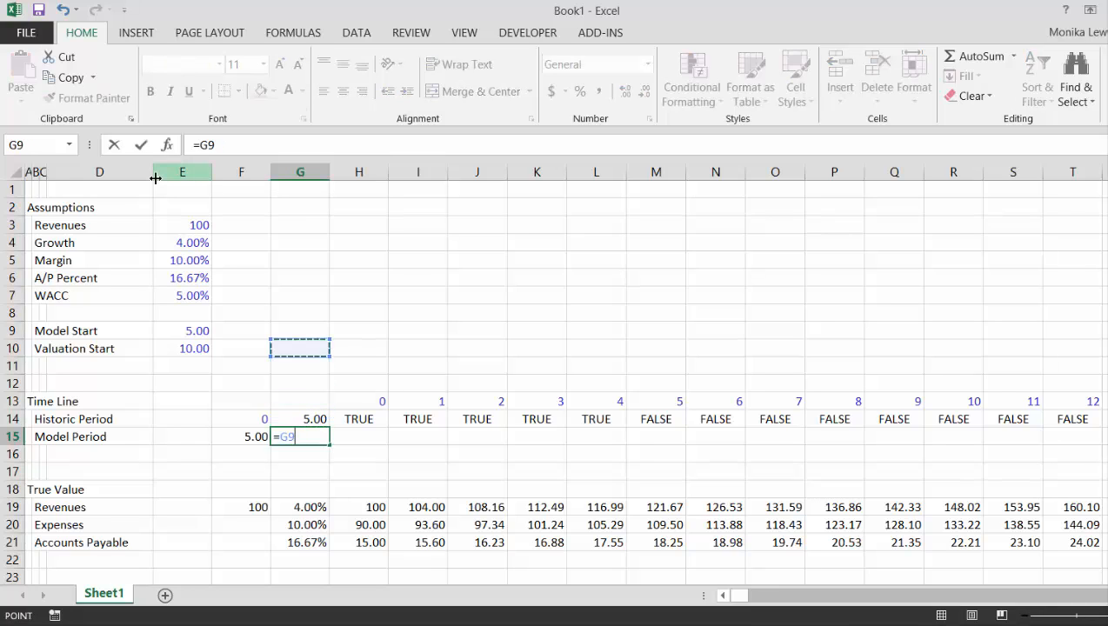
key(Up)
key(Left)
key(Down)
key(Return)
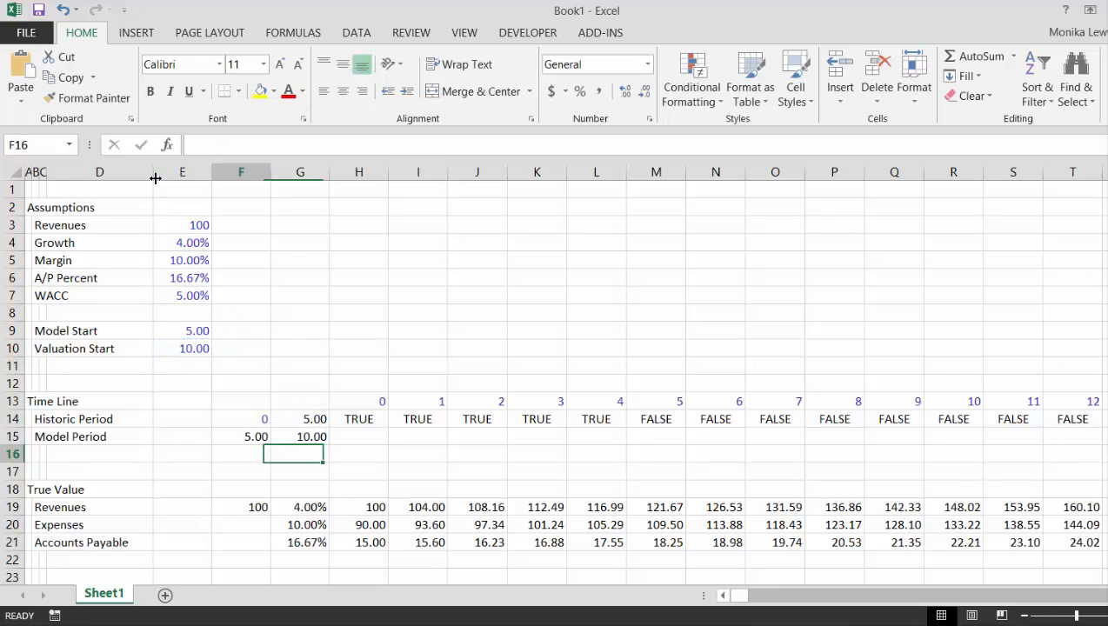
Step: Enter the label "Valuation" in cell B16, directly below Model Period
key(Left)
key(Left)
key(Left)
key(Left)
key(Left)
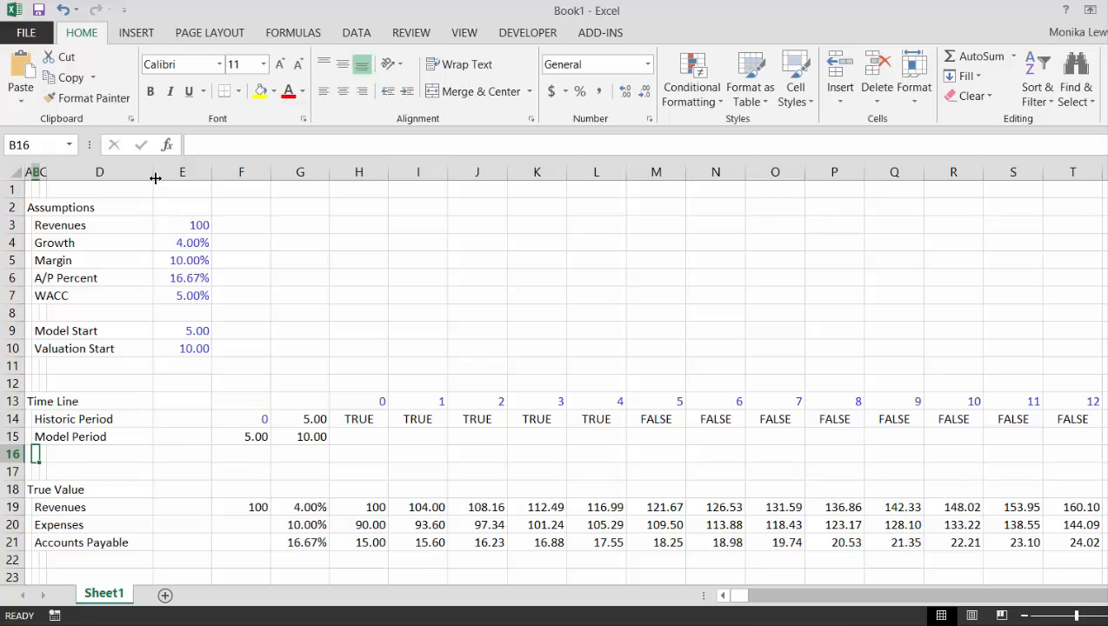
text(Valuati)
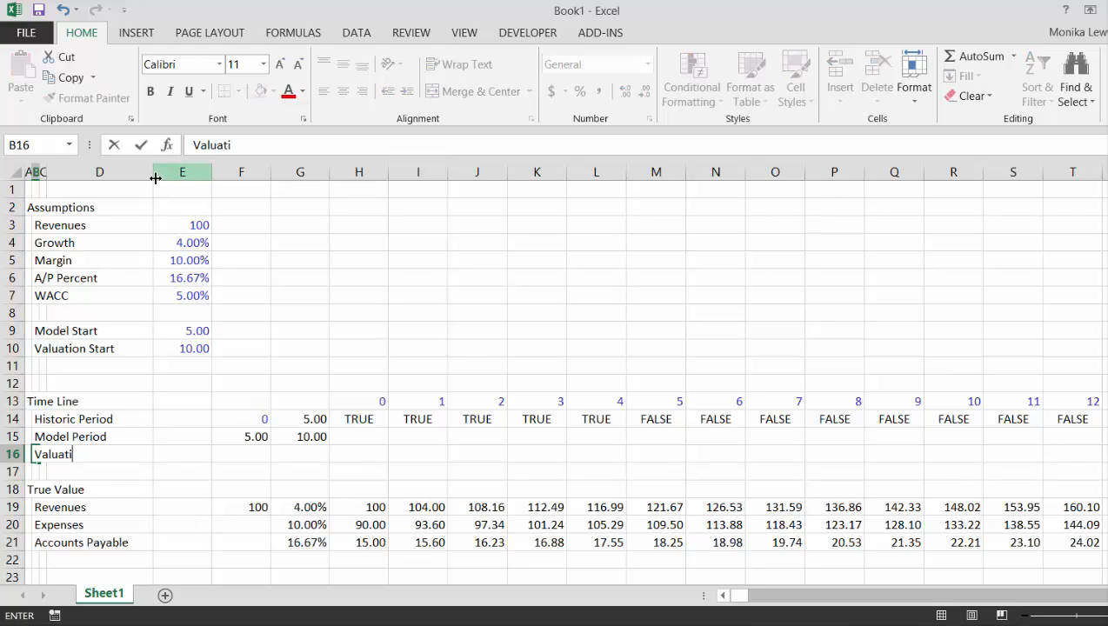
text(on)
key(Return)
Step: Link the Valuation start in F16 to the Model Period end in G15
key(Up)
key(Right)
key(Right)
key(Right)
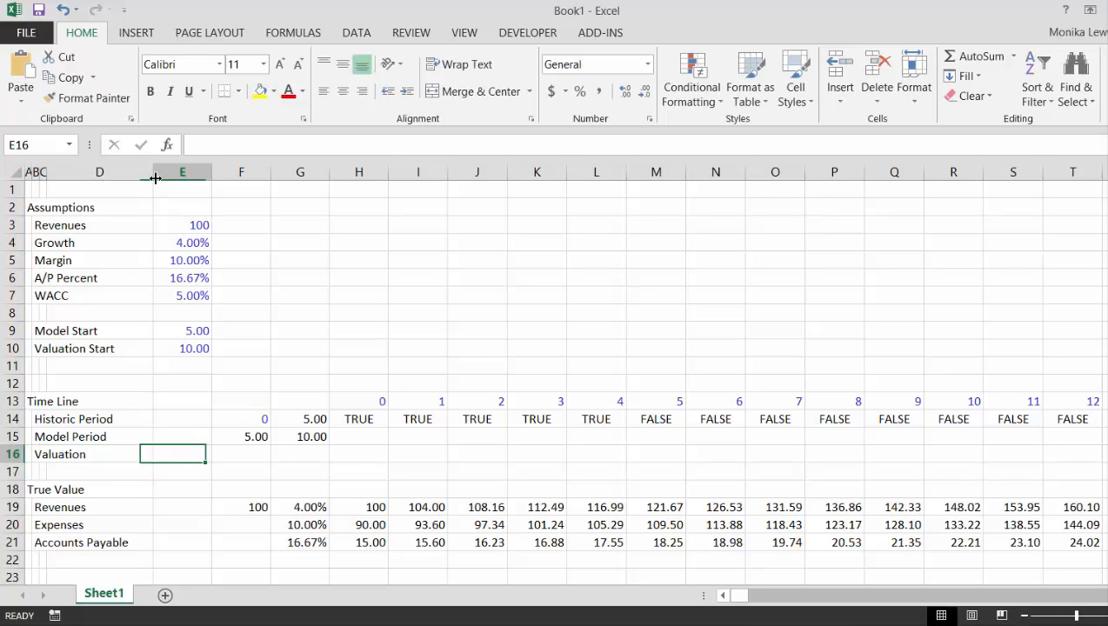
key(Right)
text(=)
key(Right)
key(Up)
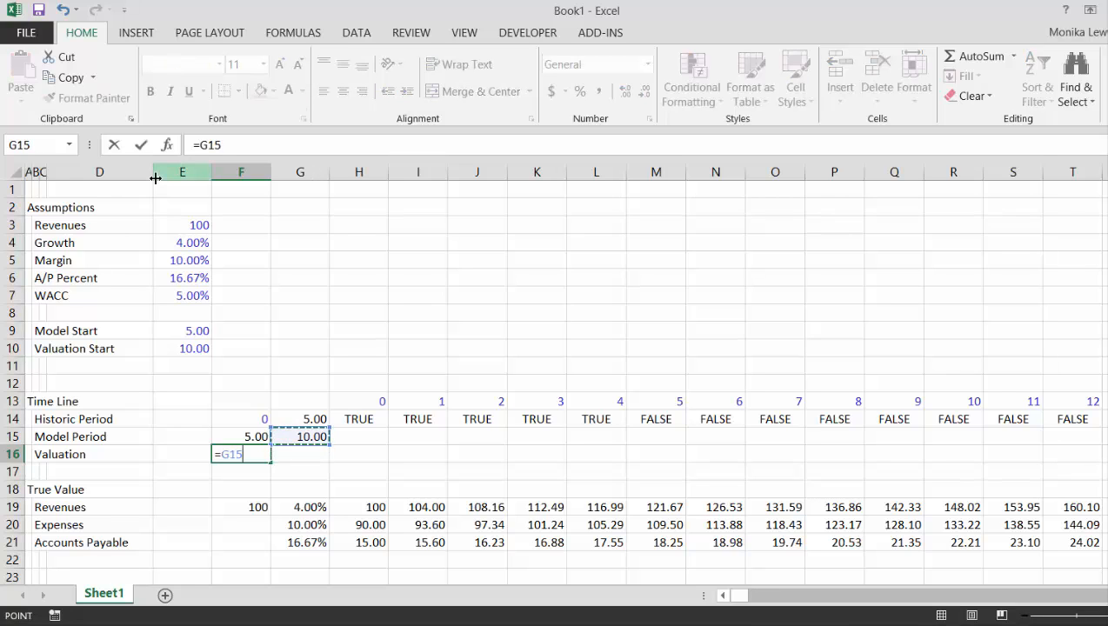
key(Return)
Step: Set the Valuation end in G16 to the timeline row's maximum with =MAX(13:13)
key(Up)
key(Right)
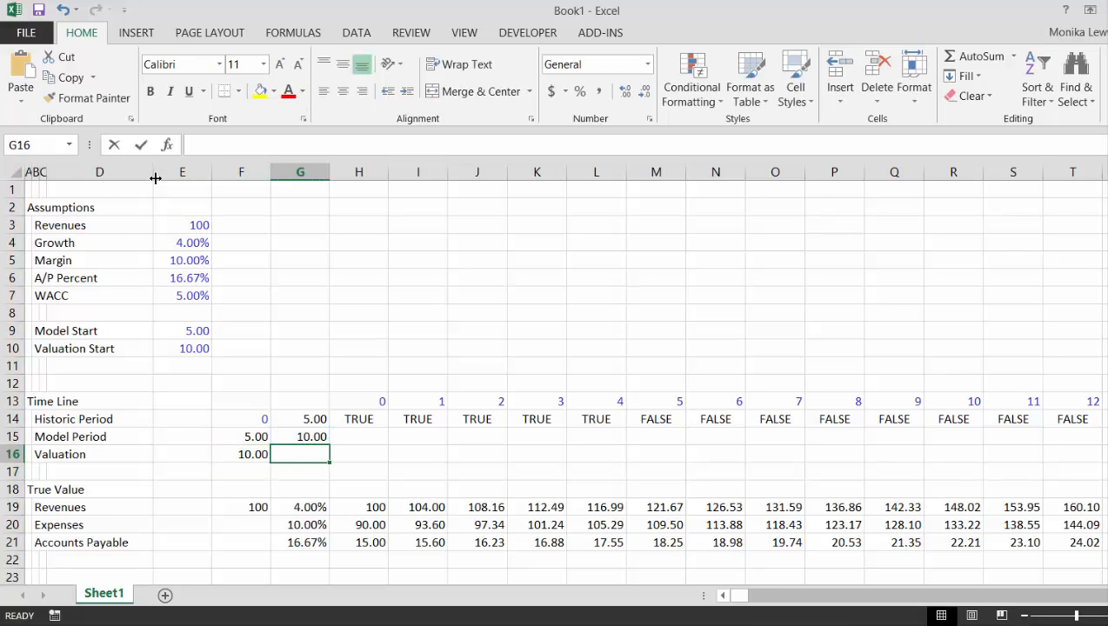
text(=max)
key(Tab)
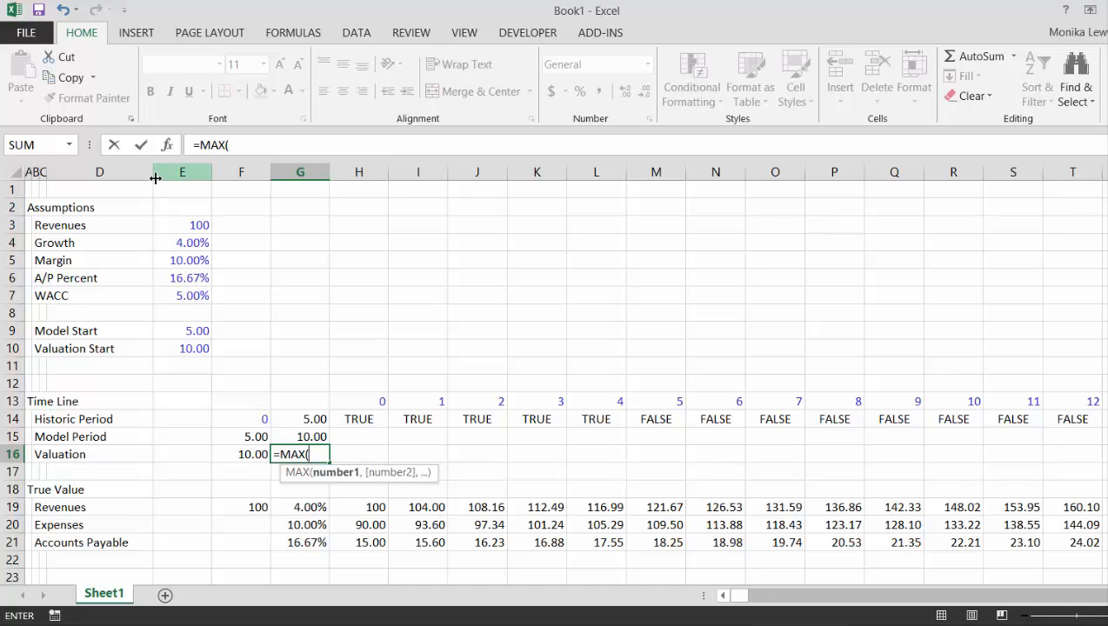
key(Up)
key(Up)
key(Up)
key(shift+space)
key(Return)
key(Up)
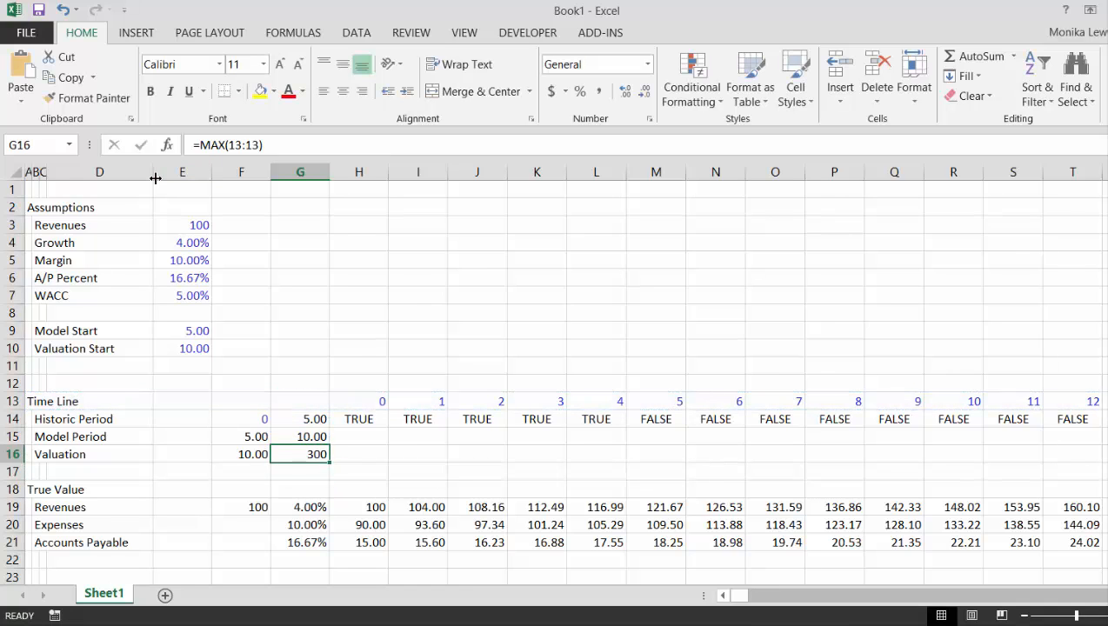
Step: Copy the Historic Period flag formula from H14 to the Model Period and Valuation rows along the timeline
key(Up)
key(Right)
key(Up)
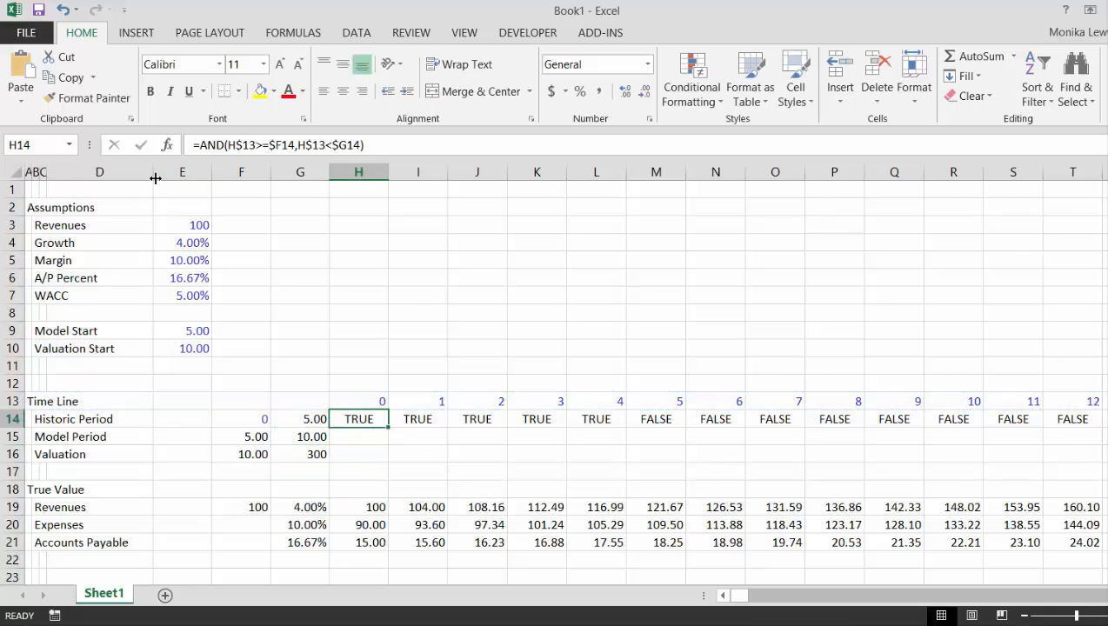
key(shift+Down)
key(shift+Down)
key(ctrl+d)
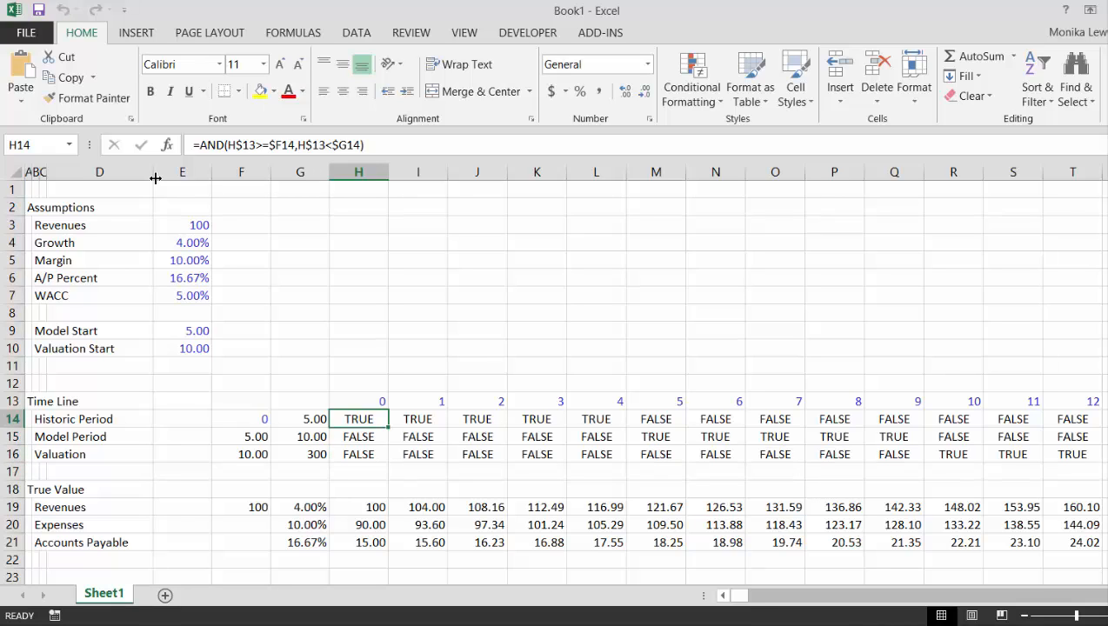
Step: Format the flags in rows 14 to 16 along the timeline to show TRUE in blue and FALSE in red
key(shift+Down)
key(shift+Down)
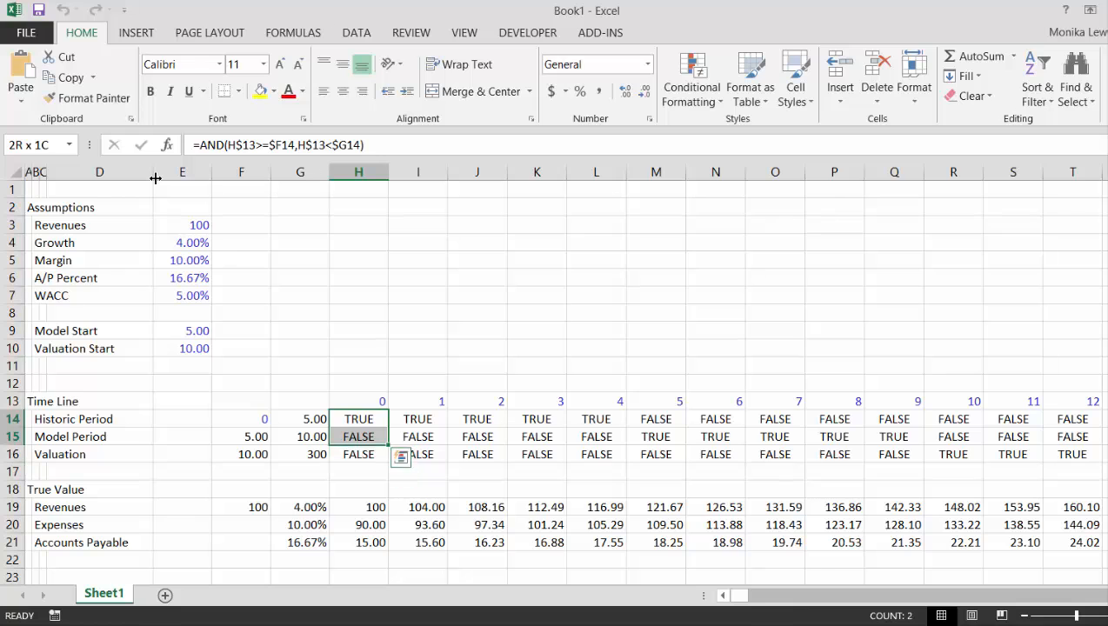
key(ctrl+shift+Right)
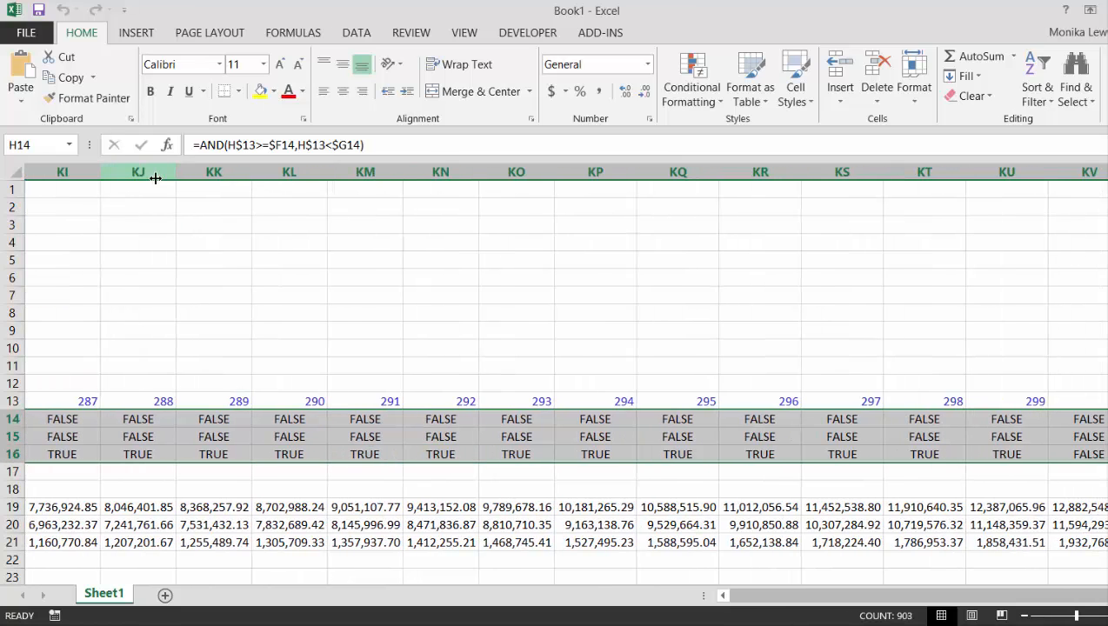
key(ctrl+shift+f)
key(ctrl+f)
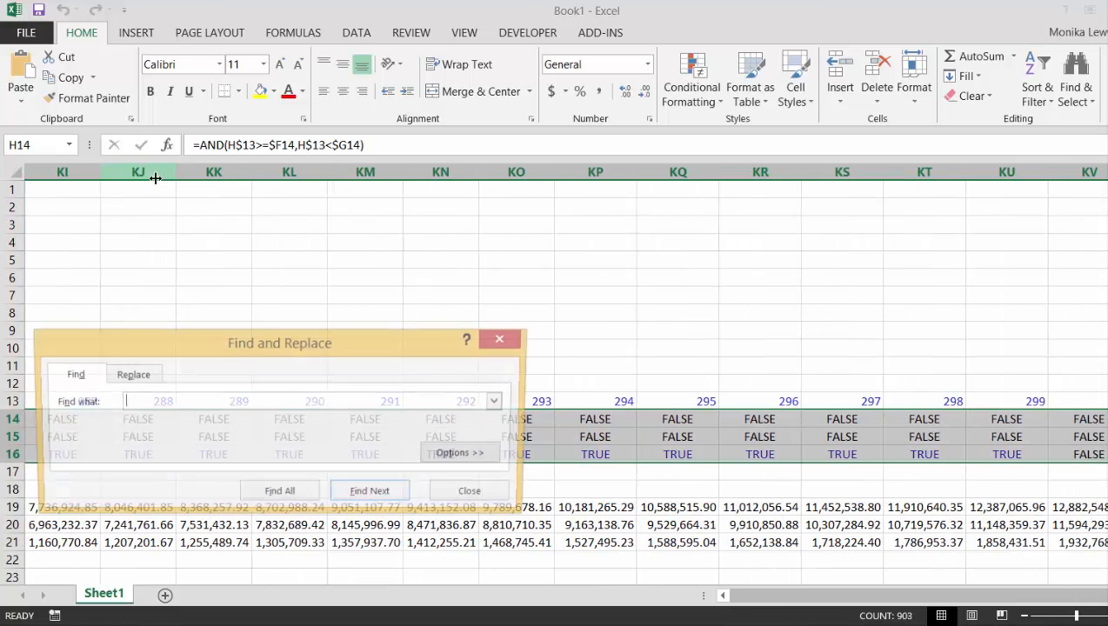
key(Escape)
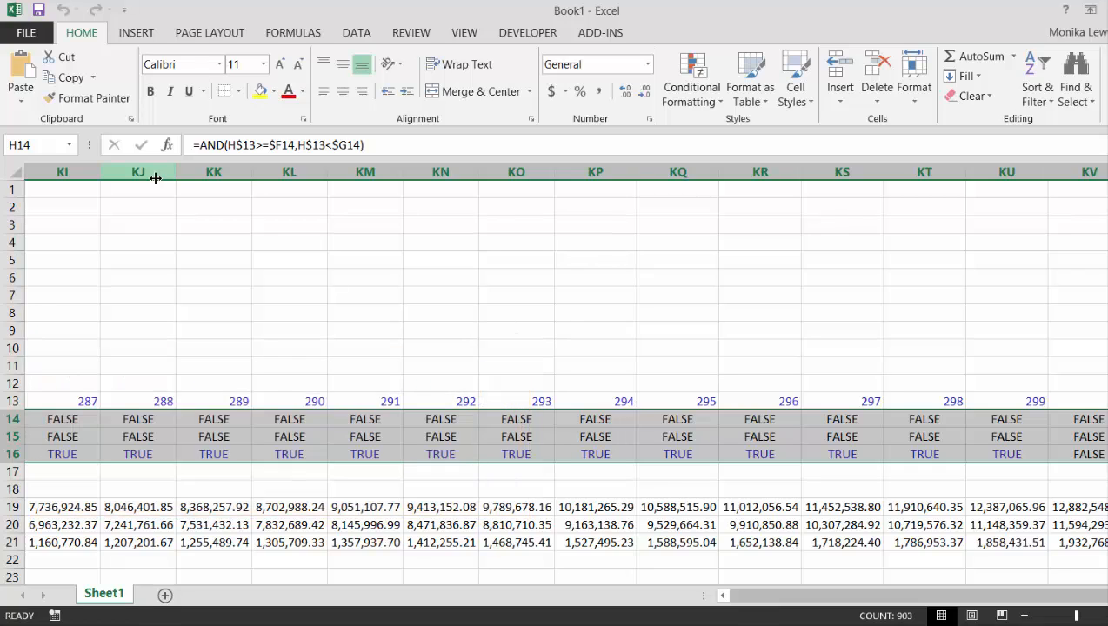
key(ctrl+shift+f)
key(Left)
key(Left)
key(Left)
key(Left)
key(Left)
key(Left)
key(Left)
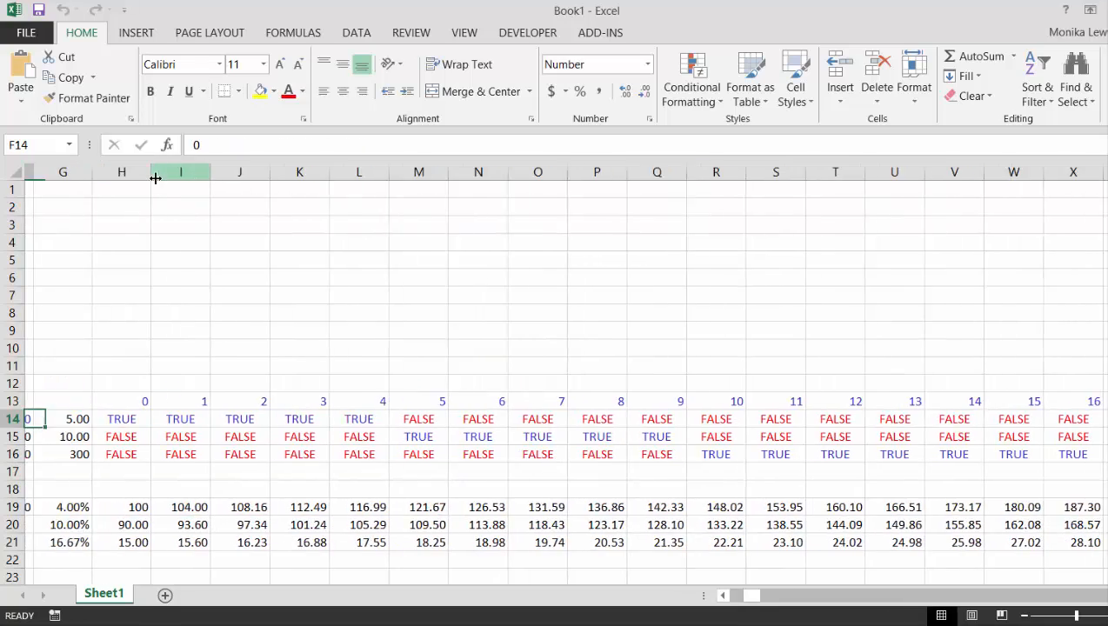
Step: Examine the cell references in the Model Period flag formula in H15
key(Down)
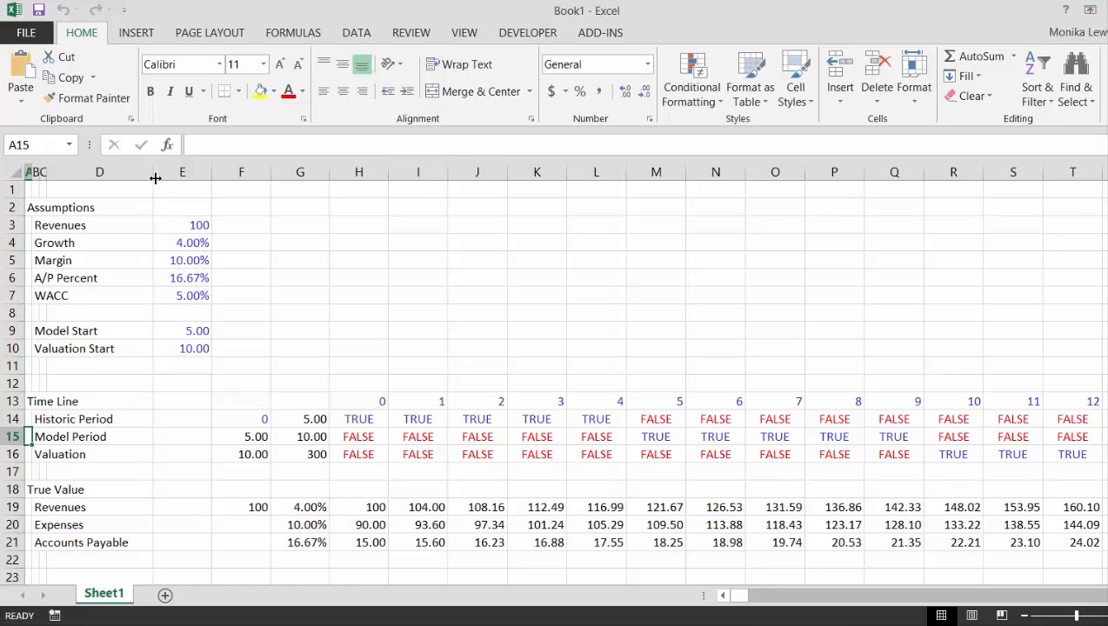
key(Down)
key(Down)
key(Right)
key(Right)
key(Right)
key(Right)
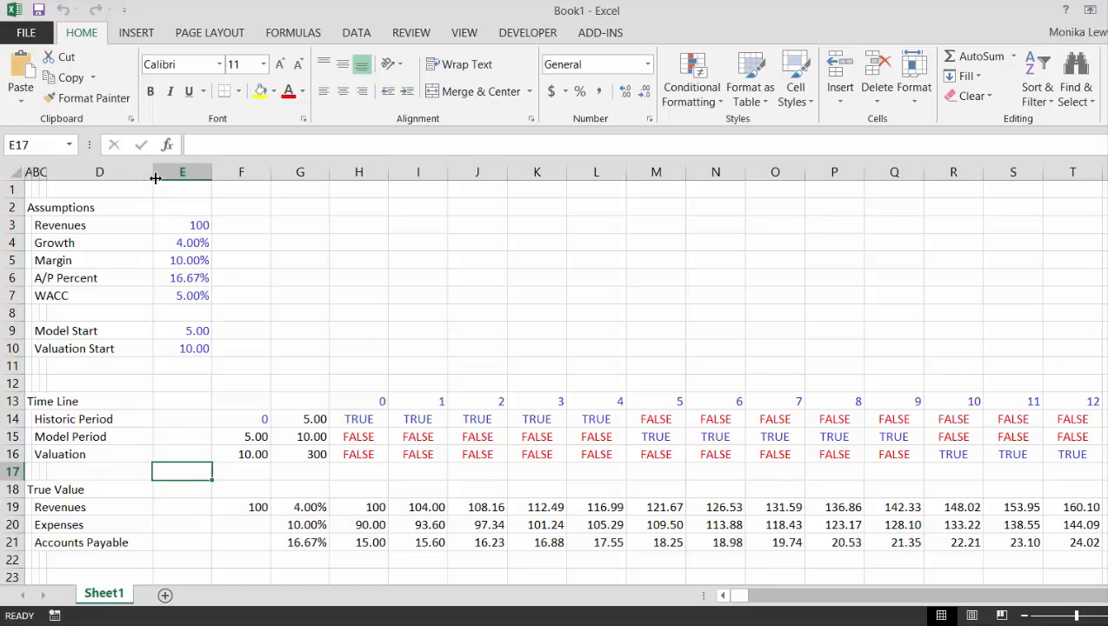
key(Right)
key(Right)
key(Right)
key(Up)
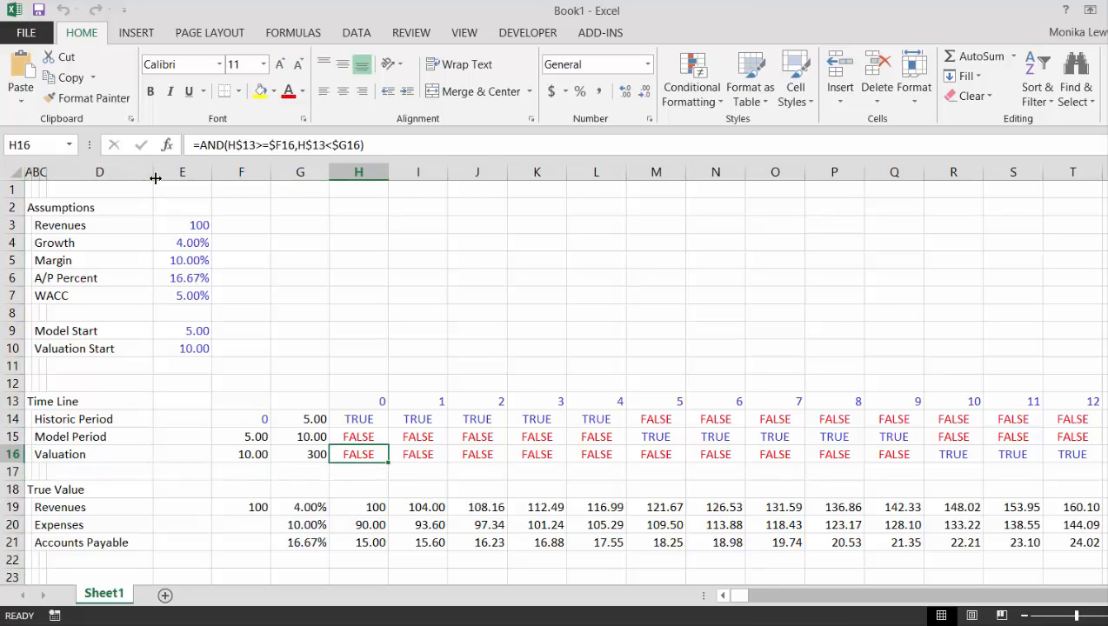
key(Up)
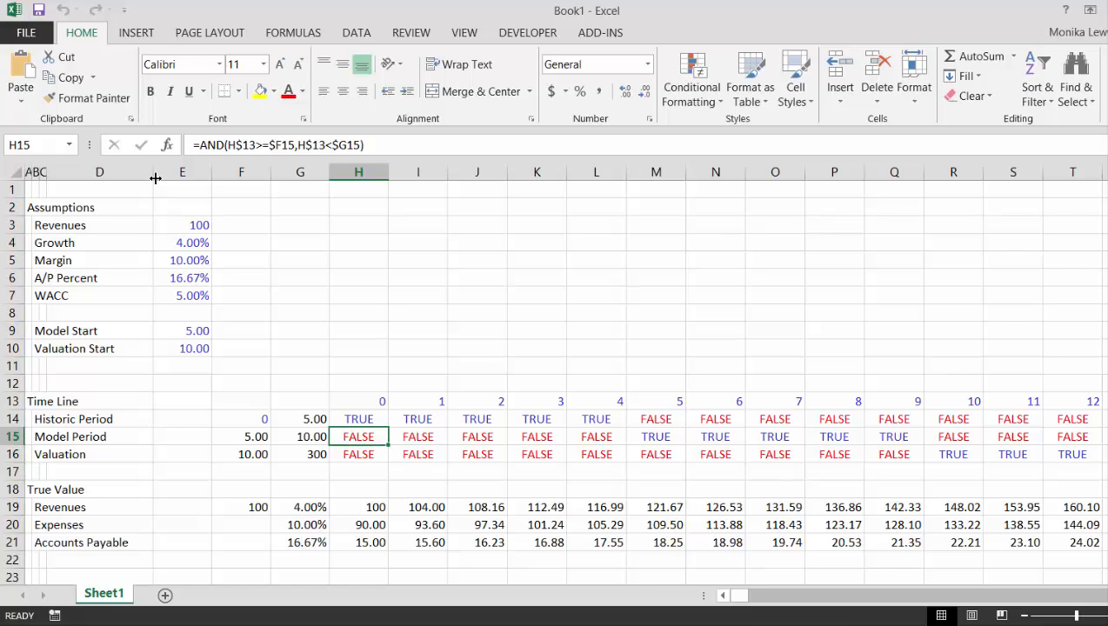
key(F2)
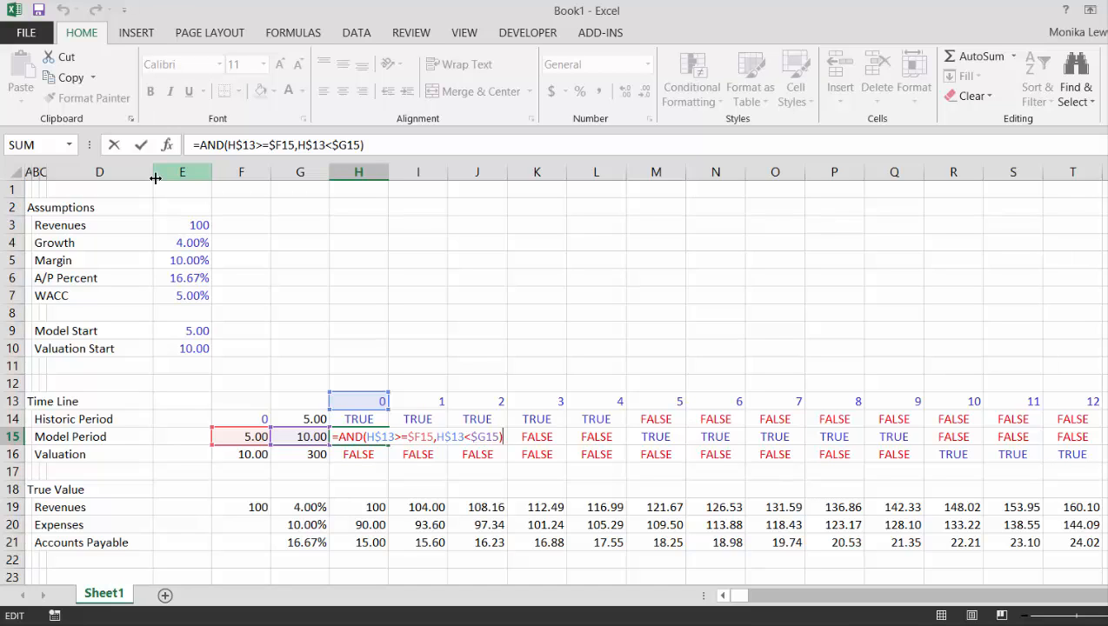
key(Return)
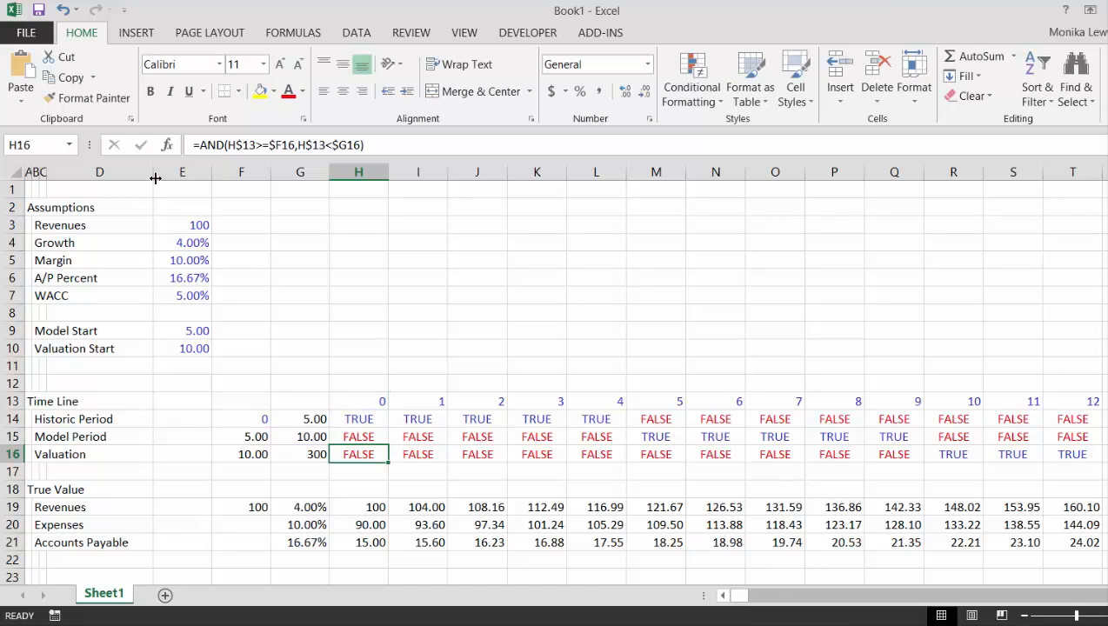
Step: Review the Valuation flags in row 16 along the timeline
key(Up)
key(Right)
key(Down)
key(Right)
key(Right)
key(Right)
key(Right)
key(Right)
key(Right)
key(Right)
key(Right)
key(Right)
key(Right)
key(Right)
key(Right)
key(Right)
key(Right)
key(Right)
key(Right)
key(Right)
key(Right)
key(Right)
key(Right)
key(Right)
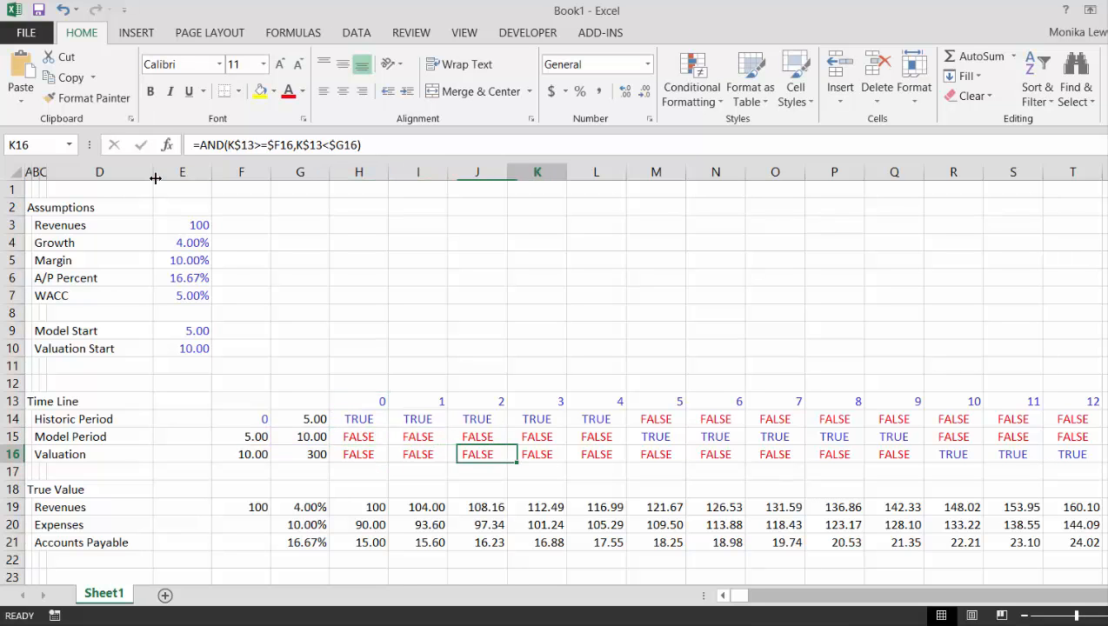
key(Left)
key(Left)
key(Left)
key(Left)
key(Left)
key(Left)
key(Left)
key(Left)
key(Left)
key(Left)
key(Left)
key(Left)
key(Left)
key(Left)
key(Left)
key(Left)
key(Left)
key(Left)
key(Left)
key(Left)
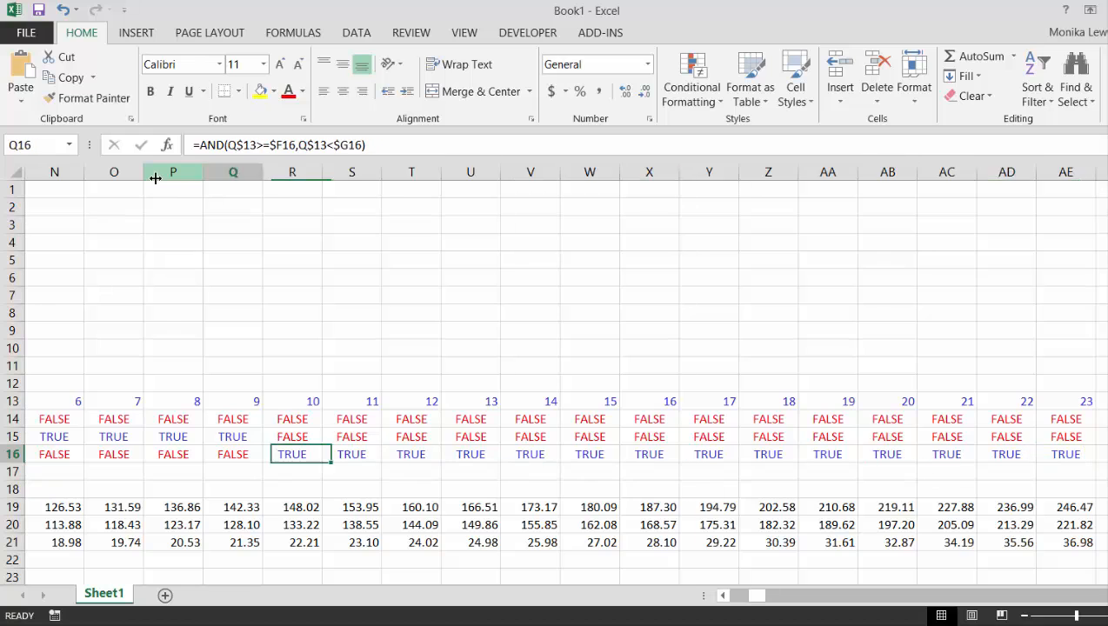
key(Down)
key(Down)
key(Down)
key(Down)
key(Down)
key(Down)
key(Down)
key(Down)
key(Down)
key(Down)
key(Down)
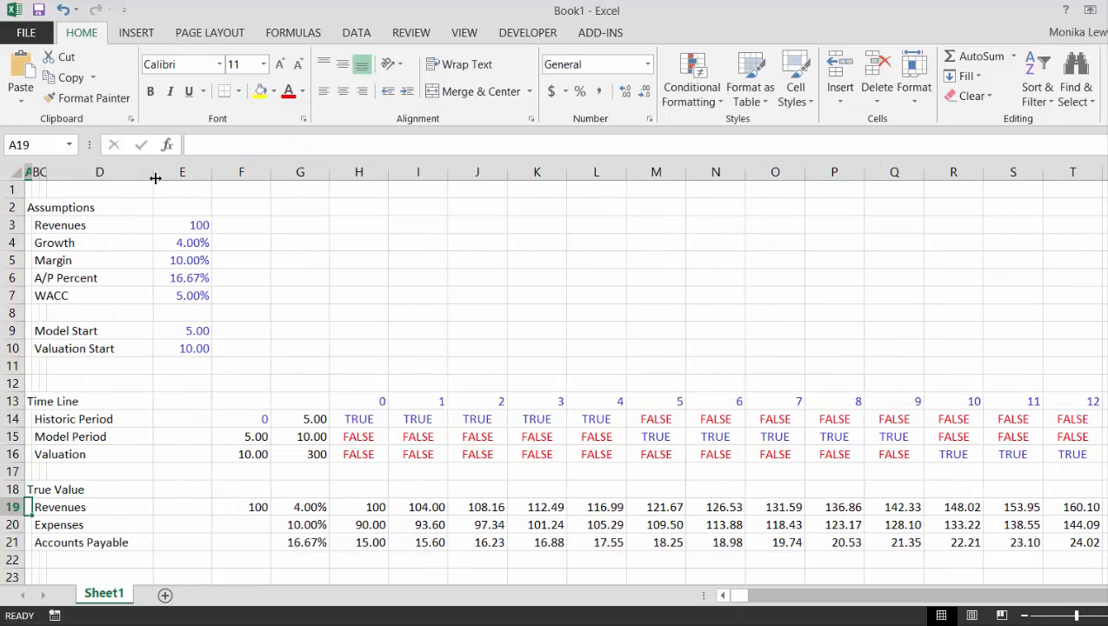
key(Up)
key(Up)
key(Up)
key(Up)
key(Up)
key(Up)
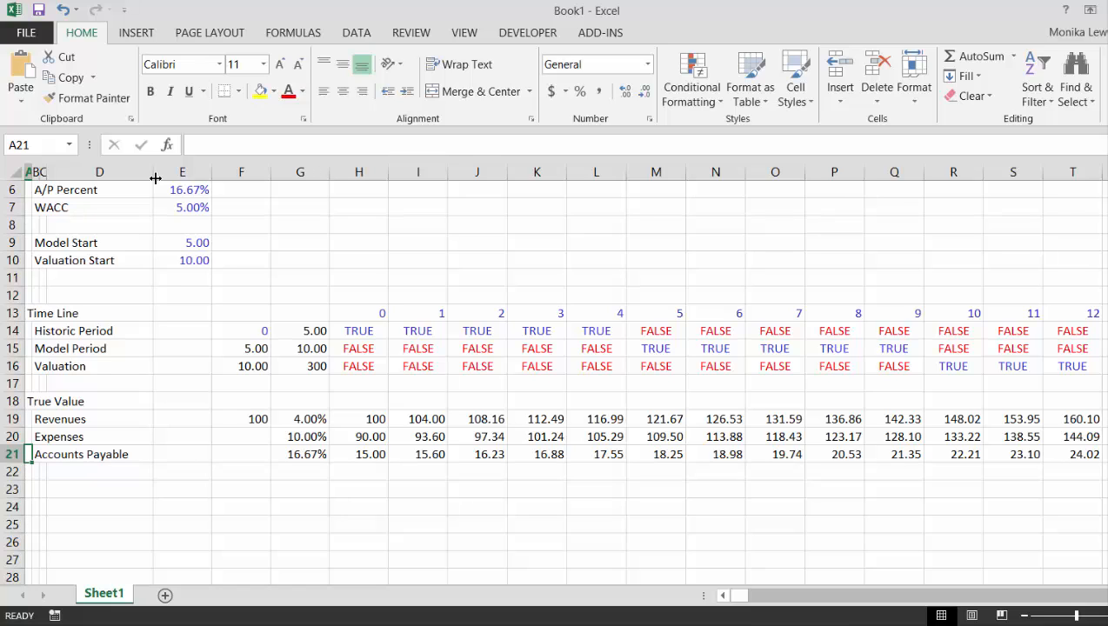
key(Down)
key(Down)
key(Right)
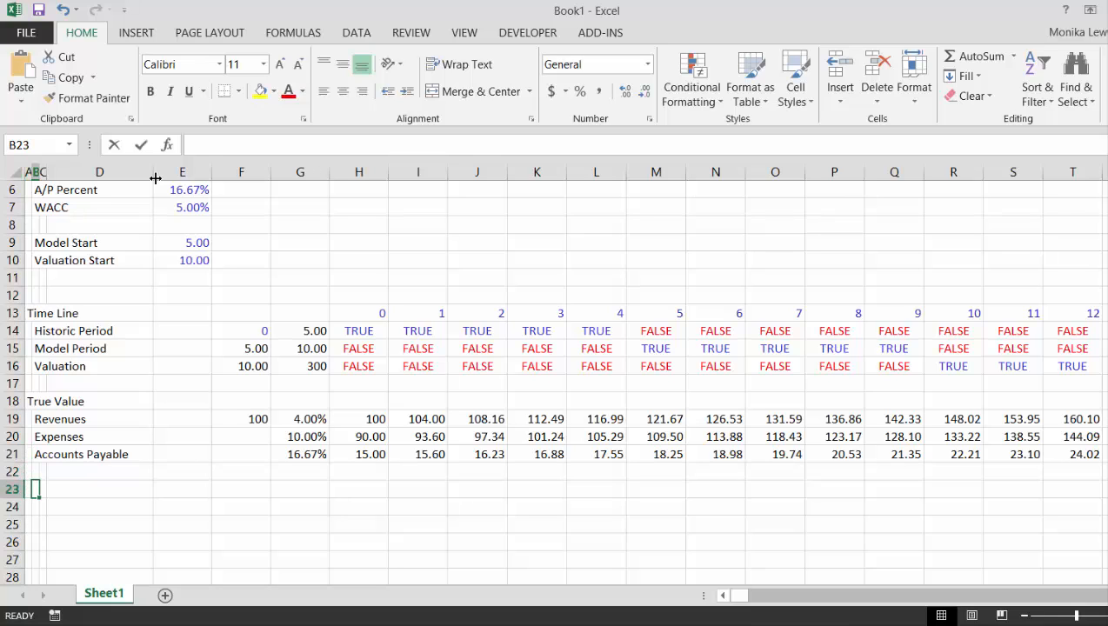
text(True Cash)
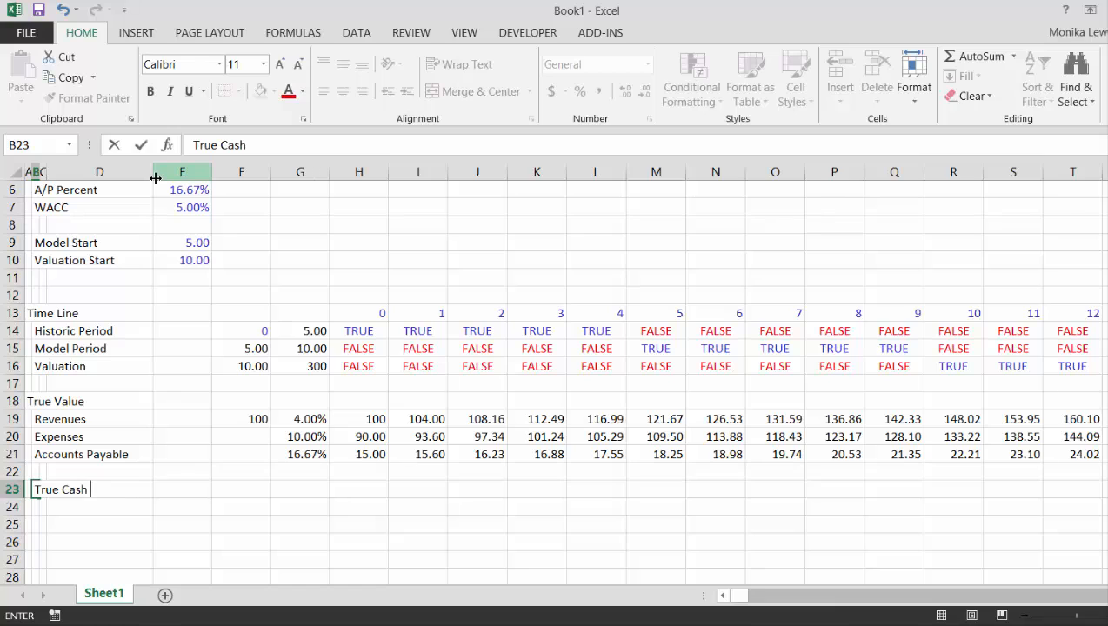
key(Escape)
Step: Enter the label "Expenses Paid" in B22, directly below Accounts Payable
key(Up)
key(Up)
key(Up)
key(Down)
key(Down)
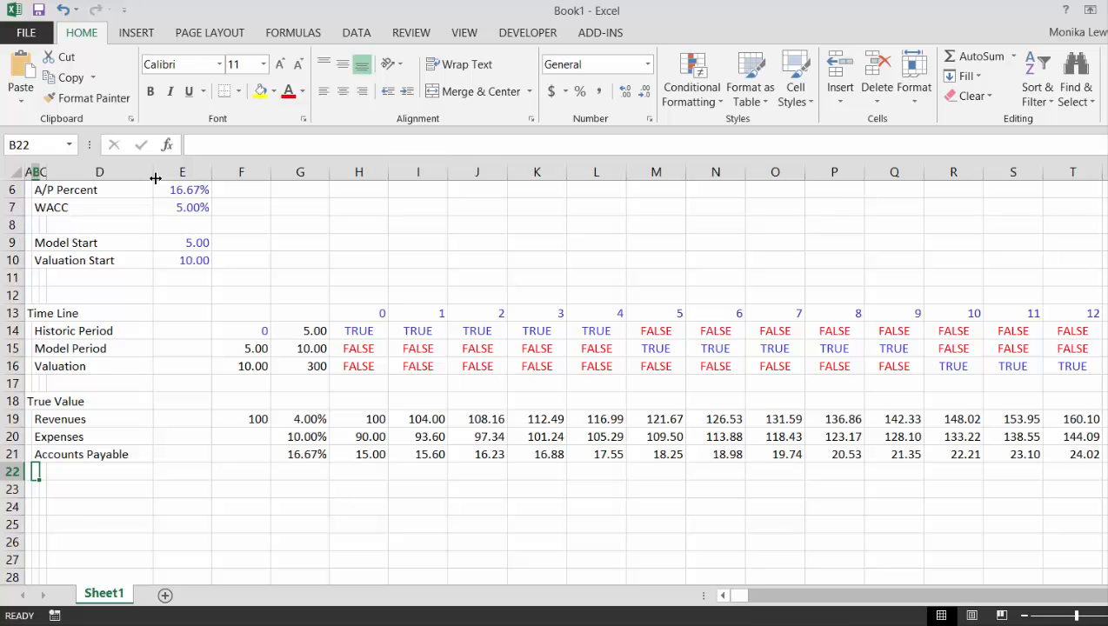
text(Expes)
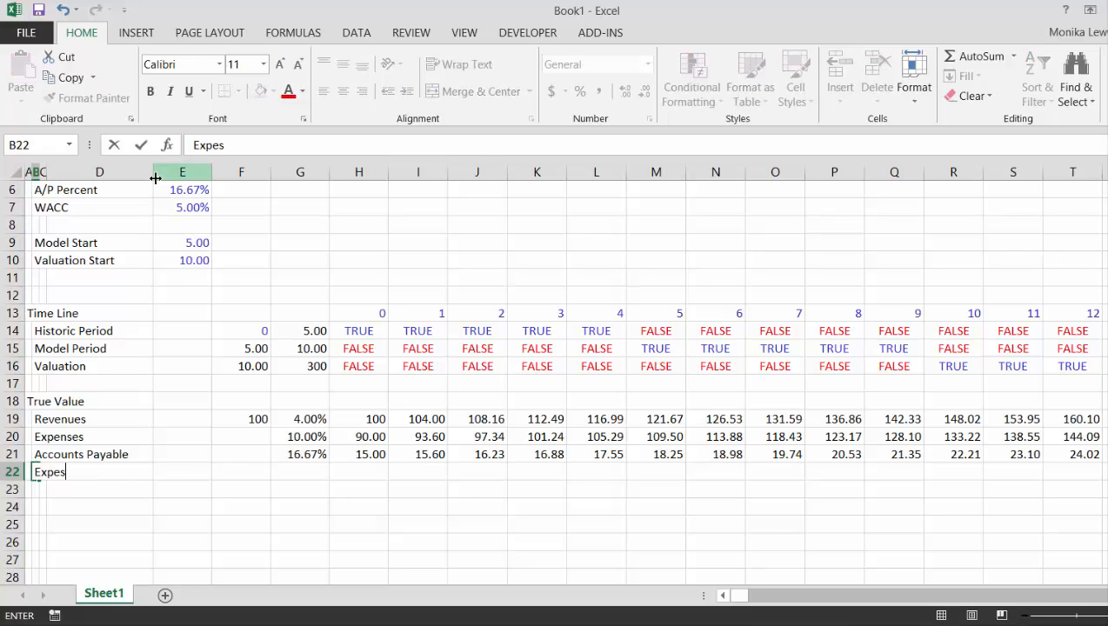
text(enses Pai)
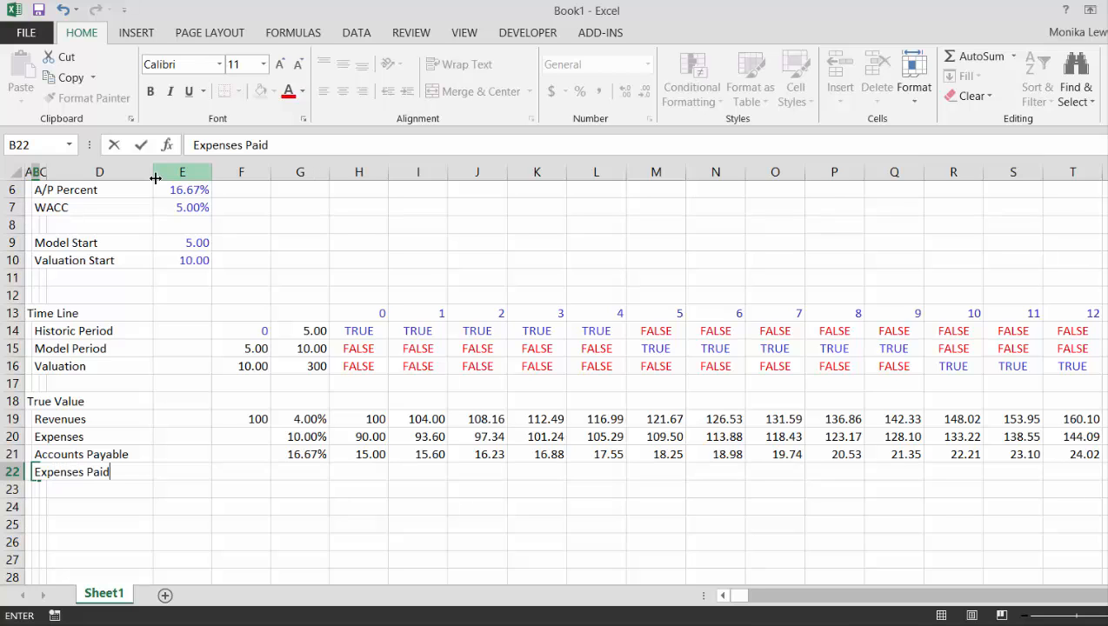
text(d)
key(Return)
key(Up)
key(Right)
key(Right)
key(Right)
key(Right)
key(Right)
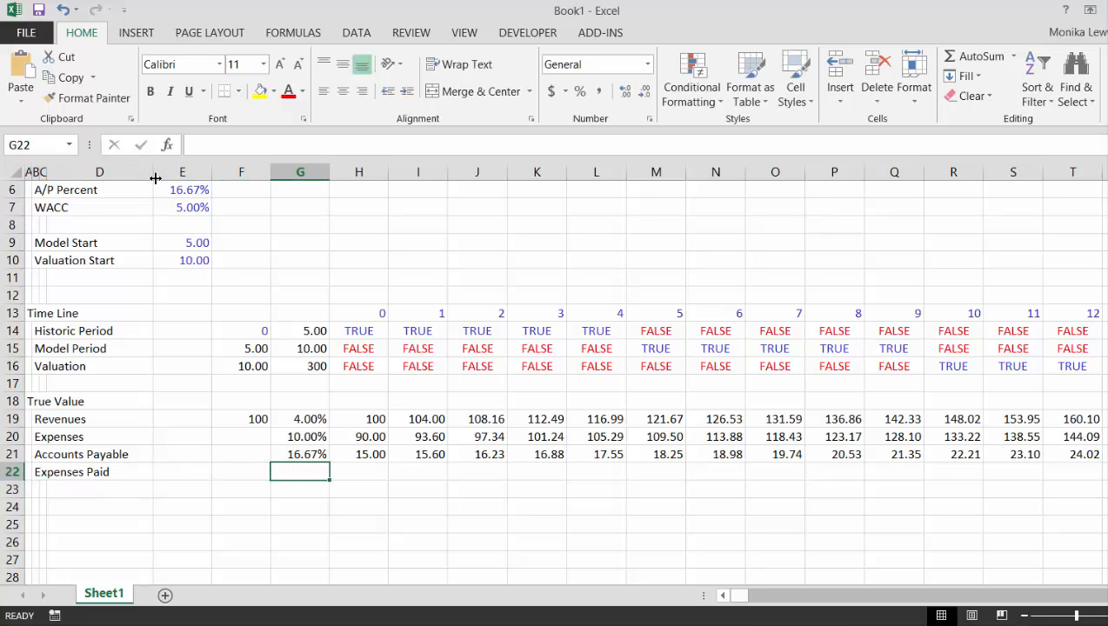
key(Right)
key(Right)
key(Left)
text(=)
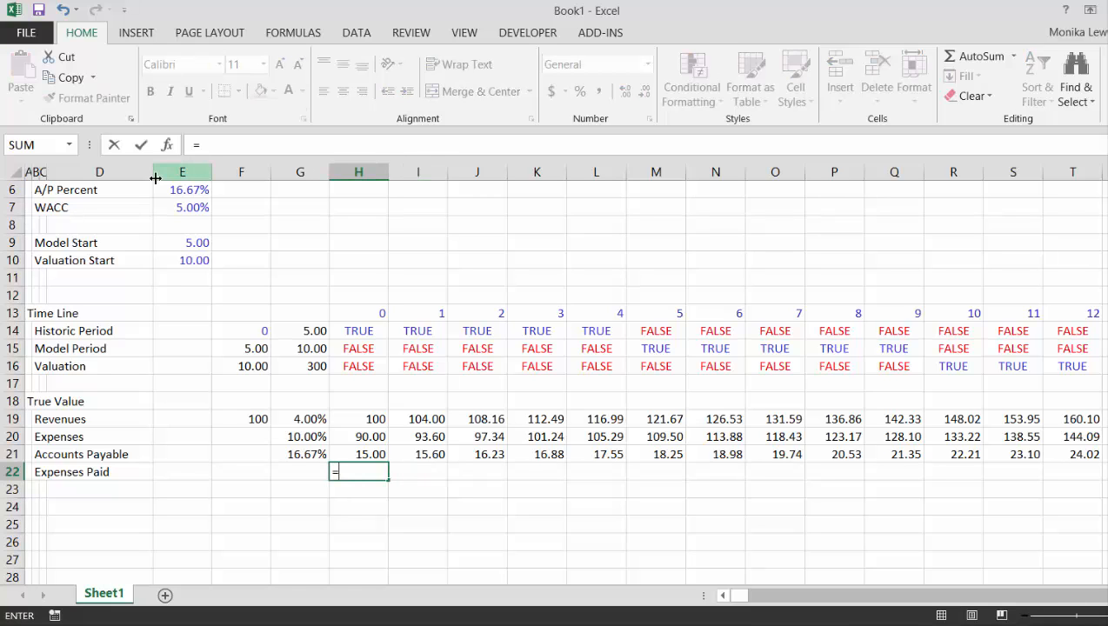
key(Up)
key(Up)
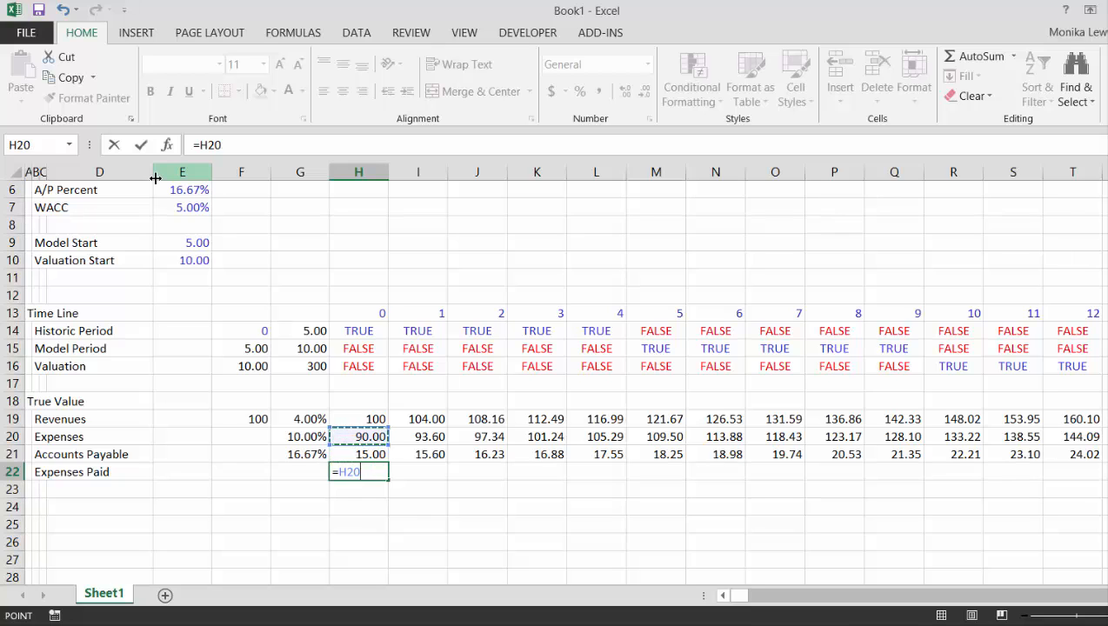
key(Escape)
Step: Calculate Expenses Paid in I22 with =I20-I21+H21 and fill the formula along the timeline
key(Right)
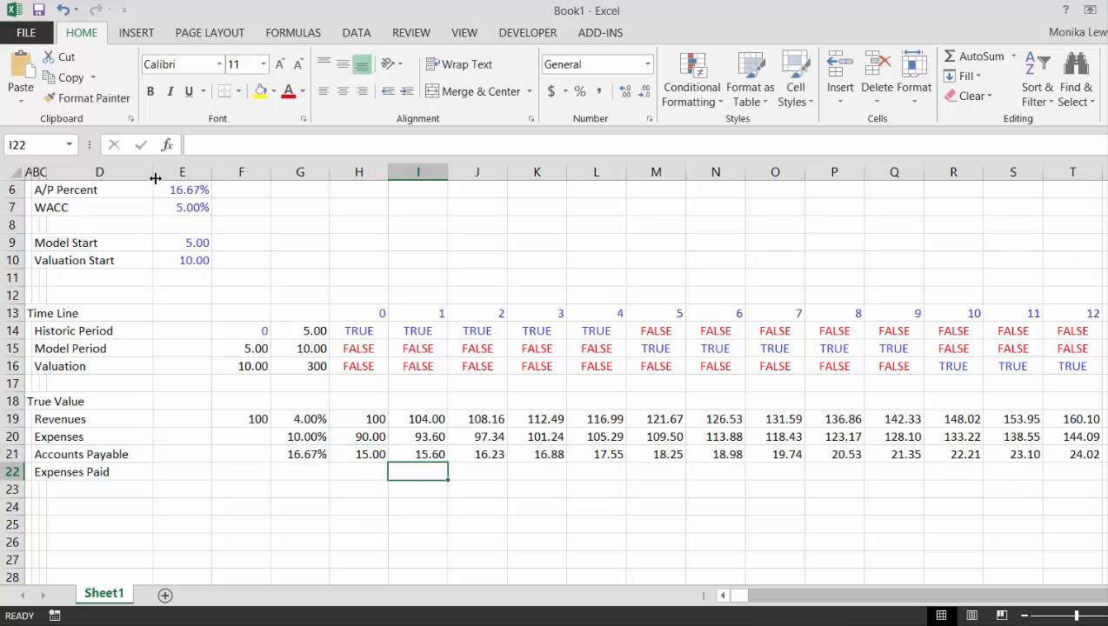
text(=)
key(Up)
key(Up)
key(Up)
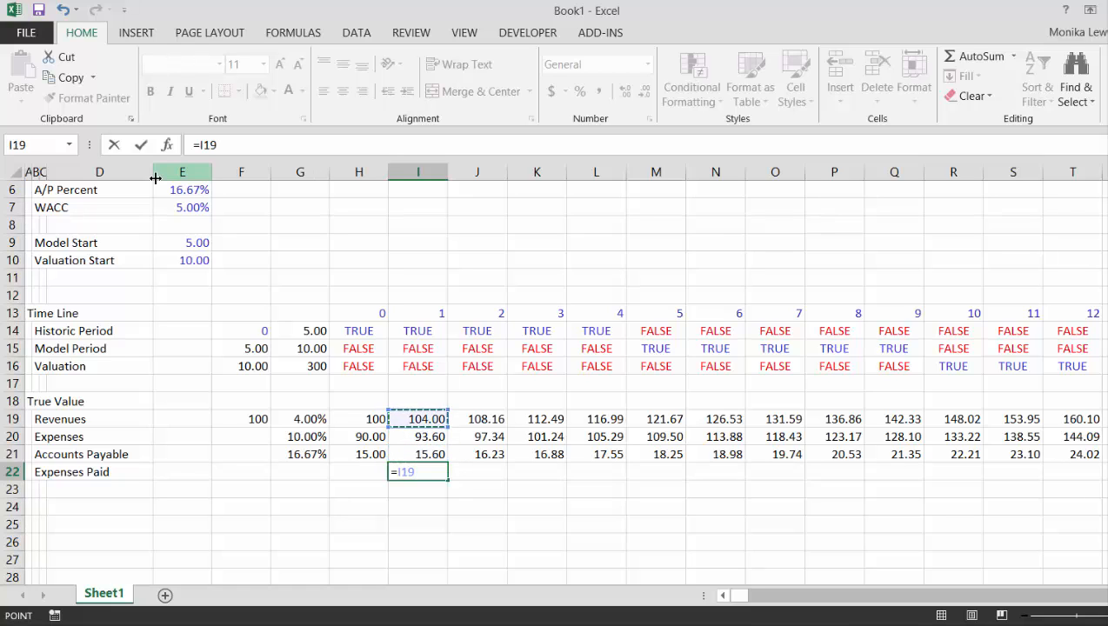
key(Down)
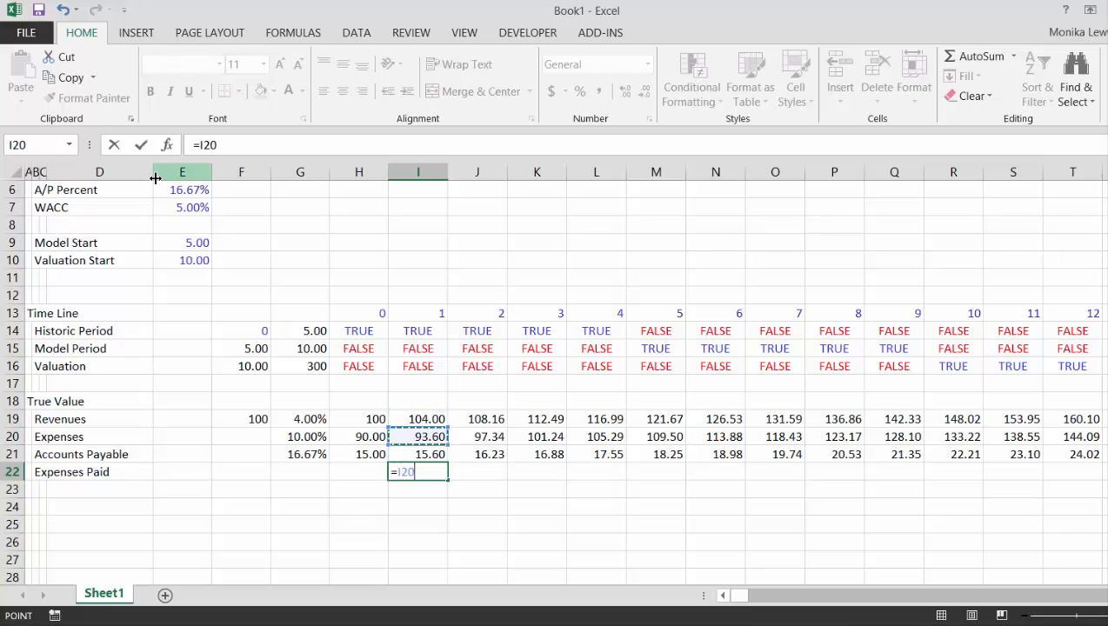
text(-)
key(Up)
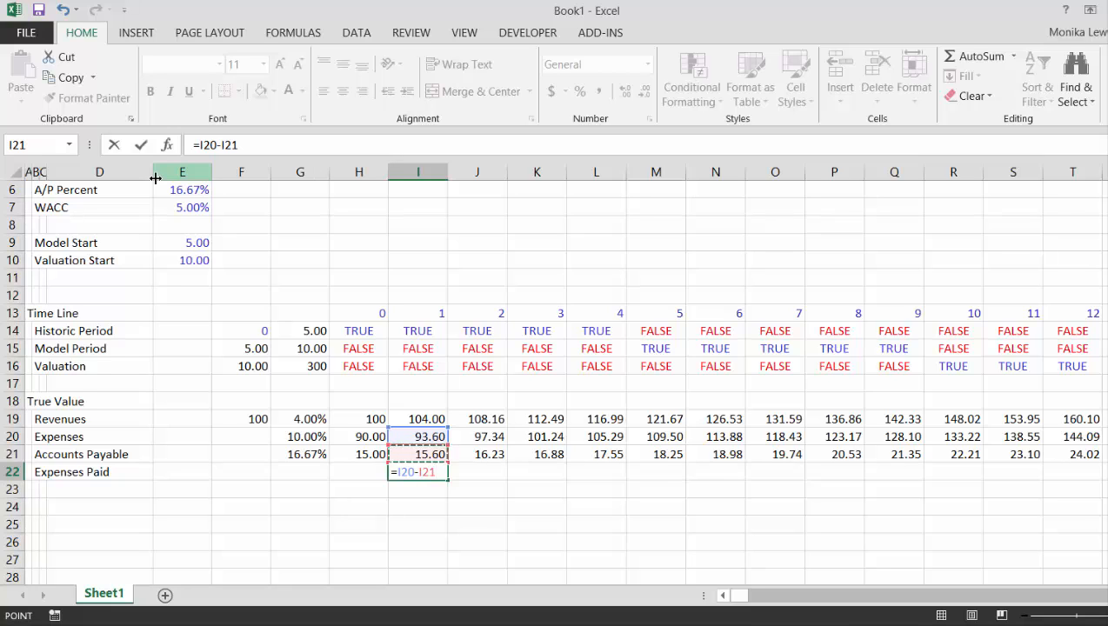
text(+)
key(Left)
key(Up)
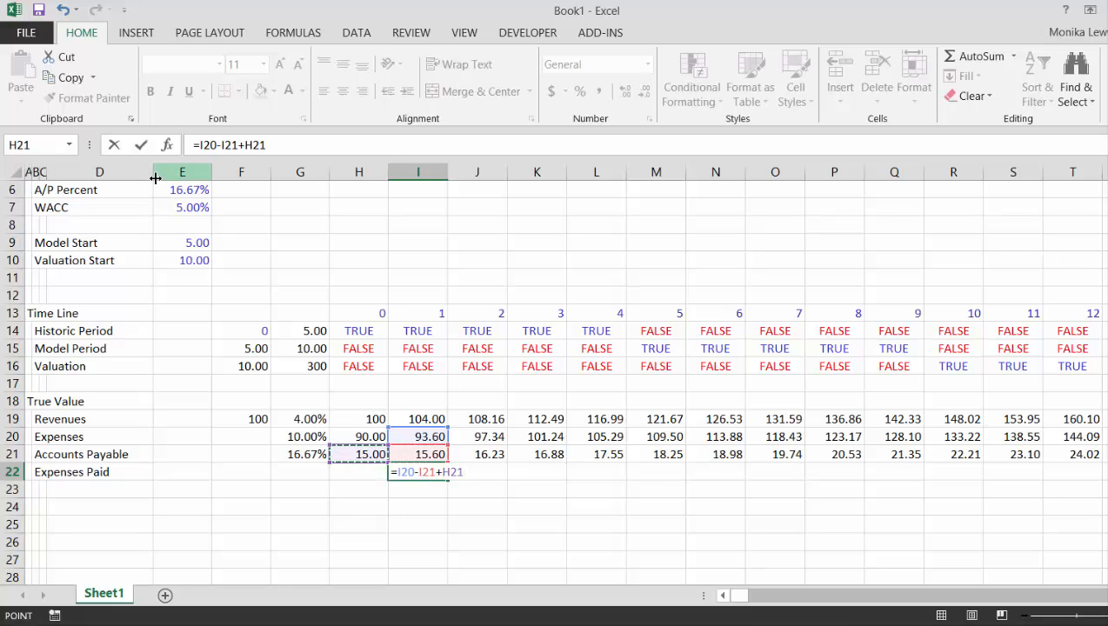
key(Return)
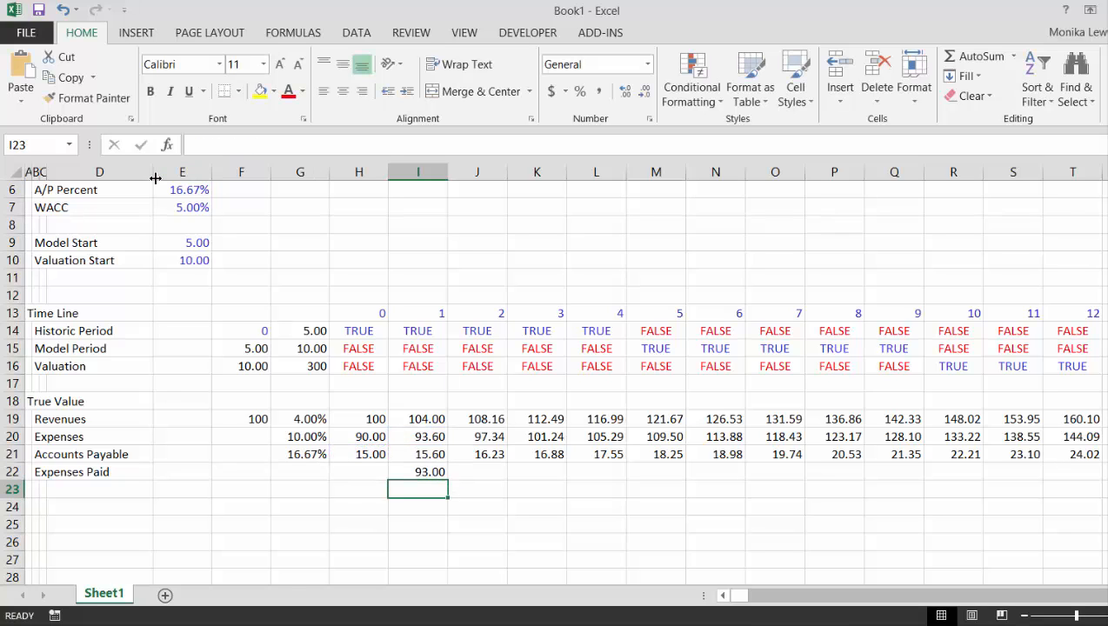
key(Up)
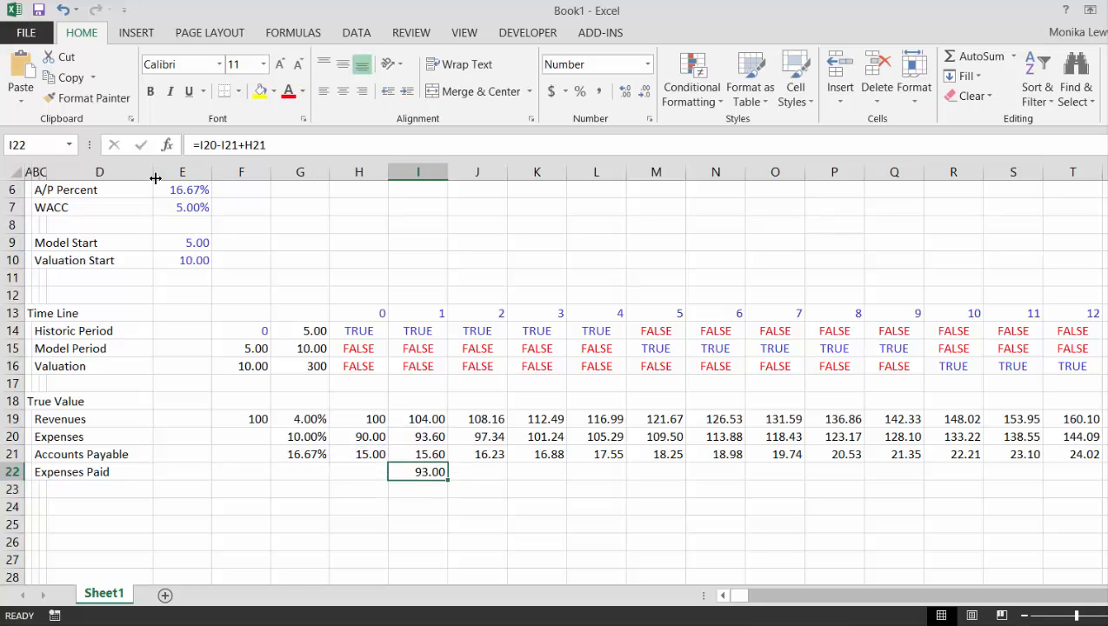
key(ctrl+shift+r)
key(Down)
key(Left)
key(Left)
key(Left)
key(Left)
key(Left)
key(Left)
key(Left)
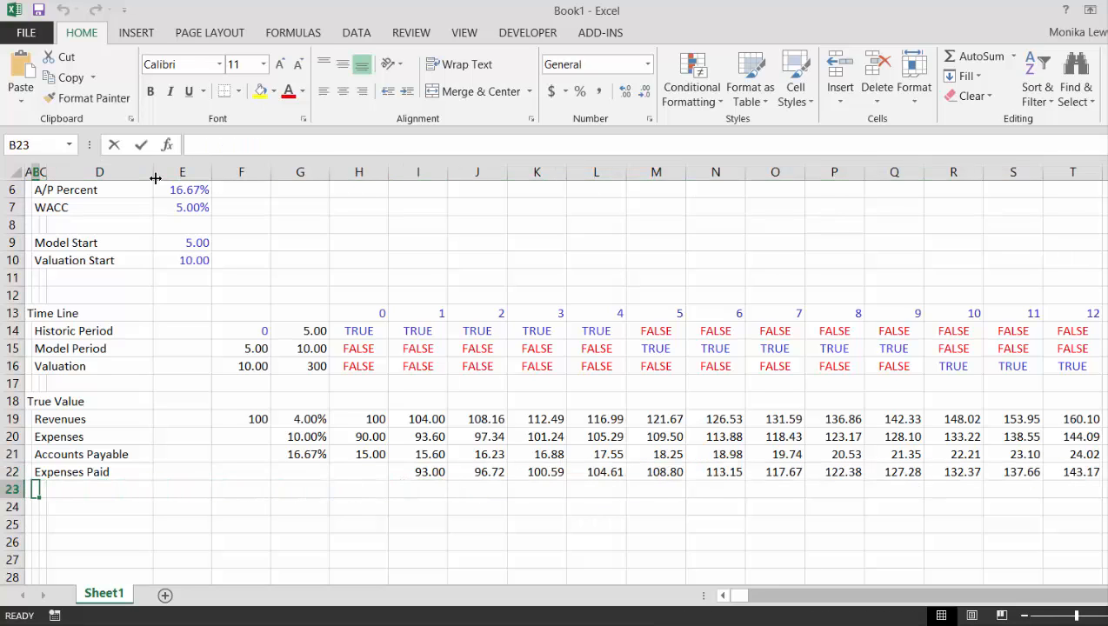
text(Cash F)
key(Escape)
Step: Enter the label "True Cash Flow" in B24, leaving one blank row below Expenses Paid
key(Down)
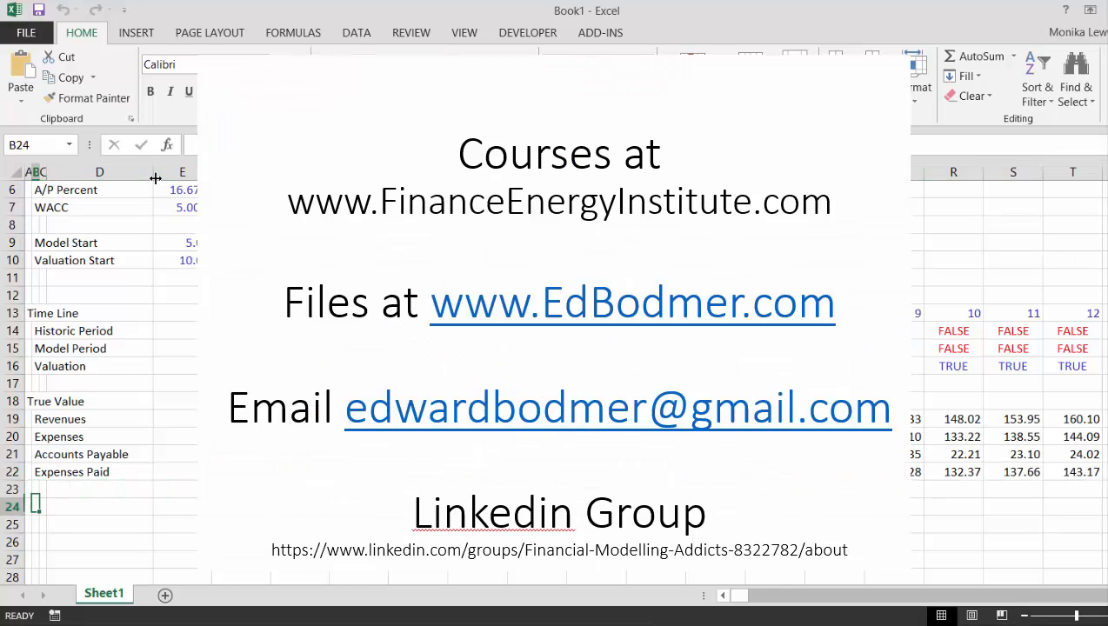
text(True Cash Flow)
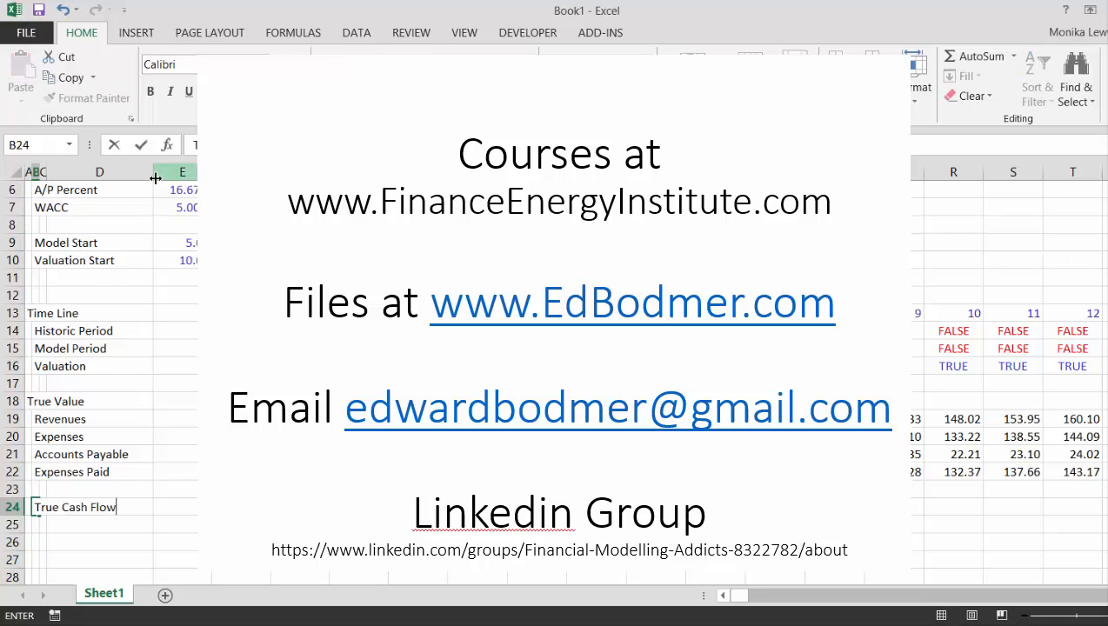
key(Return)
Step: Calculate True Cash Flow in I24 as revenues minus expenses paid with =I19-I22 and fill the formula along the timeline
key(Up)
key(Right)
key(Right)
key(Right)
key(Right)
key(Right)
key(Right)
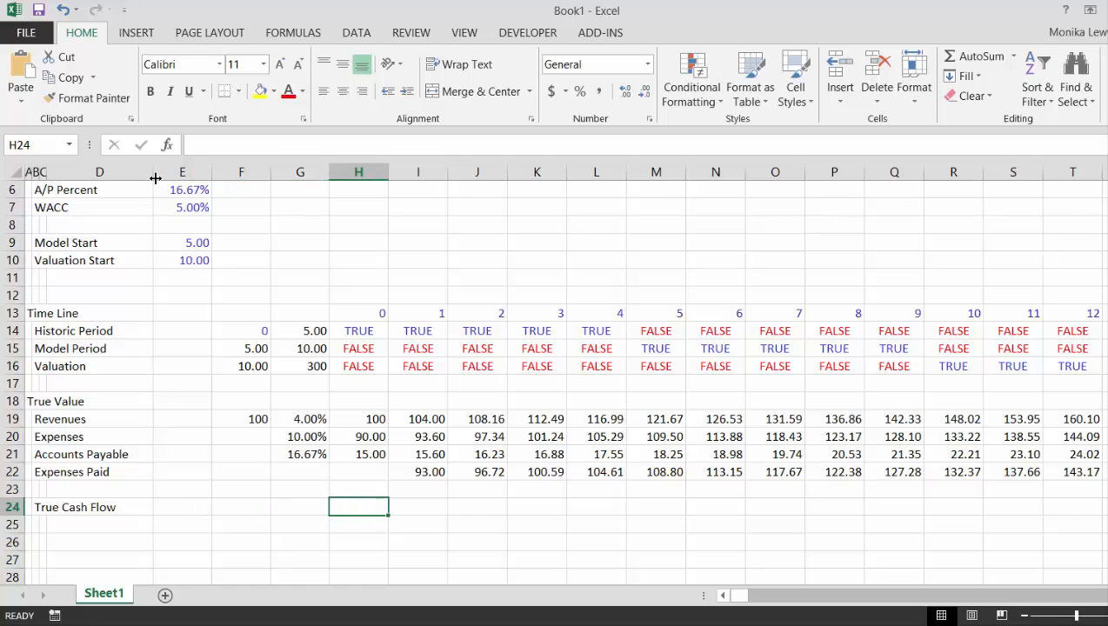
key(Right)
text(=)
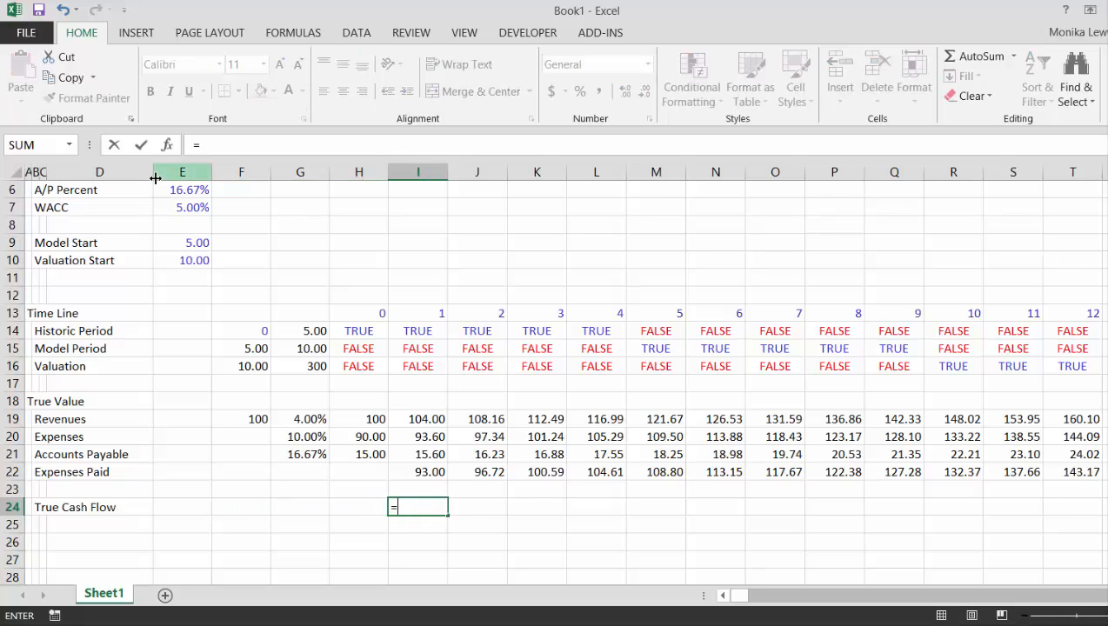
key(Up)
key(Up)
key(Up)
key(Up)
key(Up)
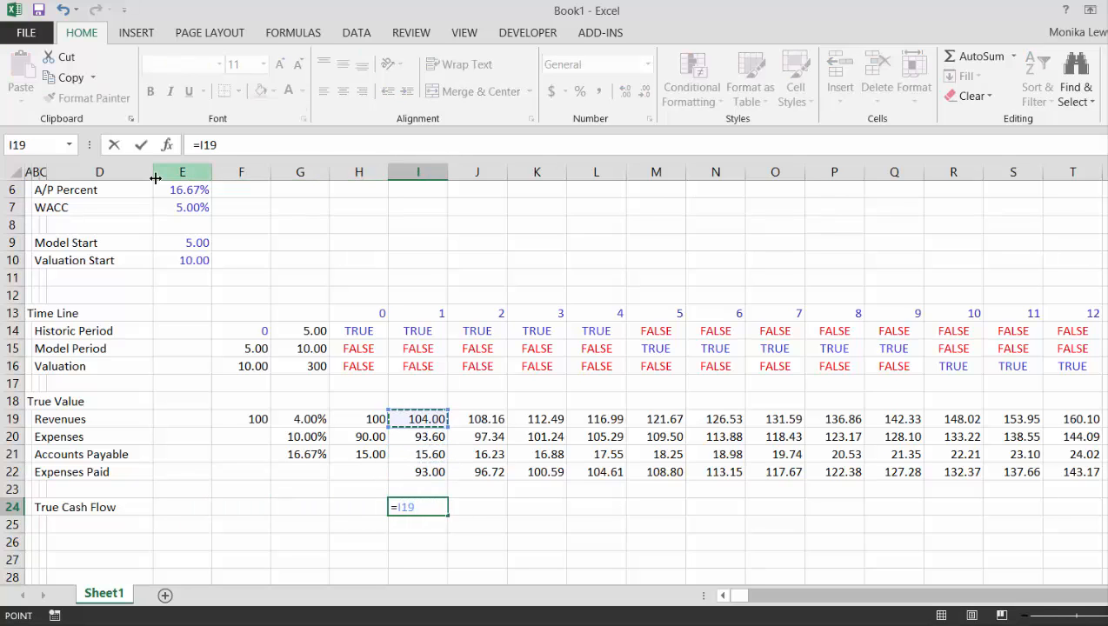
text(-)
key(Up)
key(Up)
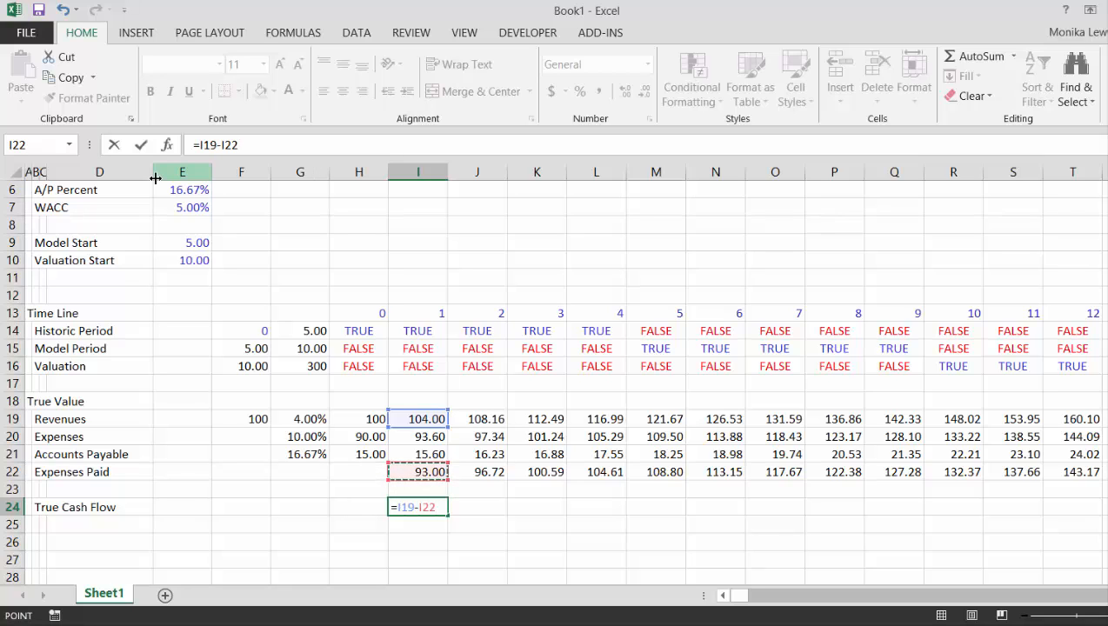
key(ctrl+Return)
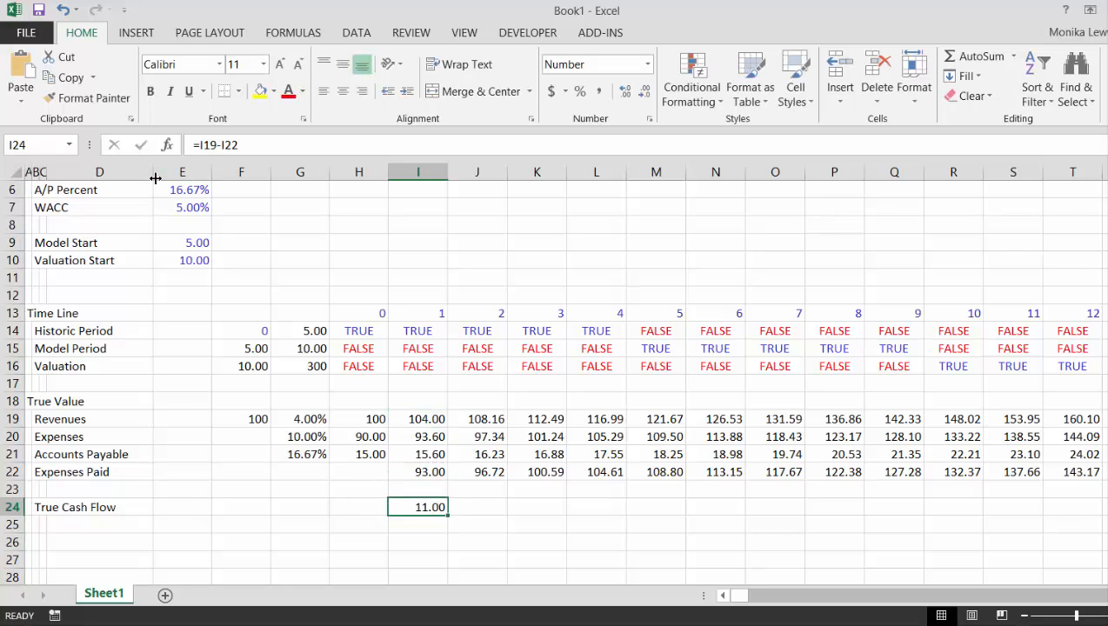
key(ctrl+shift+Right)
key(ctrl+r)
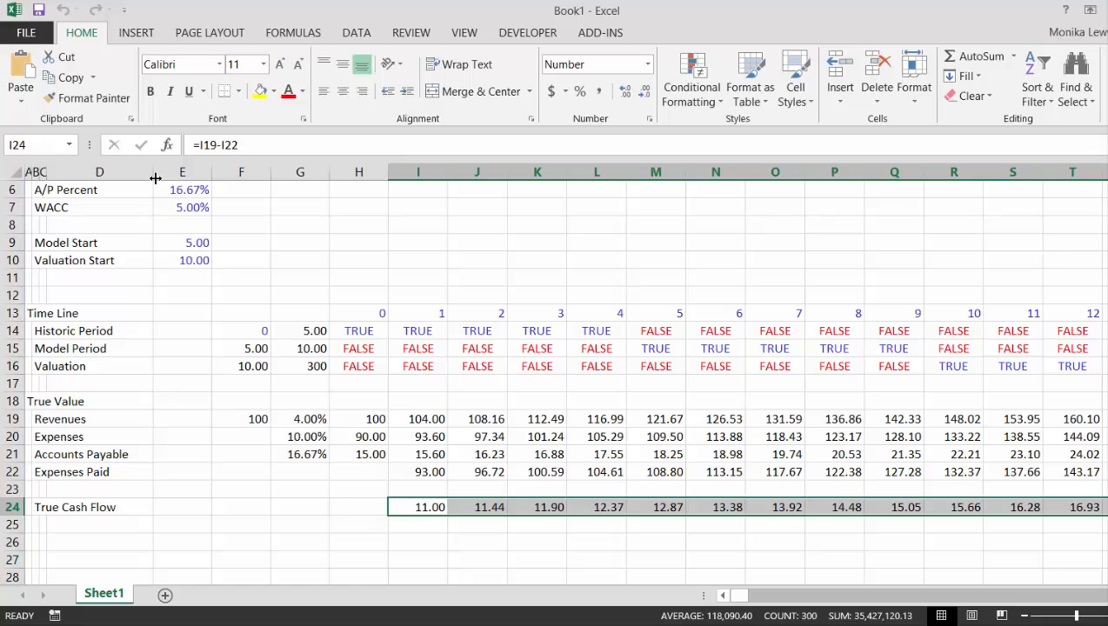
Step: Enter the label "Cash Flow for Valuation" in B26, leaving one blank row below True Cash Flow
key(Down)
key(Down)
key(Left)
key(Left)
key(Left)
key(Left)
key(Left)
key(Left)
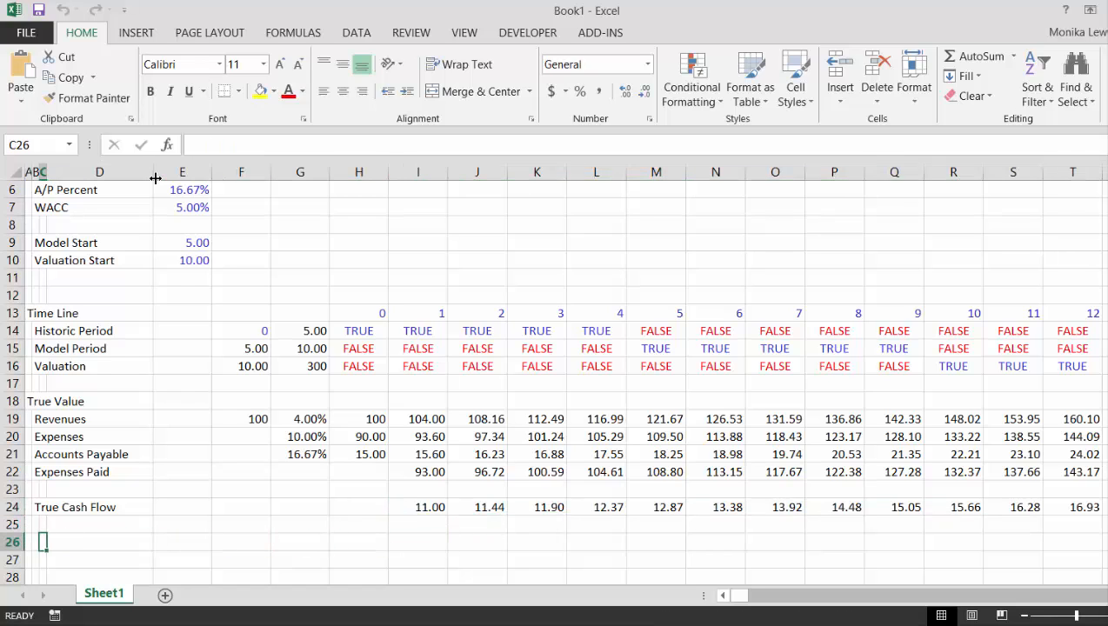
key(Left)
key(Up)
key(Up)
key(Down)
key(Down)
text(C)
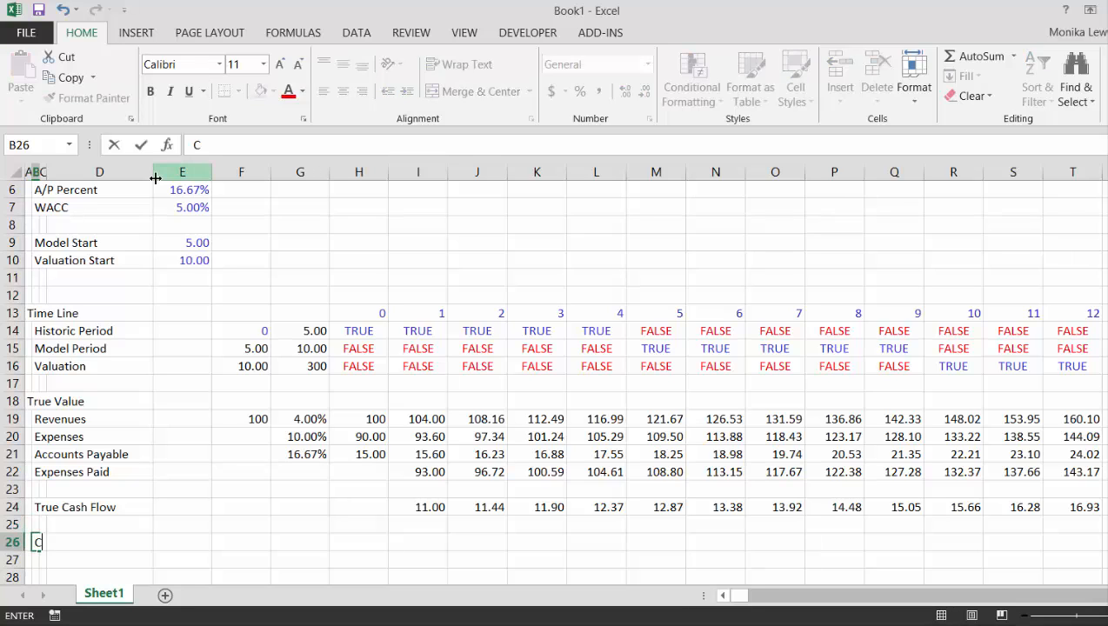
text(ash Flow for)
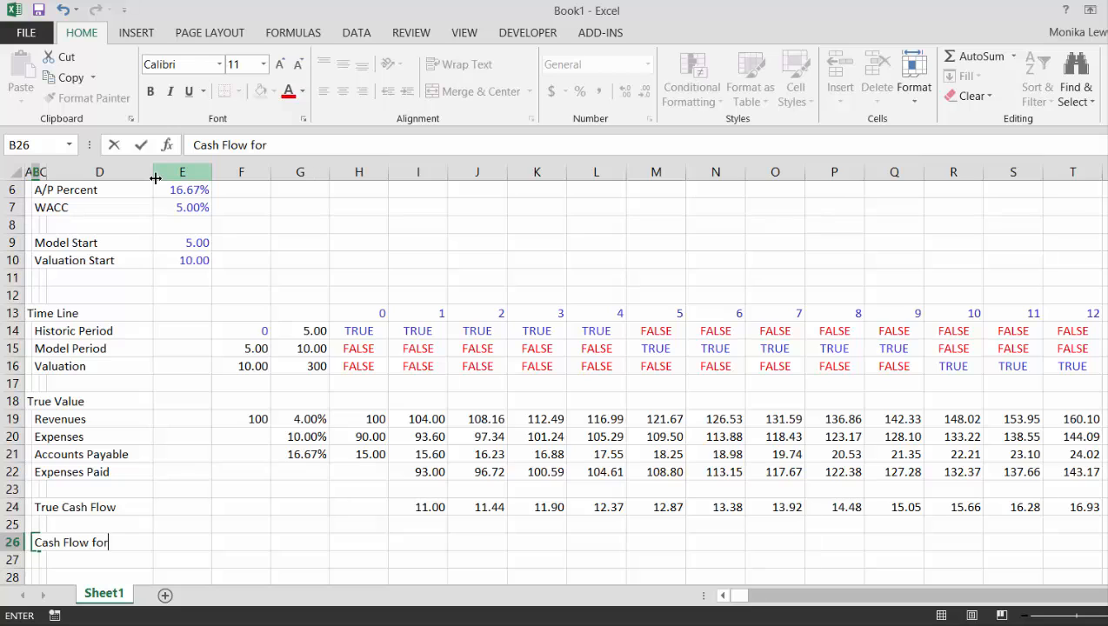
text( Valuation)
key(Return)
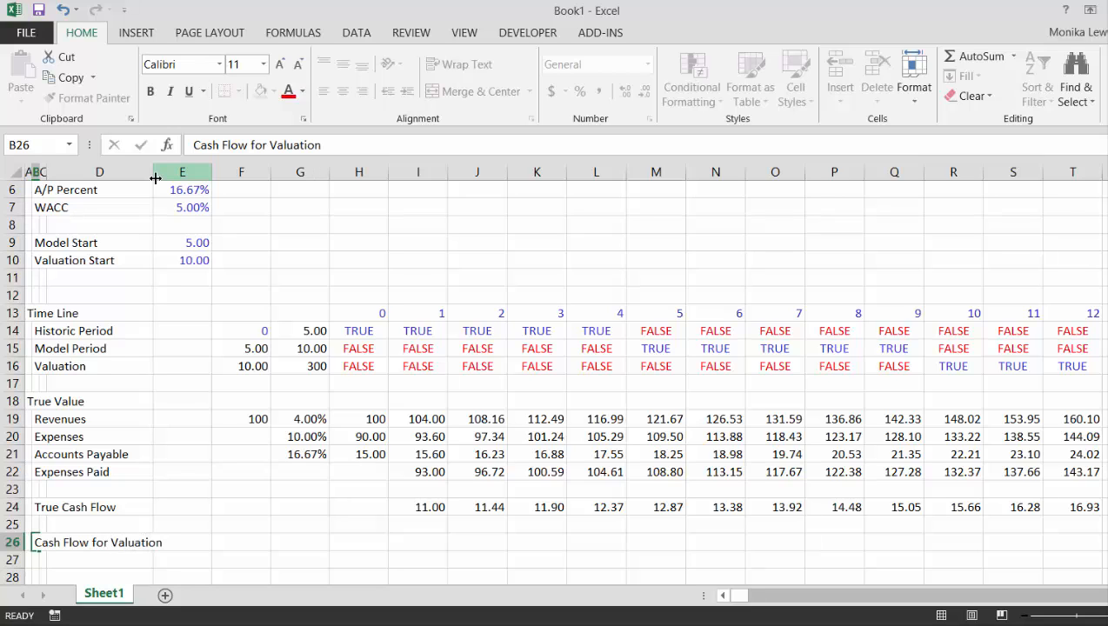
Step: Calculate Cash Flow for Valuation in I26 with =IF(I16,I24), fill it along the timeline and format the row as two-decimal numbers
key(Up)
key(Right)
key(Right)
key(Right)
key(Right)
key(Right)
key(Right)
key(Right)
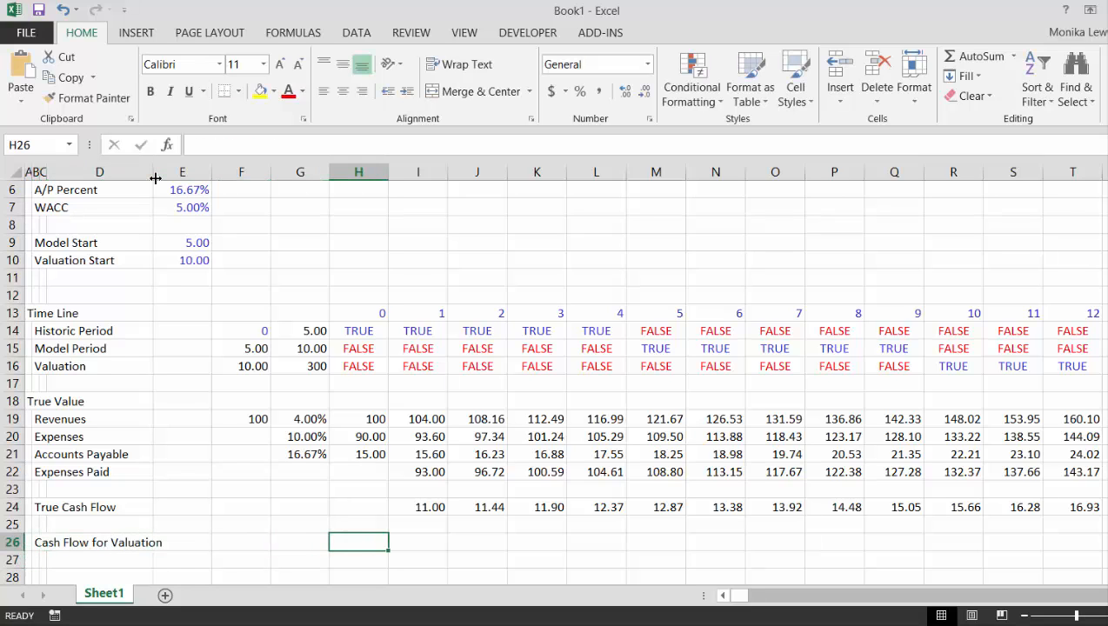
text(=if()
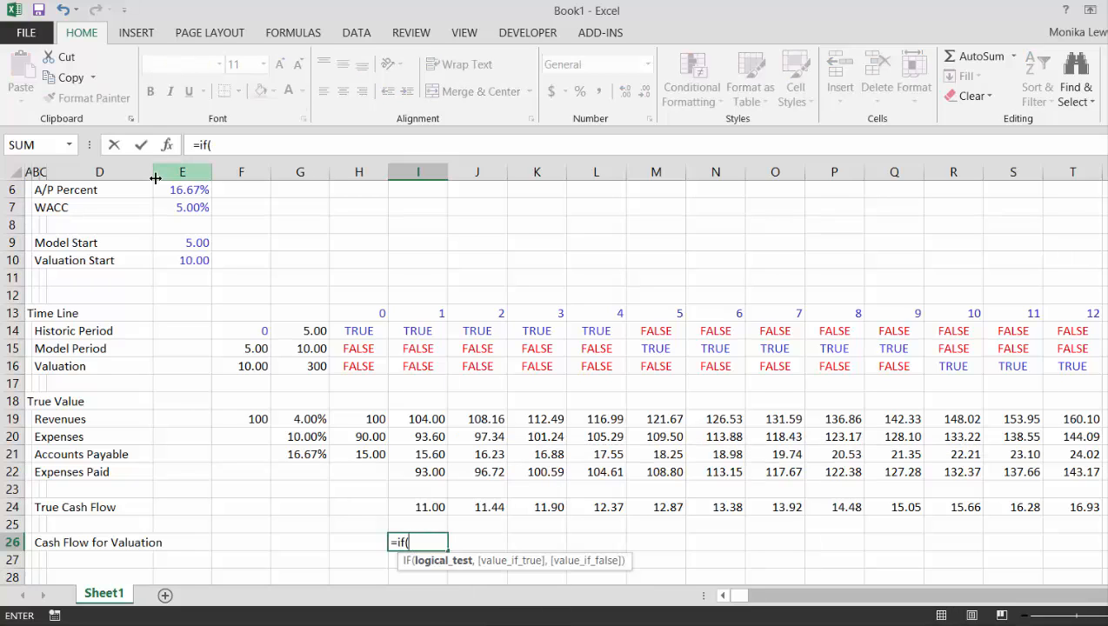
key(Up)
key(Up)
key(Up)
key(Up)
key(Up)
key(Up)
key(Up)
key(Up)
key(Up)
key(Up)
key(Up)
key(Down)
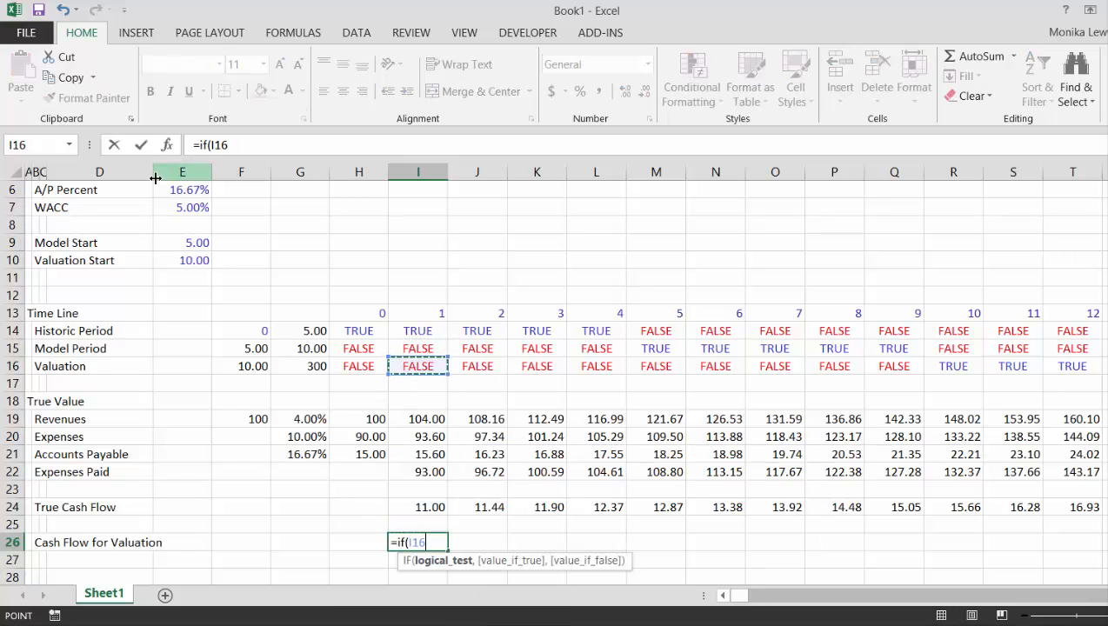
text(,)
key(Up)
key(Up)
key(Up)
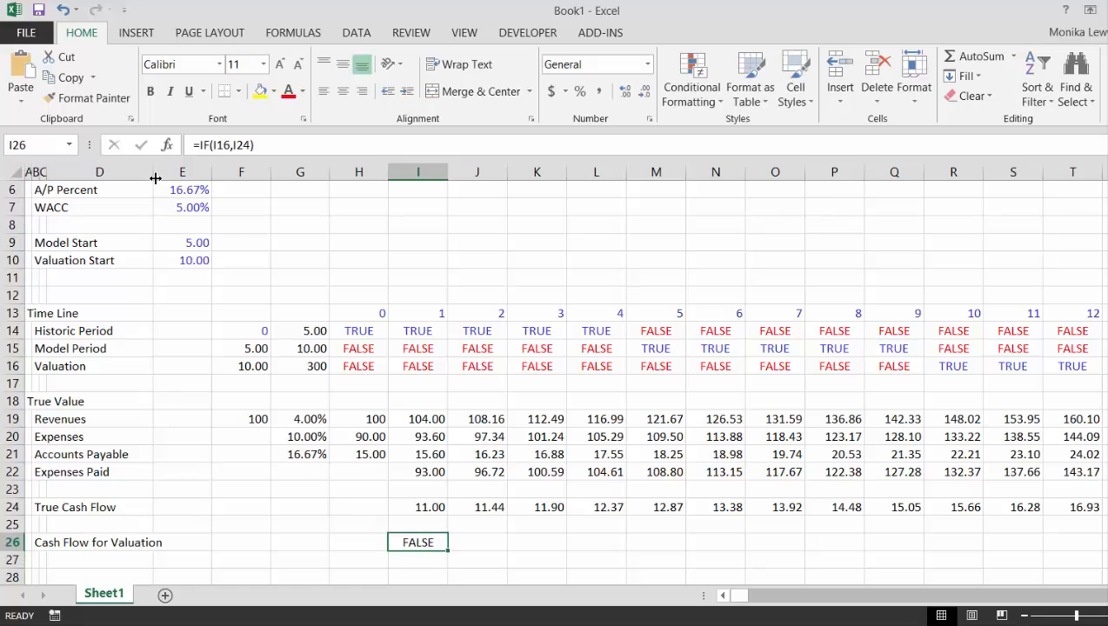
key(ctrl+shift+Right)
key(ctrl+r)
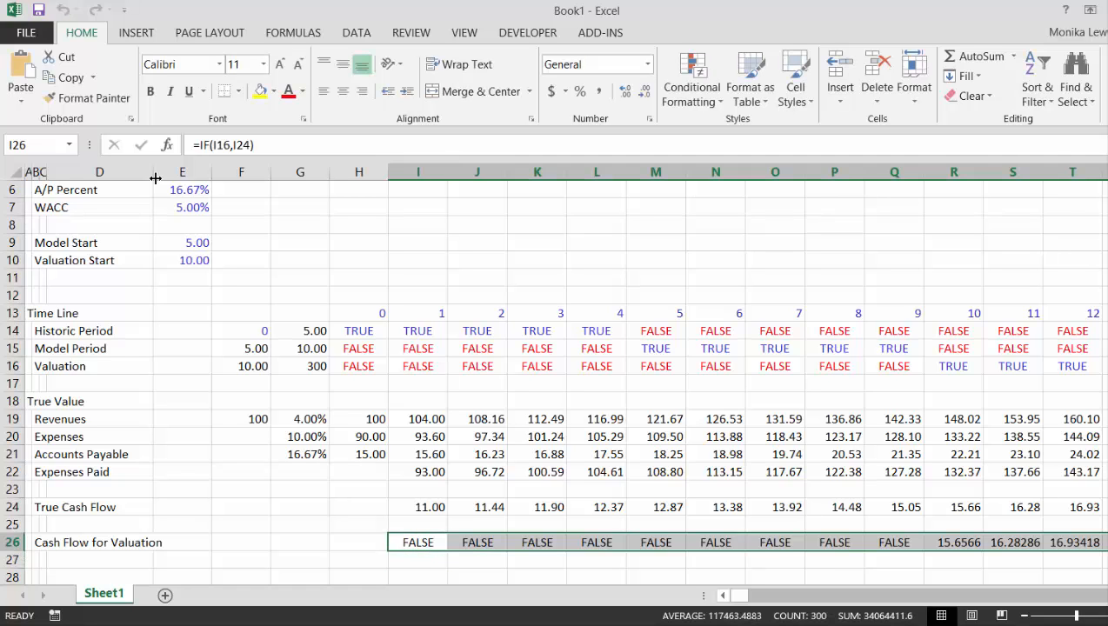
key(ctrl+shift+1)
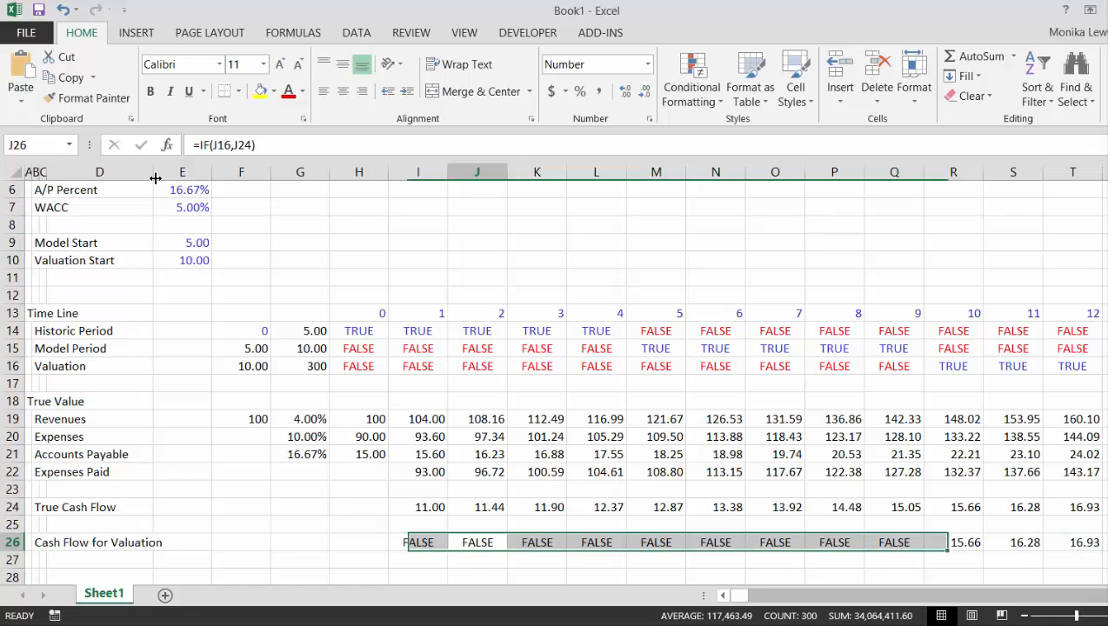
Step: Review the Cash Flow for Valuation formulas in row 26 across the periods up to the valuation start
key(Right)
key(Right)
key(Right)
key(Right)
key(Right)
key(Right)
key(Right)
key(Right)
key(Right)
key(Right)
key(Left)
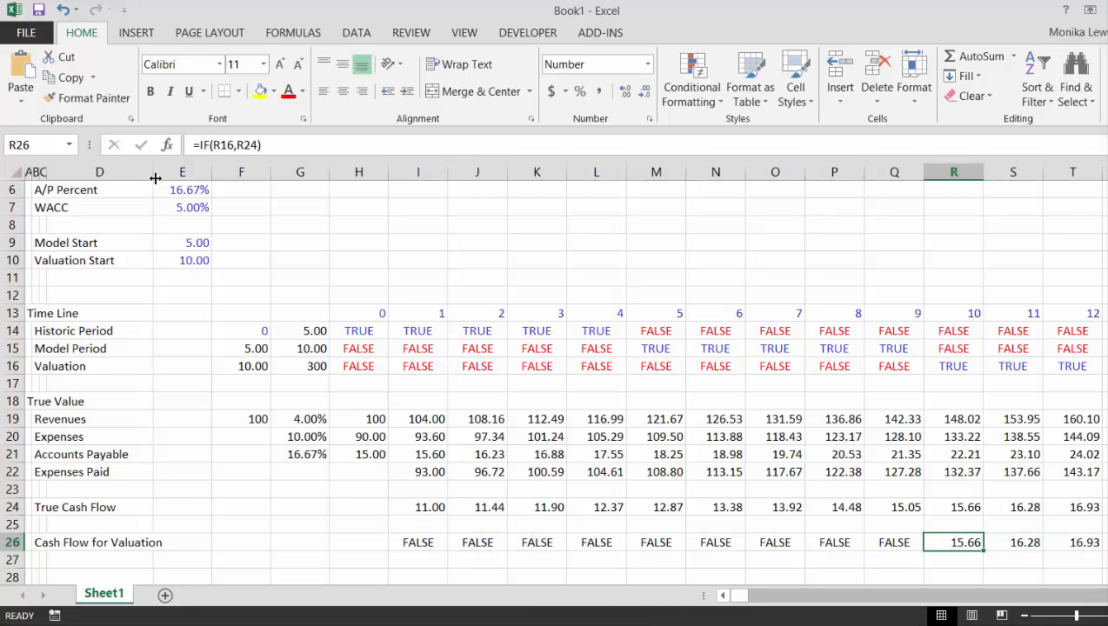
key(Left)
key(Left)
key(Left)
key(Left)
key(Left)
key(Left)
key(Left)
key(Left)
key(Left)
key(Left)
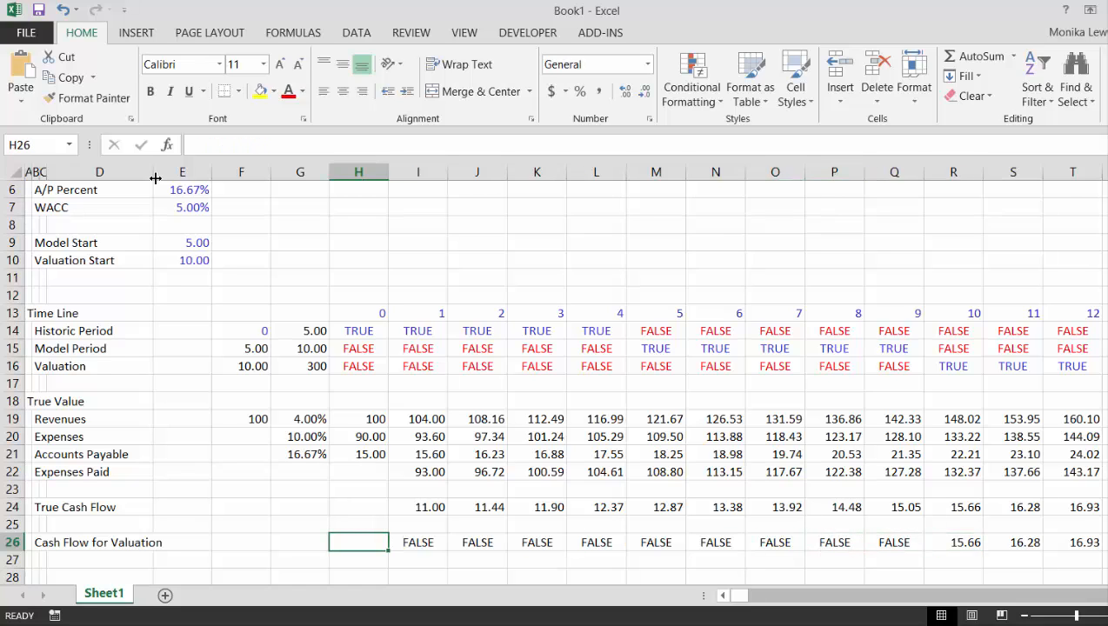
key(Right)
key(Right)
key(Right)
key(Right)
key(Right)
key(Right)
key(Right)
key(Right)
key(Right)
key(Right)
key(Right)
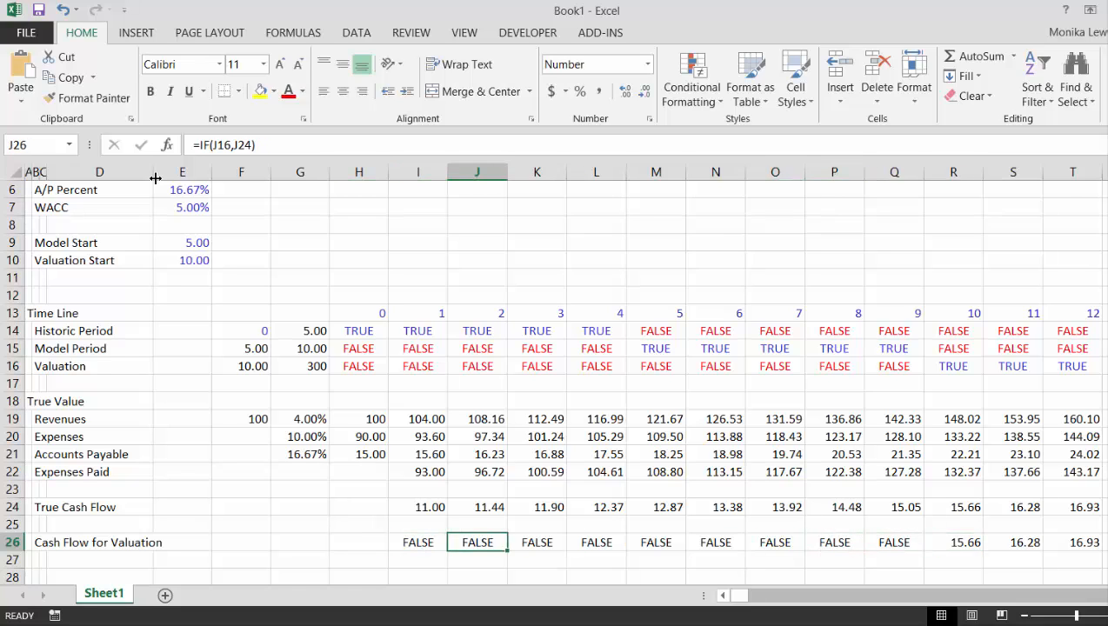
key(Left)
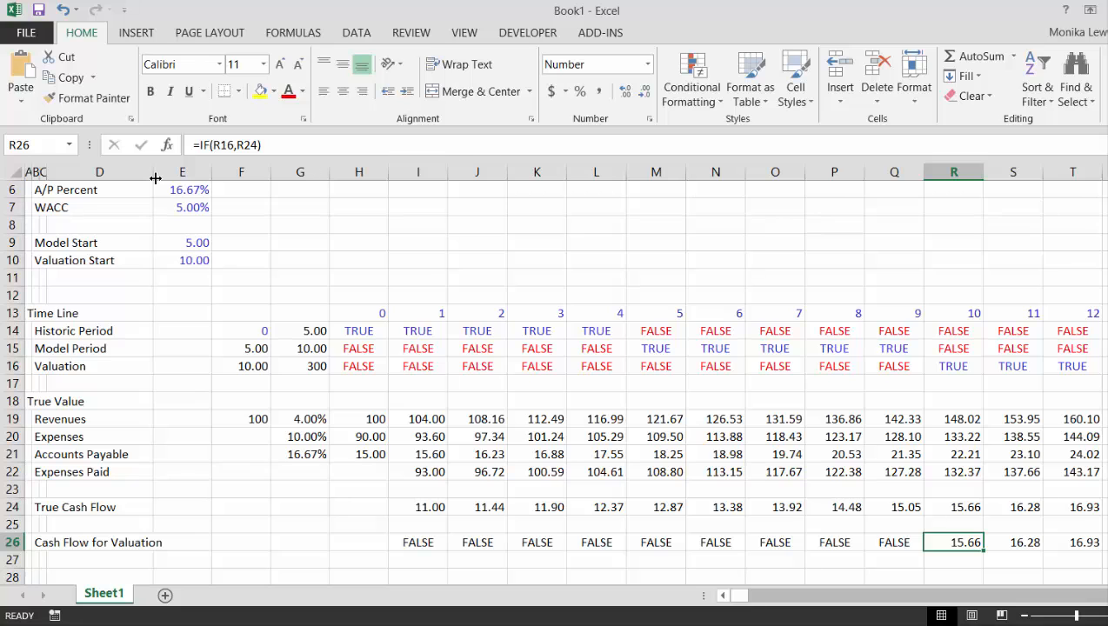
Step: Enter the label "Valuation" in B28, leaving one blank row below Cash Flow for Valuation
key(Down)
key(Down)
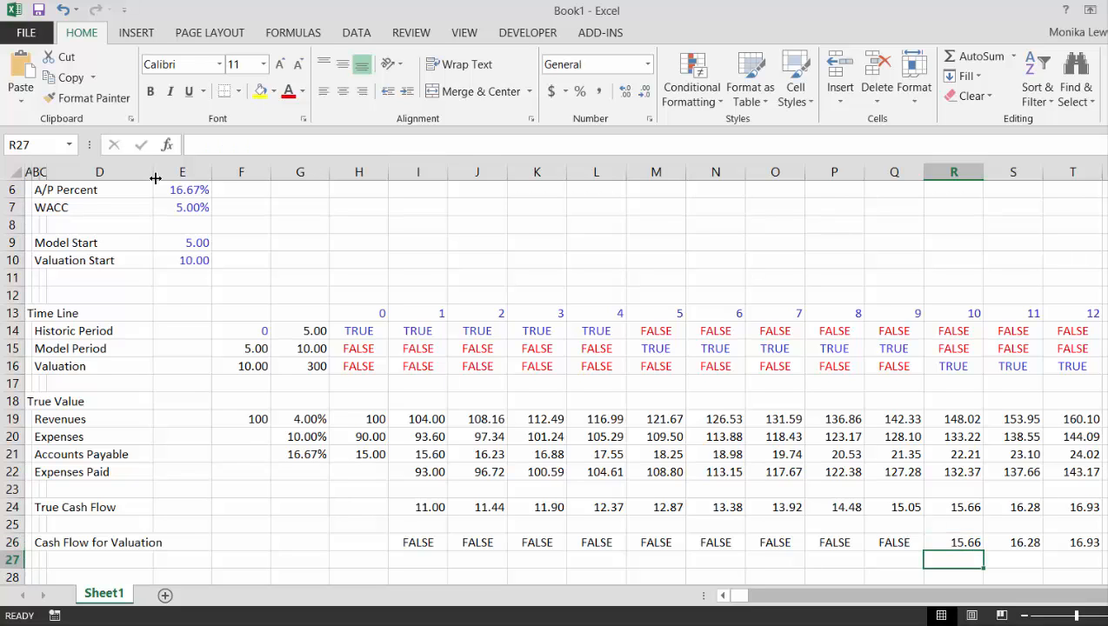
key(Left)
key(Left)
key(Left)
key(Left)
key(Left)
key(Left)
key(Left)
key(Left)
key(Left)
key(Left)
key(Left)
key(Left)
key(Left)
key(Left)
key(Left)
key(Left)
key(Left)
key(Right)
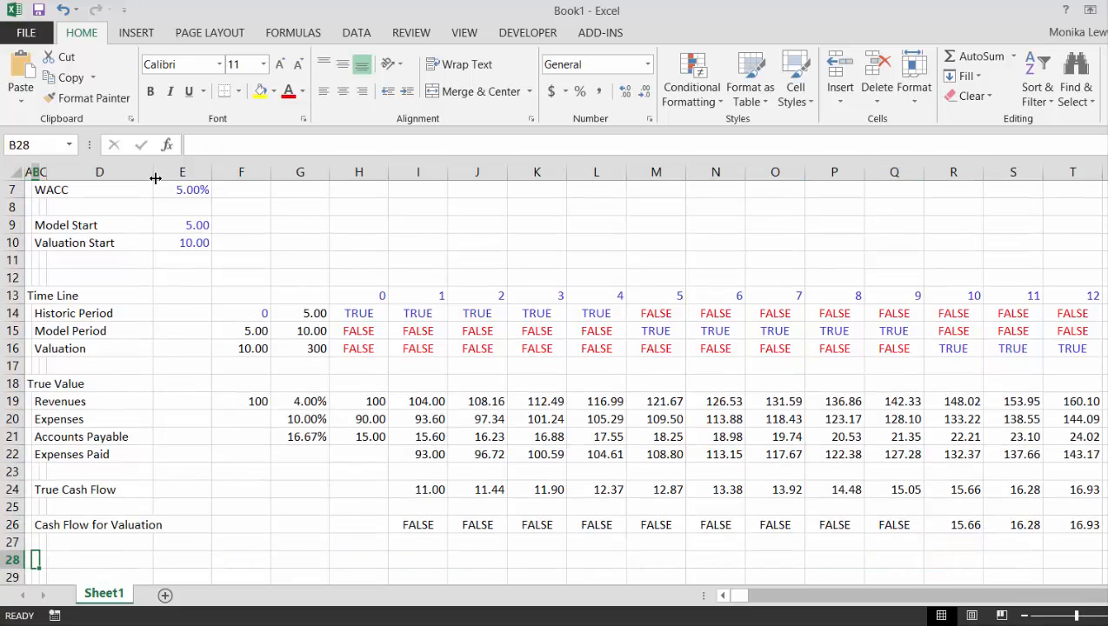
text(Valuation)
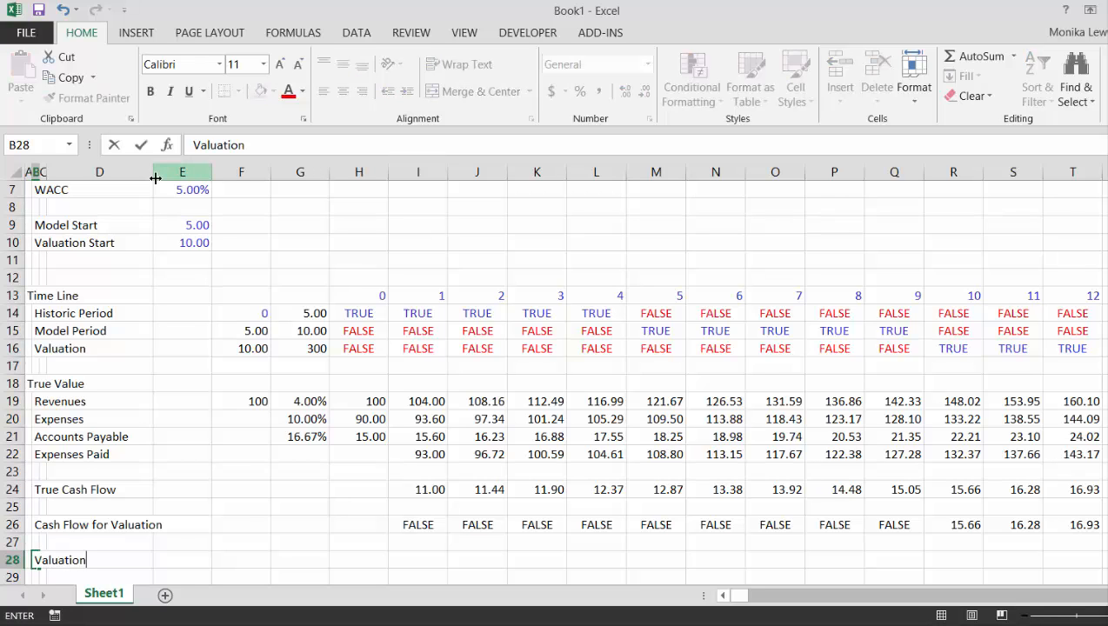
key(Return)
Step: Calculate the Valuation in E28 as the NPV of all of row 26 at the WACC in E7, formatted as a two-decimal number
key(Up)
key(Right)
key(Right)
key(Right)
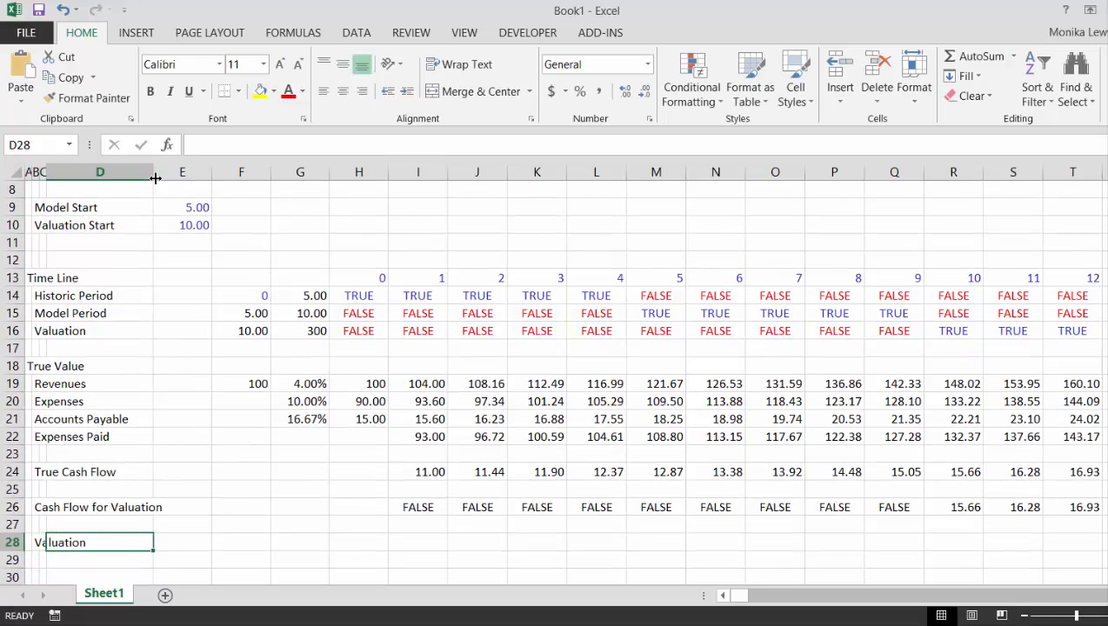
text(=npv)
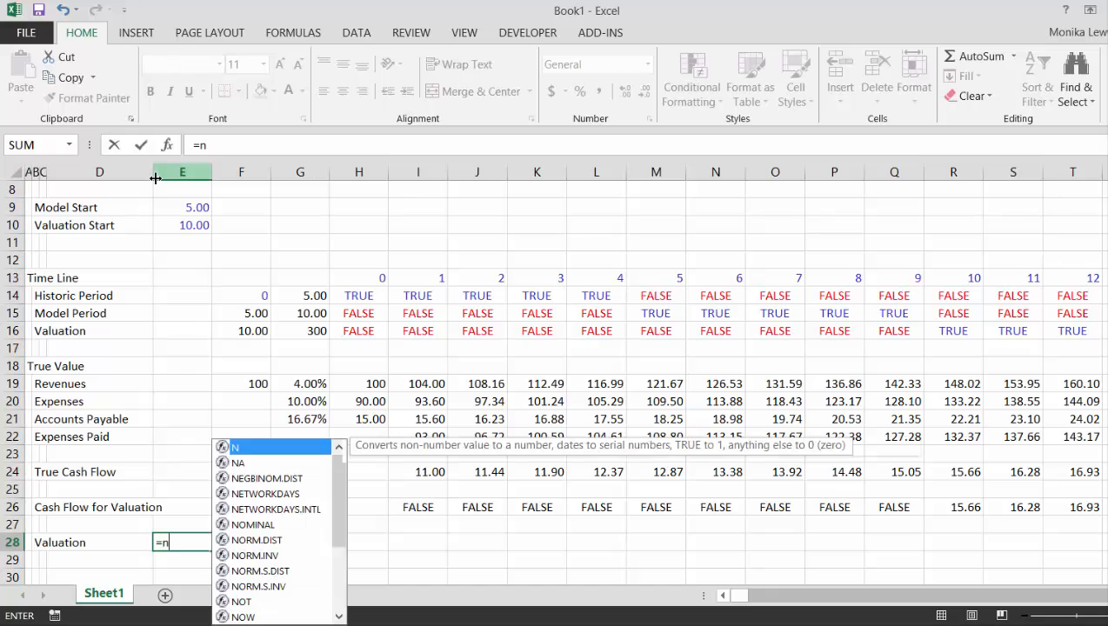
key(Tab)
key(Up)
key(Up)
key(Up)
key(Up)
key(Up)
key(Up)
key(Up)
key(Up)
key(Up)
key(Up)
key(Up)
key(Up)
key(Up)
key(Up)
key(Up)
key(Up)
key(Up)
key(Up)
key(Up)
key(Up)
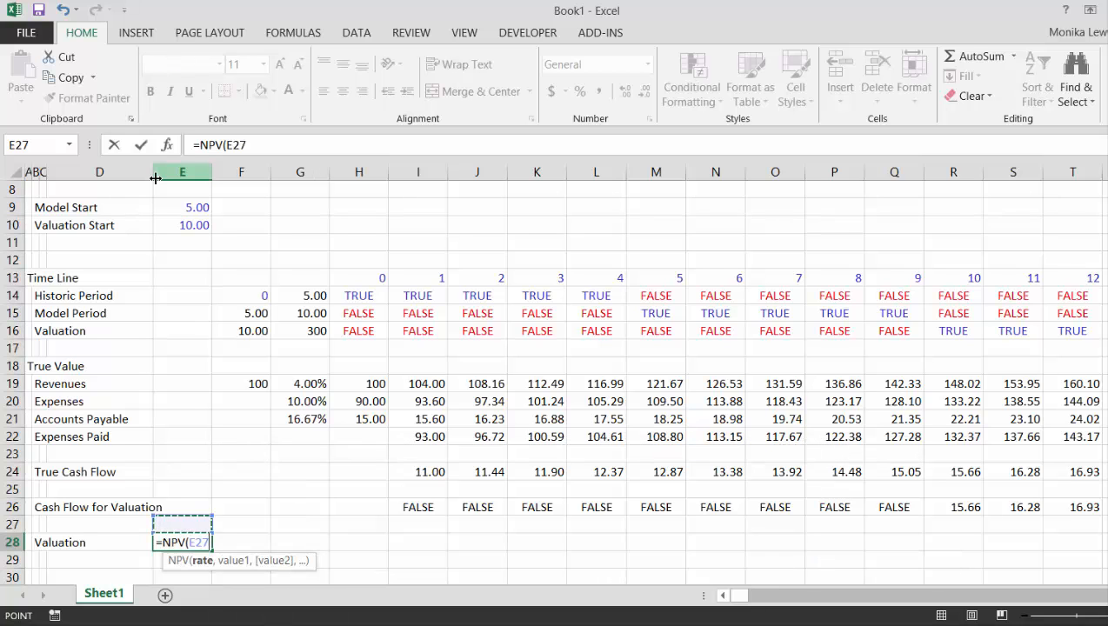
key(Up)
key(Up)
key(Up)
key(Up)
key(Up)
key(Down)
key(Down)
key(Down)
key(Down)
key(Down)
key(Down)
key(Down)
key(Down)
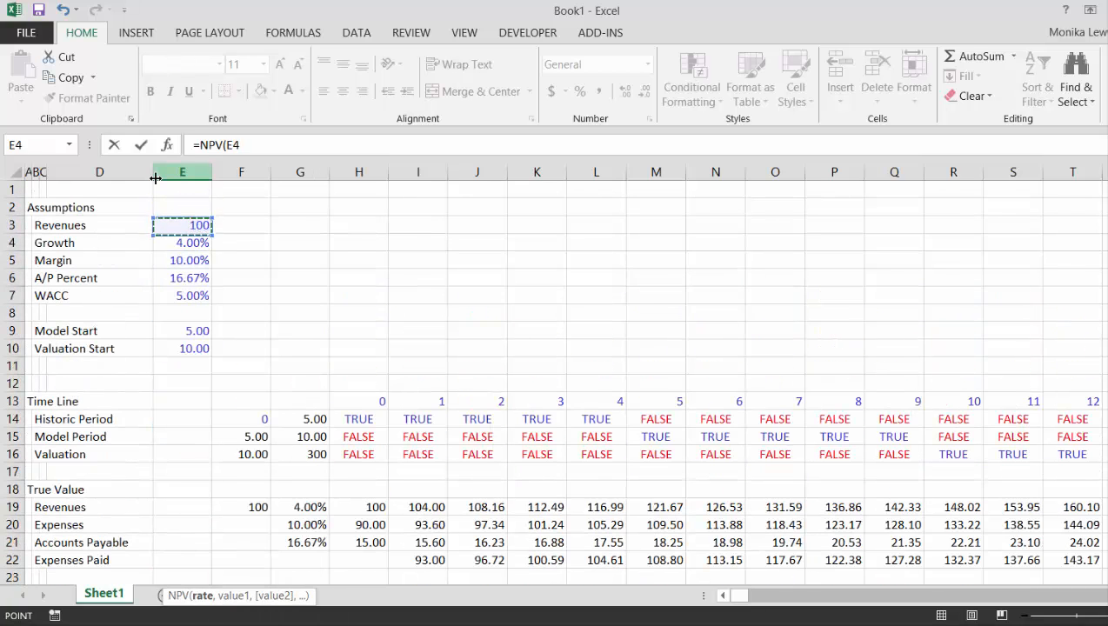
key(Down)
key(Up)
key(Up)
key(Up)
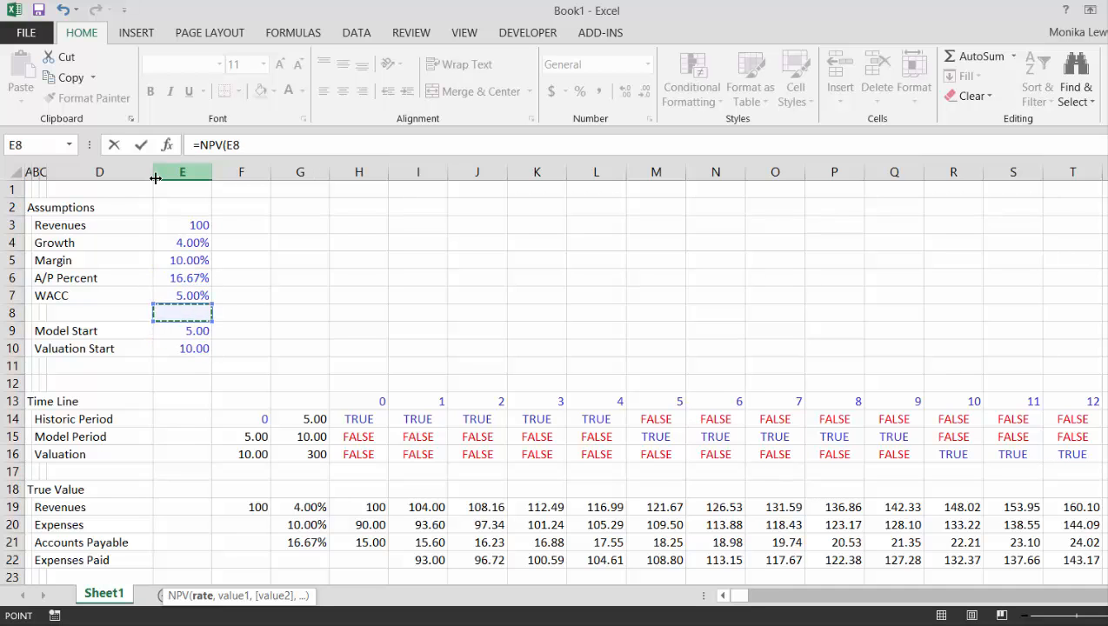
text(,)
key(Up)
key(Up)
key(Up)
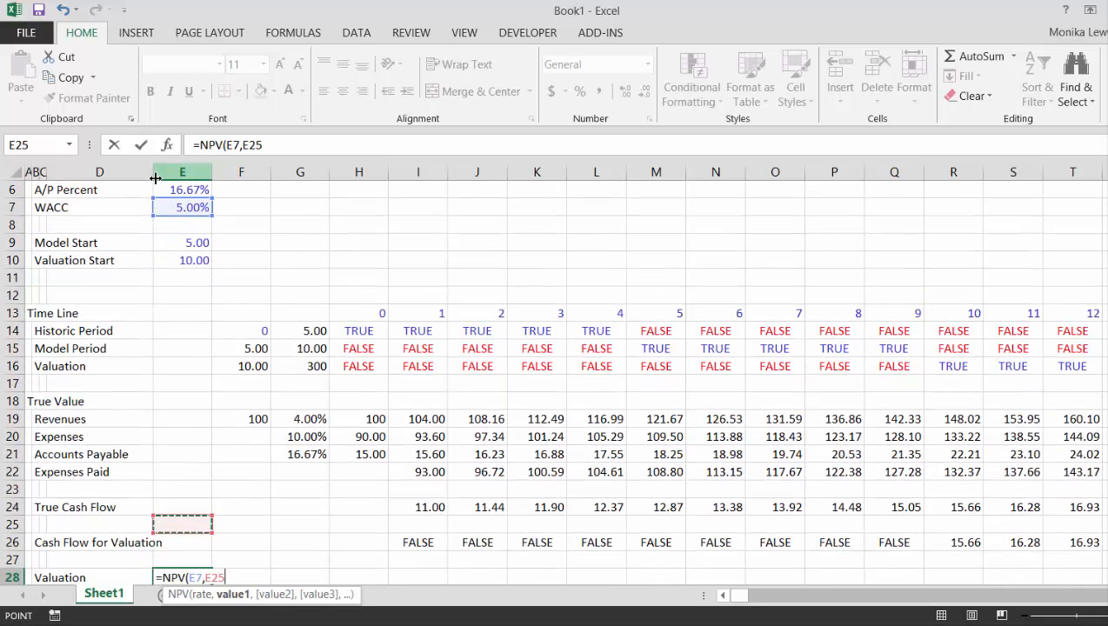
key(Down)
key(shift+space)
key(Return)
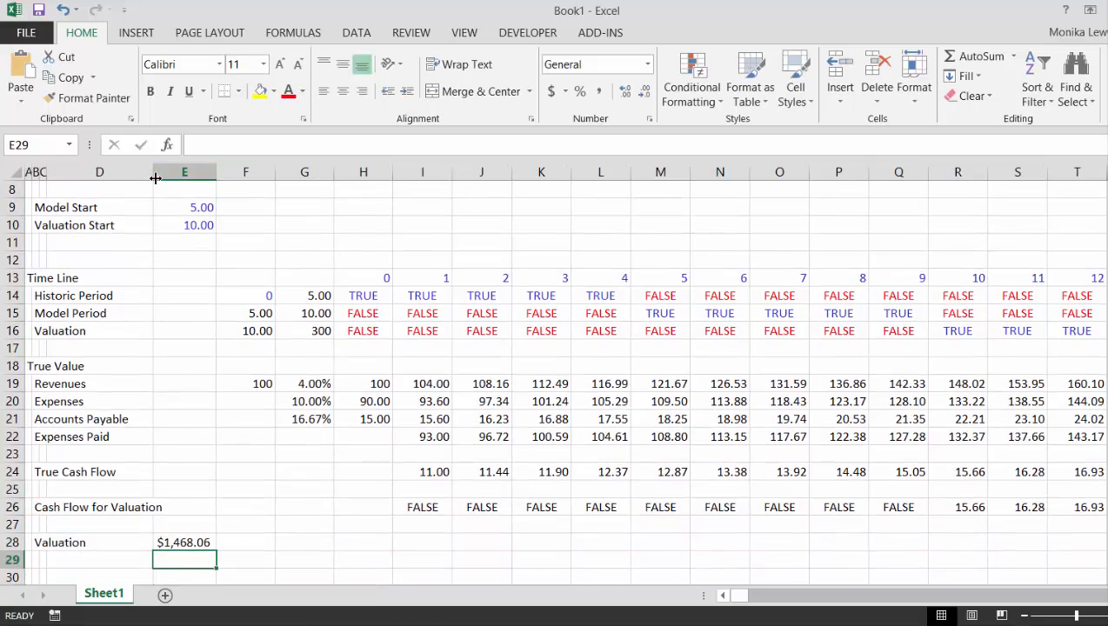
key(Up)
key(ctrl+shift+1)
Step: Enter the heading "Valuation with A/P as Debt" in A30 and widen column D so the heading fits
key(Down)
key(Down)
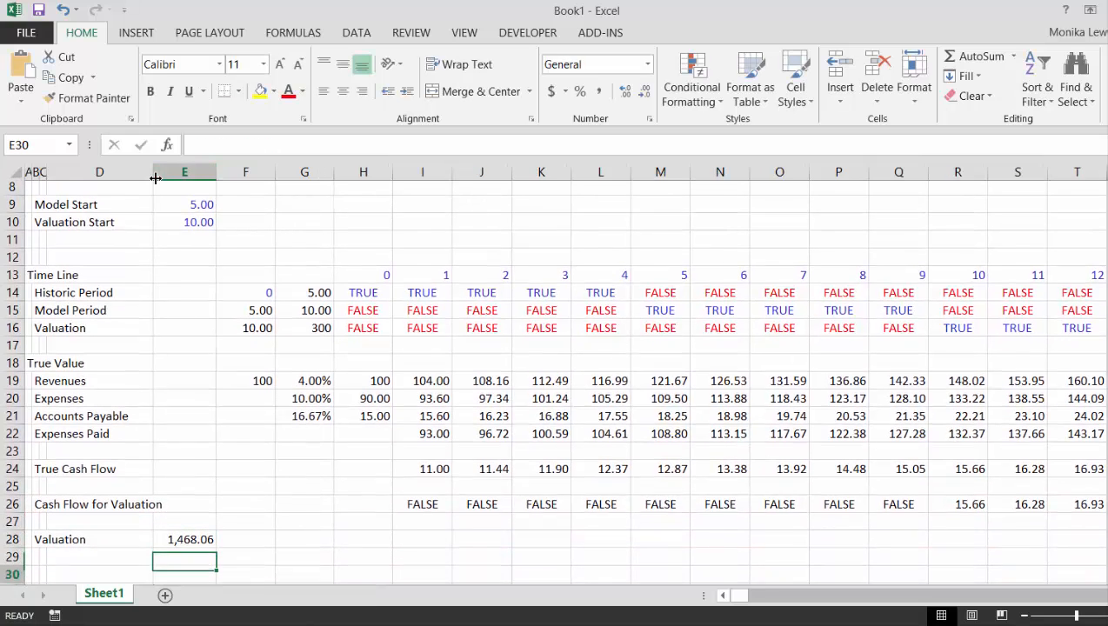
key(Up)
key(Left)
key(Home)
key(Down)
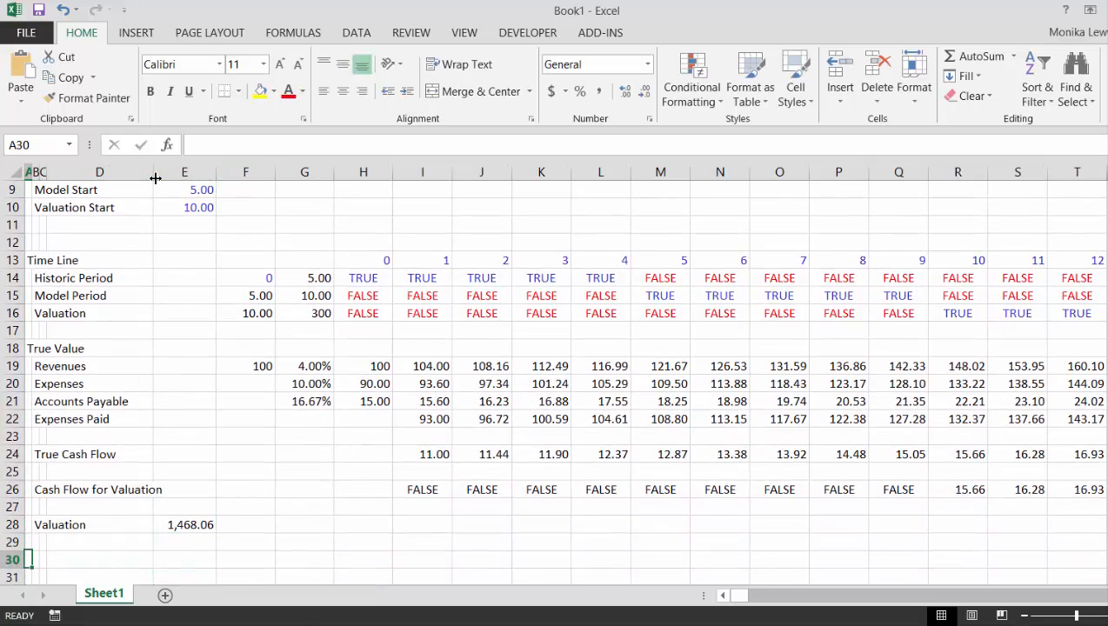
key(Down)
key(Down)
key(Up)
key(Up)
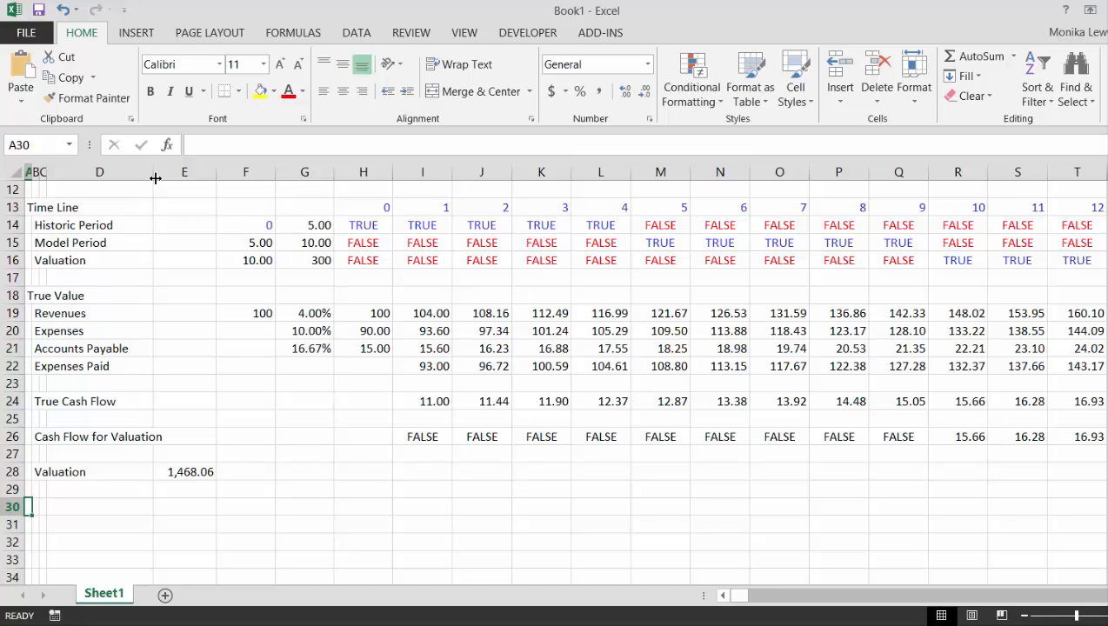
key(Up)
key(Down)
text(Valuat)
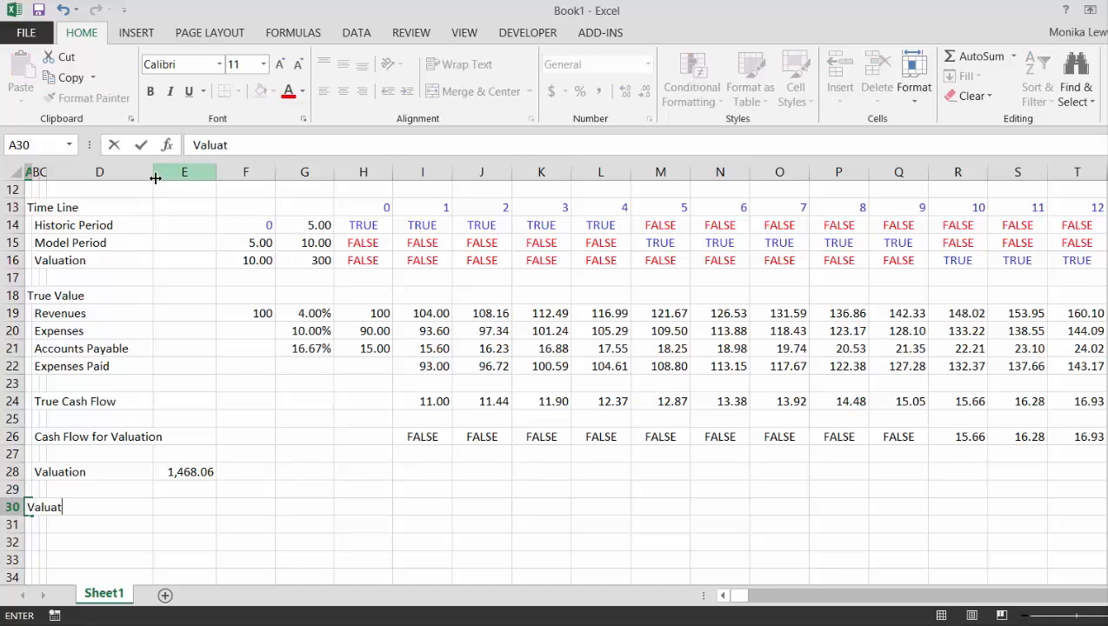
text(ion with )
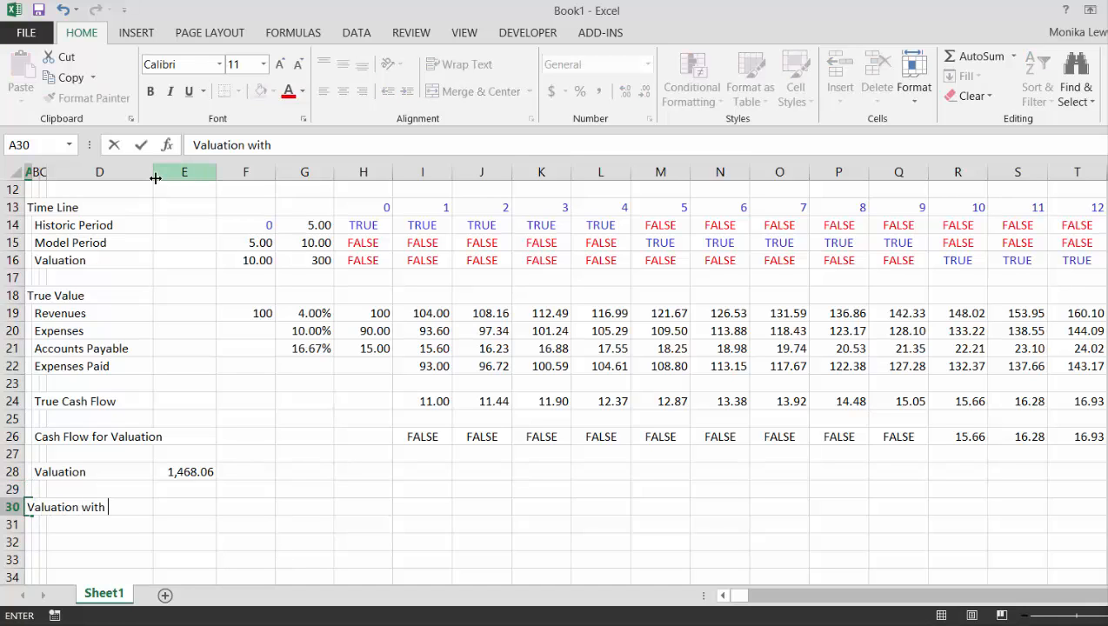
text(A/P as Debt)
key(Return)
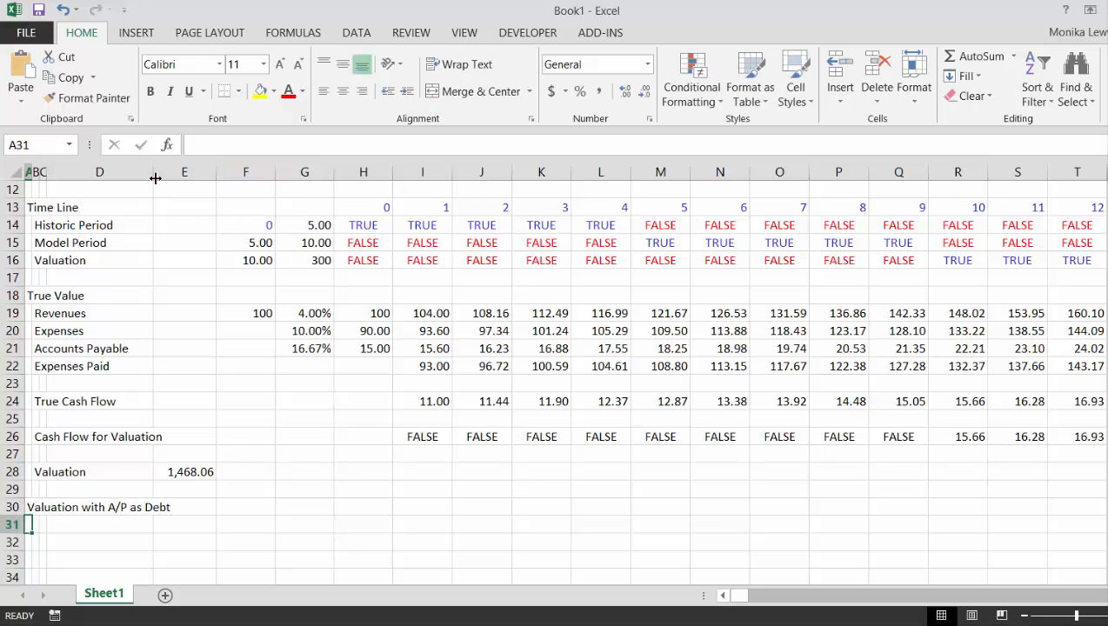
drag(155, 178, 196, 178)
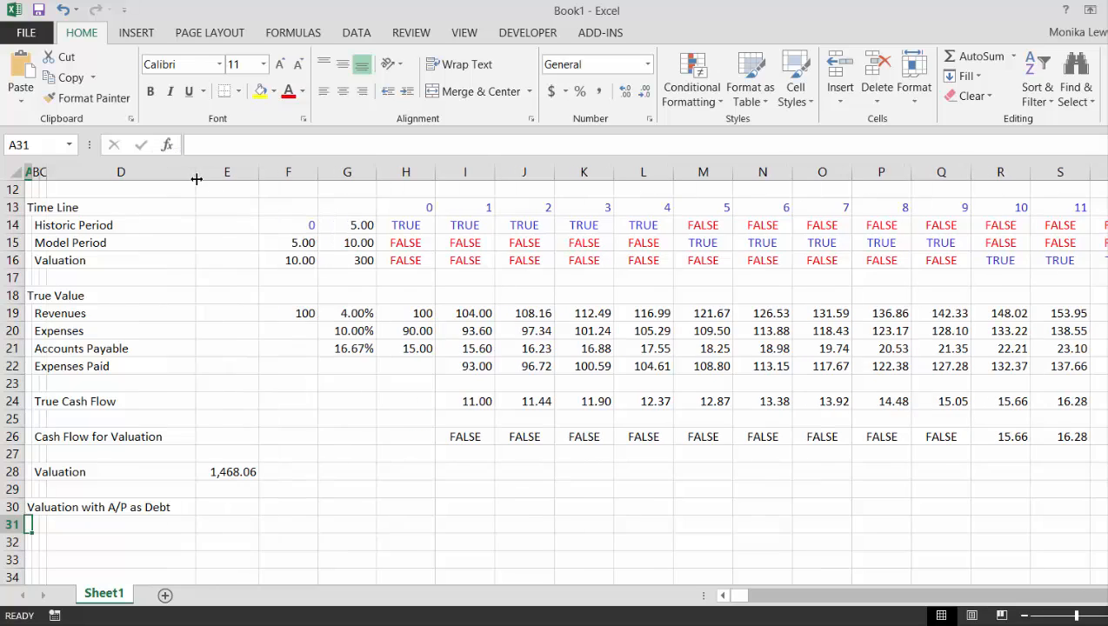
Step: Examine the timeline columns along row 31, from the historic and model periods into the valuation period
key(Right)
key(Right)
key(Right)
key(Right)
key(Right)
key(Right)
key(Right)
key(Right)
key(Right)
key(Right)
key(Right)
key(Right)
key(Right)
key(Right)
key(Right)
key(Right)
key(Right)
key(Left)
key(Left)
key(Left)
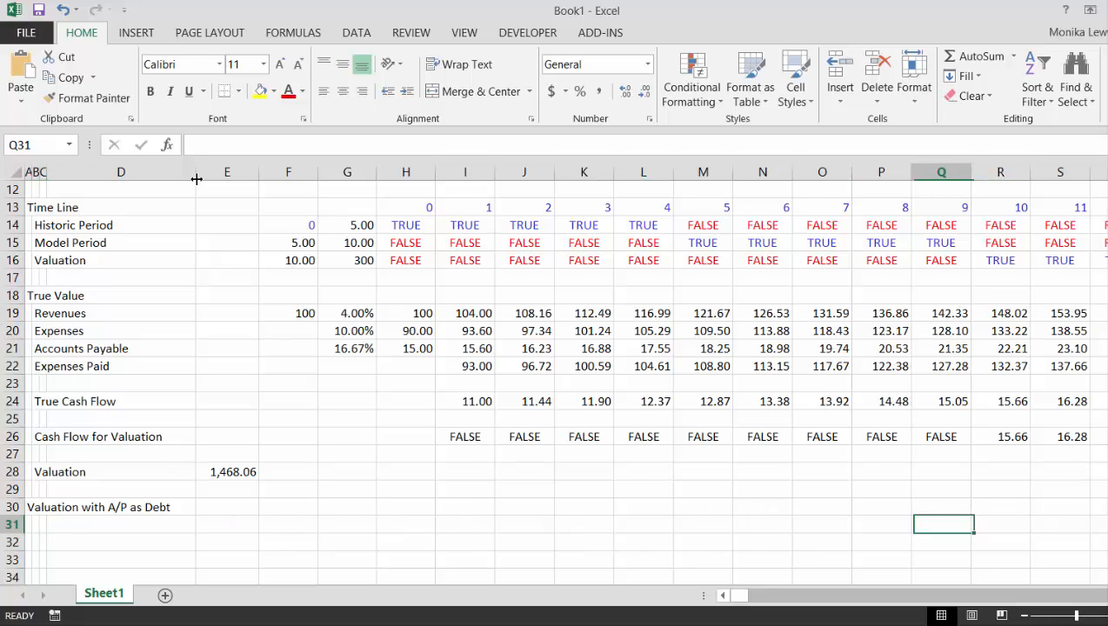
key(Left)
key(Left)
key(Left)
key(Left)
key(Left)
key(Left)
key(Left)
key(Left)
key(Left)
key(Left)
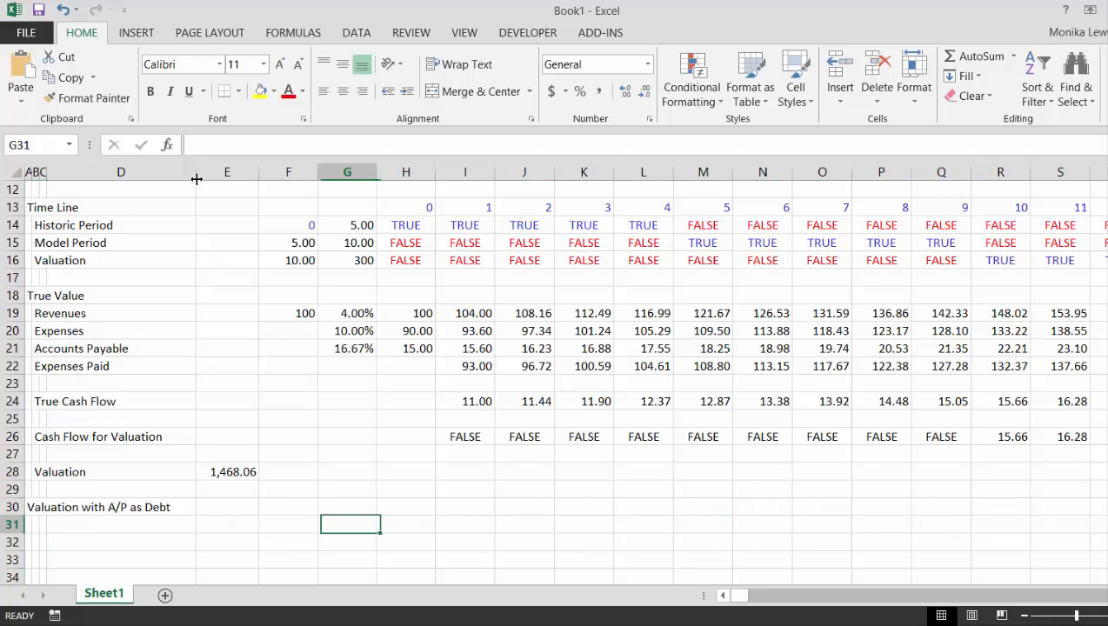
key(Left)
key(Left)
key(Left)
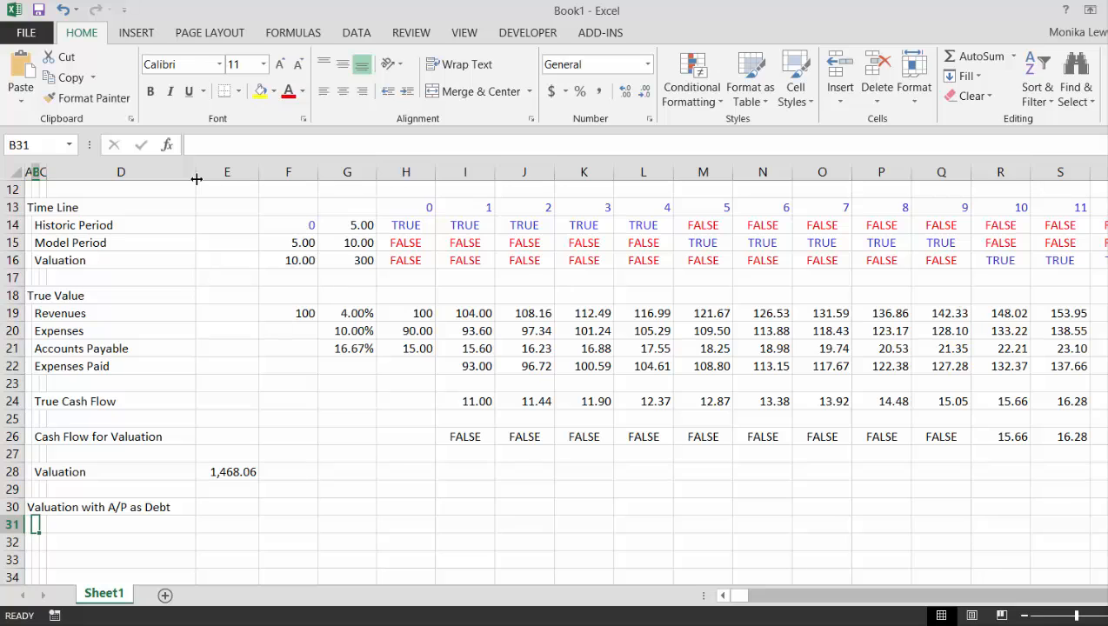
Step: Enter the label "EBITDA" in C31 under the Valuation with A/P as Debt heading
key(Right)
text(EBITDA)
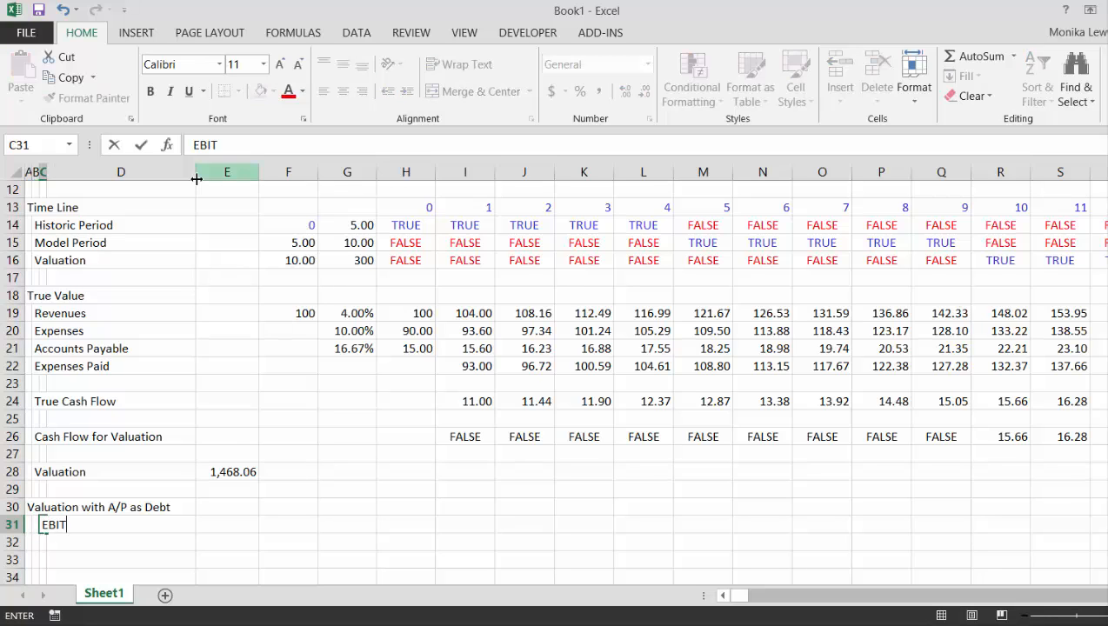
key(Return)
Step: Calculate EBITDA in H31 as revenues less expenses with =H19-H20
key(Up)
key(Right)
key(Right)
key(Right)
key(Right)
key(Right)
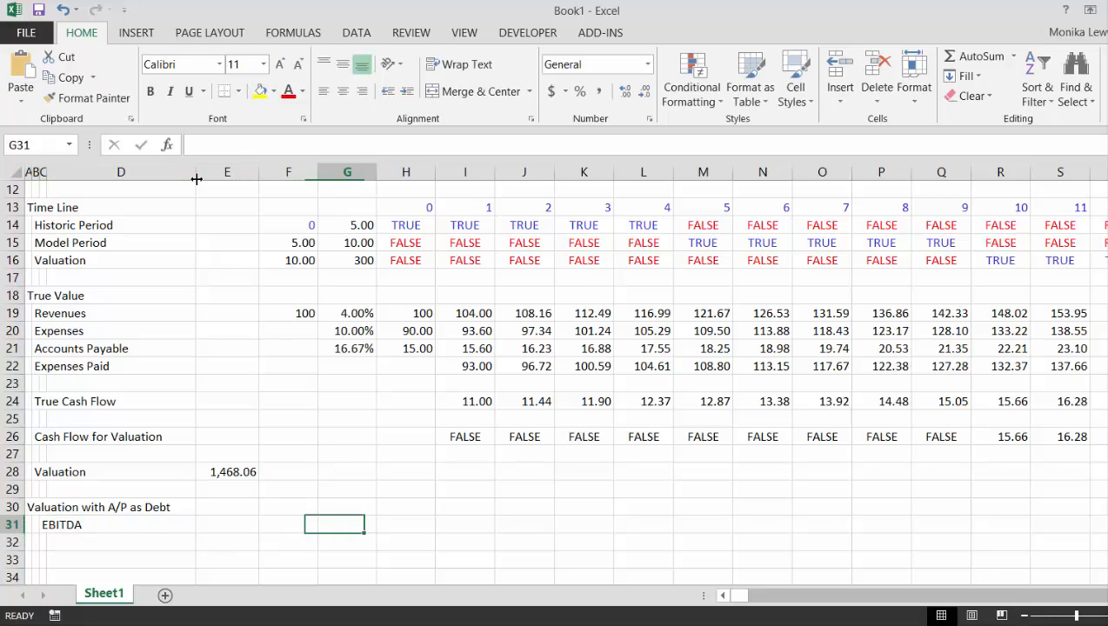
text(=)
key(Up)
key(Up)
key(Up)
key(Up)
key(Up)
key(Up)
key(Up)
key(Up)
key(Up)
key(Up)
key(Up)
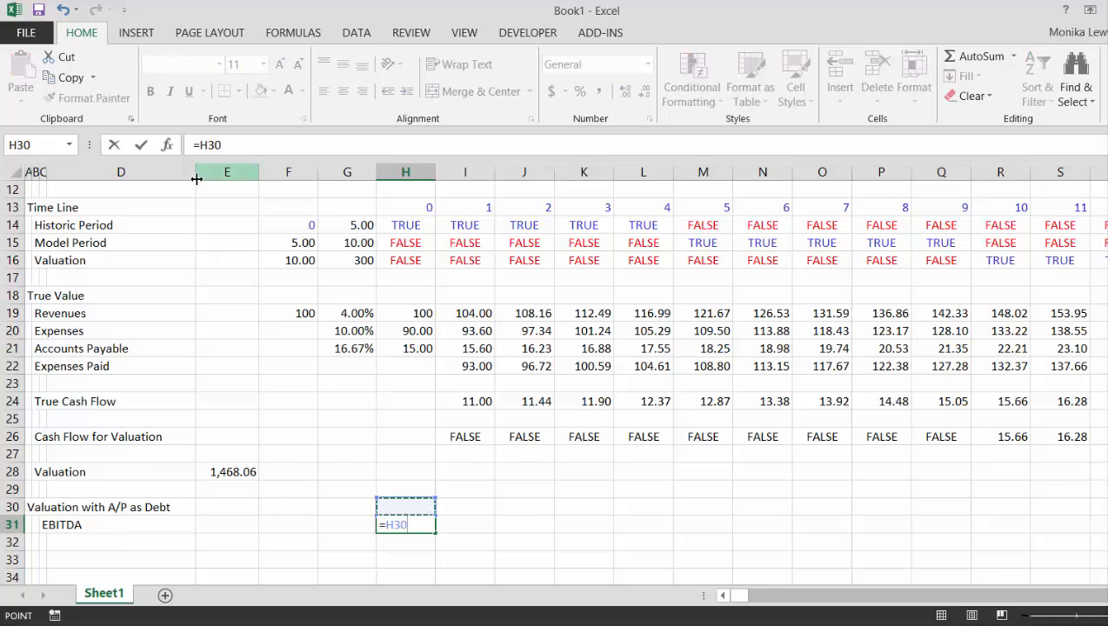
text(-)
key(Up)
key(Up)
key(Up)
key(Up)
key(Up)
key(Up)
key(Up)
key(Up)
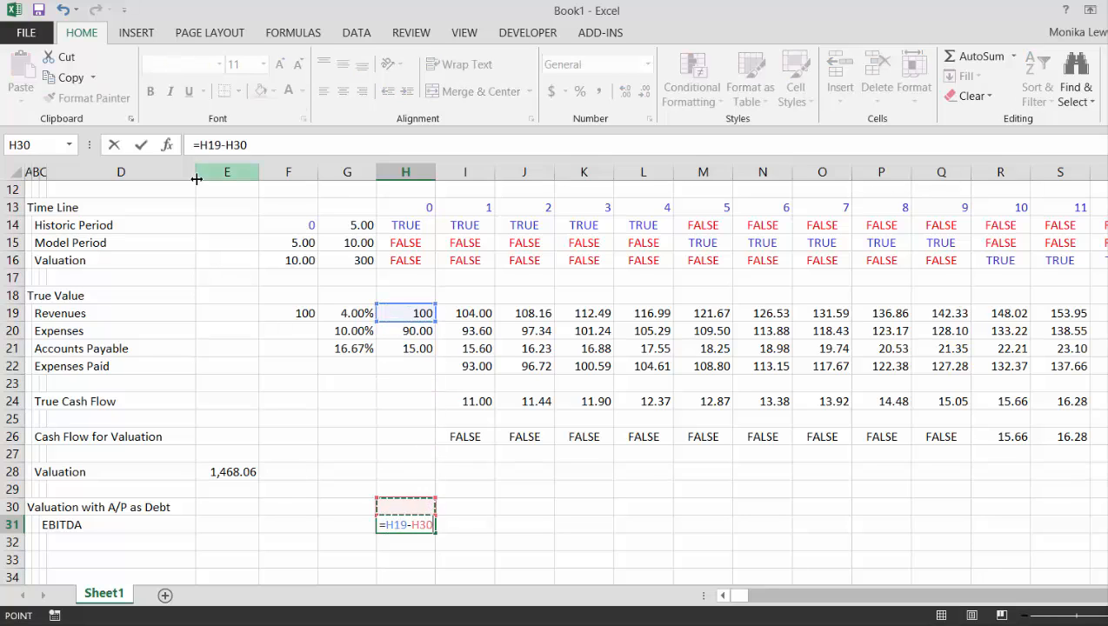
key(Up)
key(Up)
key(Up)
key(ctrl+Return)
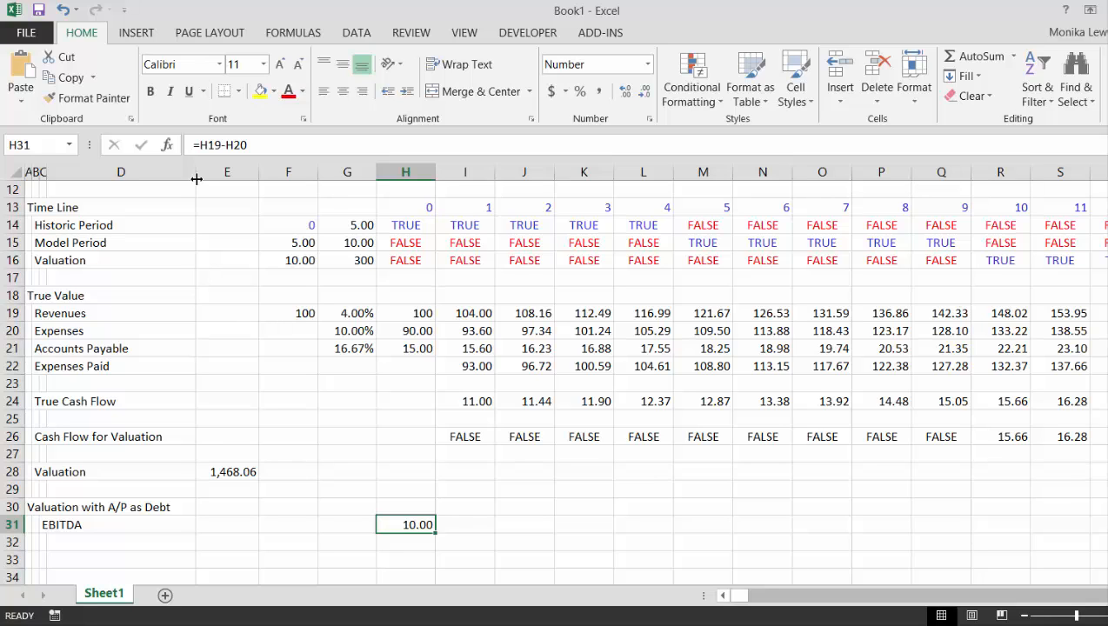
Step: Change the EBITDA formula in H31 to =(H19-H20)*(H14+H15) and fill it along the timeline
key(F2)
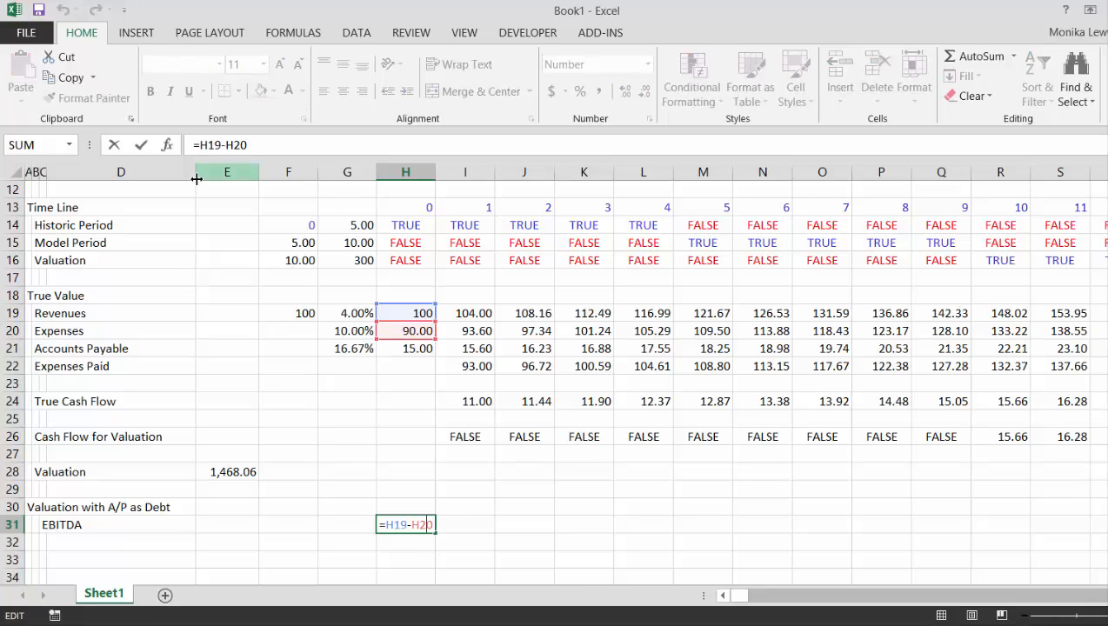
key(ctrl+Left)
key(ctrl+Left)
text(()
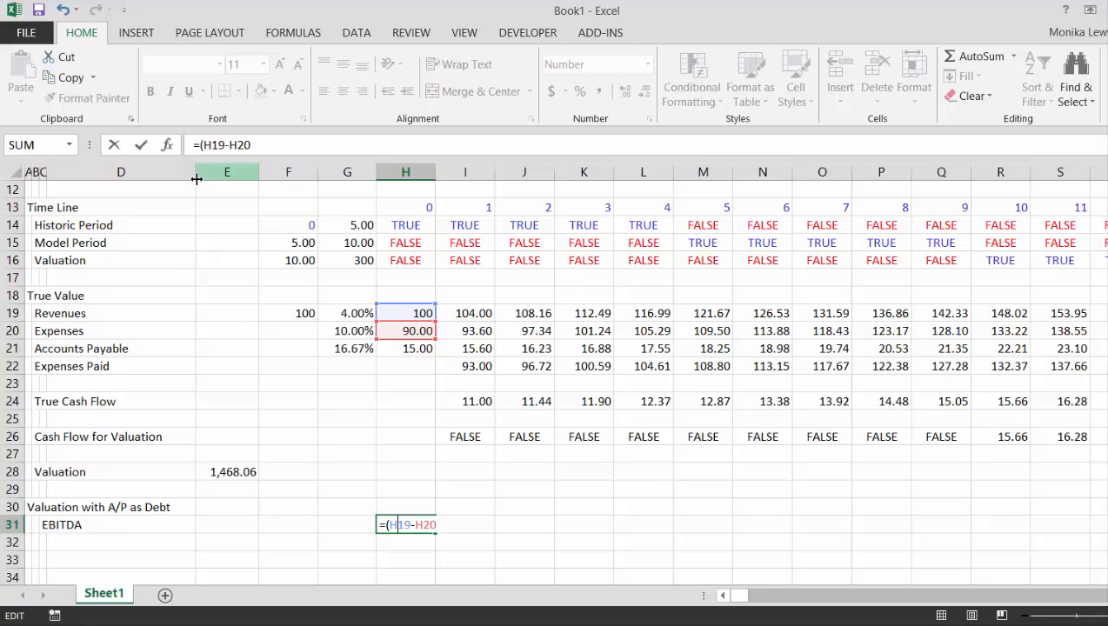
key(End)
text()*()
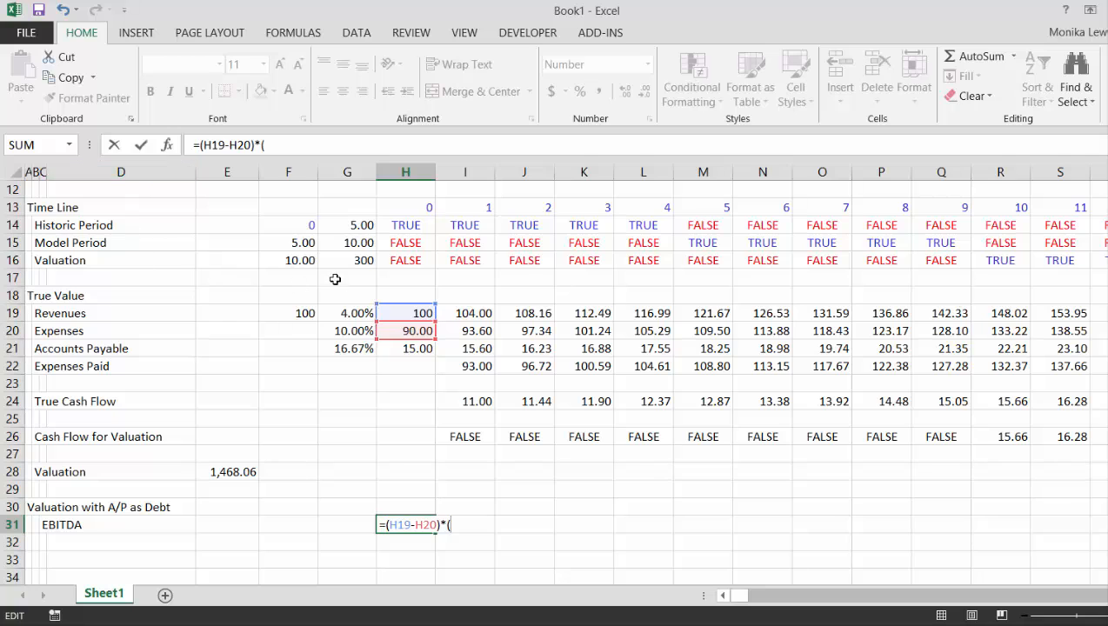
click(401, 222)
text(+)
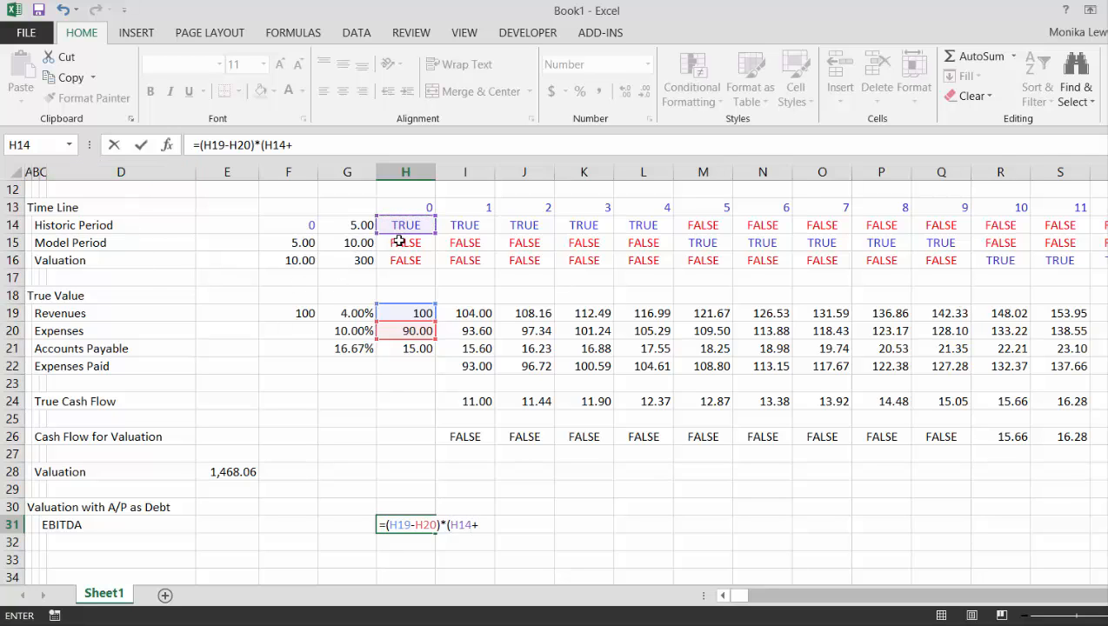
click(402, 242)
text(_)
key(Return)
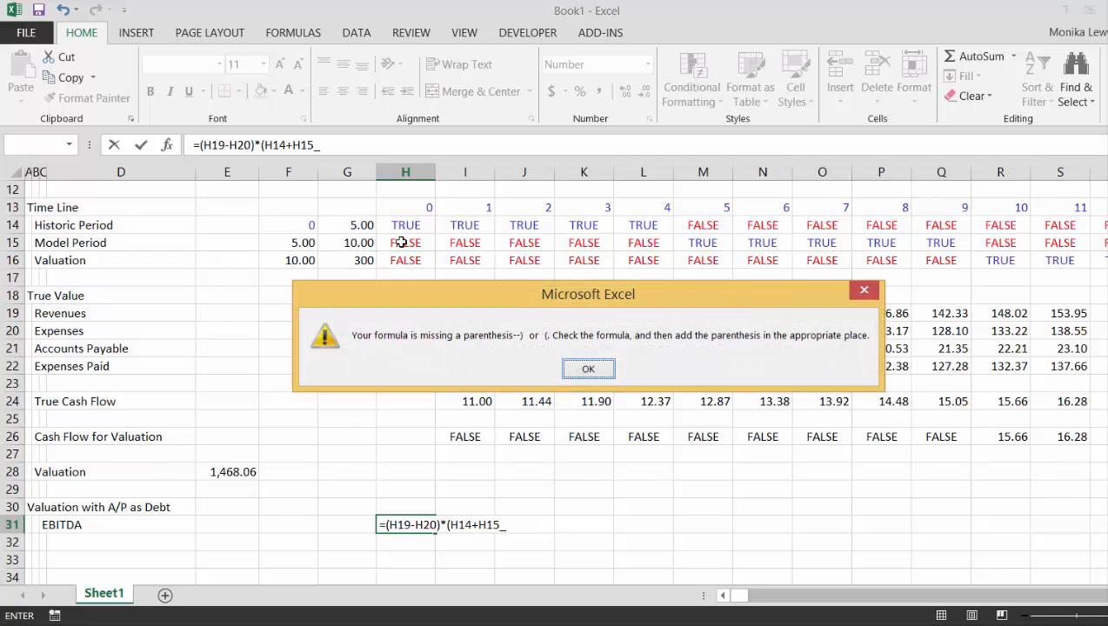
key(Return)
key(End)
key(BackSpace)
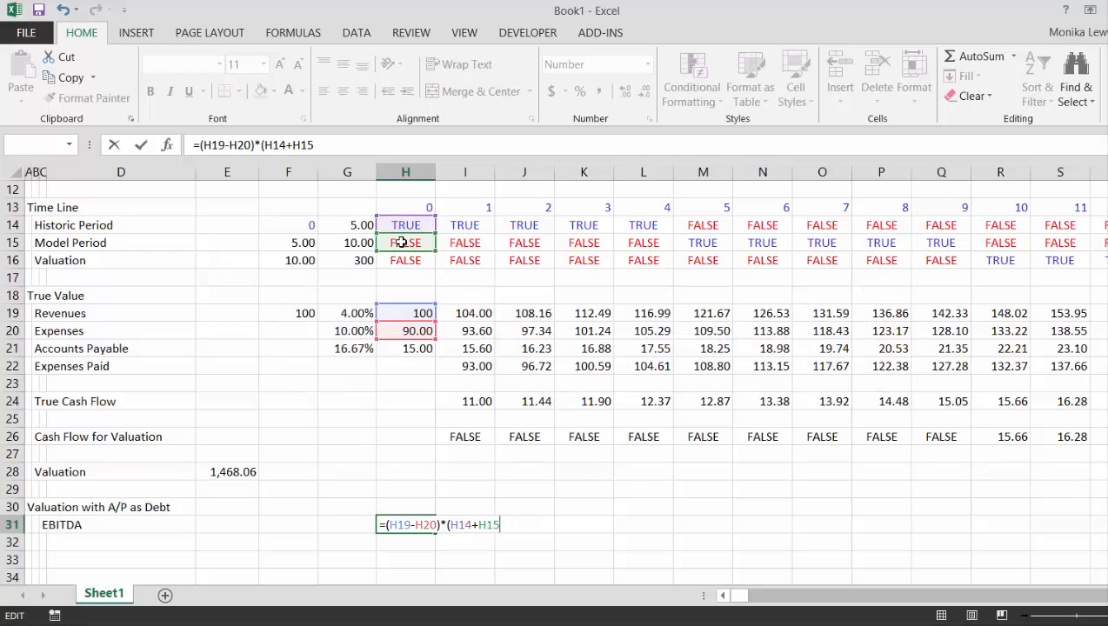
text())
key(Return)
key(Up)
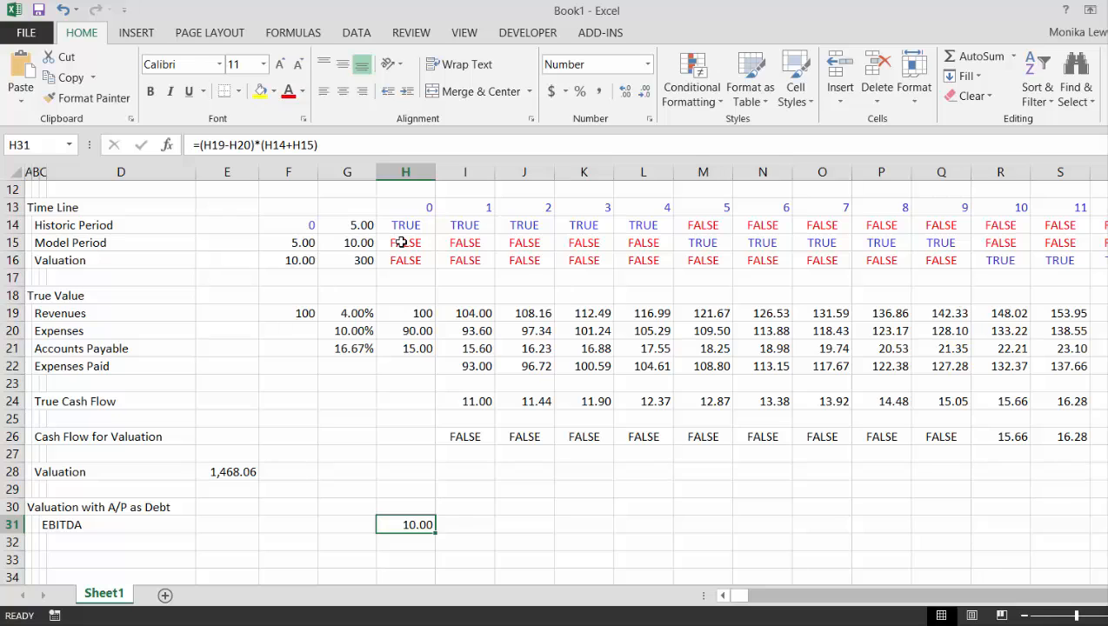
key(ctrl+shift+r)
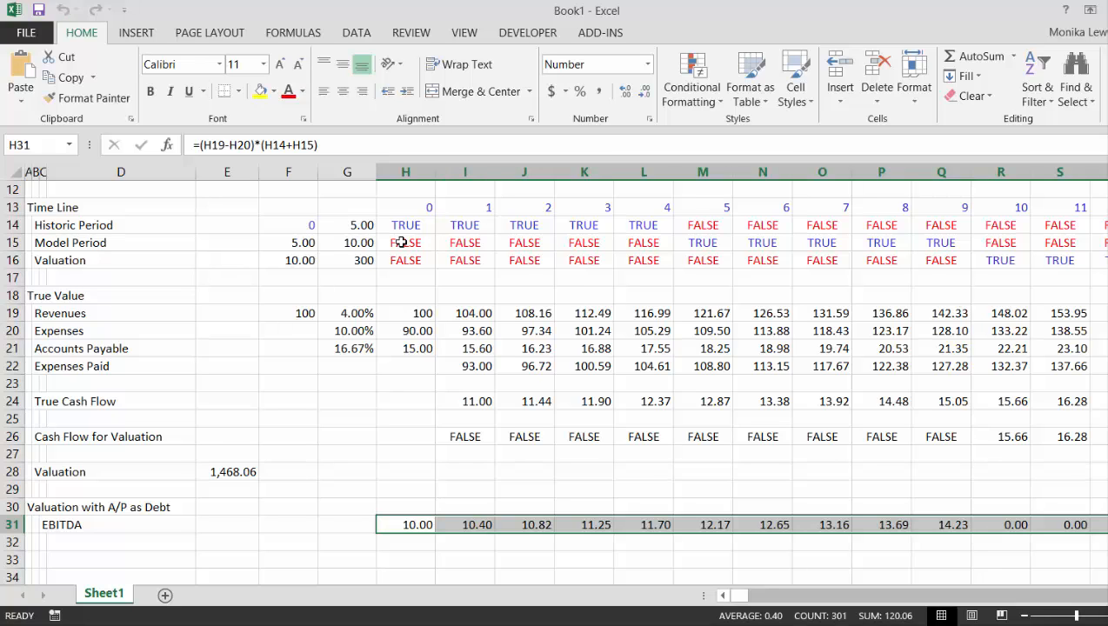
Step: Replace the EBITDA formula in H31 with =IF(H15,H19-H20) and fill it along the timeline
key(Down)
key(Left)
key(Left)
key(Left)
key(Left)
key(Left)
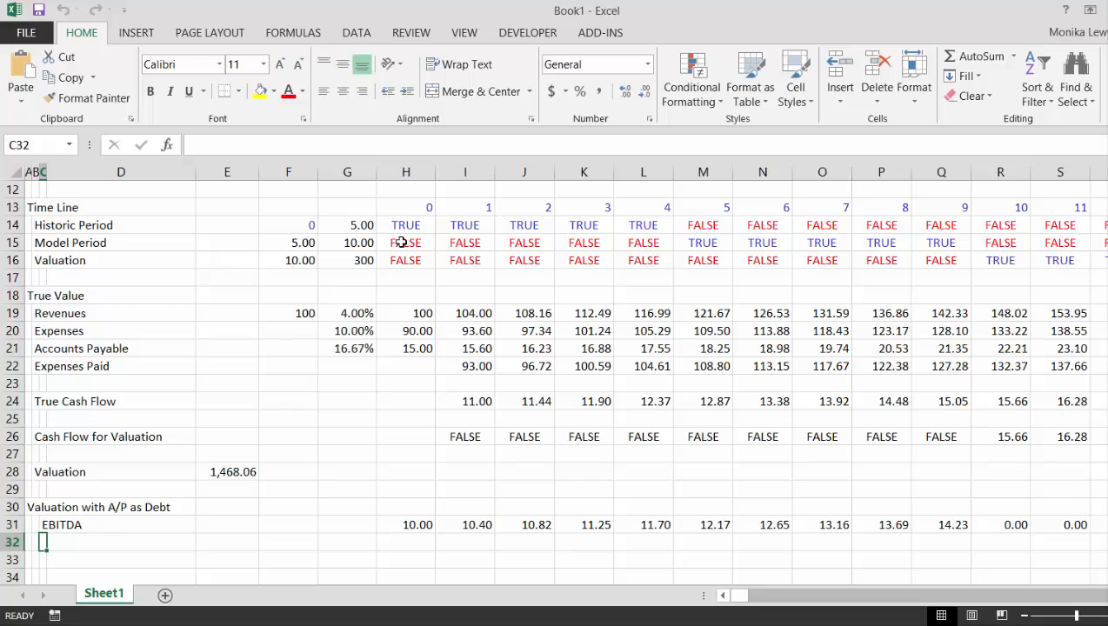
key(Up)
key(Right)
key(Right)
key(Right)
key(Right)
key(Right)
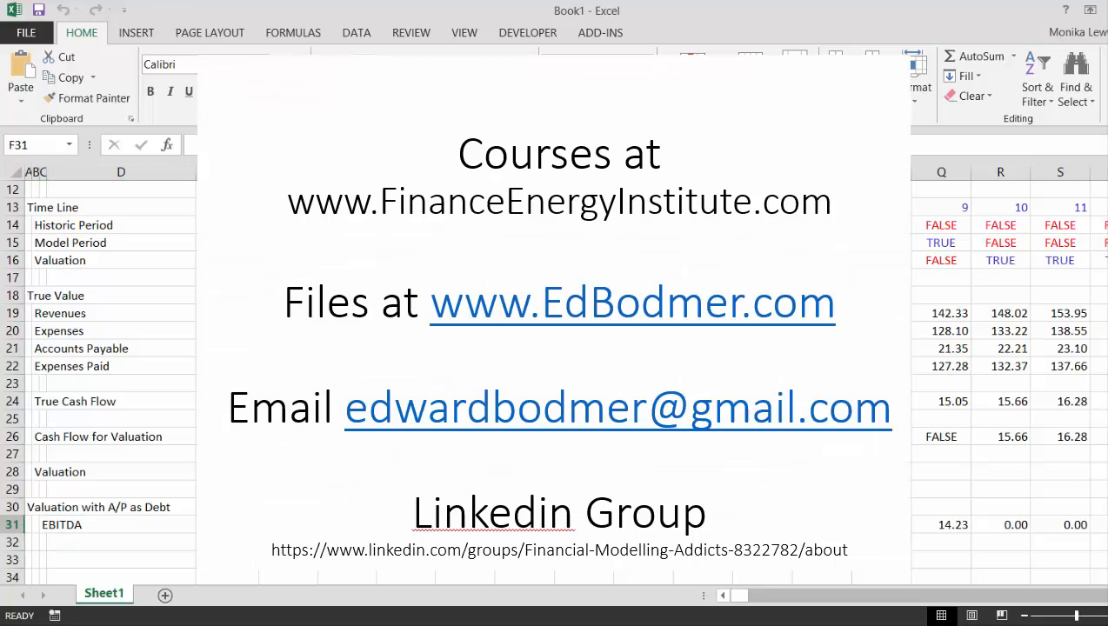
text(=)
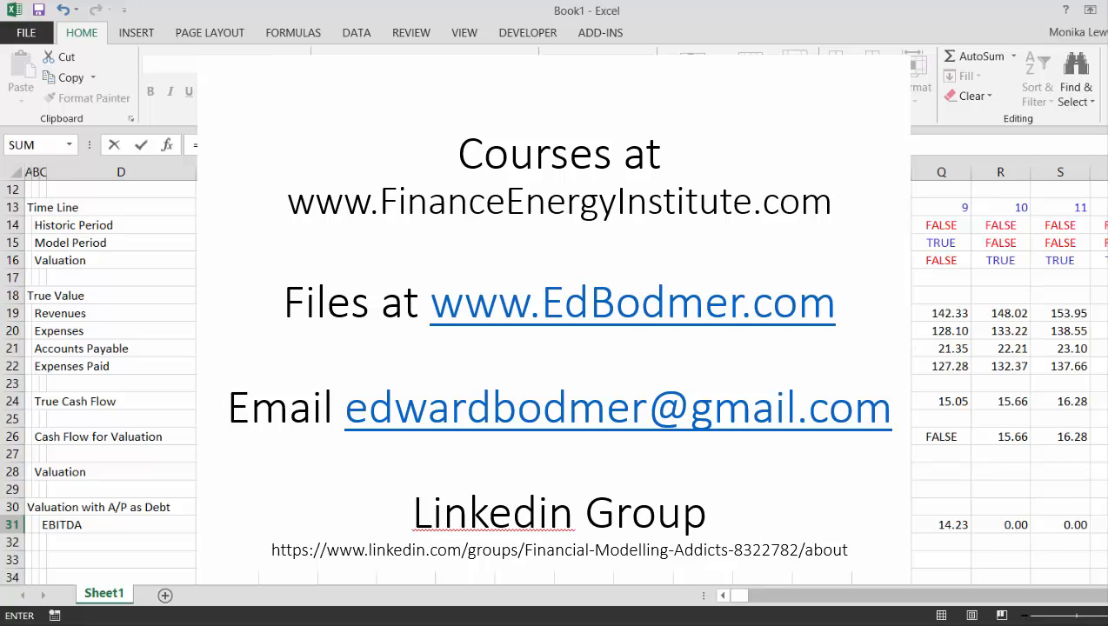
text(if()
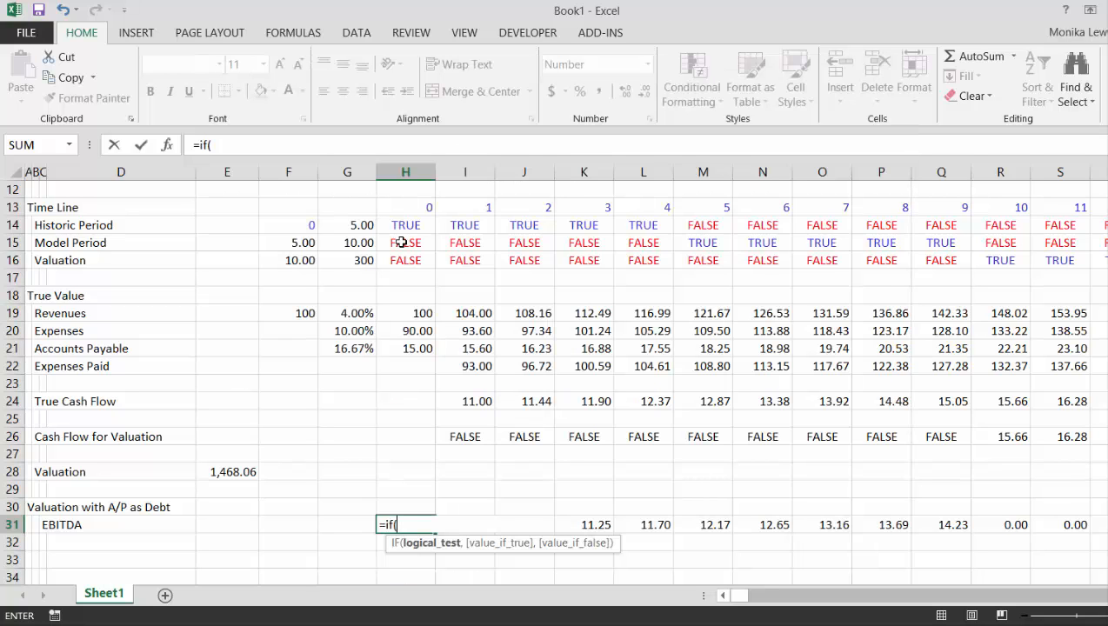
key(Up)
key(Up)
key(Up)
key(Up)
key(Up)
key(Up)
key(Up)
key(Up)
key(Up)
key(Up)
key(Up)
key(Up)
key(Up)
key(Up)
key(Up)
key(Up)
key(Up)
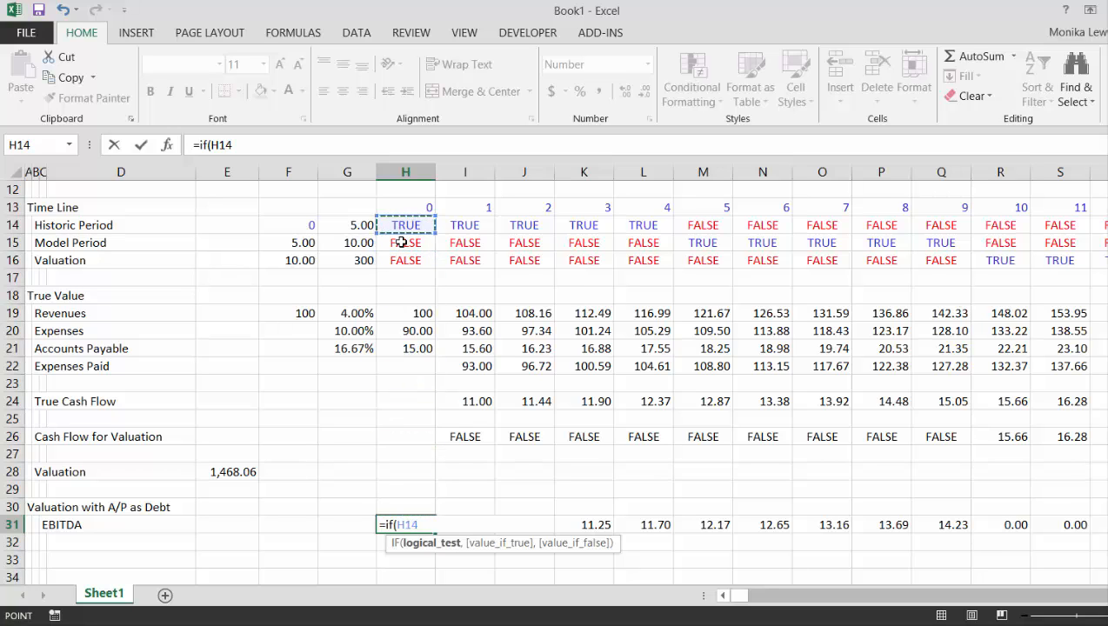
key(Down)
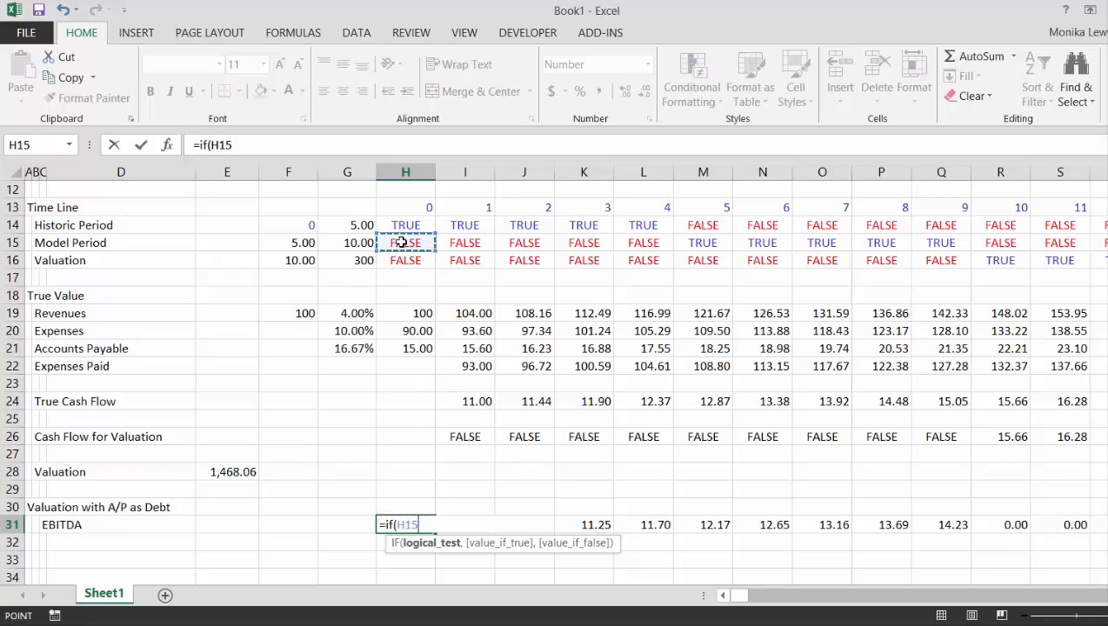
text(,)
key(Up)
key(Up)
key(Up)
key(Up)
key(Up)
key(Up)
key(Up)
key(Up)
key(Up)
key(Up)
key(Up)
key(Up)
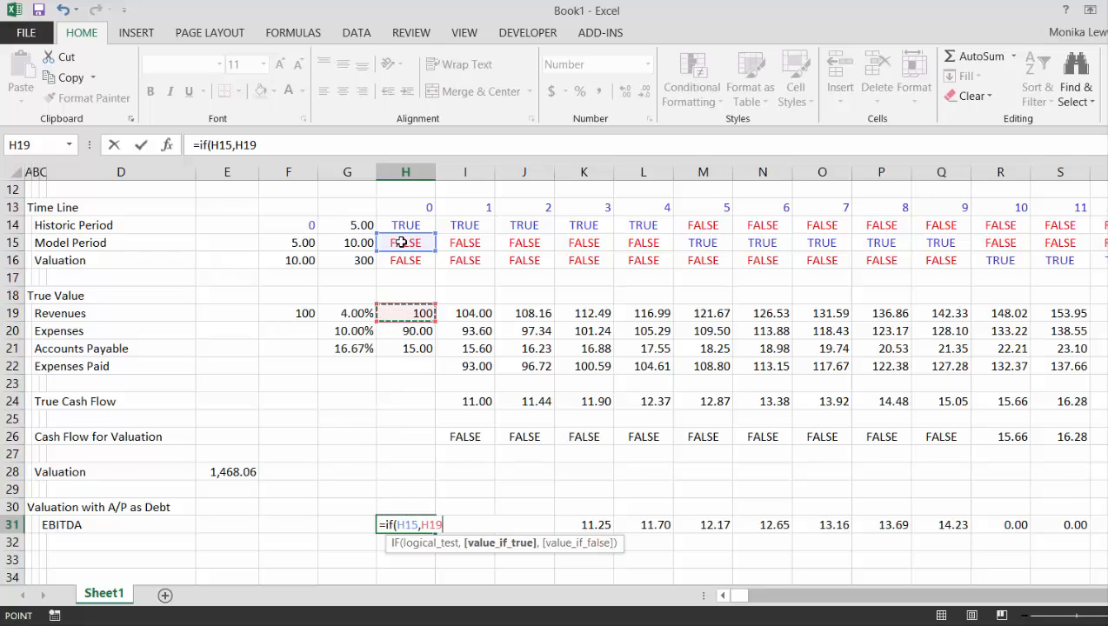
text(-)
key(Up)
key(Up)
key(Up)
key(Up)
key(Up)
key(Up)
key(Up)
key(Up)
key(Up)
key(Up)
key(Up)
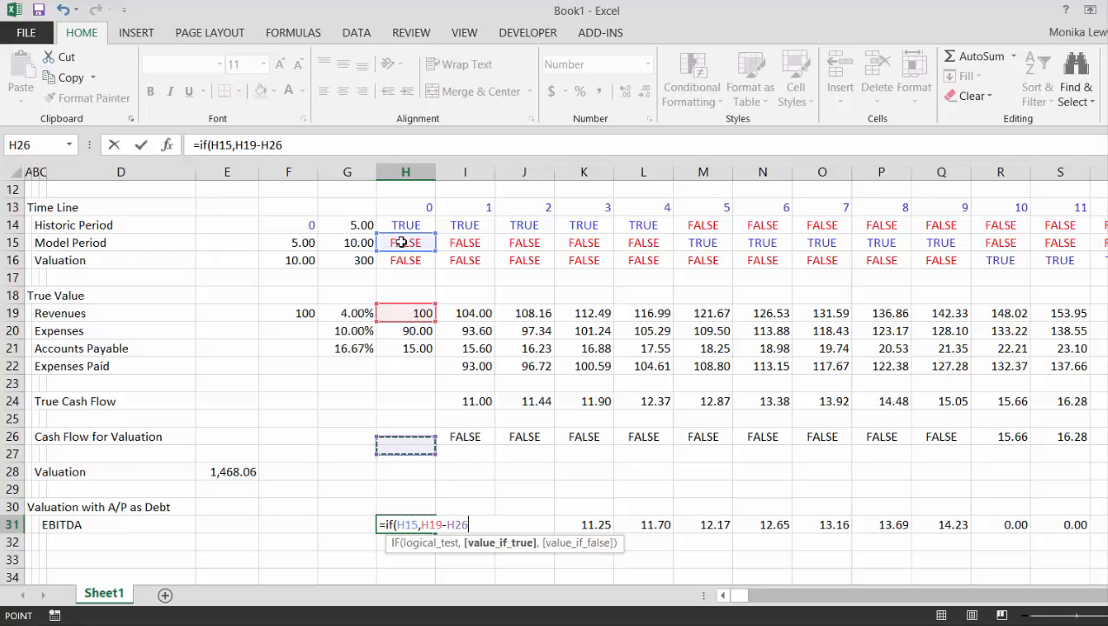
text())
key(ctrl+Return)
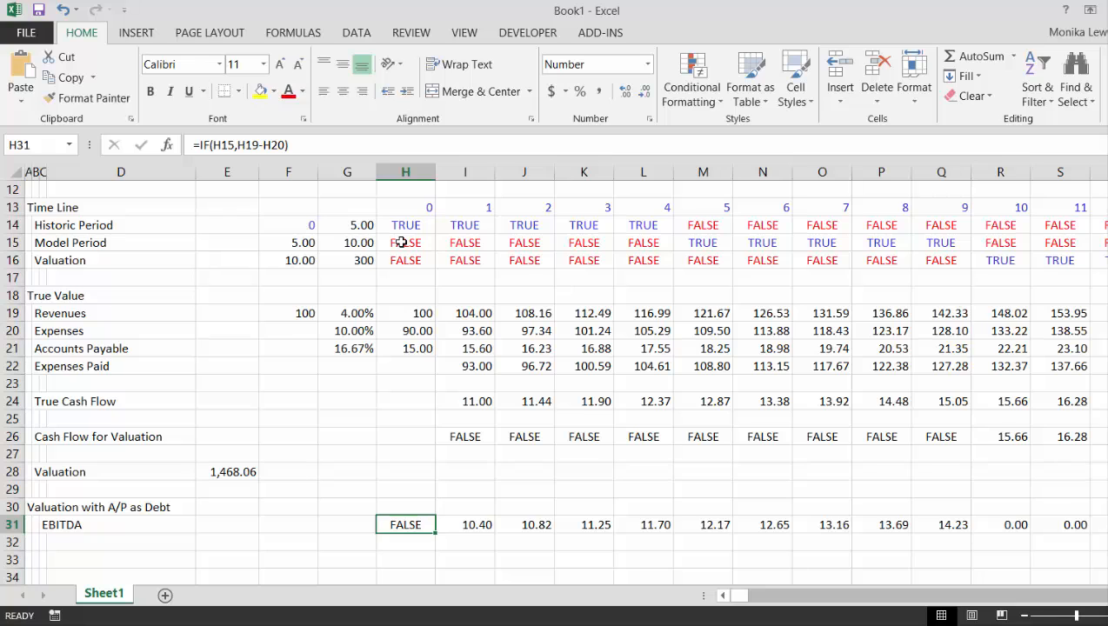
key(ctrl+shift+Right)
key(ctrl+r)
Step: Examine the EBITDA formulas and results along row 31 across the historic, model and valuation periods
key(Right)
key(Right)
key(Right)
key(Right)
key(Right)
key(Right)
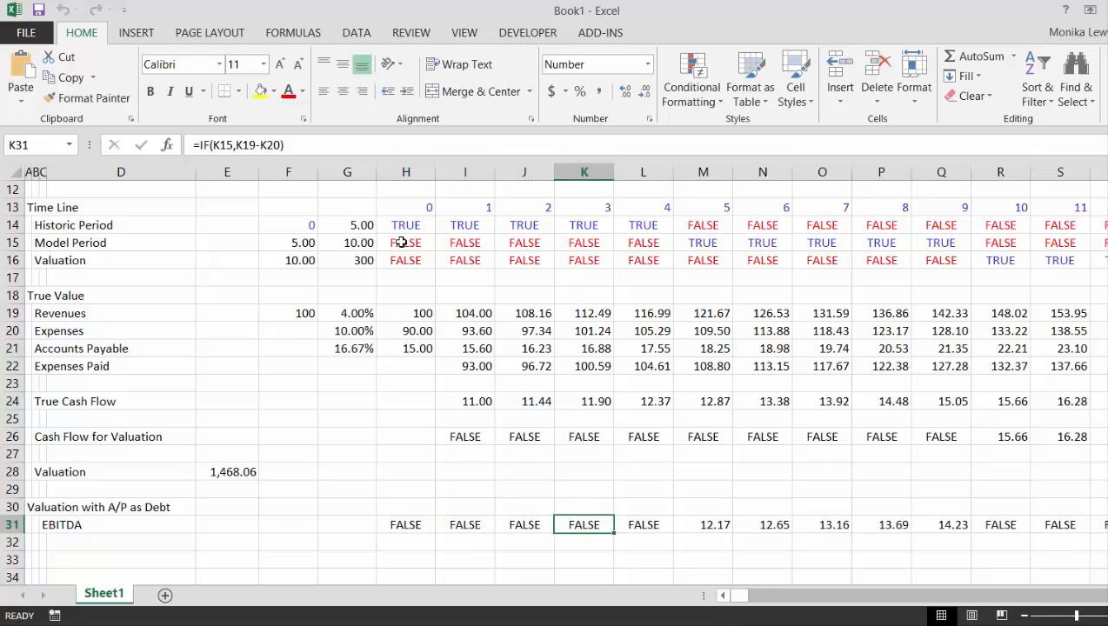
key(Left)
key(Left)
key(Right)
key(Right)
key(Right)
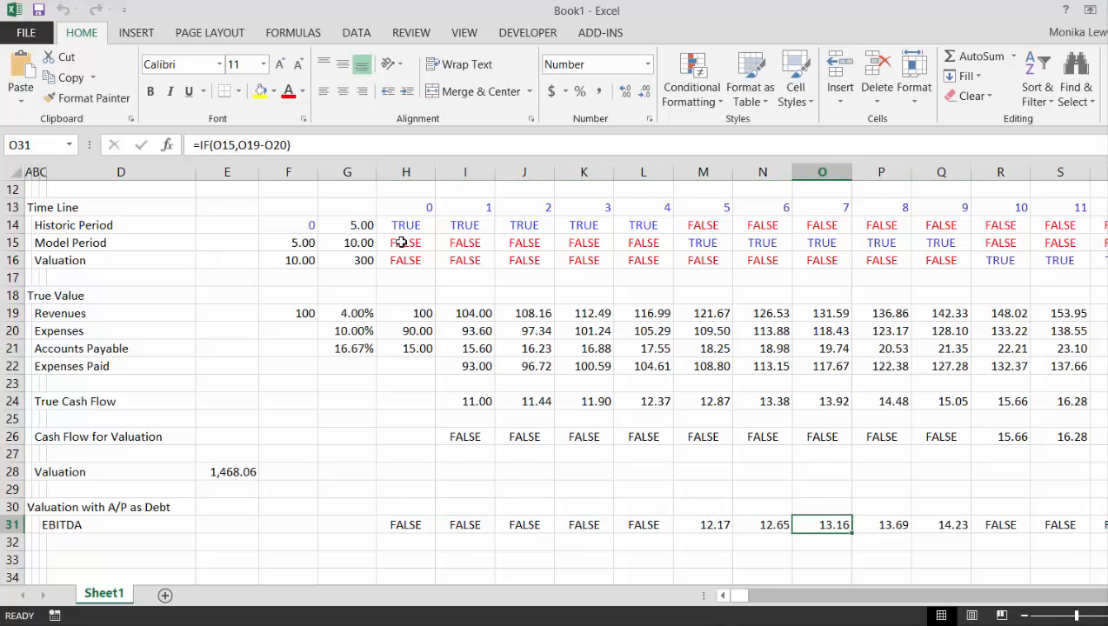
key(Right)
key(Right)
key(Left)
key(Left)
key(Left)
key(Left)
key(Left)
key(Left)
key(Left)
key(Left)
key(Left)
key(Left)
key(Left)
key(Left)
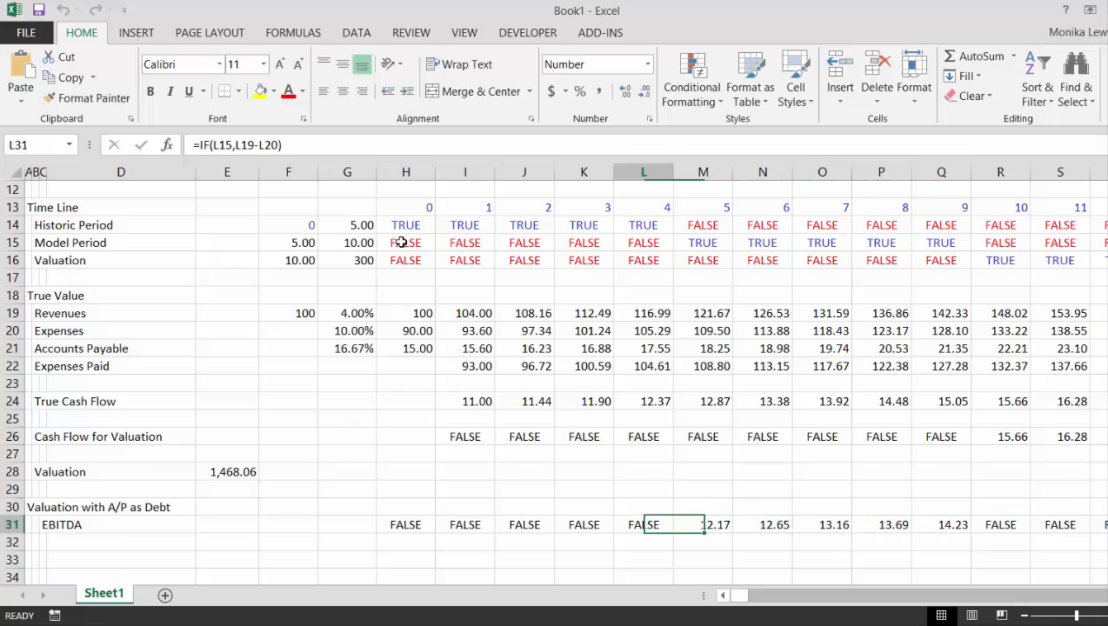
key(Up)
key(Up)
key(Up)
key(Up)
key(Up)
key(Up)
key(Up)
key(Up)
key(Up)
key(Up)
key(Up)
key(Up)
key(Up)
key(Up)
key(Up)
key(Up)
key(Up)
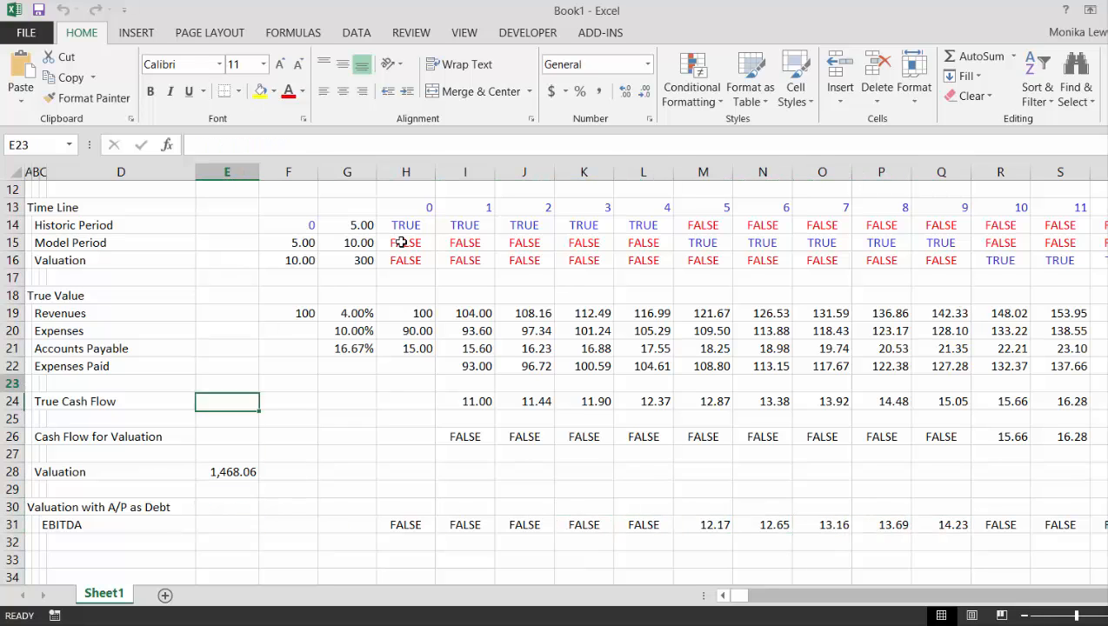
key(Right)
key(Right)
key(Right)
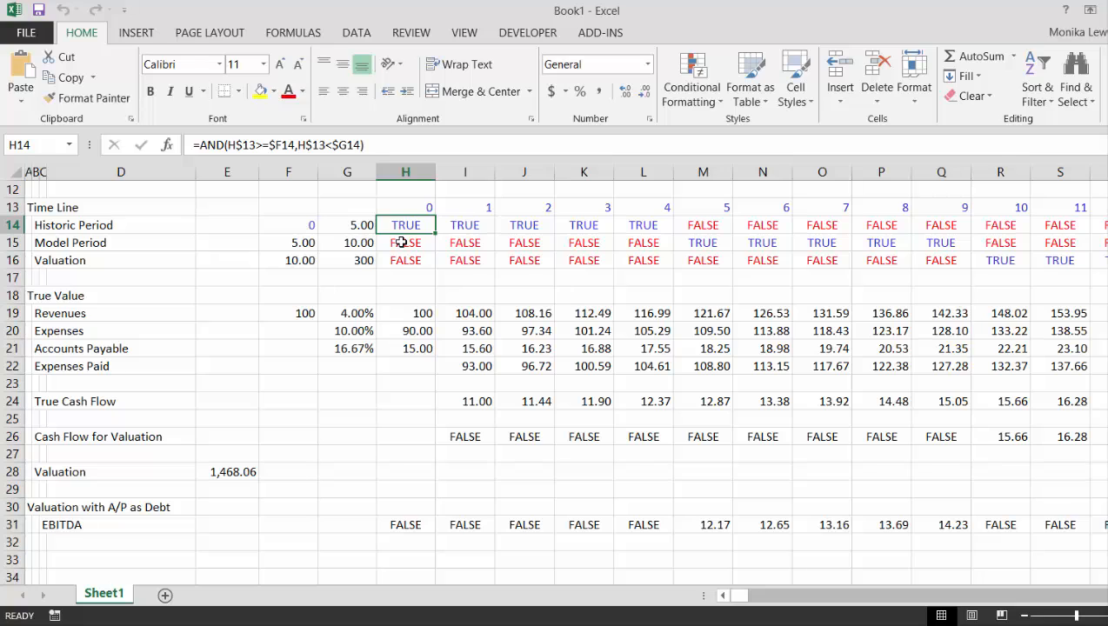
key(shift+Right)
key(shift+Right)
key(shift+Right)
key(shift+Right)
key(shift+Right)
key(shift+Right)
key(shift+Right)
key(shift+Right)
key(shift+Right)
key(shift+Right)
key(shift+Right)
key(shift+Right)
key(shift+Right)
key(shift+Right)
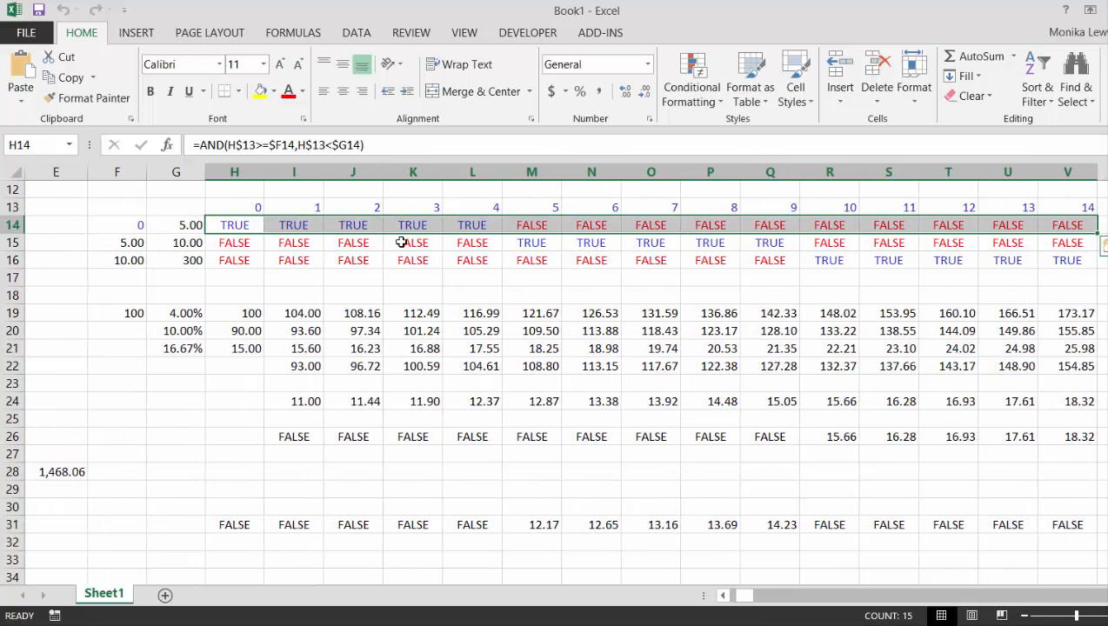
key(ctrl+shift+Right)
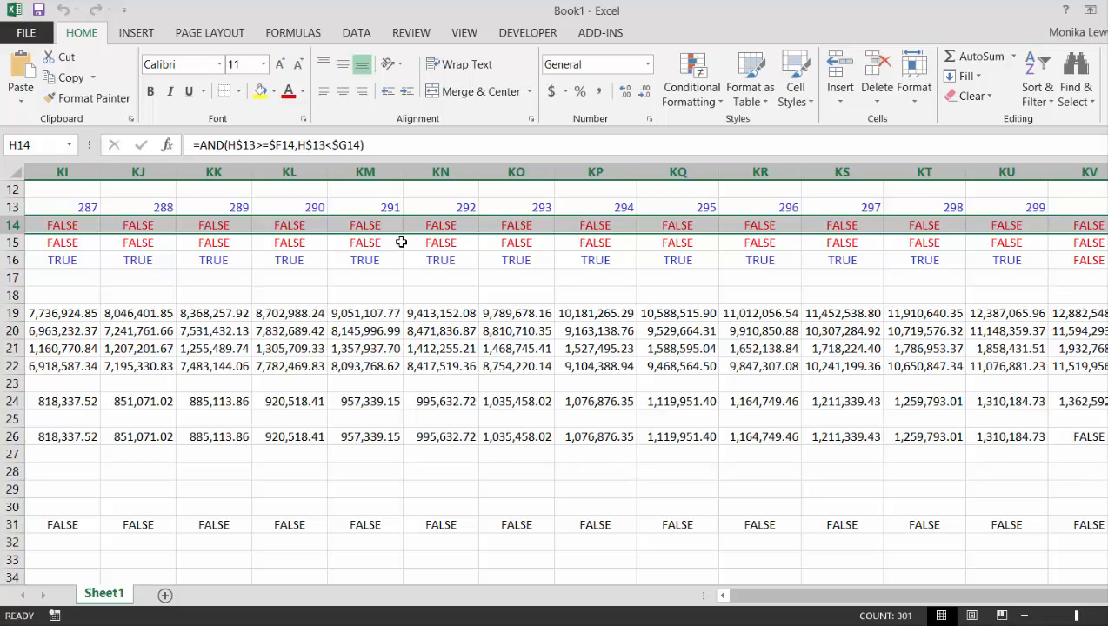
key(shift+Down)
key(shift+Down)
key(shift+Down)
key(shift+Down)
key(shift+Down)
key(shift+Down)
key(shift+Down)
key(shift+Down)
key(shift+Down)
key(shift+Down)
key(shift+Down)
key(shift+Down)
key(shift+Down)
key(shift+Down)
key(shift+Down)
key(shift+Down)
key(shift+Down)
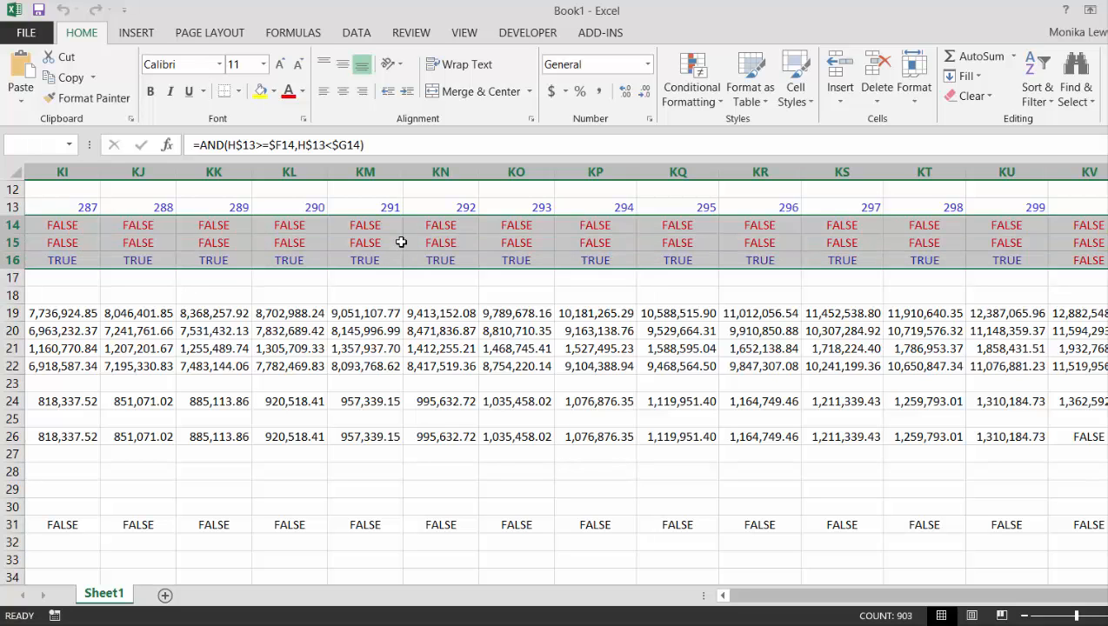
key(ctrl+shift+Down)
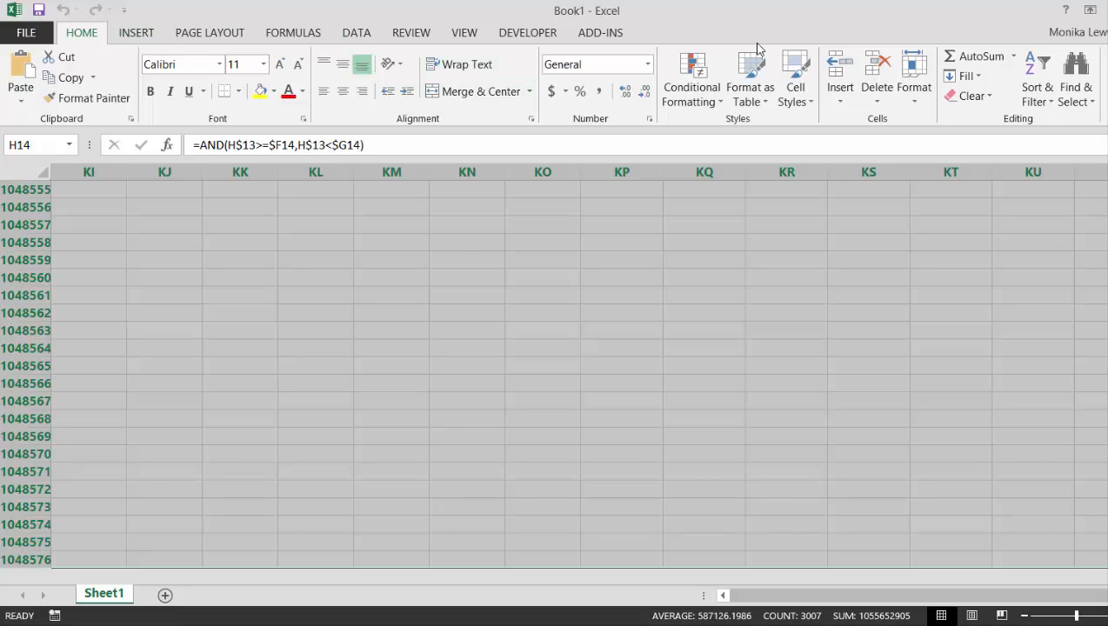
click(699, 87)
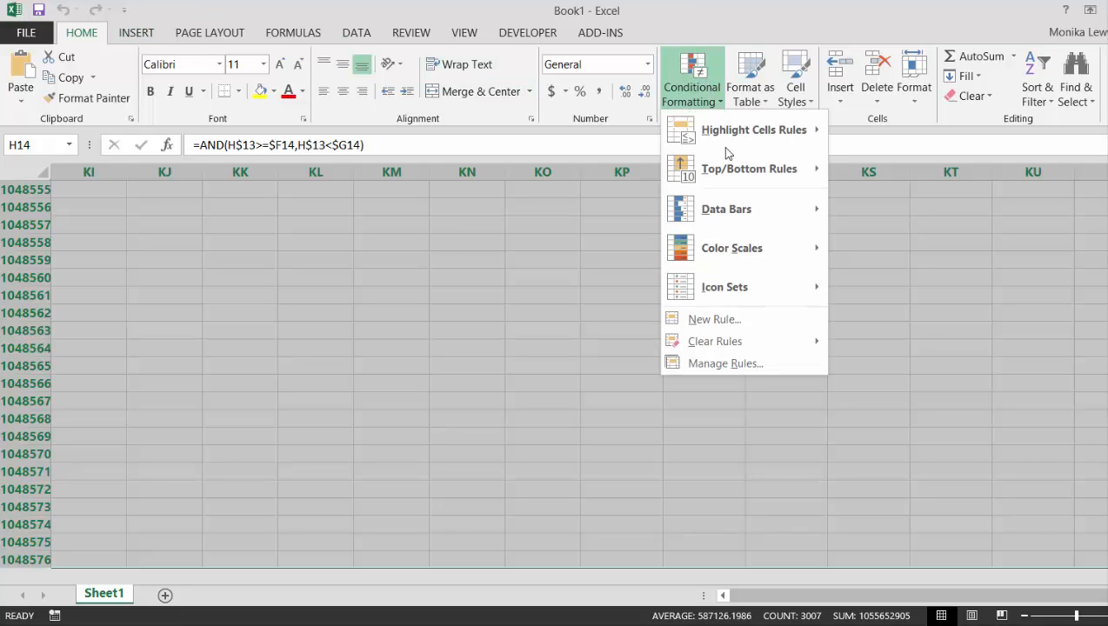
click(737, 318)
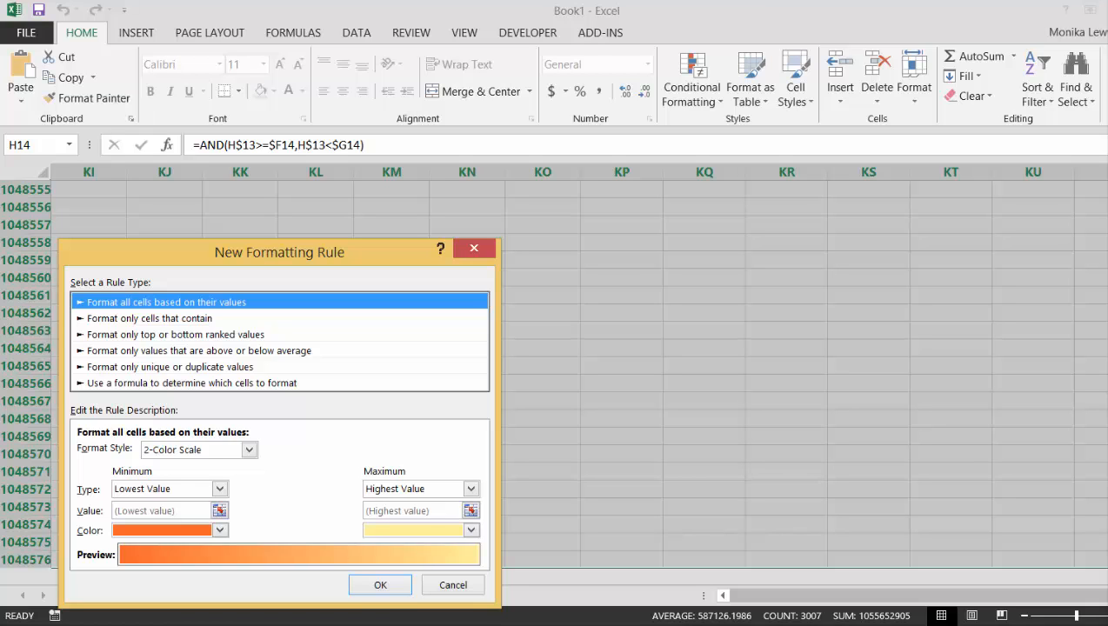
key(Escape)
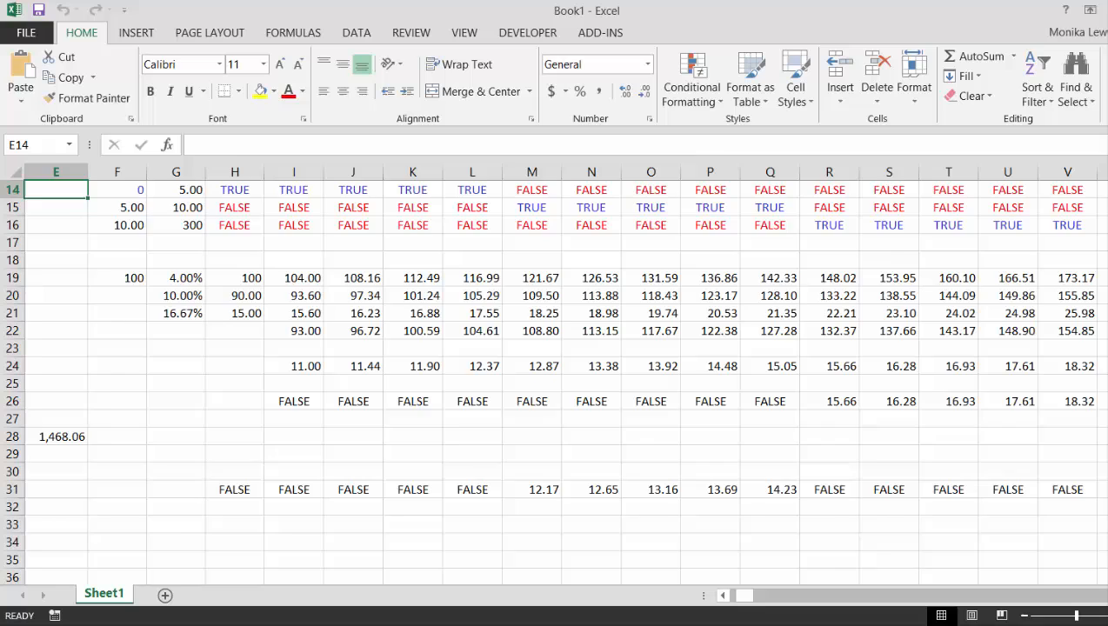
key(Home)
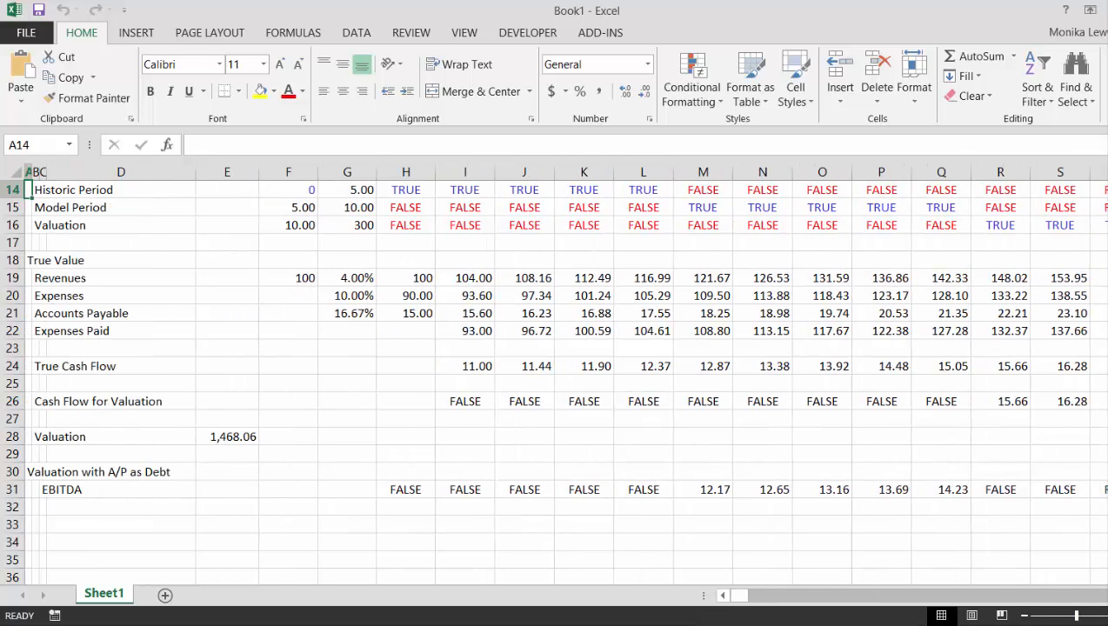
key(alt+Tab)
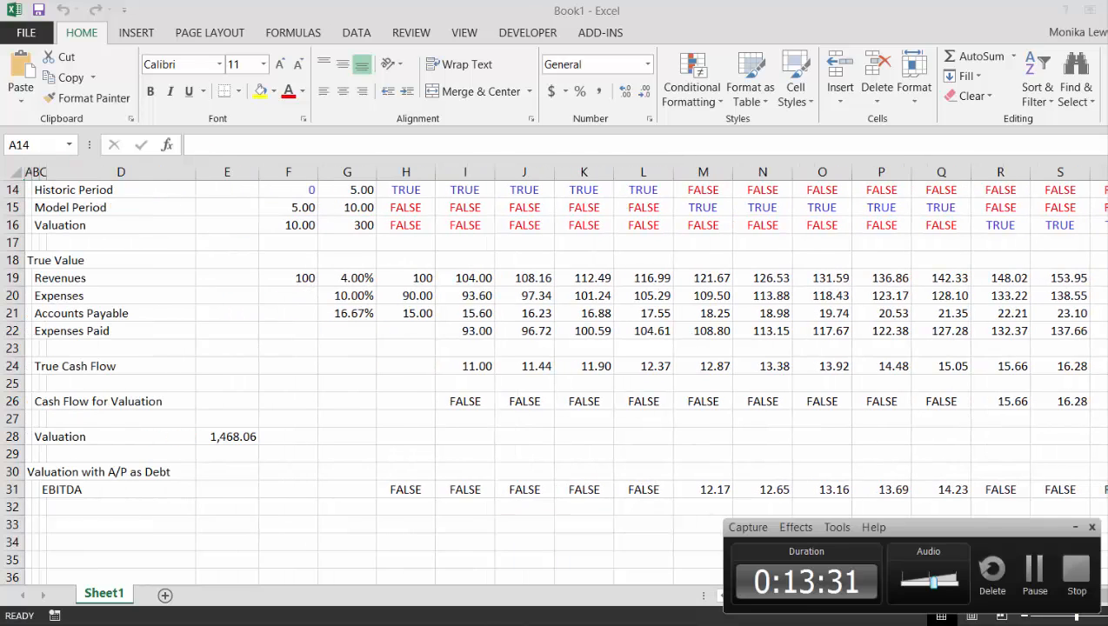
click(1033, 570)
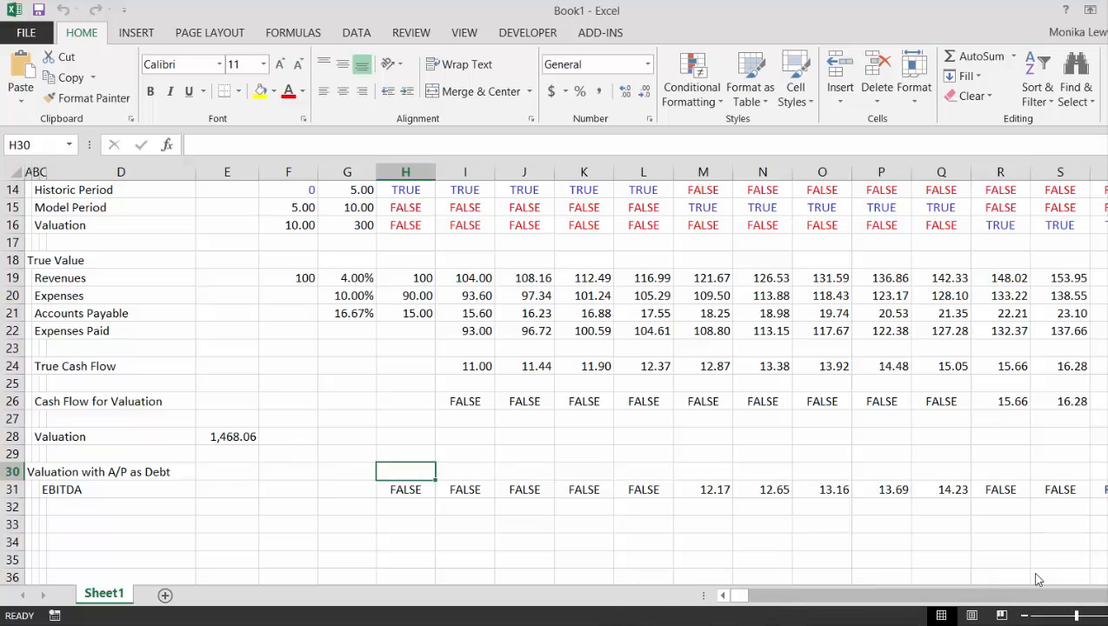
Step: Select rows 30 to 37 of the A/P as Debt section from column H through the sheet's last column
key(shift+Down)
key(shift+Down)
key(shift+Down)
key(shift+Down)
key(shift+Down)
key(shift+Down)
key(shift+Down)
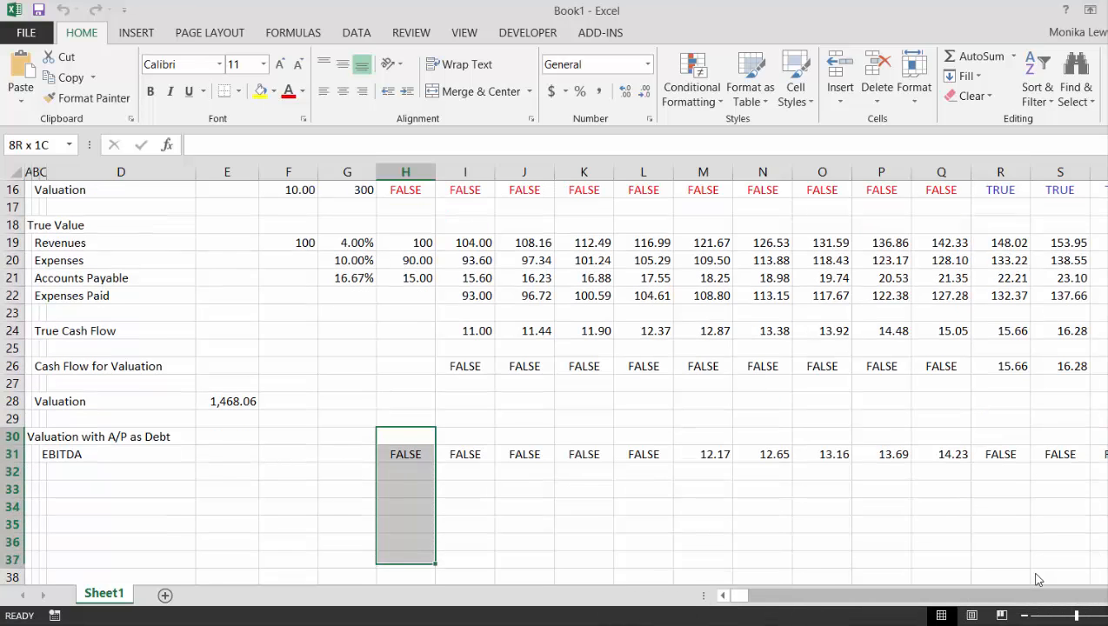
key(shift+Right)
key(shift+Right)
key(shift+Right)
key(shift+Right)
key(shift+Right)
key(shift+Right)
key(shift+Right)
key(shift+Right)
key(shift+Right)
key(shift+Right)
key(shift+Right)
key(shift+Right)
key(shift+Right)
key(shift+Right)
key(shift+Right)
key(shift+Right)
key(shift+Right)
key(shift+Right)
key(shift+Right)
key(shift+Right)
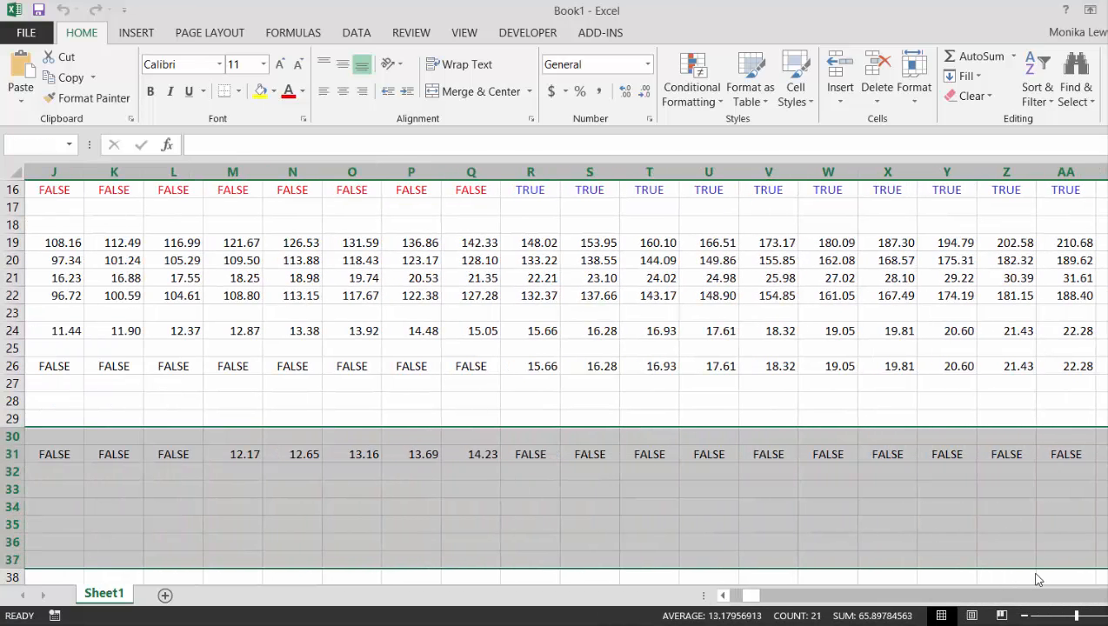
key(ctrl+shift+Right)
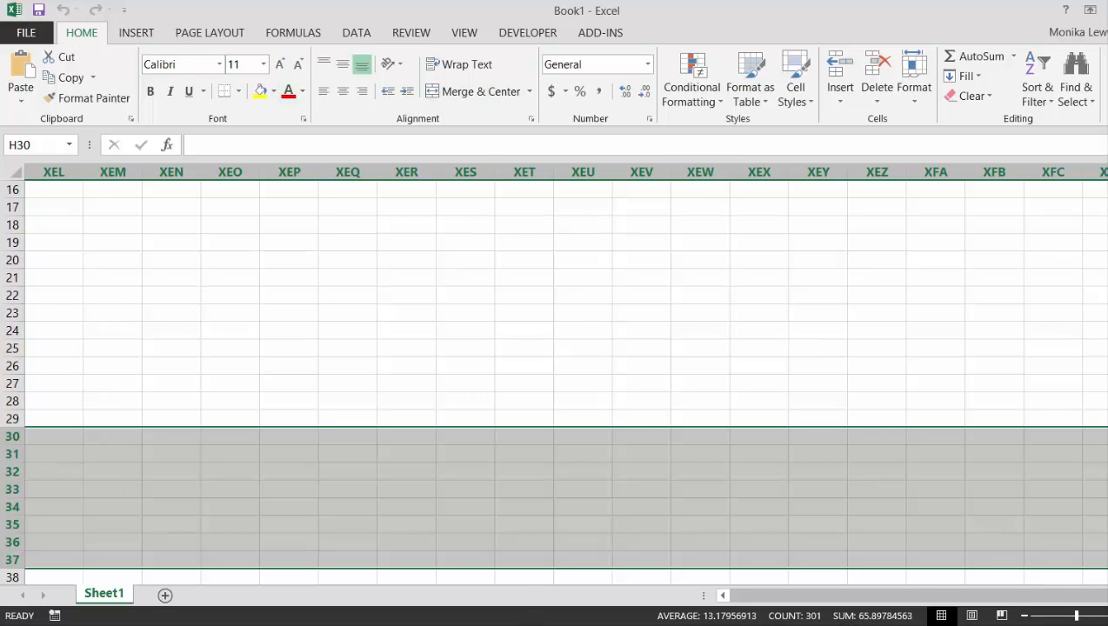
key(alt+Tab)
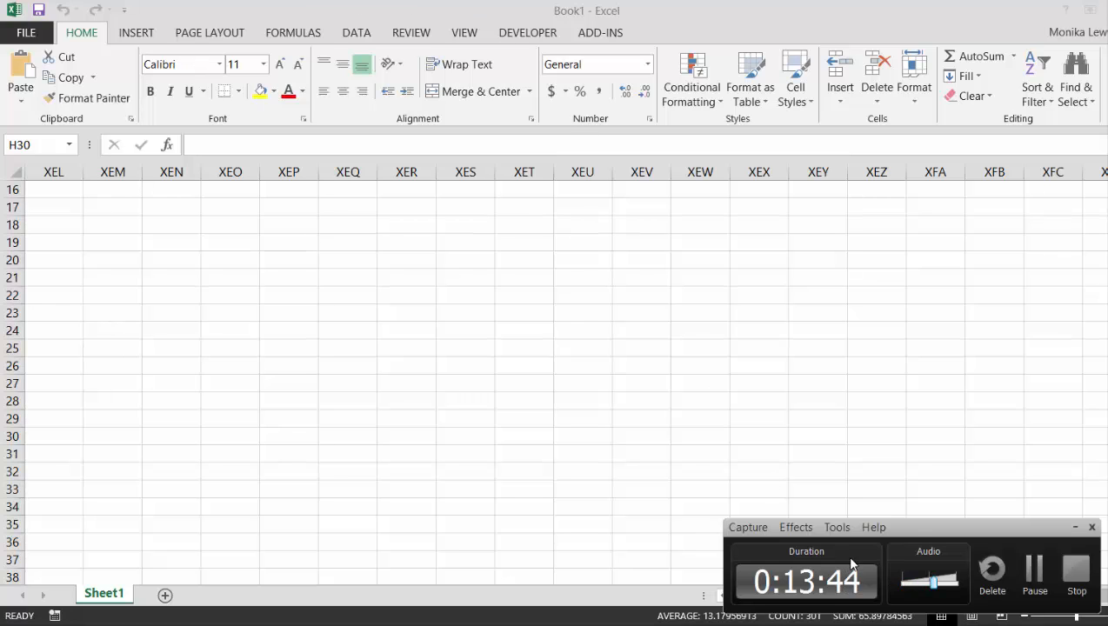
click(1076, 527)
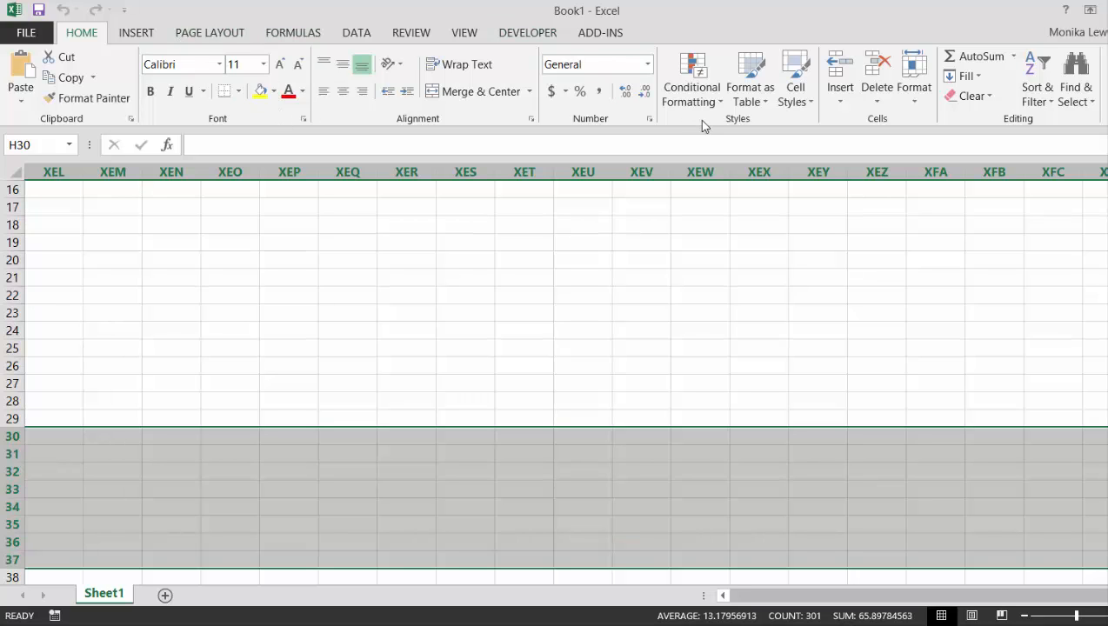
click(709, 91)
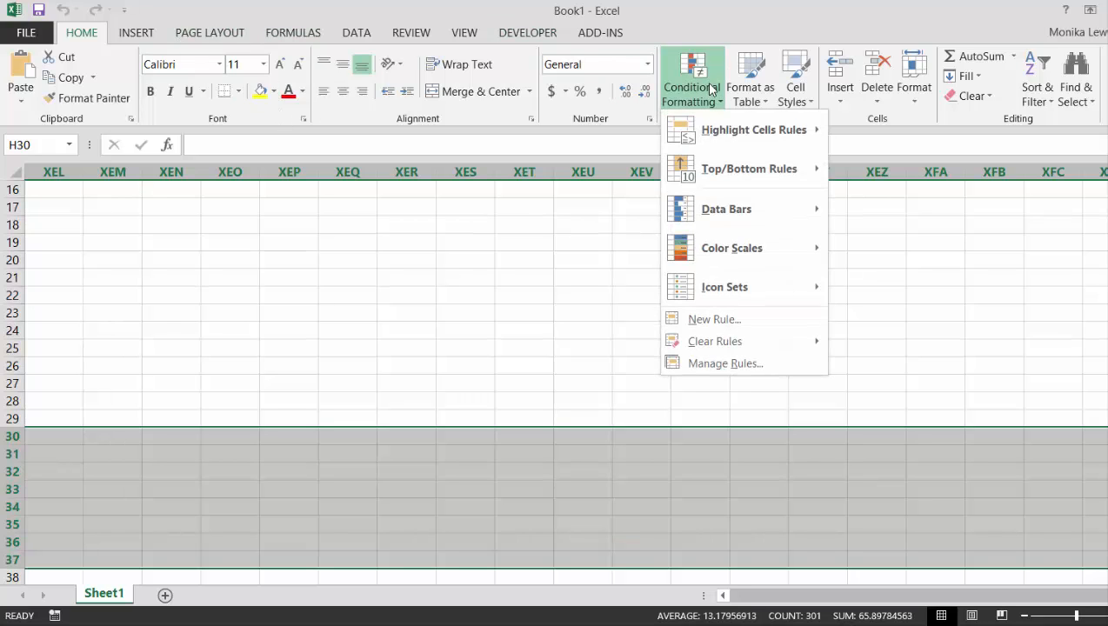
click(713, 319)
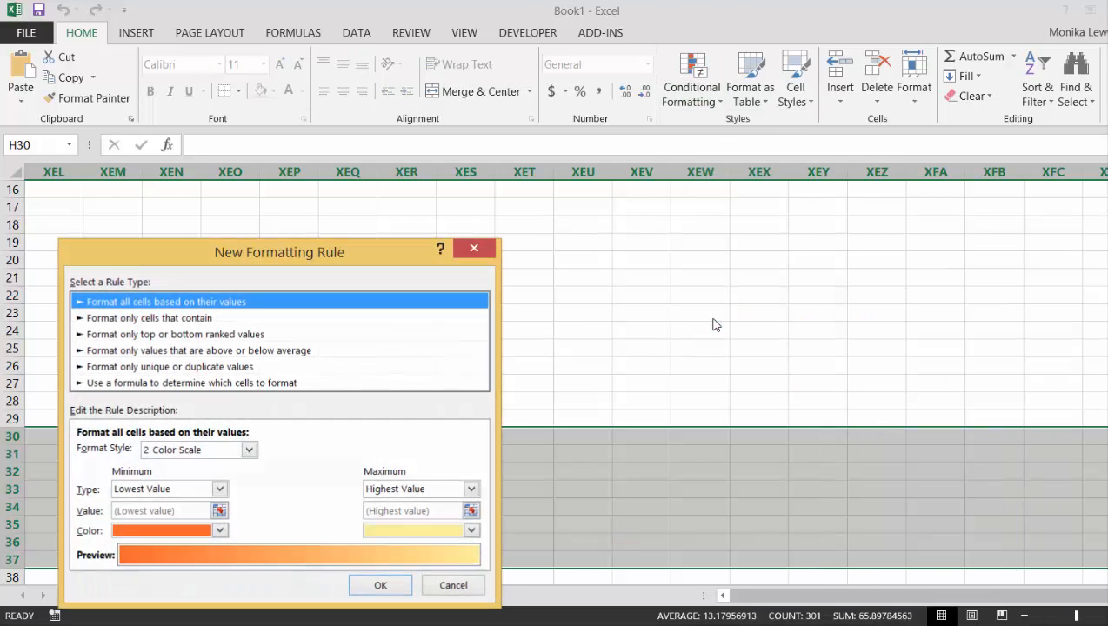
click(238, 383)
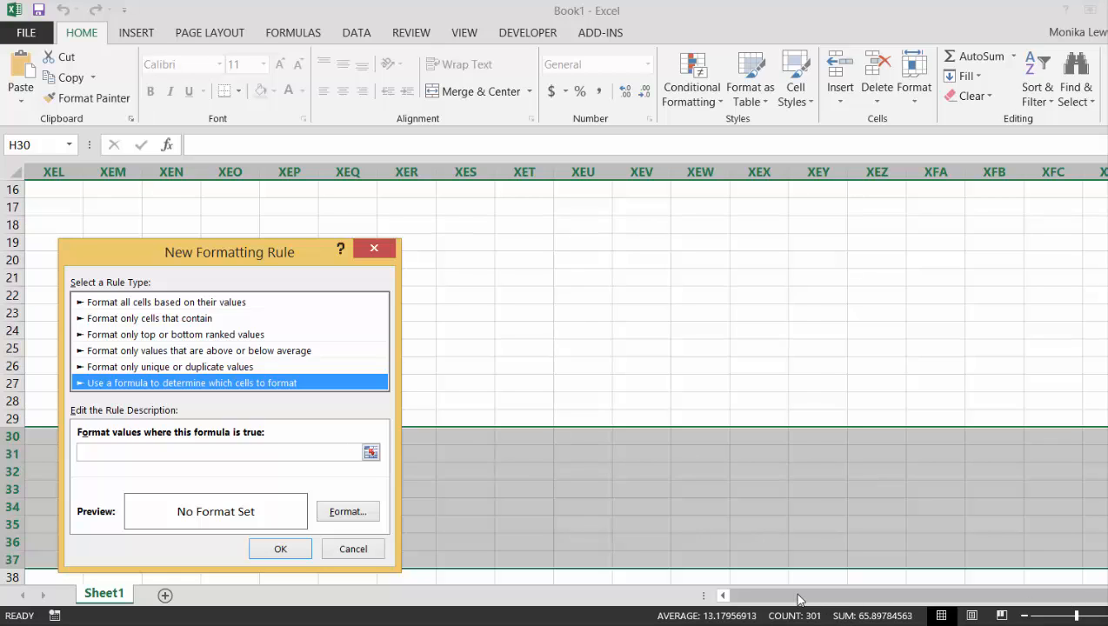
click(370, 452)
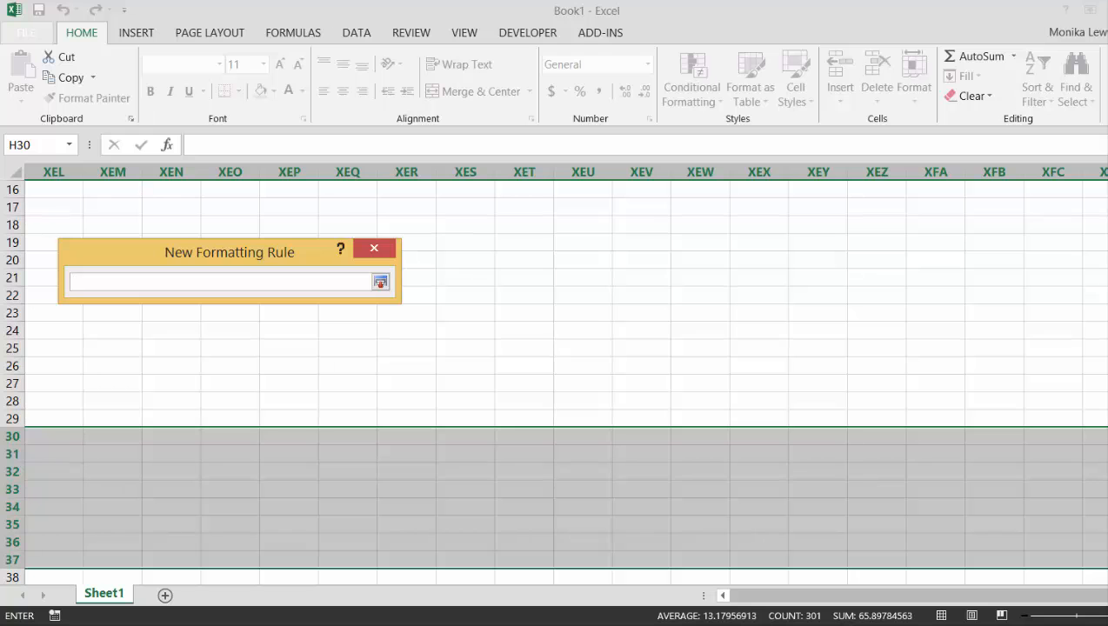
drag(1107, 596, 662, 588)
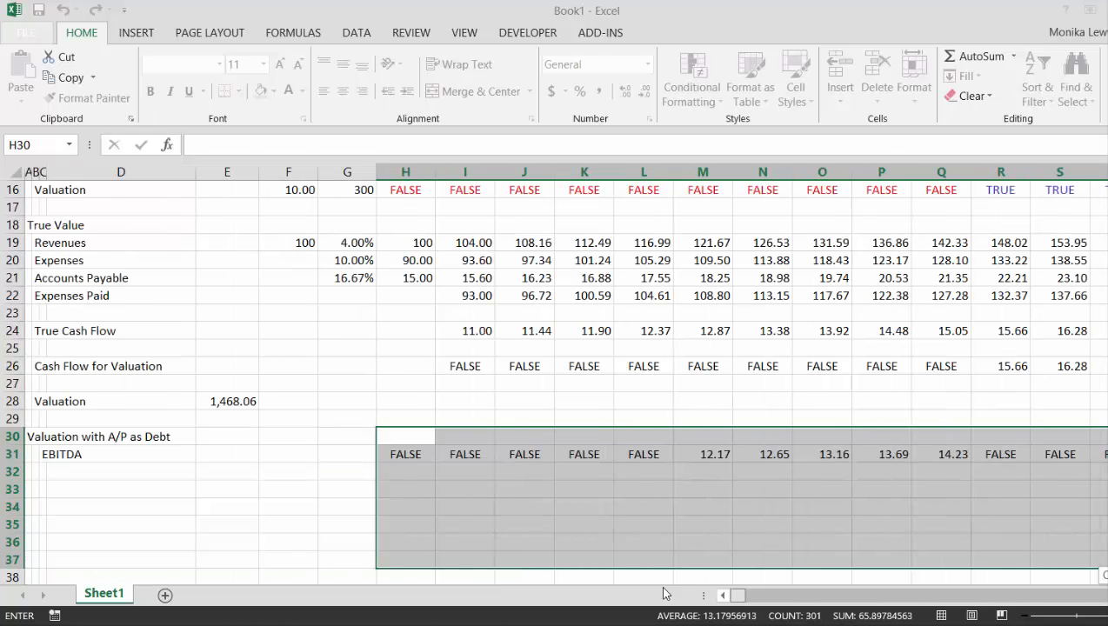
click(406, 454)
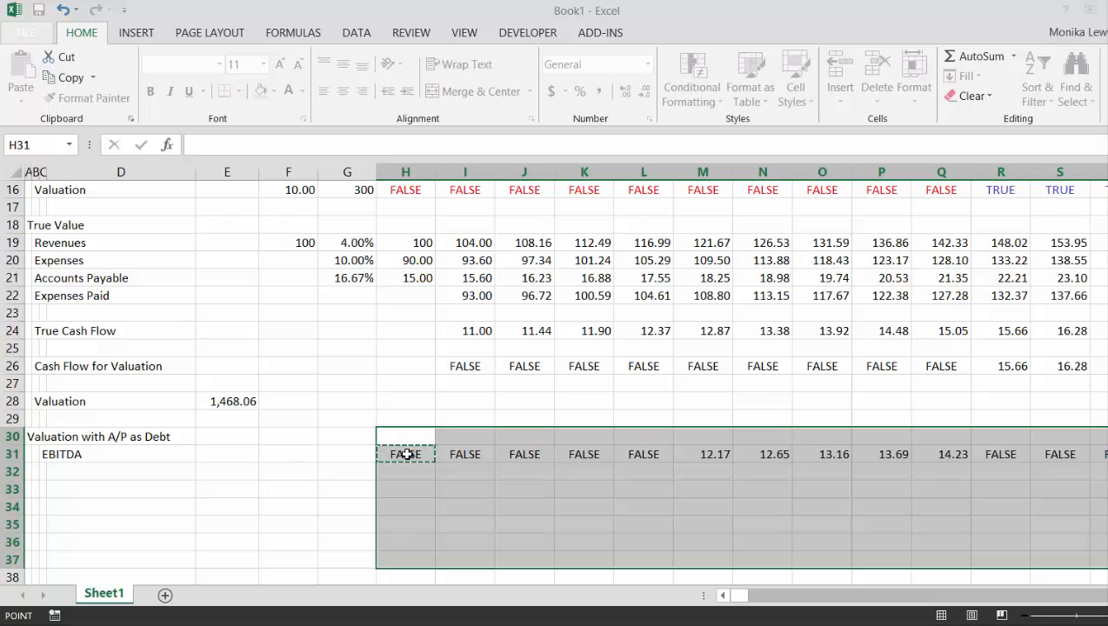
key(F4)
key(Return)
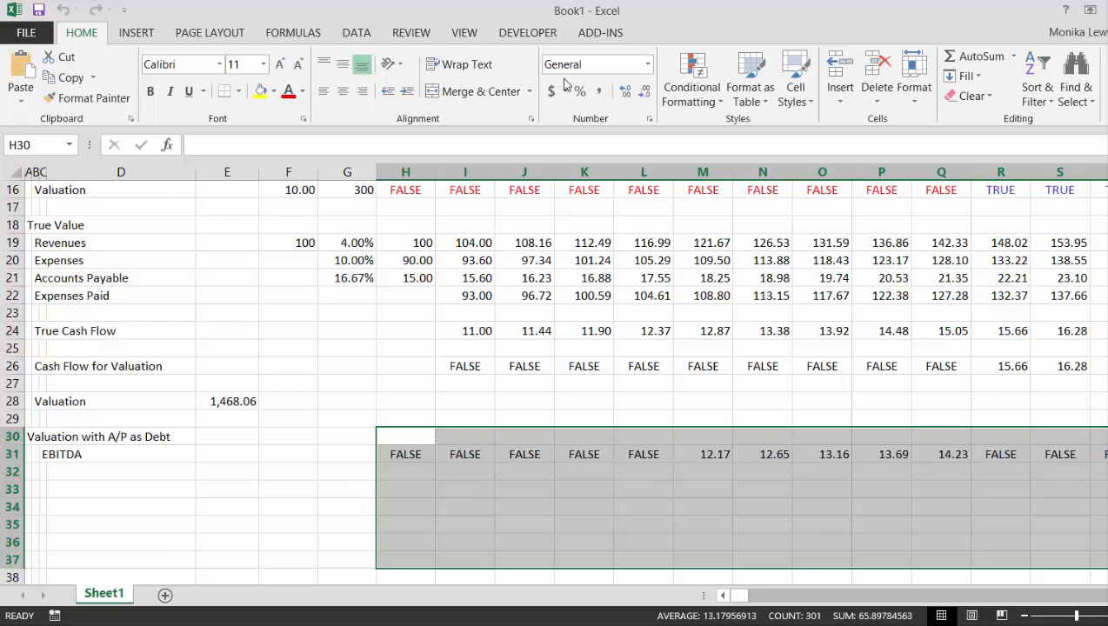
Step: Start a formula-based conditional formatting rule for the selected range with the condition =H$31
click(683, 86)
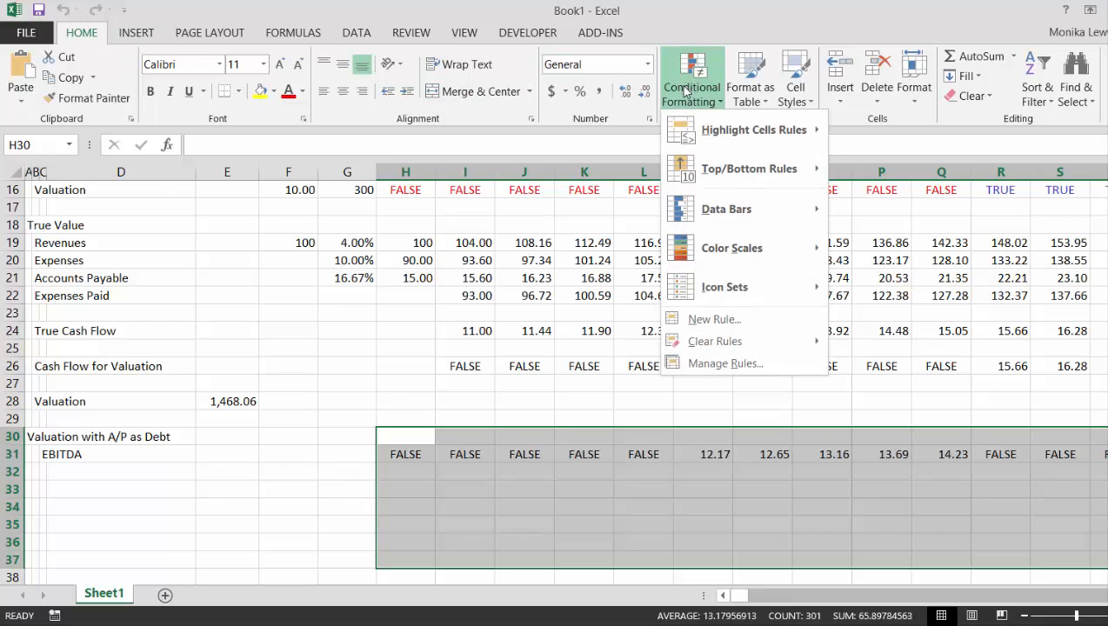
click(709, 322)
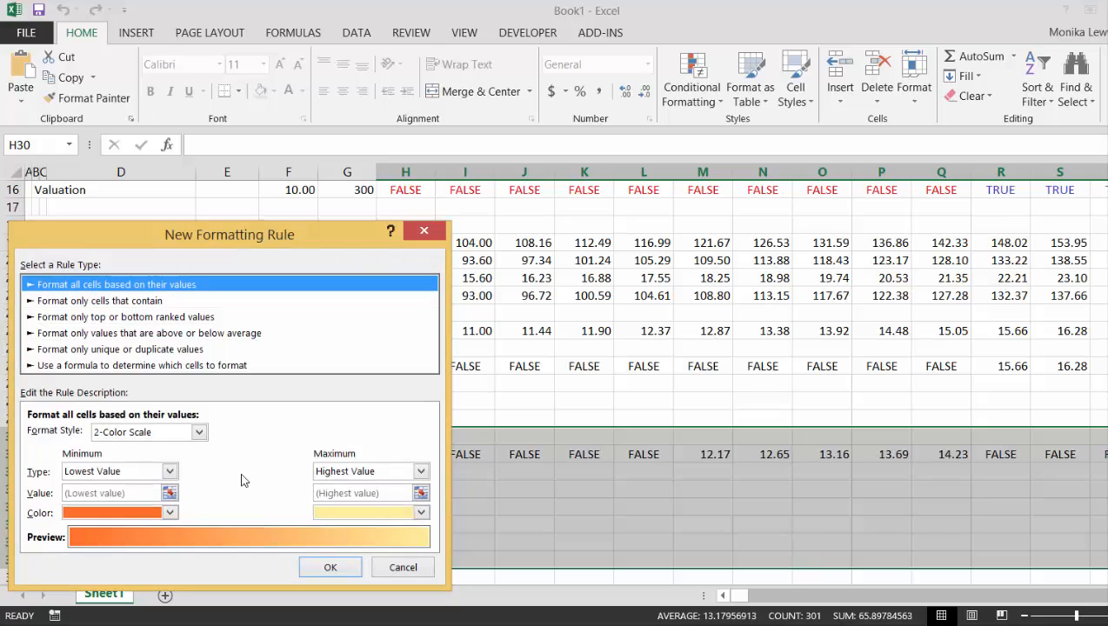
click(86, 366)
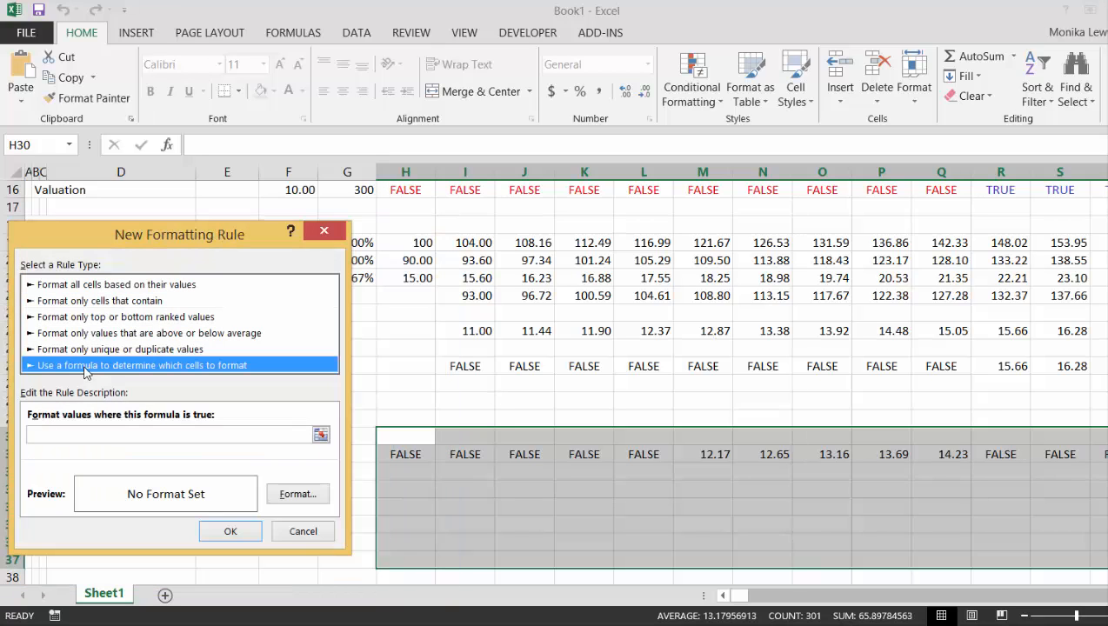
click(321, 436)
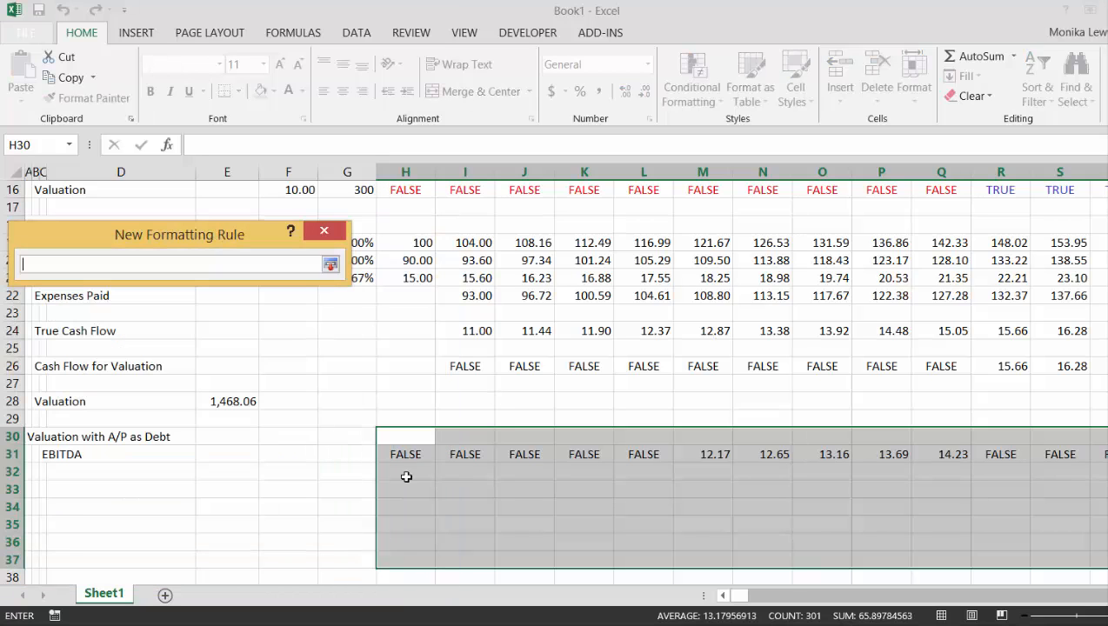
click(408, 454)
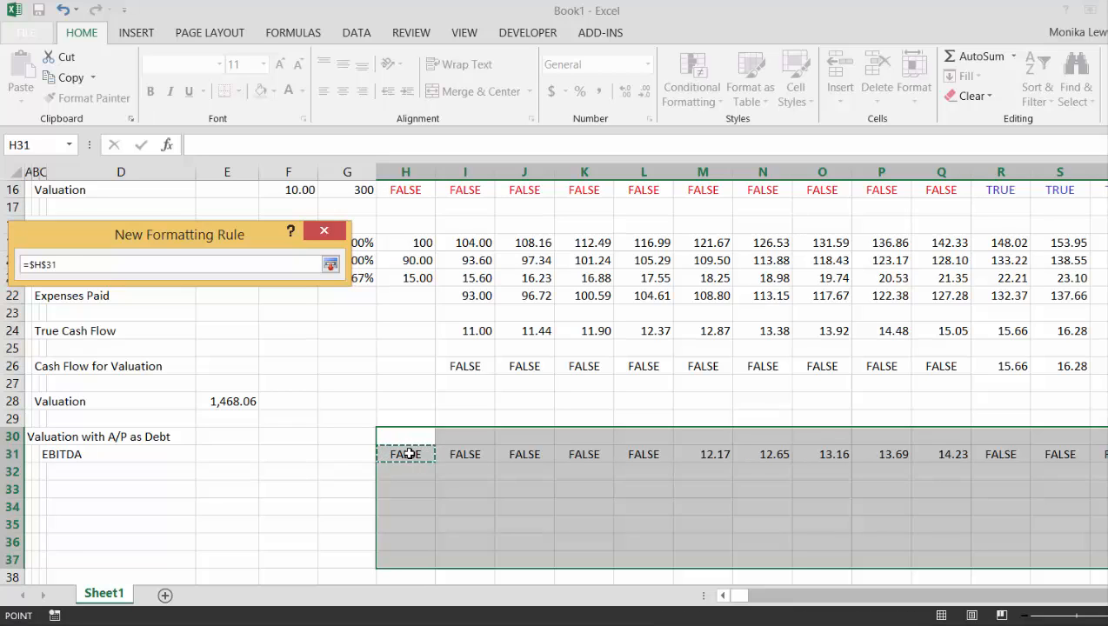
key(F4)
key(F4)
key(F4)
key(F4)
key(F4)
key(Return)
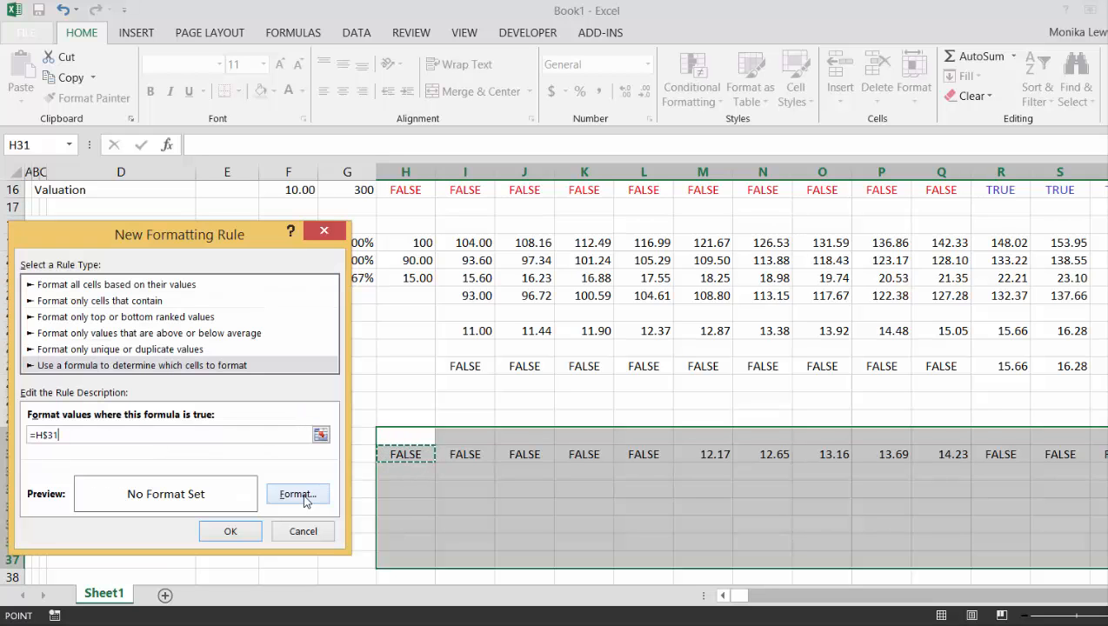
Step: Give the conditional formatting rule a light gold background fill and apply it to the selected range
click(299, 494)
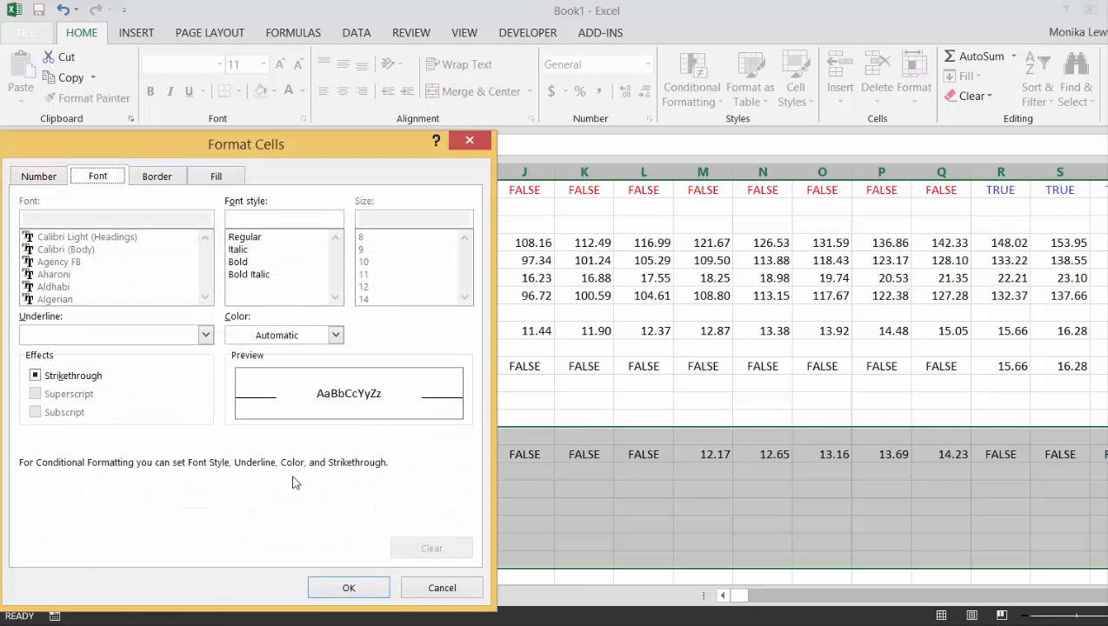
click(217, 177)
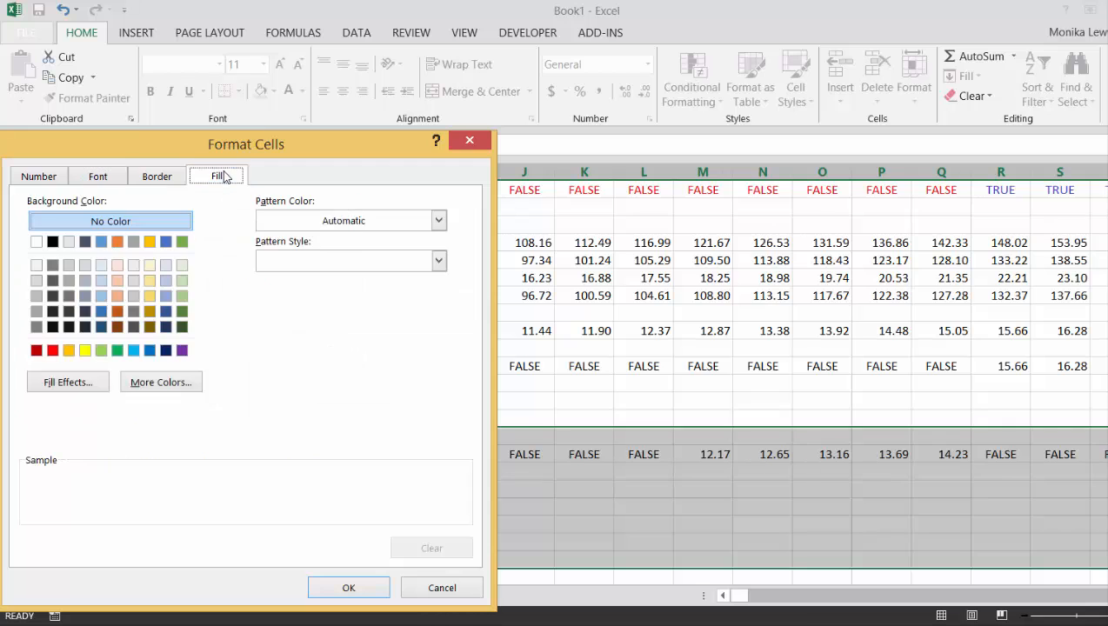
click(151, 266)
click(349, 588)
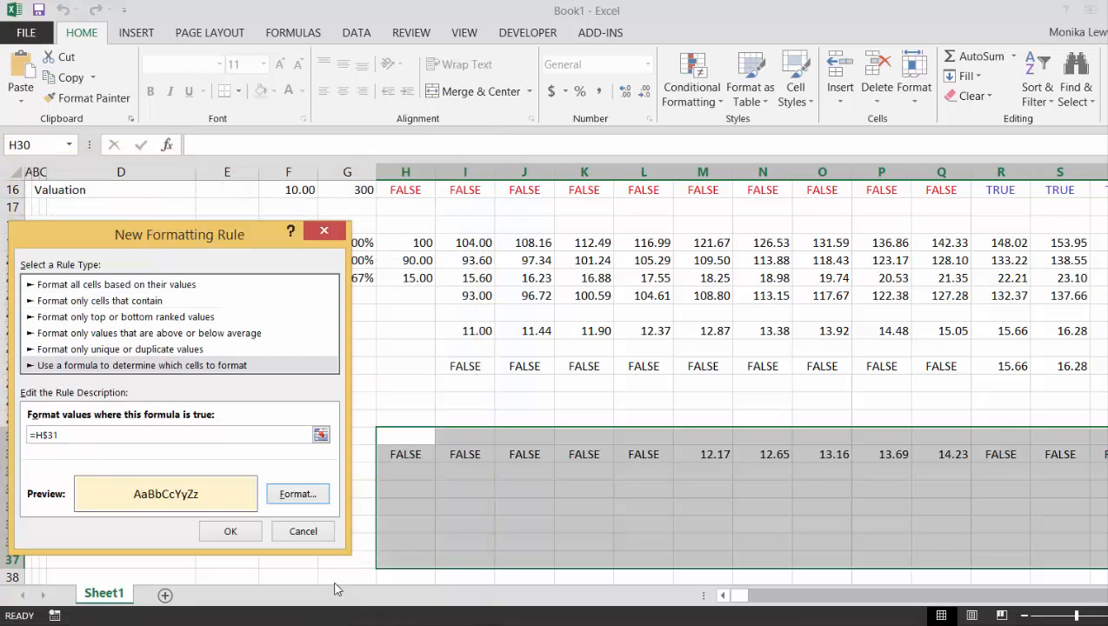
click(239, 532)
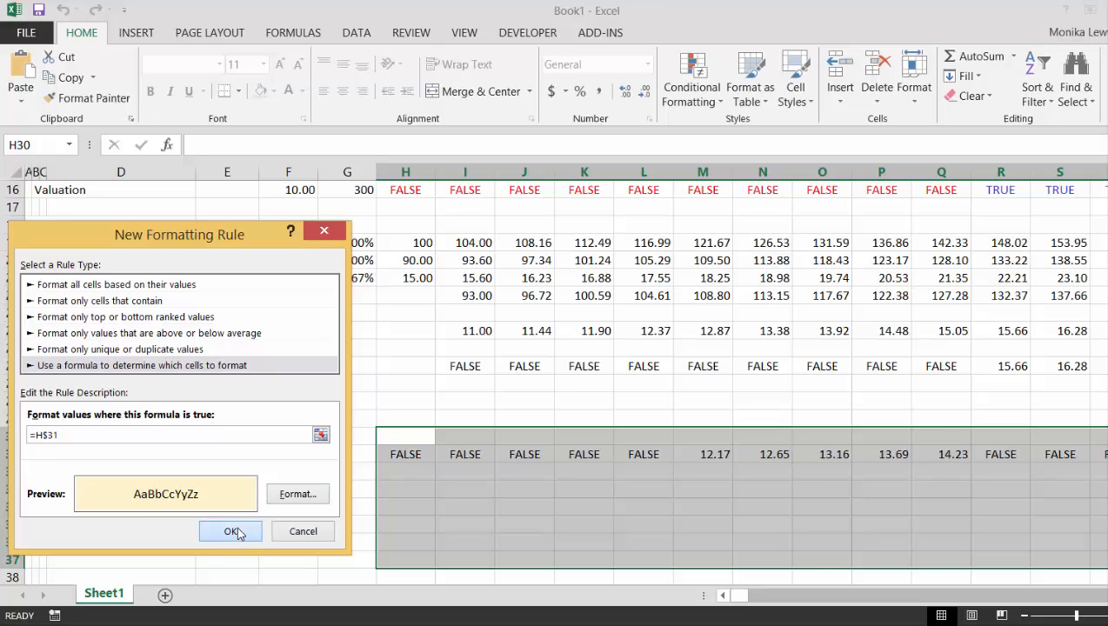
click(240, 532)
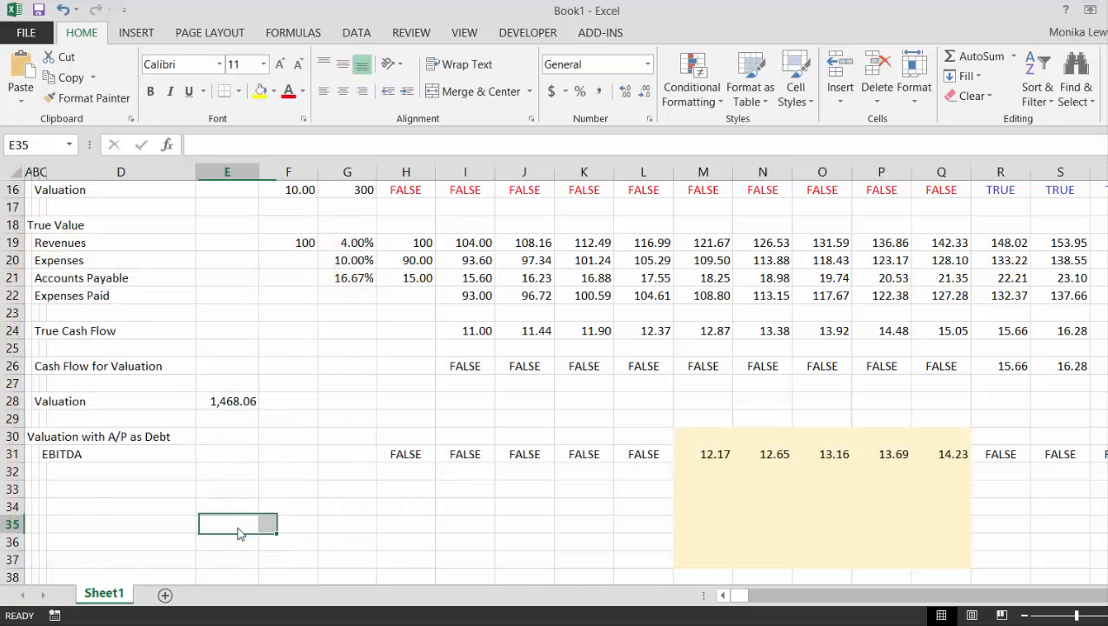
Step: Label the row below EBITDA as Terminal Value in C32
click(577, 475)
key(Left)
key(Up)
key(Down)
key(Left)
key(Left)
key(Left)
key(Left)
key(Left)
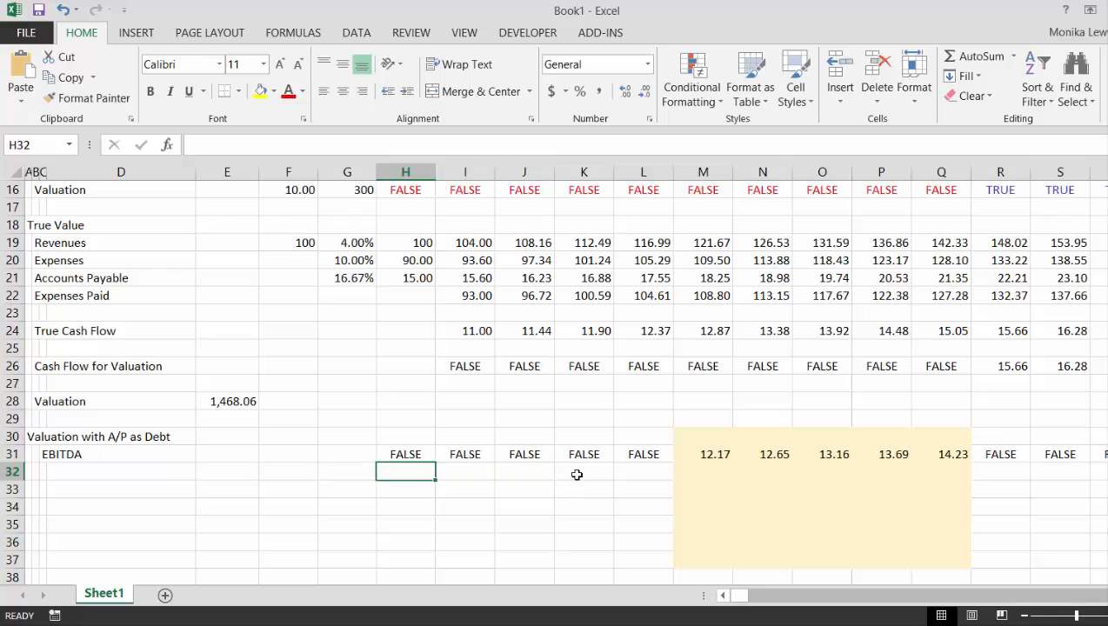
key(Left)
key(Left)
key(Right)
key(Left)
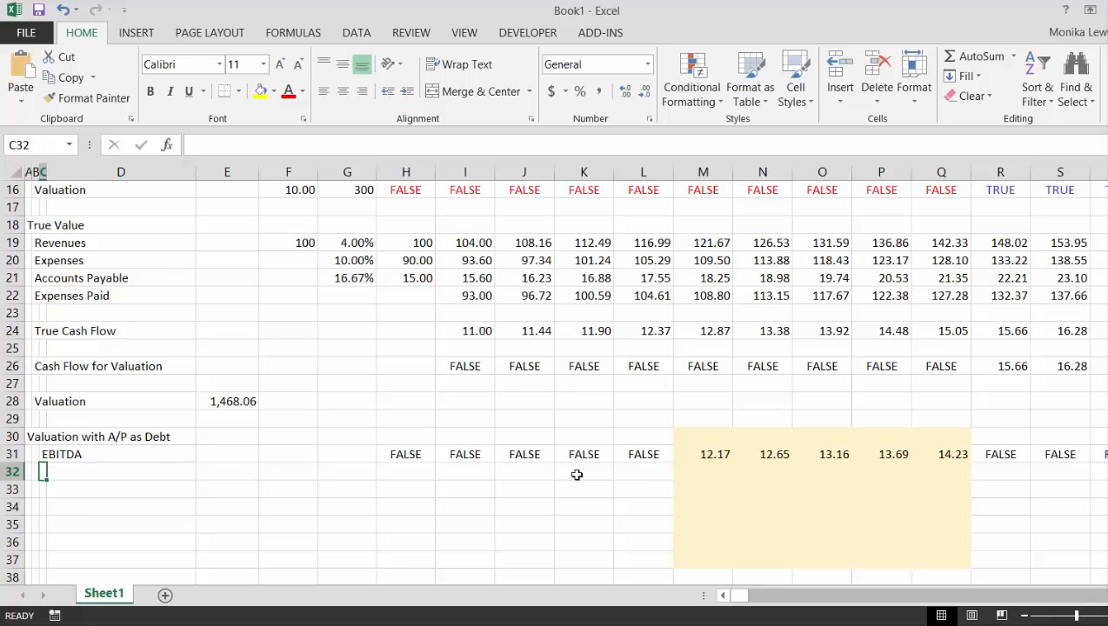
text(Termina)
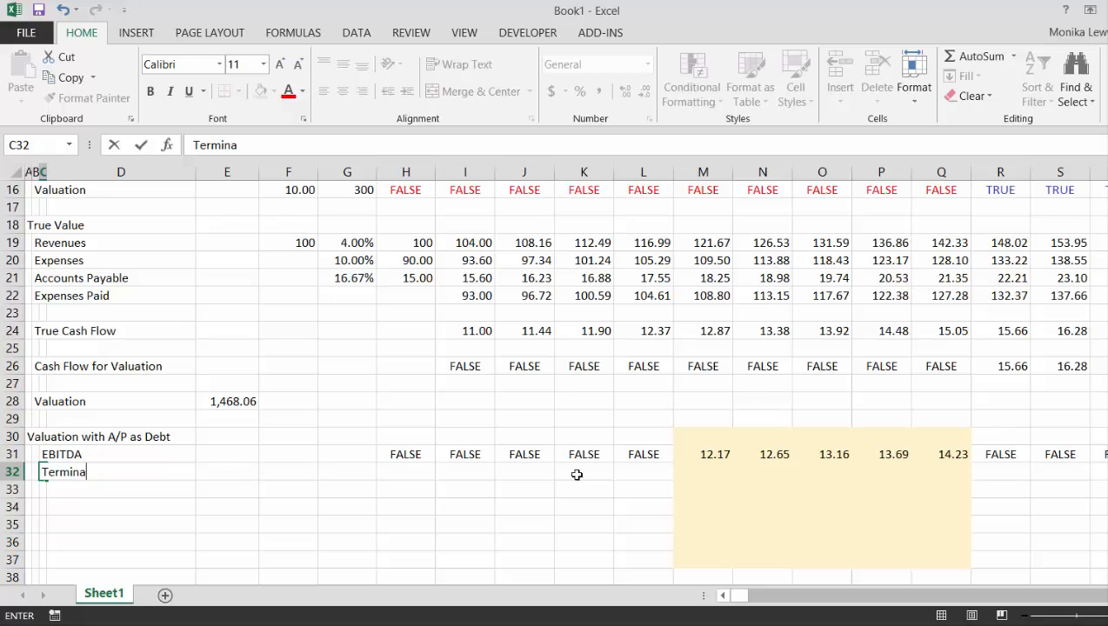
text(l Value)
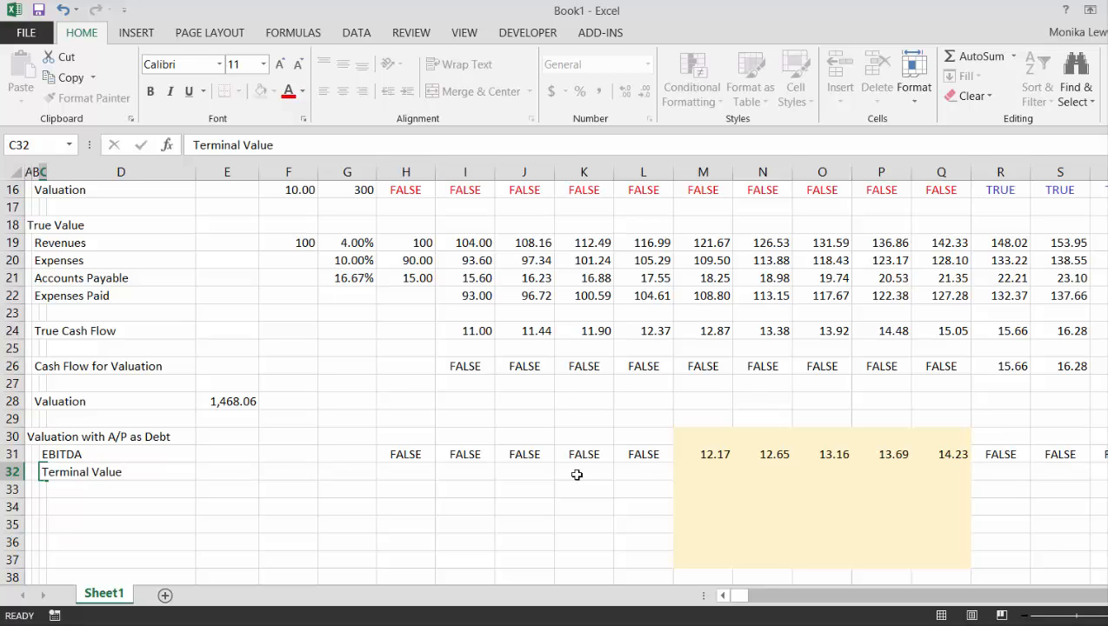
key(Return)
Step: Begin a formula in F32 on the Terminal Value row that references the WACC assumption in E7
key(Up)
key(Right)
key(Right)
key(Right)
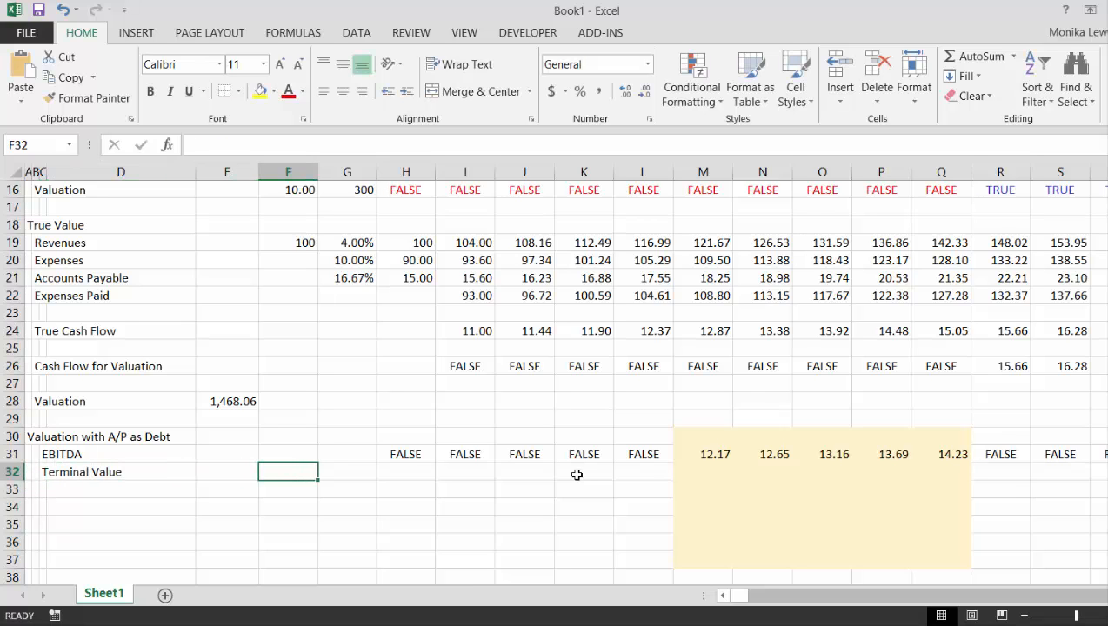
text(=)
key(Page_Up)
key(Up)
key(Up)
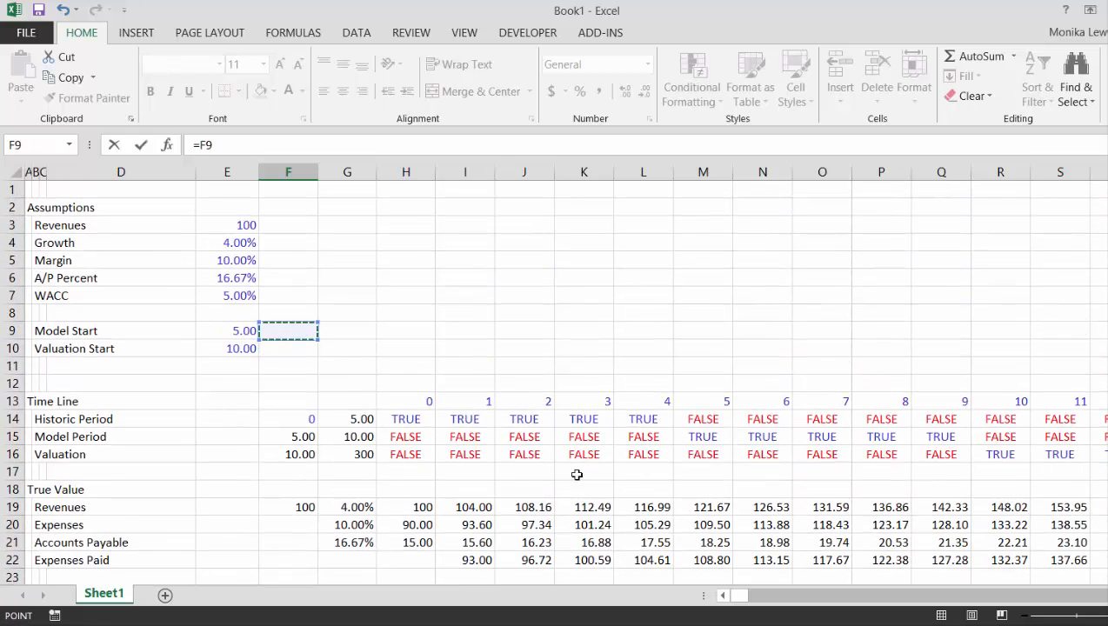
key(Left)
key(Up)
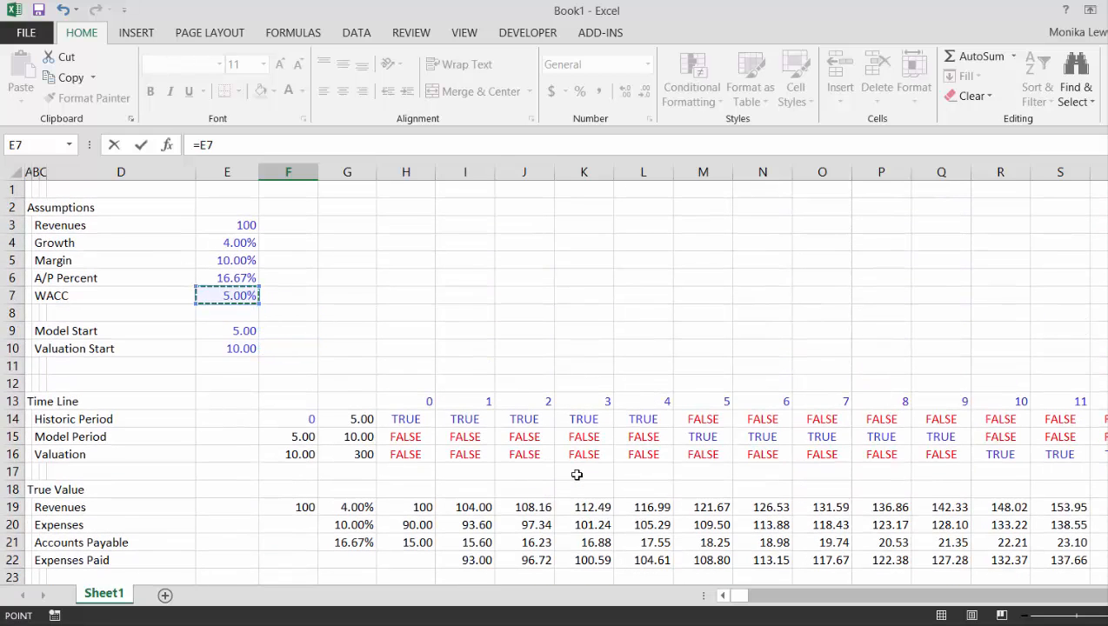
Step: Link the Terminal Value row to the assumptions, with F32 as =E7 for WACC and G32 as =E4 for growth
key(Return)
key(Up)
key(Right)
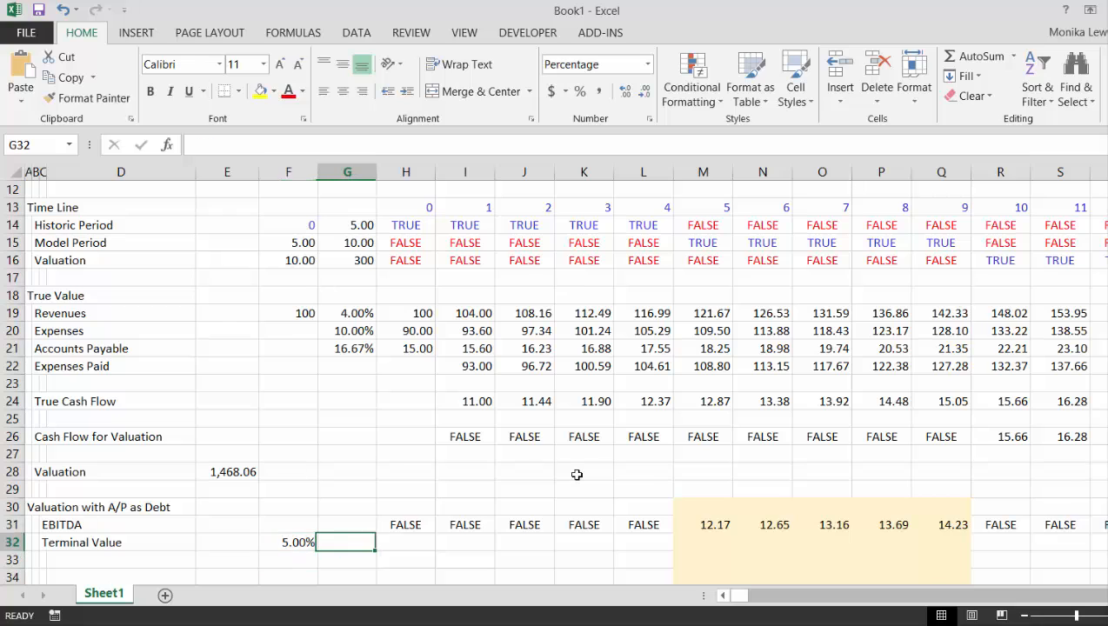
text(=)
key(Page_Up)
key(Up)
key(Up)
key(Up)
key(Up)
key(Up)
key(Up)
key(Up)
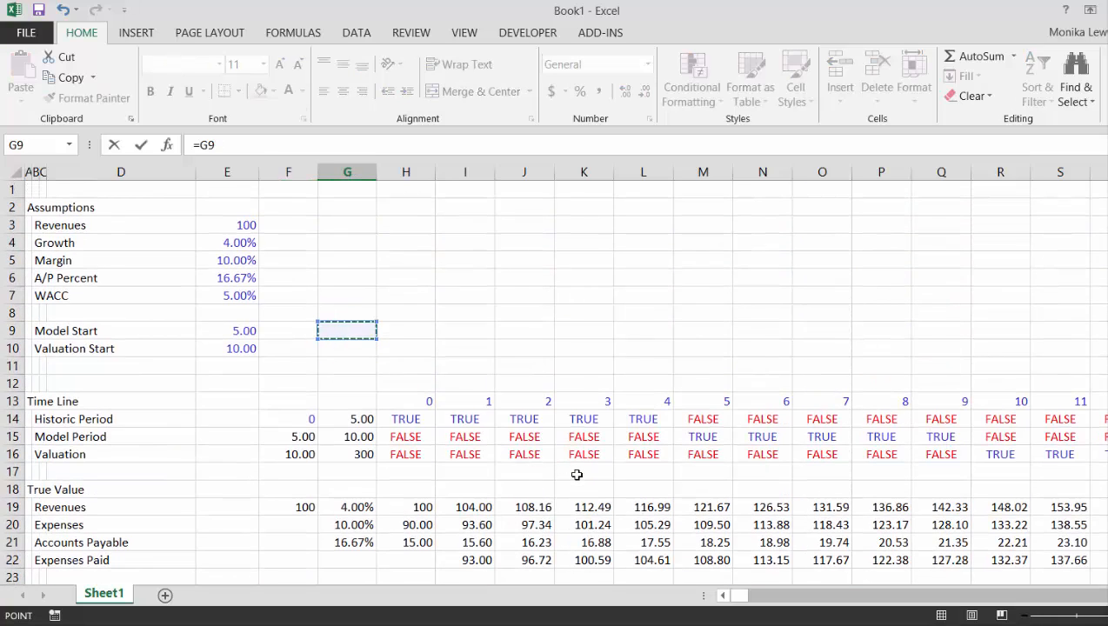
key(Left)
key(Left)
key(Down)
key(Return)
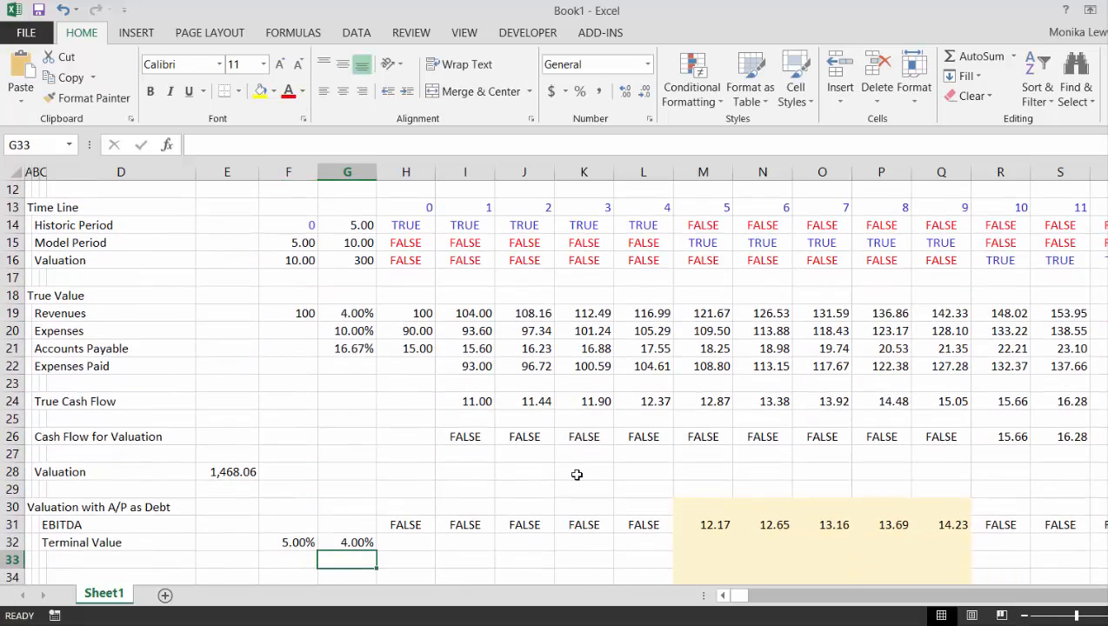
Step: Set the WACC assumption in E7 to 6%
key(Up)
key(Up)
key(Up)
key(Up)
key(Up)
key(Up)
key(Up)
key(Up)
key(Up)
key(Up)
key(Up)
key(Up)
key(Up)
key(Up)
key(Up)
key(Up)
key(Up)
key(Up)
key(Up)
key(Up)
key(Left)
key(Left)
key(Up)
key(Up)
key(Up)
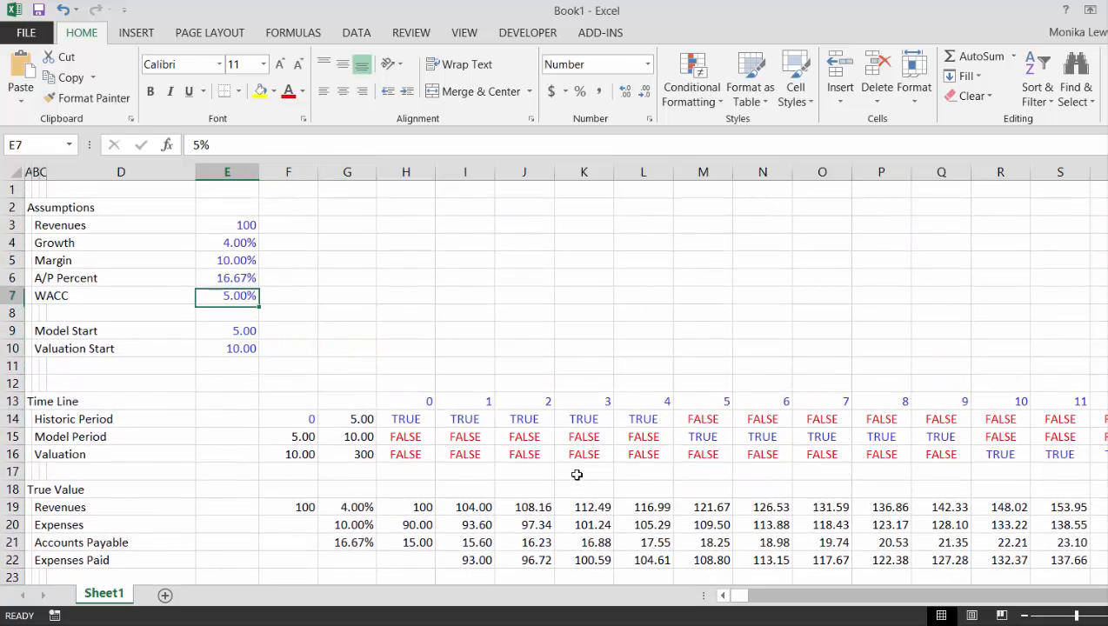
text(5%)
key(Return)
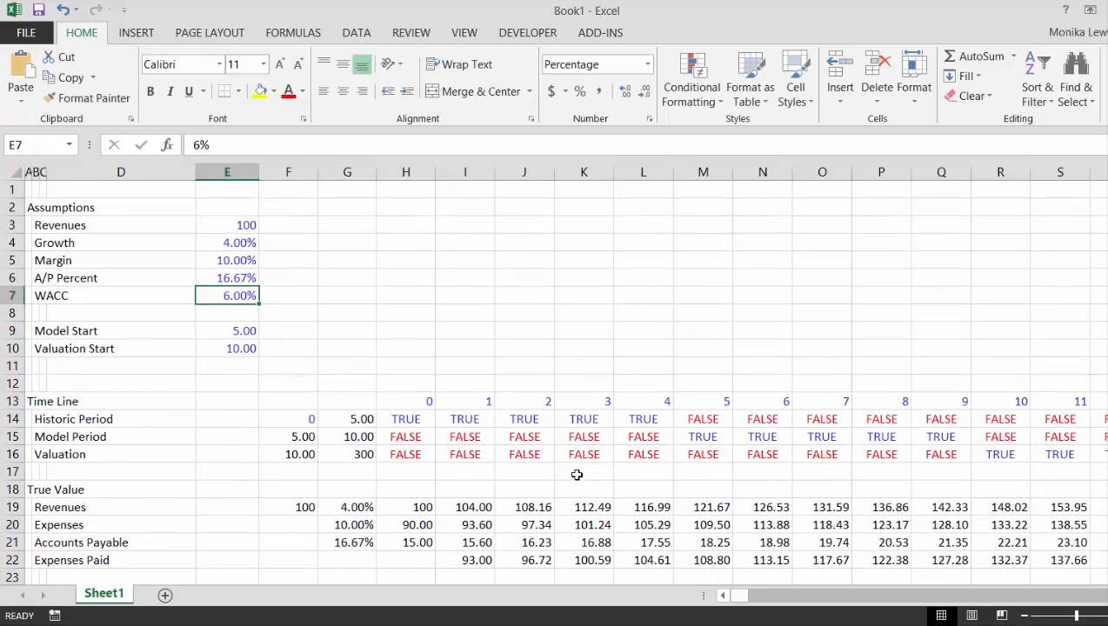
Step: Set the Growth assumption in E4 to 3%
key(Up)
key(Up)
key(Up)
key(Up)
text(3%)
key(Return)
Step: Check the Valuation result and the linked WACC and growth rates in the Terminal Value row
key(Down)
key(Down)
key(Down)
key(Down)
key(Down)
key(Down)
key(Down)
key(Down)
key(Down)
key(Down)
key(Down)
key(Down)
key(Down)
key(Down)
key(Down)
key(Down)
key(Down)
key(Down)
key(Down)
key(Down)
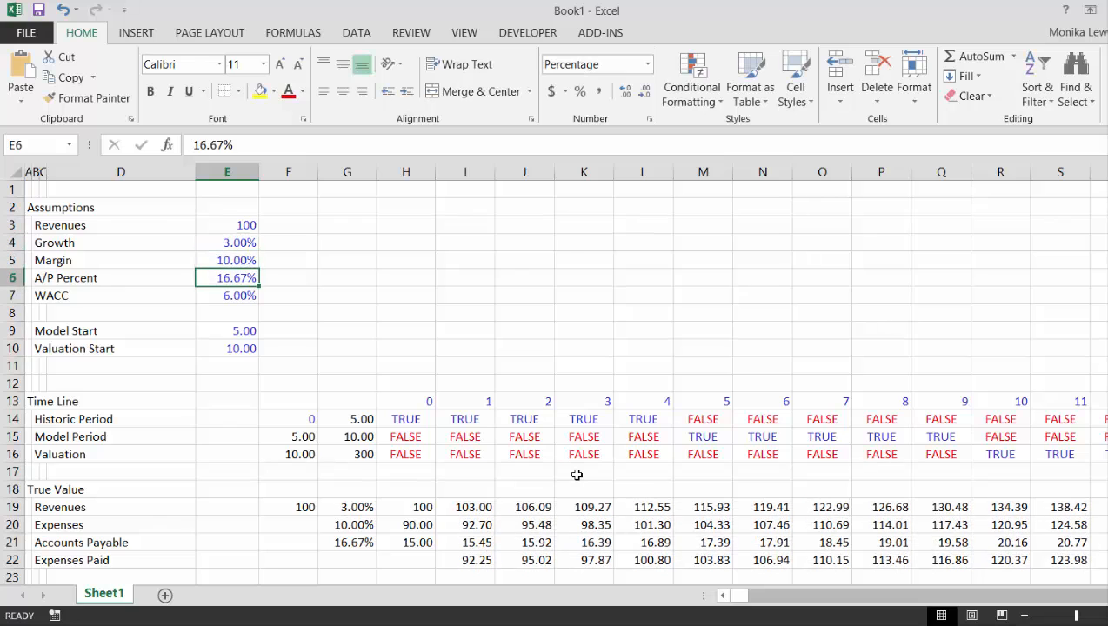
key(Up)
key(Up)
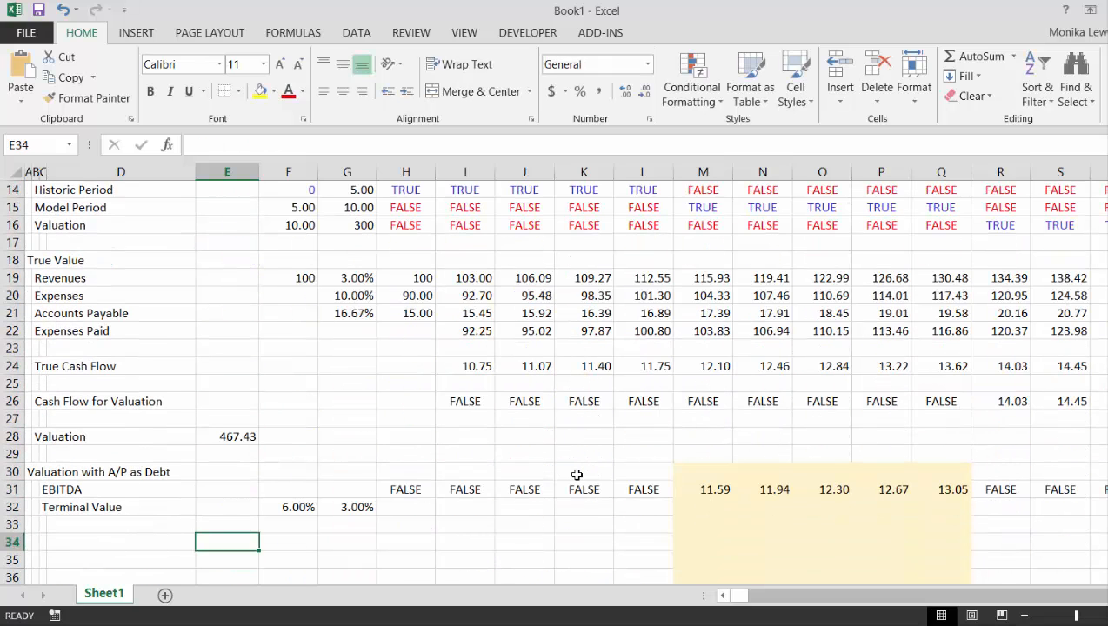
key(Down)
key(Up)
key(Up)
key(Right)
key(Right)
key(Right)
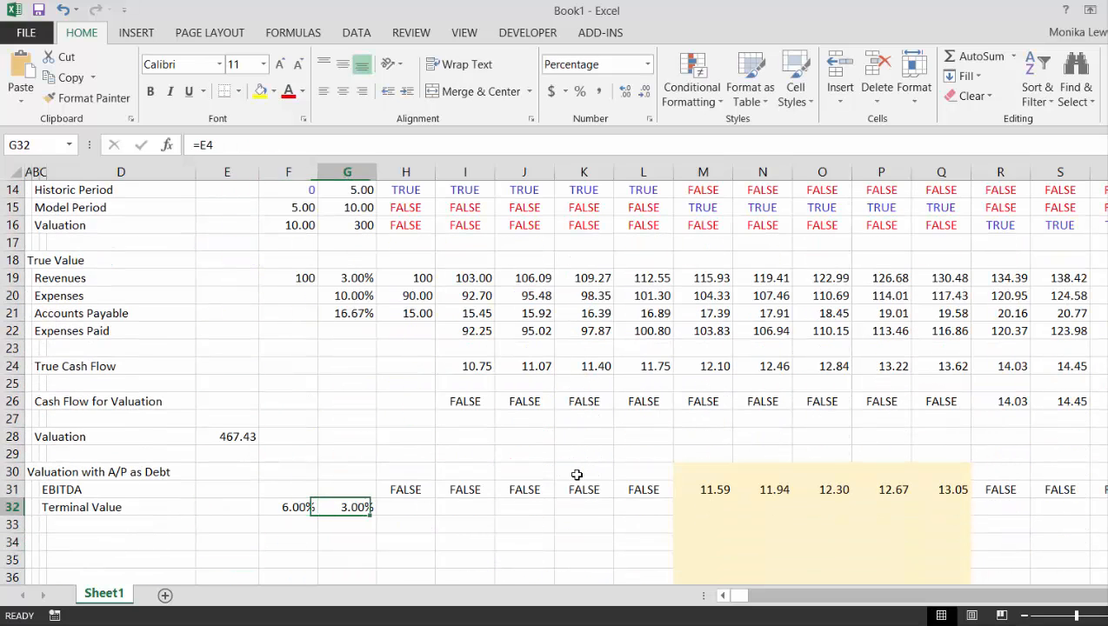
Step: Insert a new row 17 directly below the Valuation row of the Time Line section
key(Up)
key(Up)
key(Up)
key(Up)
key(Up)
key(Up)
key(Up)
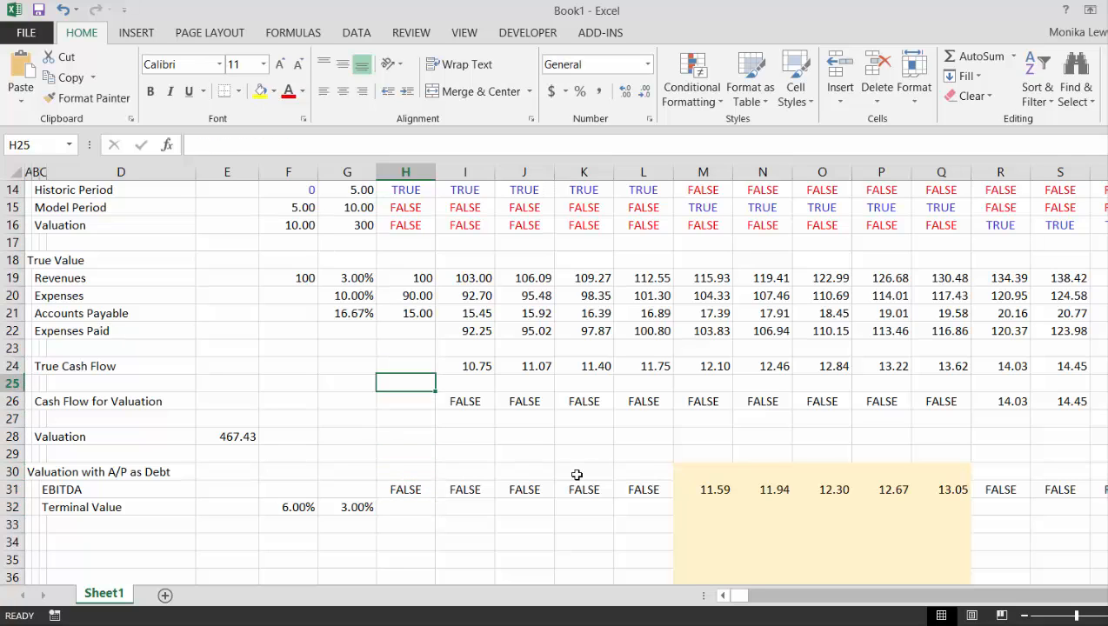
key(Down)
key(Down)
key(Down)
key(Up)
key(Up)
key(Up)
key(Up)
key(Up)
key(Up)
key(Up)
key(Up)
key(Up)
key(Up)
key(Up)
key(Up)
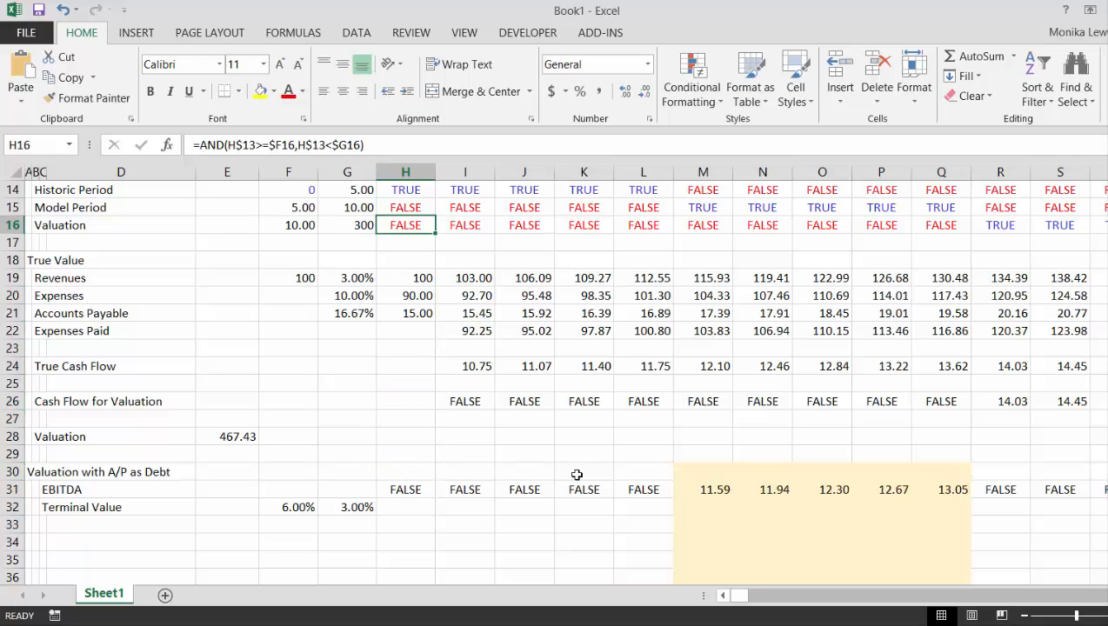
key(Down)
key(shift+space)
key(ctrl+shift+plus)
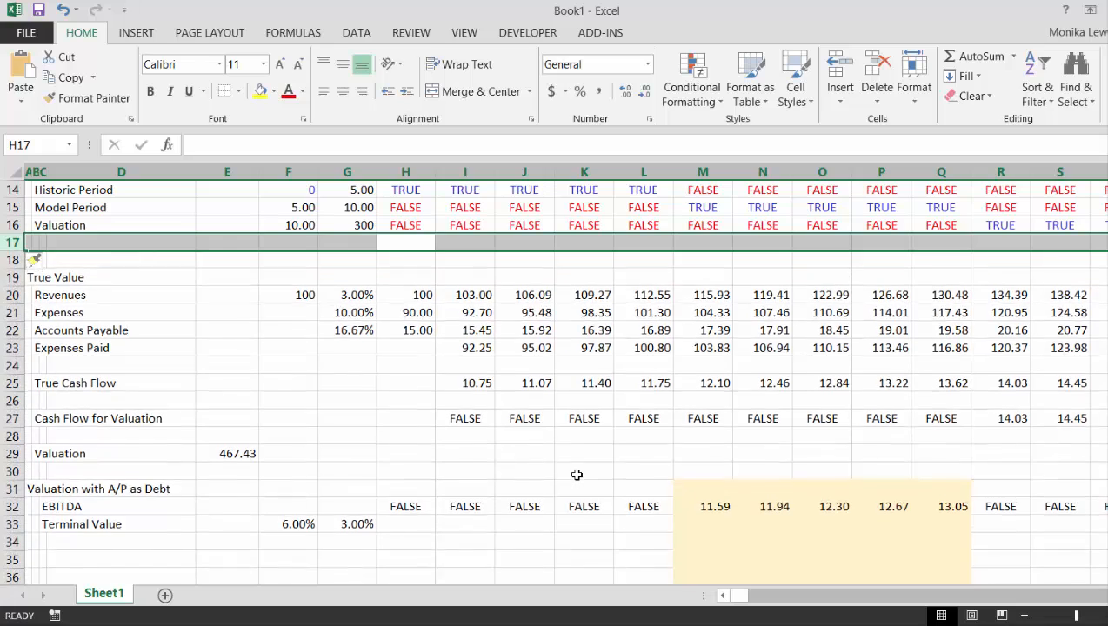
Step: Label the new row "Terminal Period" in B17
key(Left)
key(Left)
key(Left)
key(Left)
key(Left)
key(Left)
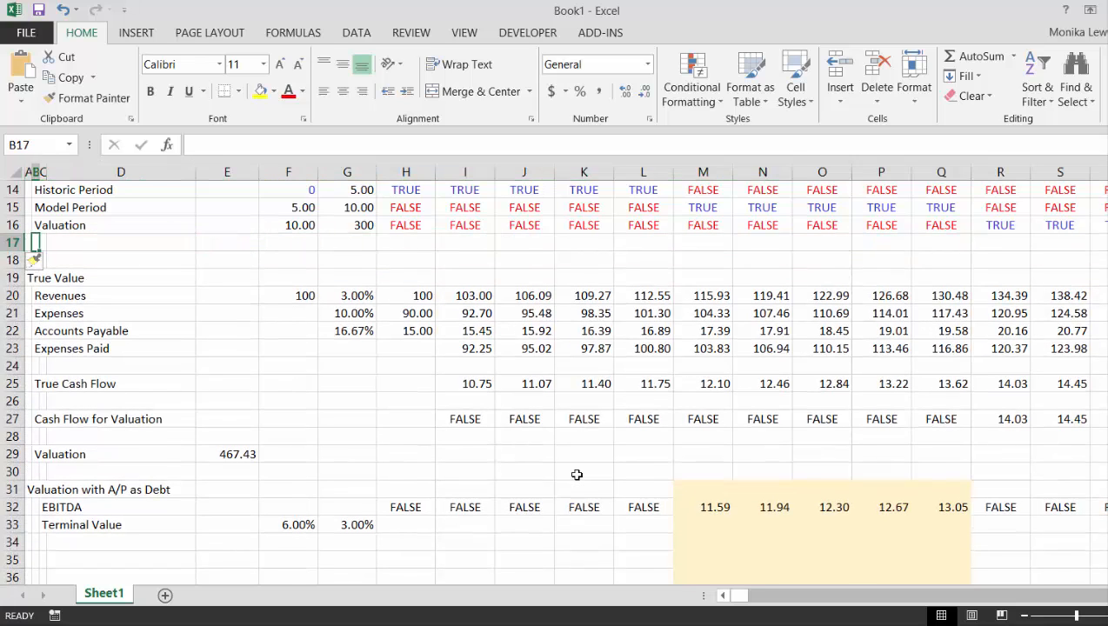
text(Terminal Period)
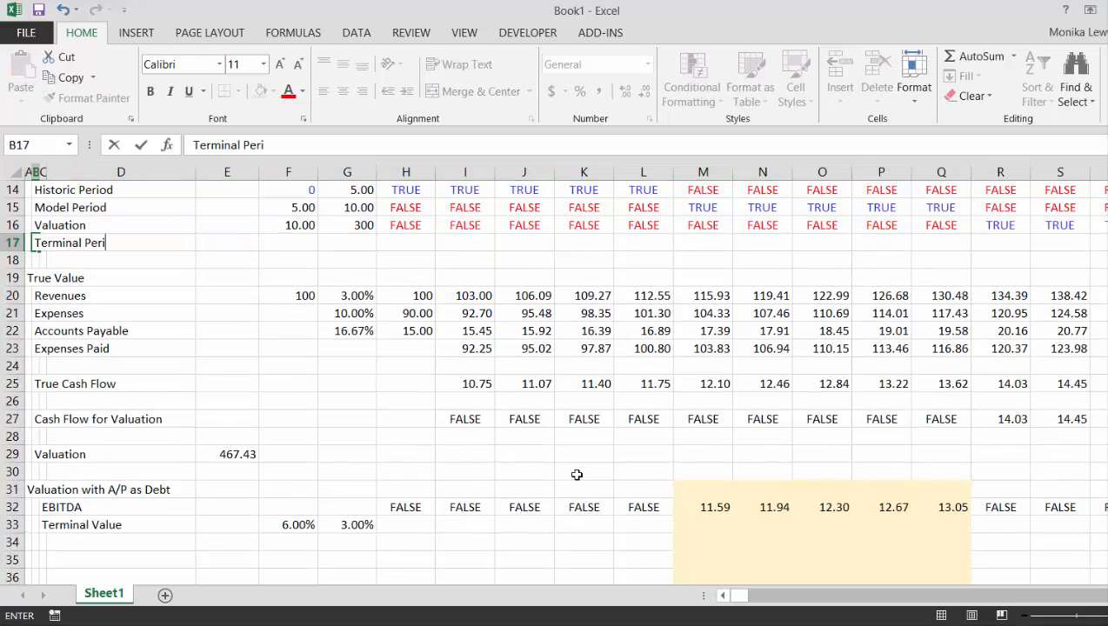
key(Return)
Step: Link G17 of the Terminal Period row to the end of the Model Period with =G15
key(Up)
key(Right)
key(Right)
key(Right)
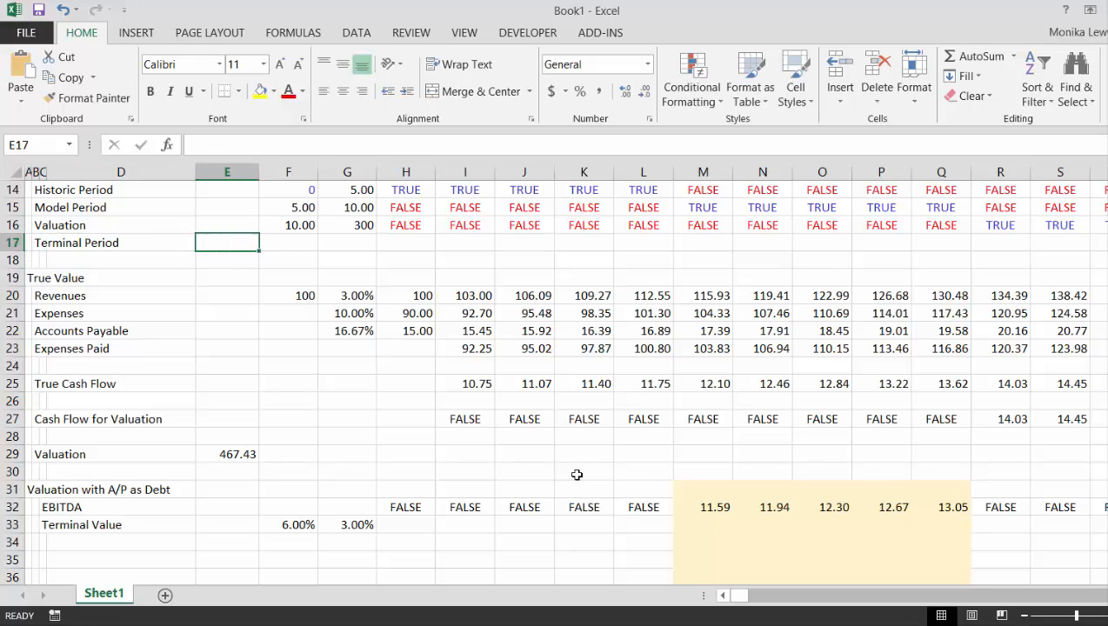
key(Right)
key(Right)
text(=)
key(Up)
key(Up)
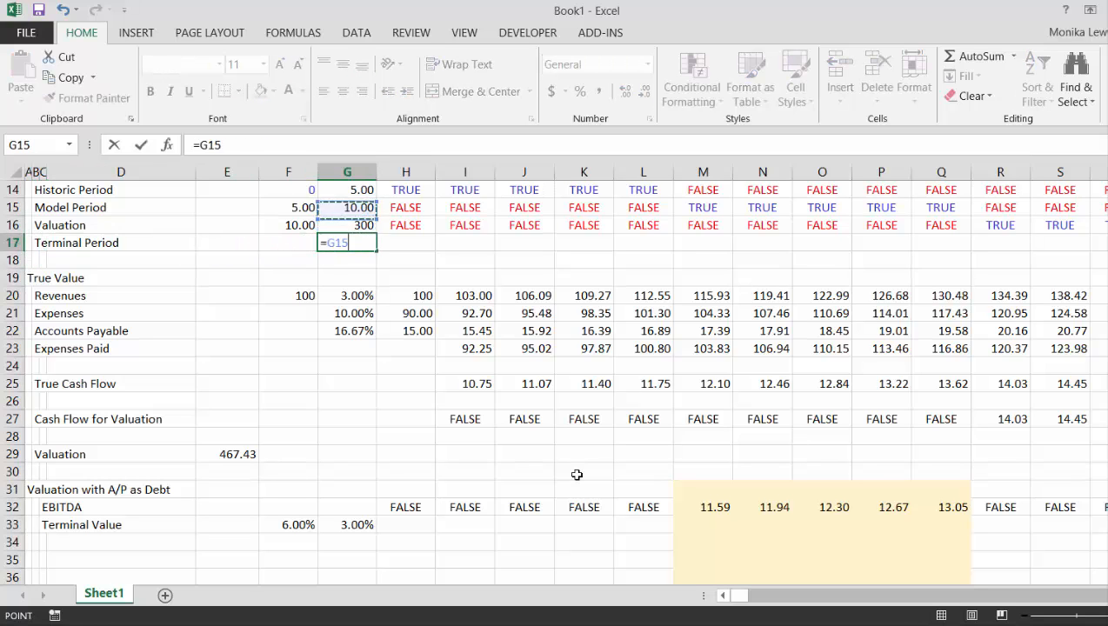
key(Return)
Step: Enter =H13=$G$17 in H17 to test whether the time line period equals the terminal period
key(Up)
key(Right)
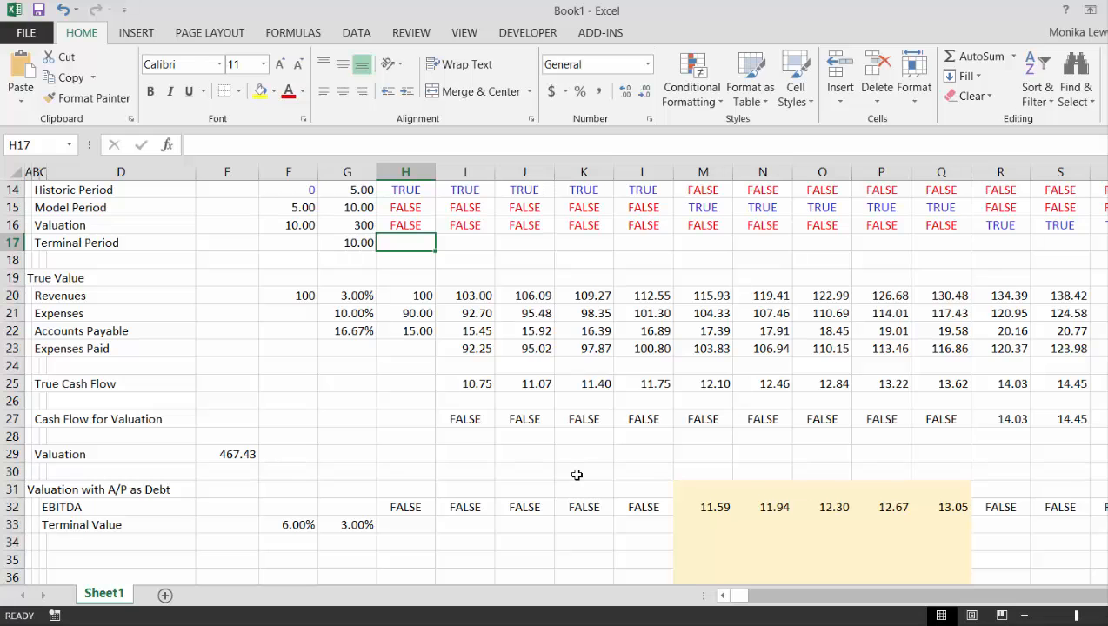
text(=)
key(Up)
key(Up)
key(Up)
key(Up)
key(Up)
key(Up)
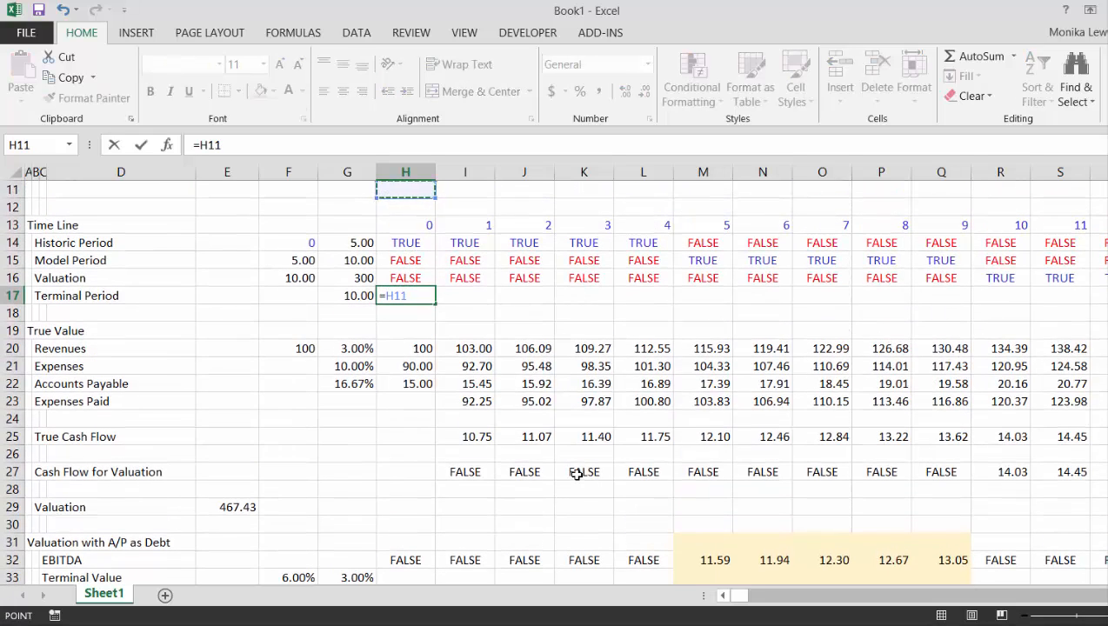
key(Down)
key(Down)
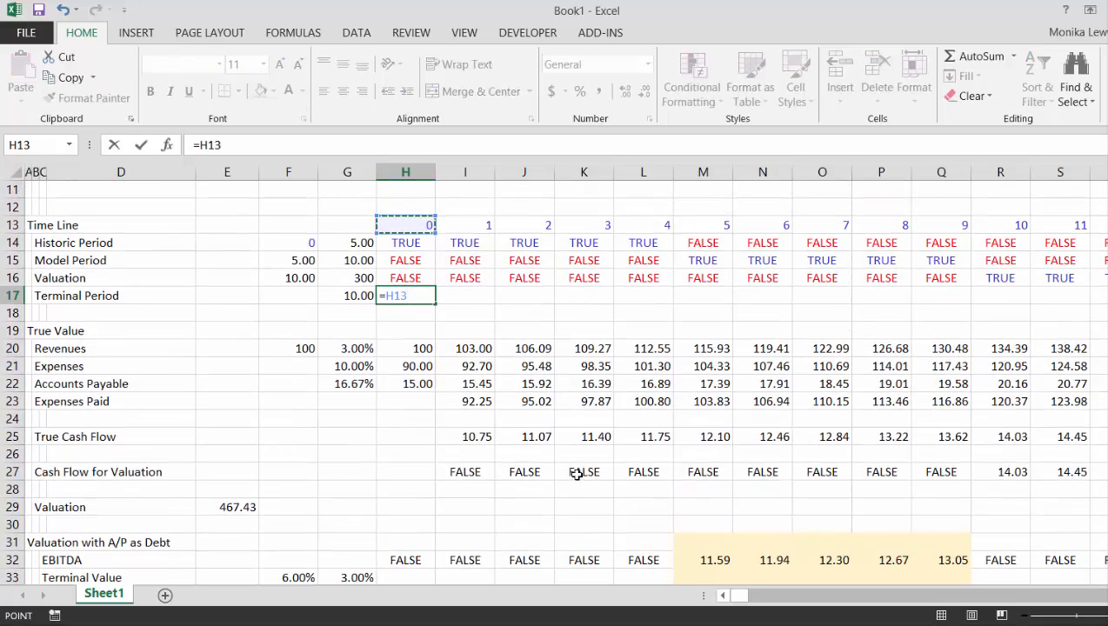
text(=)
key(Left)
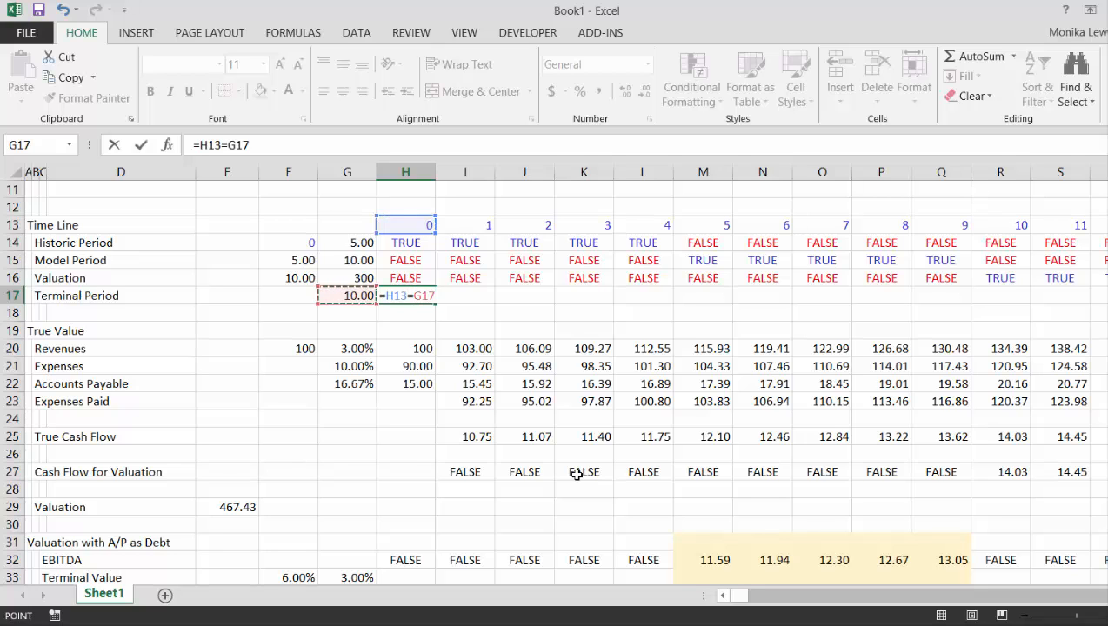
key(F4)
key(Return)
Step: Fill the Terminal Period formula from H17 across the rest of the time line
key(Up)
key(ctrl+shift+Right)
key(ctrl+r)
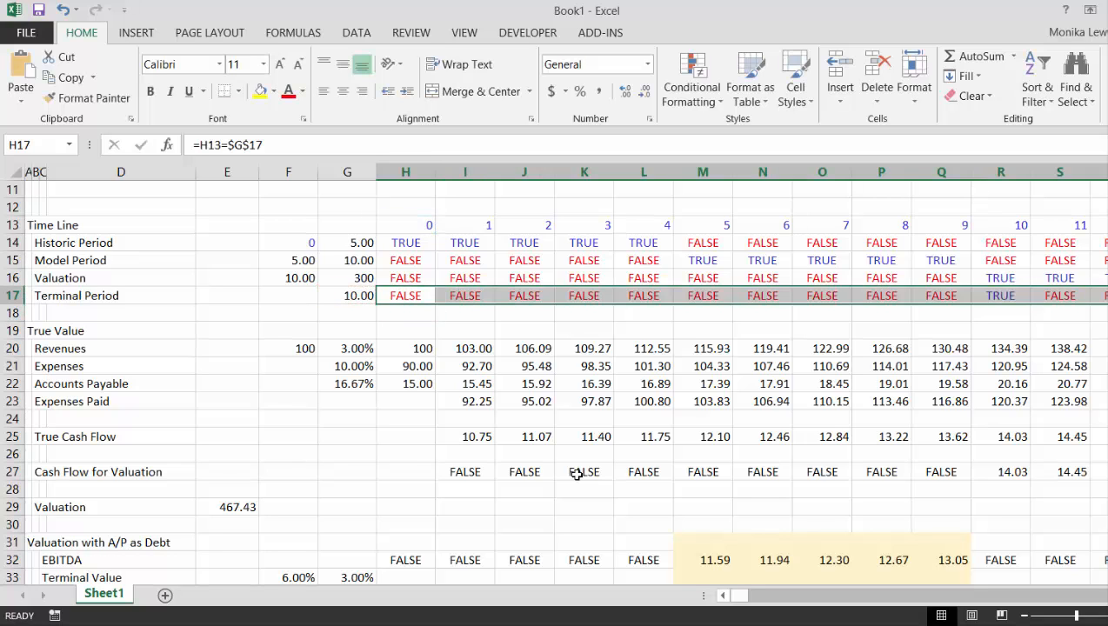
Step: Examine the Terminal Period flags along row 17 up to period 10
key(Right)
key(Right)
key(Right)
key(Right)
key(Right)
key(Right)
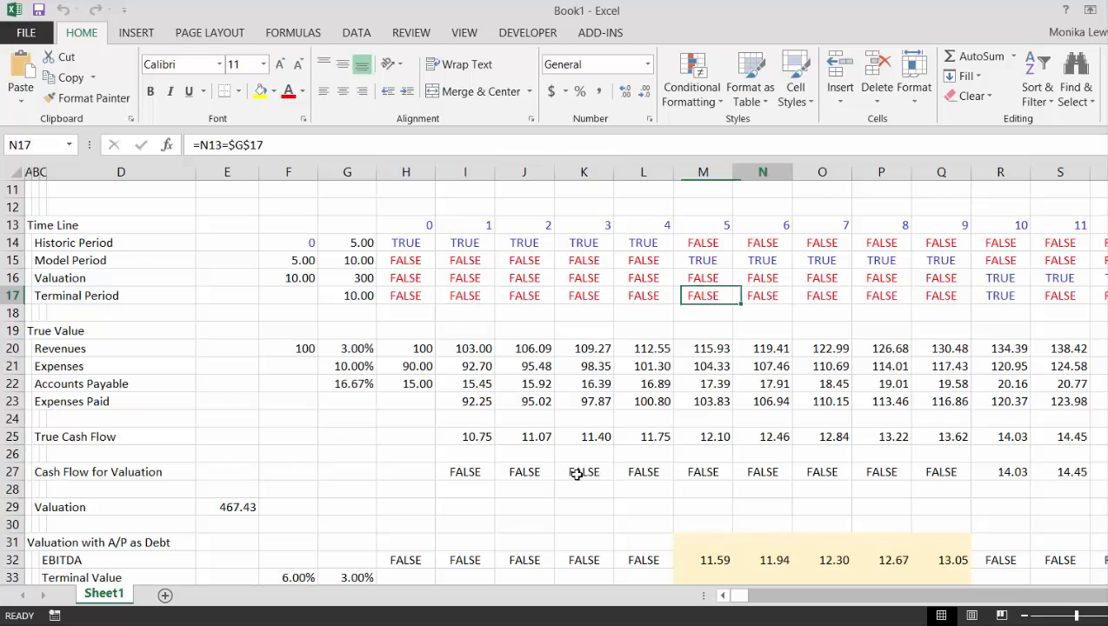
key(Right)
key(Right)
key(Right)
key(Right)
key(Down)
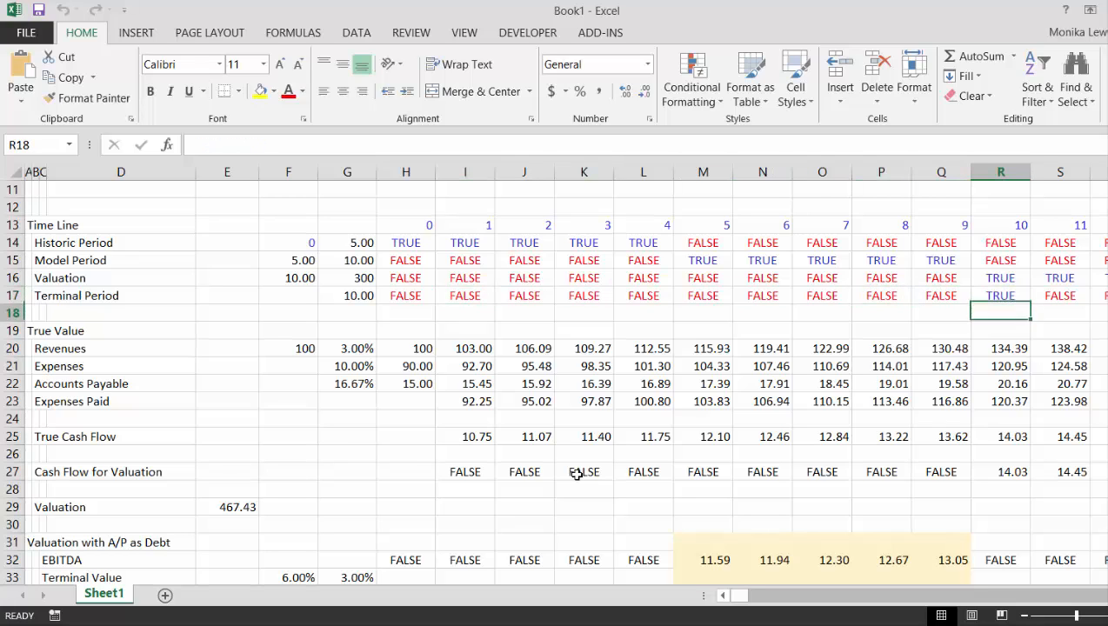
Step: Change the Model Period flag in H15 to =AND(H$13>=$F15,H$13<=$G15) and fill it across the time line
key(Up)
key(Up)
key(Left)
key(Up)
key(Left)
key(Left)
key(Left)
key(Left)
key(Left)
key(Left)
key(Left)
key(Left)
key(Left)
key(Left)
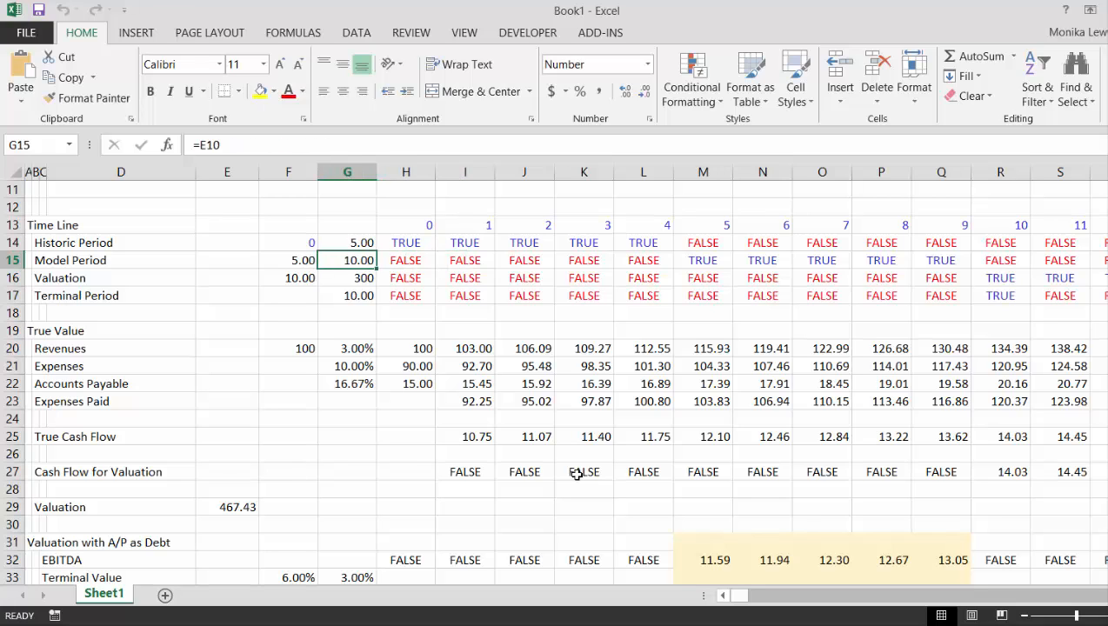
key(Right)
key(F2)
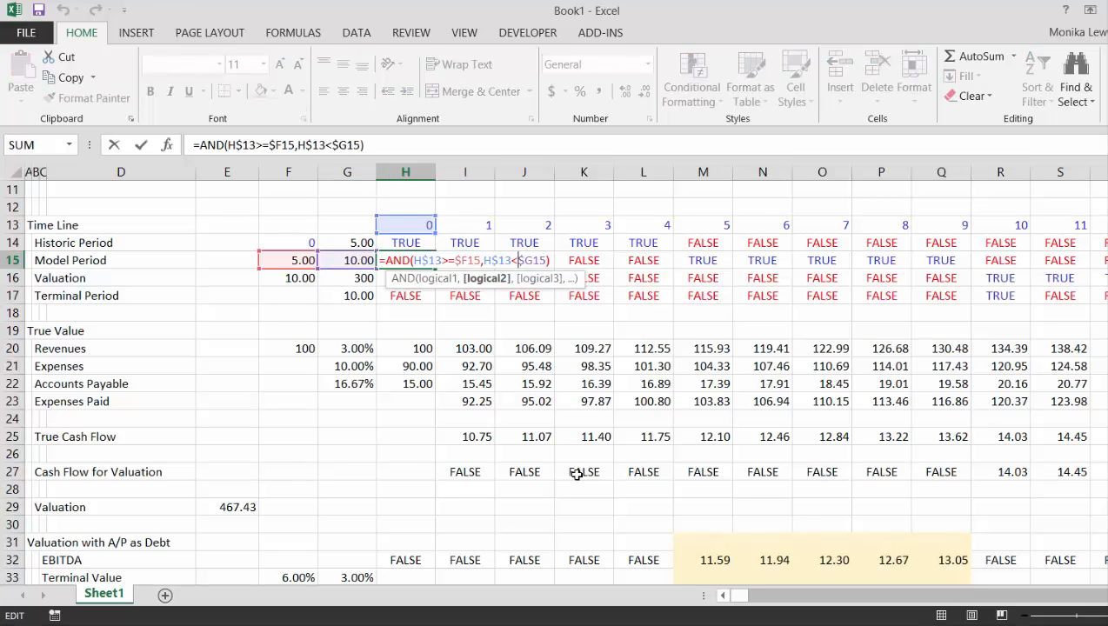
text(=)
key(ctrl+Return)
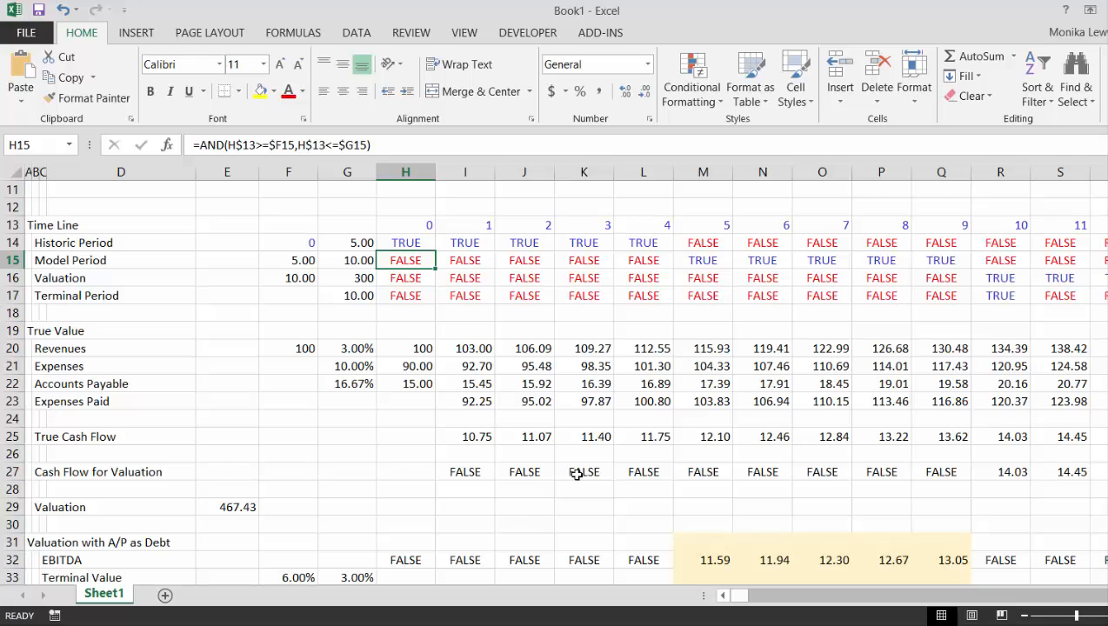
key(ctrl+shift+r)
Step: Examine the Valuation flag formula in H16 and the end-period links in G15 and G16
key(Down)
key(Left)
key(Left)
key(Right)
key(Right)
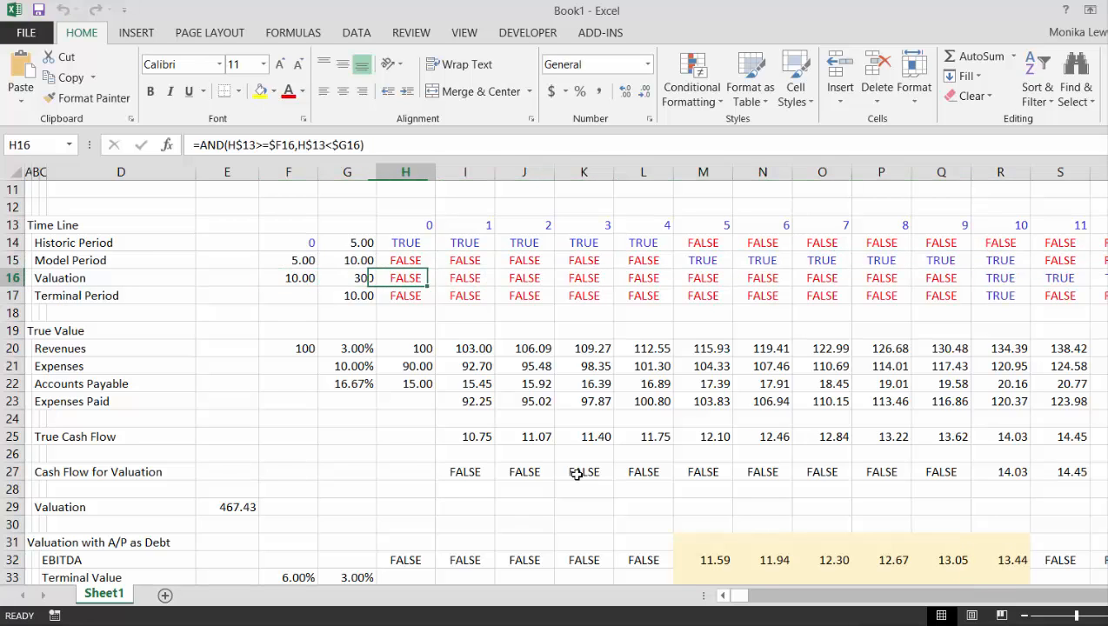
key(F2)
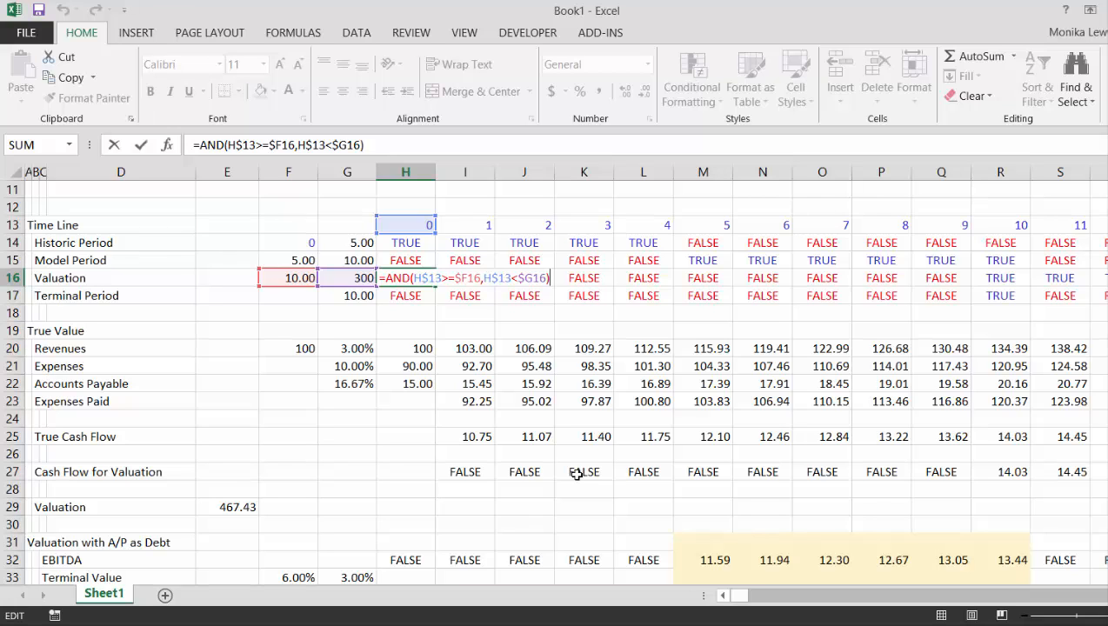
key(Return)
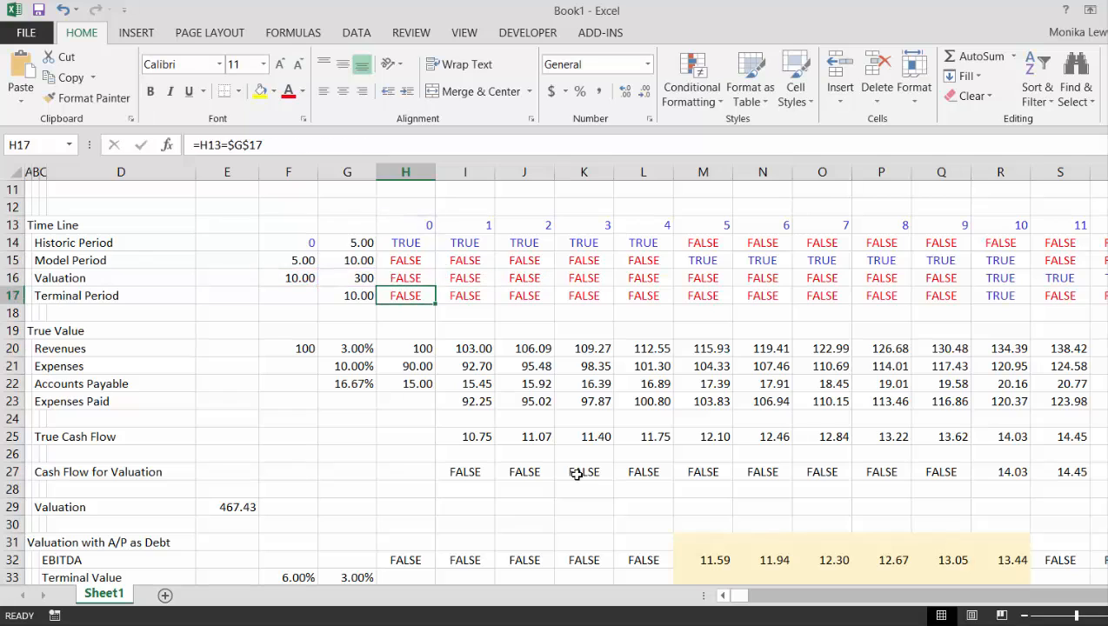
key(Up)
key(Up)
key(Left)
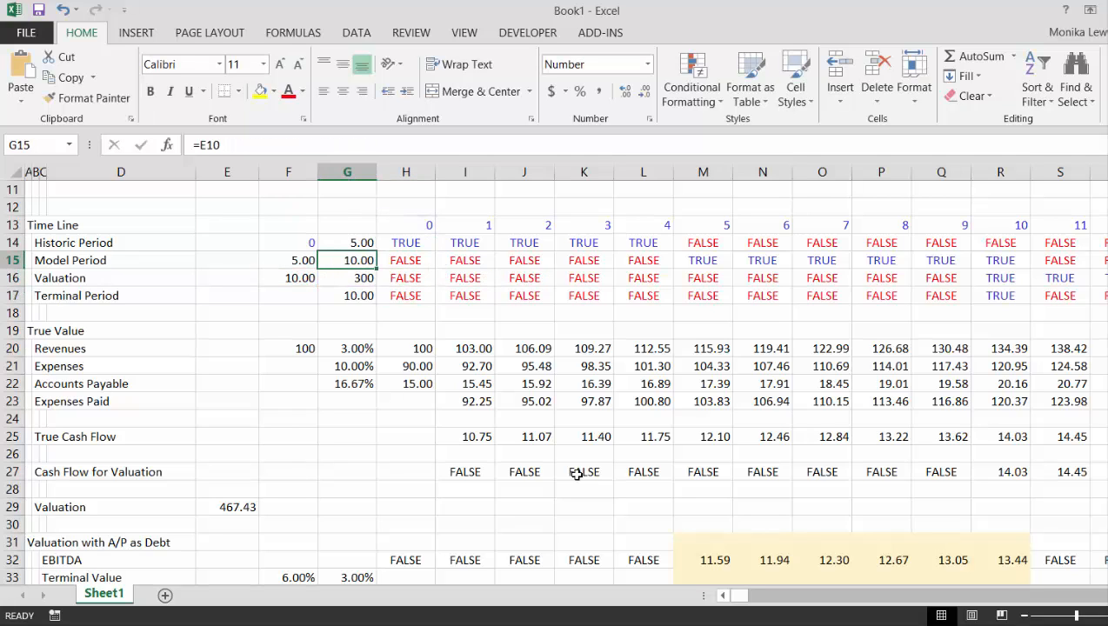
key(Down)
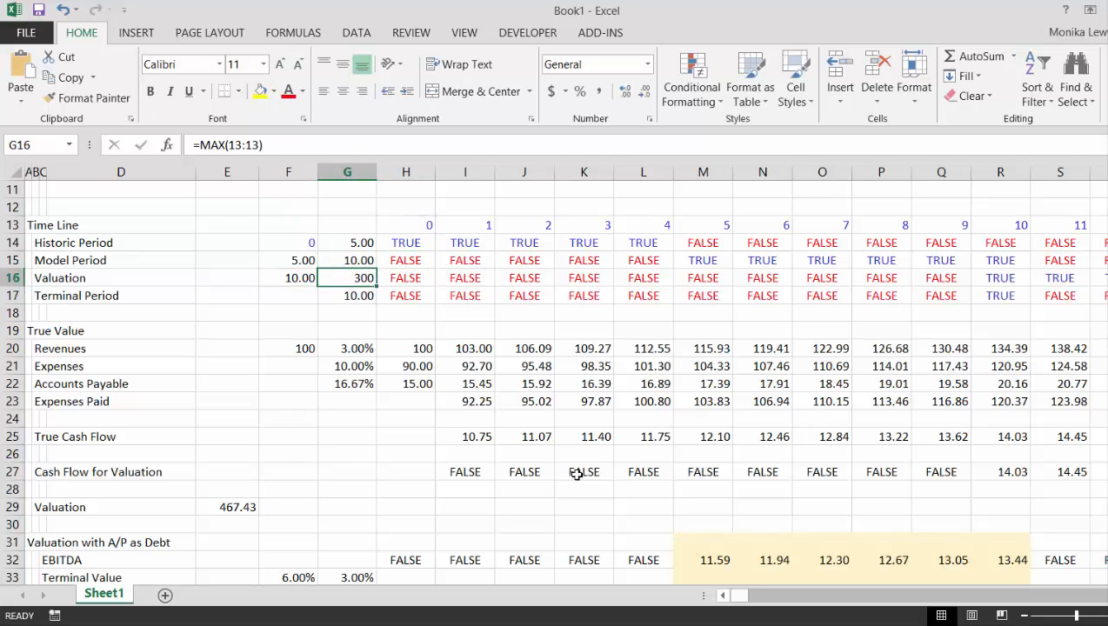
Step: Change the Valuation flag in H16 to =AND(H$13>$F16,H$13<$G16) and fill it across the time line
key(Right)
key(F2)
key(Left)
key(Left)
key(Left)
key(Left)
key(Left)
key(Left)
key(Left)
key(Left)
key(Left)
key(Left)
key(Left)
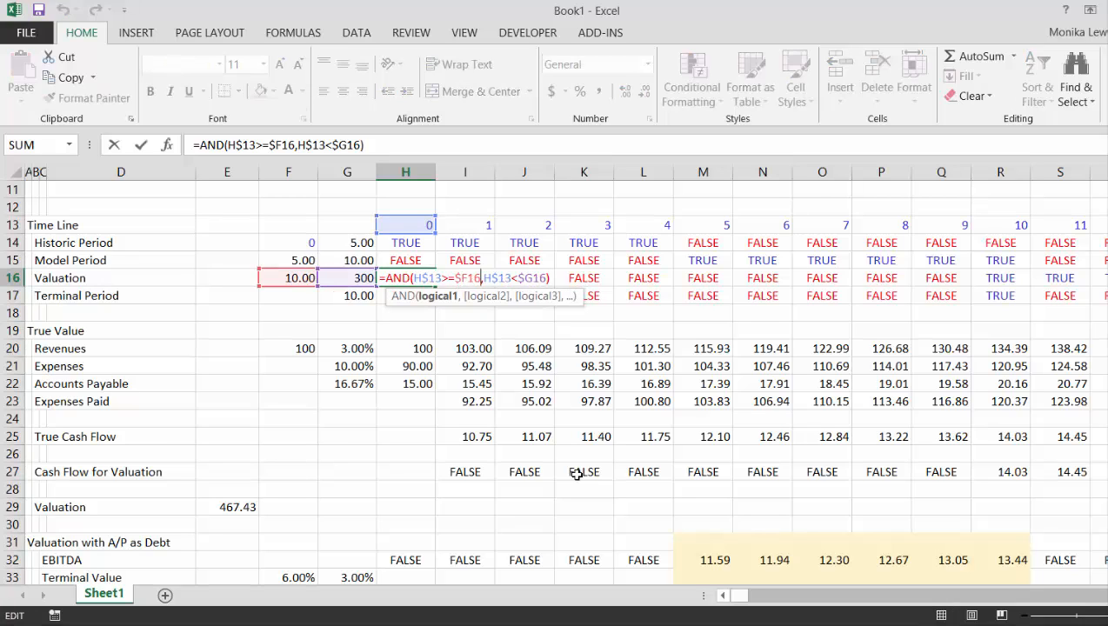
key(BackSpace)
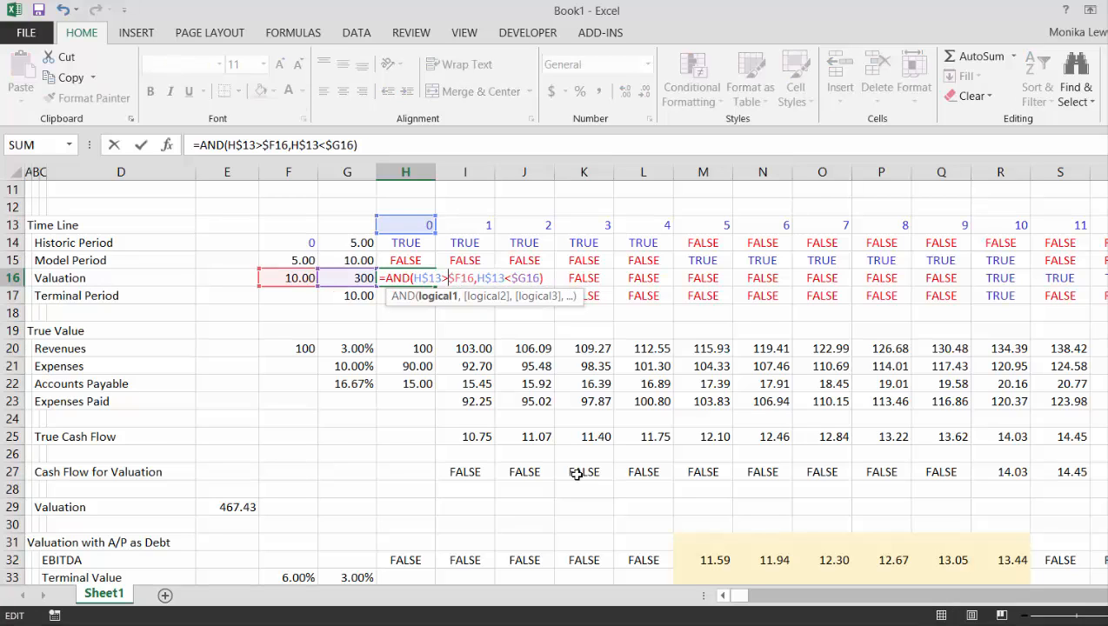
key(ctrl+Return)
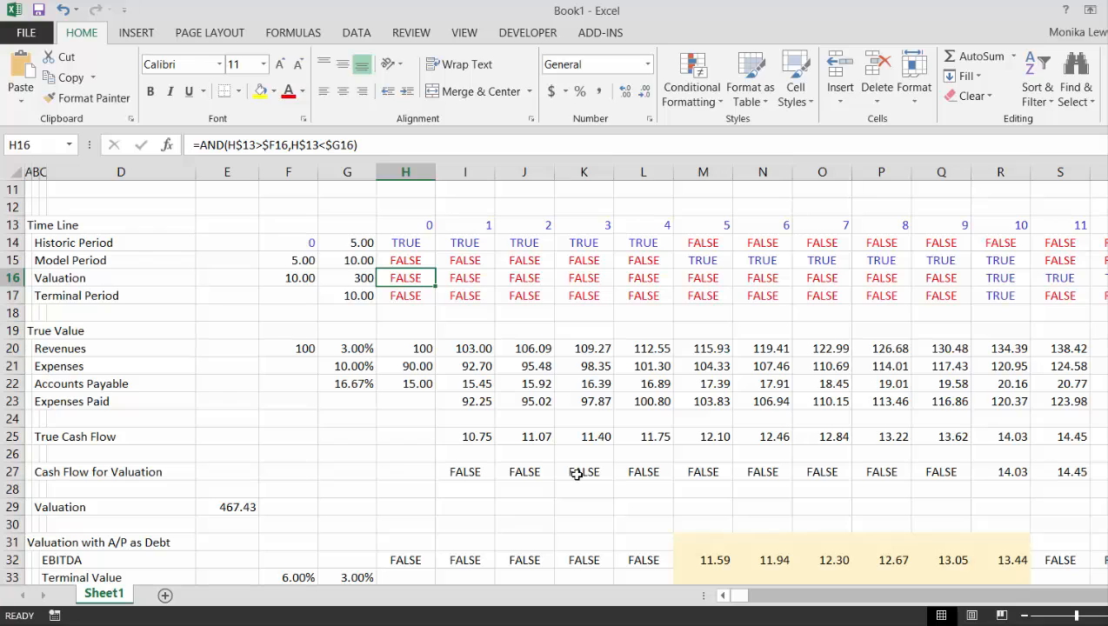
key(ctrl+shift+Right)
key(ctrl+r)
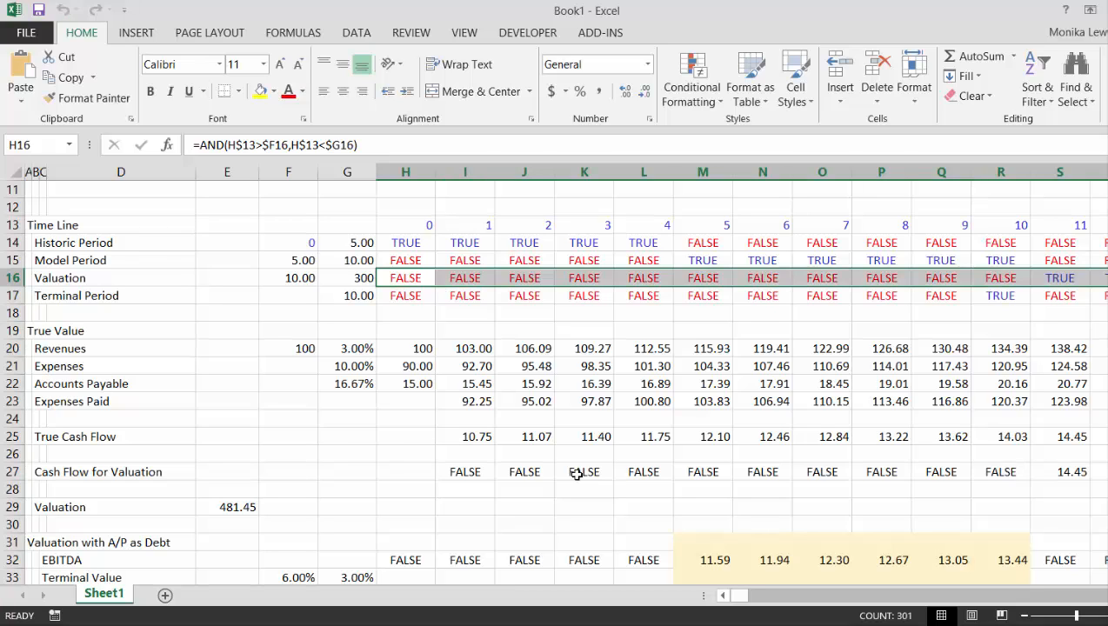
Step: Check which rows the True Cash Flow formula in I25 refers to
key(Down)
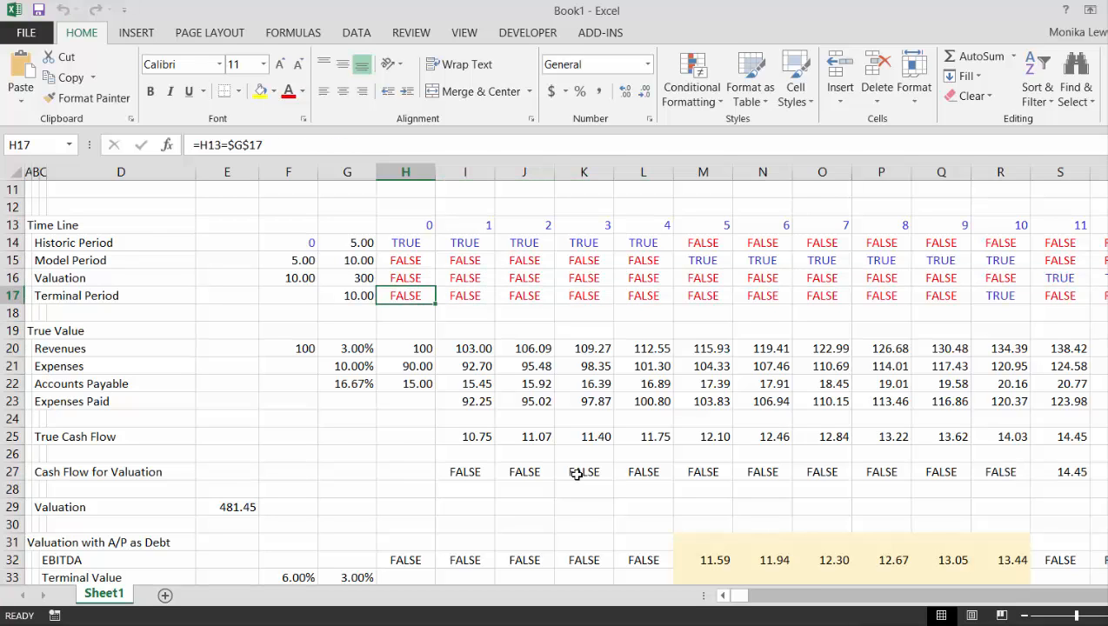
key(Down)
key(Down)
key(Down)
key(Down)
key(Down)
key(Down)
key(Down)
key(Down)
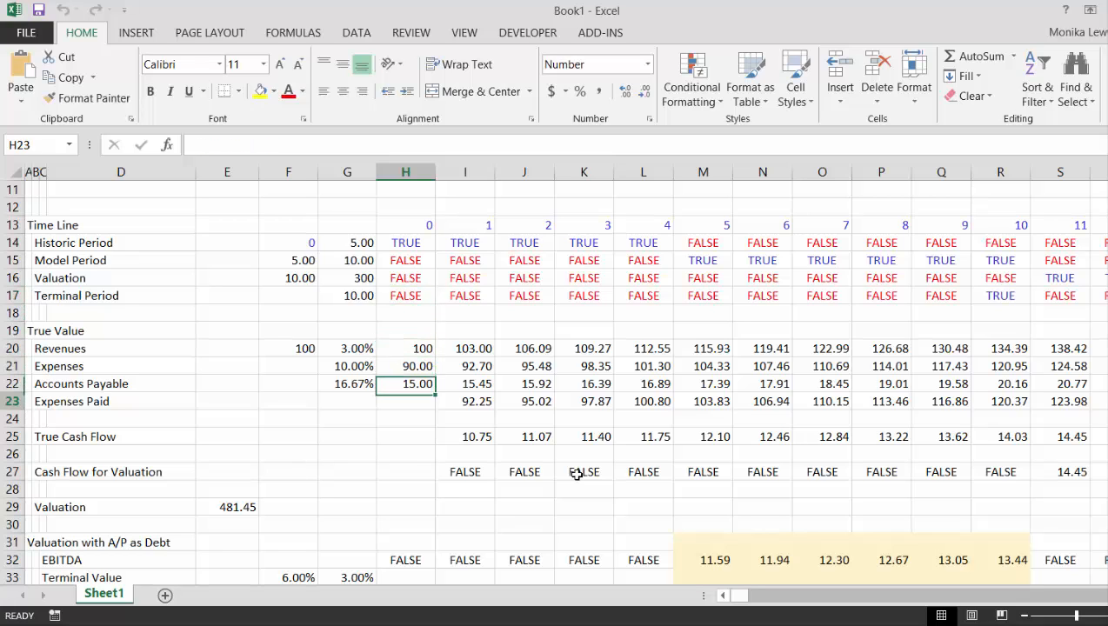
key(Right)
key(F2)
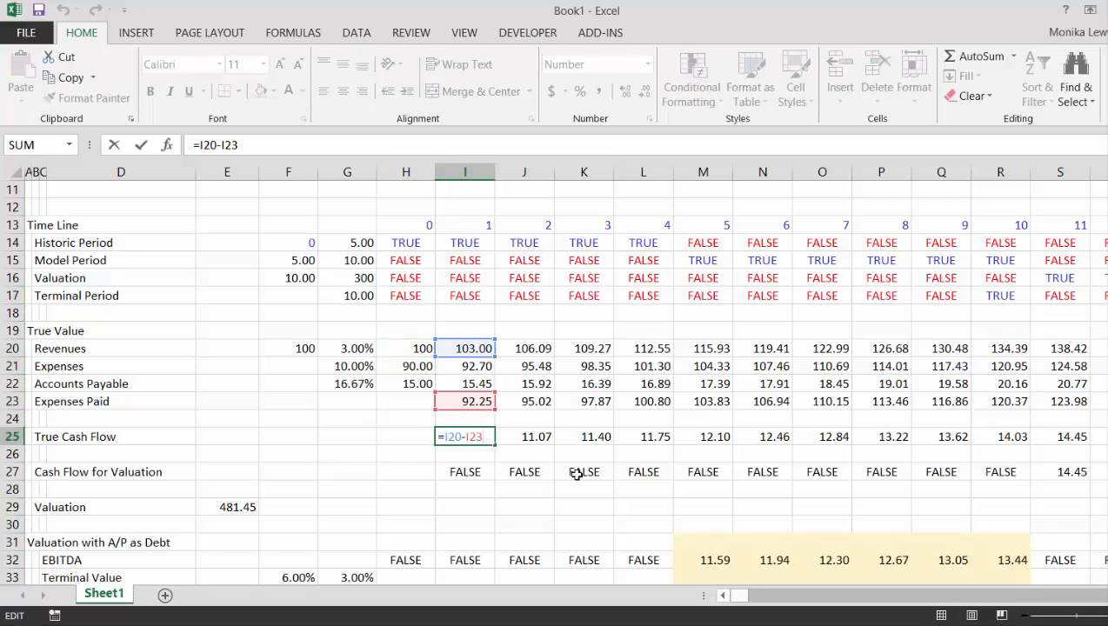
key(Return)
Step: Change the Cash Flow for Valuation formula in I27 to =IF(OR(I16,I15),I25) and fill it across the row
key(Down)
key(F2)
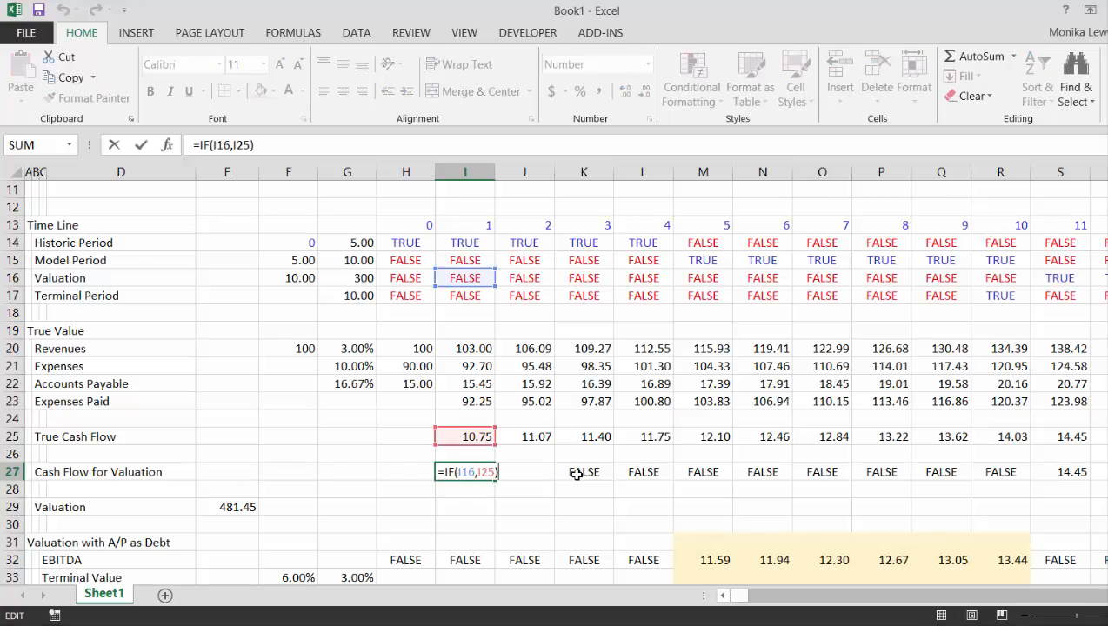
key(Left)
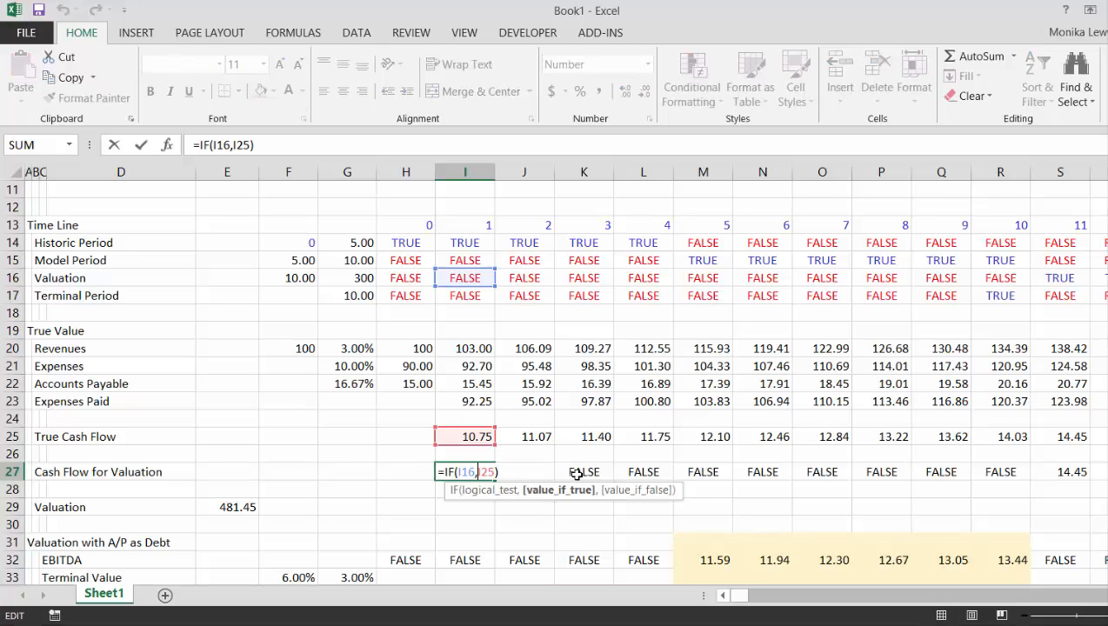
key(Left)
key(Left)
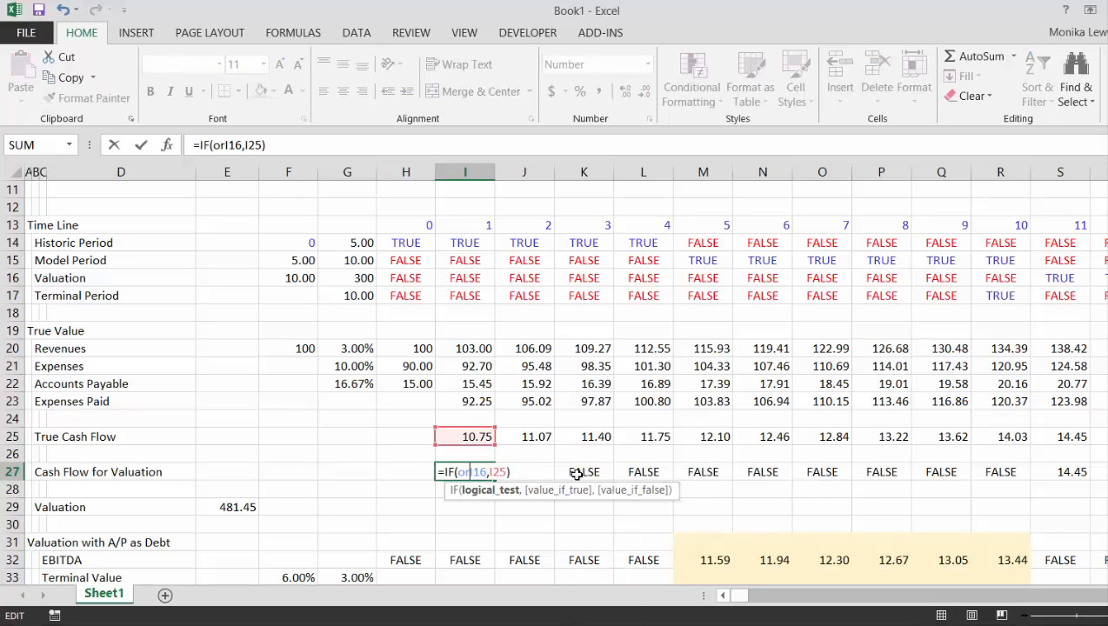
text(or(I16)
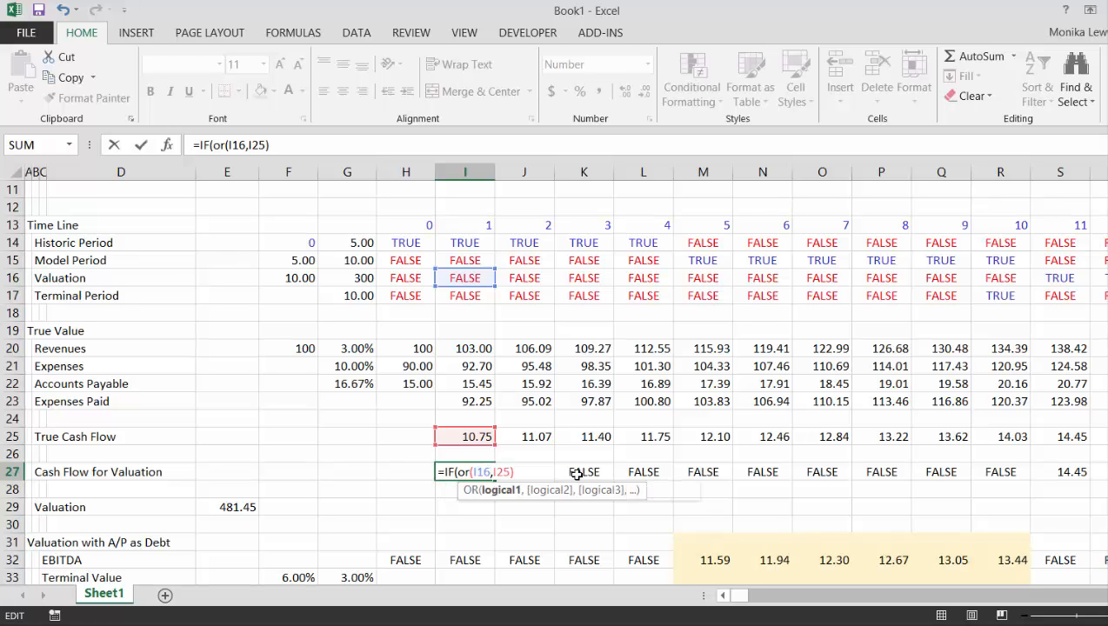
text(,)
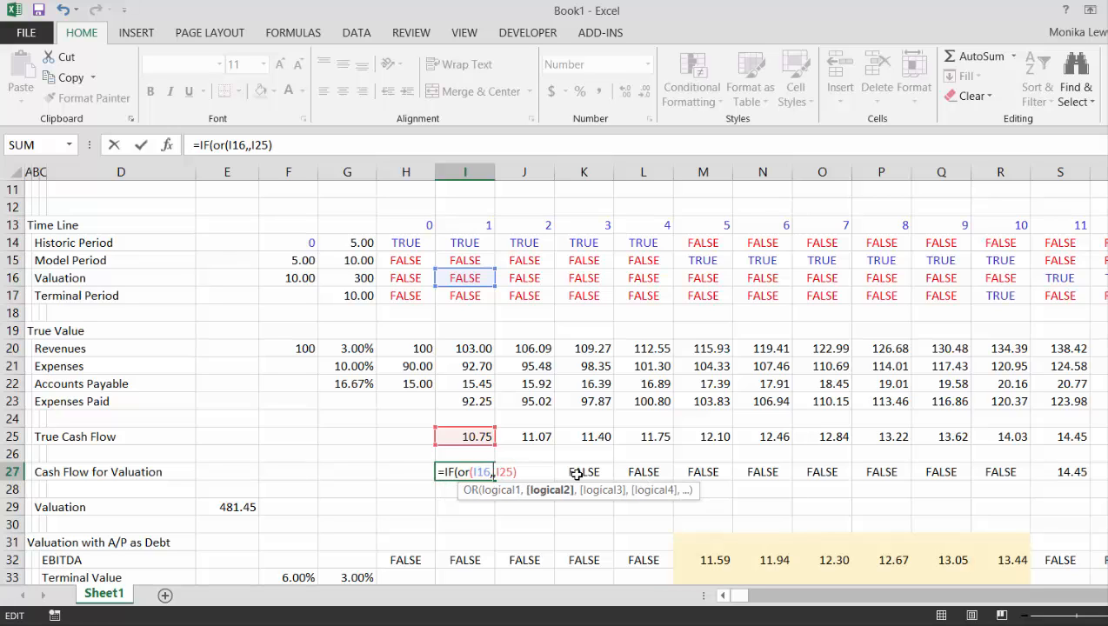
click(458, 261)
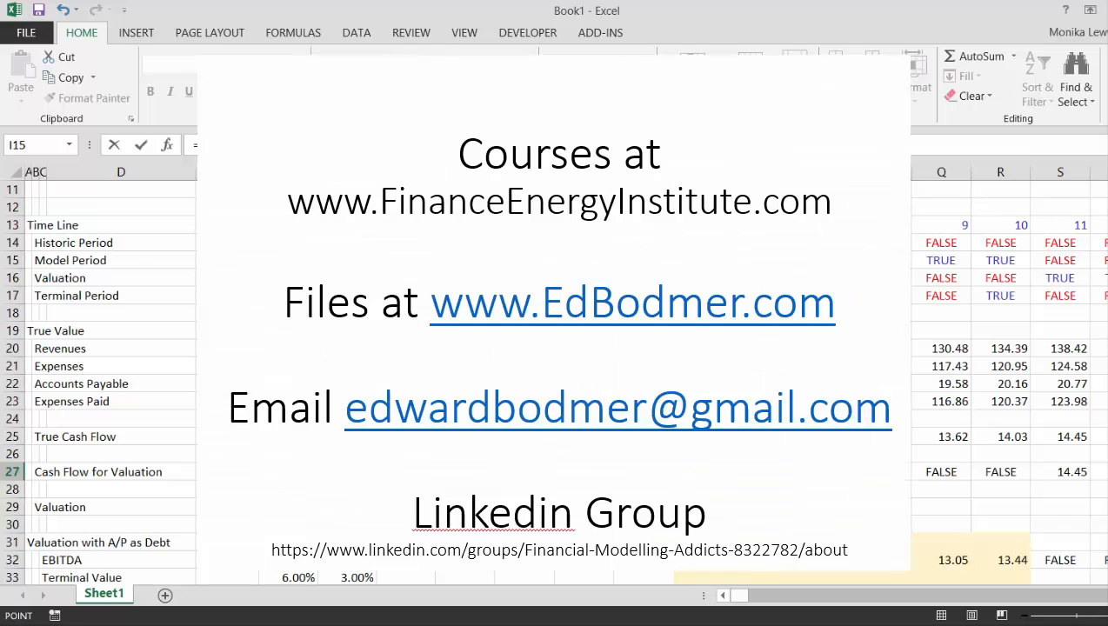
key(Return)
key(Up)
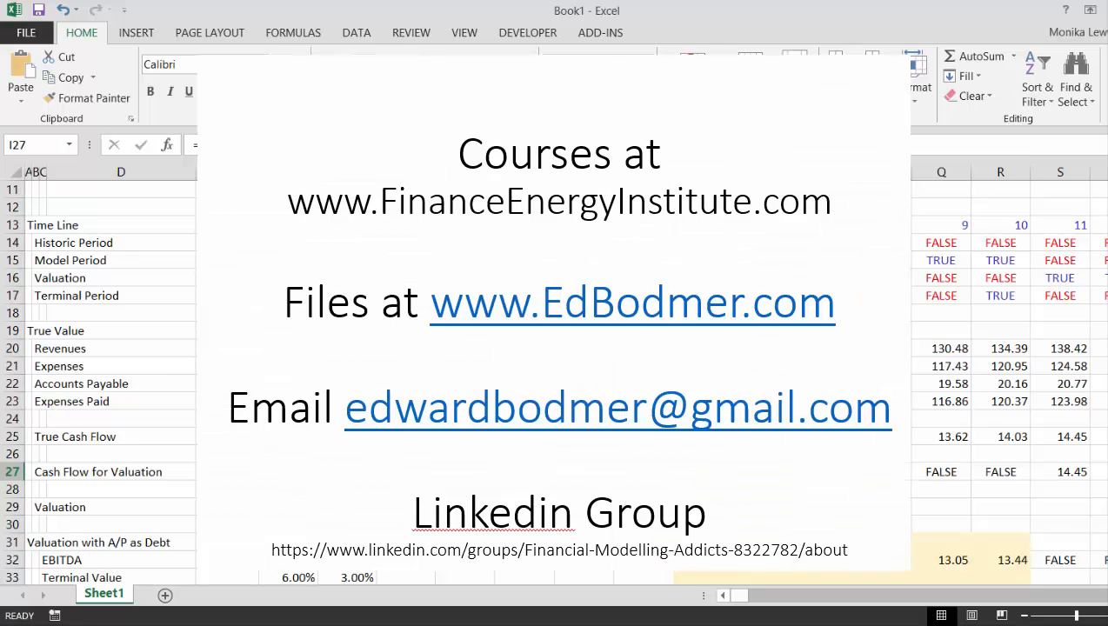
key(ctrl+shift+Right)
key(ctrl+r)
Step: Examine the Cash Flow for Valuation results along row 27 out to the later periods
key(Right)
key(Right)
key(Right)
key(Right)
key(Right)
key(Right)
key(Right)
key(Right)
key(Right)
key(Right)
key(Right)
key(Right)
key(Right)
key(Right)
key(Right)
key(Right)
key(Right)
key(Right)
key(Right)
key(Right)
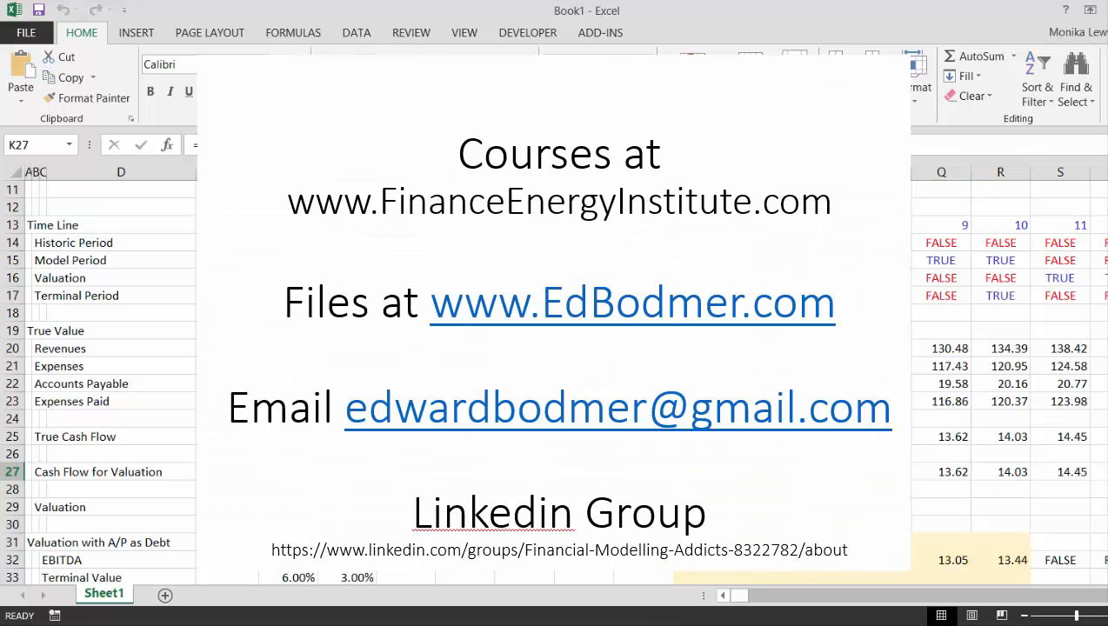
key(Left)
key(Left)
key(Left)
key(Left)
key(Left)
key(Left)
key(Left)
key(Left)
key(Left)
key(Left)
key(Left)
key(Left)
key(Left)
key(Left)
key(Left)
key(Left)
key(Left)
key(Left)
key(Left)
key(Left)
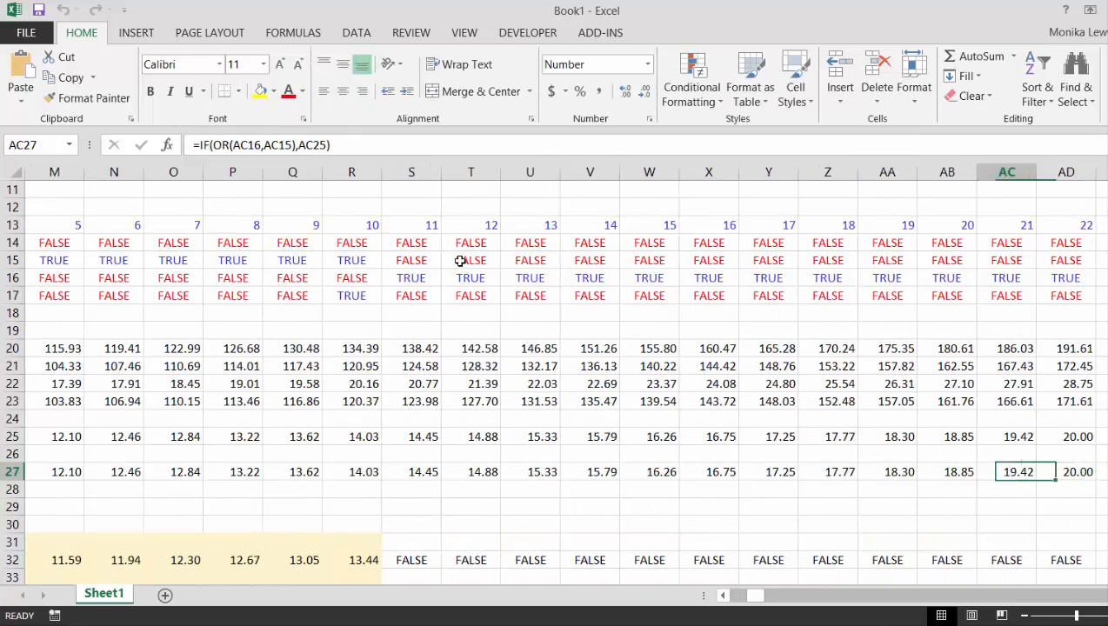
Step: Start the Terminal Value formula in H33 with a reference to the Terminal Period flag in H17
key(Down)
key(Down)
key(Down)
key(Down)
key(Down)
key(Down)
key(Down)
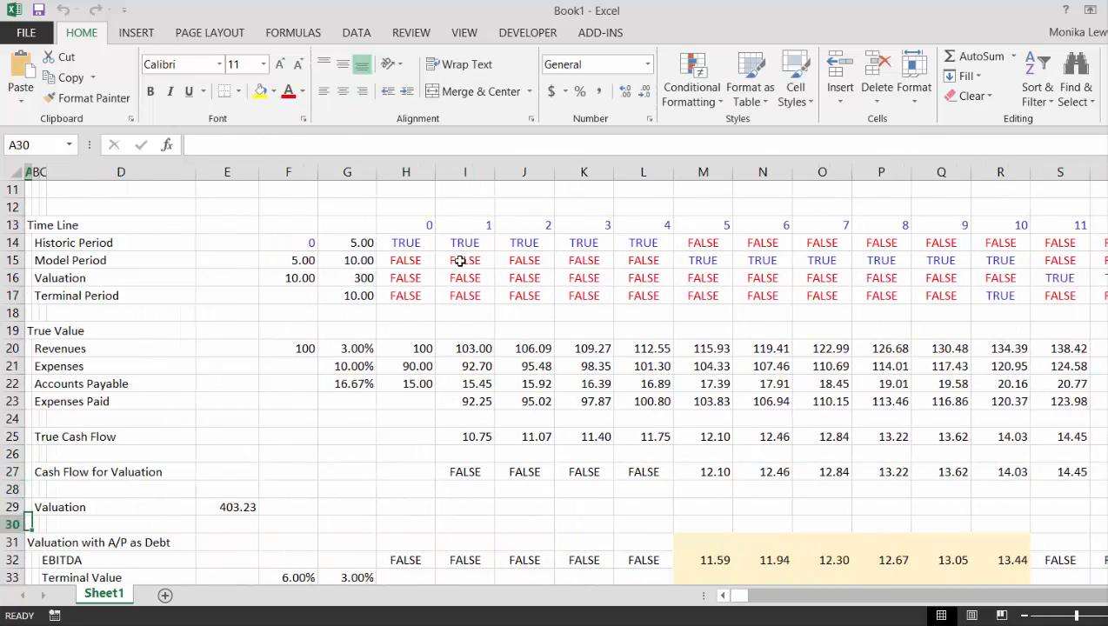
key(Up)
key(Up)
key(Right)
key(Down)
key(Right)
key(Right)
key(Right)
key(Right)
key(Right)
key(Right)
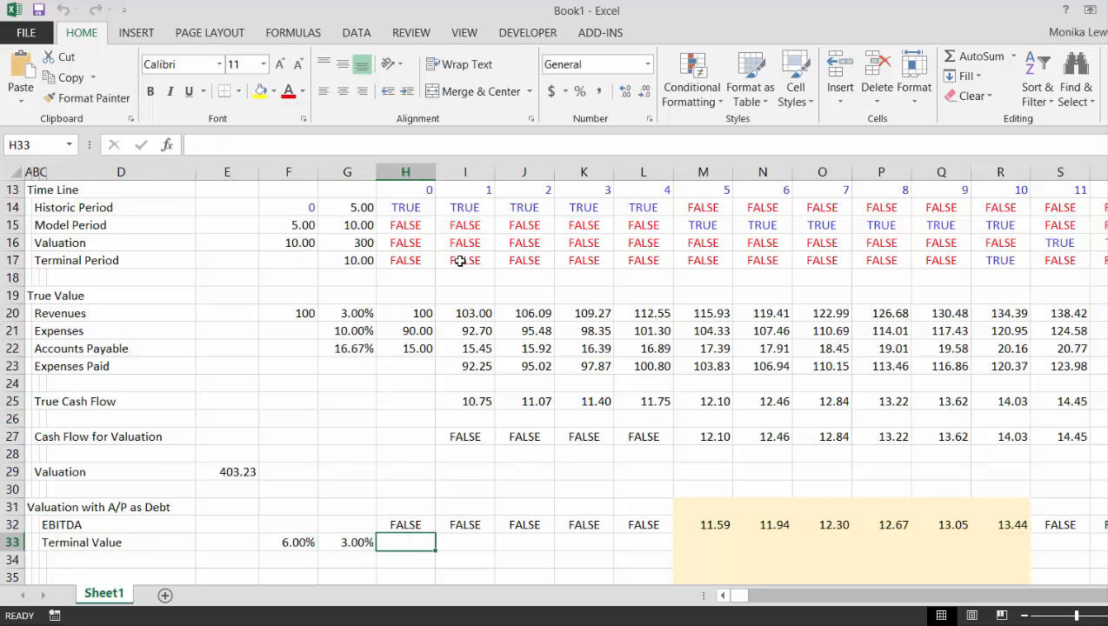
text(=if()
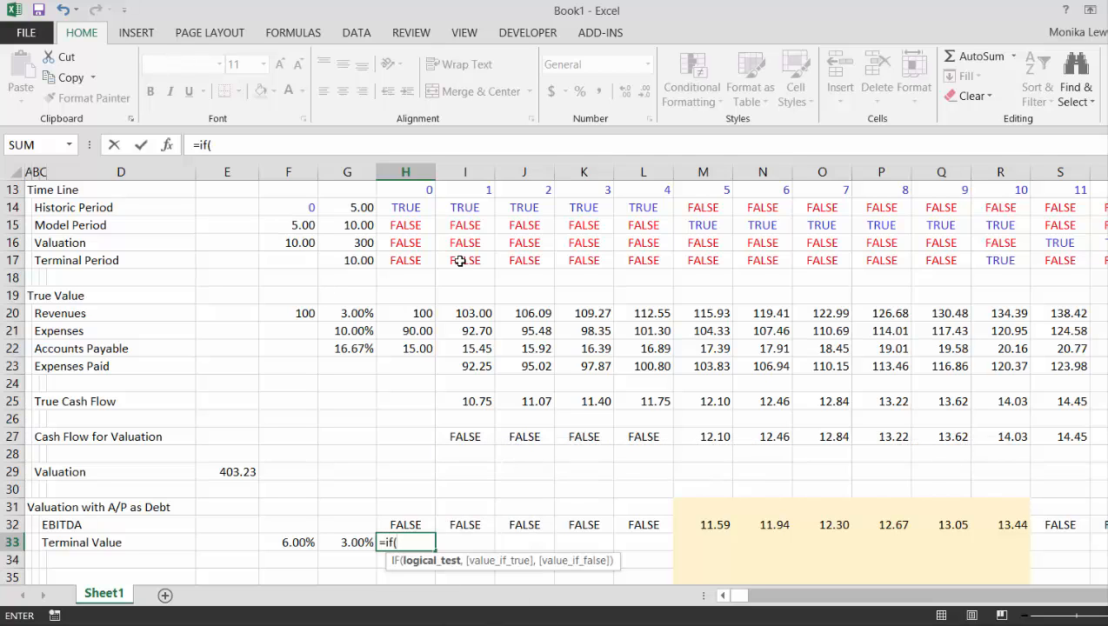
key(Escape)
text(=)
key(Up)
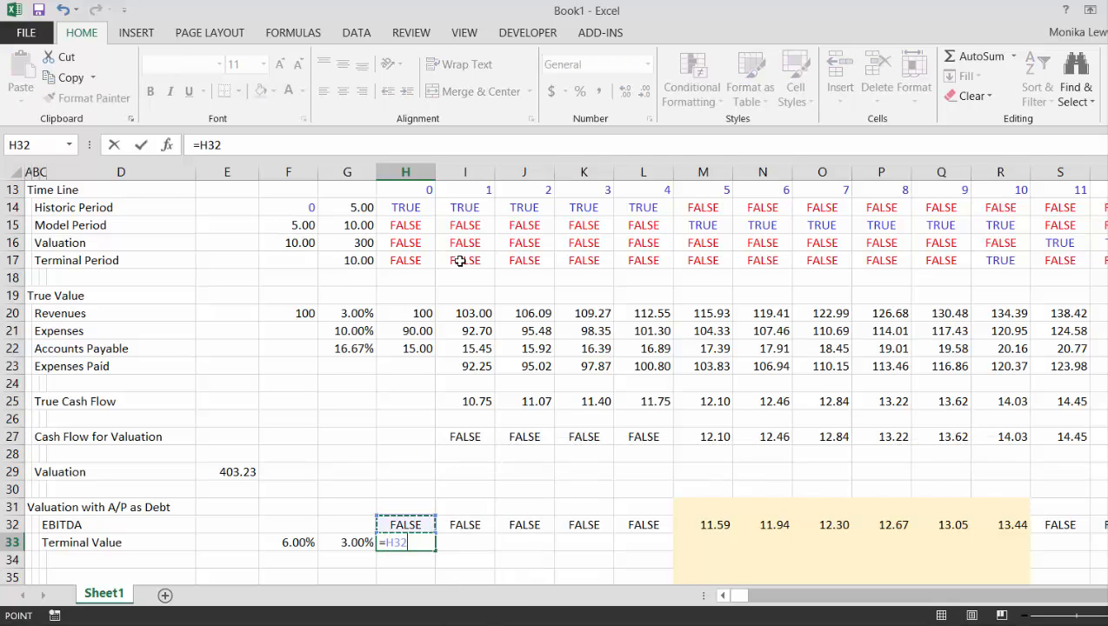
key(Up)
key(Up)
key(Up)
key(Up)
key(Up)
key(Up)
key(Up)
key(Up)
key(Up)
key(Up)
key(Up)
key(Up)
key(Up)
key(Up)
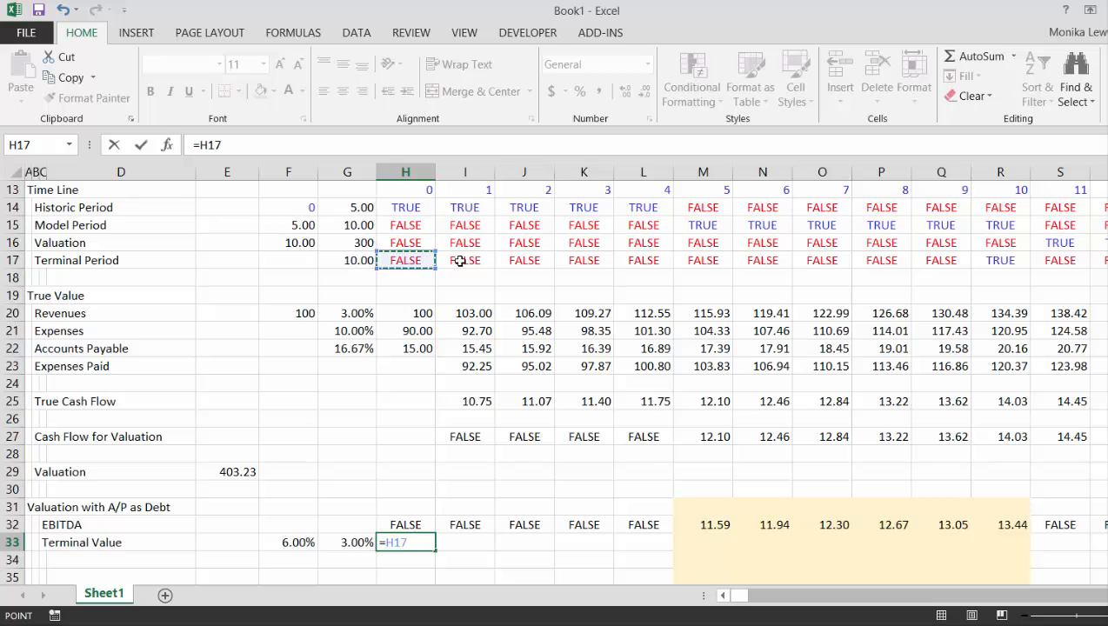
Step: Extend the Terminal Value formula in H33 with the growth factor *(1+$G$33), using an absolute reference to the growth rate
text(*()
key(Left)
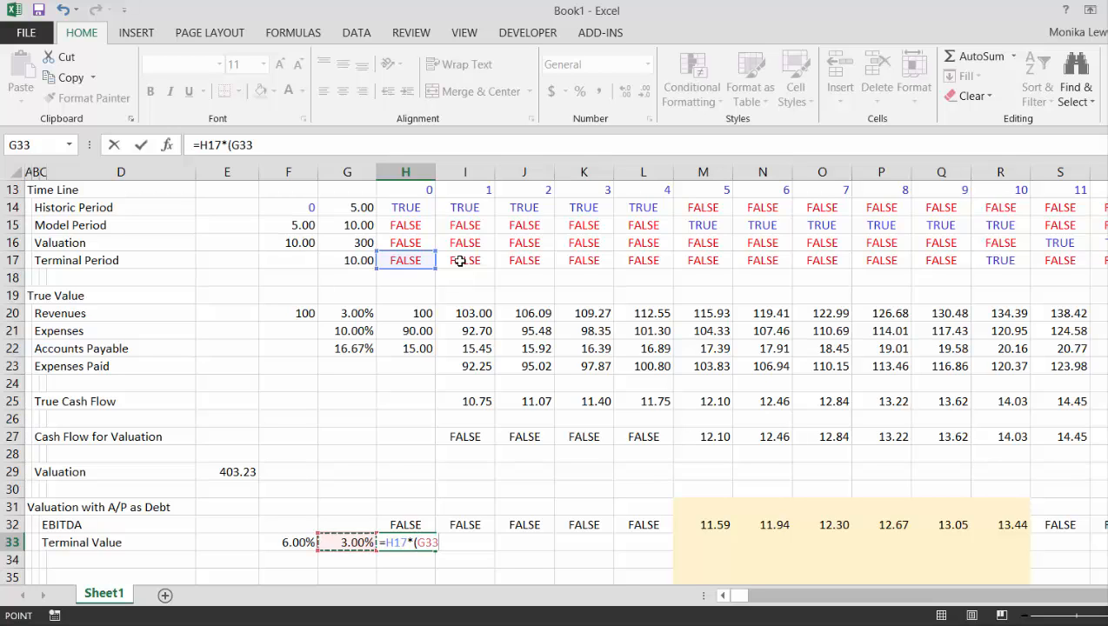
key(BackSpace)
key(BackSpace)
key(BackSpace)
text(1+)
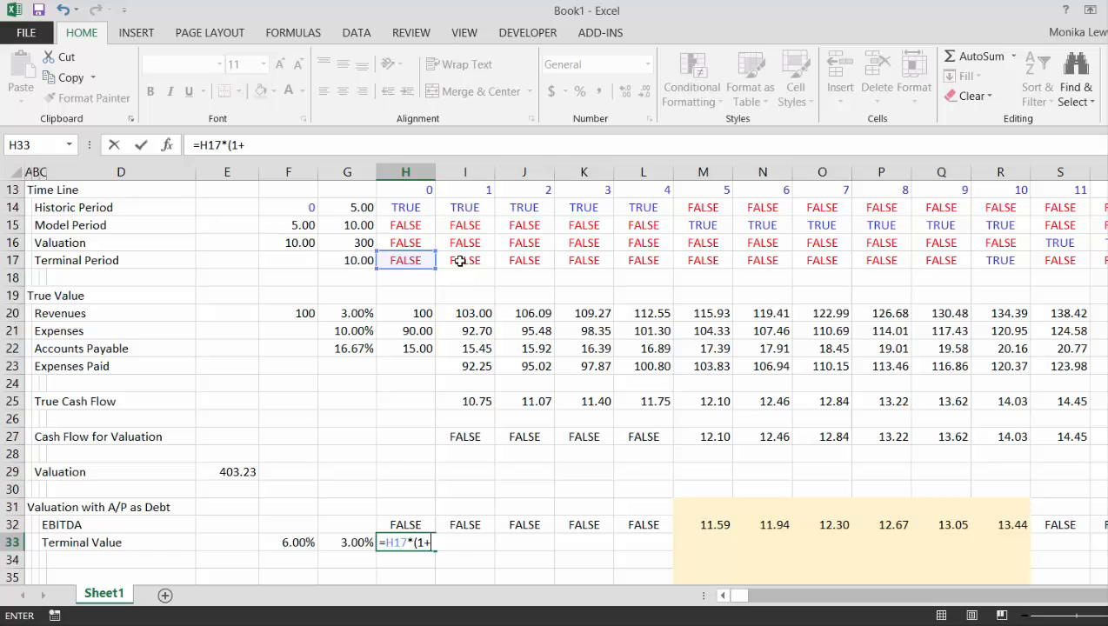
key(Left)
key(F4)
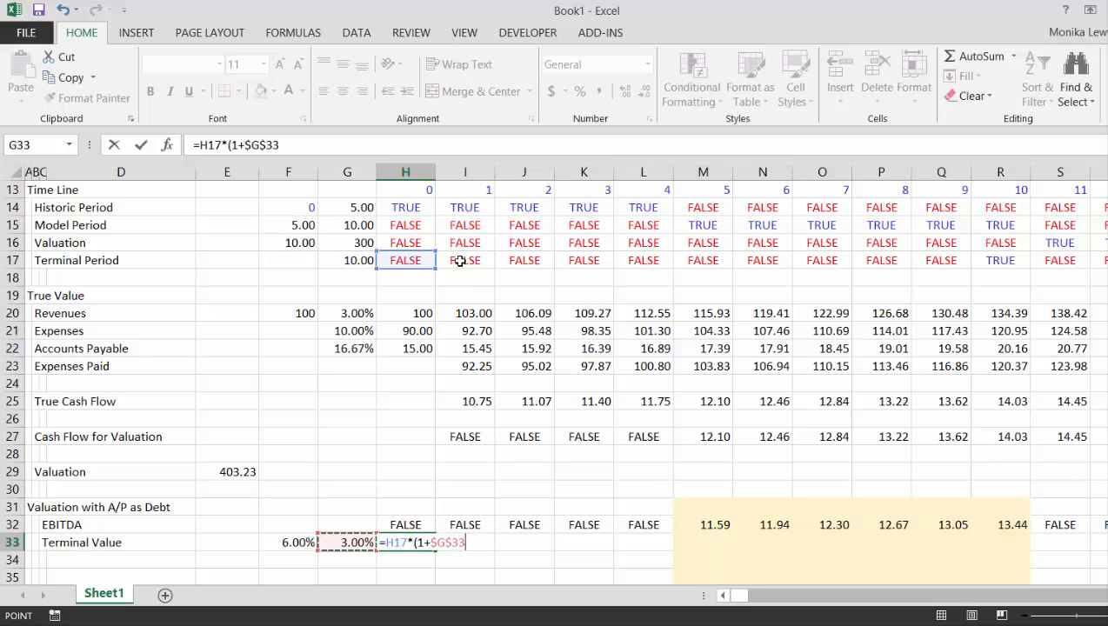
Step: Divide the H33 formula by the discount rate minus the growth rate, ($F$33-$G$33), using absolute references
text()/()
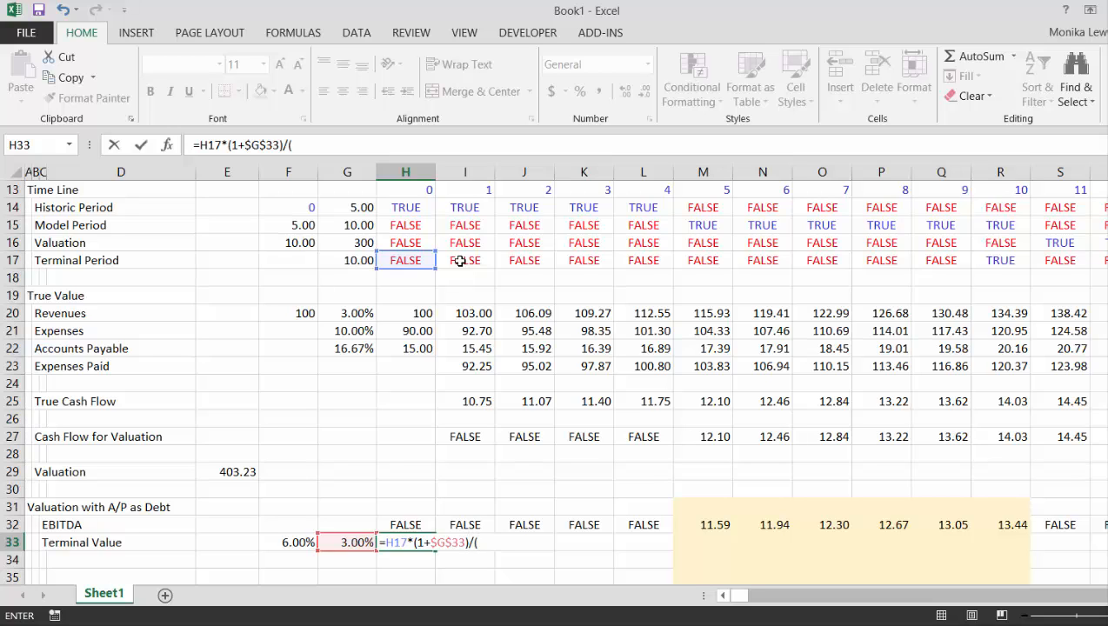
key(Left)
key(Left)
key(F4)
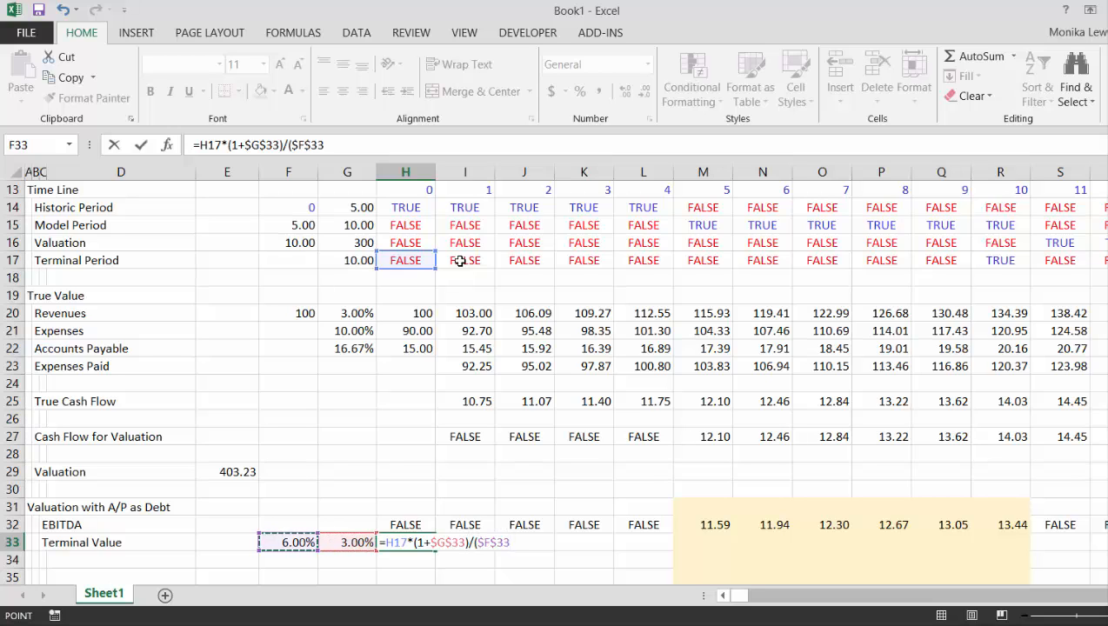
text(-)
key(Left)
key(F4)
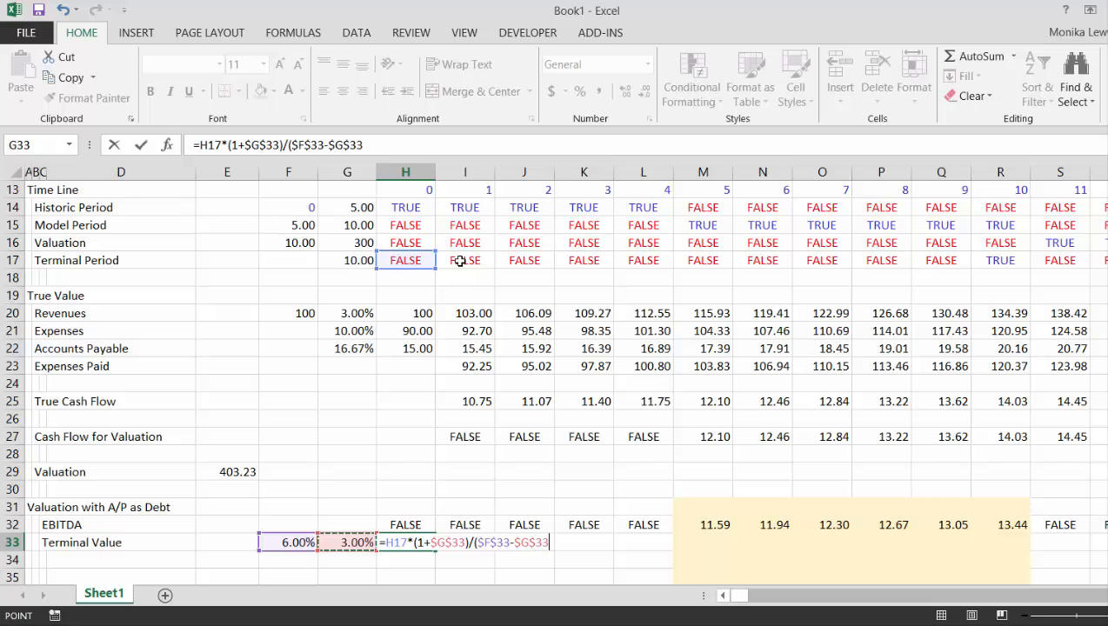
text()*)
key(Up)
key(Up)
key(Up)
key(Up)
key(Up)
key(Up)
key(Up)
key(Up)
key(Up)
key(Up)
key(Up)
key(Up)
key(Up)
key(Up)
key(Up)
key(Up)
key(Up)
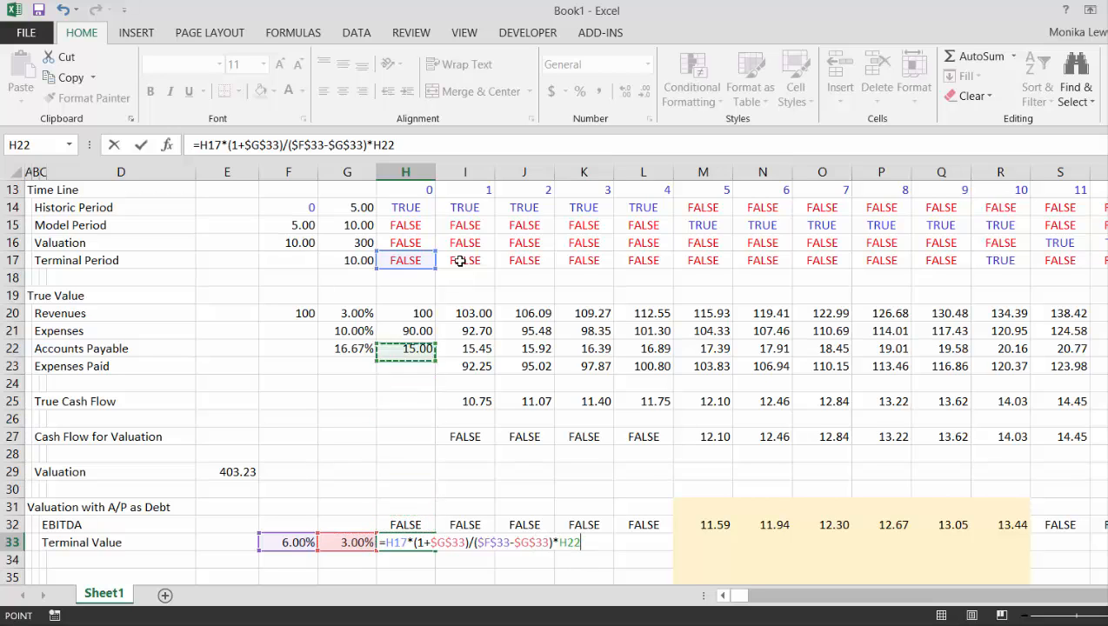
key(Down)
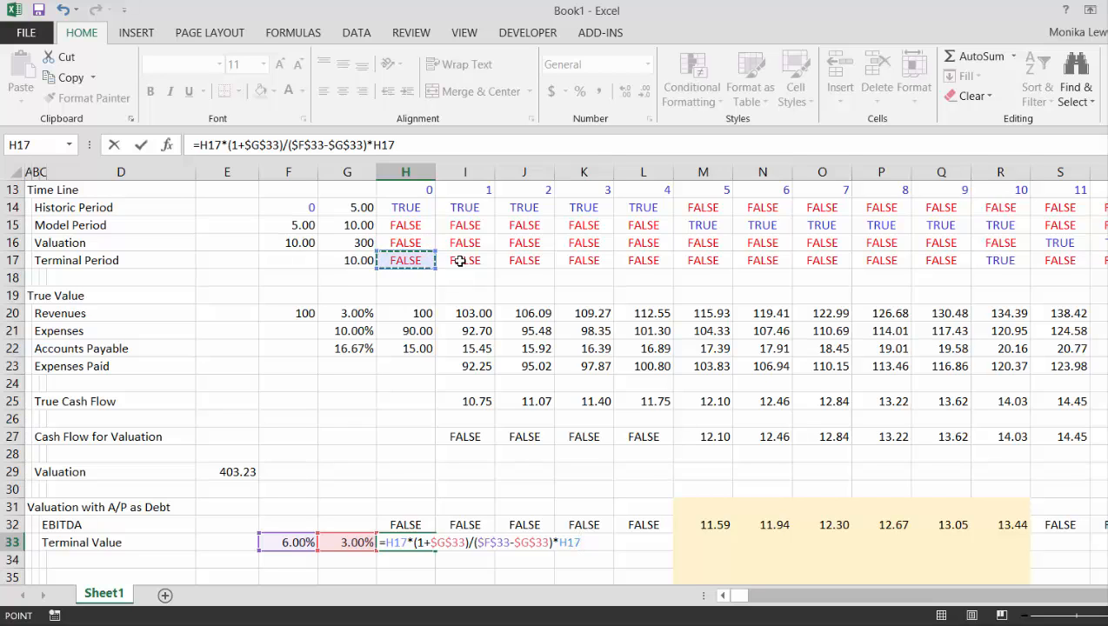
text(H)
key(BackSpace)
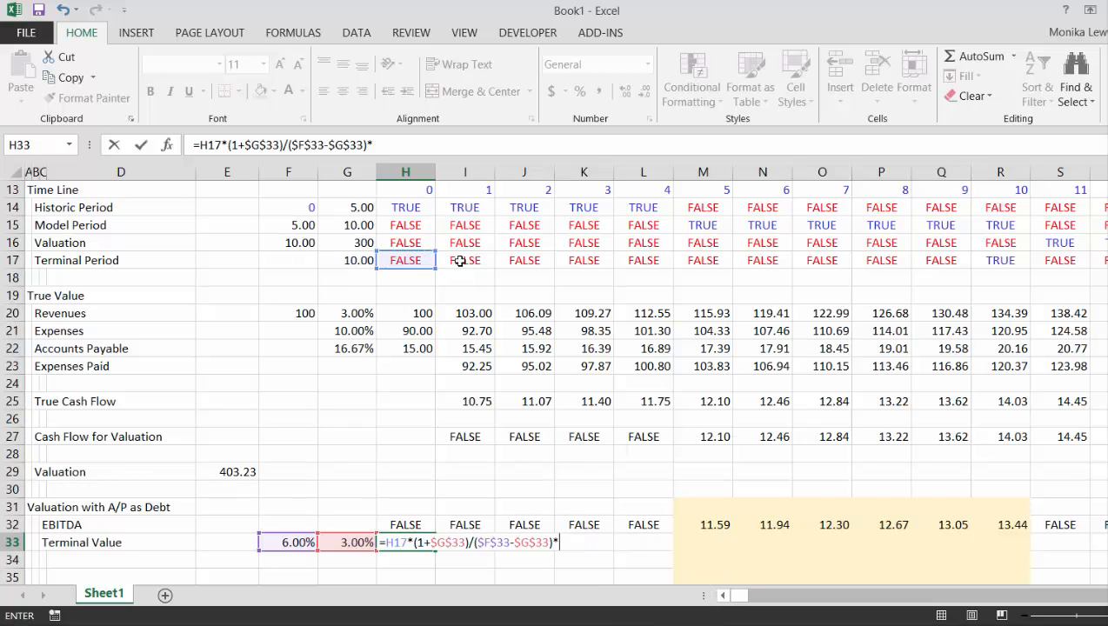
Step: Enter =H17*(1+$G$33)/($F$33-$G$33) in H33, format it as a number with two decimals, and fill it across the row
key(Return)
key(Up)
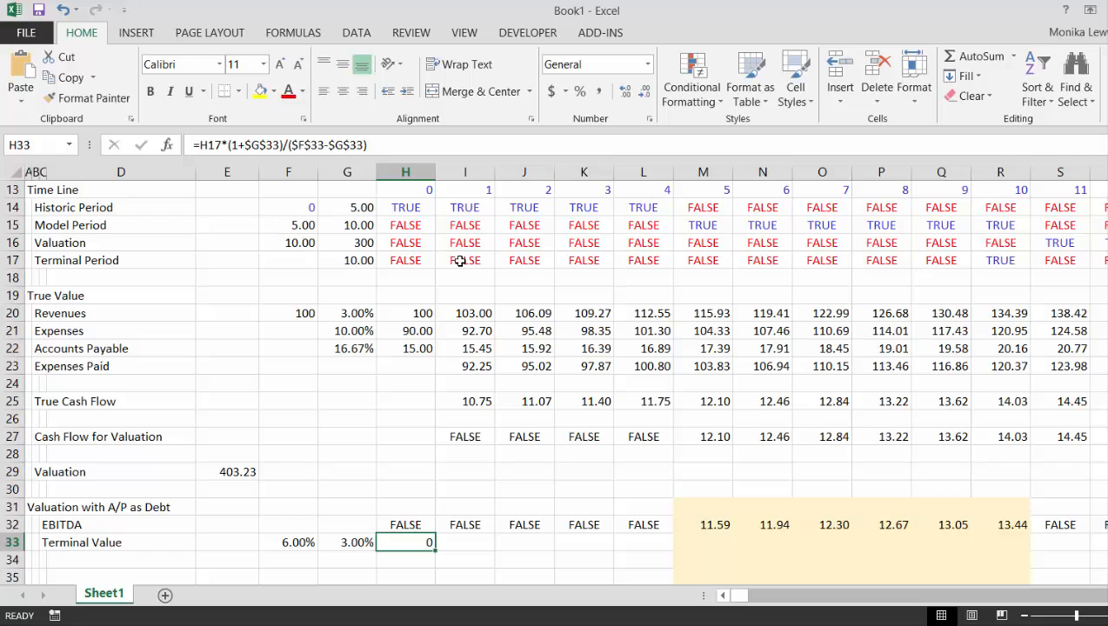
key(ctrl+shift+1)
key(shift+Right)
key(shift+Right)
key(shift+Right)
key(shift+Right)
key(shift+Right)
key(shift+Right)
key(shift+Right)
key(shift+Right)
key(shift+Right)
key(shift+Right)
key(shift+Right)
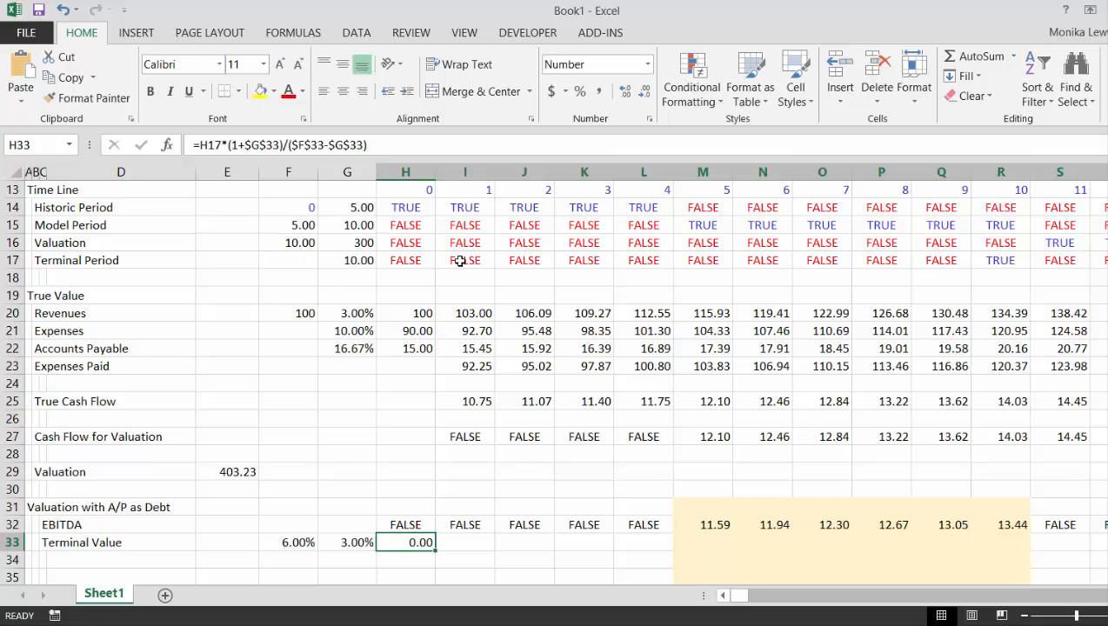
key(ctrl+r)
Step: Examine the Terminal Value results along row 33 out to period 10
key(Right)
key(Right)
key(Right)
key(Right)
key(Right)
key(Right)
key(Right)
key(Right)
key(Right)
key(Right)
key(Right)
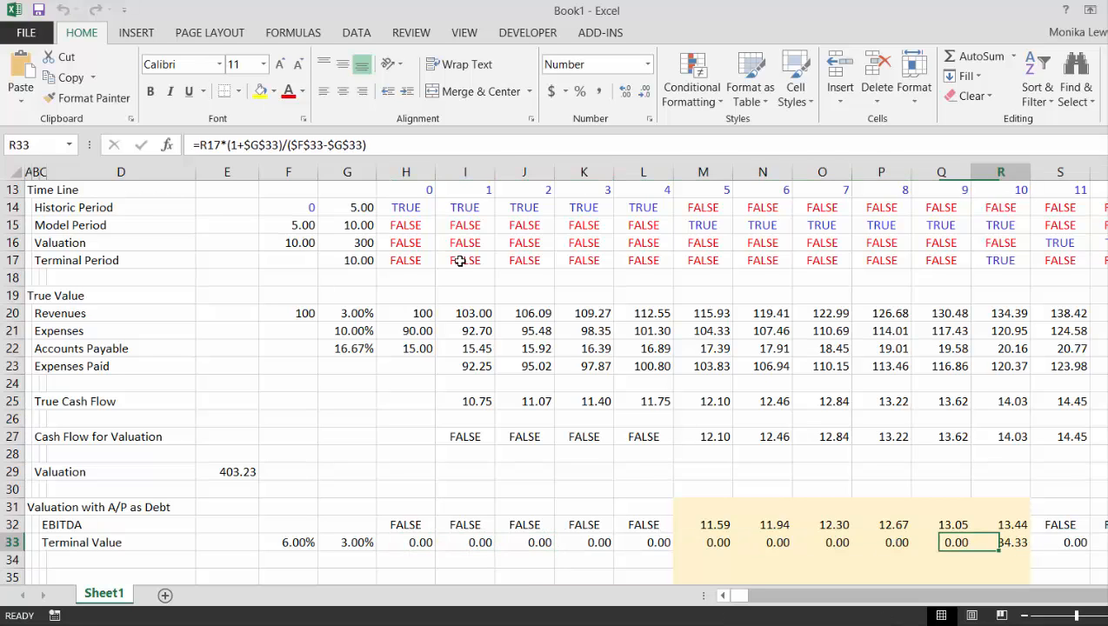
key(Left)
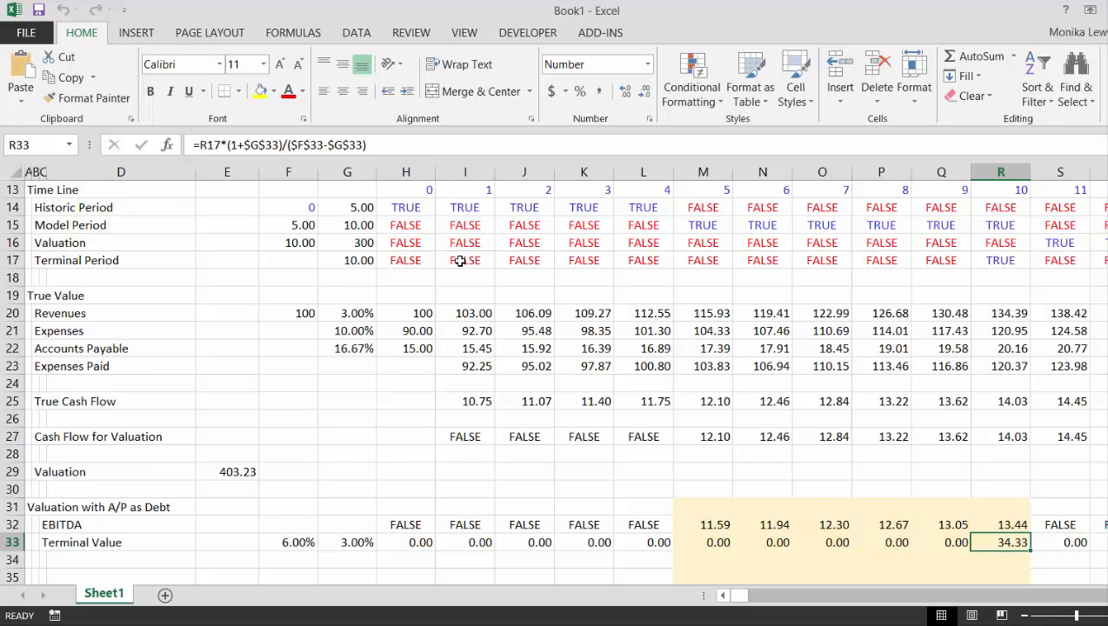
key(Left)
key(Left)
key(Left)
key(Left)
key(Left)
key(Left)
key(Left)
key(Left)
key(Left)
key(Left)
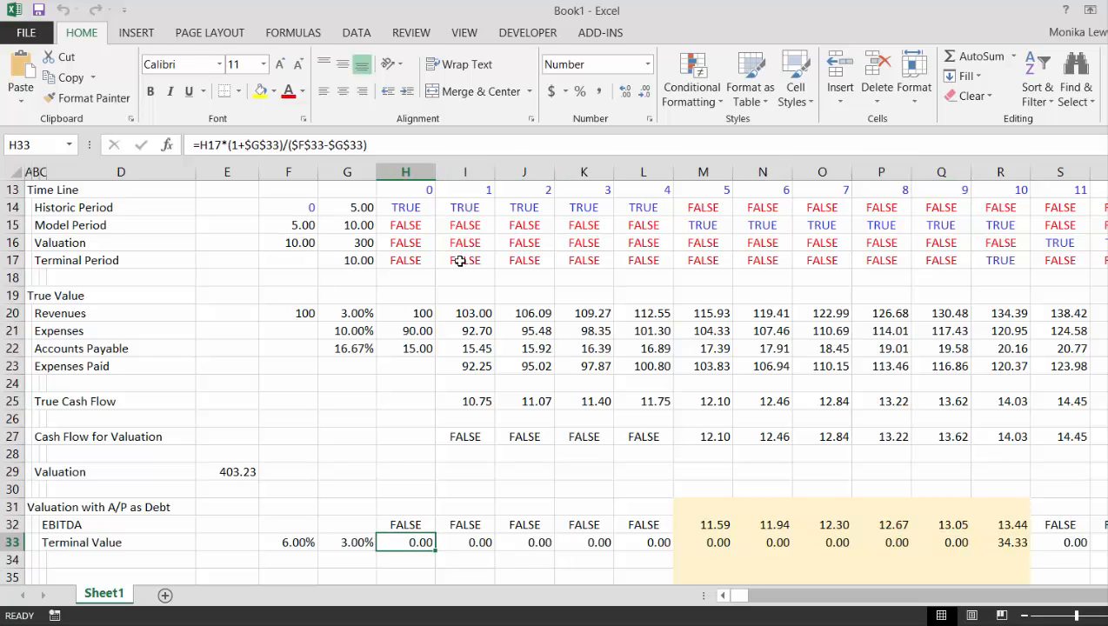
Step: Multiply the Terminal Value formula in H33 by the EBITDA in H32 and refill it across row 33
key(F2)
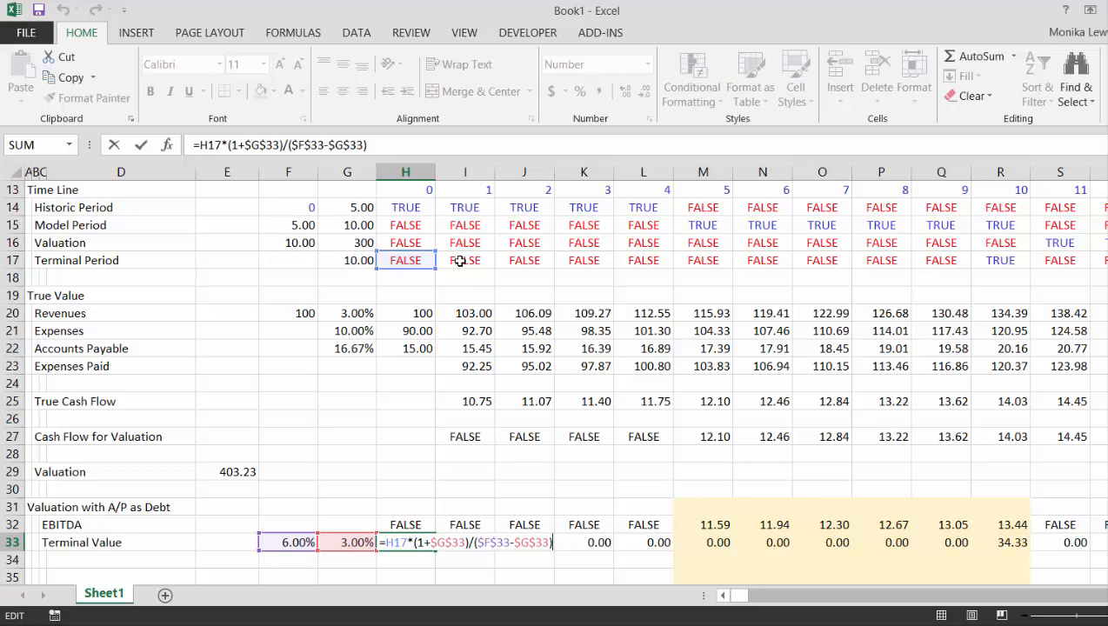
text(*)
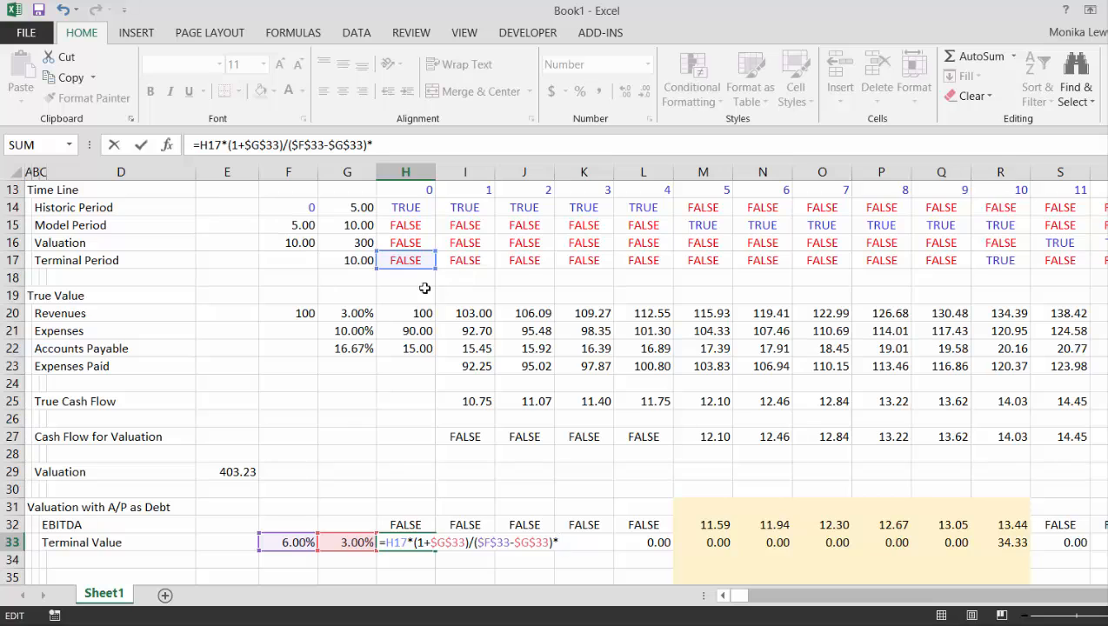
click(403, 525)
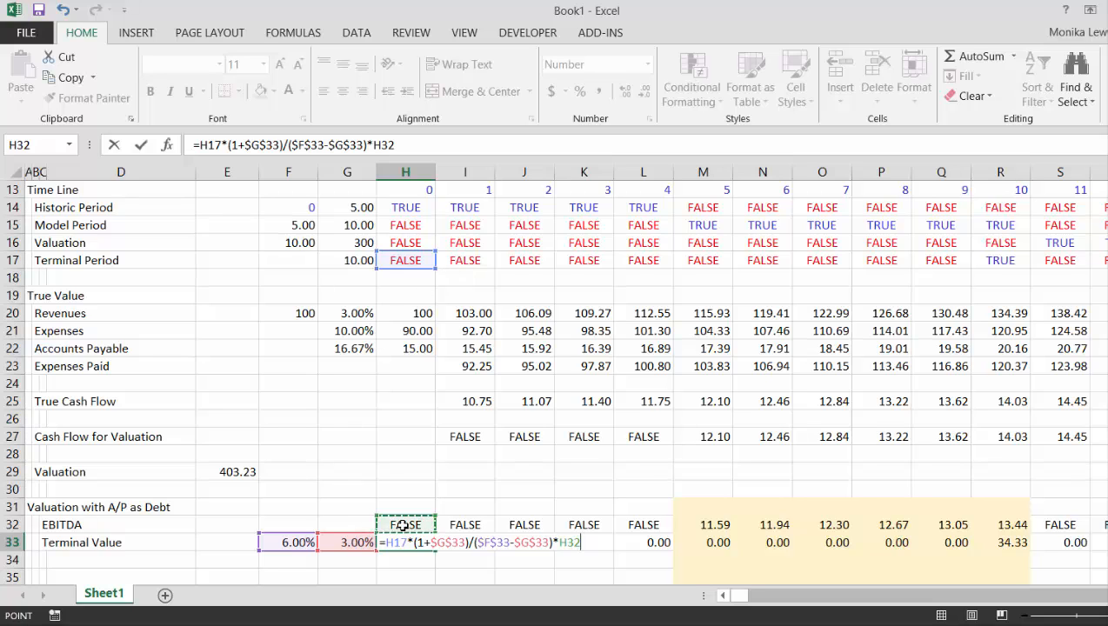
key(Return)
key(Up)
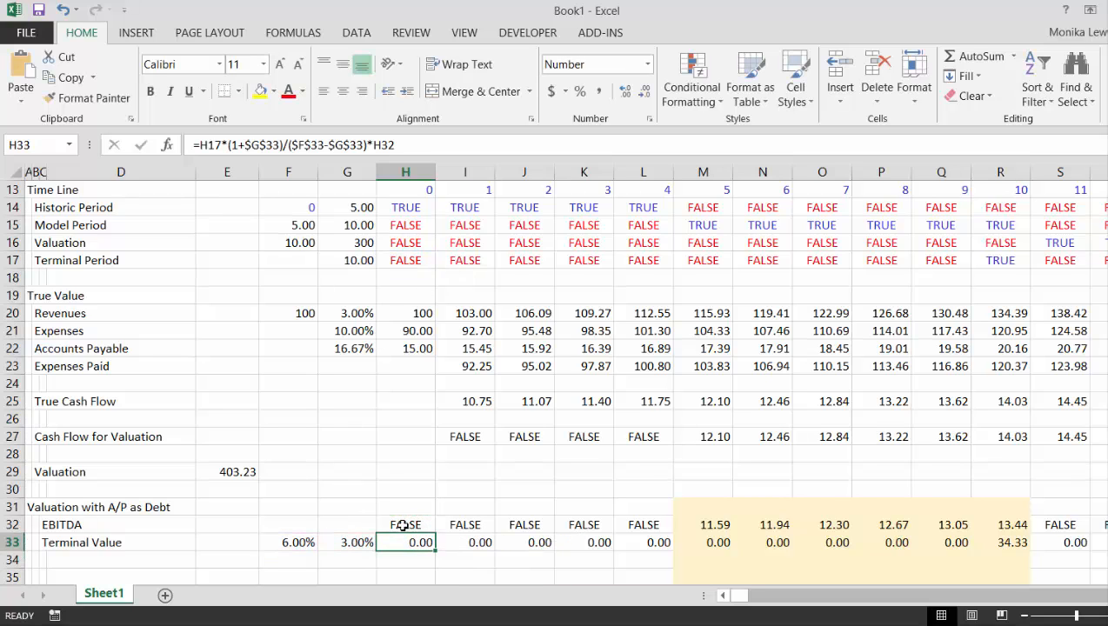
key(ctrl+shift+Right)
key(ctrl+r)
Step: Label the row below Terminal Value as Explicit Cash Flow in C34
key(Down)
key(Left)
key(Left)
key(Left)
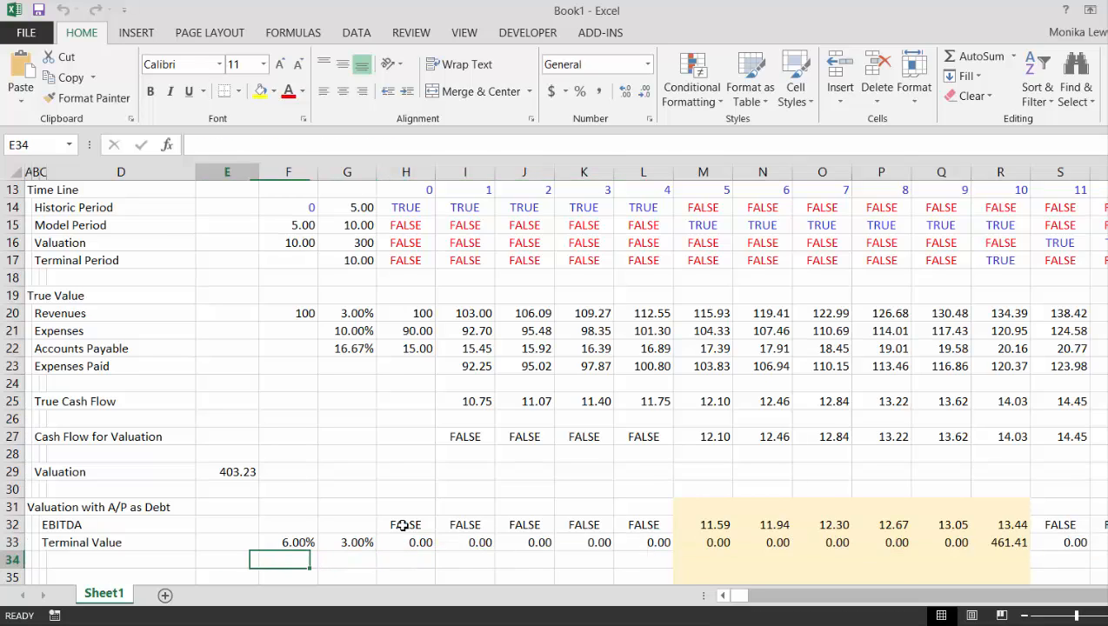
key(Left)
key(Left)
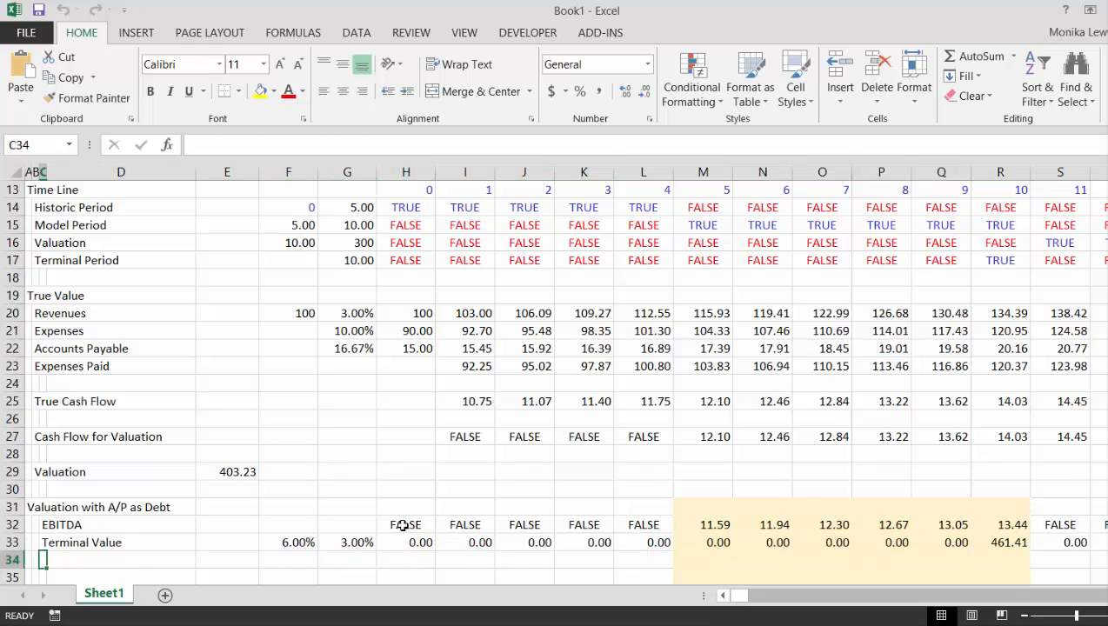
key(Down)
key(Down)
key(Down)
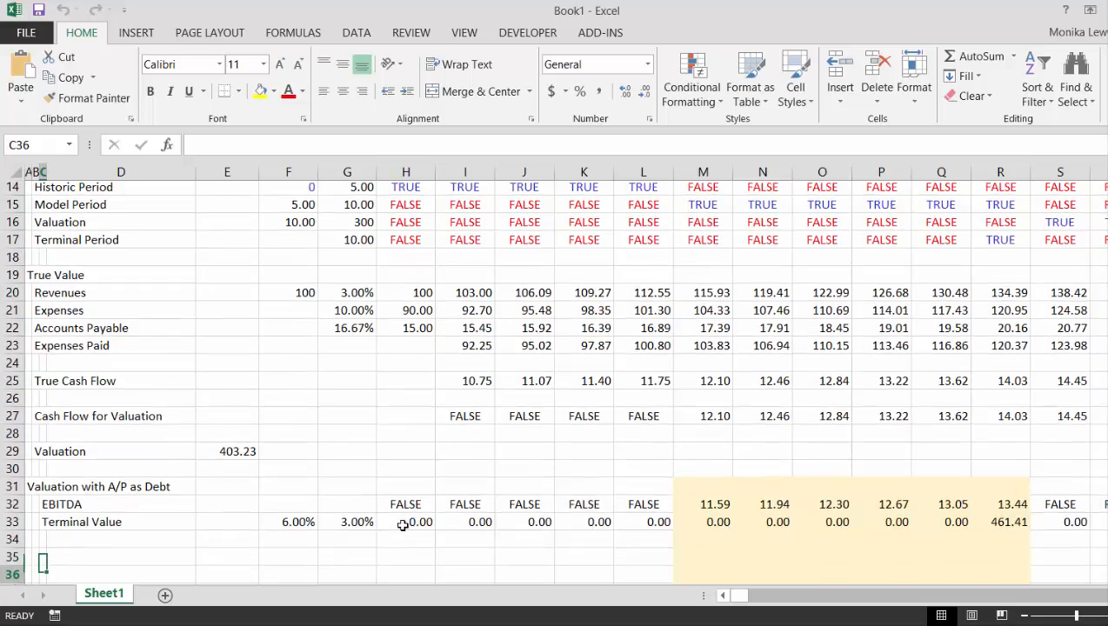
key(Up)
key(Up)
key(Up)
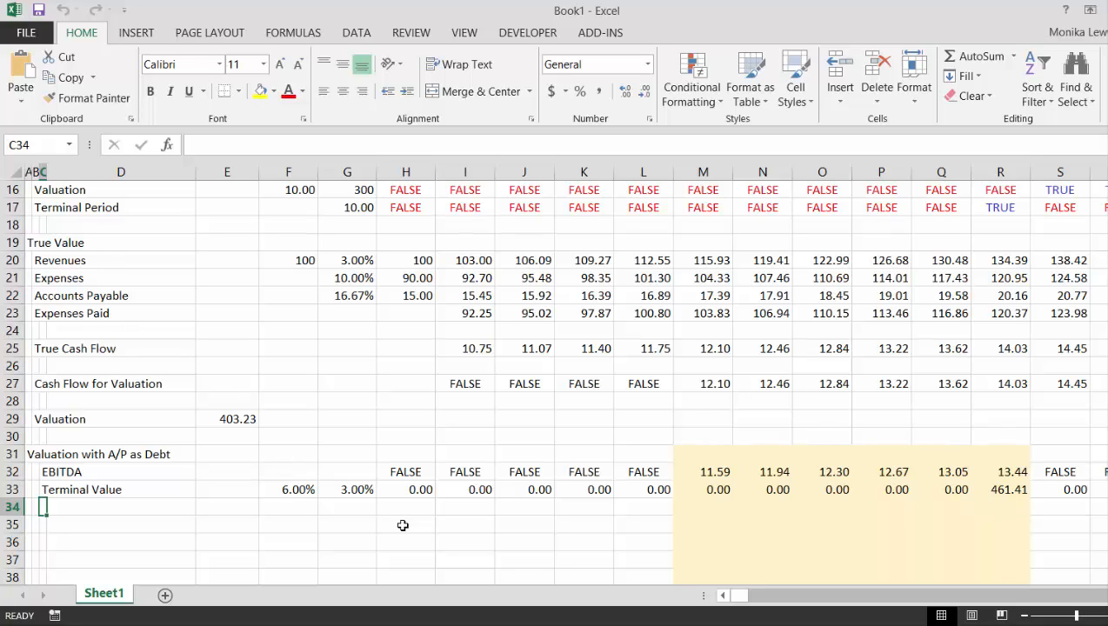
text(L)
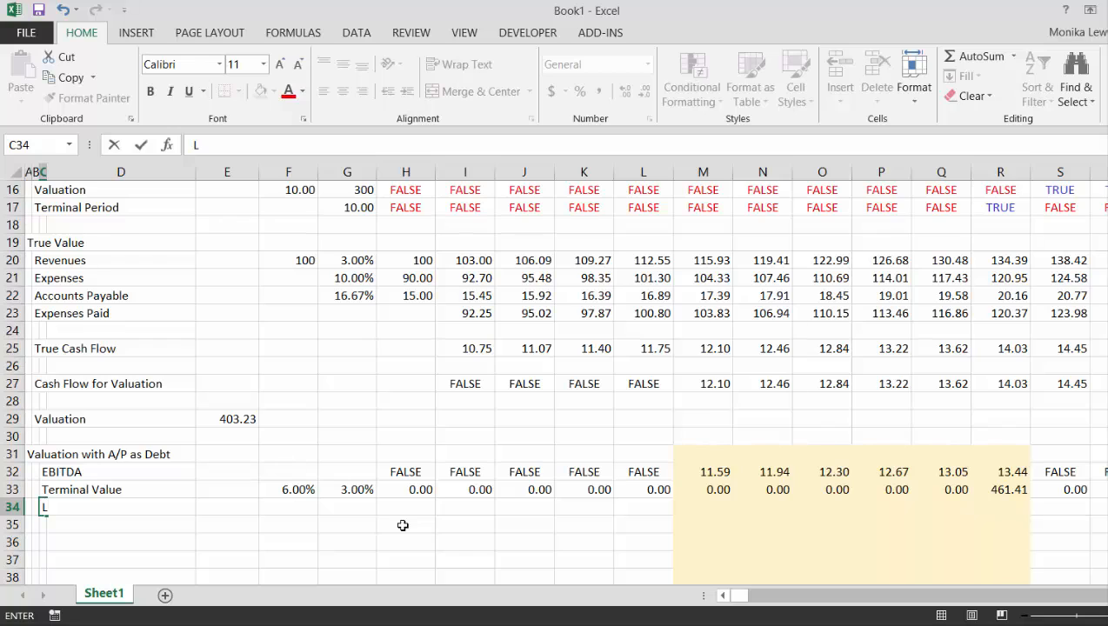
key(Escape)
text(Pve)
key(BackSpace)
key(BackSpace)
key(BackSpace)
text(Explicit Cash Fl)
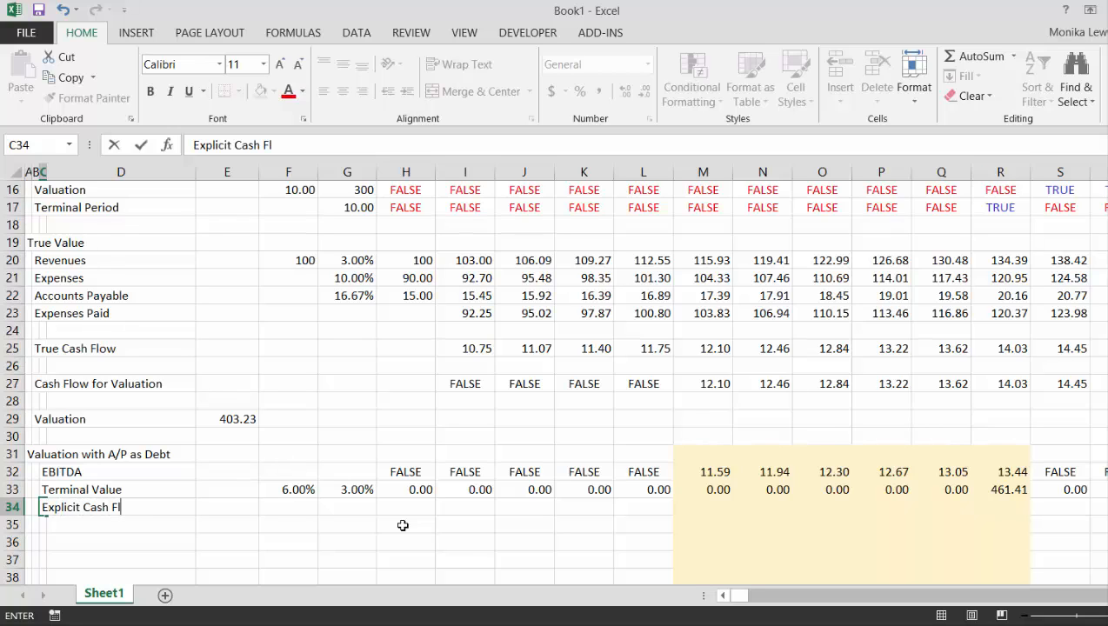
text(ow)
key(Return)
Step: Start an IF formula in H34 that tests the Valuation flag in H16
key(Up)
key(Right)
key(Right)
key(Right)
key(Right)
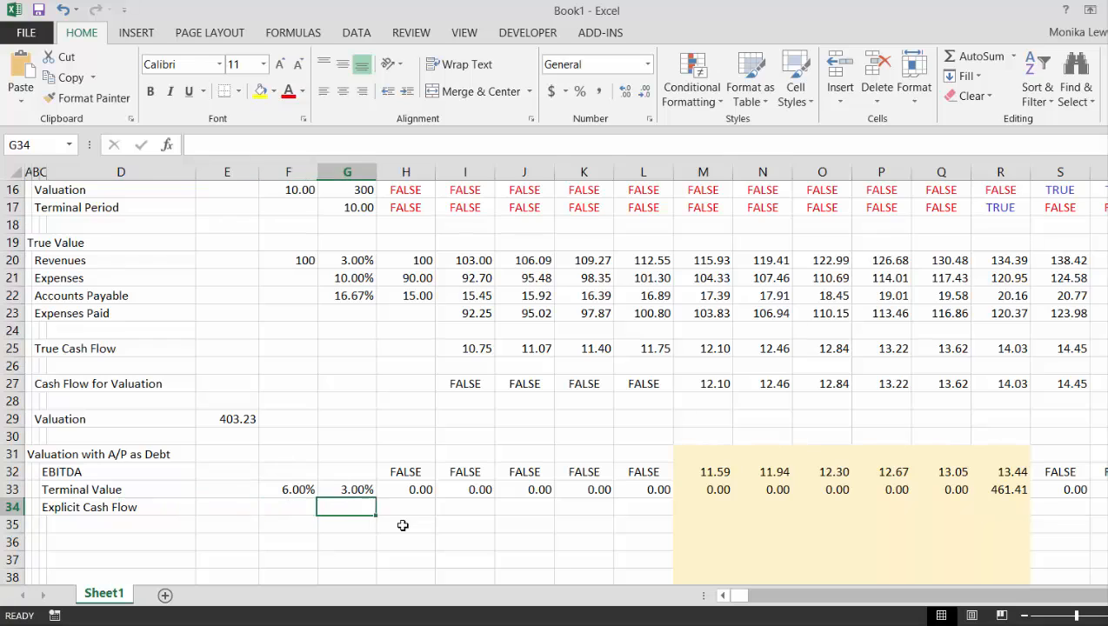
key(Right)
text(=if)
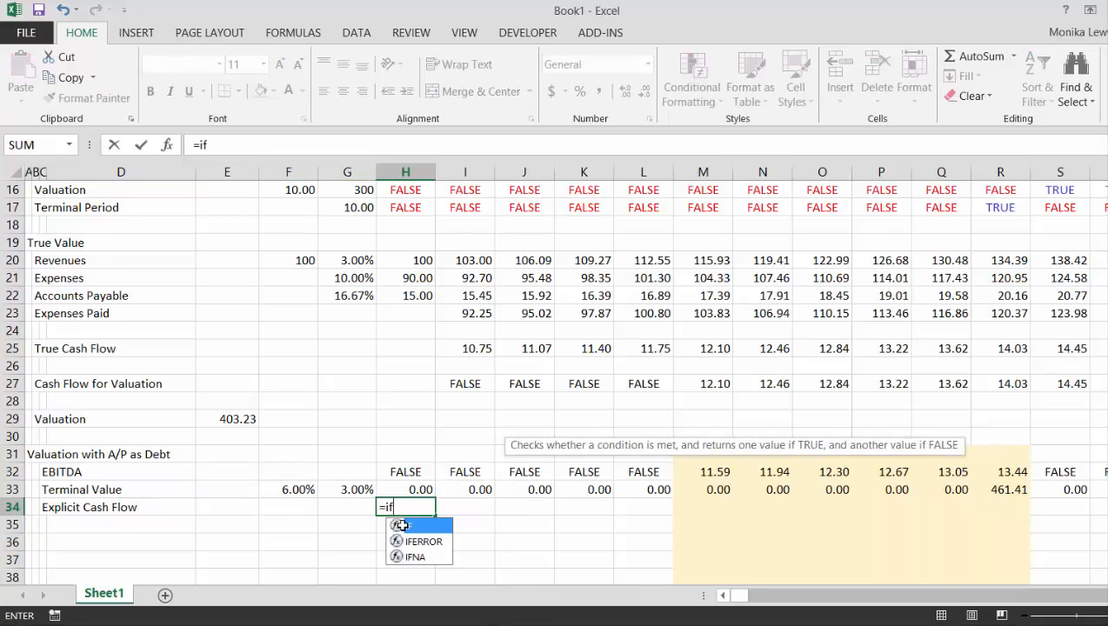
text(()
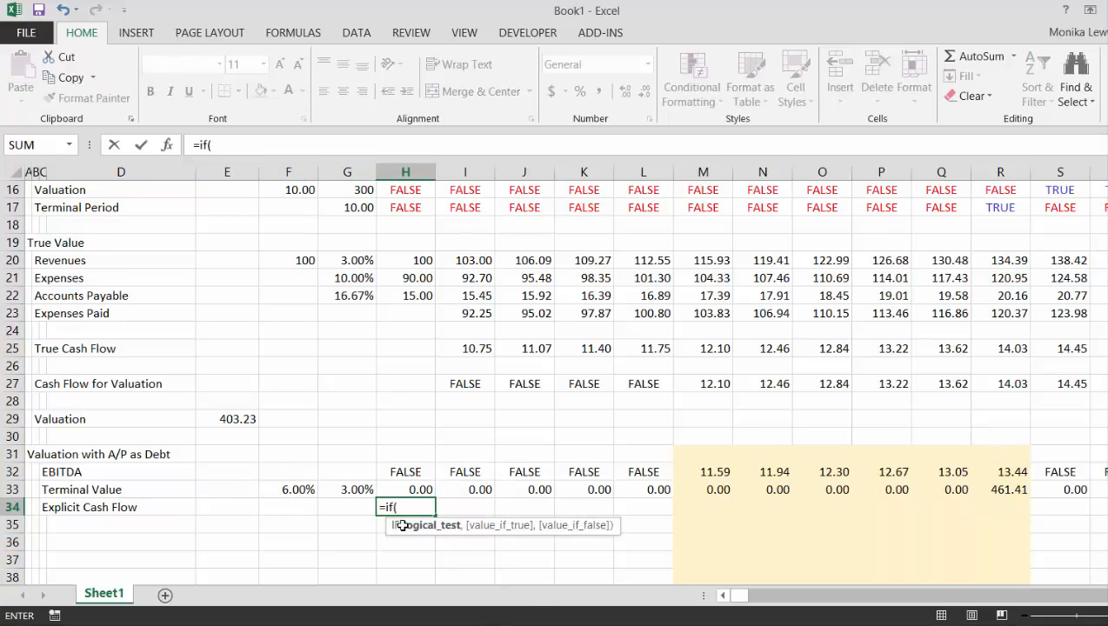
key(Up)
key(Up)
key(Up)
key(Up)
key(Up)
key(Up)
key(Up)
key(Up)
key(Up)
key(Up)
key(Up)
key(Up)
key(Up)
key(Up)
key(Up)
key(Up)
key(Up)
key(Up)
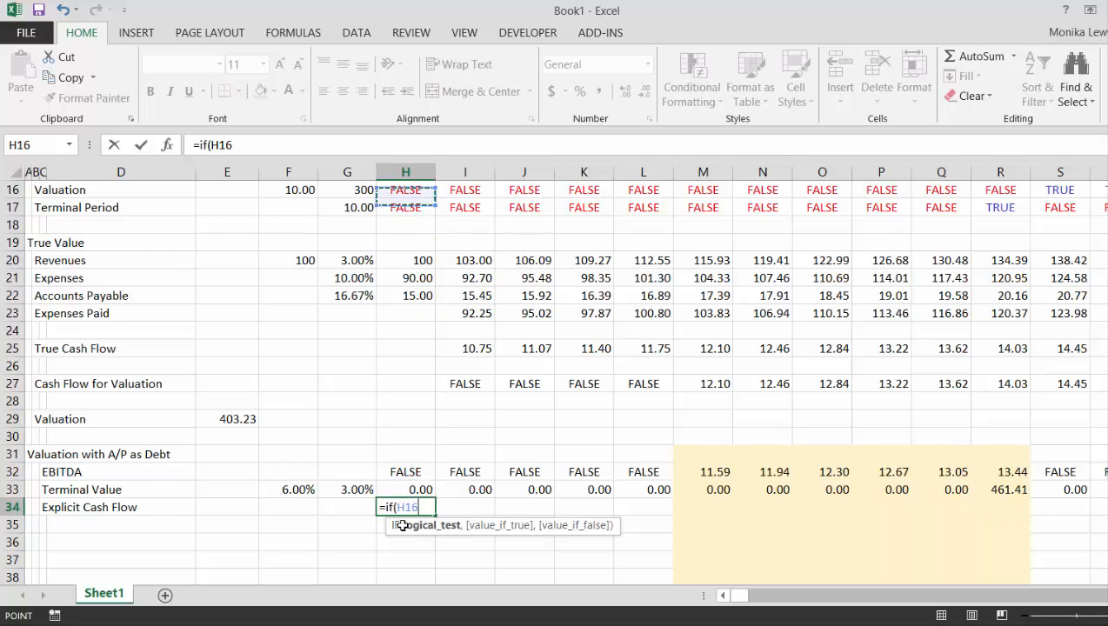
key(Up)
key(Down)
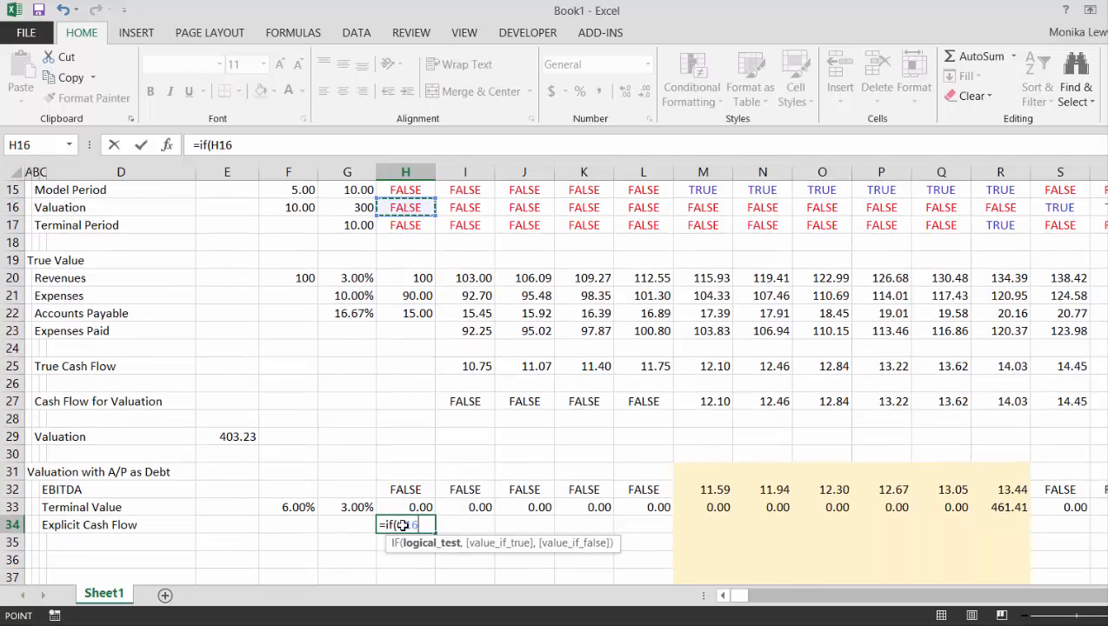
Step: Complete H34 as =IF(H16,H32+H33), adding EBITDA and Terminal Value, and fill it across row 34
text(,)
key(Up)
key(Up)
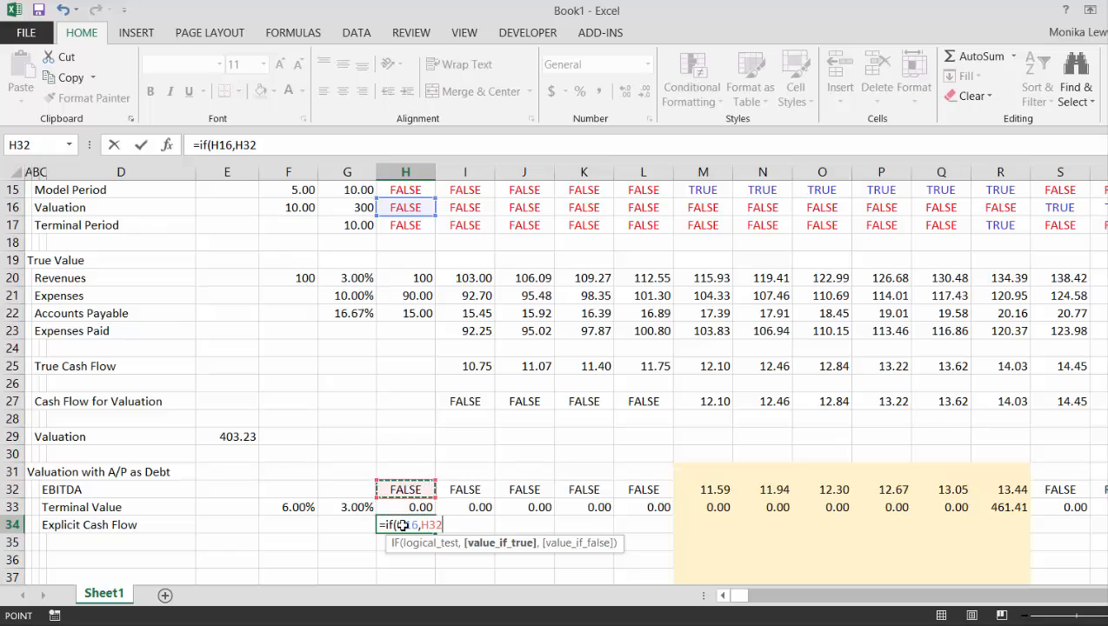
text(>)
key(Up)
key(Return)
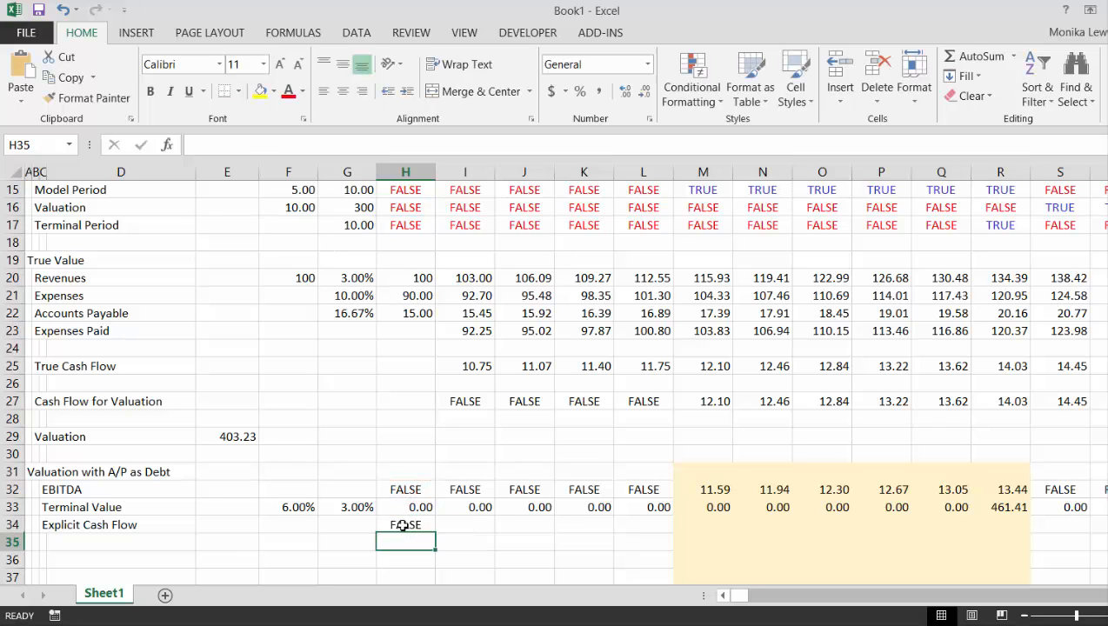
key(Up)
key(ctrl+shift+Right)
key(ctrl+r)
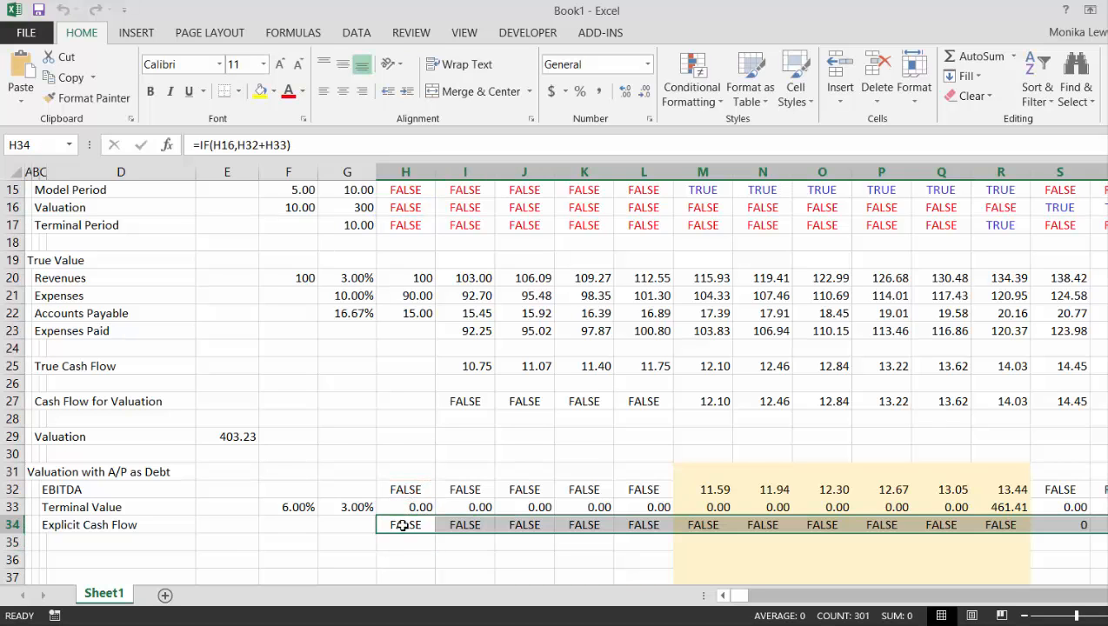
Step: Check which cells the Explicit Cash Flow formula in H34 refers to
key(Right)
key(Left)
key(Left)
key(Left)
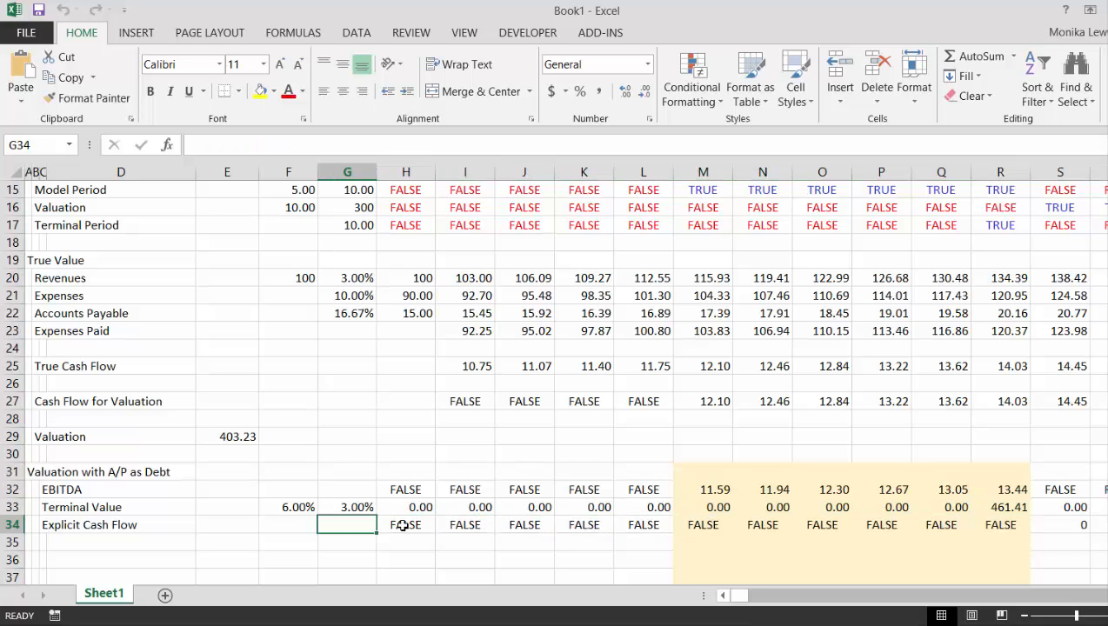
key(Right)
key(Right)
key(F2)
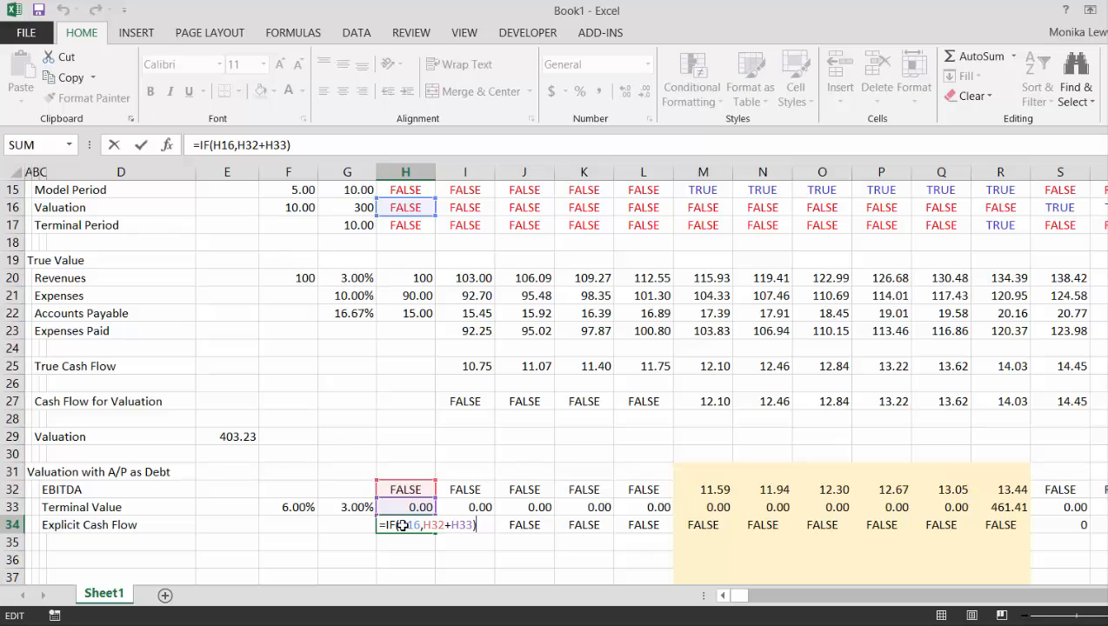
key(Escape)
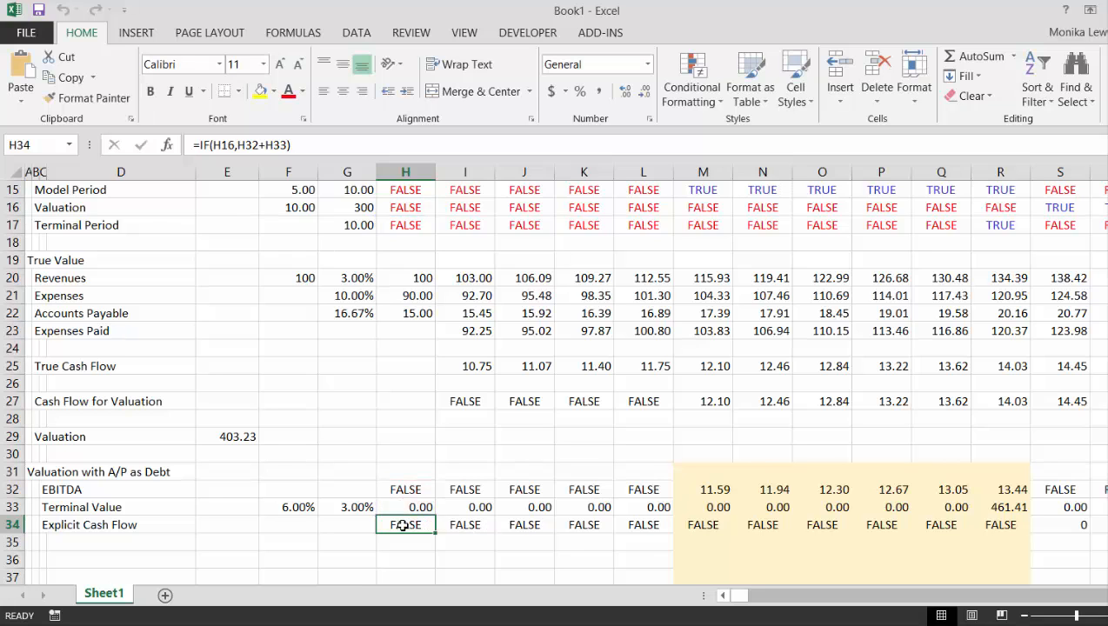
Step: Restart the Explicit Cash Flow formula in H34 as an IF that tests the Model Period flag in H15
text(=if()
key(Up)
key(Up)
key(Up)
key(Up)
key(Up)
key(Up)
key(Up)
key(Up)
key(Up)
key(Up)
key(Up)
key(Up)
key(Up)
key(Up)
key(Up)
key(Up)
key(Up)
key(Up)
key(Up)
key(Up)
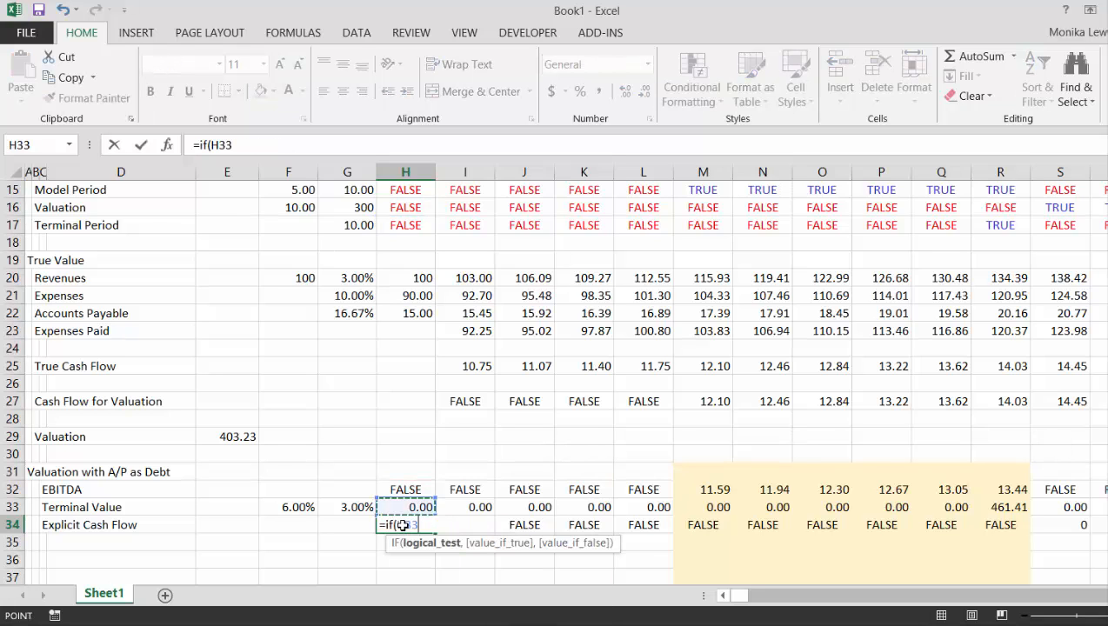
key(Down)
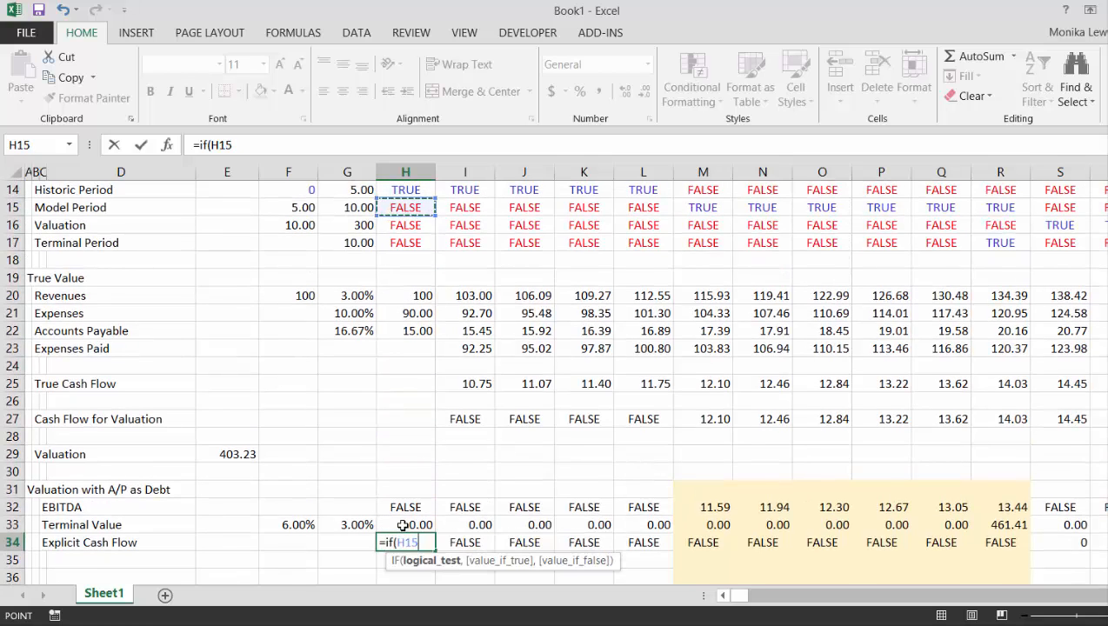
text(,)
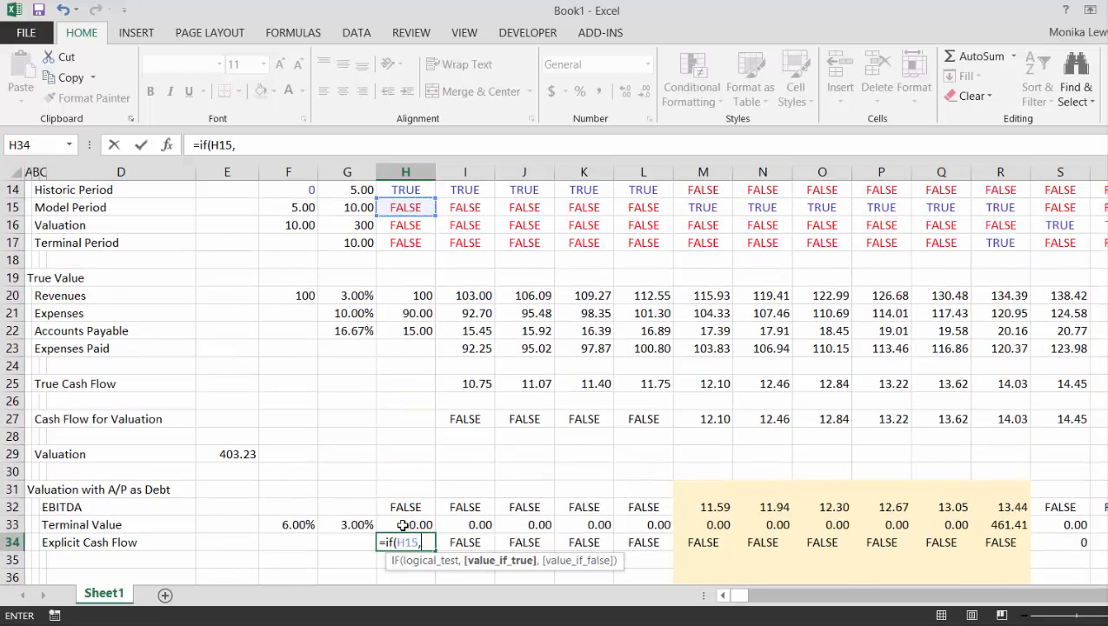
Step: Complete H34 as =IF(H15,H32+H33), adding EBITDA and Terminal Value, and fill it across row 34
key(Up)
key(Up)
text(+)
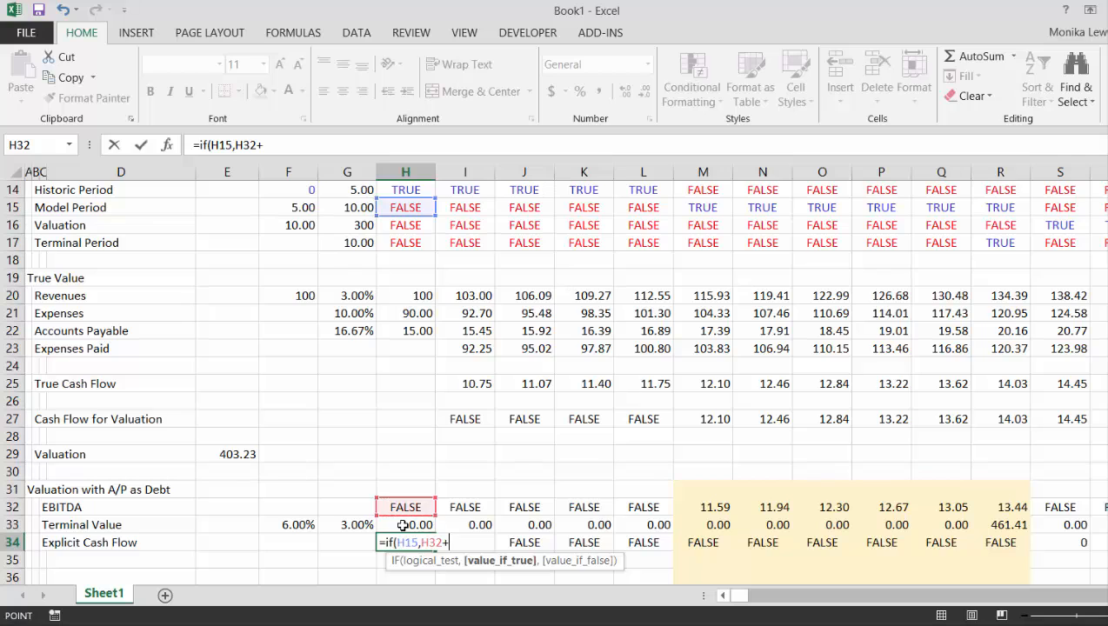
key(Up)
key(Return)
key(ctrl+shift+Right)
key(ctrl+r)
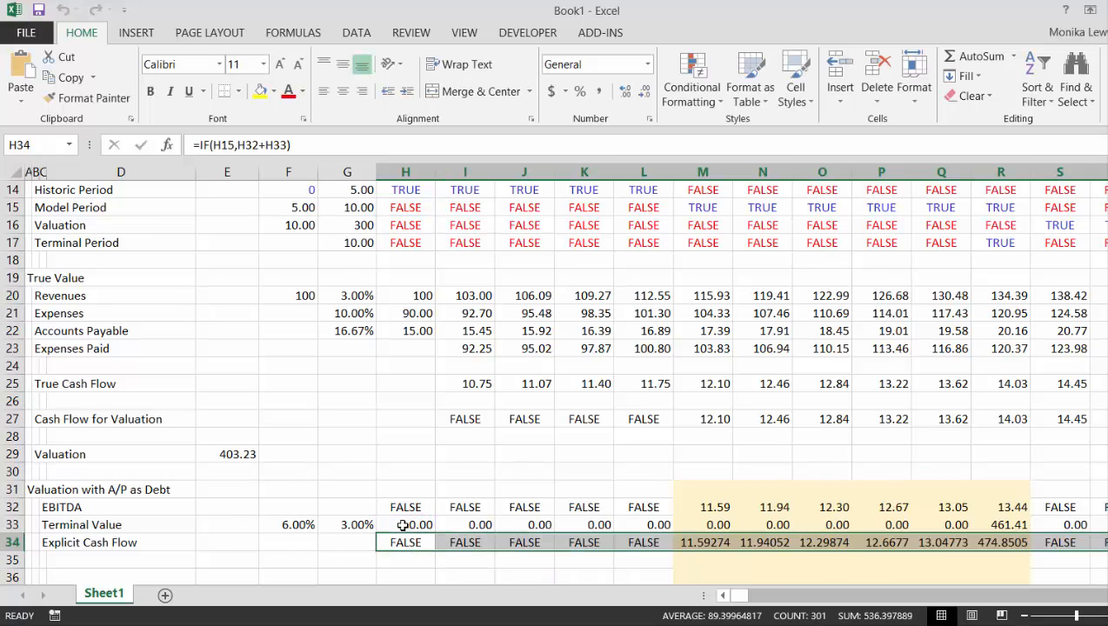
key(Left)
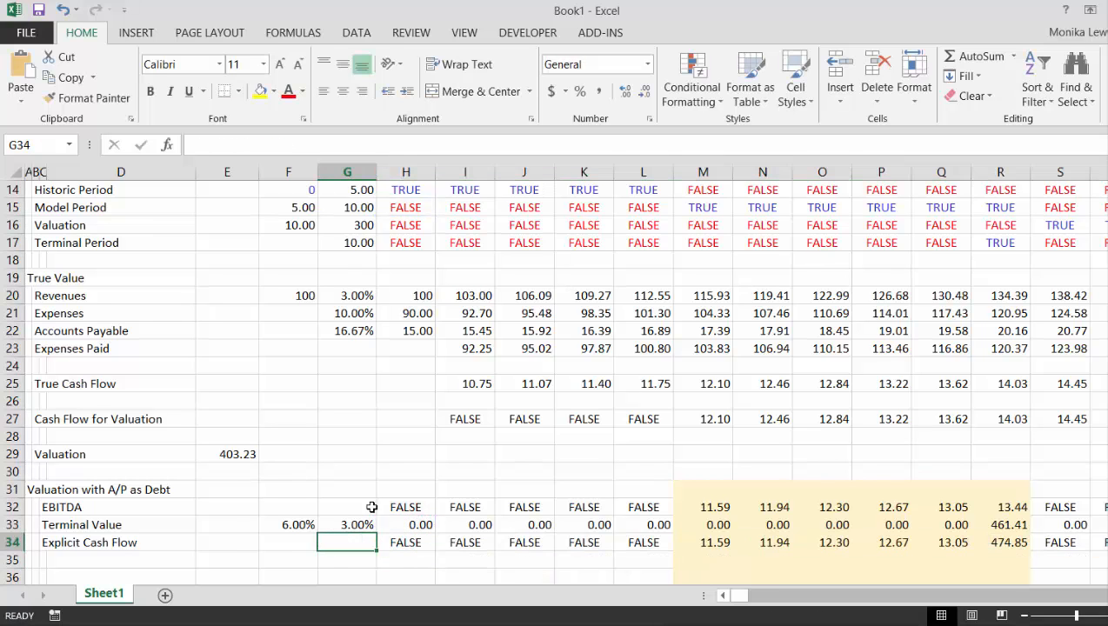
Step: Rename the Valuation label in the Time Line section, cell B16, as Long-term Period
click(56, 228)
key(Up)
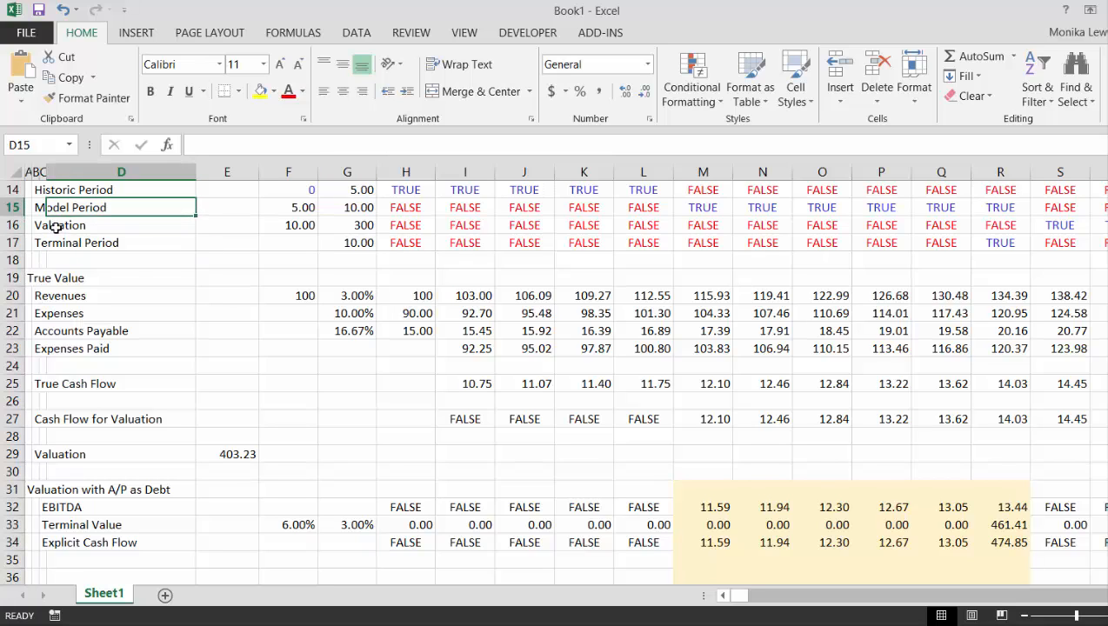
key(Left)
key(Up)
key(Down)
key(Left)
key(Down)
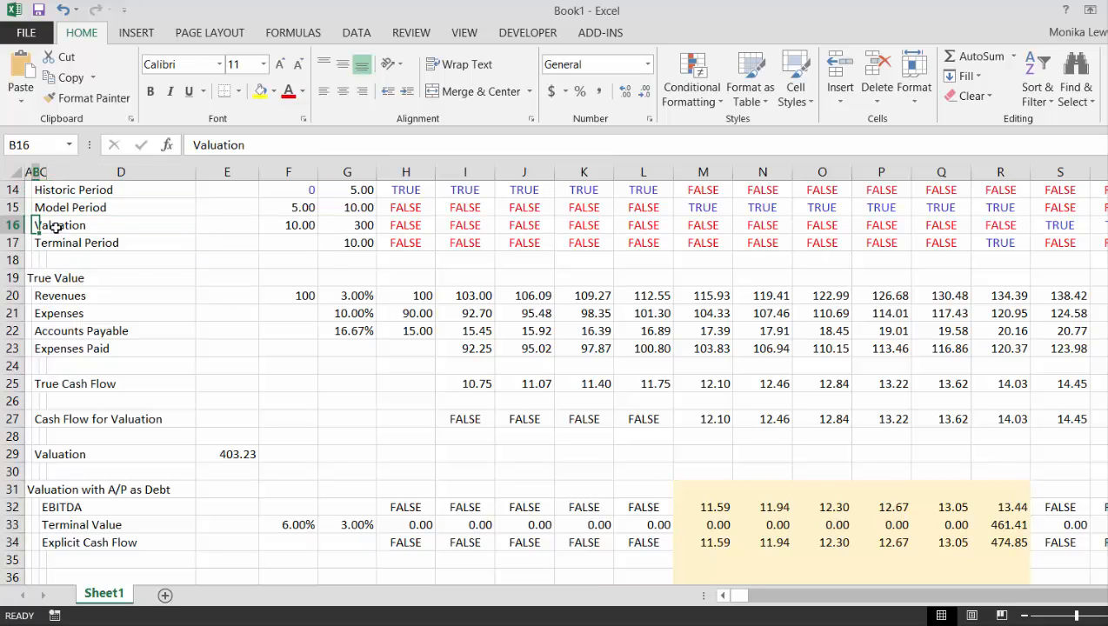
text(Termin)
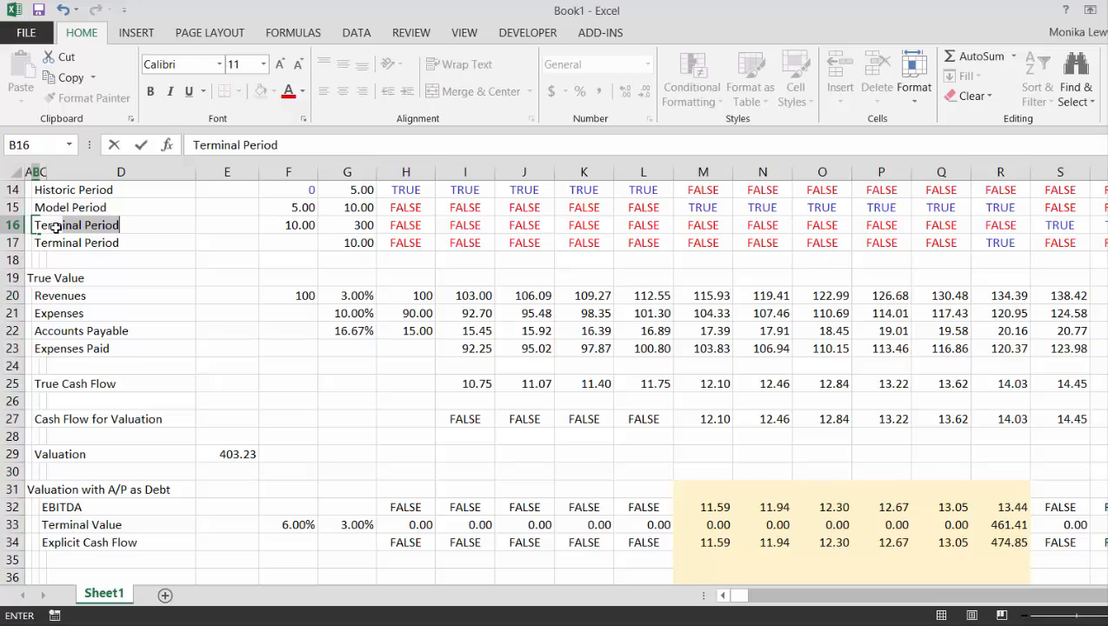
text(al)
key(BackSpace)
key(BackSpace)
key(BackSpace)
key(BackSpace)
key(BackSpace)
key(BackSpace)
key(BackSpace)
key(BackSpace)
key(BackSpace)
key(BackSpace)
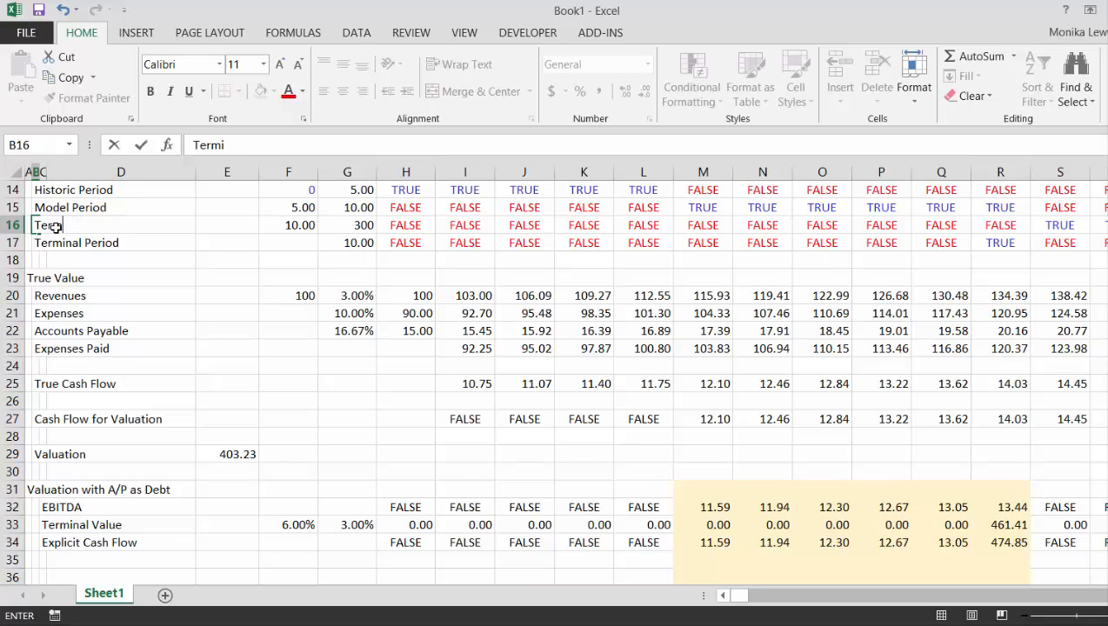
text(Long-term P)
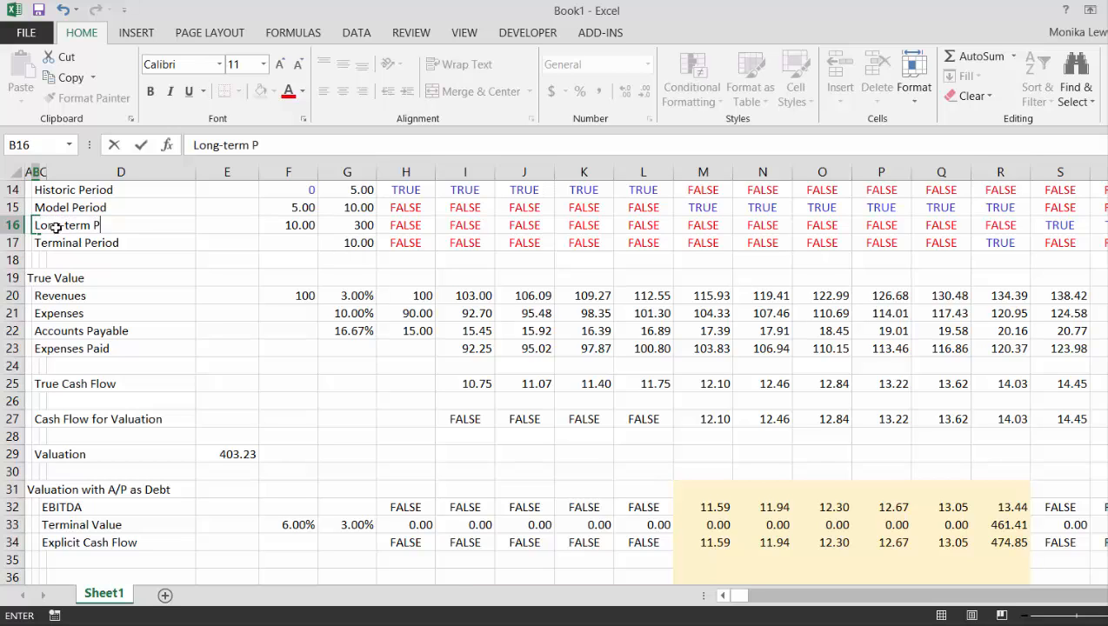
text(Eririod)
key(Return)
key(Return)
Step: Label the row below Explicit Cash Flow as PV of EV in C35
key(Down)
key(Down)
key(Down)
key(Down)
key(Down)
key(Down)
key(Down)
key(Down)
key(Down)
key(Down)
key(Down)
key(Down)
key(Down)
key(Down)
key(Down)
key(Down)
key(Down)
key(Down)
key(Down)
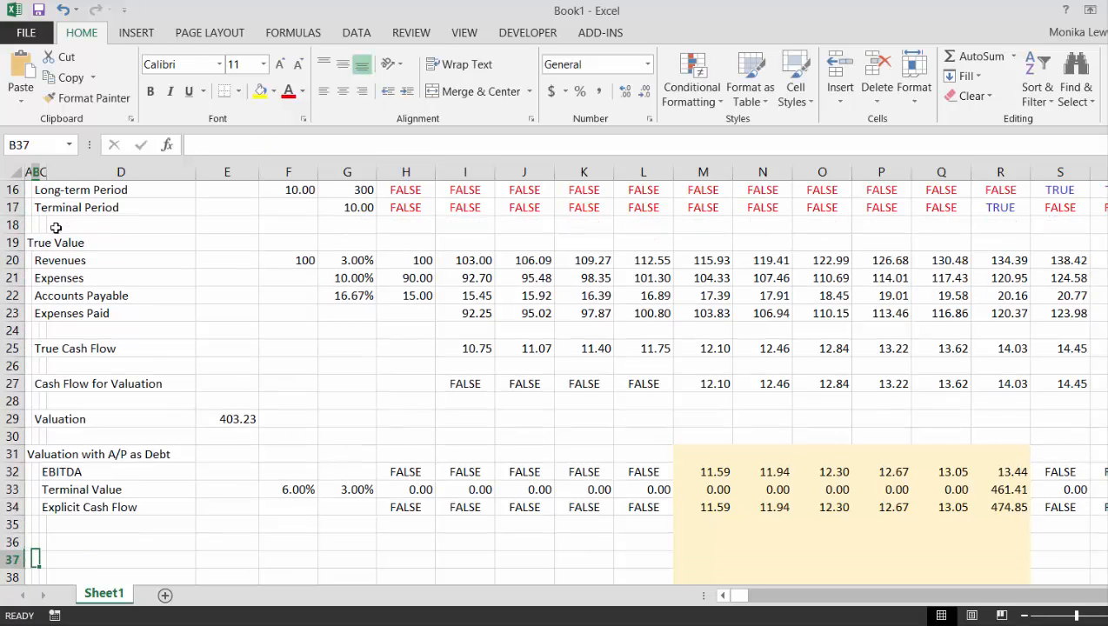
key(Up)
key(Up)
key(Right)
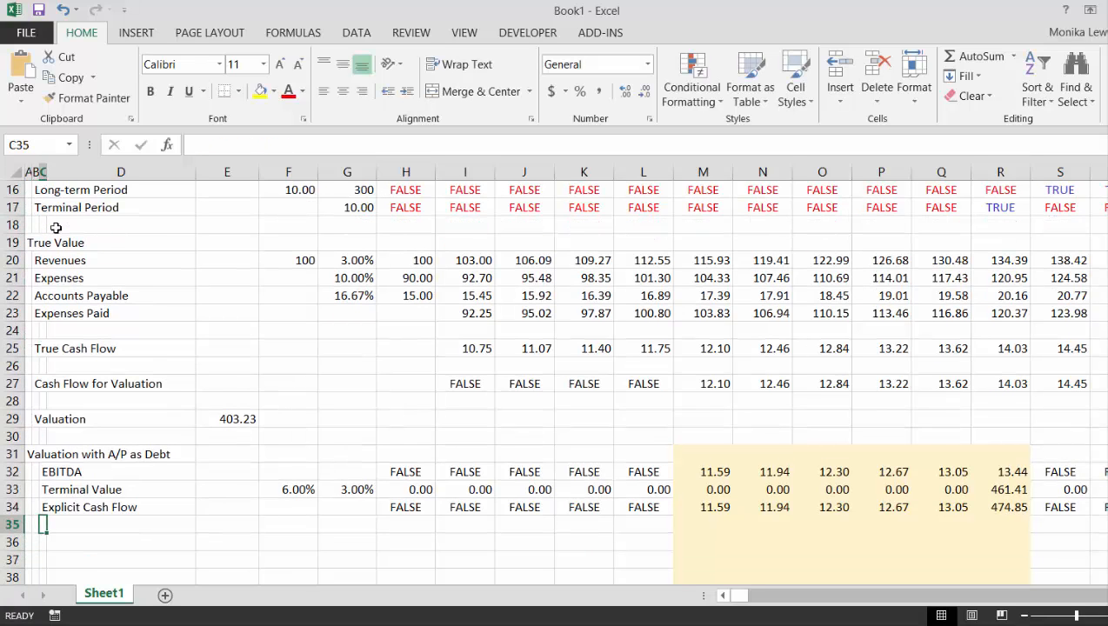
text(PV )
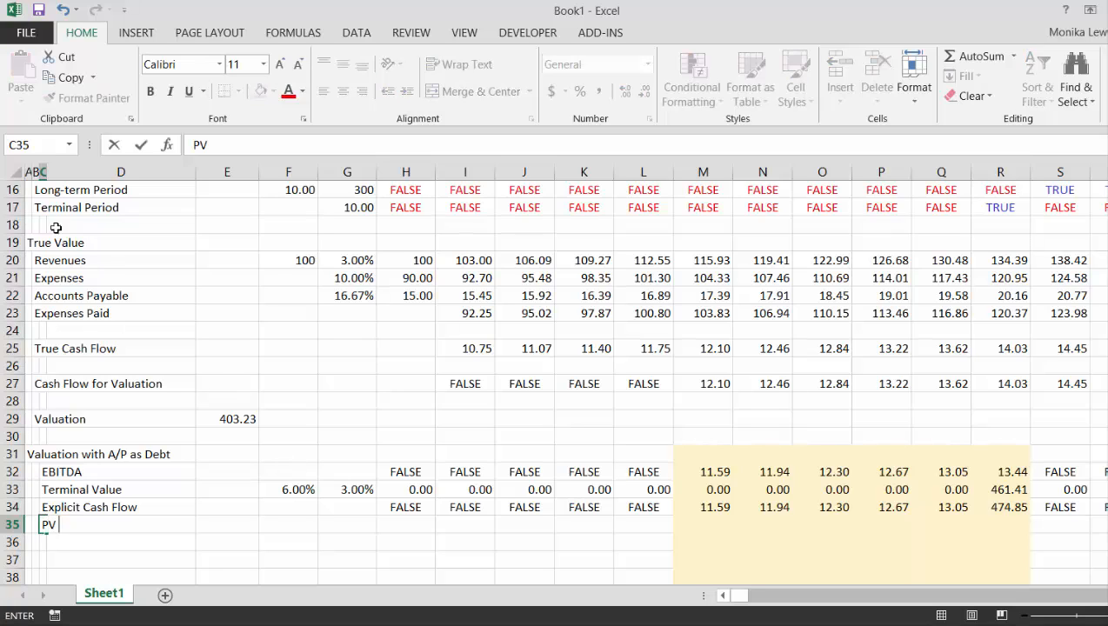
text(of EV)
key(Right)
Step: Enter =NPV(F33,34:34) in E35 to discount the Explicit Cash Flow row at the rate in F33
key(Right)
key(Right)
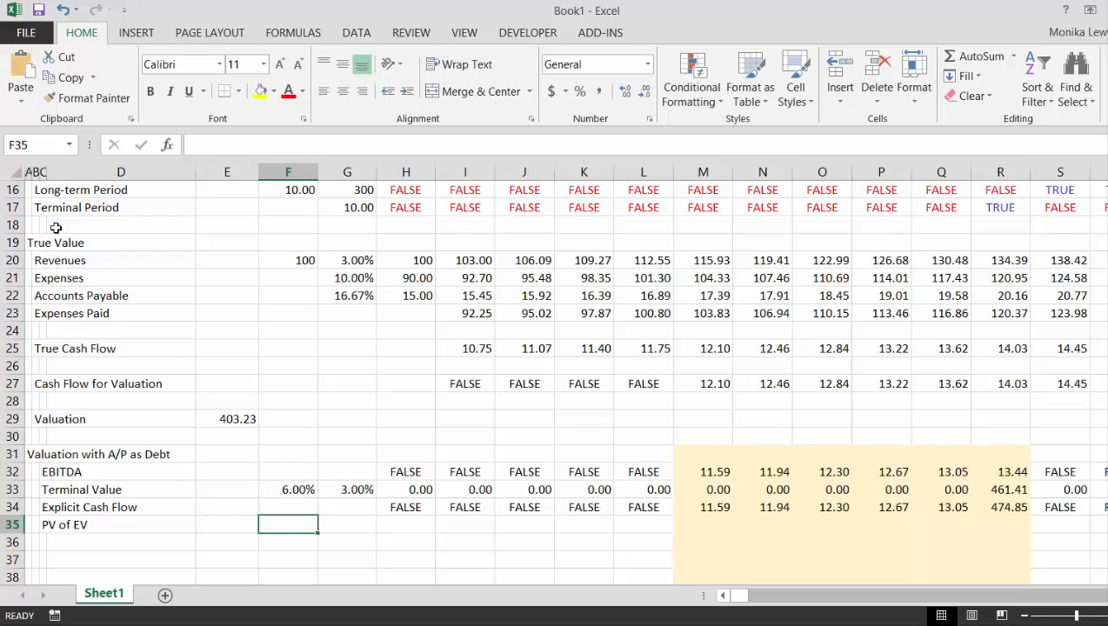
text(=)
key(Escape)
key(Left)
text(=npv()
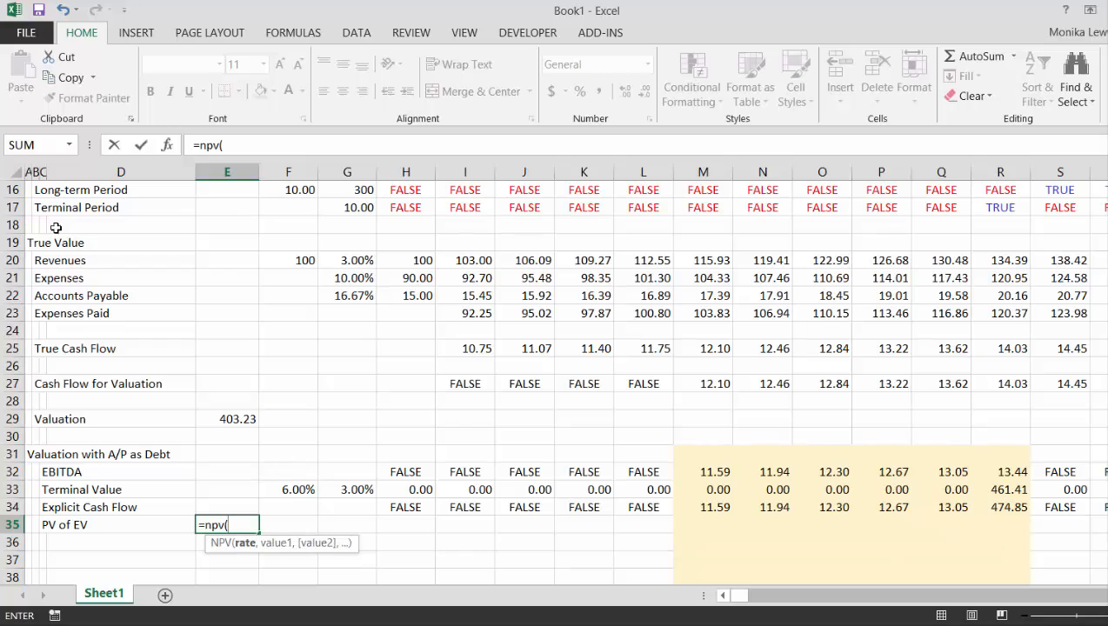
key(Up)
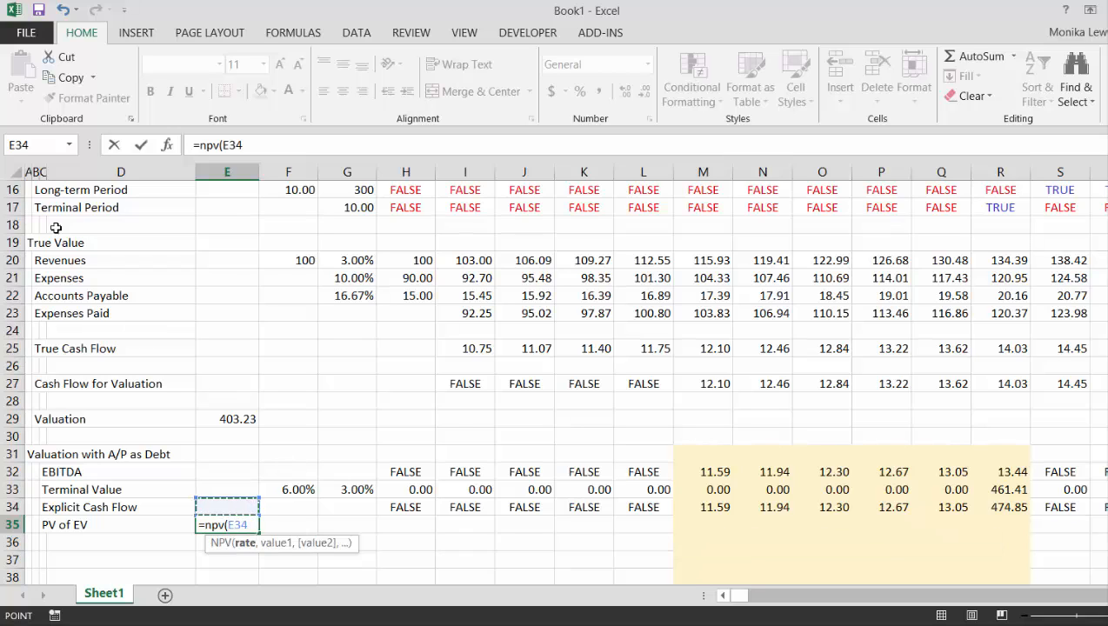
key(Up)
key(Right)
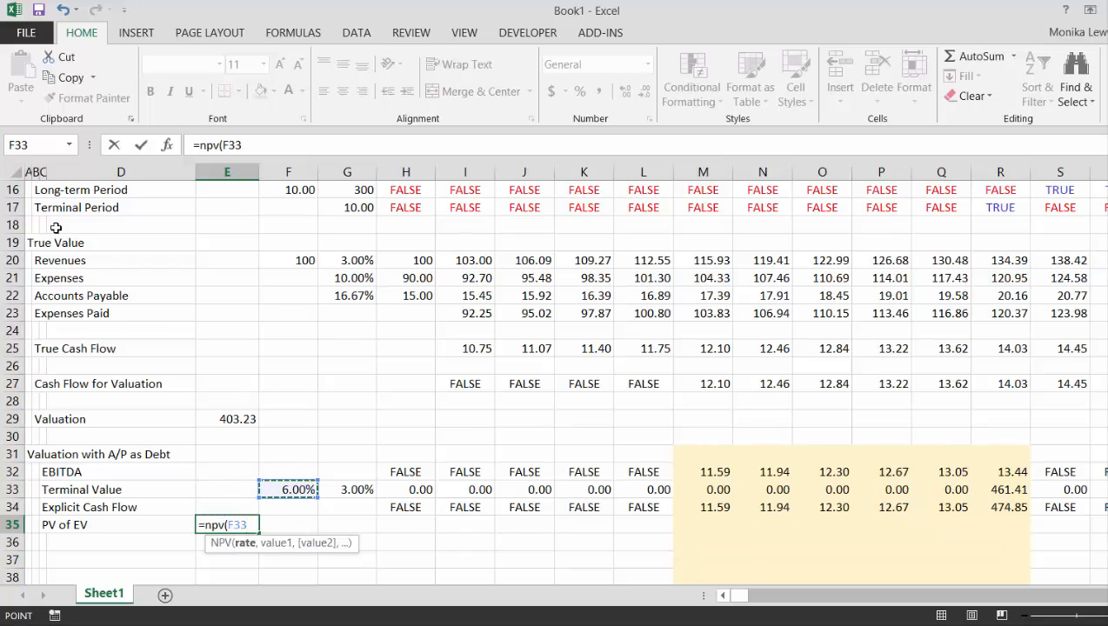
text(,)
key(Up)
key(shift+space)
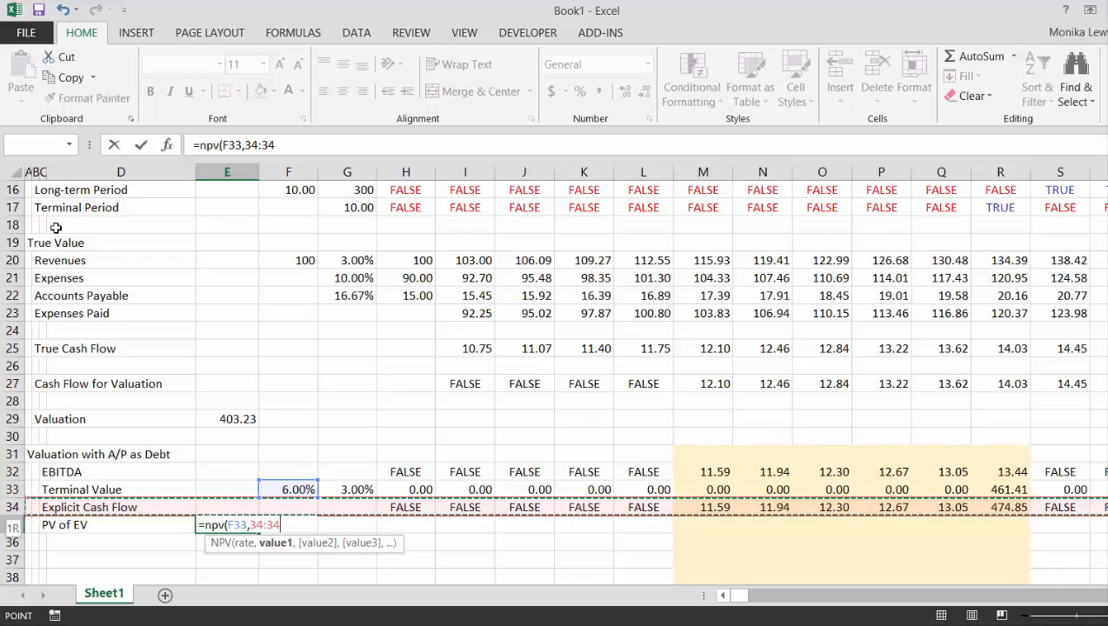
key(Return)
key(Up)
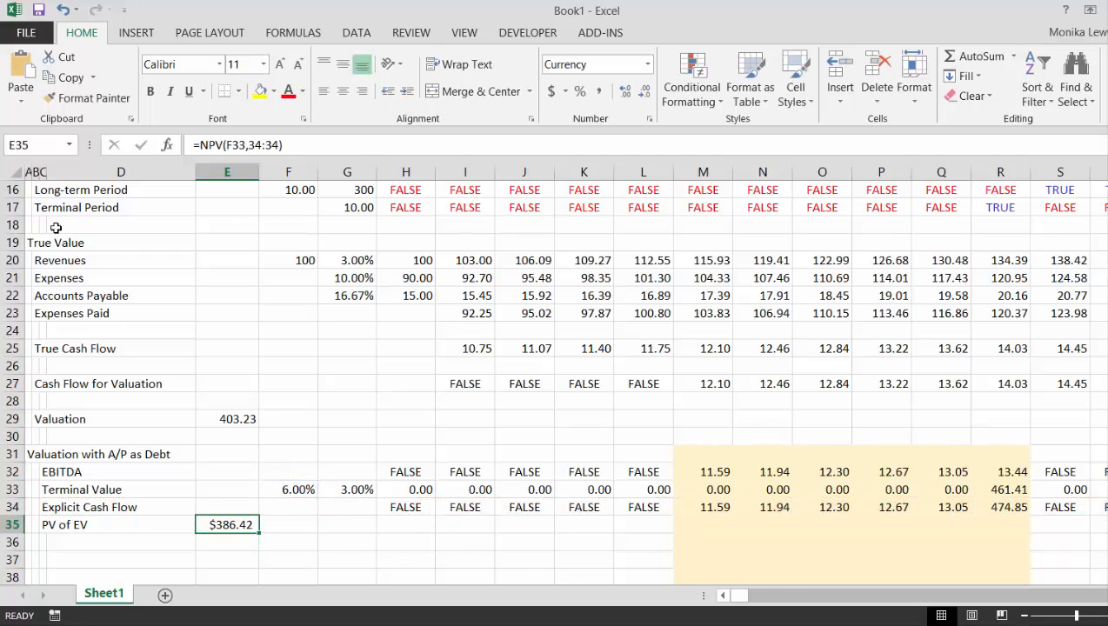
Step: Set the A/P Percent assumption in E6 to 0
key(Up)
key(Up)
key(Up)
key(Up)
key(Up)
key(Up)
key(Up)
key(Up)
key(Up)
key(Up)
key(Up)
key(Up)
key(Up)
key(Up)
key(Up)
key(Up)
key(Up)
key(Up)
key(Up)
key(Up)
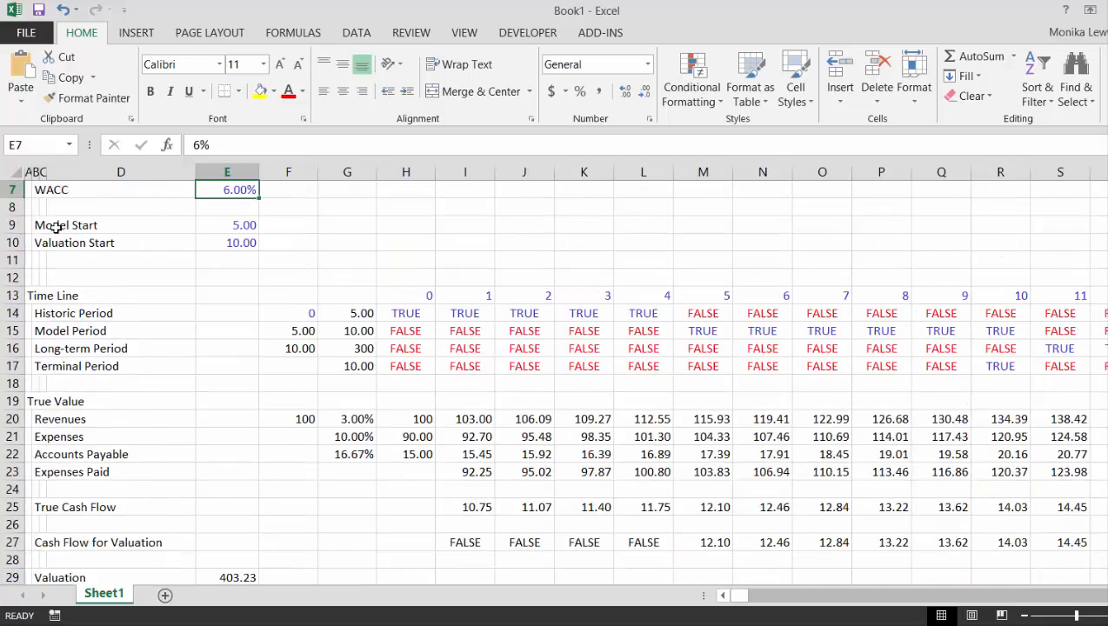
key(Up)
key(Up)
key(Up)
key(Up)
key(Up)
key(Up)
key(Down)
key(Down)
key(Down)
key(Down)
key(Down)
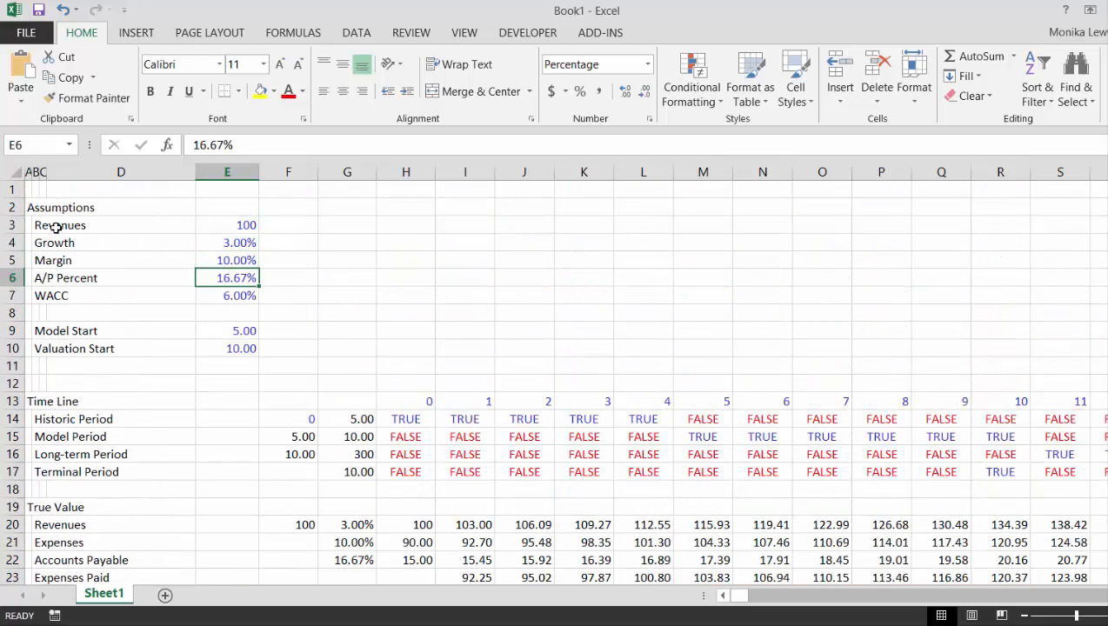
text(0)
key(Return)
key(Down)
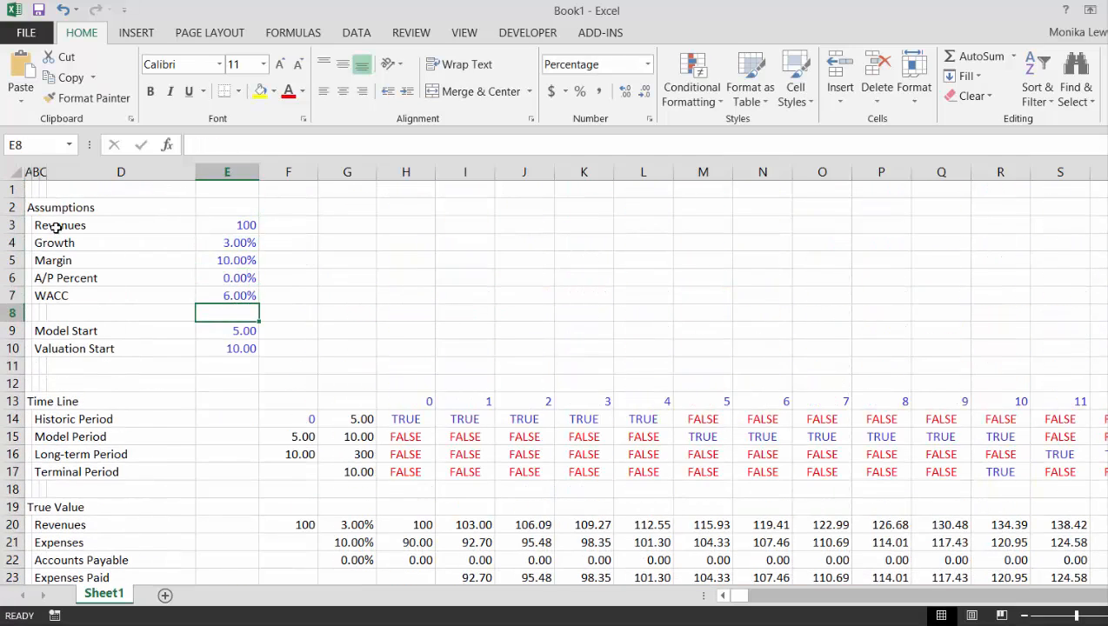
Step: Compare the true Valuation in E29 with the PV of EV in E35 under the changed A/P Percent
key(Down)
key(Down)
key(Down)
key(Down)
key(Down)
key(Down)
key(Down)
key(Down)
key(Down)
key(Down)
key(Down)
key(Down)
key(Down)
key(Down)
key(Down)
key(Down)
key(Down)
key(Down)
key(Down)
key(Down)
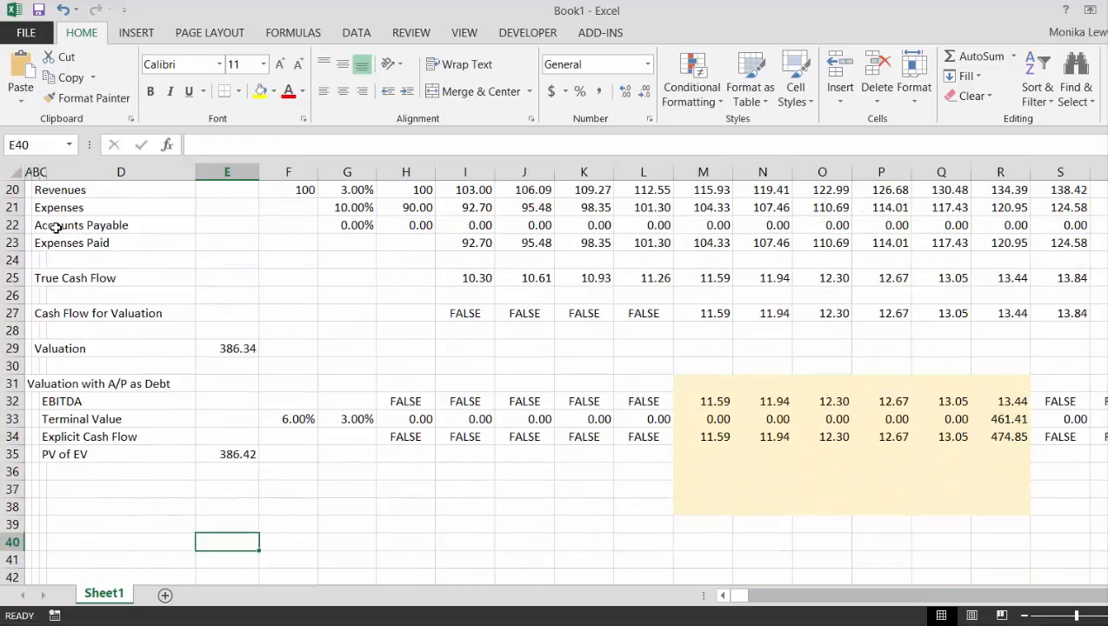
Step: Set the A/P Percent assumption in E6 to 20%
key(Up)
key(Up)
key(Up)
key(Up)
key(Up)
key(Up)
key(Up)
key(Up)
key(Up)
key(Up)
key(Up)
key(Up)
key(Up)
key(Up)
key(Up)
key(Up)
key(Up)
key(Up)
key(Up)
key(Up)
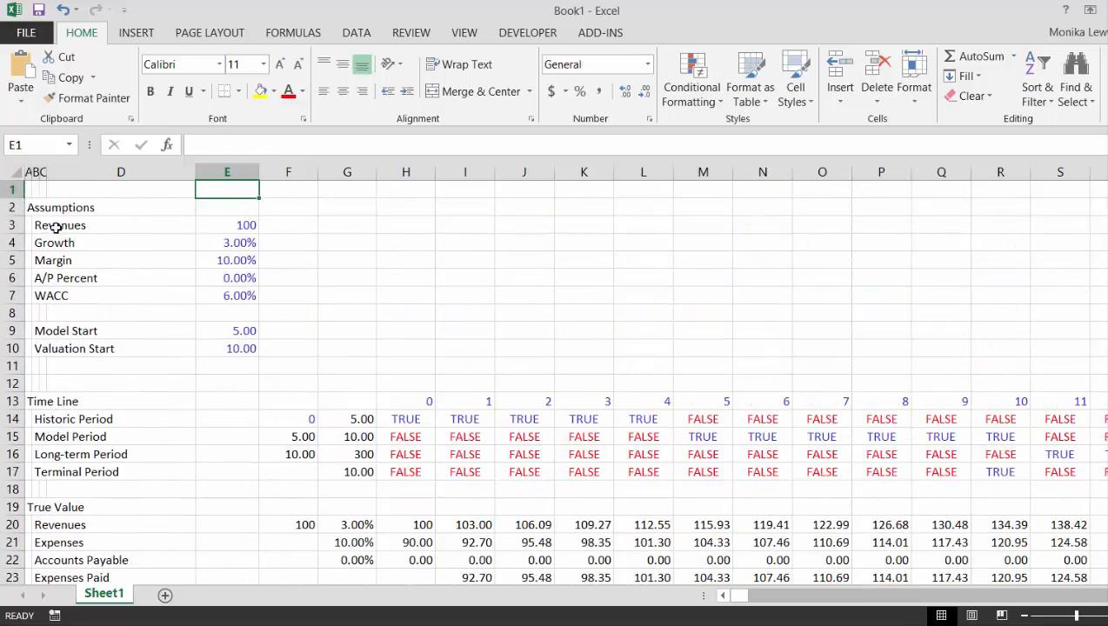
key(Down)
key(Down)
key(Down)
key(Down)
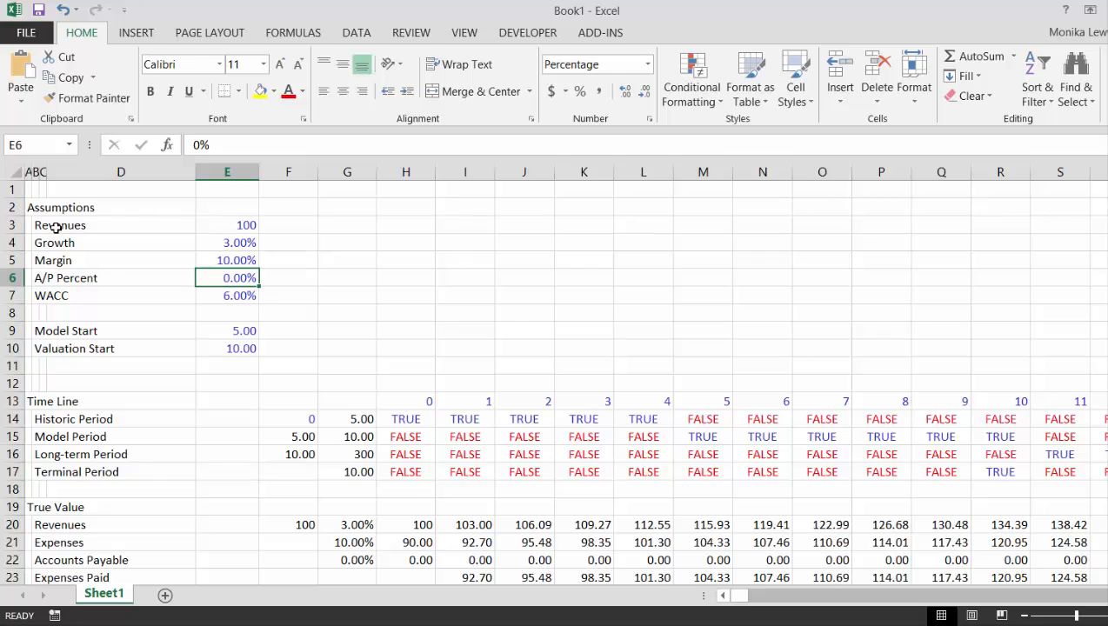
text(20)
key(Return)
Step: Insert a blank row directly below the PV of EV row in the Valuation with A/P as Debt section
key(Return)
key(Return)
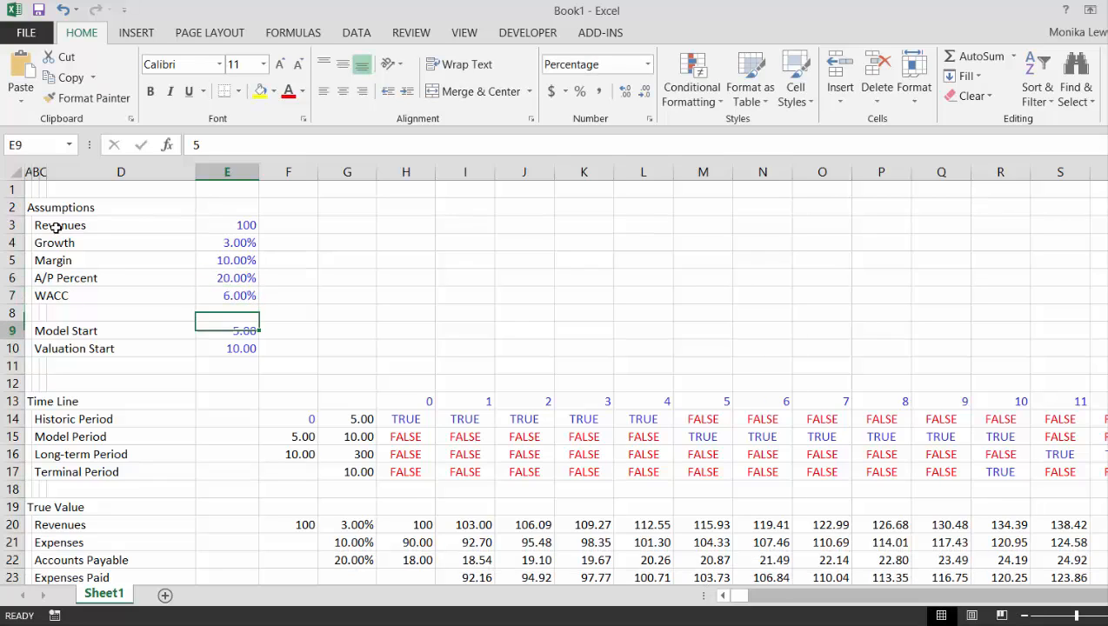
key(Down)
key(Down)
key(Down)
key(Down)
key(Down)
key(Down)
key(Down)
key(Down)
key(Down)
key(Down)
key(Down)
key(Down)
key(Down)
key(Down)
key(Down)
key(Down)
key(Down)
key(Down)
key(Down)
key(Down)
key(Up)
key(Up)
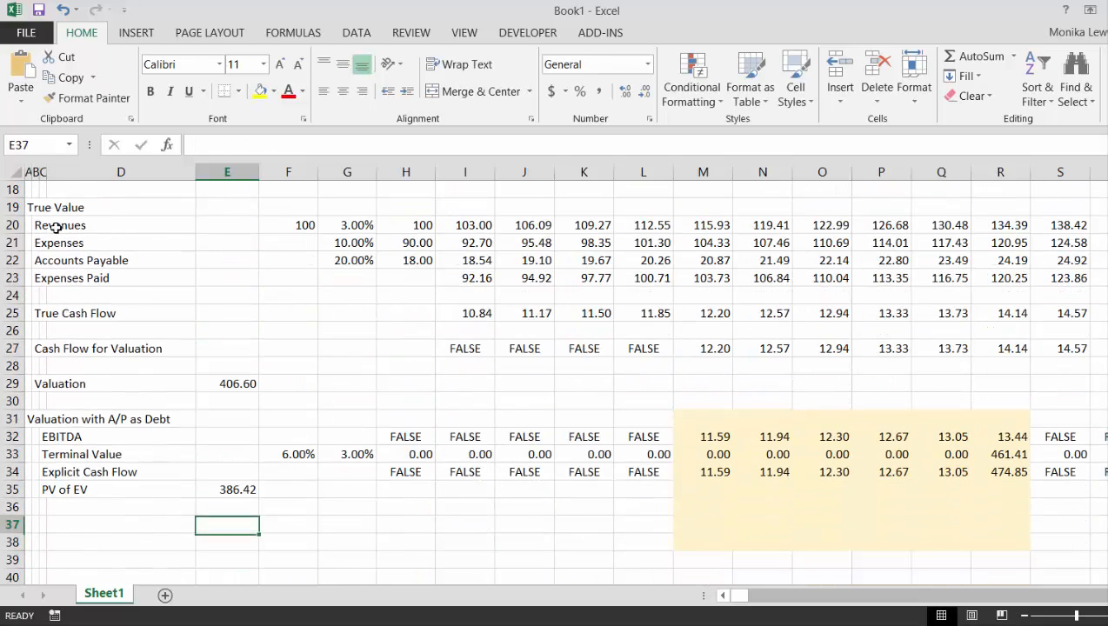
key(Up)
key(Up)
key(Down)
key(Down)
key(Left)
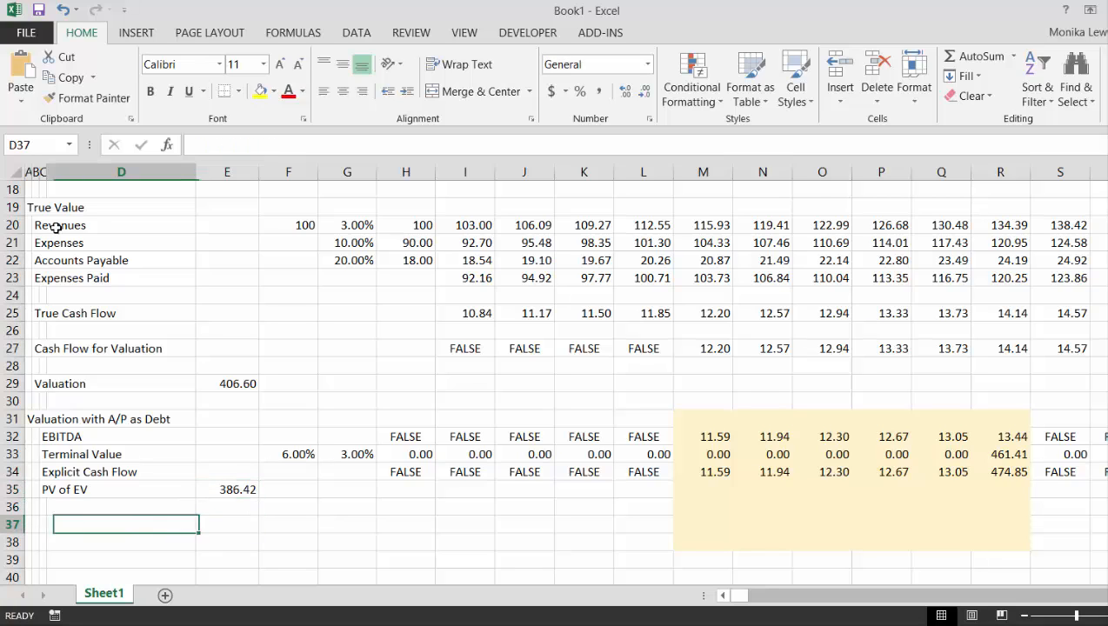
key(Left)
key(Up)
key(shift+space)
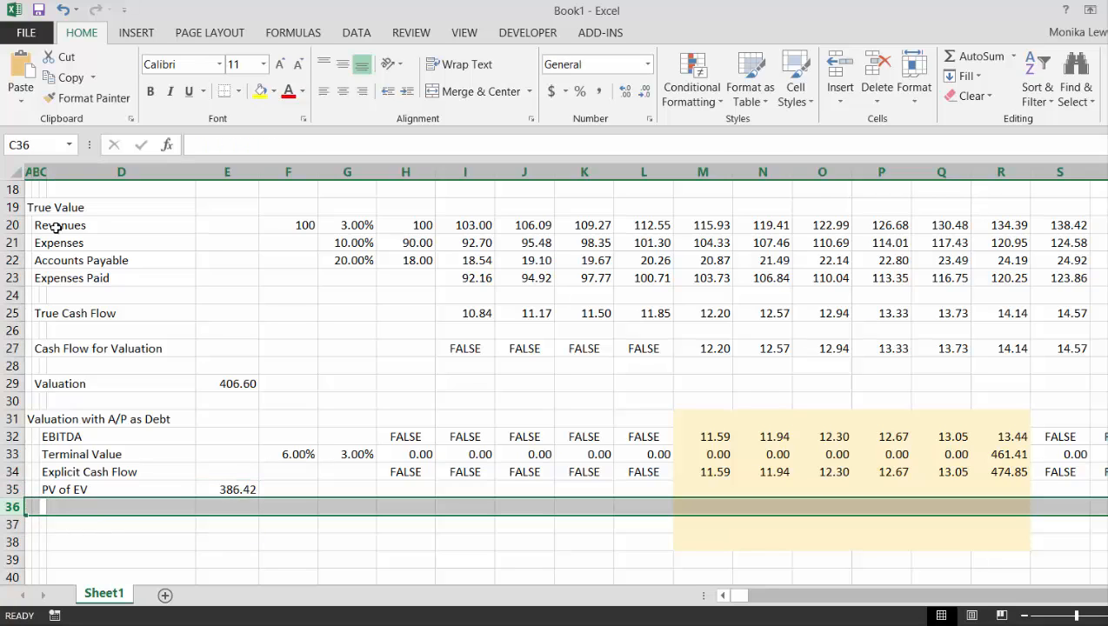
key(ctrl+shift+plus)
Step: Enter the label "Less: A/P at Valuation" in C37
key(Down)
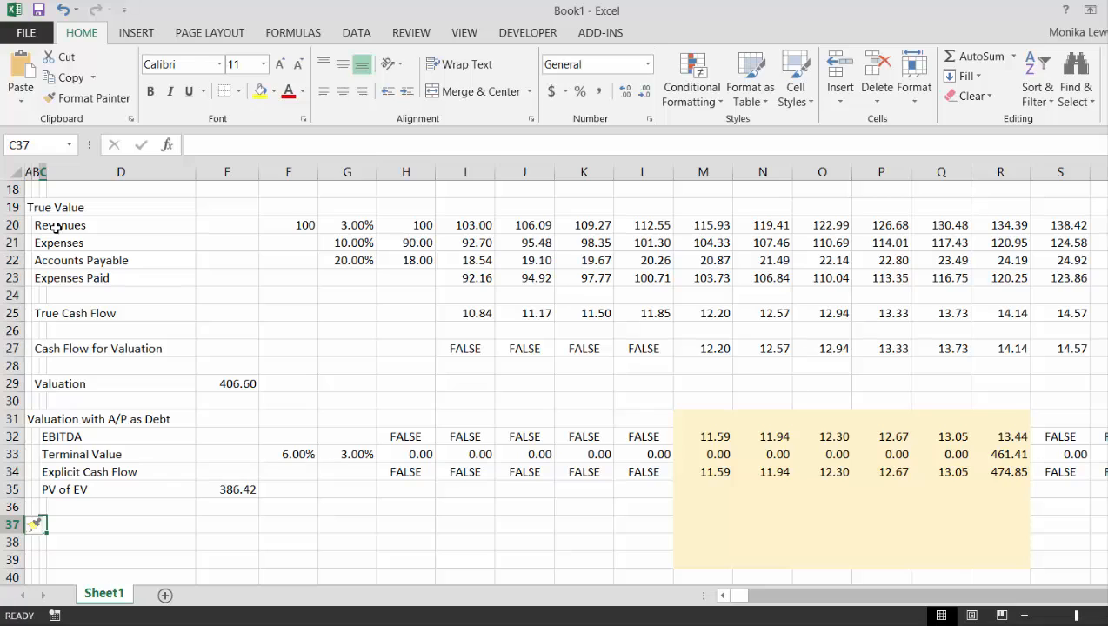
text(Less: A/P at)
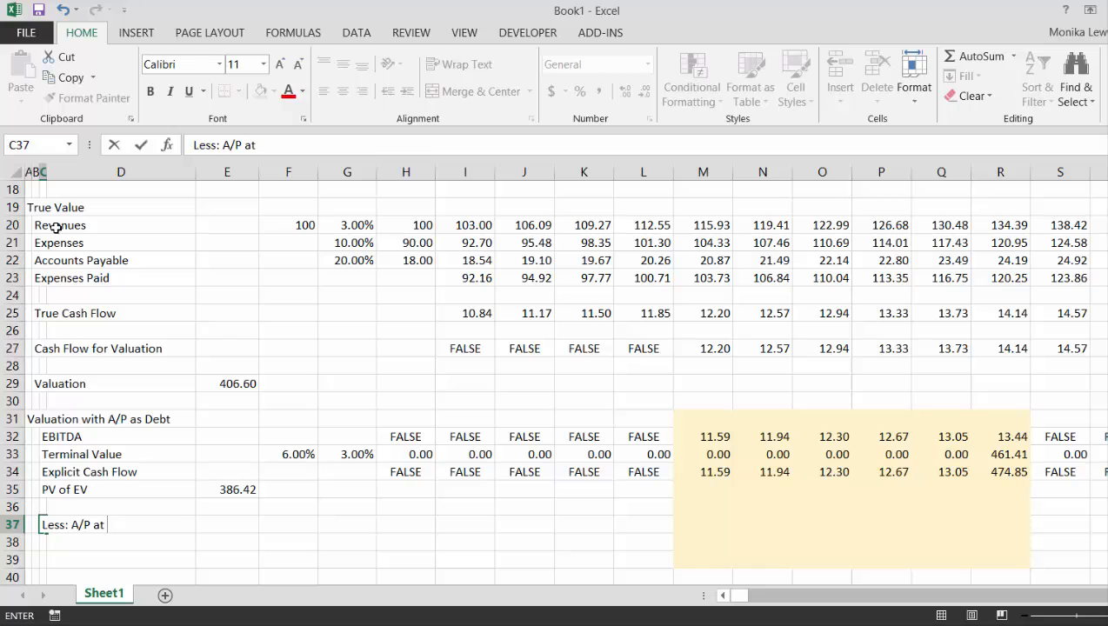
text(Valuation)
key(Return)
Step: Insert a row below Terminal Period in the Time Line section and label it Valuation Date in B18
key(Up)
key(Up)
key(Up)
key(Up)
key(Up)
key(Up)
key(Up)
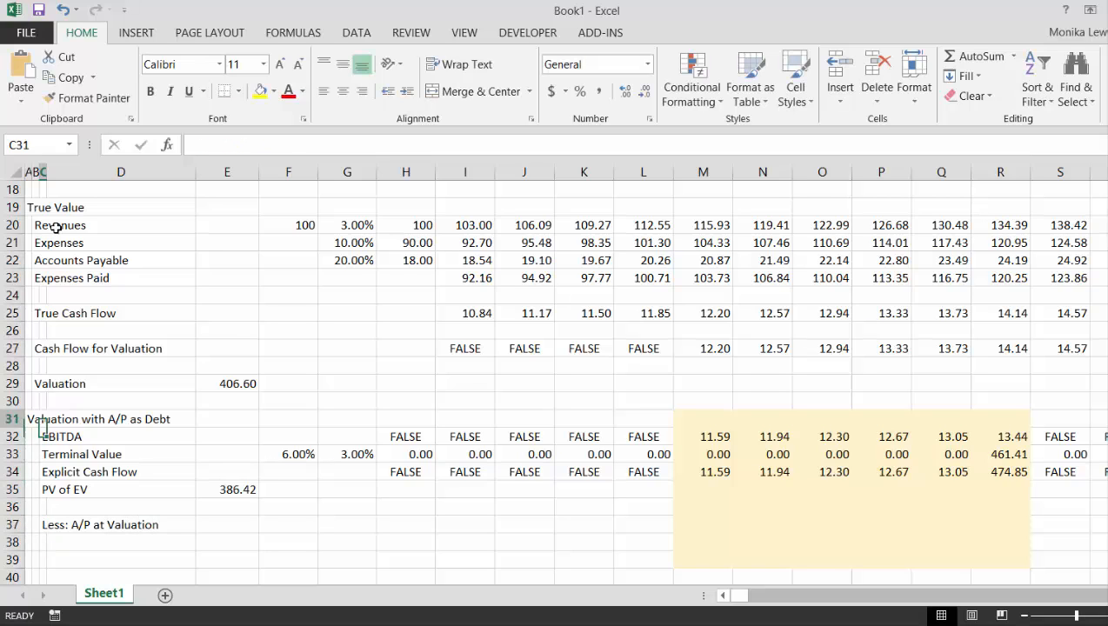
key(Up)
key(Up)
key(Up)
key(Up)
key(Up)
key(Up)
key(Up)
key(Up)
key(Up)
key(Up)
key(Up)
key(Up)
key(Up)
key(Up)
key(Up)
key(Up)
key(Up)
key(Up)
key(Up)
key(Up)
key(Down)
key(Down)
key(Down)
key(Down)
key(Down)
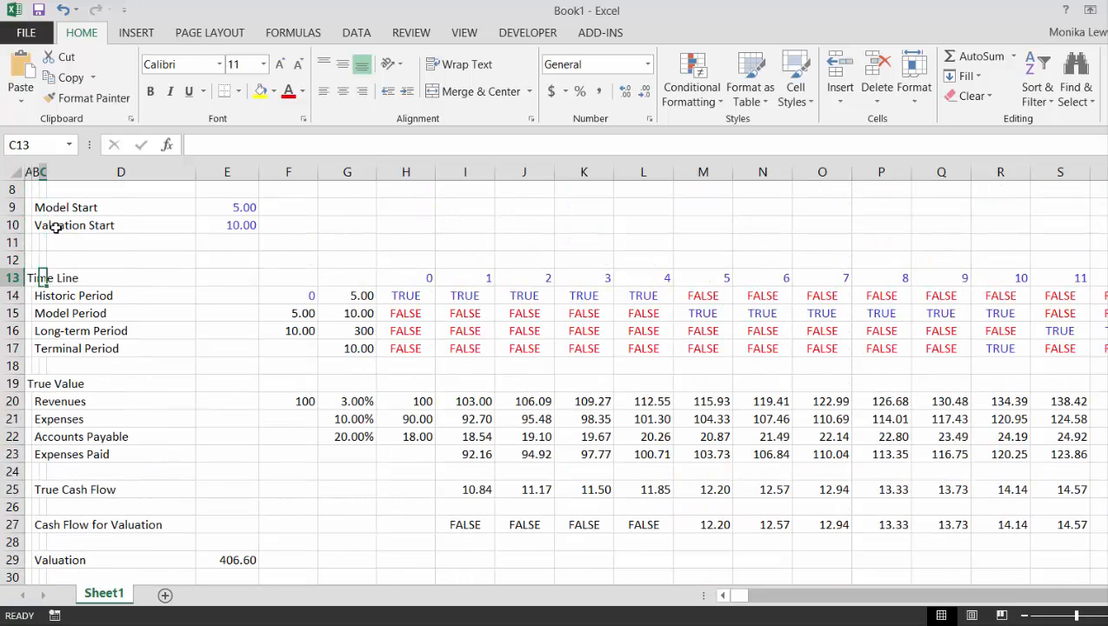
key(Down)
key(Down)
key(Down)
key(Down)
key(Down)
key(shift+space)
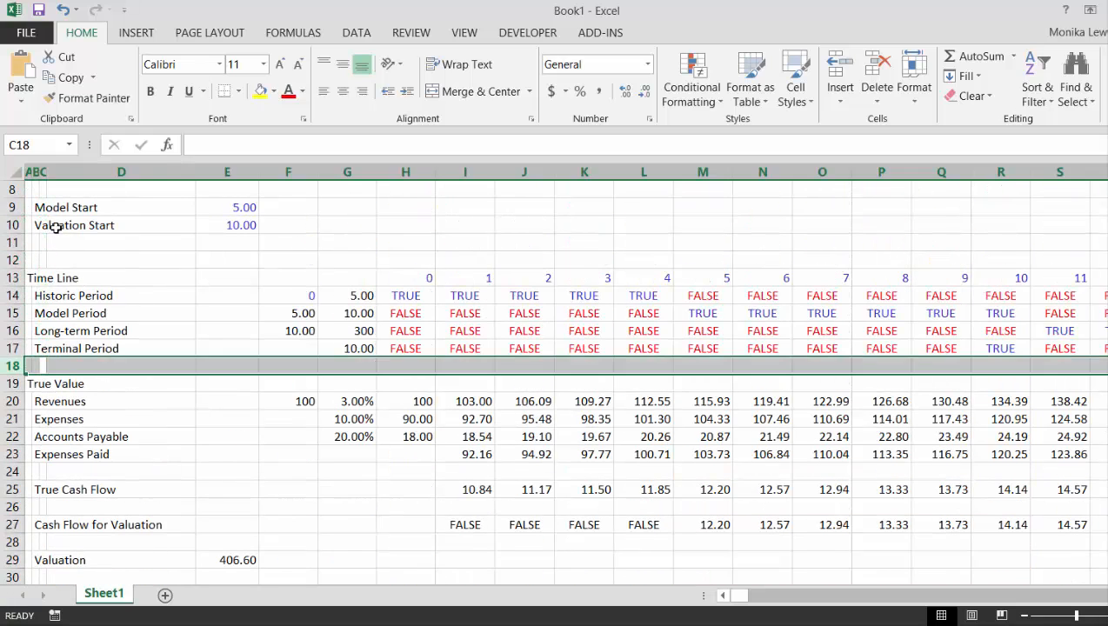
key(ctrl+shift+plus)
text(Valu)
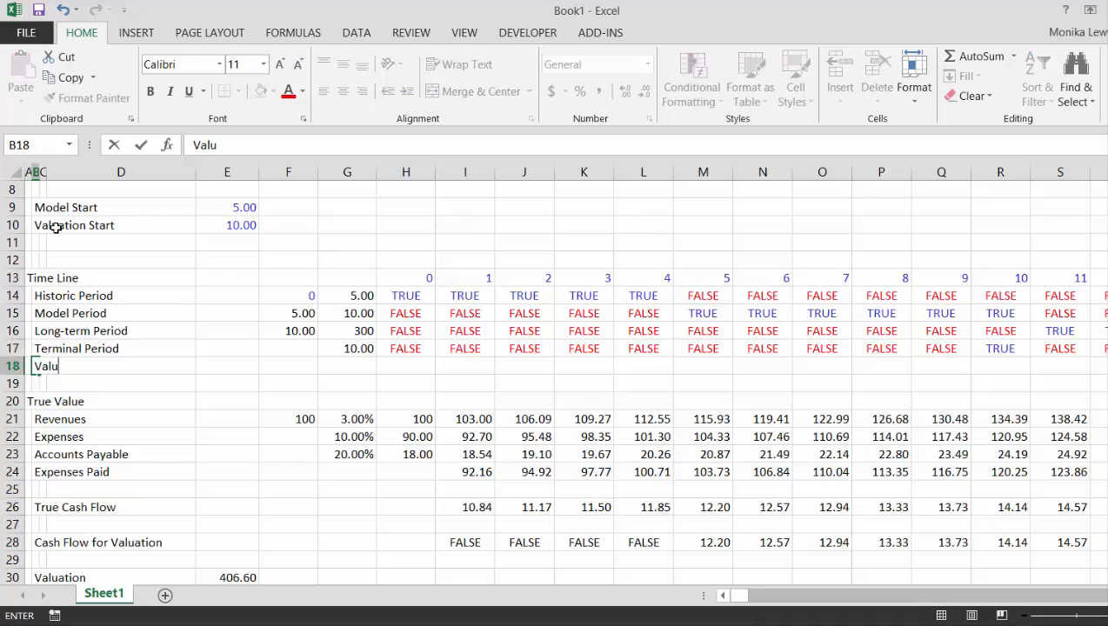
text(ation Date)
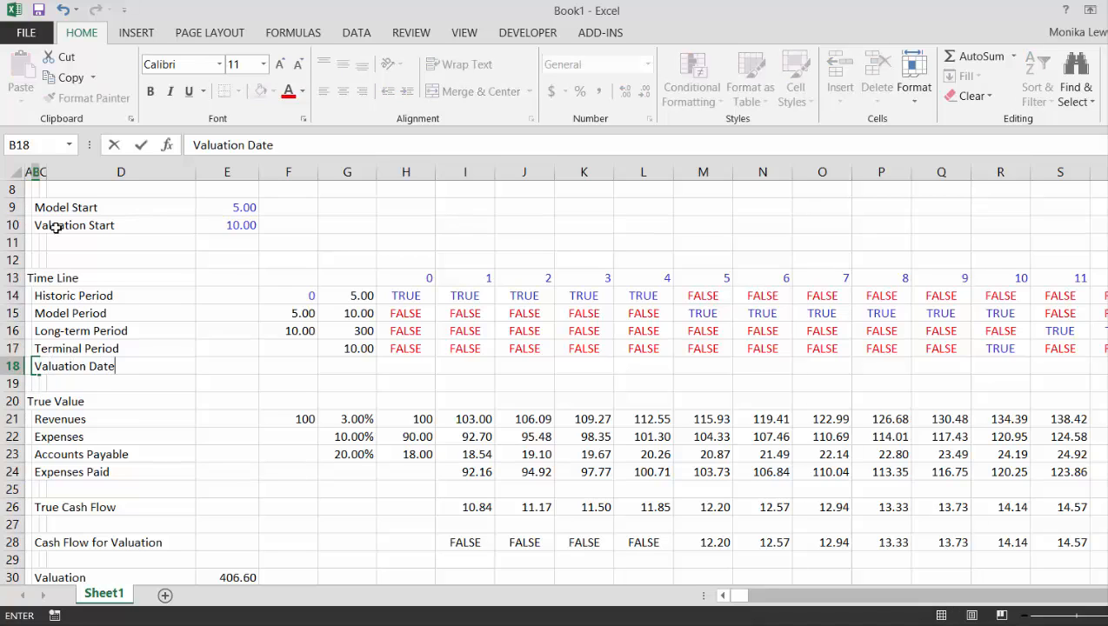
key(ctrl+Return)
Step: Enter =G14 in G18 to link the Valuation Date to the end of the Historic Period
key(Right)
key(Right)
key(Right)
key(Right)
key(Right)
text(=)
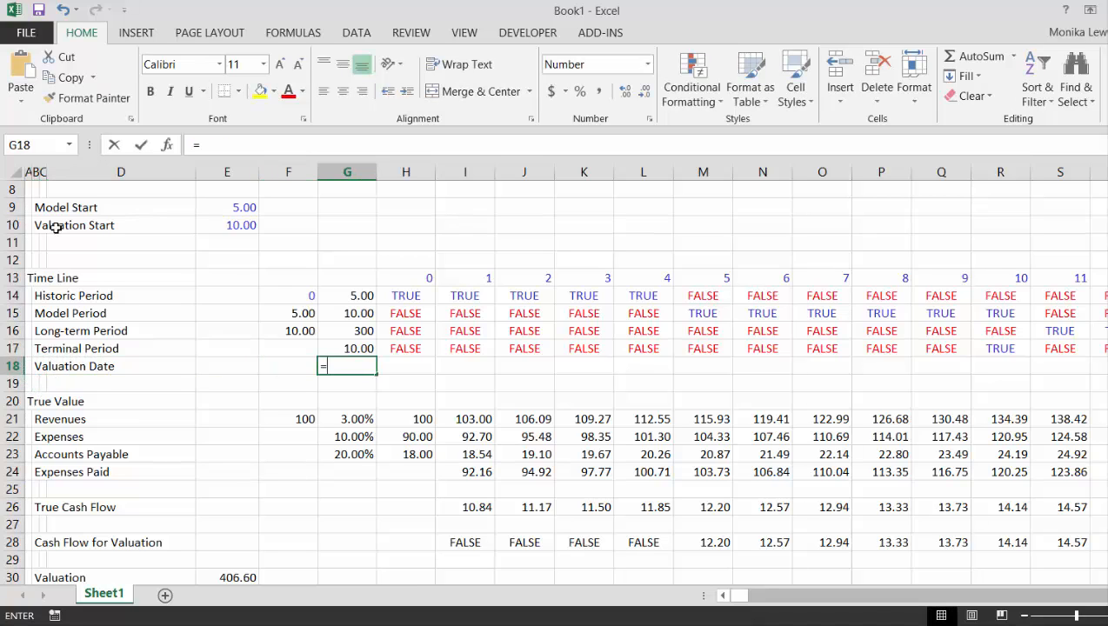
key(Up)
key(Up)
key(Up)
key(Up)
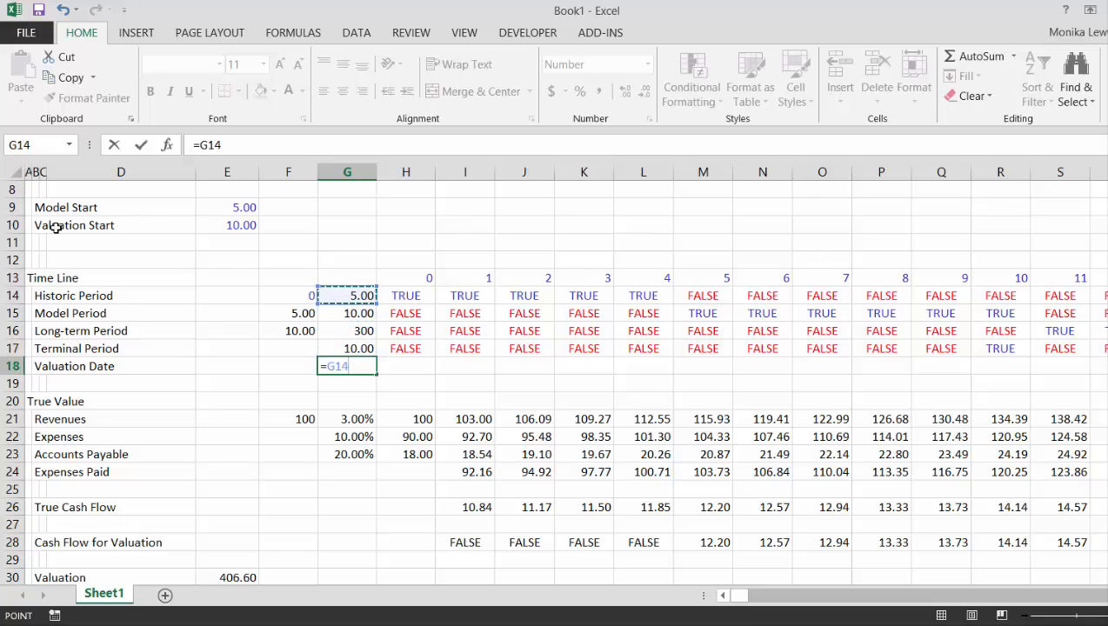
key(ctrl+Return)
Step: Enter =H13=$G$18 in H18 as the Valuation Date flag and fill it right across the timeline
key(Right)
text(=)
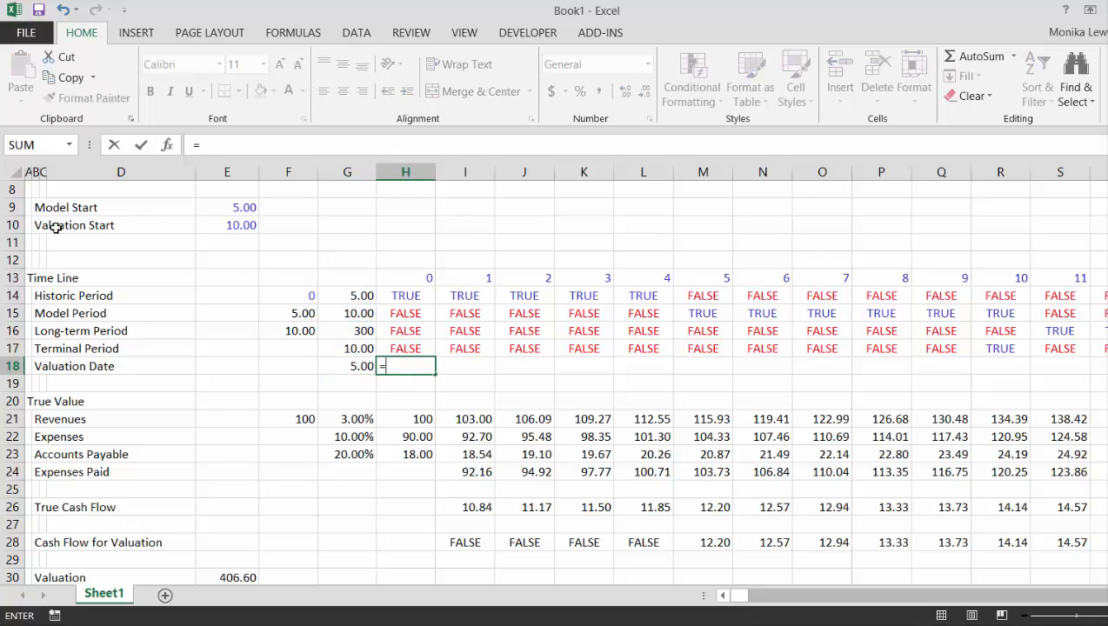
key(Up)
key(Up)
key(Up)
key(Up)
key(Up)
text(=)
key(Left)
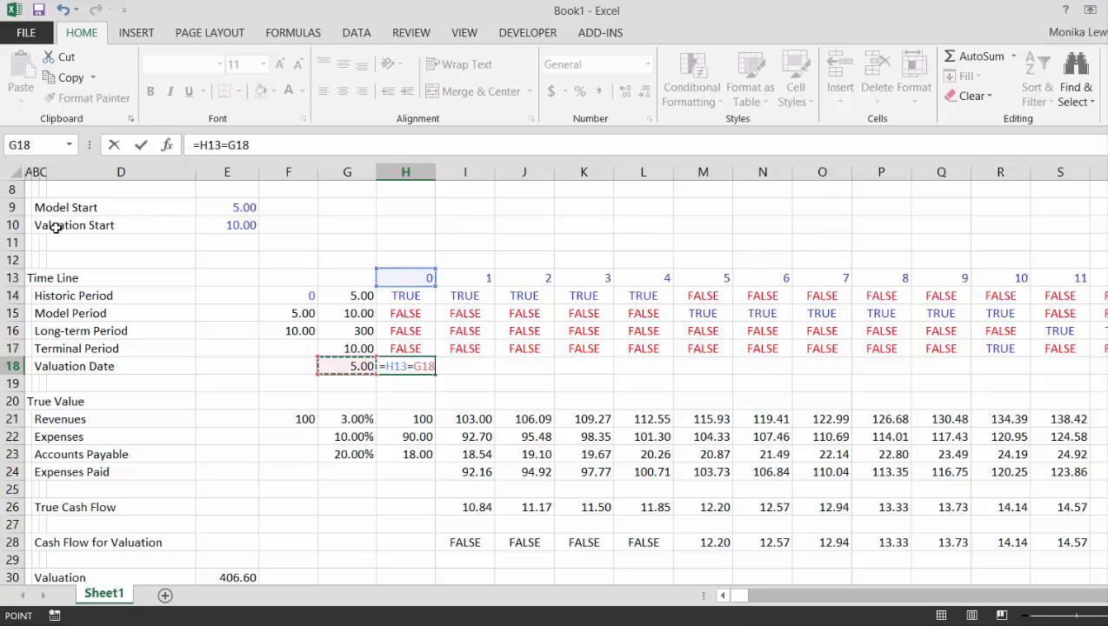
key(F4)
key(ctrl+Return)
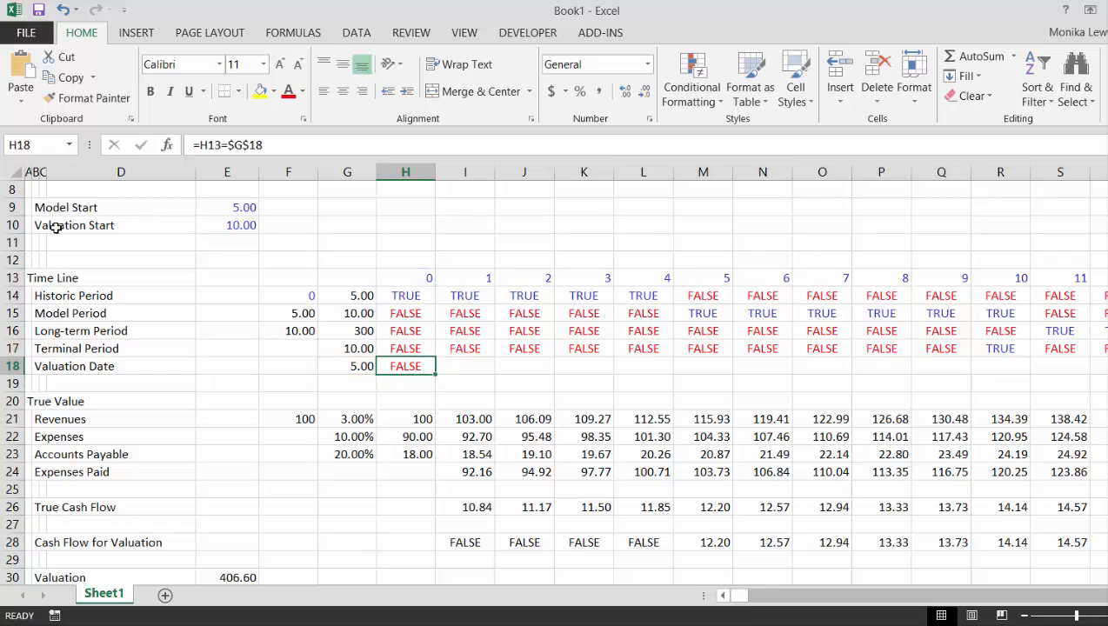
key(ctrl+shift+Right)
key(ctrl+r)
Step: Enter =H23*H18 in H38 of the Less: A/P at Valuation row to pick accounts payable at the valuation date
key(Down)
key(Down)
key(Down)
key(Down)
key(Down)
key(Down)
key(Down)
key(Down)
key(Down)
key(Down)
key(Down)
key(Down)
key(Down)
key(Down)
key(Down)
key(Down)
key(Down)
key(Down)
key(Down)
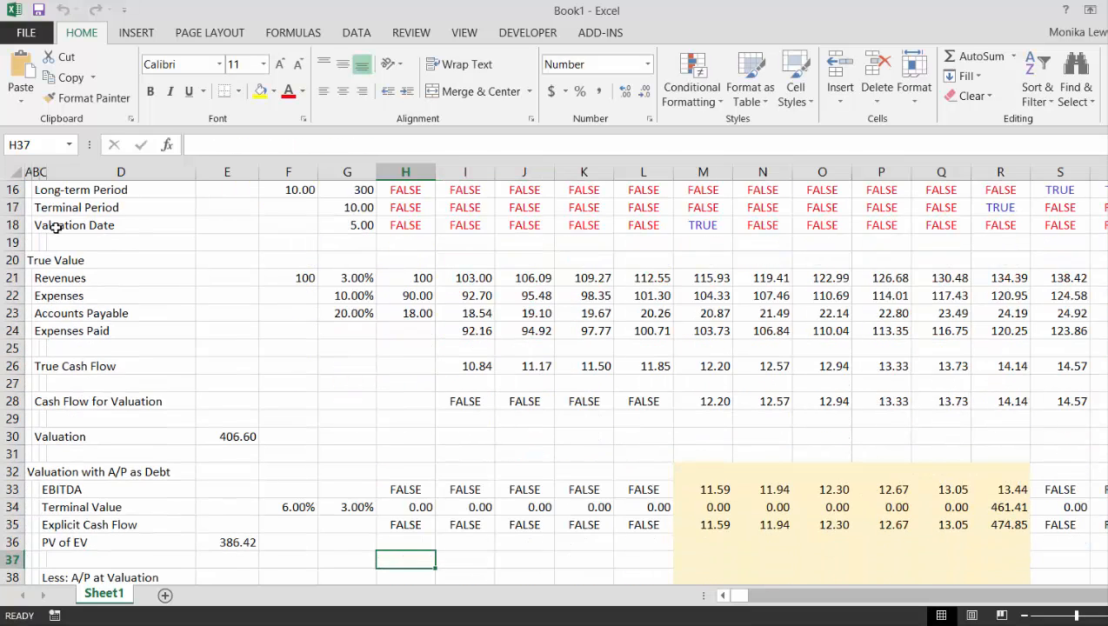
key(Up)
key(Down)
key(Down)
key(Down)
key(Up)
key(Left)
key(Left)
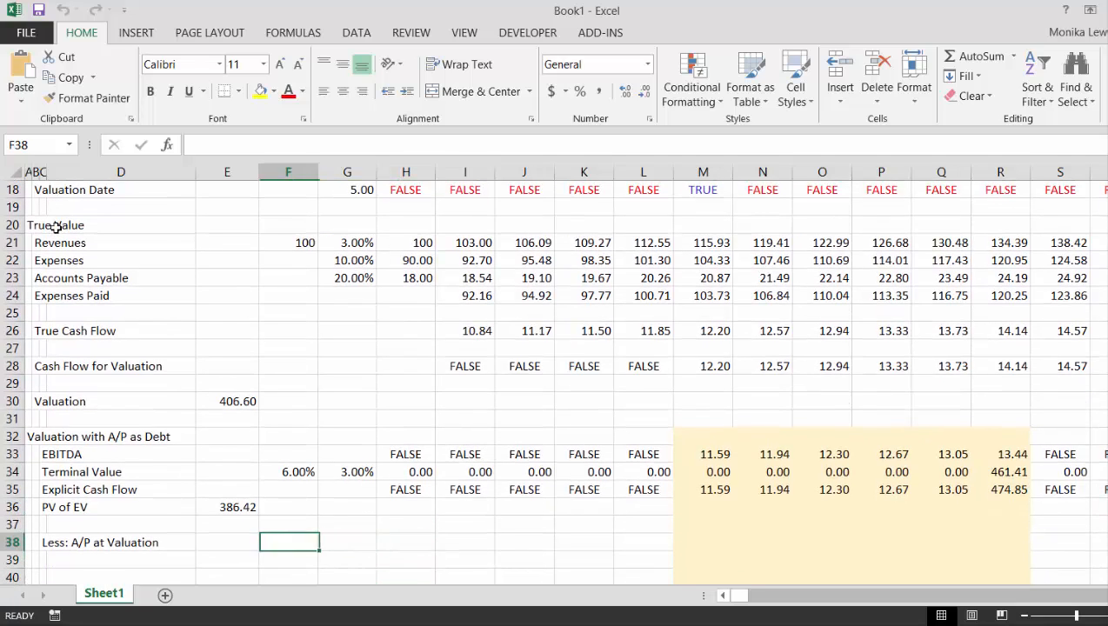
key(Left)
key(Left)
key(Right)
key(Right)
key(Right)
key(Right)
key(Left)
key(Right)
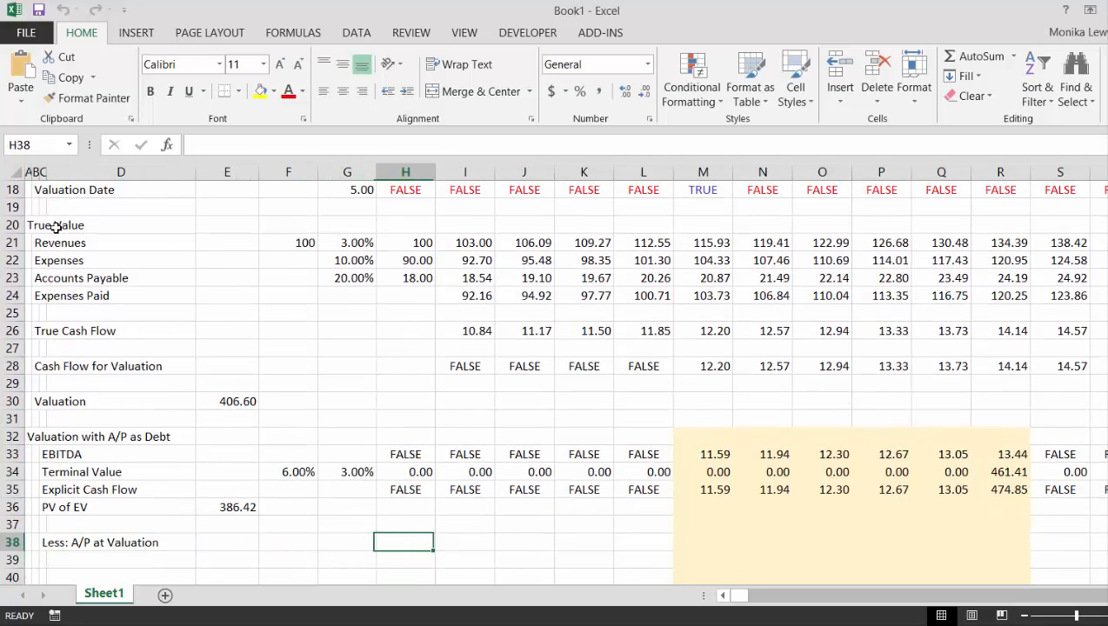
text(=)
key(Up)
key(Up)
key(Up)
key(Up)
key(Up)
key(Up)
key(Up)
key(Up)
key(Up)
key(Up)
key(Up)
key(Up)
key(Up)
key(Up)
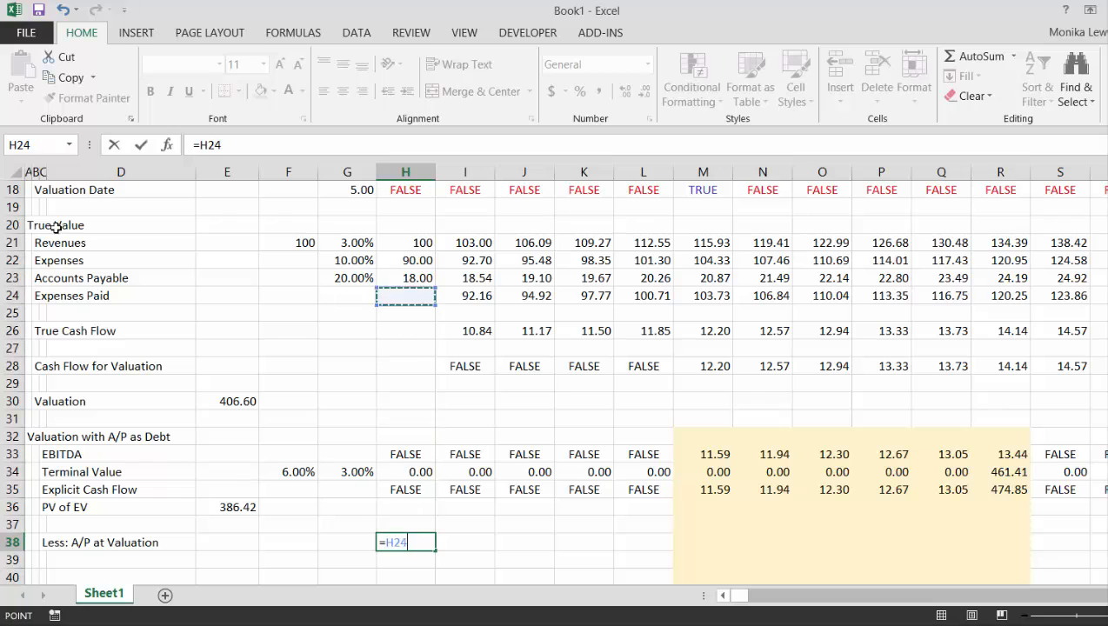
key(Up)
text(*)
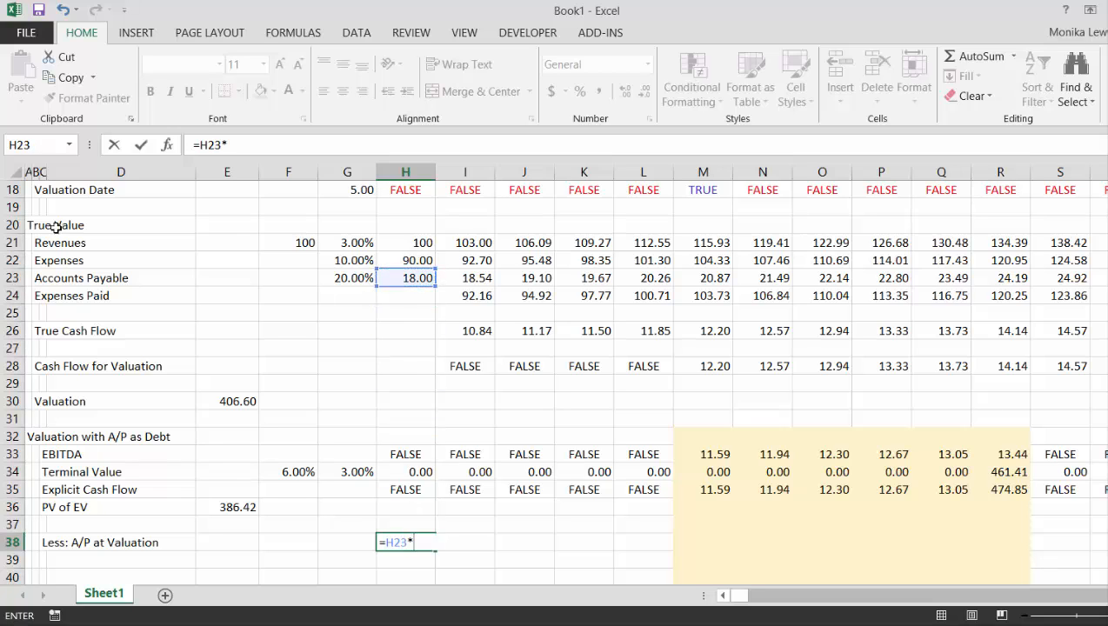
key(Up)
key(Up)
key(Up)
key(Up)
key(Up)
key(Up)
key(Up)
key(Up)
key(Up)
key(Up)
key(Up)
key(Up)
key(Up)
key(Up)
key(Up)
key(Up)
key(Up)
key(Up)
key(Up)
key(Up)
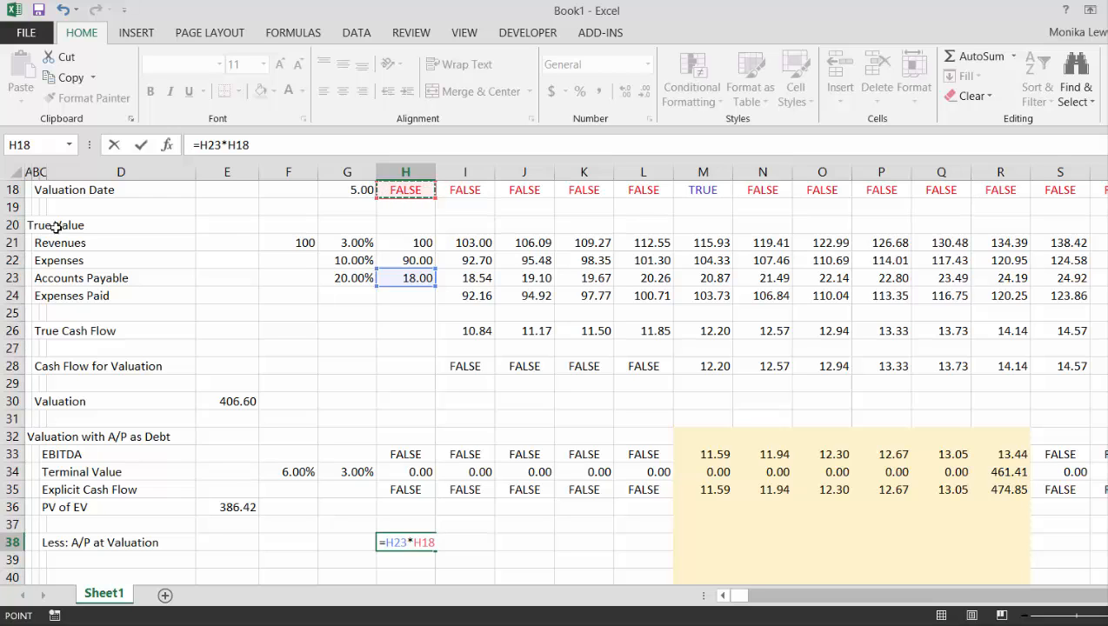
key(ctrl+Return)
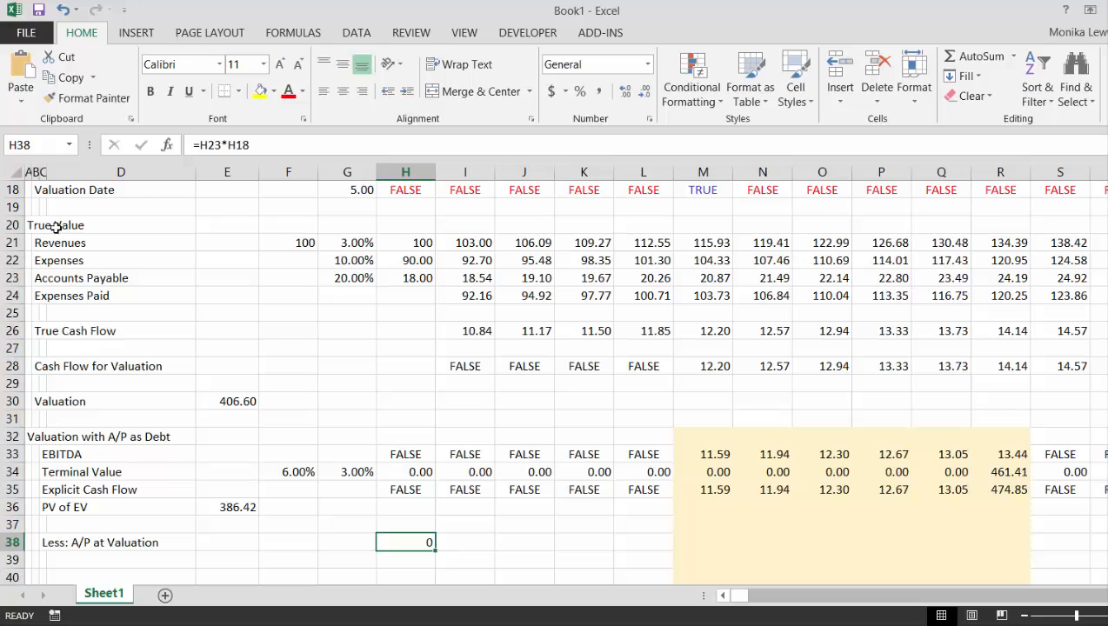
Step: Format H38 as a number with two decimals and fill its formula right across the timeline
key(ctrl+shift+1)
key(ctrl+shift+Right)
key(ctrl+r)
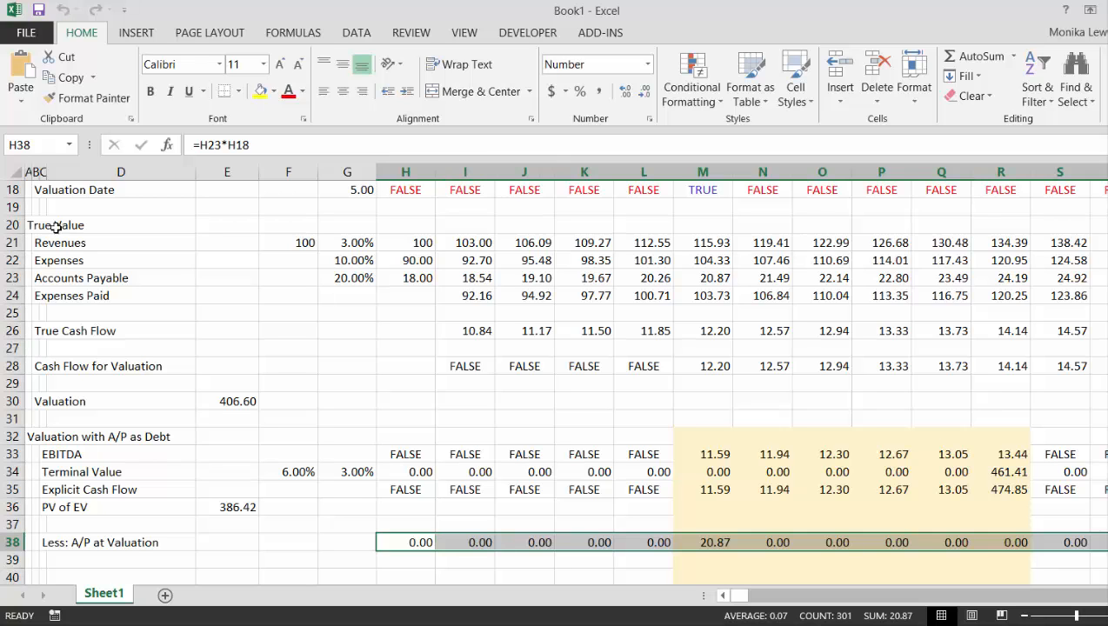
Step: Enter the label "Net Value" in C40, below the Less: A/P at Valuation row
key(Down)
key(Down)
key(Left)
key(Left)
key(Left)
key(Left)
key(Left)
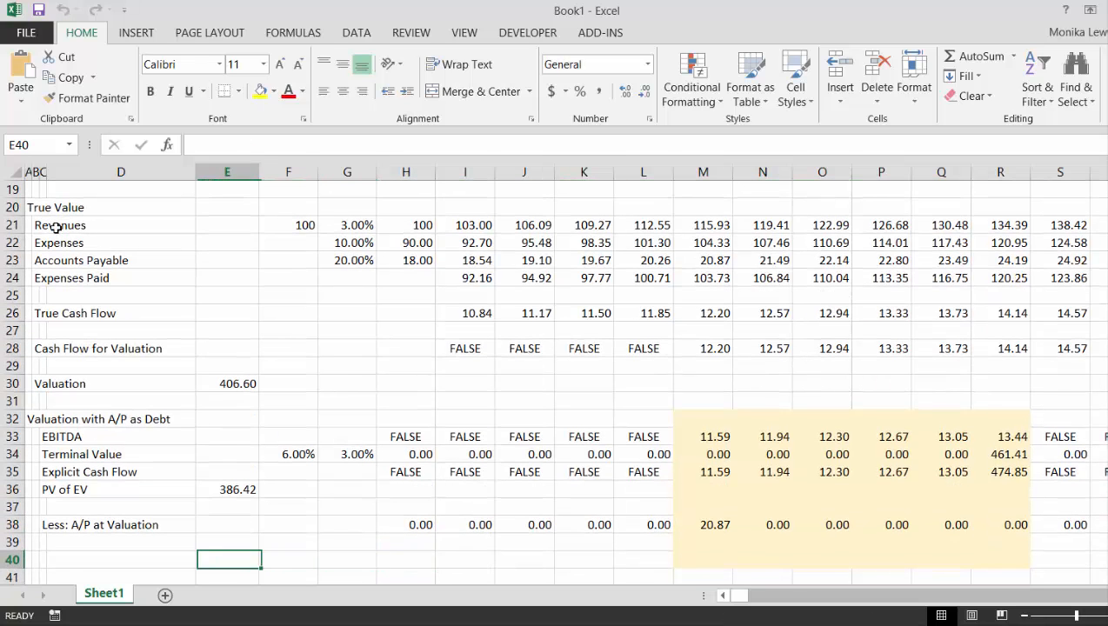
text(Net )
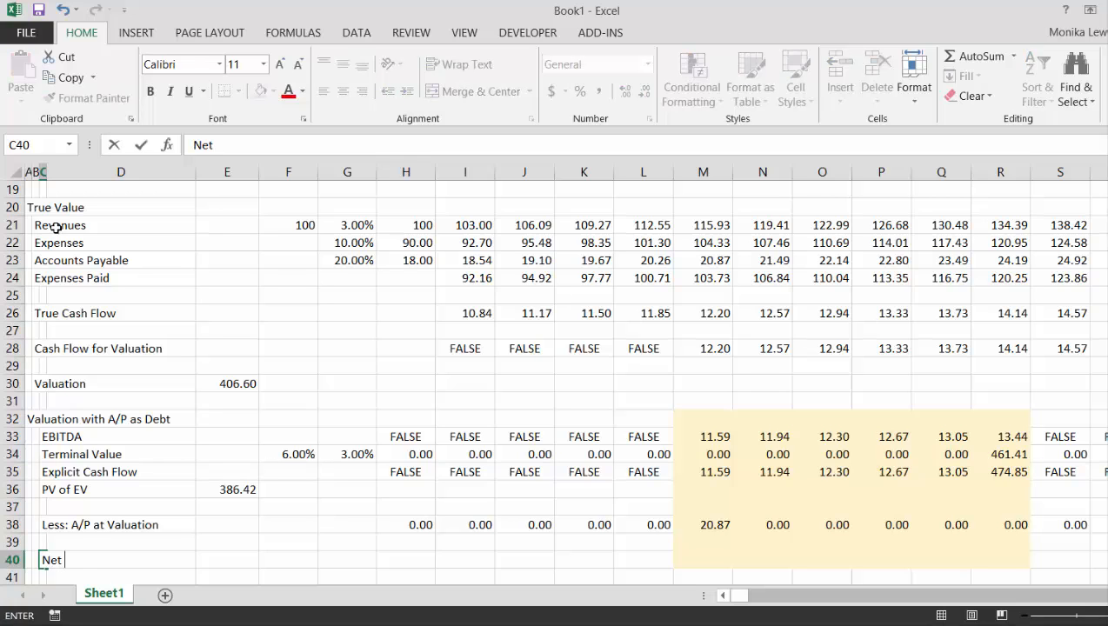
text(Value)
key(Return)
key(Up)
key(Right)
key(Right)
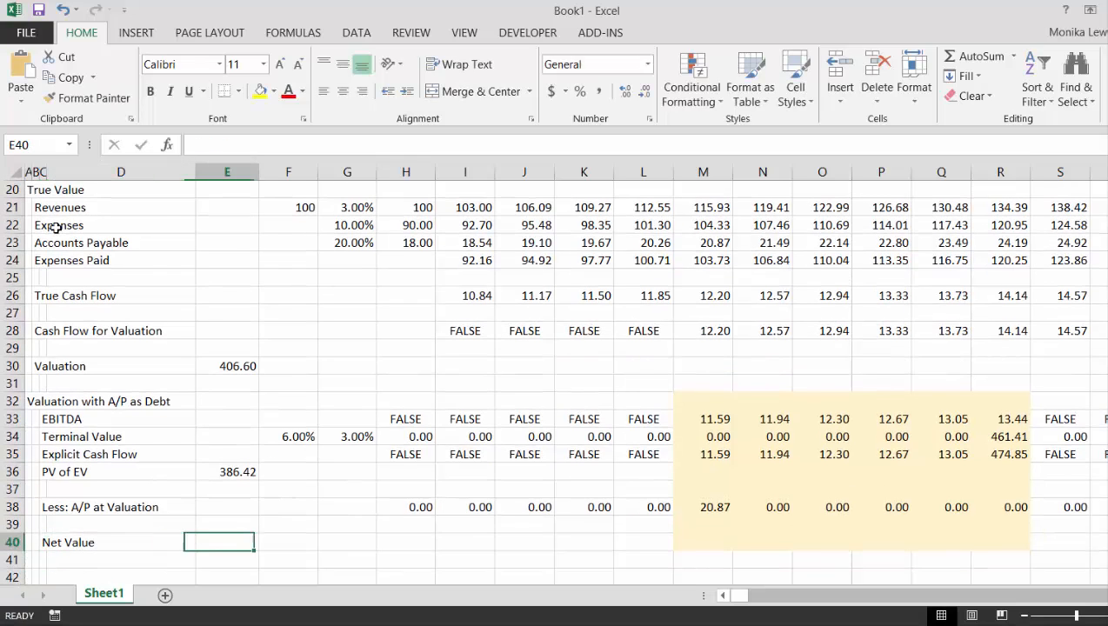
text(=)
key(Up)
key(Up)
key(Up)
key(Up)
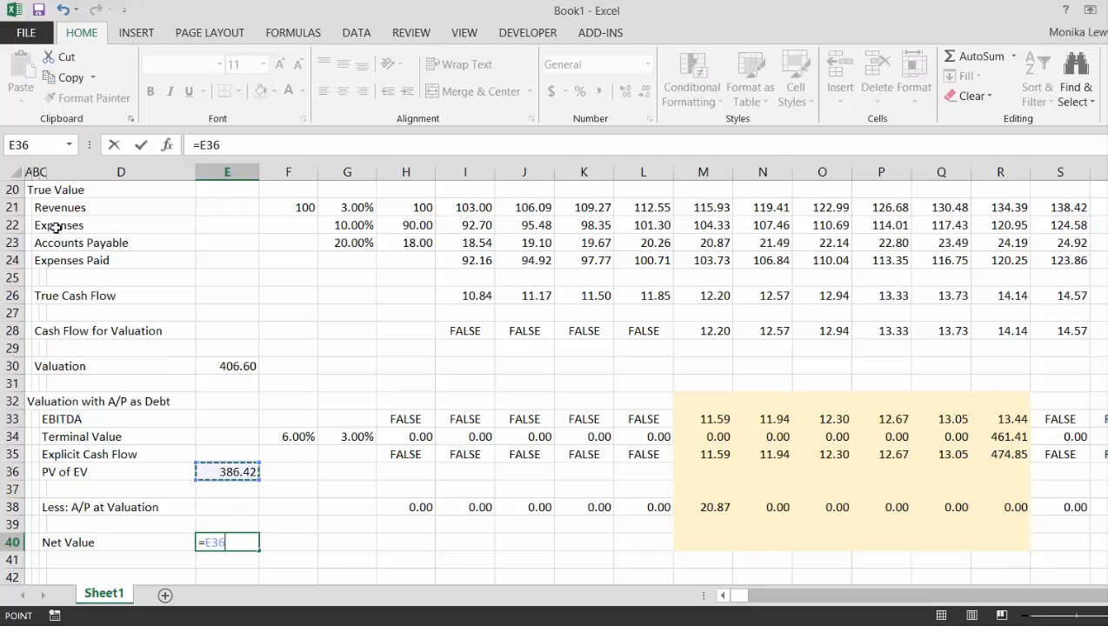
text(-sum)
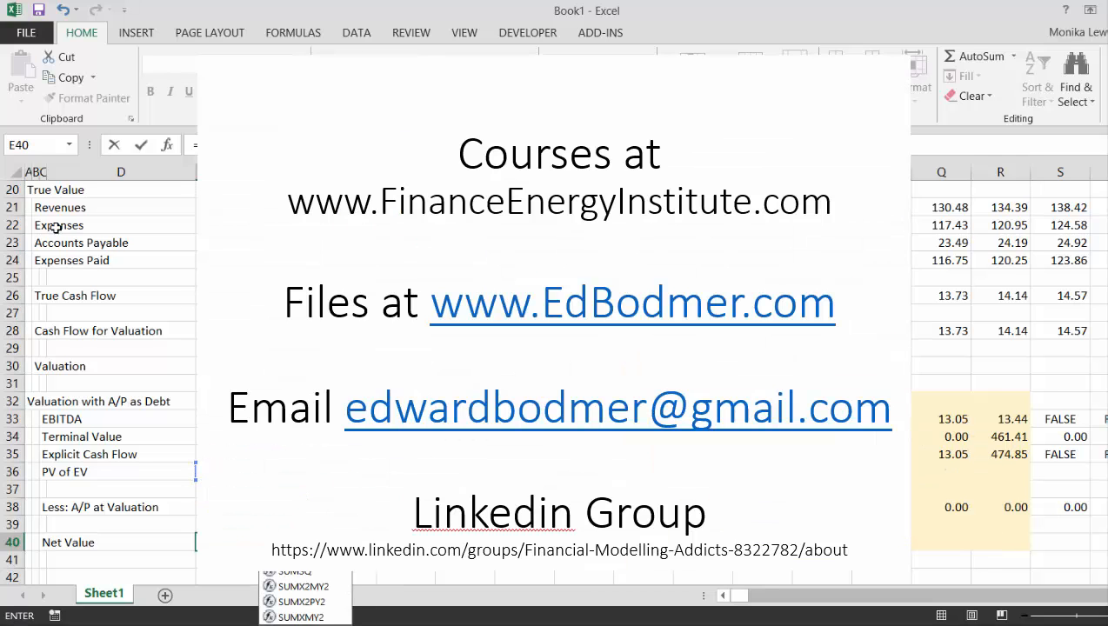
text(()
key(Up)
key(Up)
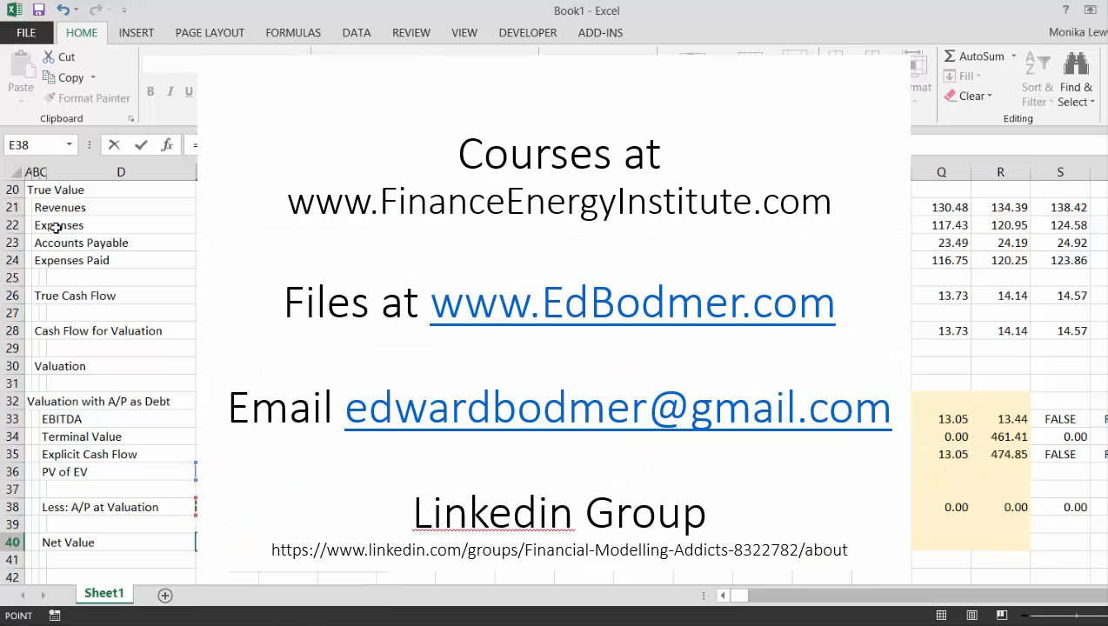
text())
key(Return)
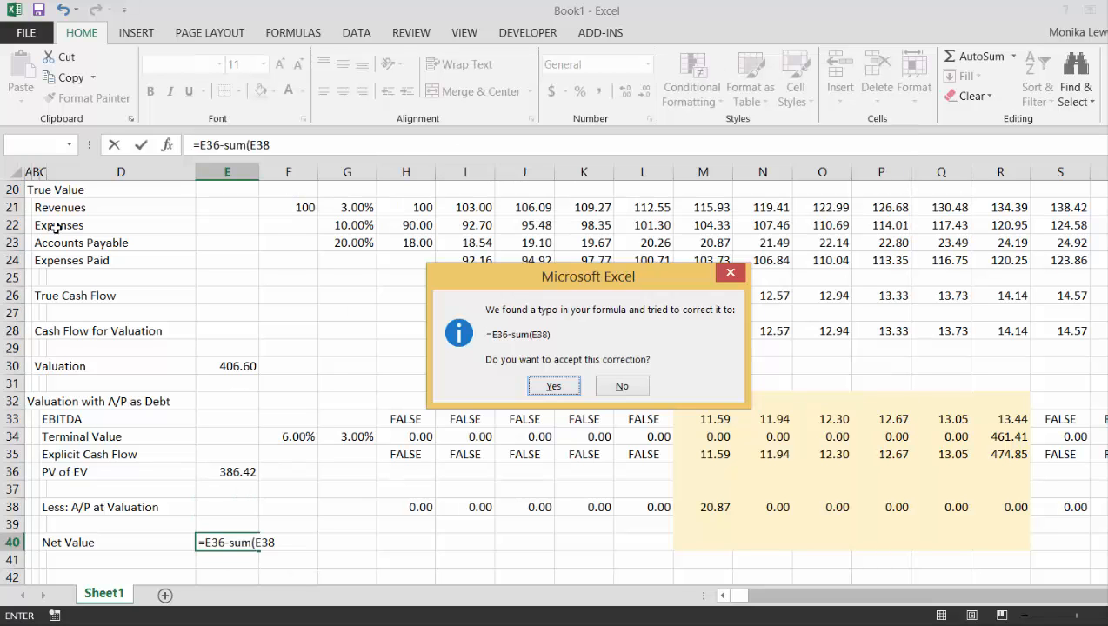
key(Escape)
key(Escape)
key(Escape)
Step: Enter =E36-SUM(38:38) in E40 to subtract the A/P at valuation from the PV of EV
text(=)
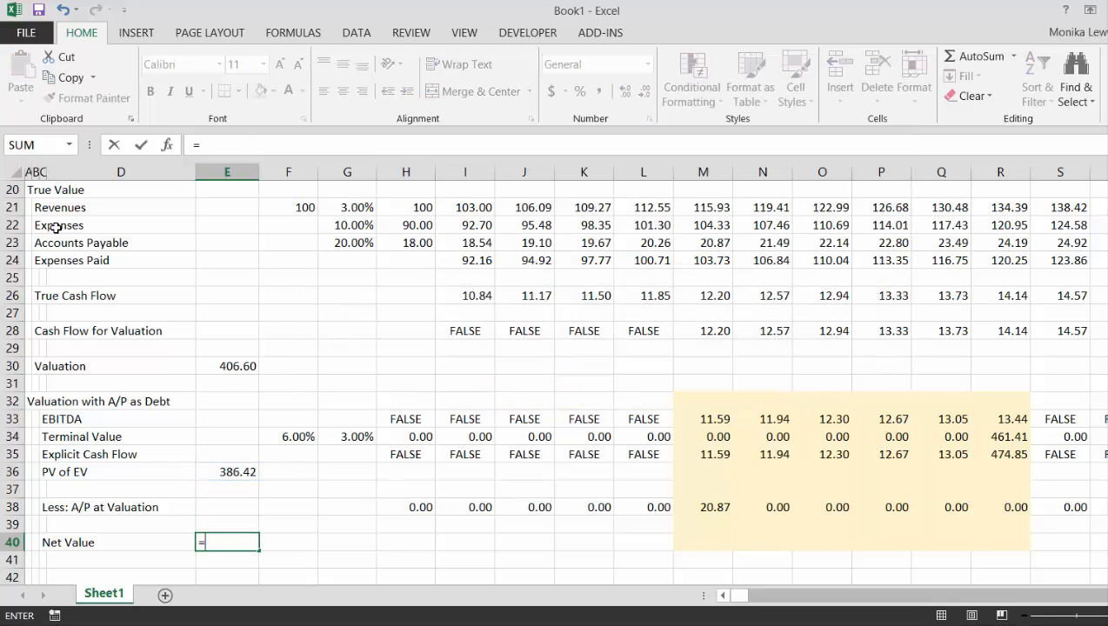
key(Up)
key(Up)
key(Up)
key(Up)
text(-sum()
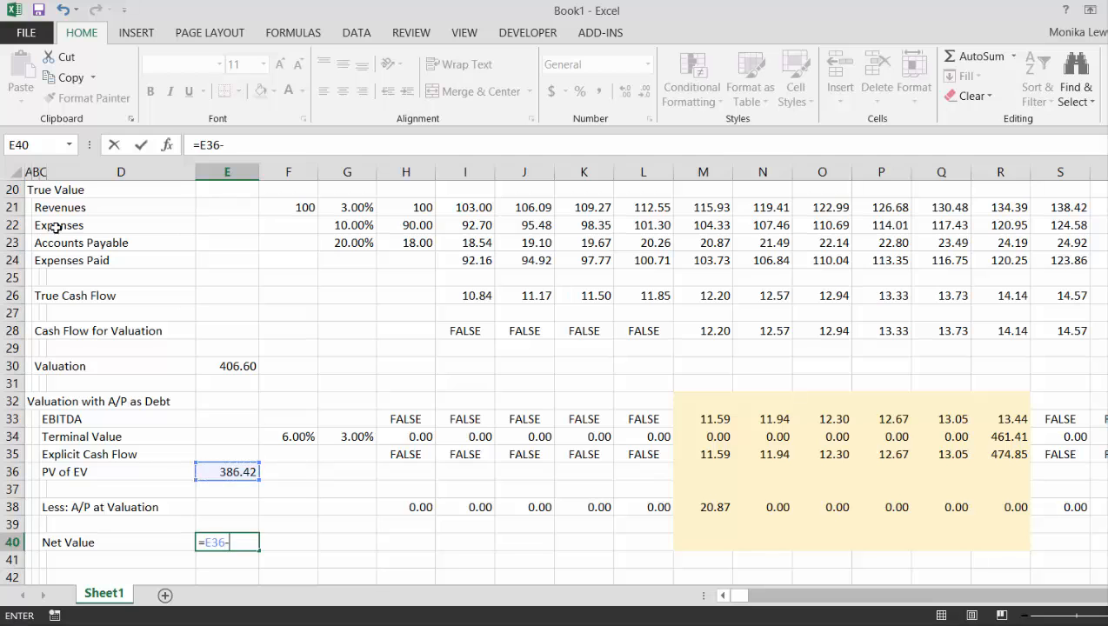
key(Up)
key(Up)
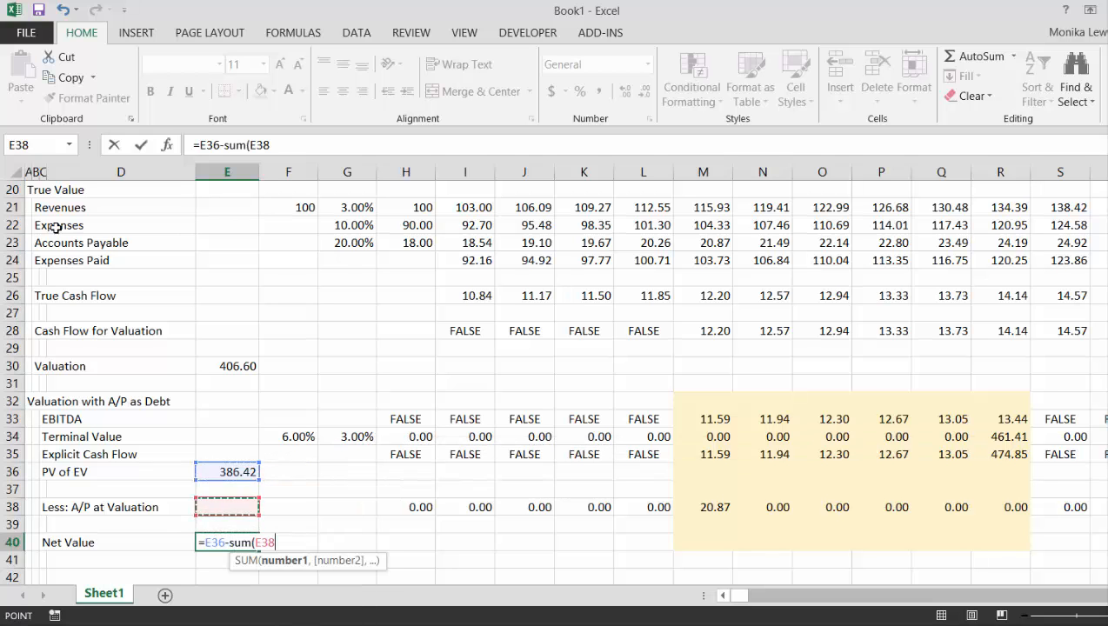
key(shift+space)
key(Return)
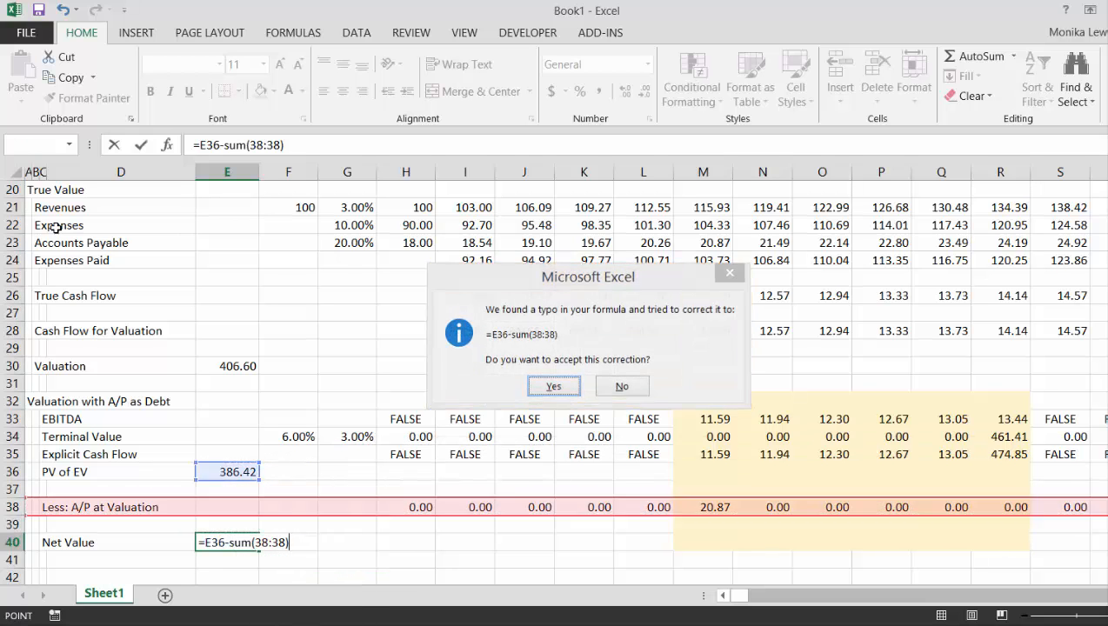
key(Return)
key(Up)
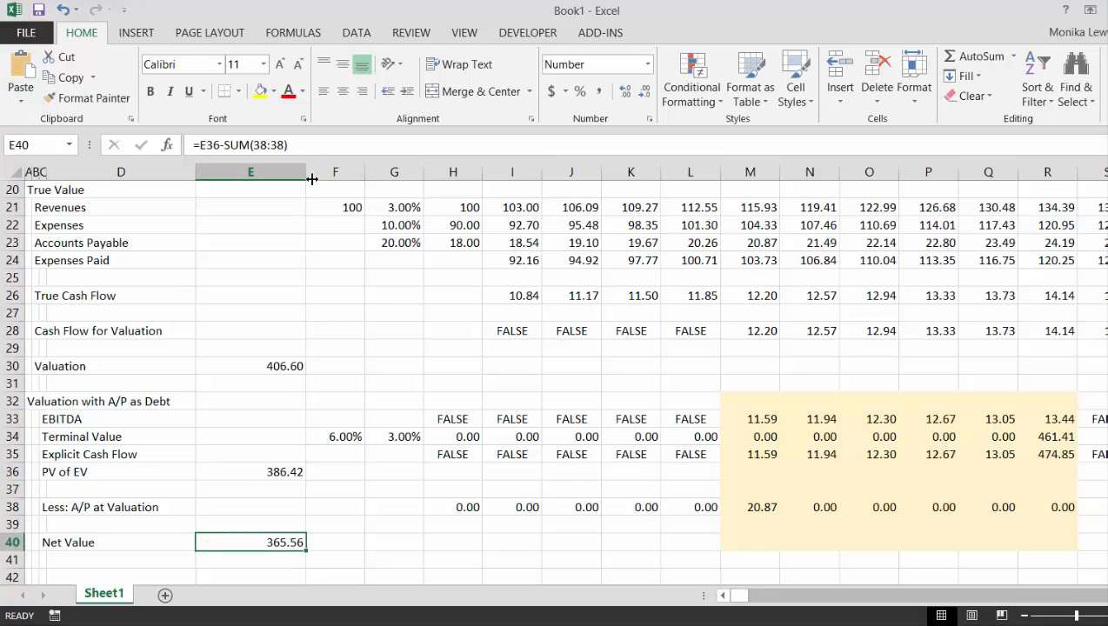
Step: Narrow column E so it just fits its valuation figures
drag(306, 178, 249, 163)
key(Left)
key(Right)
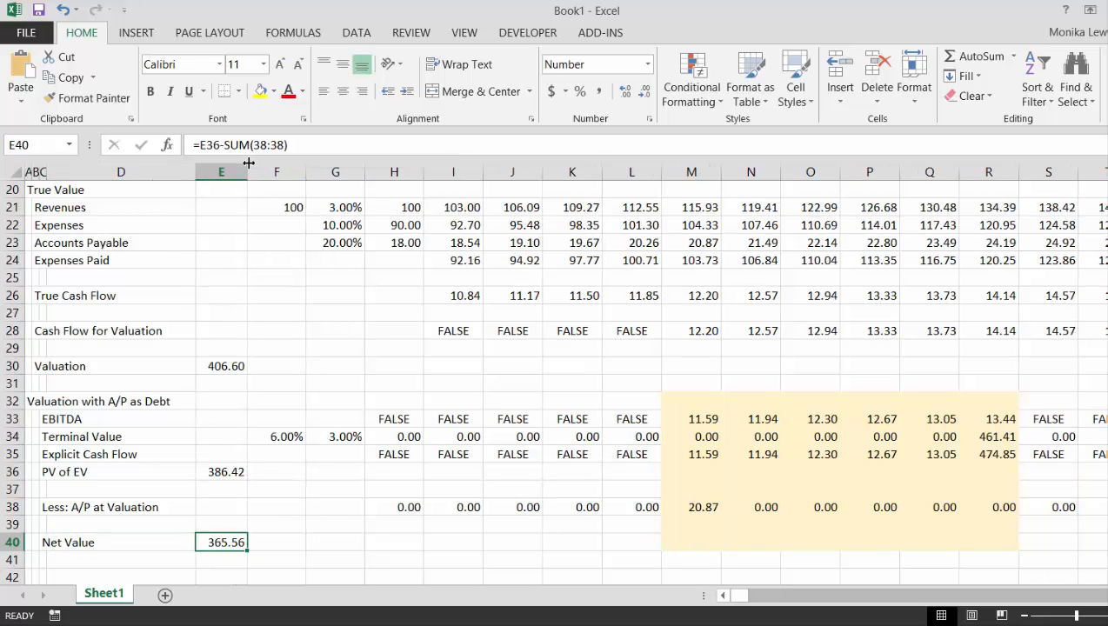
Step: Enter the section heading "Valuation with A/P as FCF" in A42, below Net Value
key(Down)
key(Down)
key(Left)
key(Left)
key(Left)
key(Left)
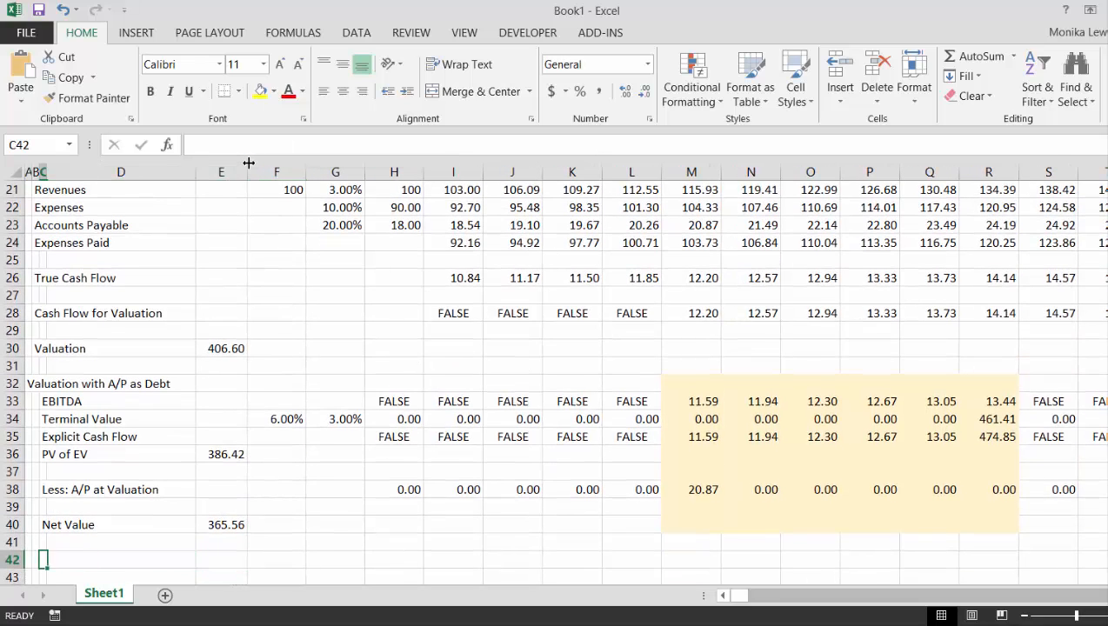
text(Valuatio)
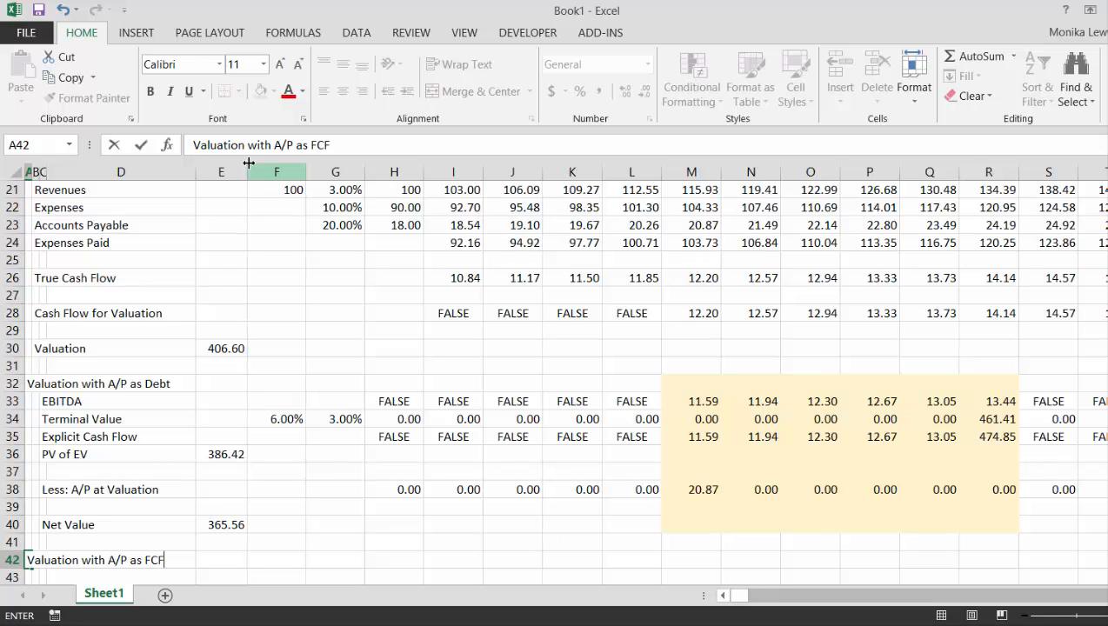
text(n with A/P as FCF)
key(Return)
Step: Enter the label "EBITDA" in C43 under the Valuation with A/P as FCF heading
key(Right)
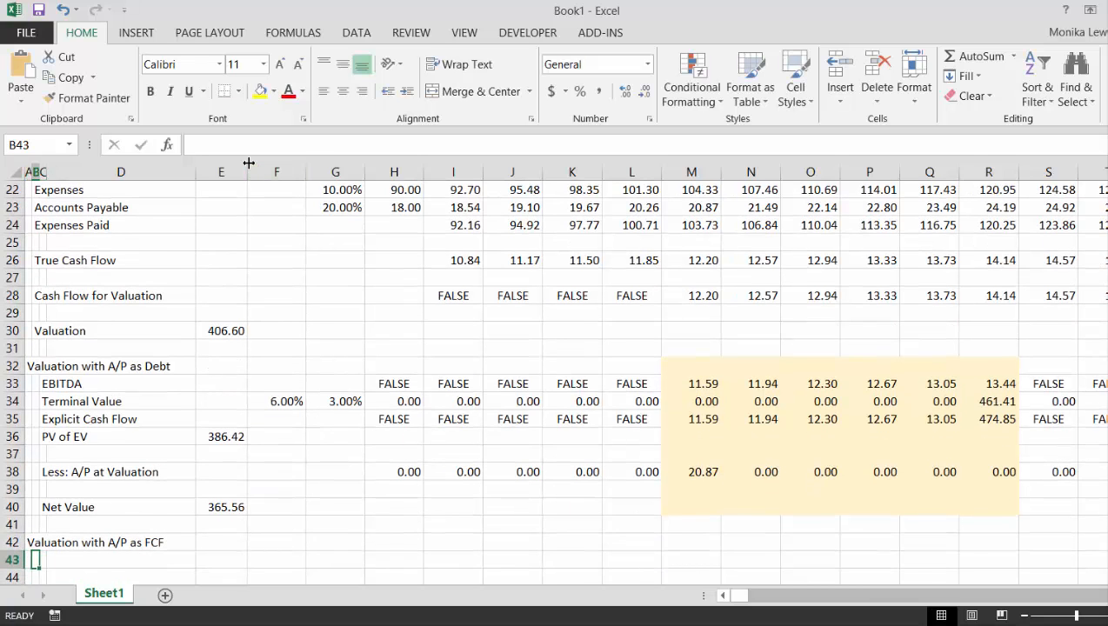
key(Right)
text(EBITDA)
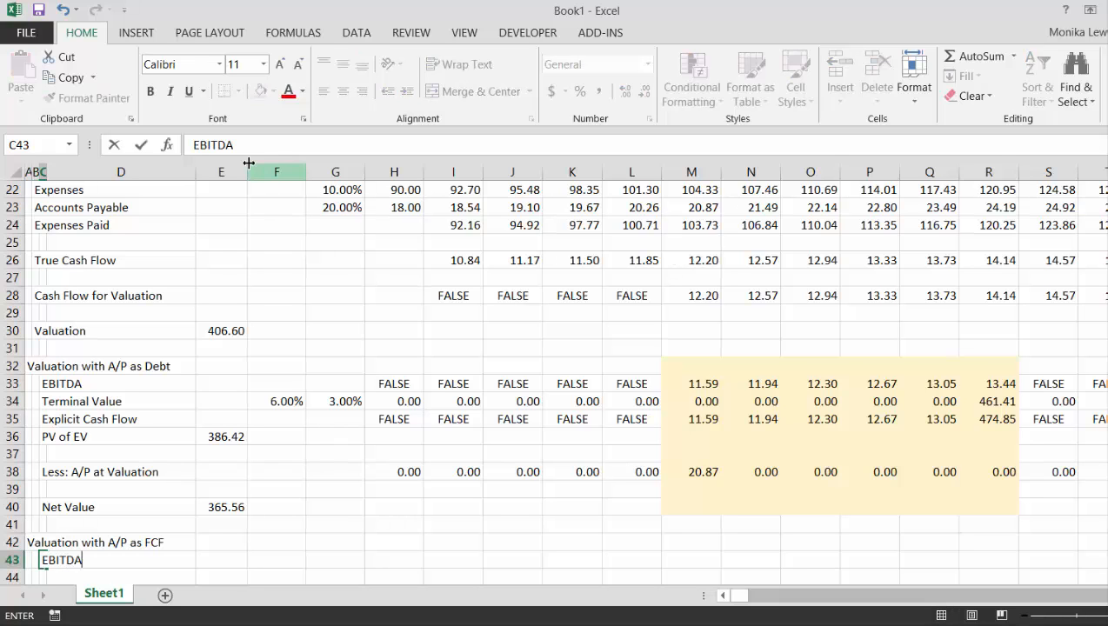
key(Return)
Step: Link H43 to the earlier EBITDA row with =H33 and fill it right across the timeline
key(Up)
key(Right)
key(Right)
key(Right)
key(Right)
key(Right)
key(Right)
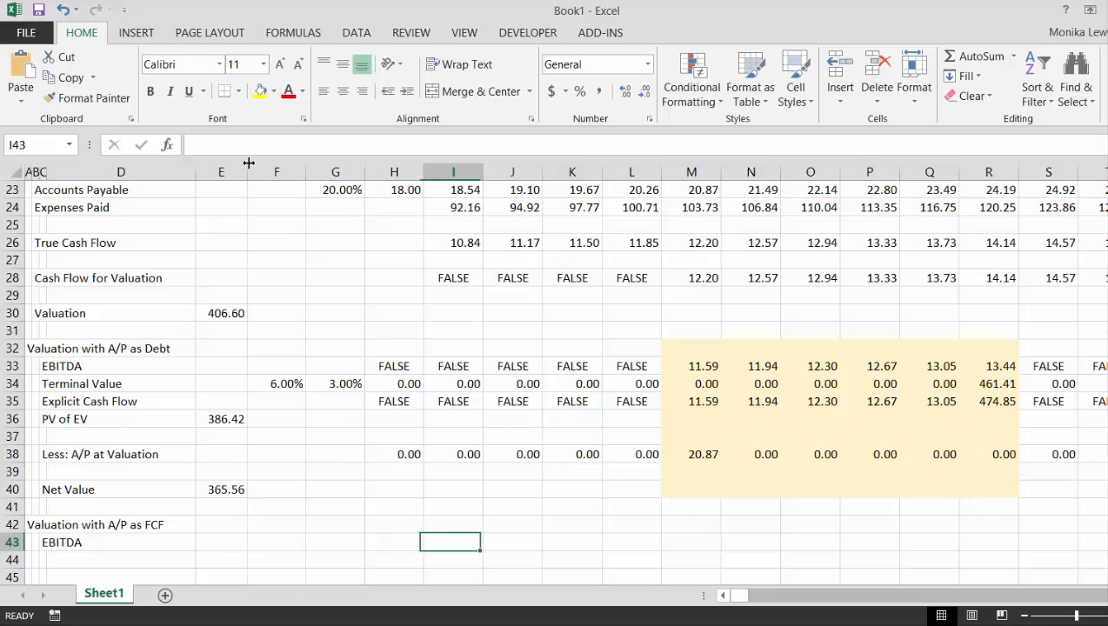
key(Left)
text(=)
key(Up)
key(Up)
key(Up)
key(Up)
key(Up)
key(Up)
key(Up)
key(Up)
key(Up)
key(Up)
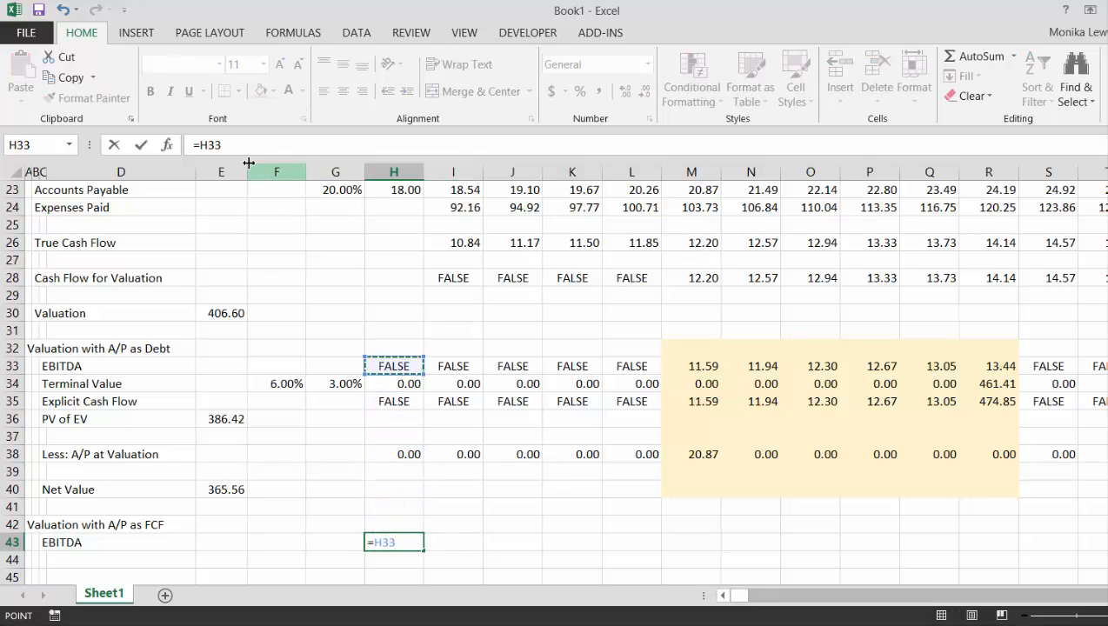
key(ctrl+Return)
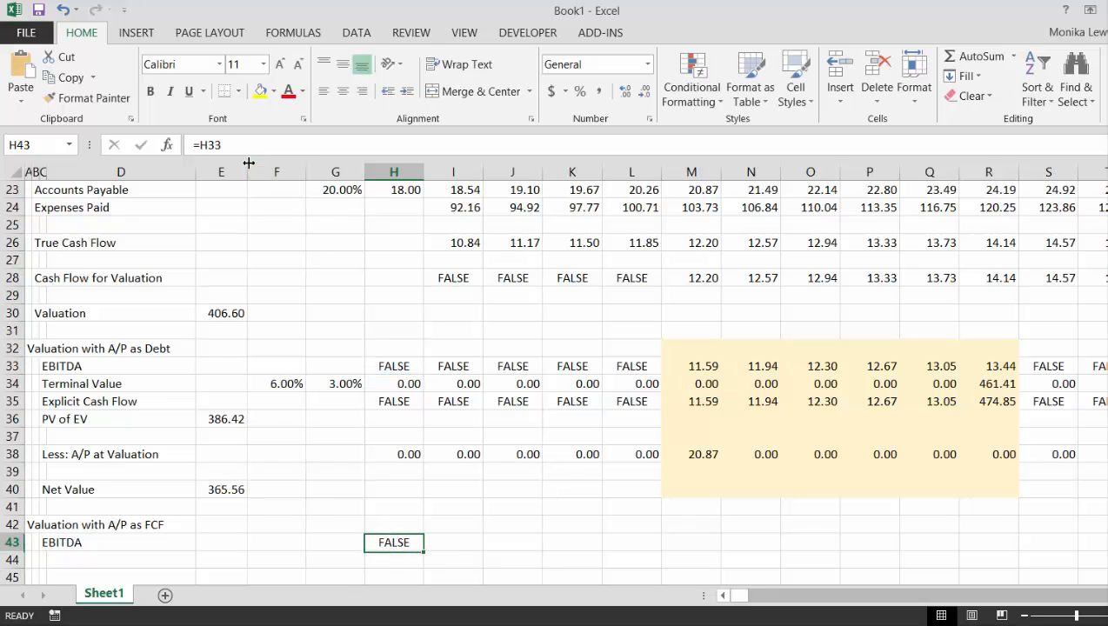
key(ctrl+shift+Right)
key(ctrl+r)
key(Left)
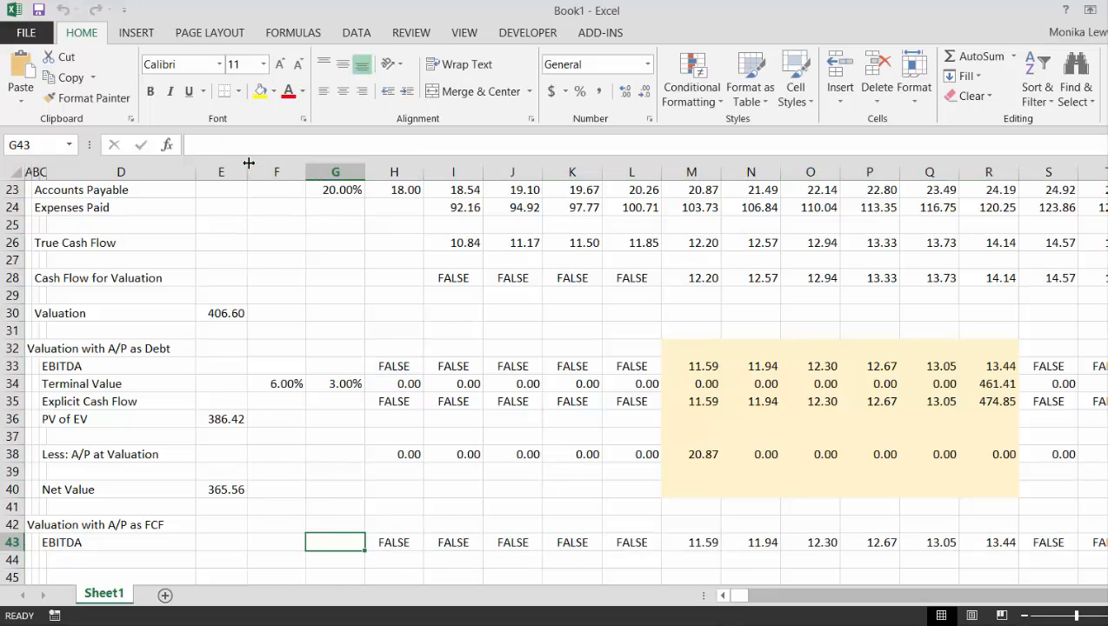
key(Left)
key(Down)
key(Left)
key(Left)
key(Left)
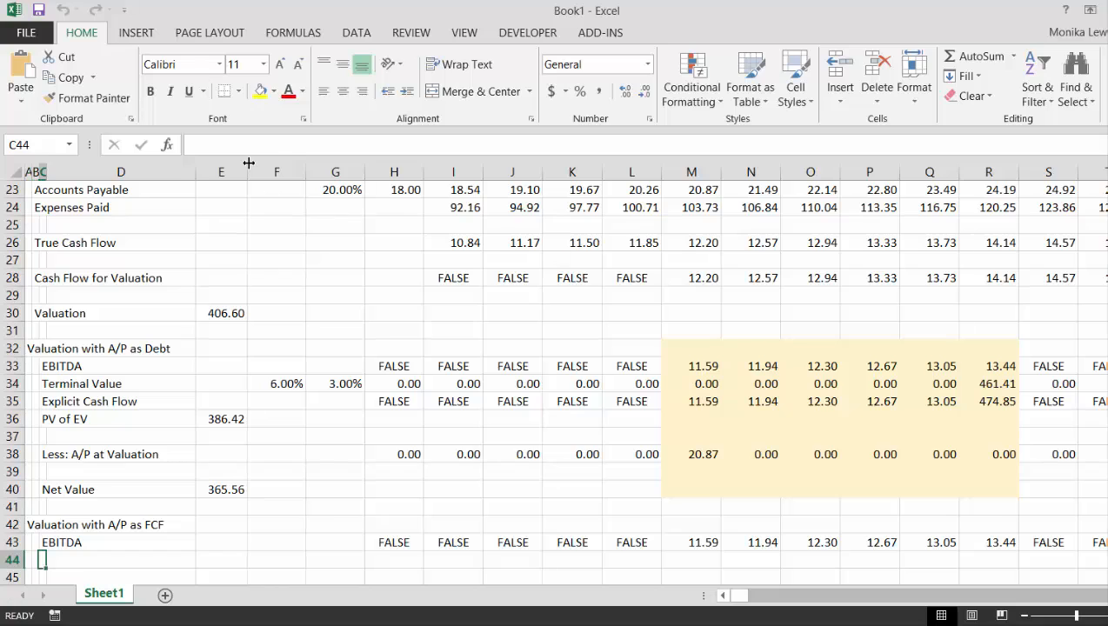
Step: Enter the label "Add: Changes in WC" in C44, below EBITDA in the Valuation with A/P as FCF section
text(Add: C)
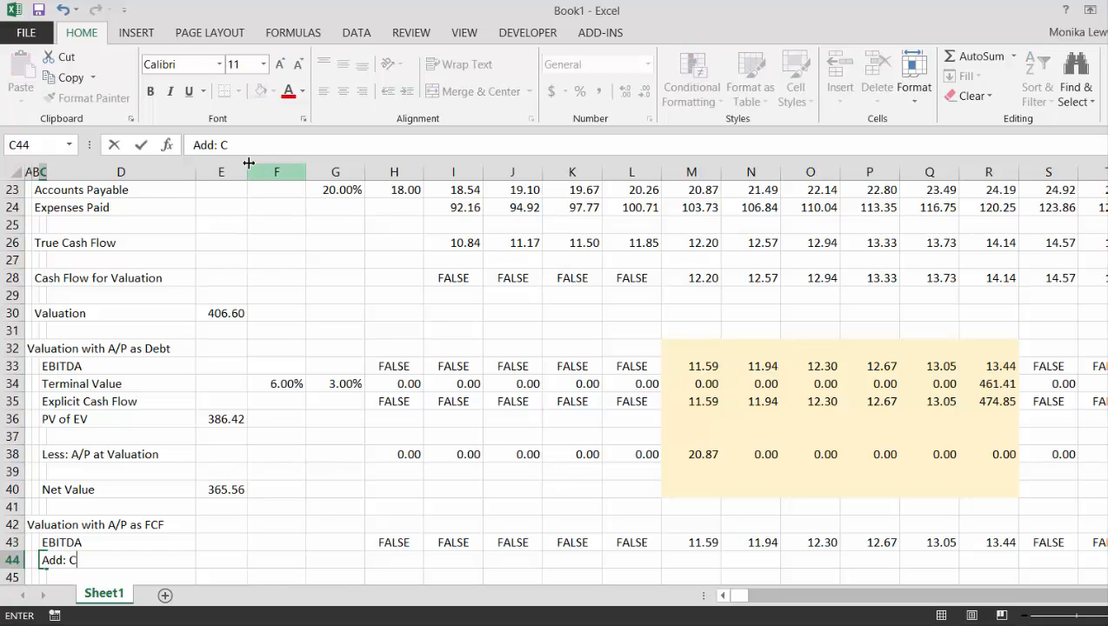
text(hanges in )
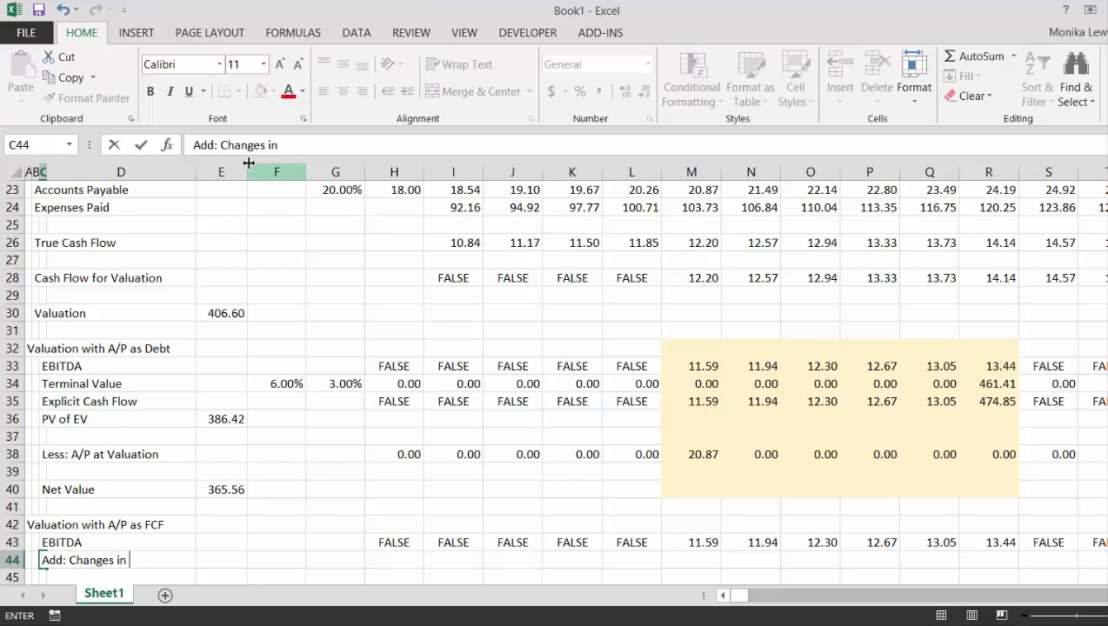
text(WC)
key(Return)
Step: Insert a blank row at row 25, directly below Expenses Paid in the True Value section
key(Up)
key(Up)
key(Up)
key(Up)
key(Up)
key(Up)
key(Up)
key(Up)
key(Up)
key(Up)
key(Up)
key(Up)
key(Up)
key(Up)
key(Up)
key(Up)
key(Up)
key(Up)
key(Up)
key(Up)
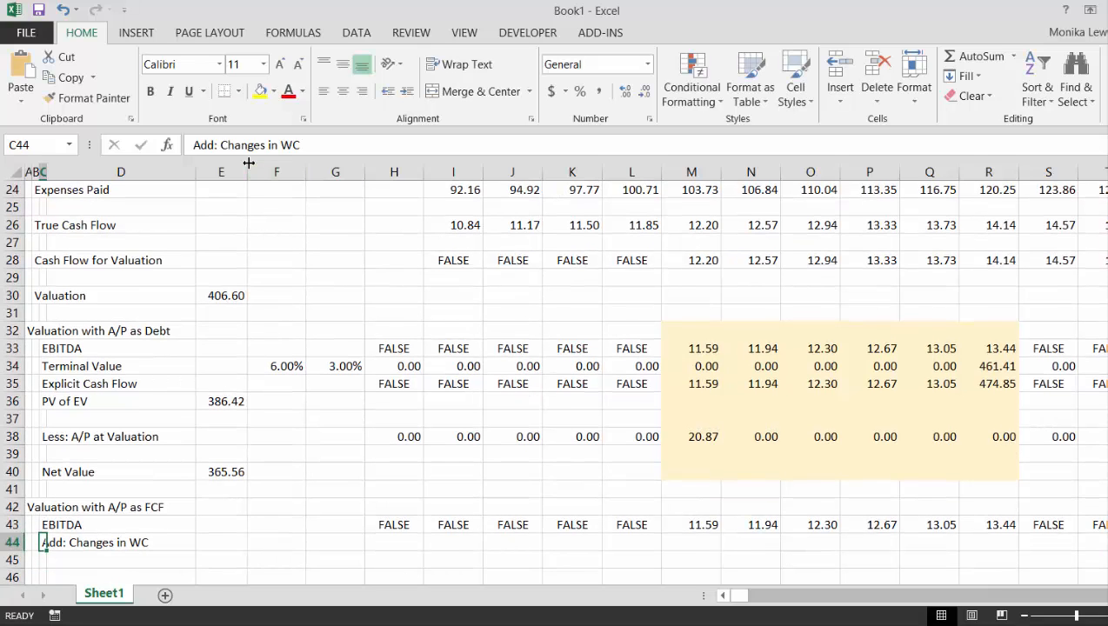
key(Up)
key(Up)
key(Up)
key(Up)
key(Up)
key(Up)
key(Down)
key(Down)
key(Down)
key(Down)
key(Down)
key(Down)
key(Down)
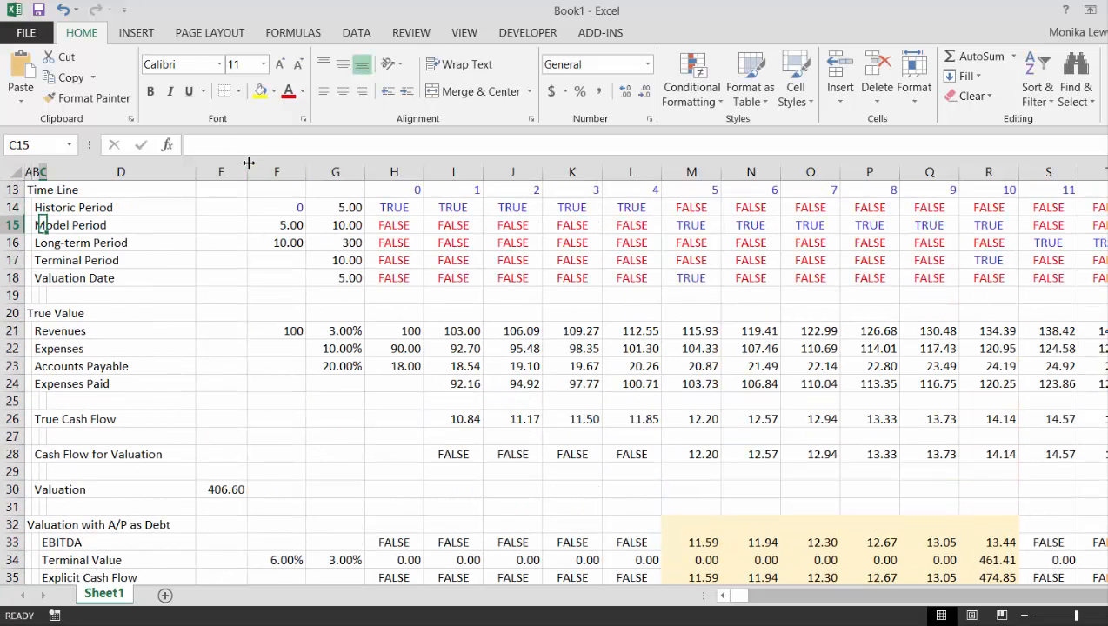
key(Down)
key(Down)
key(Down)
key(Down)
key(Down)
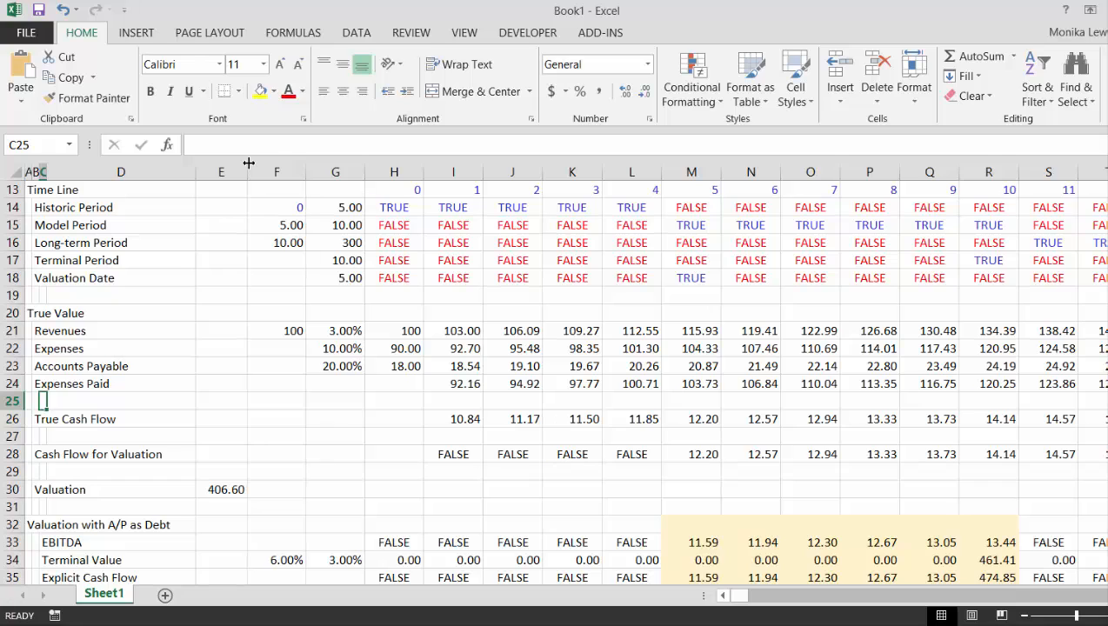
key(shift+space)
key(ctrl+shift+plus)
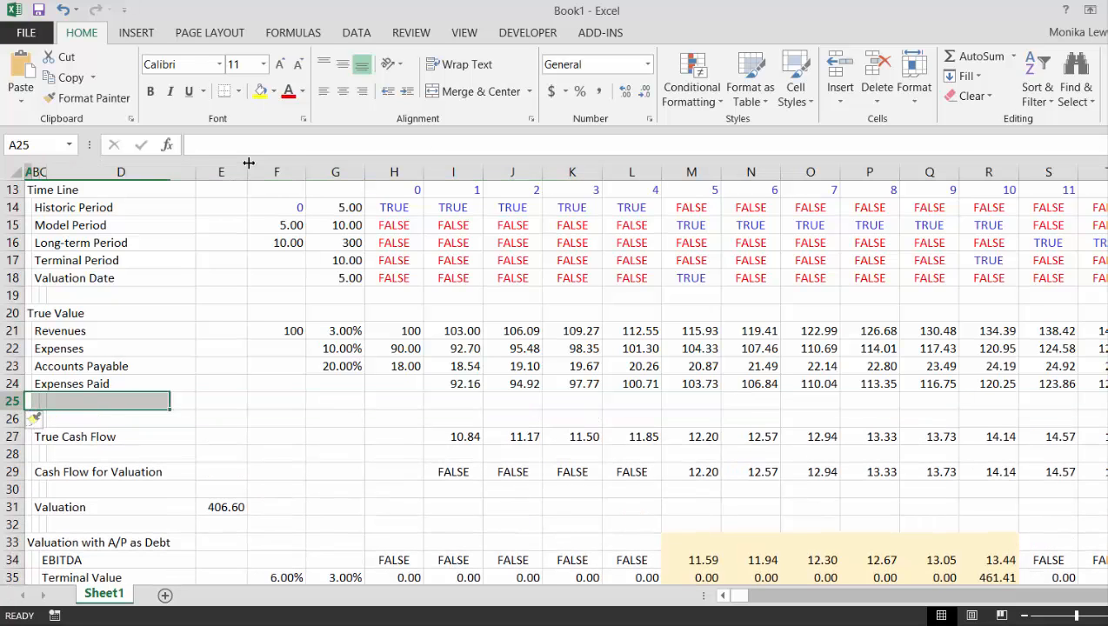
Step: Enter the label "Accounts Payable Increase" in B25 of the new row
key(Right)
text(A)
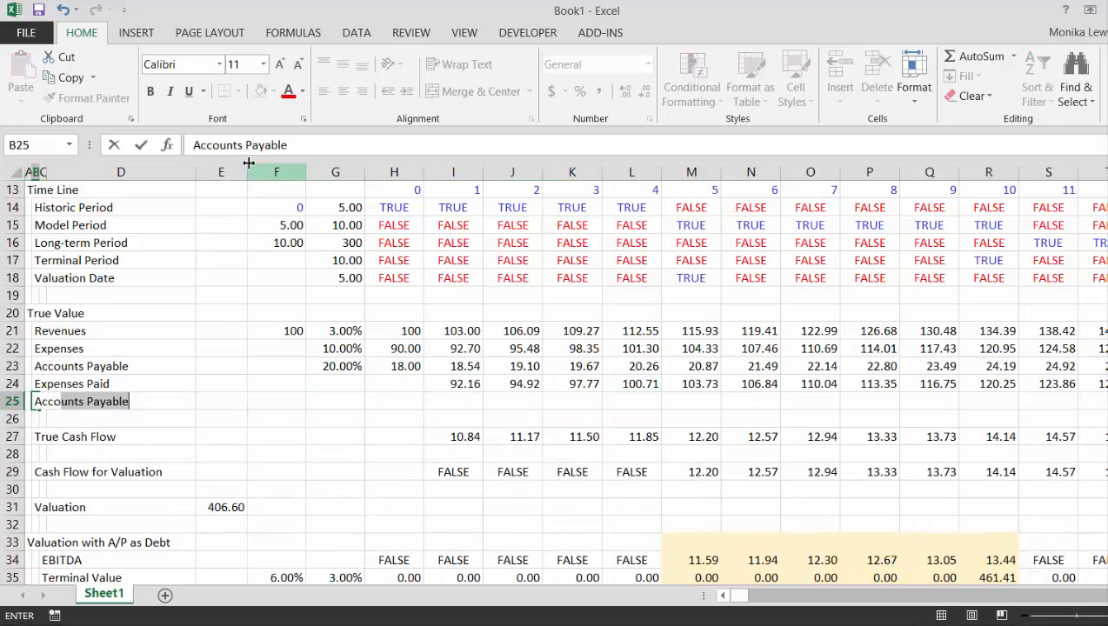
text(ccounts PAa)
key(BackSpace)
key(BackSpace)
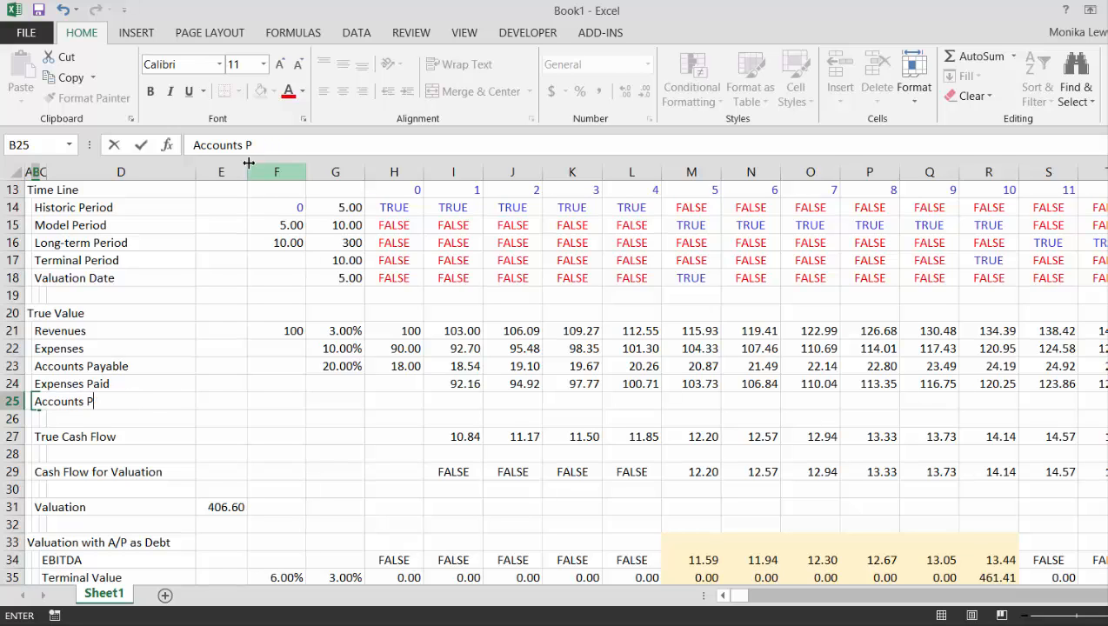
text(ayb)
key(BackSpace)
key(BackSpace)
key(BackSpace)
key(BackSpace)
text(able I)
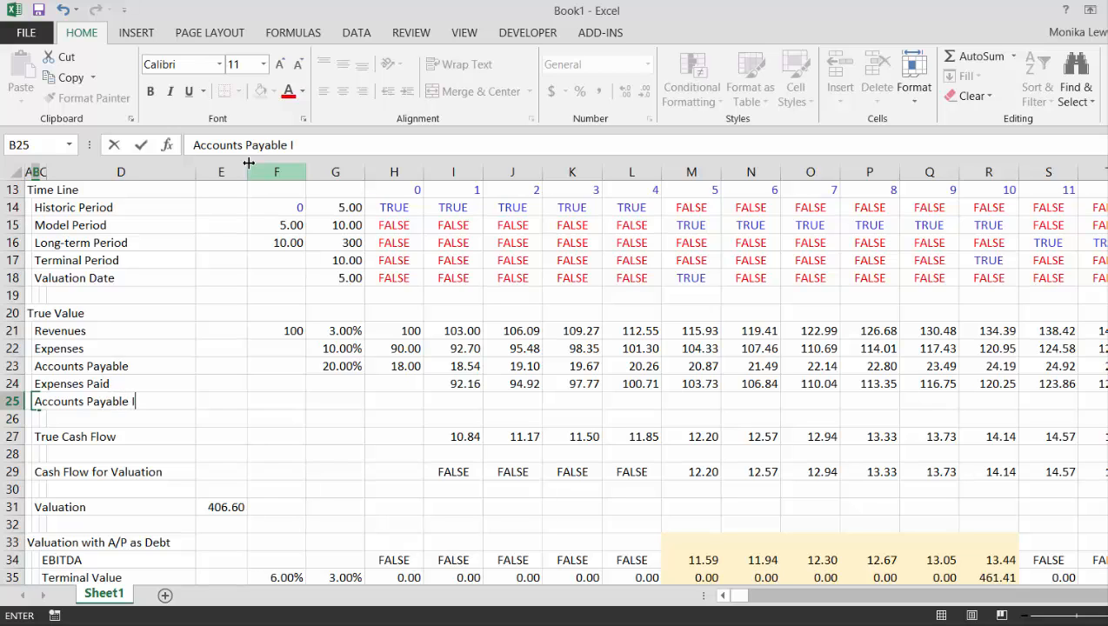
text(ncrease)
key(Return)
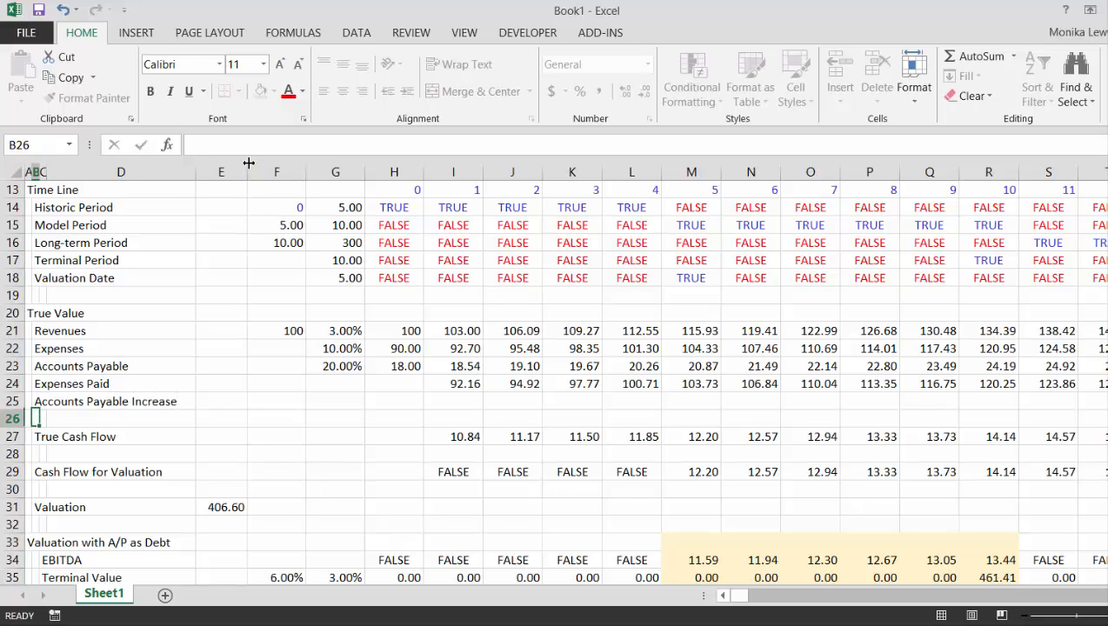
Step: Copy the Expenses Paid formula from I24 into H24
key(Up)
key(Right)
key(Right)
key(Right)
key(Right)
key(Right)
key(Right)
key(Right)
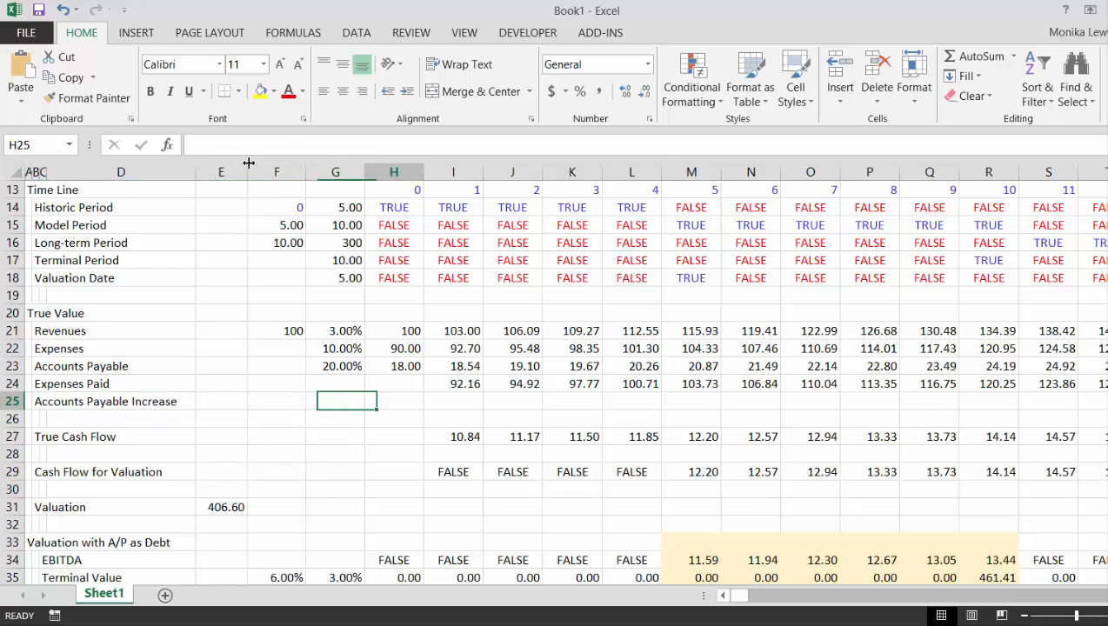
key(Up)
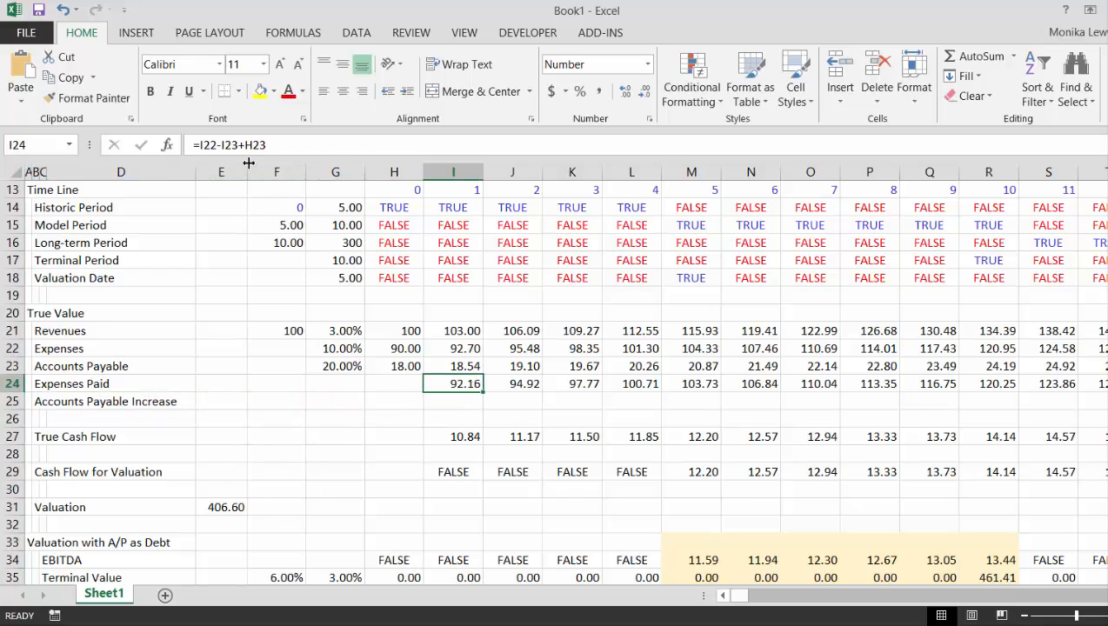
key(ctrl+c)
key(Left)
key(ctrl+v)
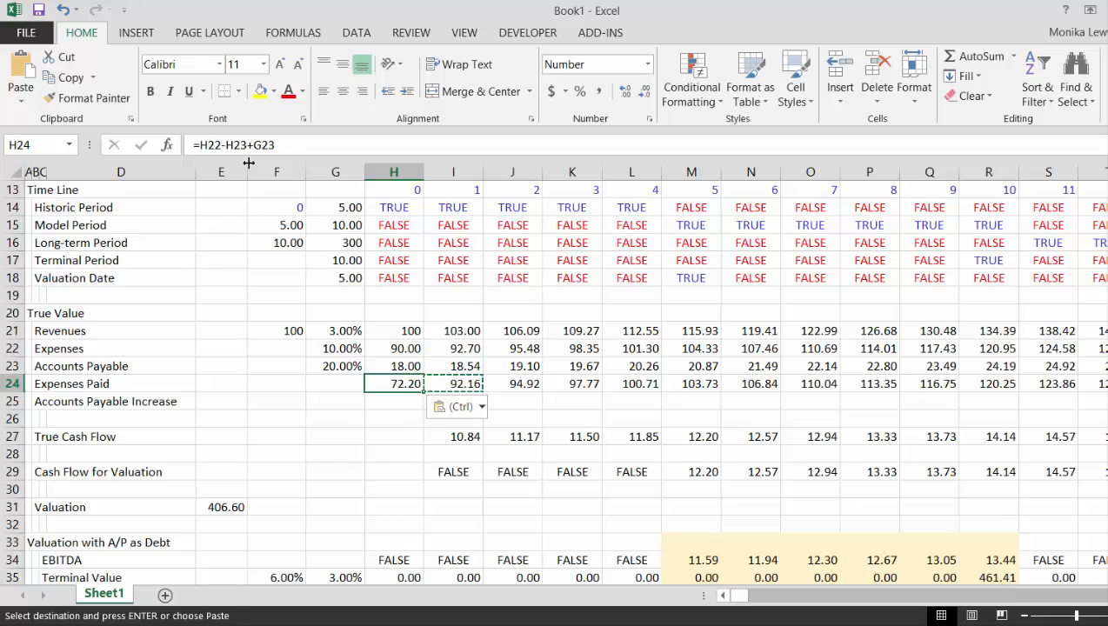
Step: Examine the cell references in the copied Expenses Paid formula in H24 and in the neighbouring Accounts Payable formulas
key(Escape)
key(Left)
key(Right)
key(F2)
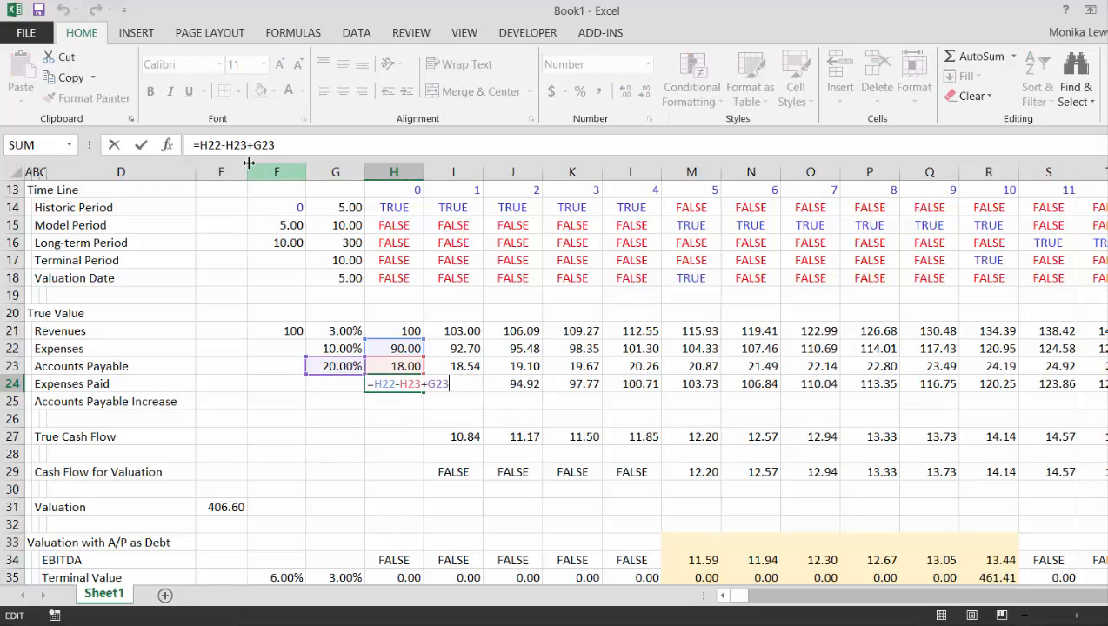
key(Escape)
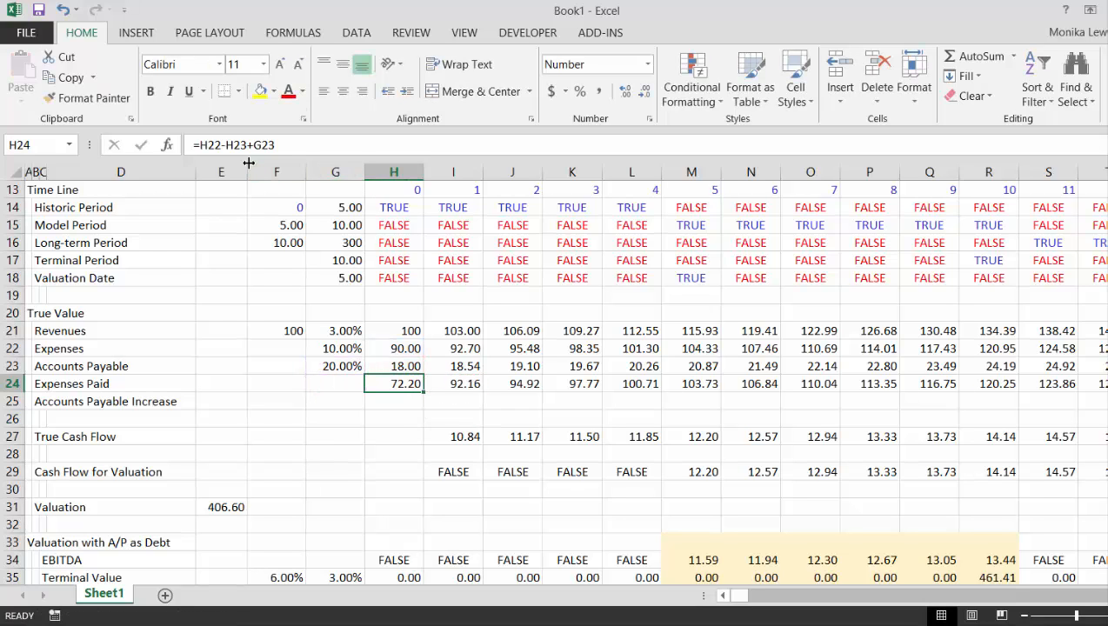
key(Up)
key(Right)
key(Right)
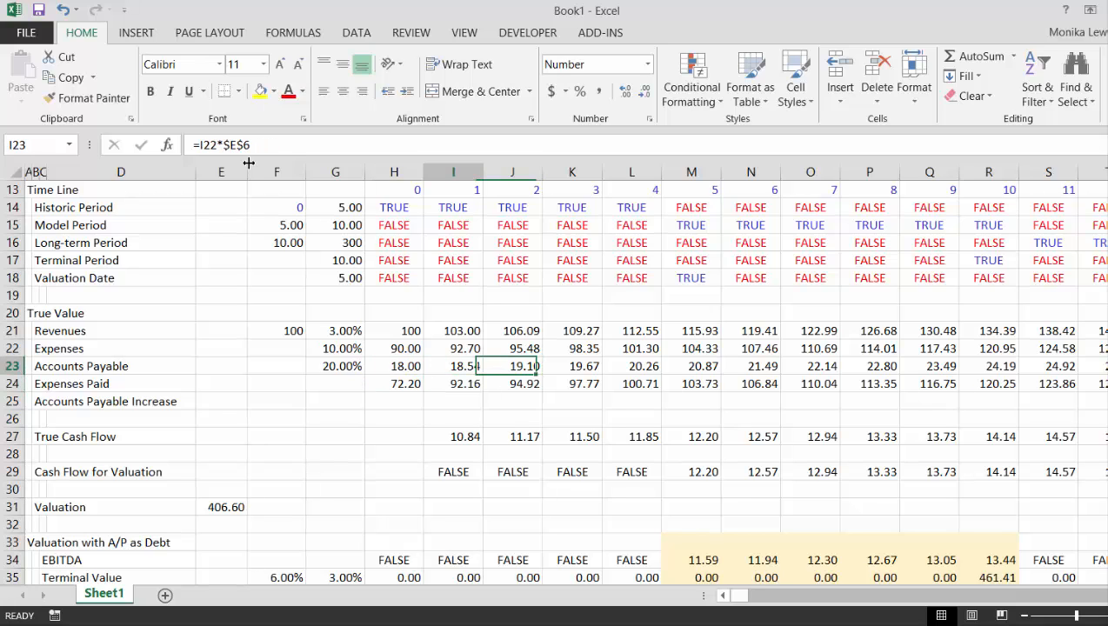
key(Left)
key(Down)
key(Left)
key(Left)
key(Right)
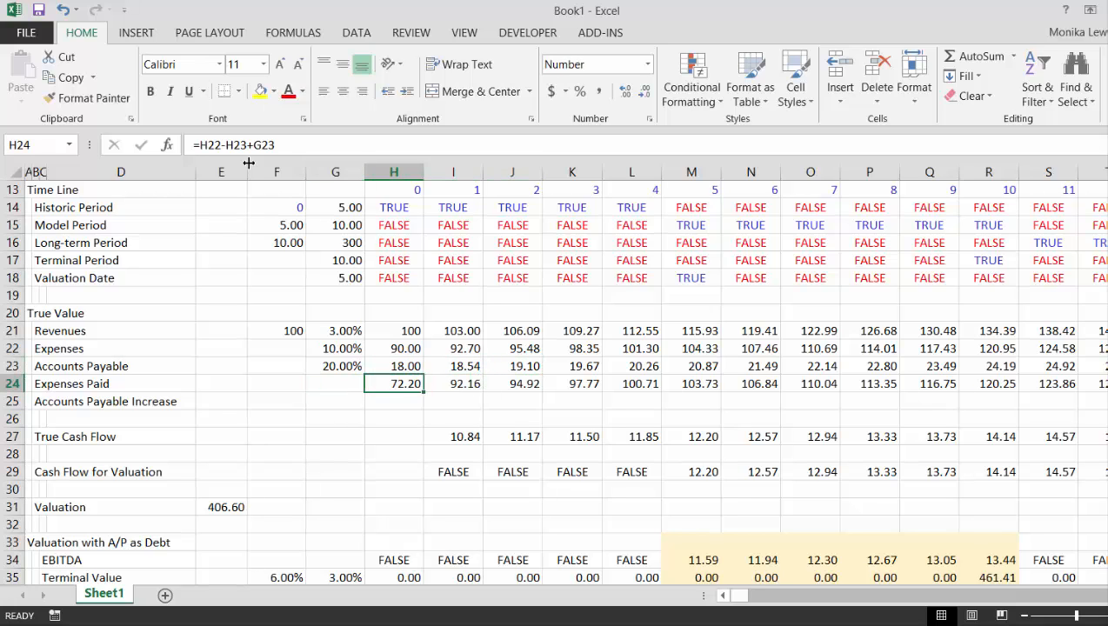
key(Up)
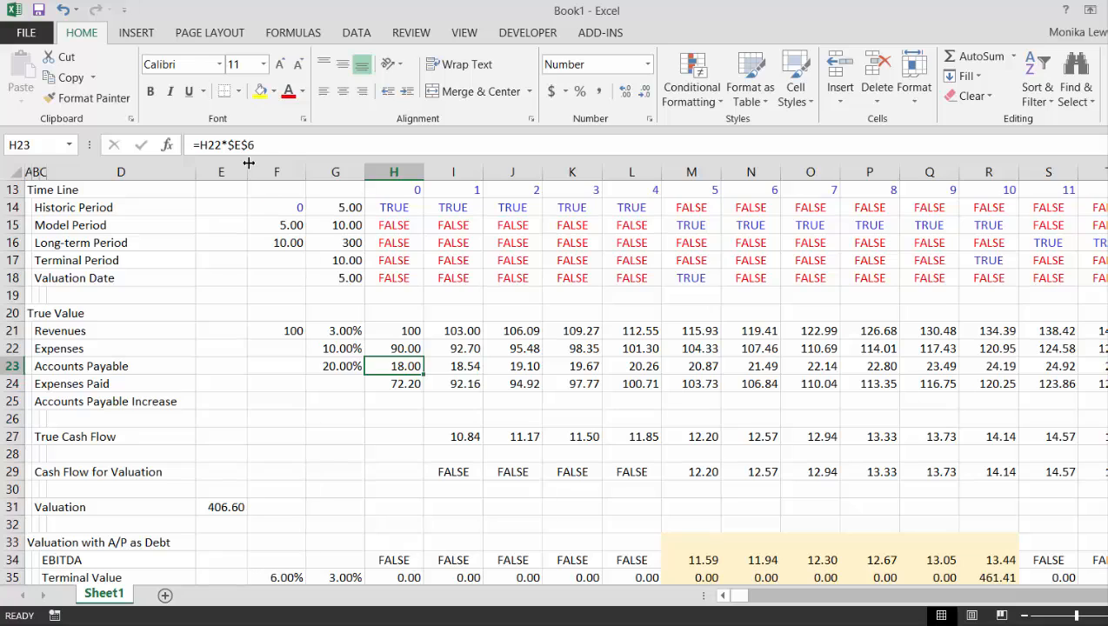
key(Up)
key(Down)
key(Down)
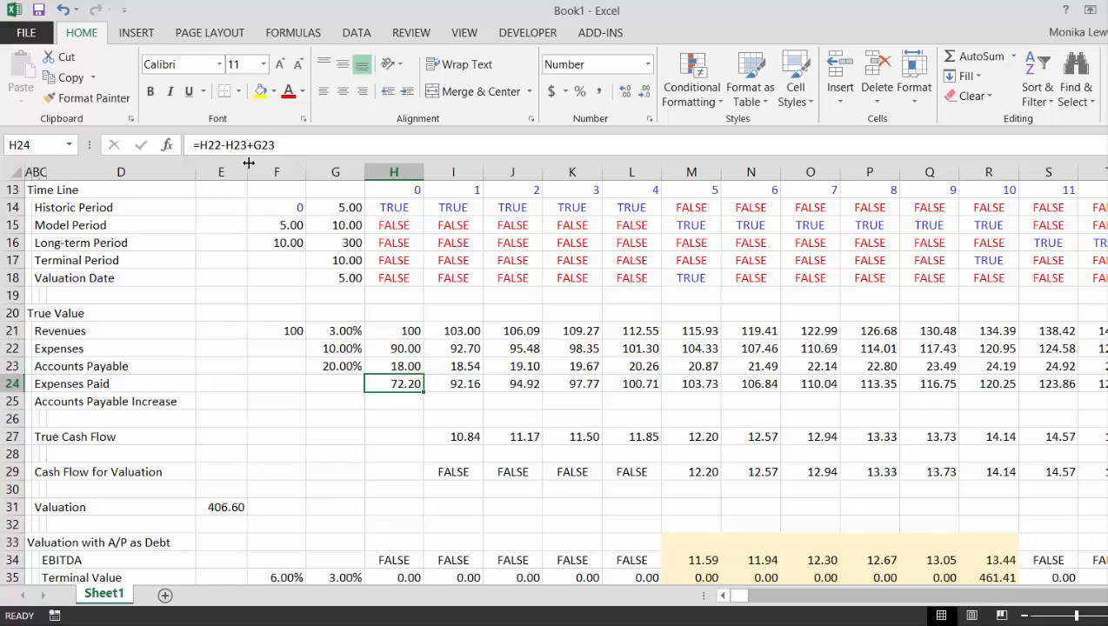
key(ctrl+shift+Right)
key(Delete)
key(ctrl+BackSpace)
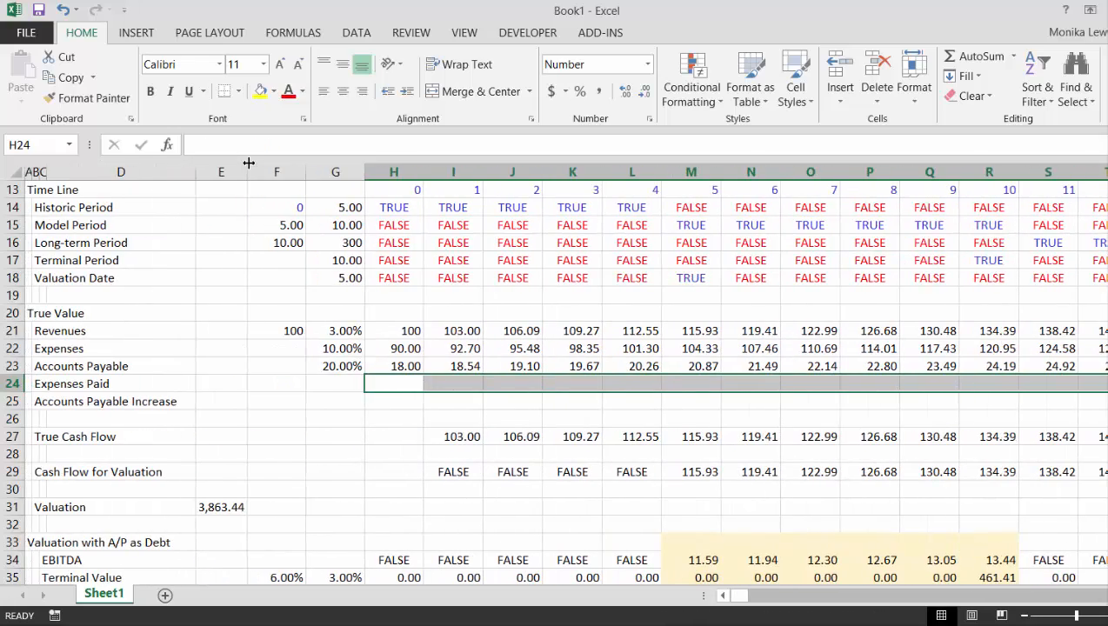
key(Left)
key(Right)
key(Right)
text(=)
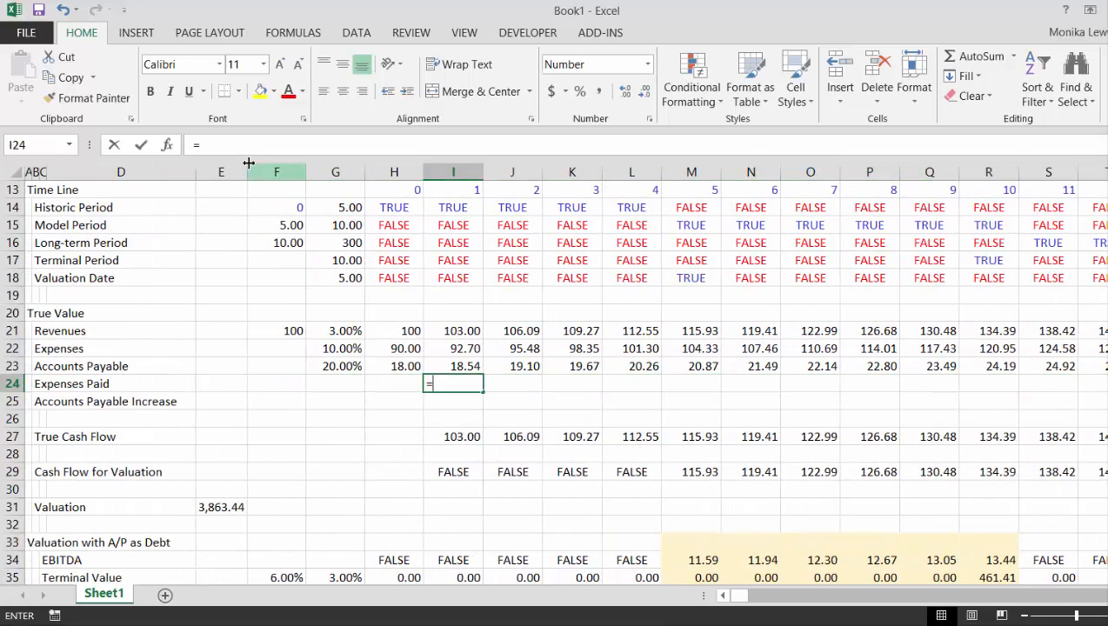
key(Up)
text(-)
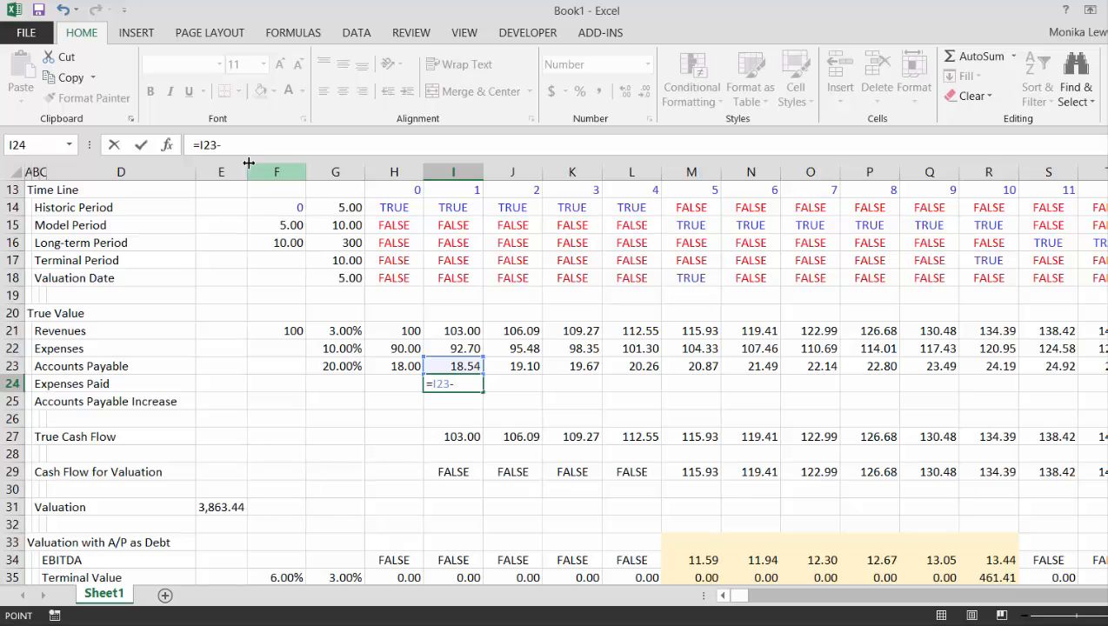
key(Left)
key(Up)
key(Escape)
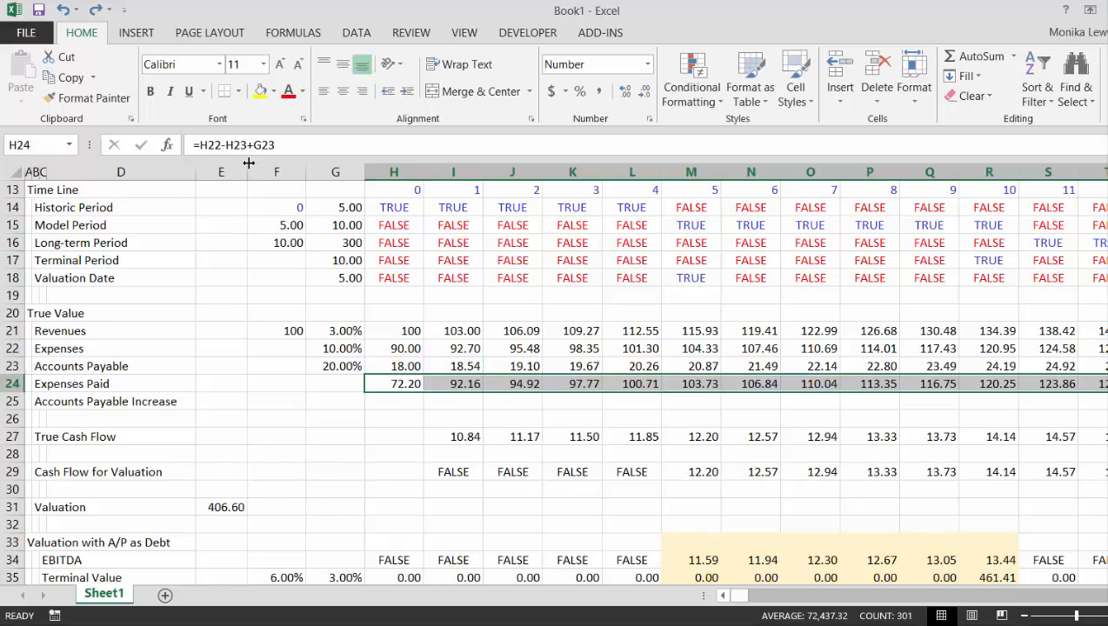
Step: Calculate the Accounts Payable Increase in I25 with =I23-H23 and fill it right across the timeline
key(Down)
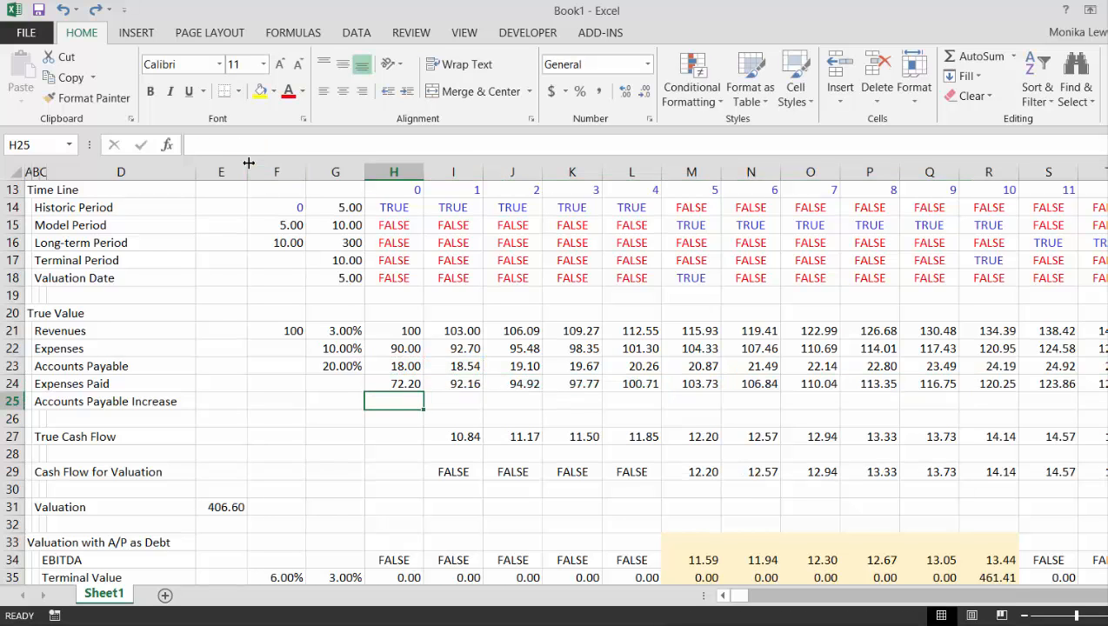
key(Right)
text(=)
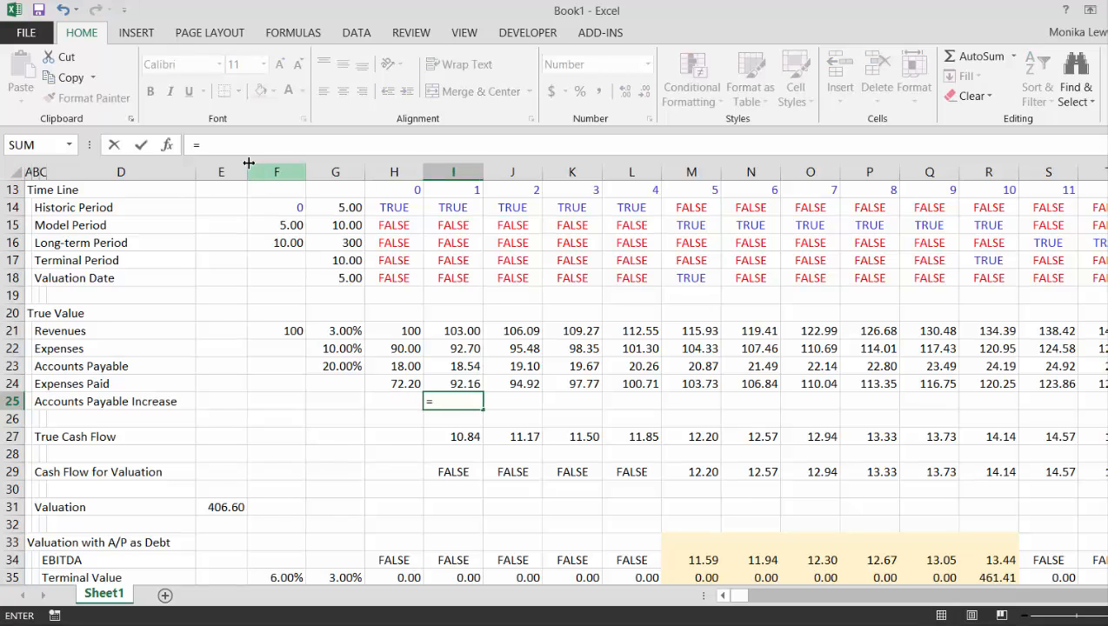
key(Up)
key(Up)
text(-)
key(Left)
key(Up)
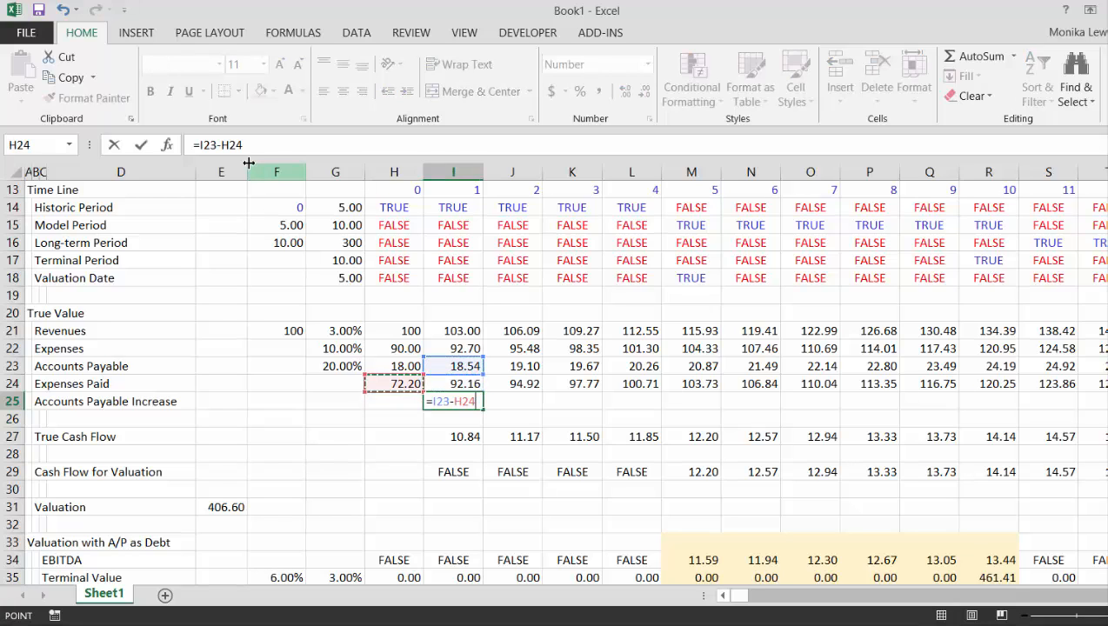
key(Up)
key(Return)
key(Up)
key(ctrl+shift+Right)
key(ctrl+r)
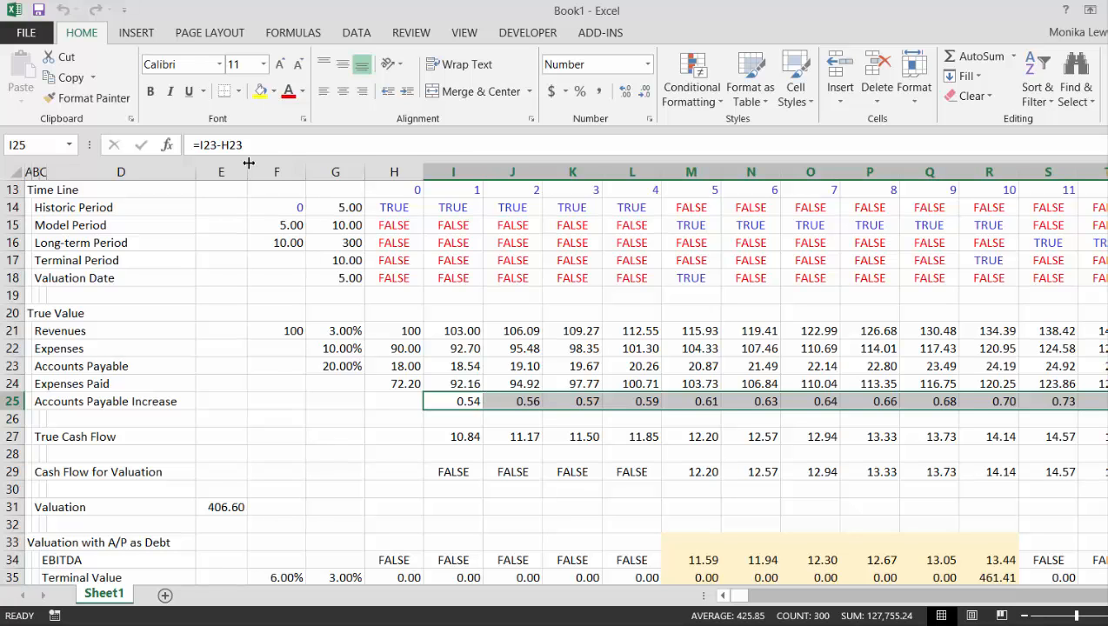
Step: Enter =IF(H15,H25) in H45 for Changes in WC, returning the Accounts Payable Increase only during the model period
key(Down)
key(Down)
key(Down)
key(Down)
key(Down)
key(Down)
key(Down)
key(Down)
key(Down)
key(Down)
key(Down)
key(Down)
key(Down)
key(Down)
key(Down)
key(Down)
key(Down)
key(Down)
key(Down)
key(Down)
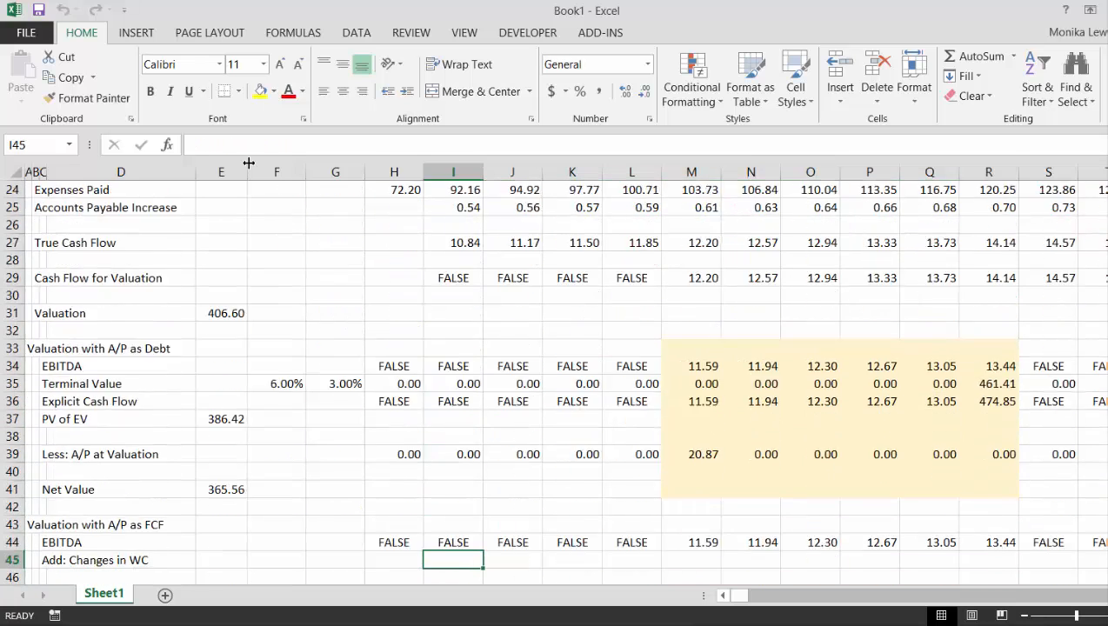
key(Up)
key(Up)
key(Up)
key(Up)
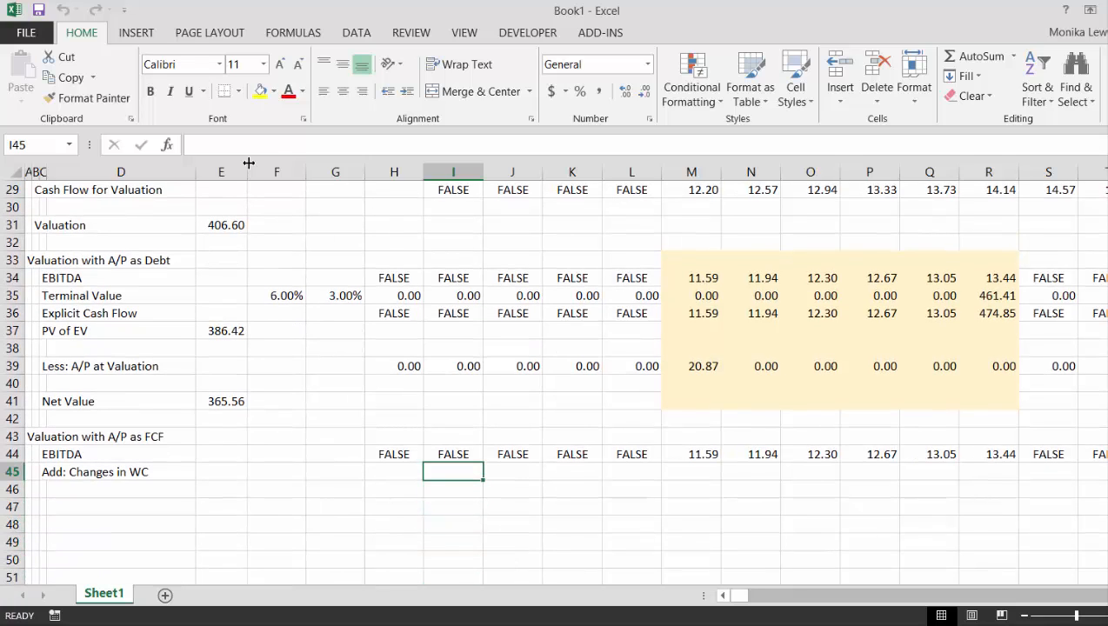
key(Left)
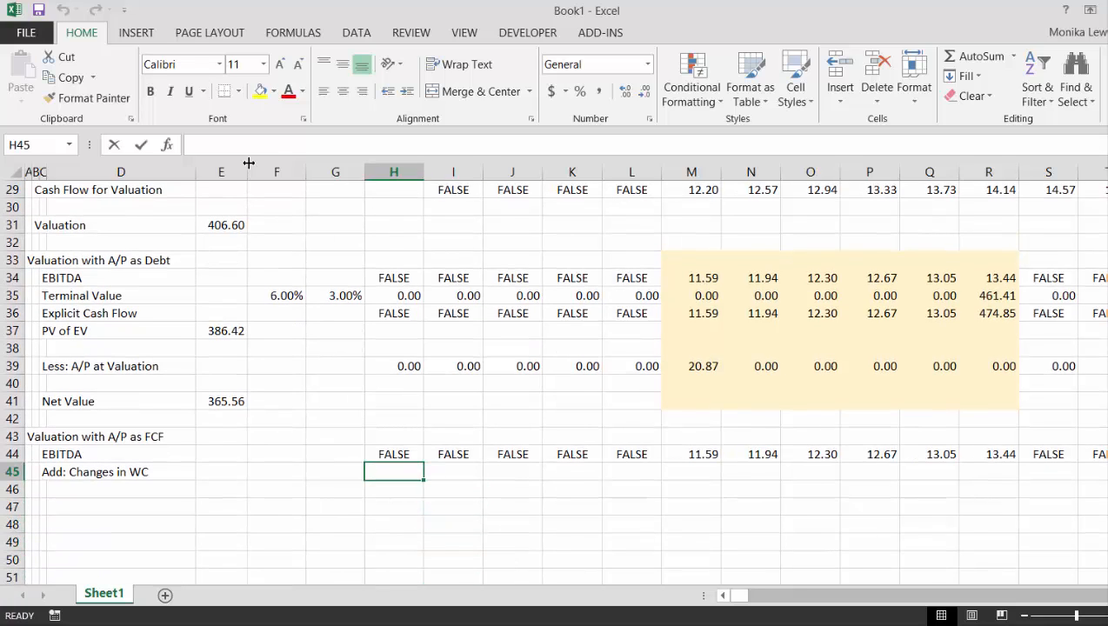
text(=if()
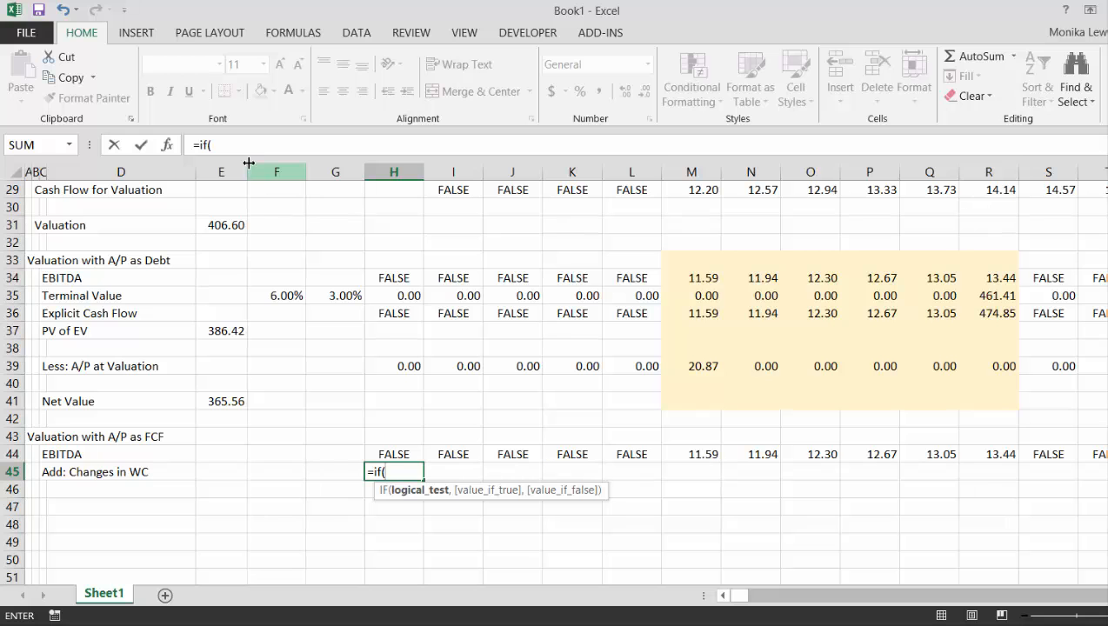
key(Up)
key(Up)
key(Up)
key(Up)
key(Up)
key(Up)
key(Up)
key(Up)
key(Up)
key(Up)
key(Up)
key(Up)
key(Up)
key(Up)
key(Up)
key(Up)
key(Up)
key(Up)
key(Up)
key(Up)
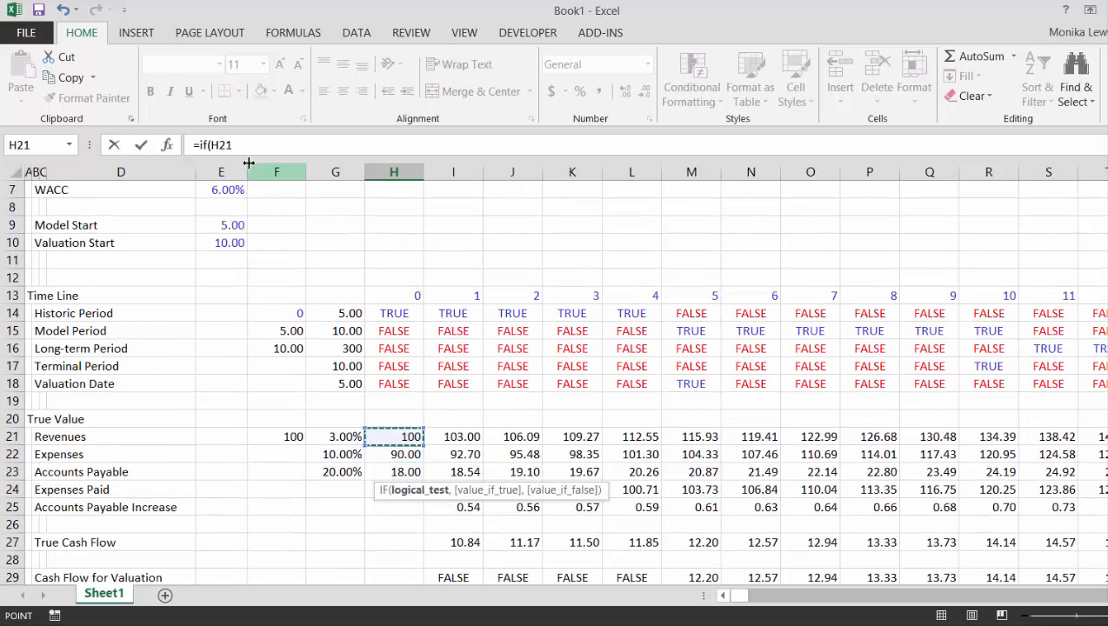
key(Up)
key(Up)
key(Up)
key(Up)
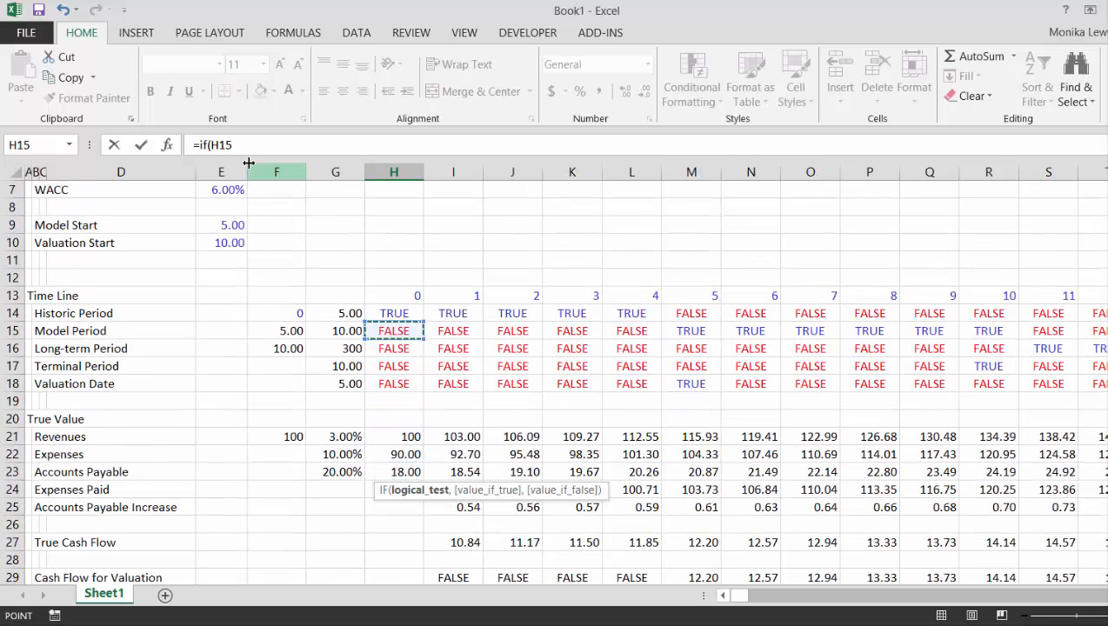
text(,)
key(Up)
key(Up)
key(Up)
key(Up)
key(Up)
key(Up)
key(Up)
key(Up)
key(Up)
key(Up)
key(Up)
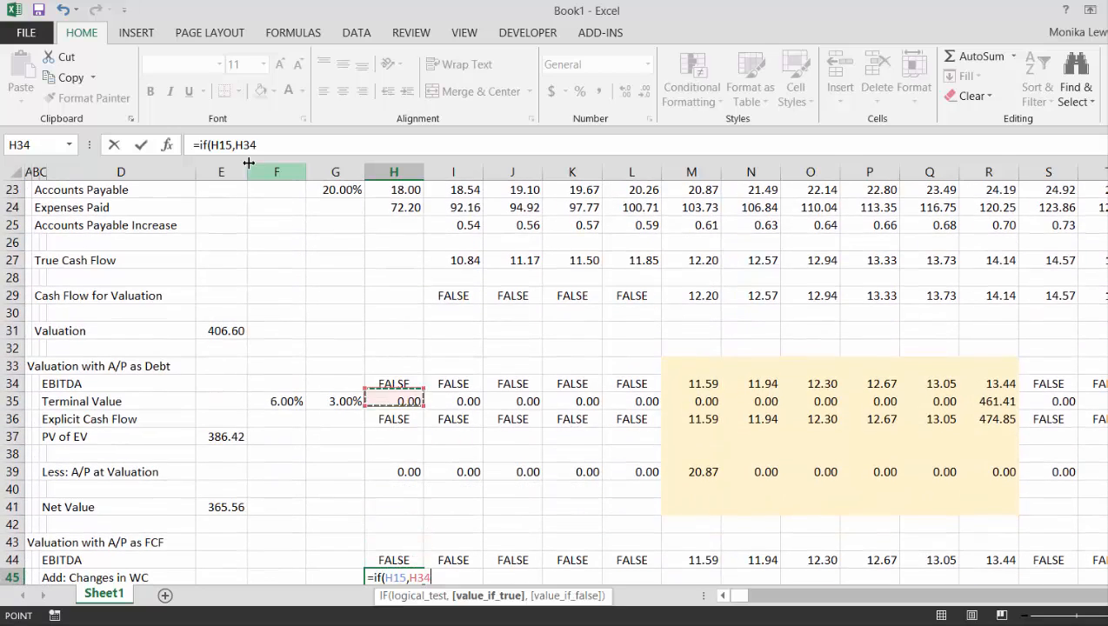
key(Up)
key(Up)
key(Up)
key(Up)
key(Up)
key(Up)
key(Up)
key(Up)
key(Up)
text())
key(ctrl+Return)
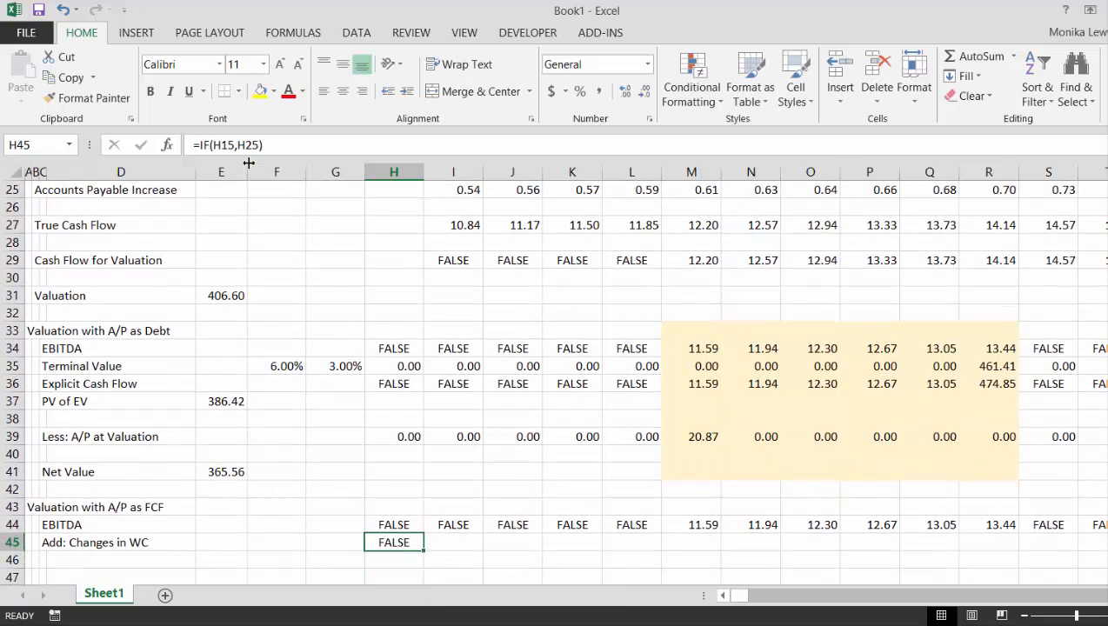
Step: Fill the Changes in WC formula from H45 right across the timeline and format the row with two decimals
key(ctrl+shift+Right)
key(ctrl+r)
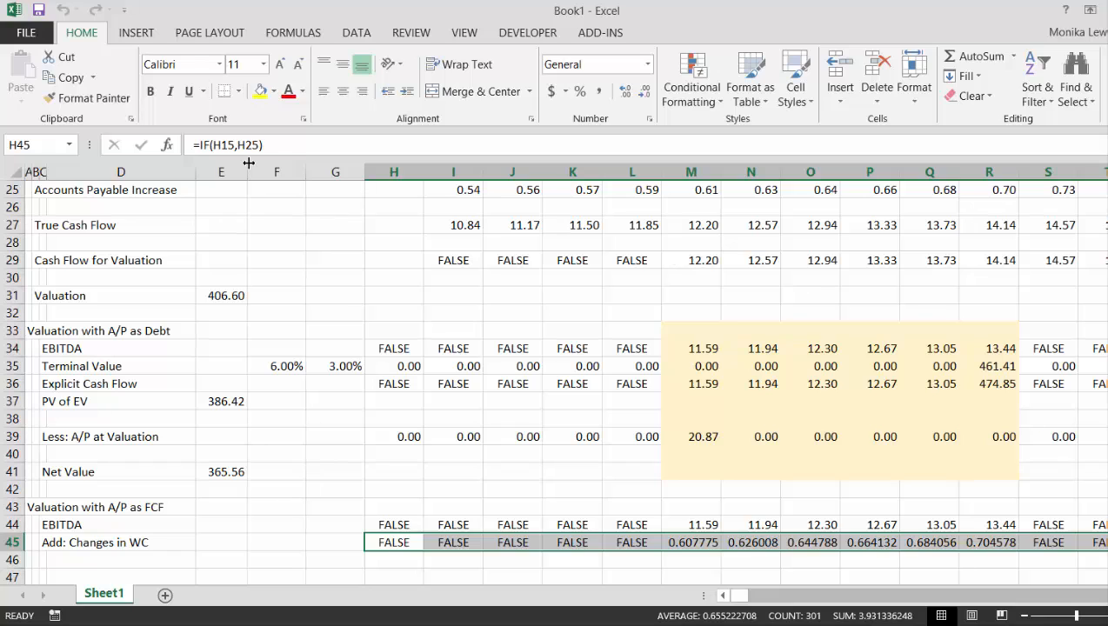
key(ctrl+shift+1)
Step: Enter the label "Net Free Cash Flow" in C46 below Changes in WC
key(Down)
key(Left)
key(Left)
key(Left)
key(Left)
key(Left)
key(Left)
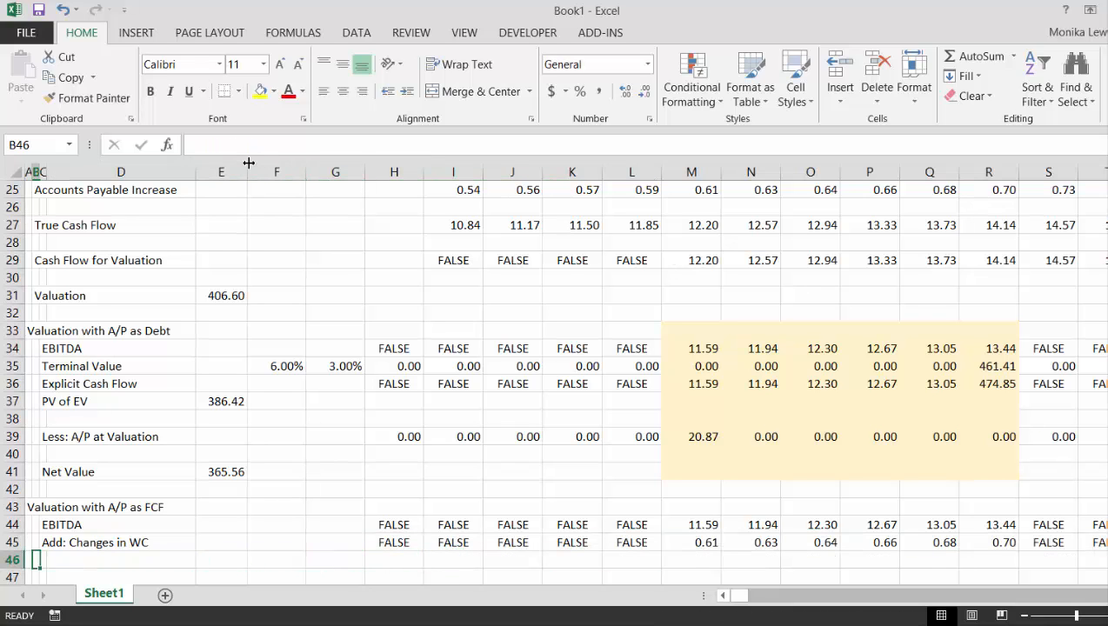
text(Net Free Cash Flow)
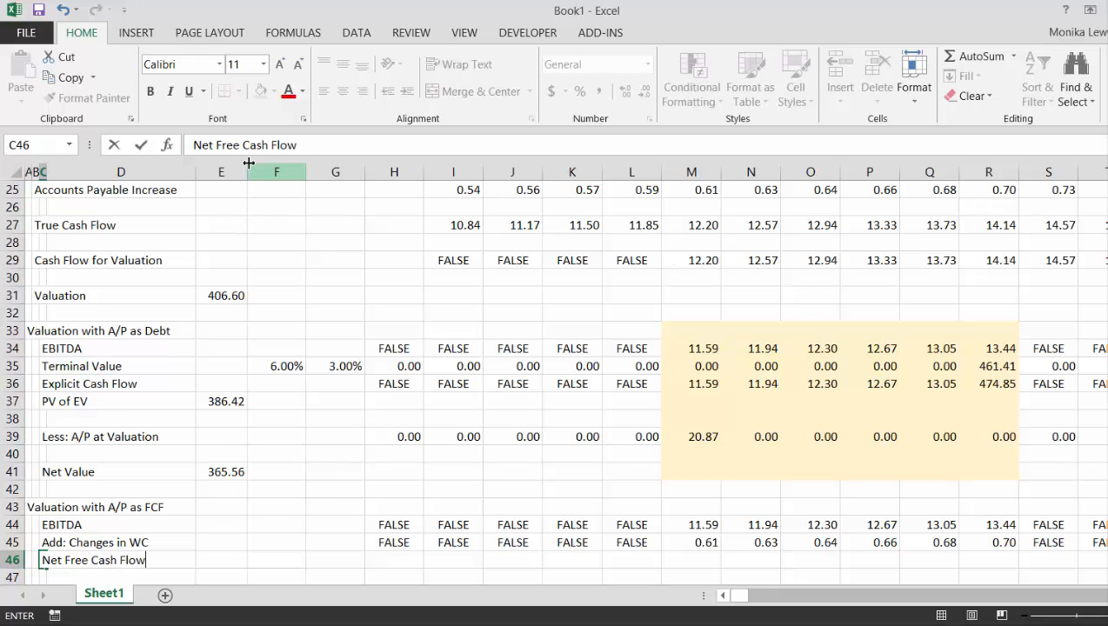
key(Return)
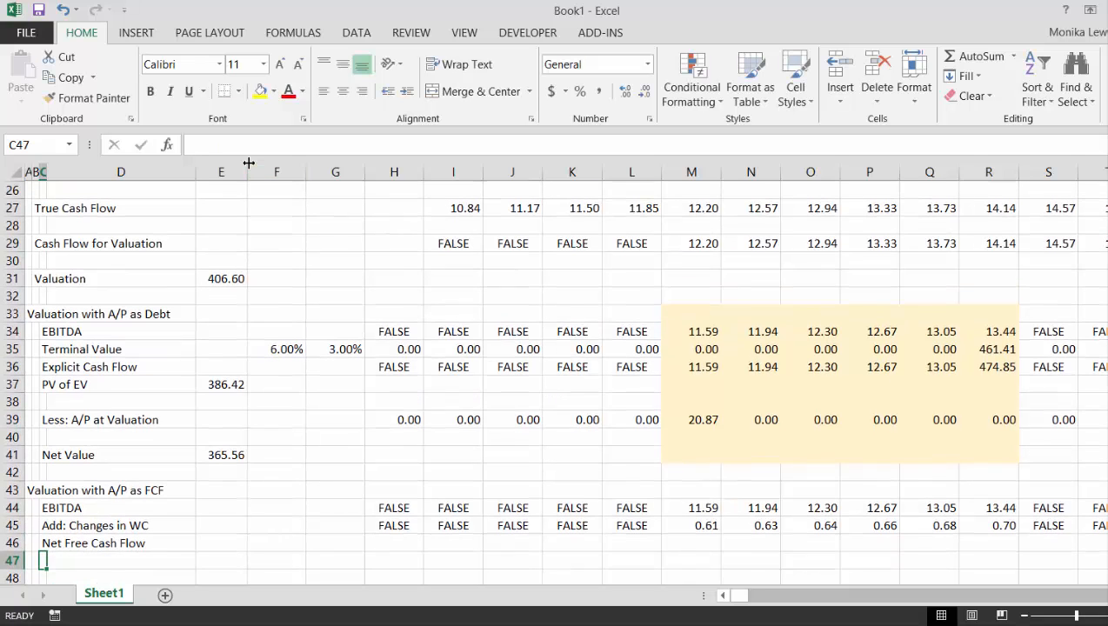
Step: Try calculating Net Free Cash Flow in H46 by subtracting Changes in WC from EBITDA
key(Up)
key(Right)
key(Right)
key(Right)
key(Right)
key(Right)
text(=)
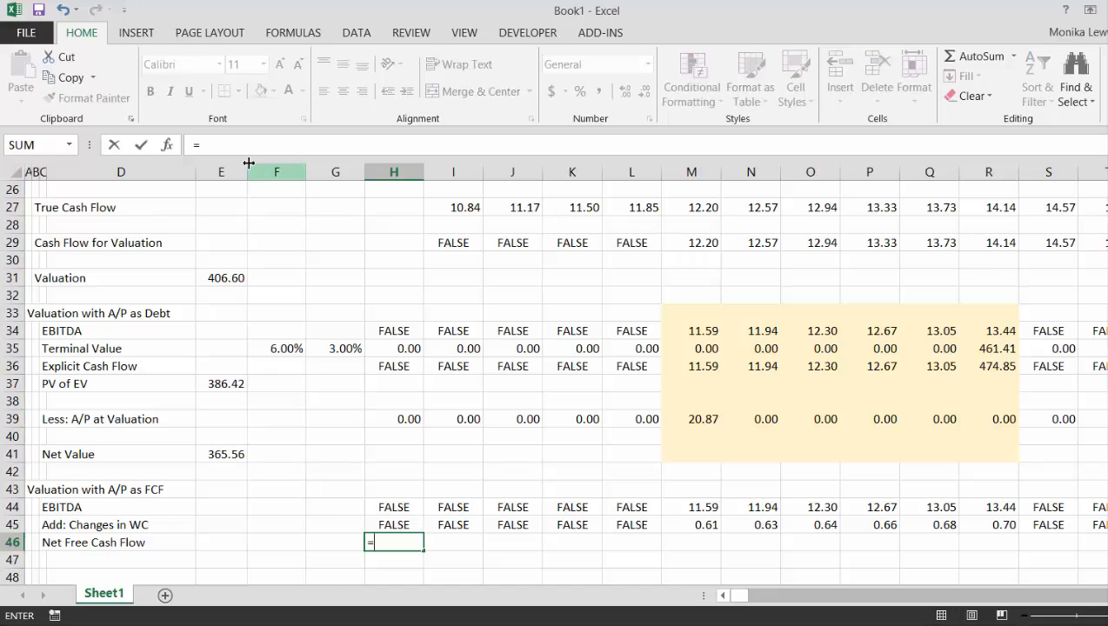
key(Up)
key(Up)
text(-)
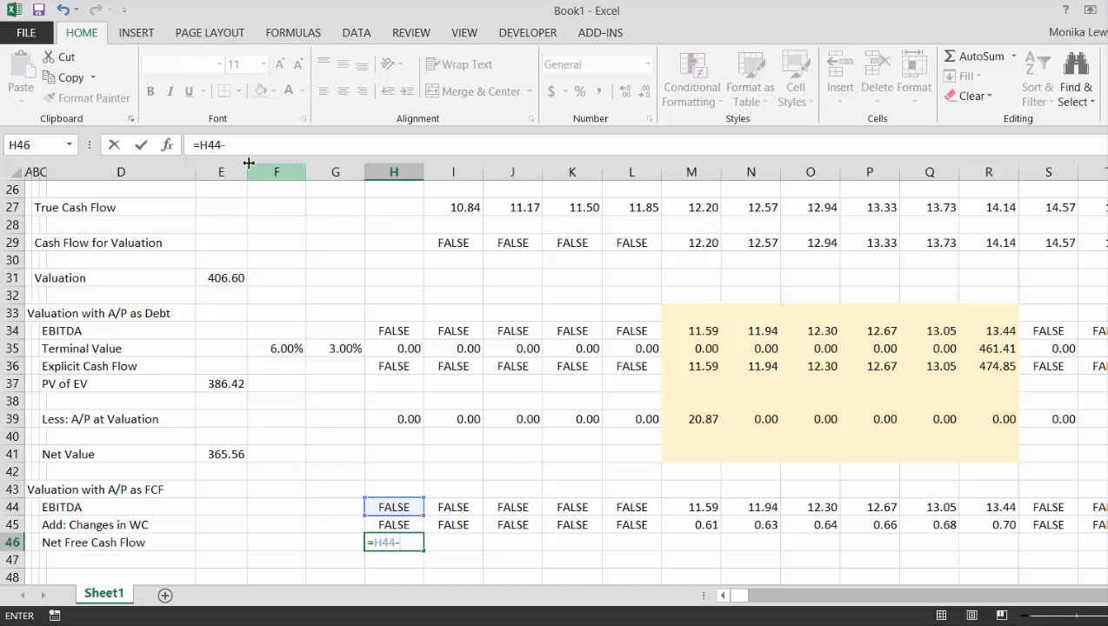
key(Up)
key(Return)
key(Up)
Step: Replace the Net Free Cash Flow formula in H46 with =H44+H45
text(=)
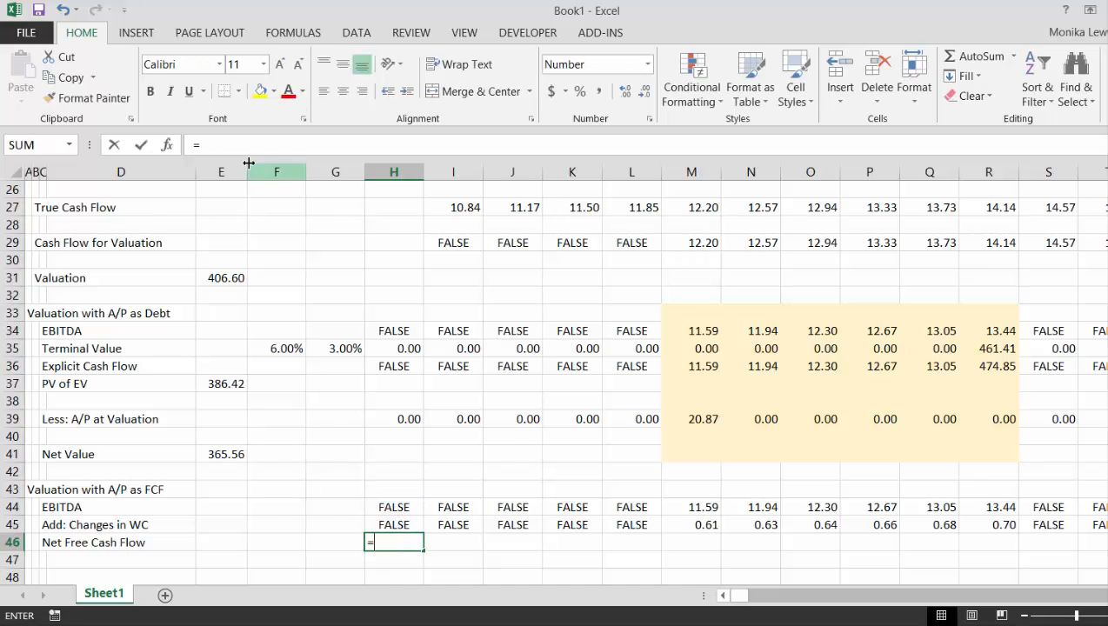
key(Up)
key(Up)
text(+)
key(Up)
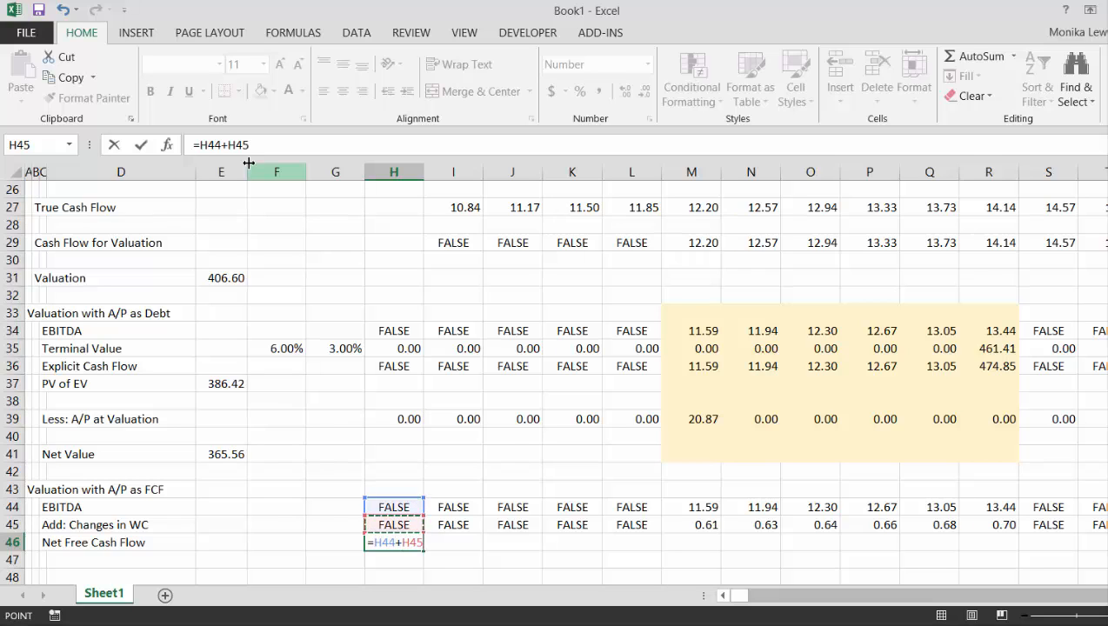
key(Return)
key(Up)
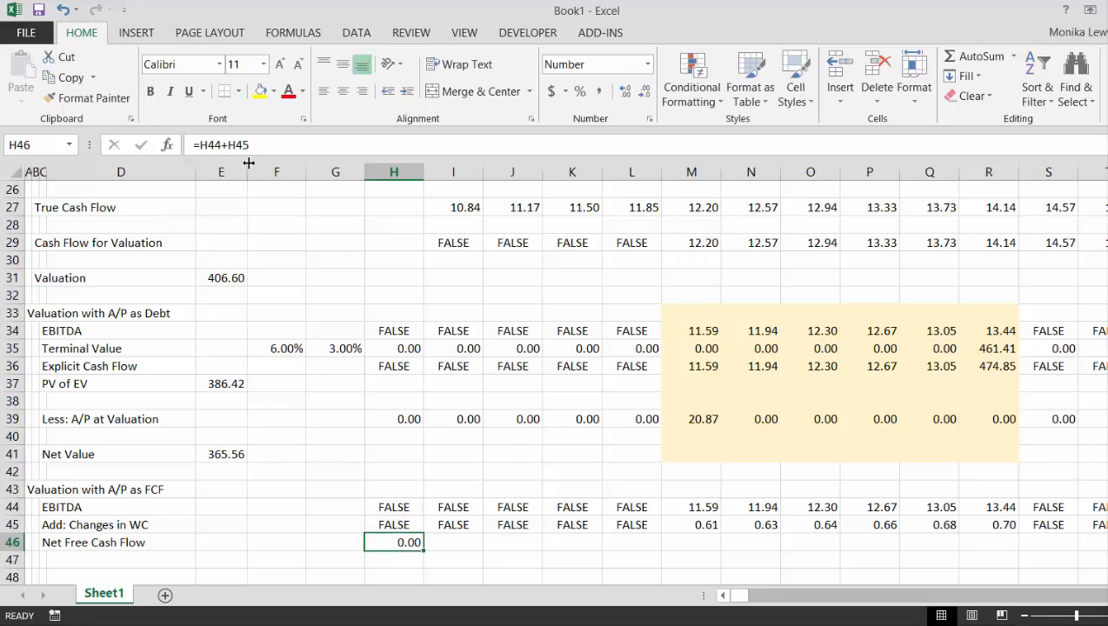
Step: Restrict Net Free Cash Flow in H46 to the model period with the formula =IF(H15,H44+H45)
text(=)
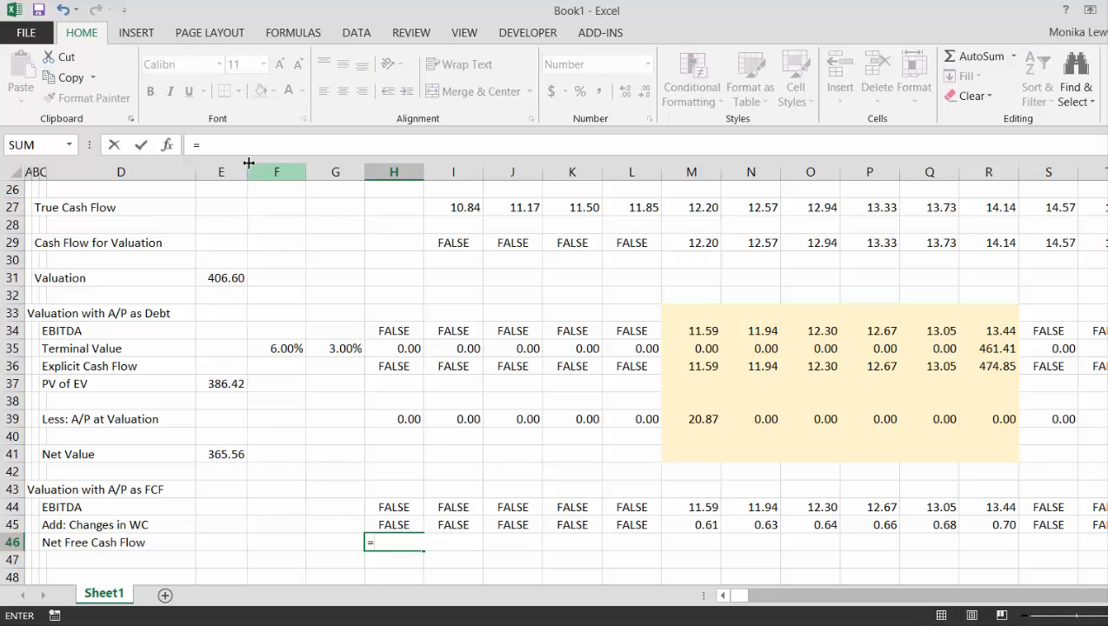
text(if()
key(Up)
key(Up)
key(Up)
key(Up)
key(Up)
key(Up)
key(Up)
key(Up)
key(Up)
key(Up)
key(Up)
key(Up)
key(Up)
key(Up)
key(Up)
key(Up)
key(Up)
key(Up)
key(Up)
key(Up)
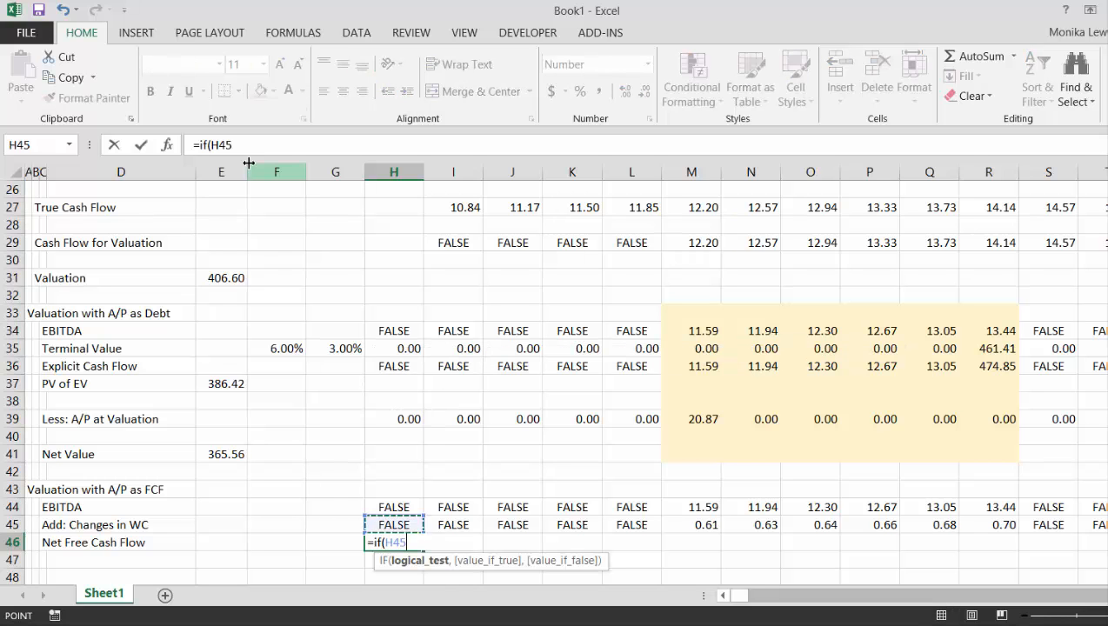
key(Up)
key(Up)
key(Up)
key(Up)
key(Up)
key(Up)
key(Up)
key(Up)
key(Up)
key(Up)
key(Up)
key(Up)
key(Down)
key(Down)
key(Down)
key(Down)
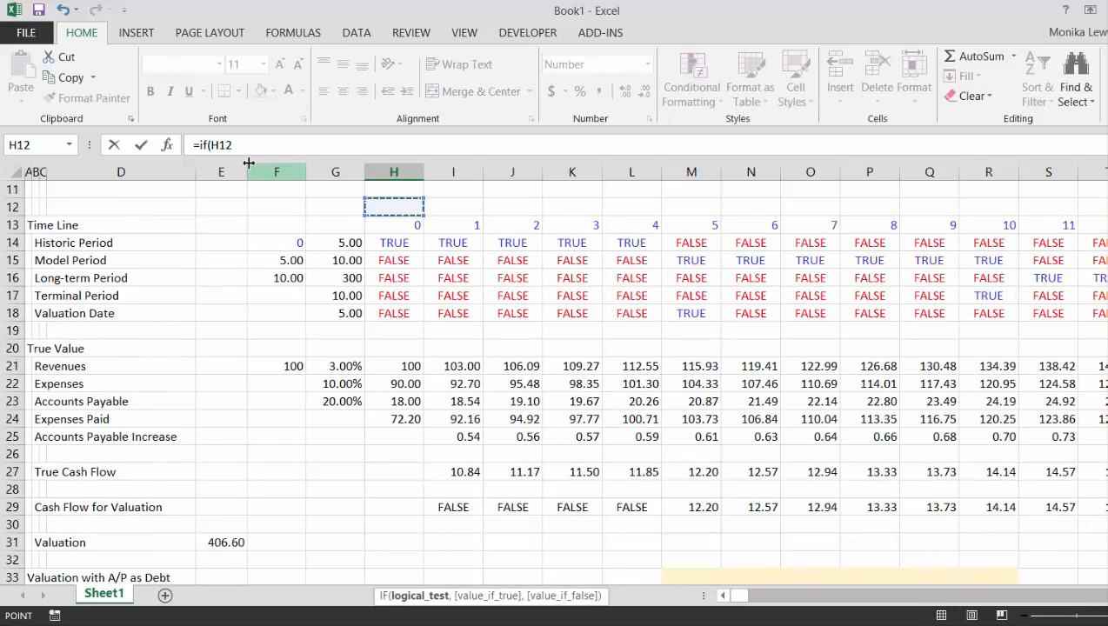
text(,)
key(Up)
key(Up)
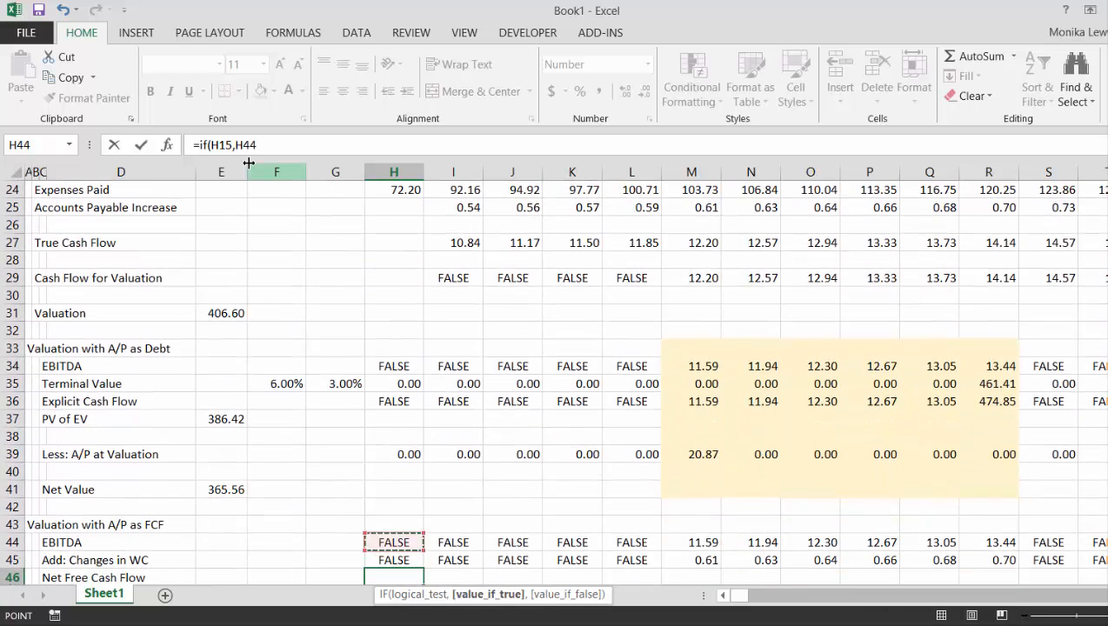
text(-)
key(Down)
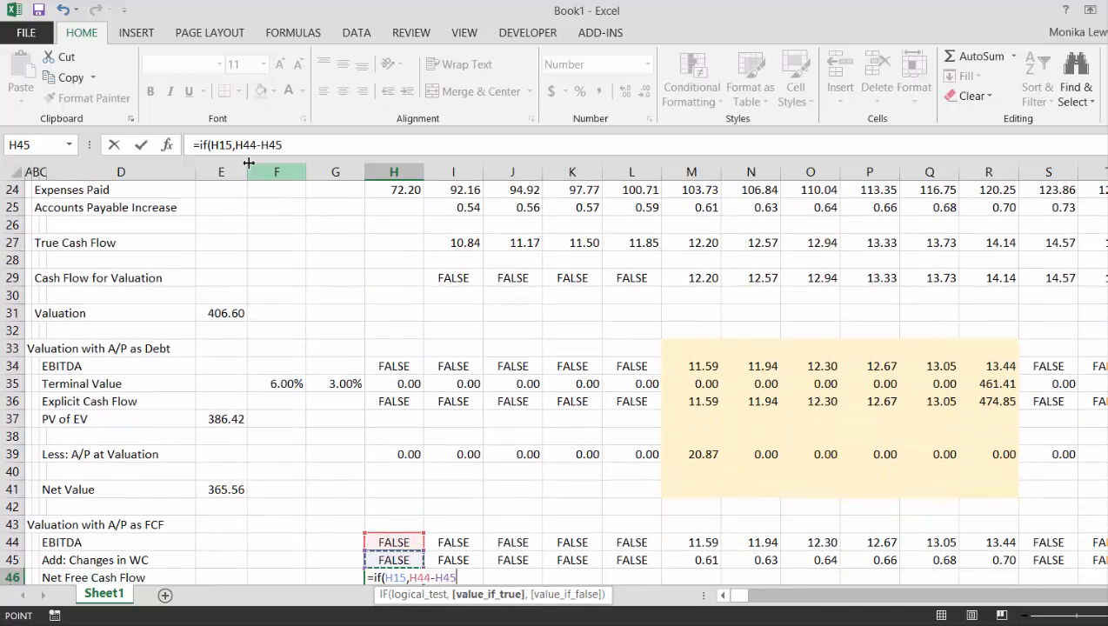
key(BackSpace)
key(BackSpace)
key(BackSpace)
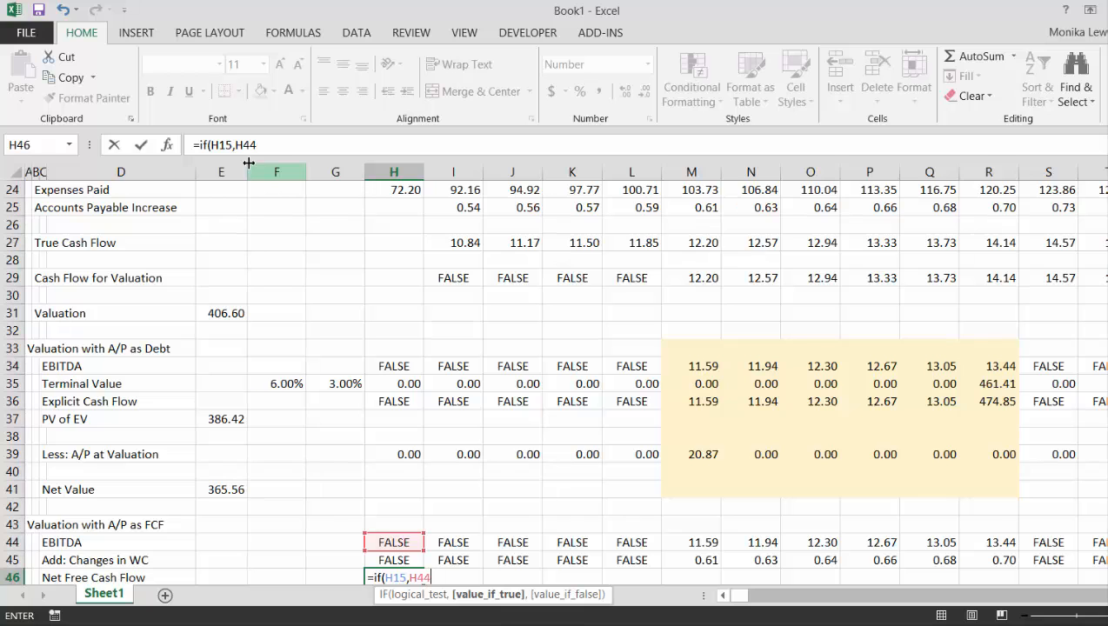
key(Up)
key(Return)
key(Up)
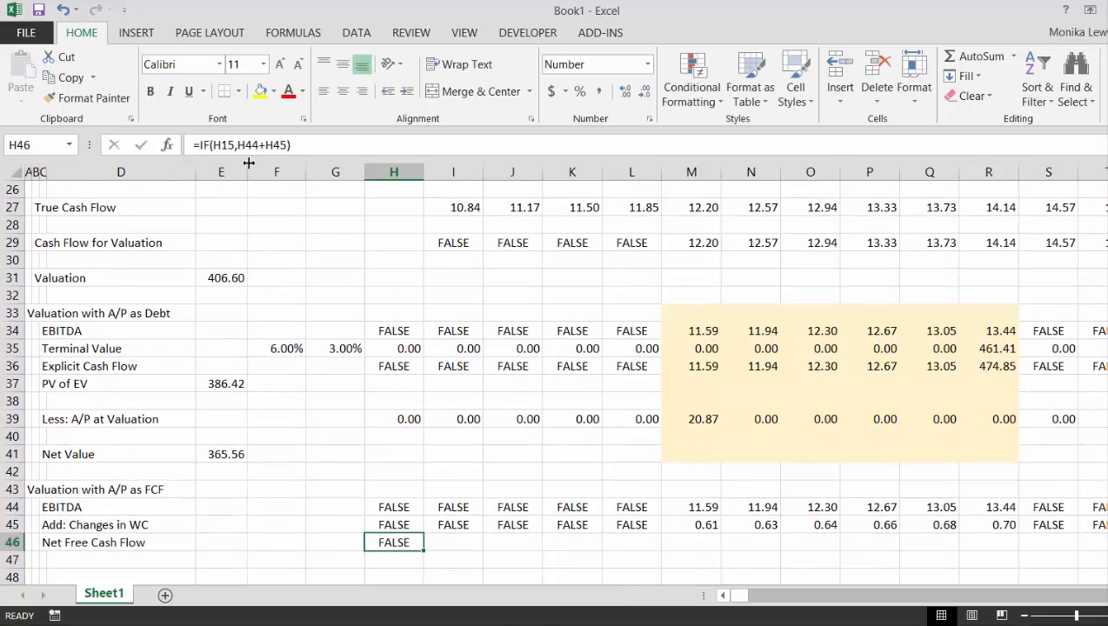
Step: Fill the Net Free Cash Flow formula from H46 across the timeline columns of row 46
key(ctrl+shift+Right)
key(ctrl+r)
Step: Enter the label "Terminal Value" in C47 below Net Free Cash Flow
key(Down)
key(Left)
key(Left)
key(Left)
key(Left)
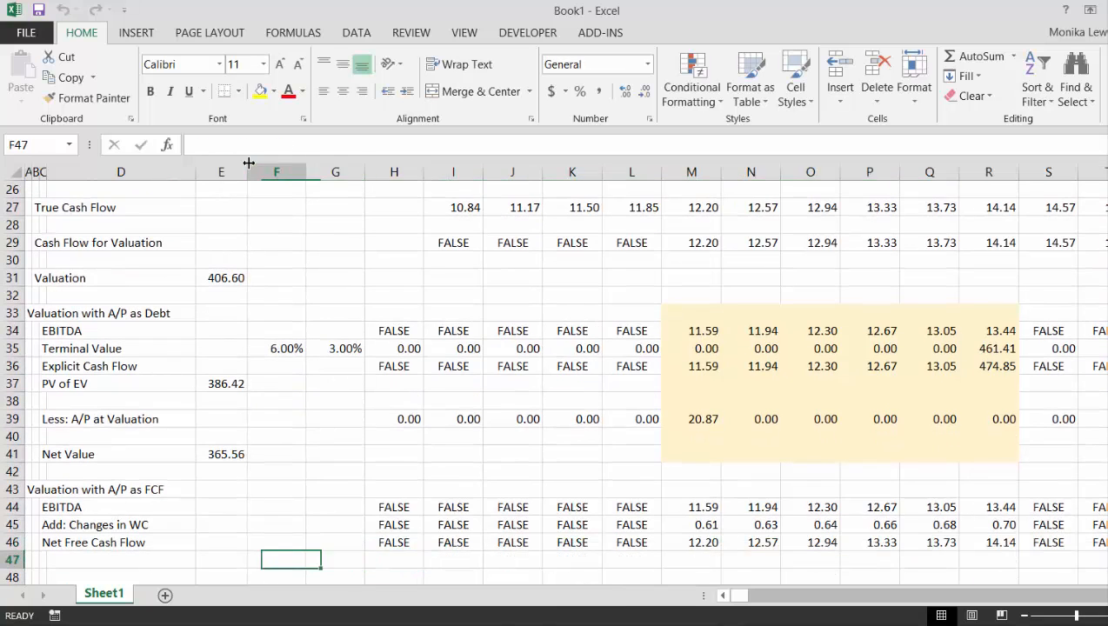
key(Left)
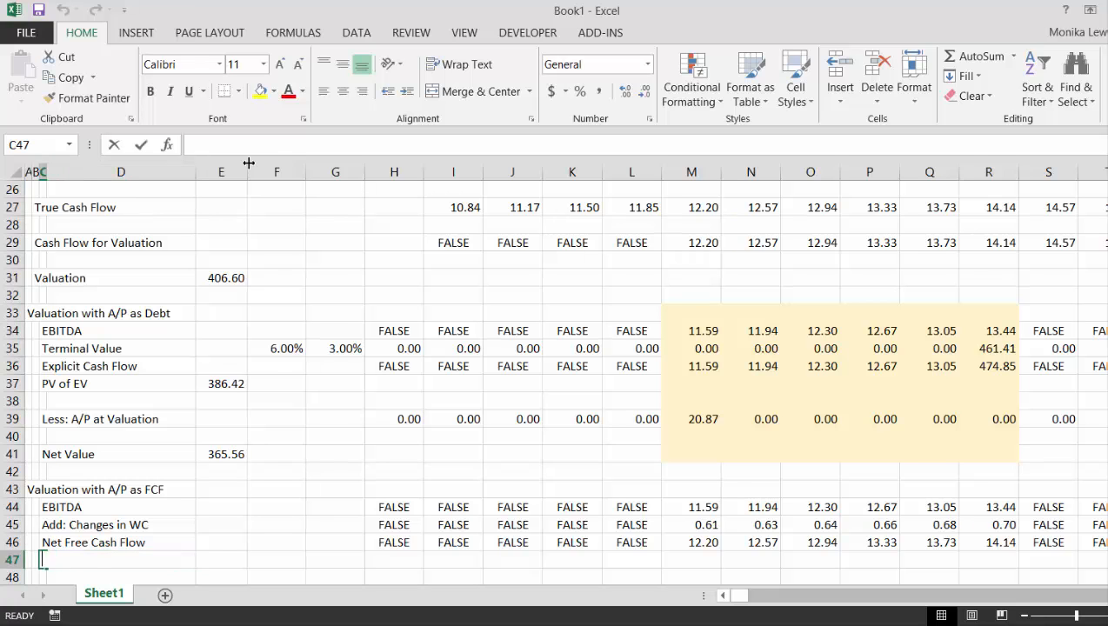
text(Terminal Value)
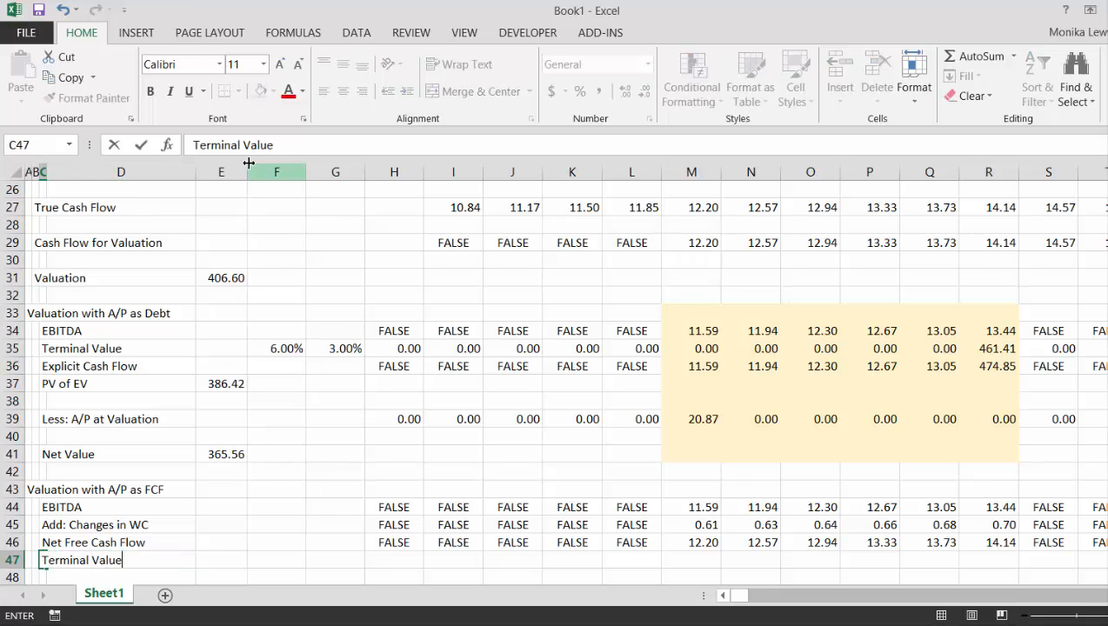
key(Return)
key(Up)
key(Right)
key(Right)
key(Right)
key(Right)
key(Right)
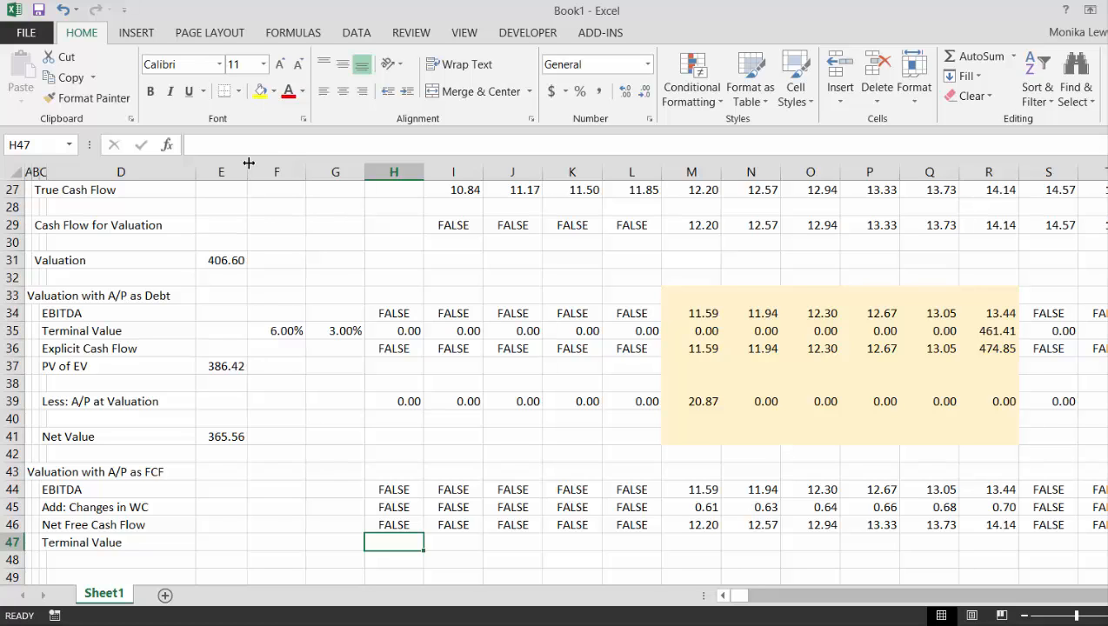
text(=if()
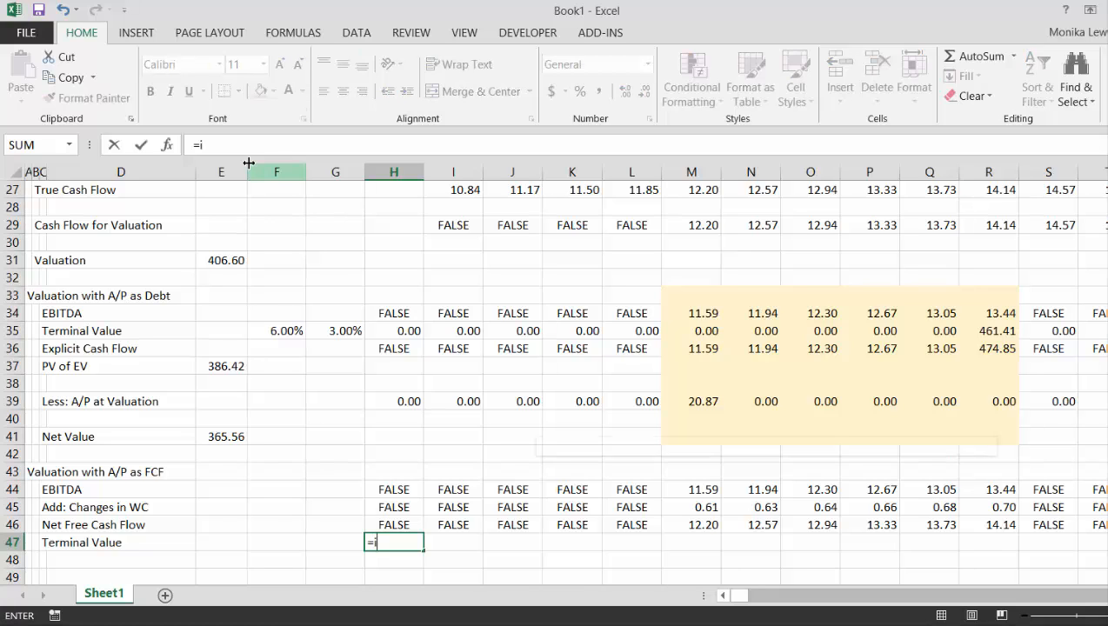
key(Up)
key(Up)
key(Up)
key(Up)
key(Up)
key(Up)
key(Up)
key(Up)
key(Up)
key(Up)
key(Up)
key(Up)
key(Up)
key(Up)
key(Up)
key(Up)
key(Up)
key(Up)
key(Up)
key(Up)
key(Up)
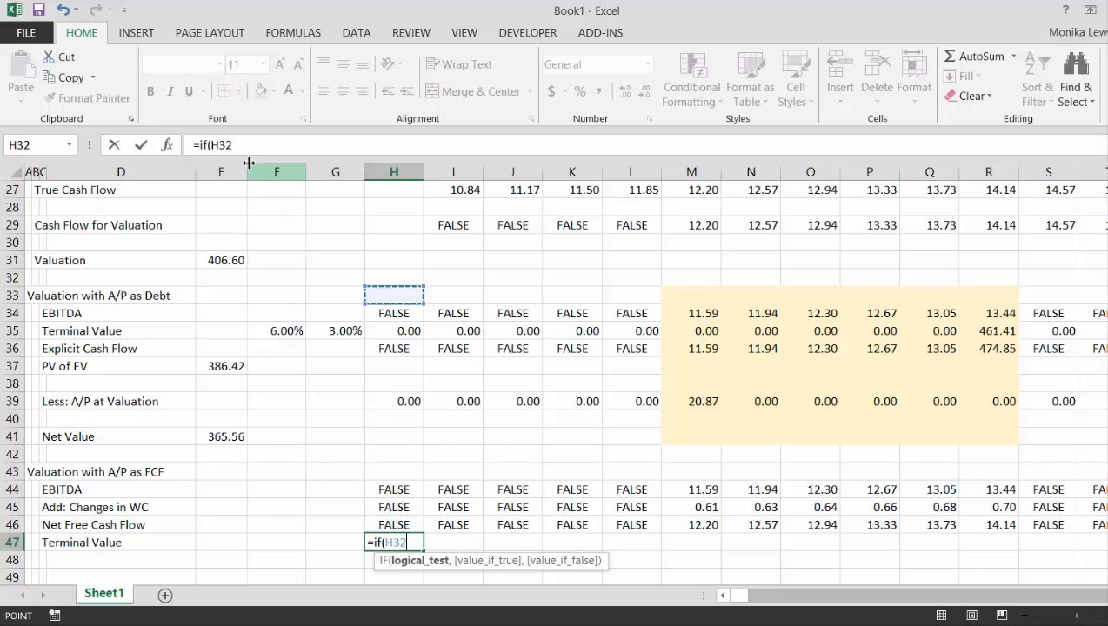
key(Down)
key(Down)
key(Down)
key(Down)
key(Down)
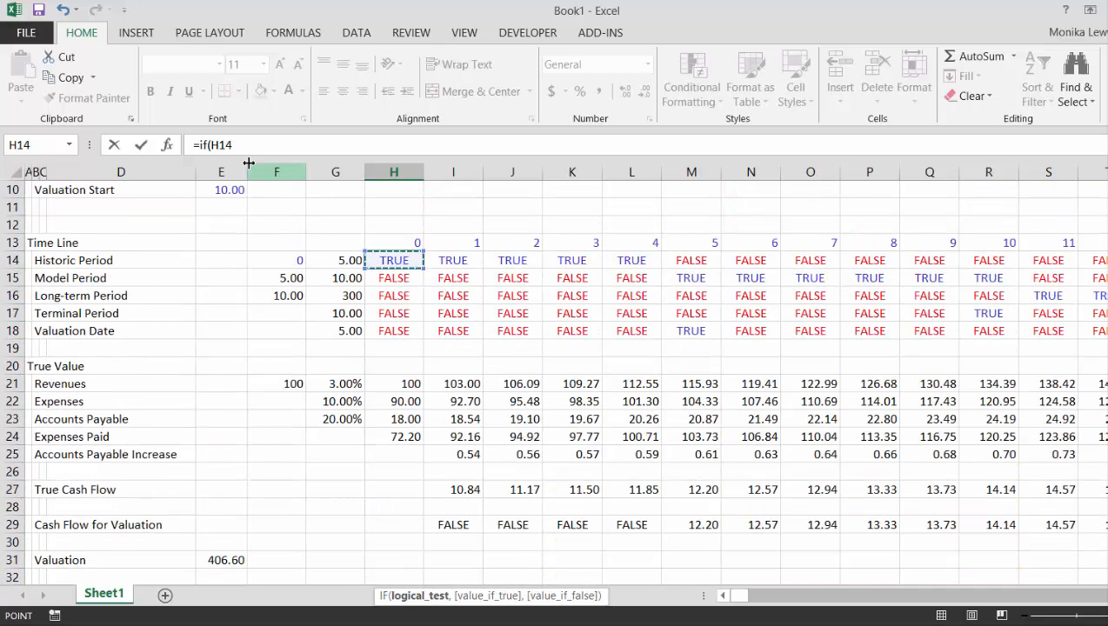
text(,)
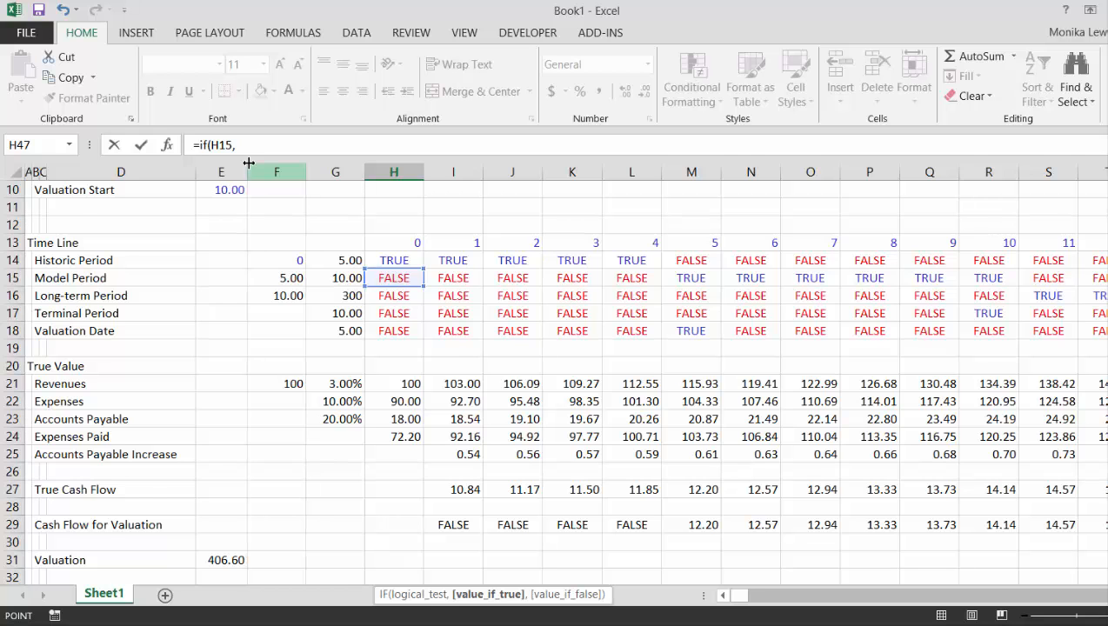
key(Up)
key(Up)
key(Down)
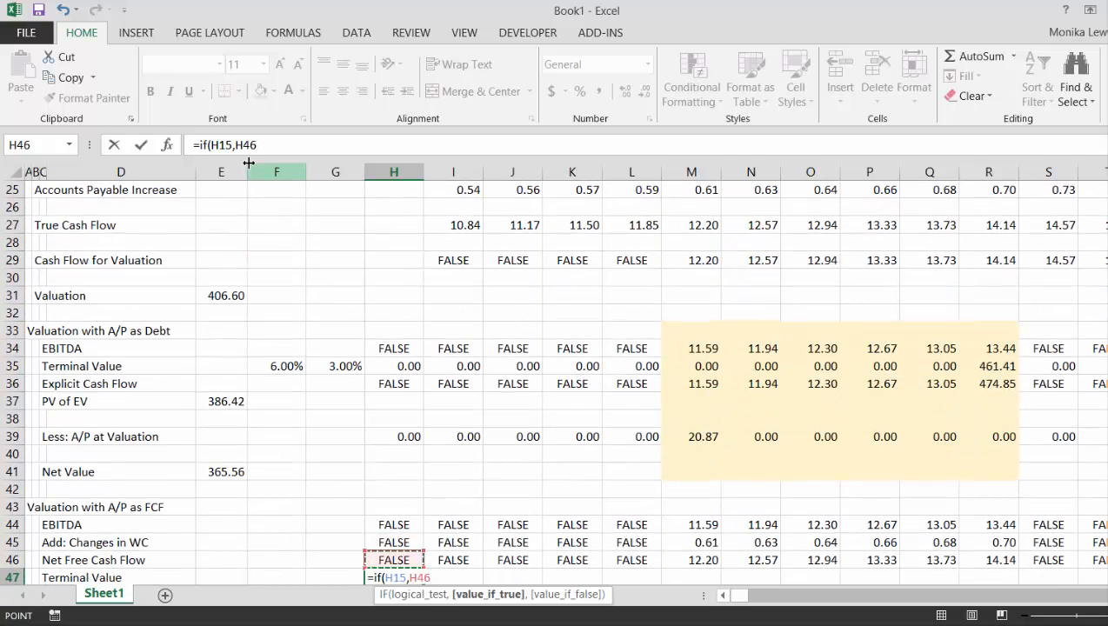
text(*)
key(Escape)
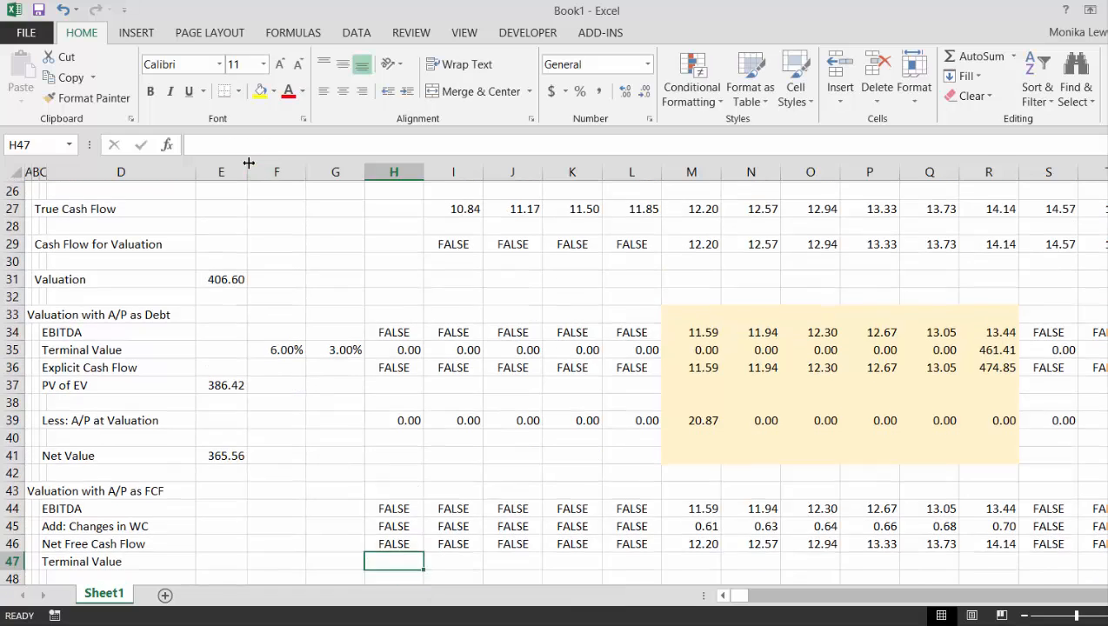
key(Left)
key(Left)
key(Up)
key(Left)
key(Right)
text(=)
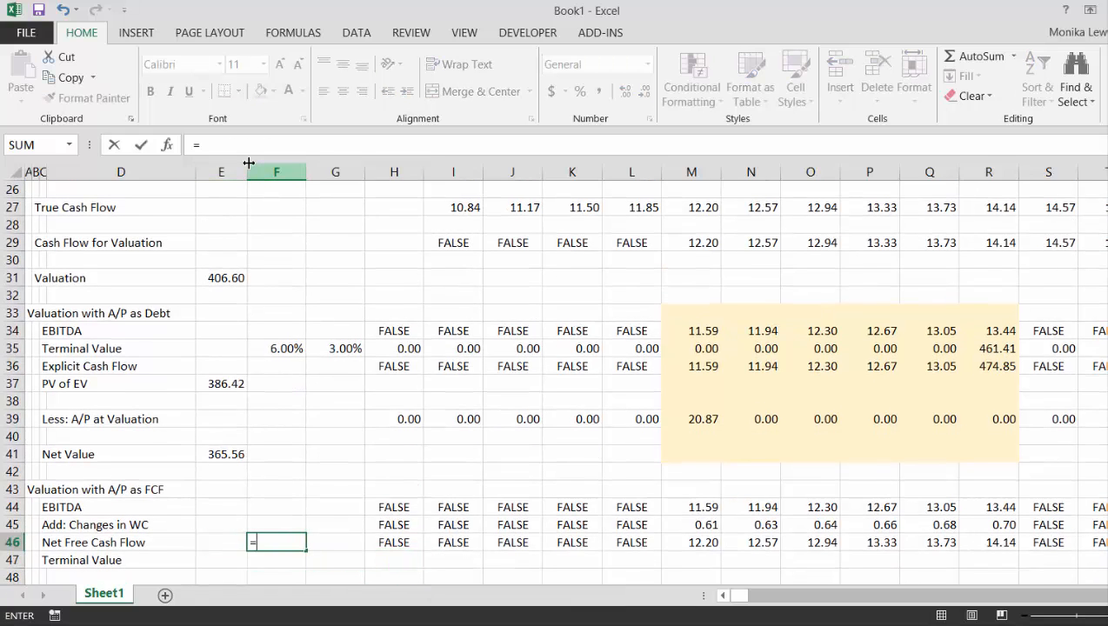
key(Up)
key(Up)
key(Up)
key(Up)
key(Up)
key(Up)
key(Up)
key(Escape)
Step: Link F47 in the new Terminal Value row to the 6.00% rate in F35 with =F35
key(Down)
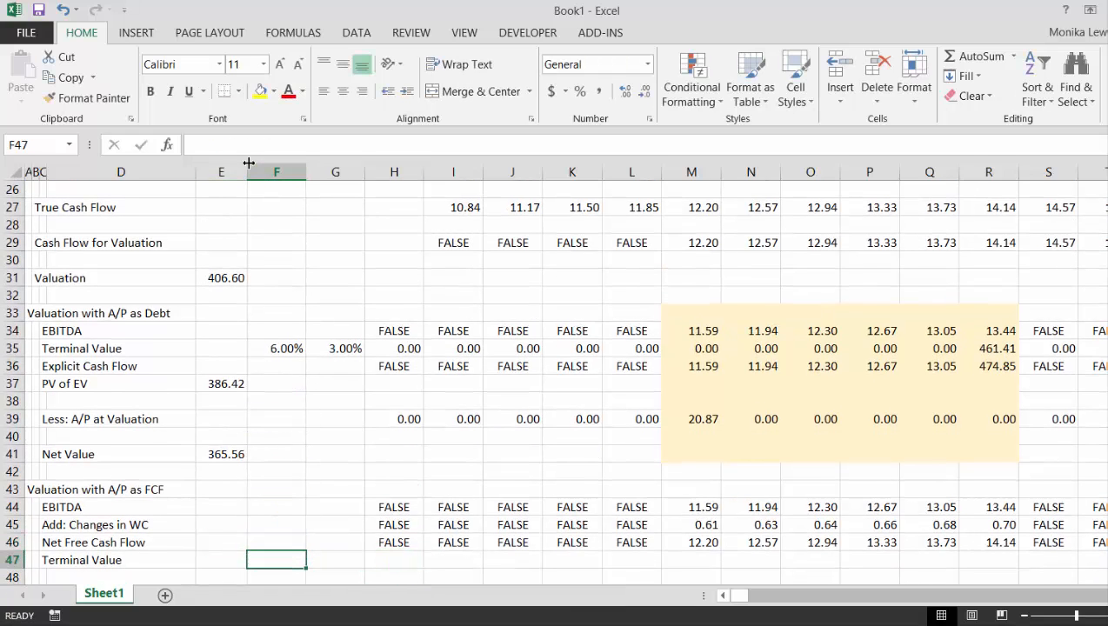
text(=)
key(Up)
key(Up)
key(Up)
key(Up)
key(Up)
key(Up)
key(Up)
key(Up)
key(Up)
key(Up)
key(Up)
key(Up)
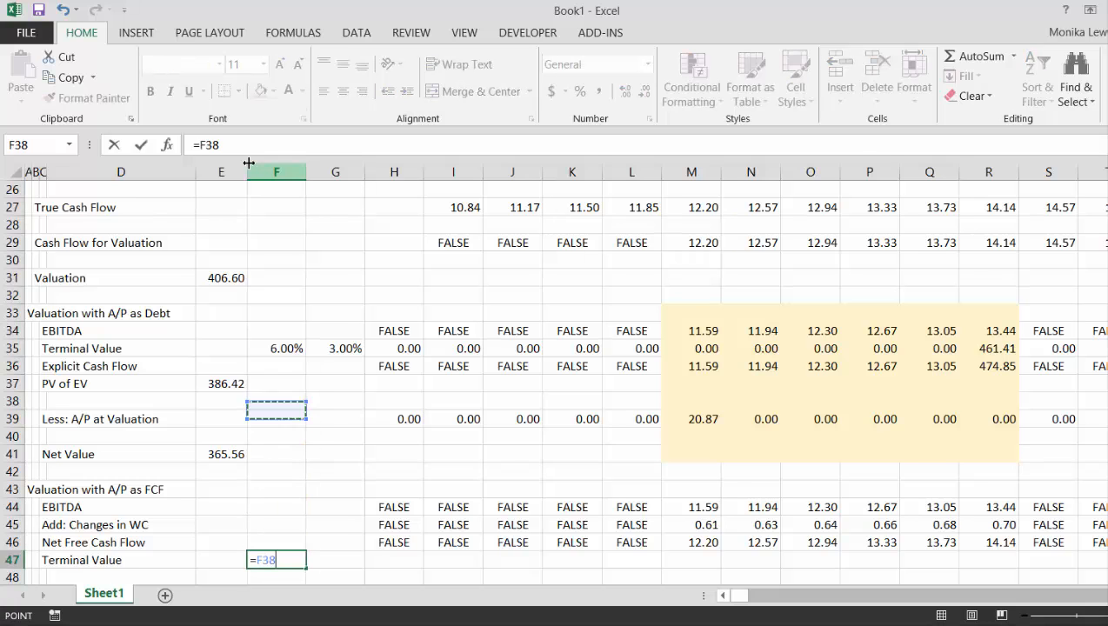
key(Return)
Step: Link G47 in the new Terminal Value row to the 3.00% growth rate in G35 with =G35
key(Up)
key(Right)
text(=)
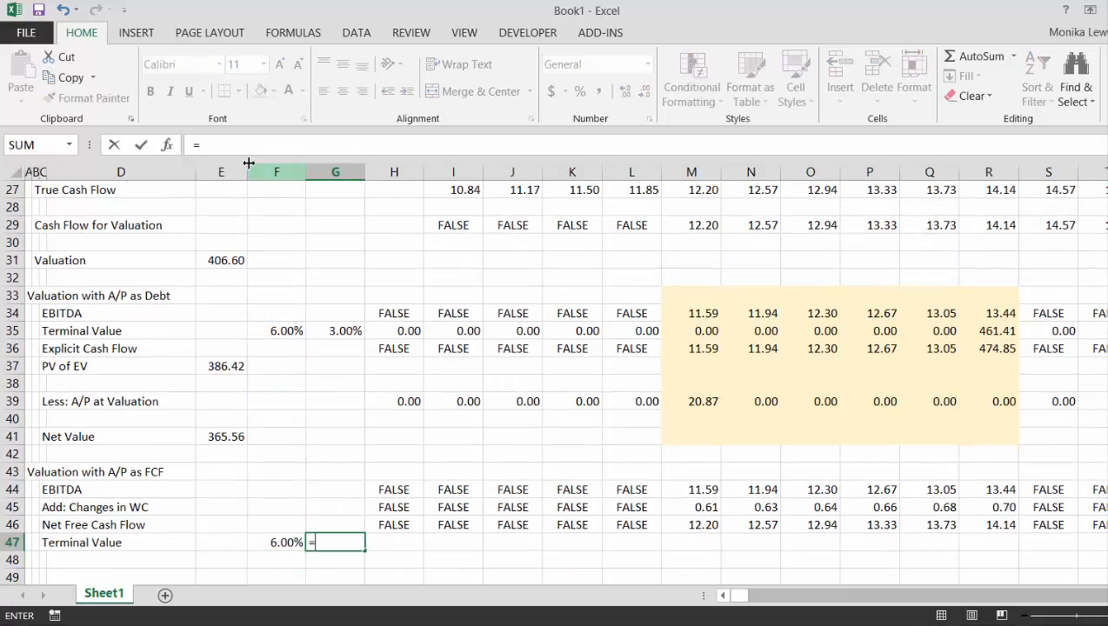
key(Up)
key(Up)
key(Up)
key(Up)
key(Up)
key(Up)
key(Up)
key(Up)
key(Up)
key(Up)
key(Up)
key(Up)
key(Return)
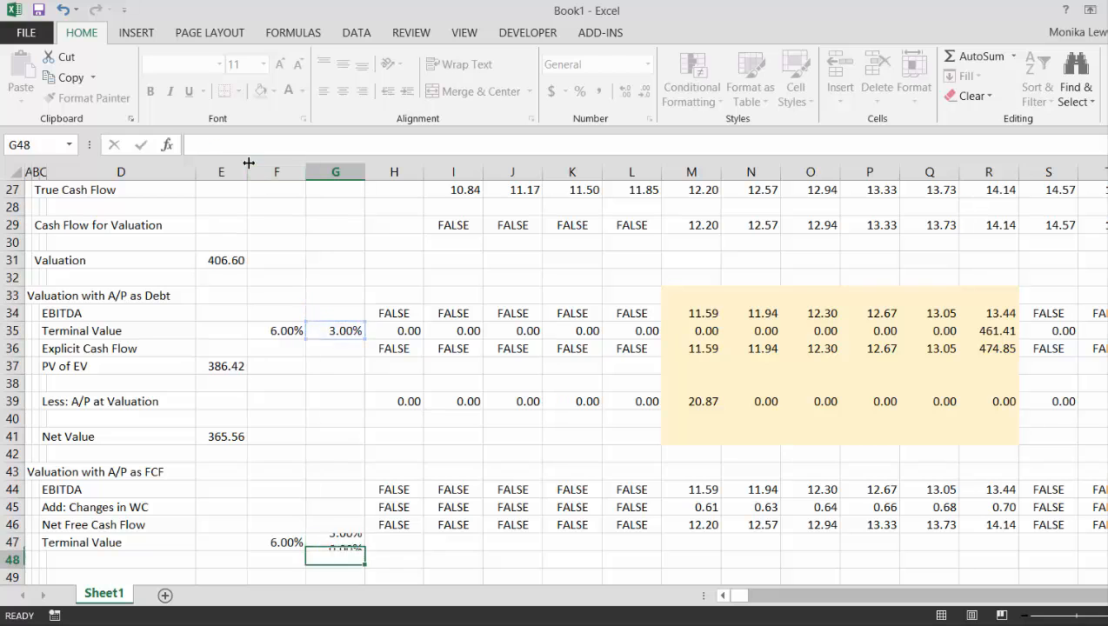
key(Up)
key(Right)
text(=if()
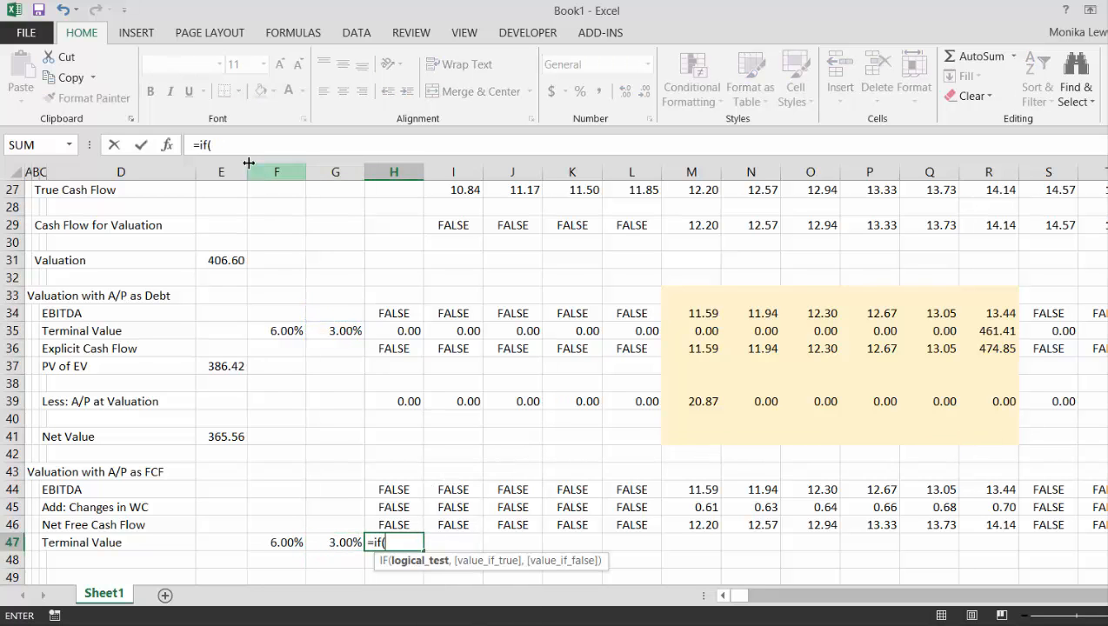
key(Up)
key(Up)
key(Up)
key(Up)
key(Up)
key(Up)
key(Up)
key(Up)
key(Up)
key(Up)
key(Up)
key(Up)
key(Up)
key(Up)
key(Up)
key(Up)
key(Up)
key(Up)
key(Up)
key(Up)
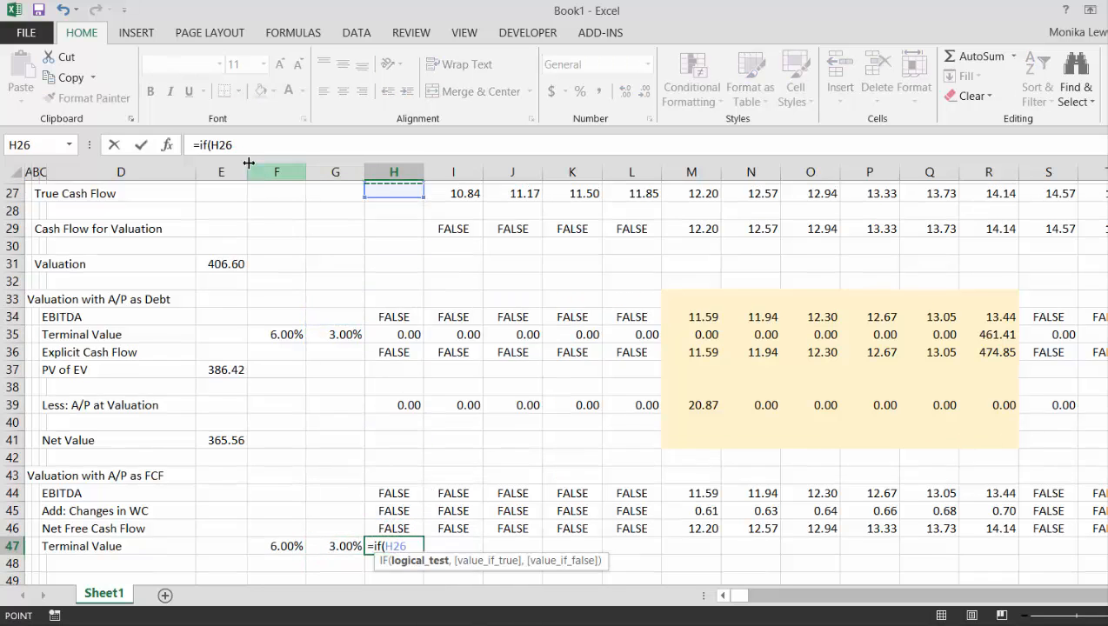
key(Down)
key(Down)
key(Down)
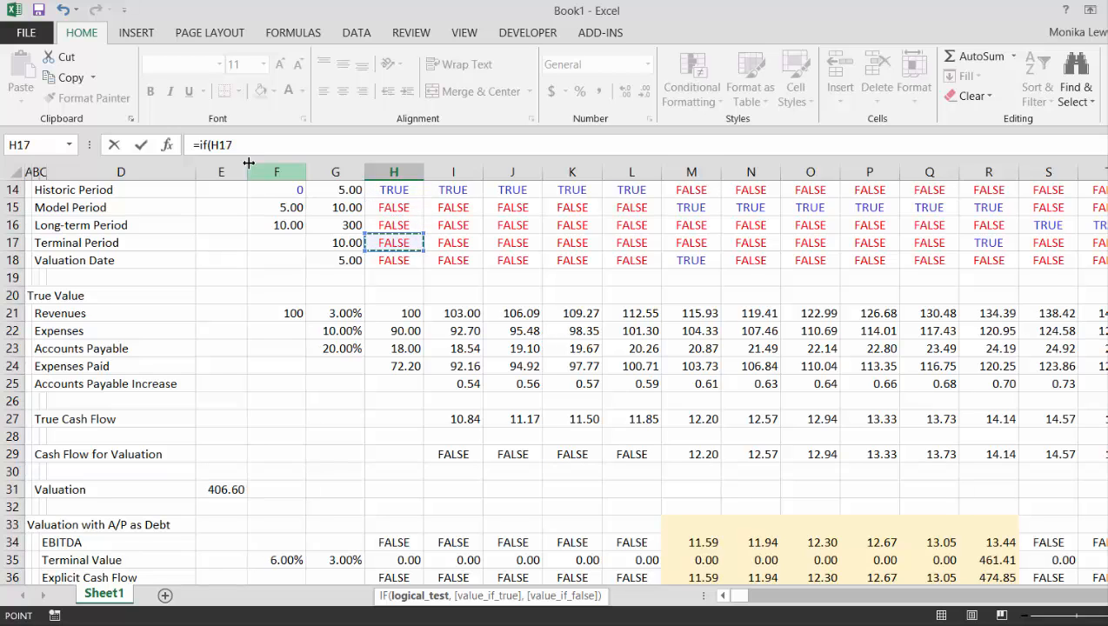
key(Escape)
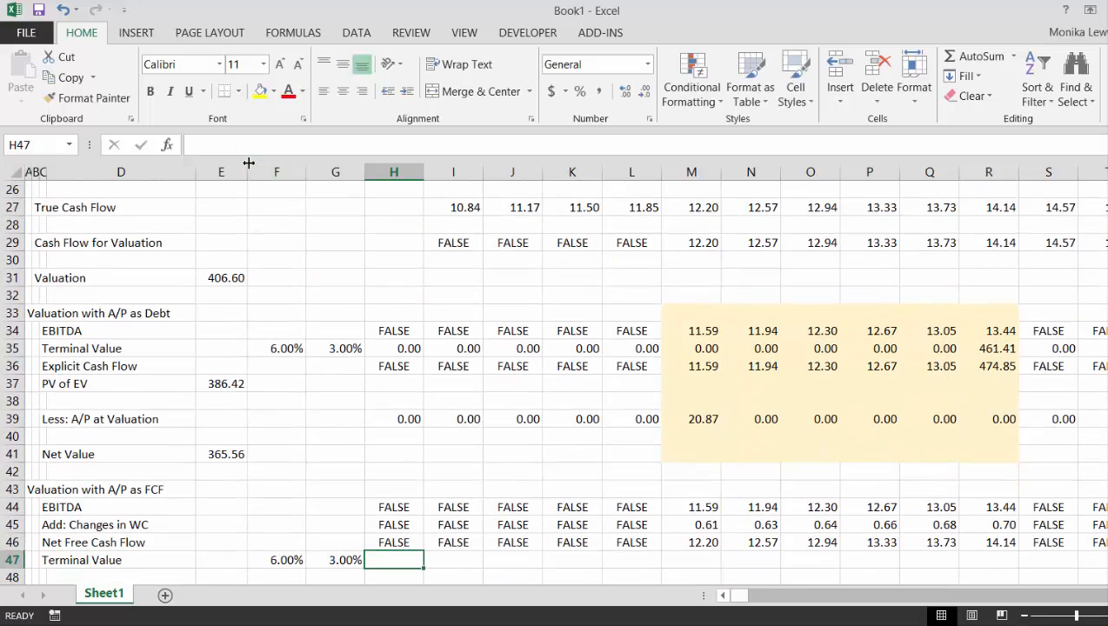
Step: Enter the Terminal Value formula =H17*H46*(1+$G$47)/($F$47-$G$47) in H47
text(=)
key(Up)
key(Up)
key(Up)
key(Up)
key(Up)
key(Up)
key(Up)
key(Up)
key(Up)
key(Up)
key(Up)
key(Up)
key(Up)
key(Up)
key(Up)
key(Up)
key(Up)
key(Up)
key(Up)
key(Up)
key(Up)
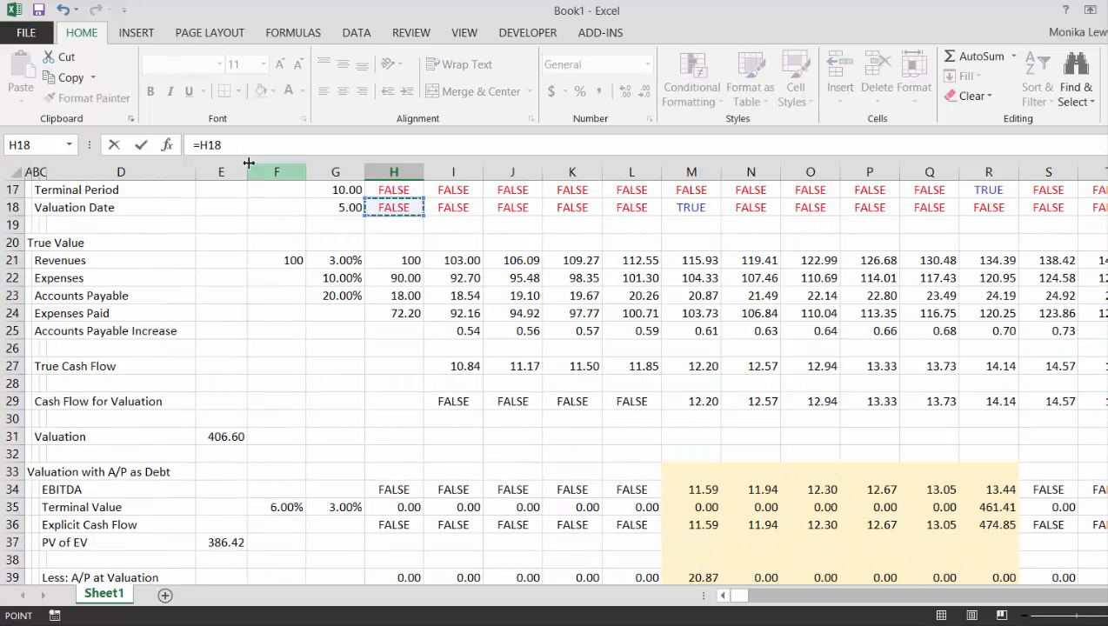
key(Up)
text(*)
key(Up)
key(Up)
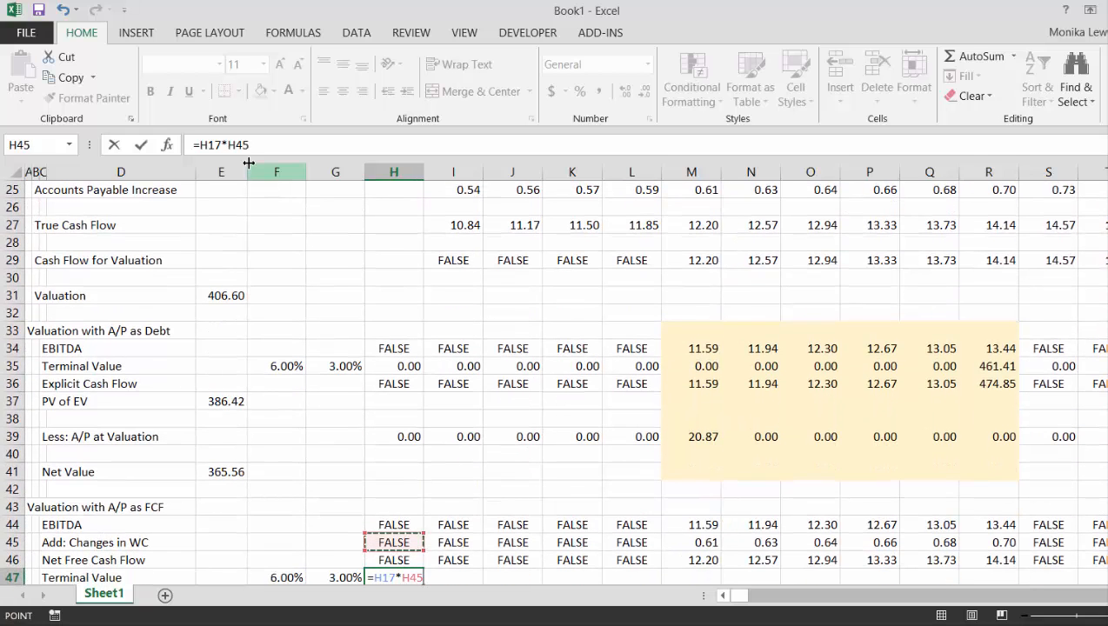
key(Down)
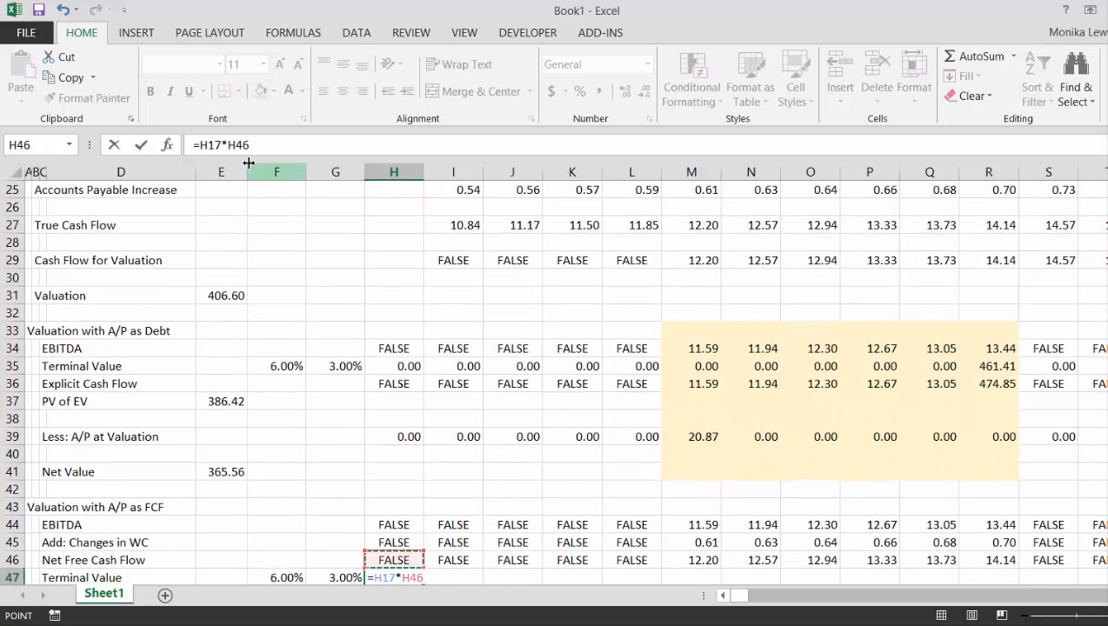
text(*(1)
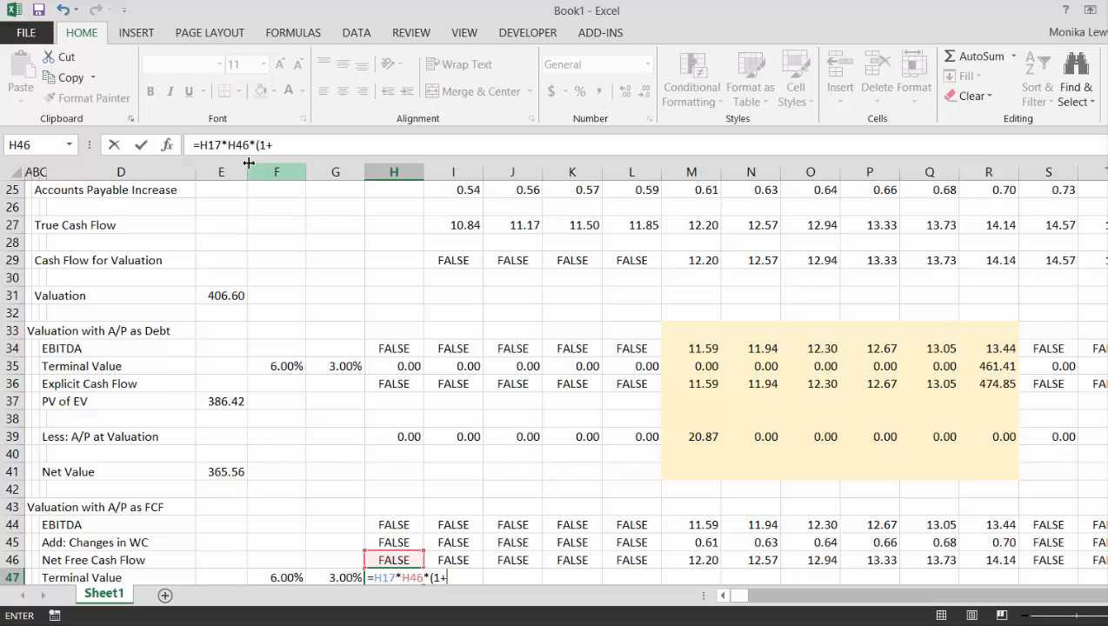
text(+)
key(Left)
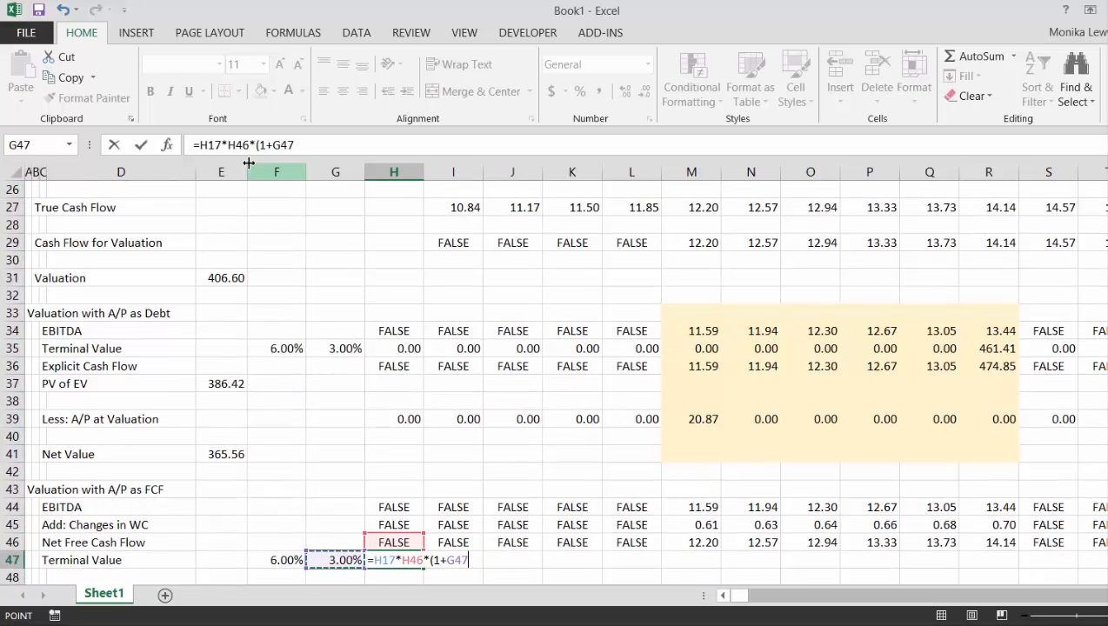
key(F4)
text()/)
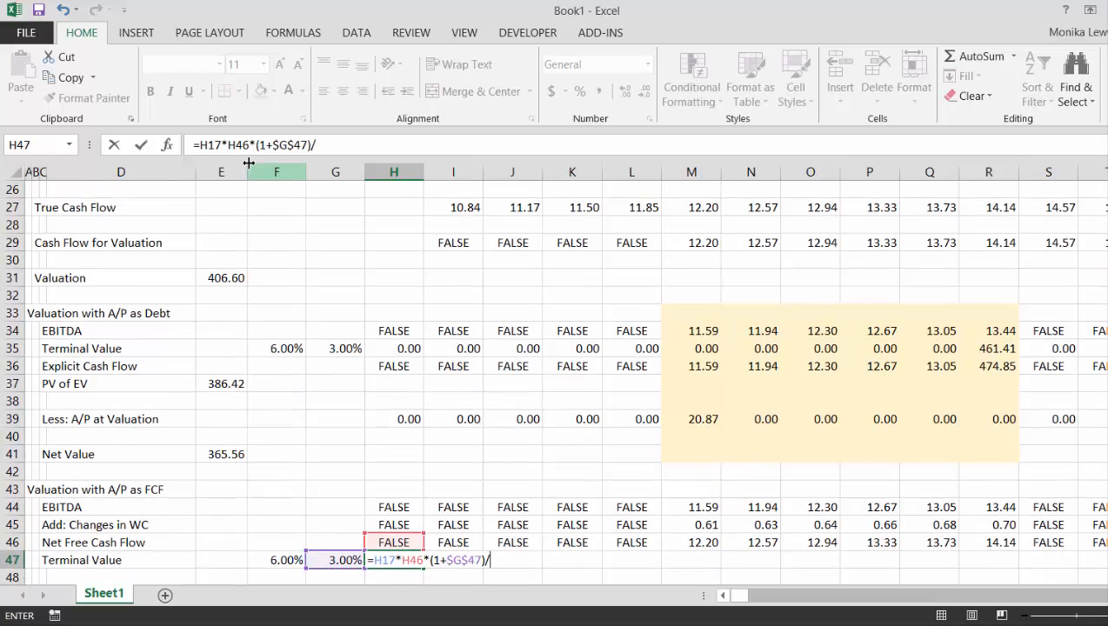
text(()
key(Left)
key(Left)
key(F4)
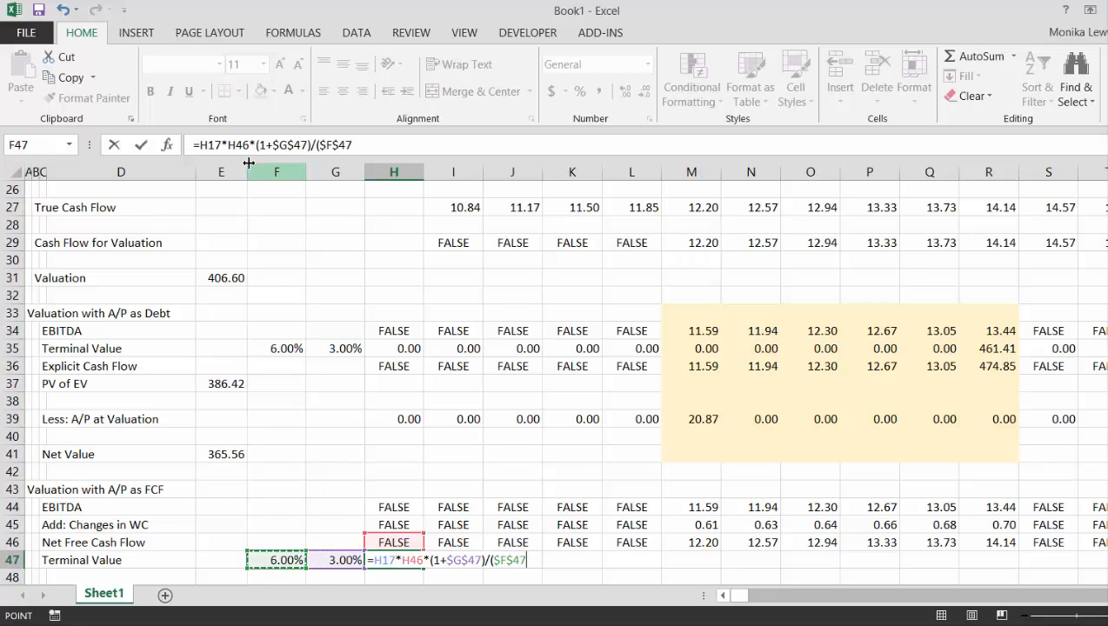
text(-)
key(Left)
key(F4)
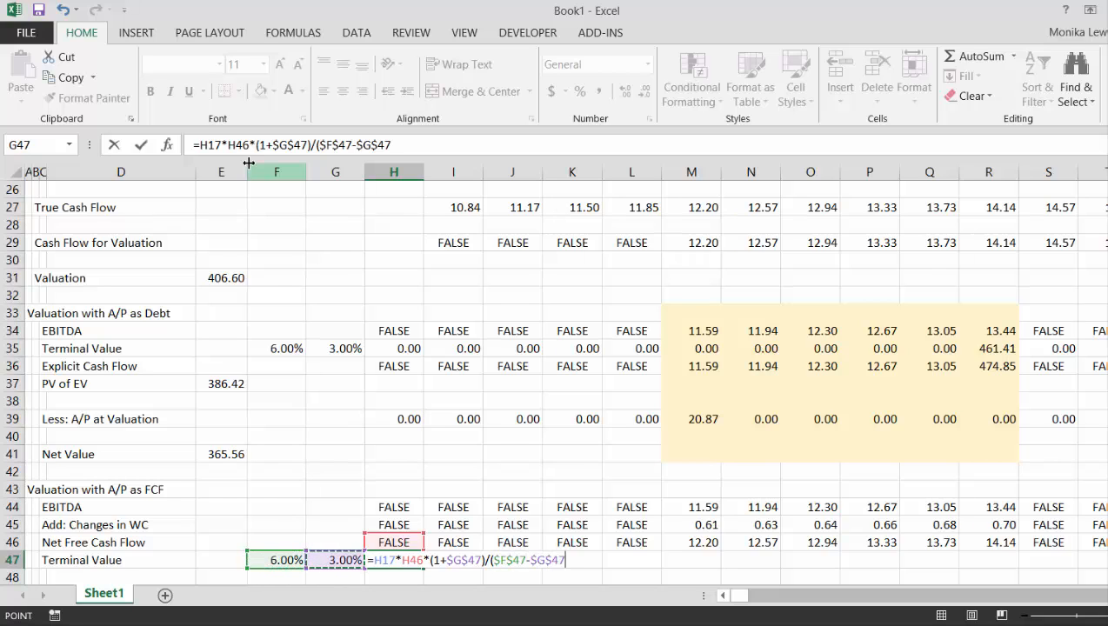
text())
key(Return)
Step: Format H47 as a number with two decimals and fill its Terminal Value formula across the timeline columns of row 47
key(Up)
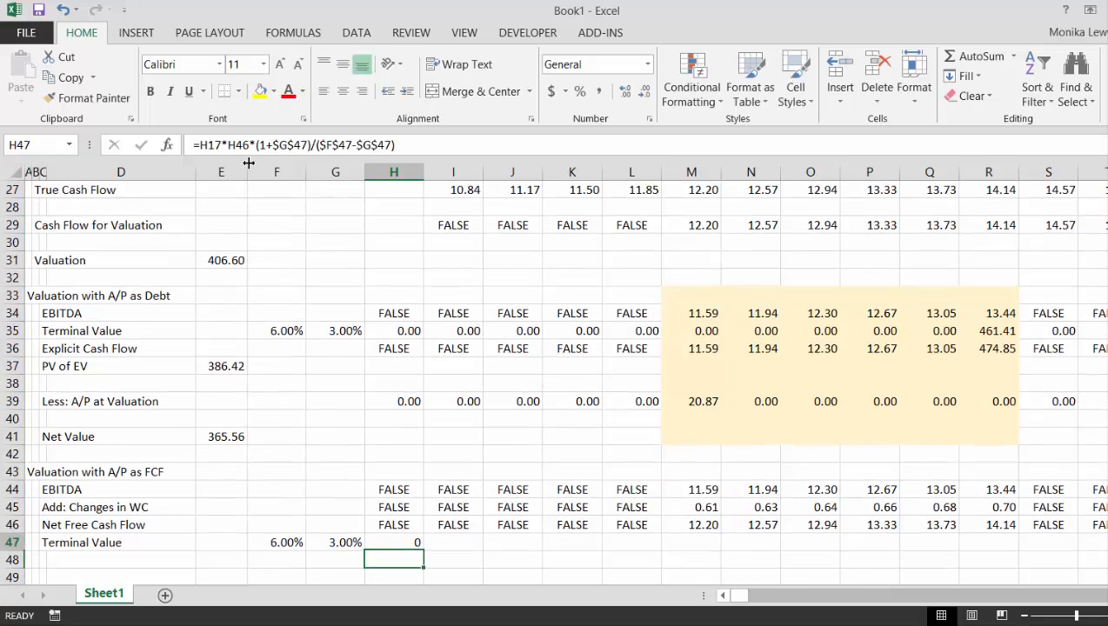
key(ctrl+shift+1)
key(ctrl+shift+Right)
key(ctrl+r)
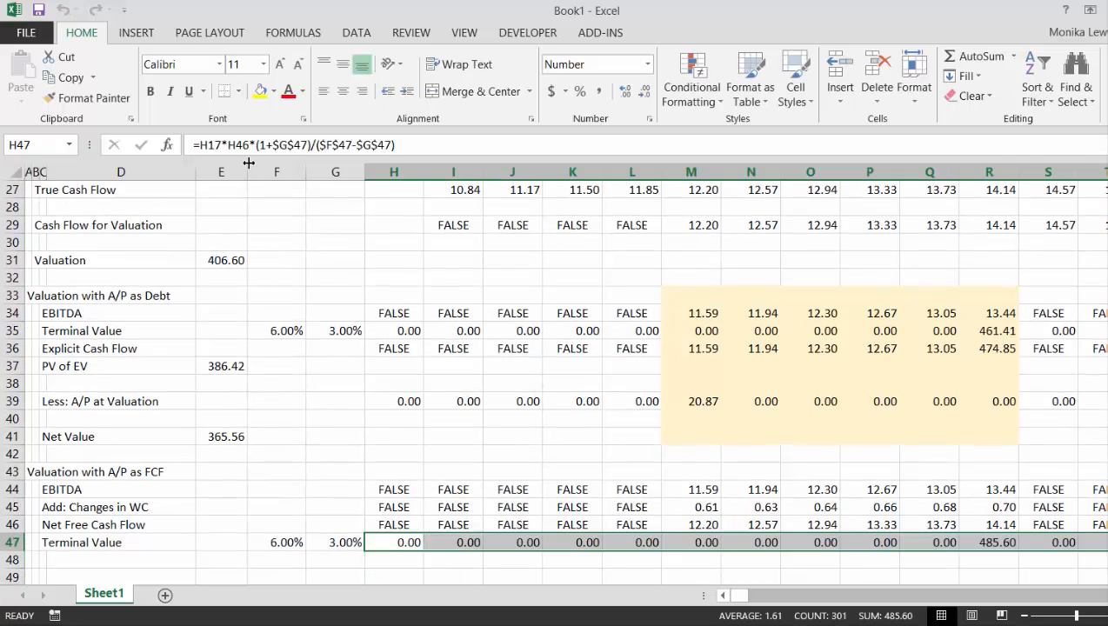
Step: Enter the label "Total Cash Flow" in C48 below Terminal Value
key(Down)
key(Left)
key(Left)
key(Left)
key(Left)
key(Left)
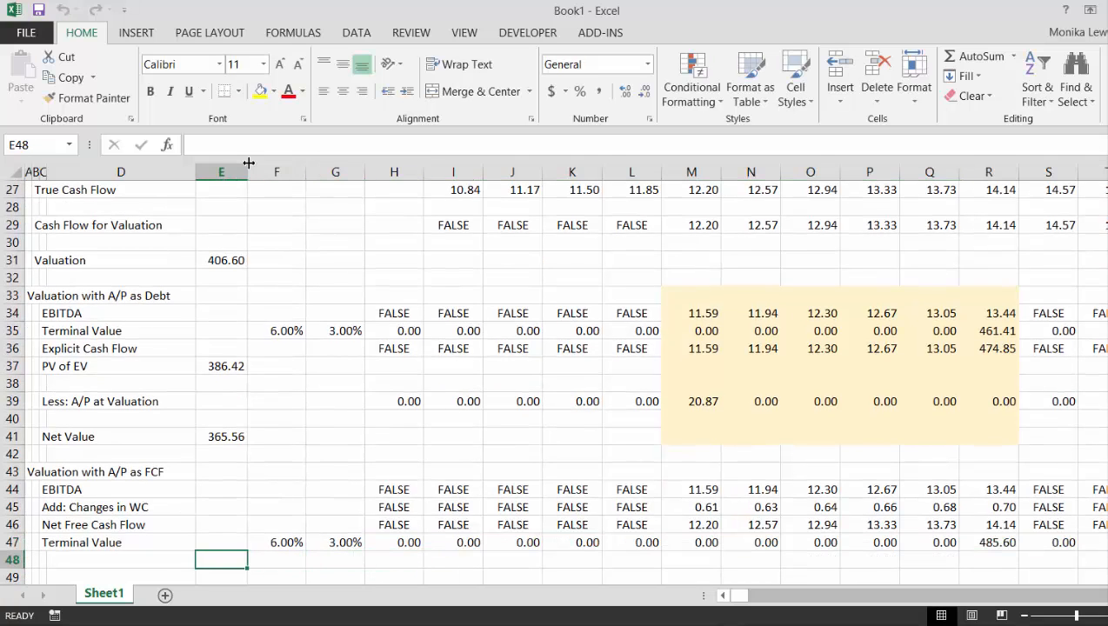
text(Total)
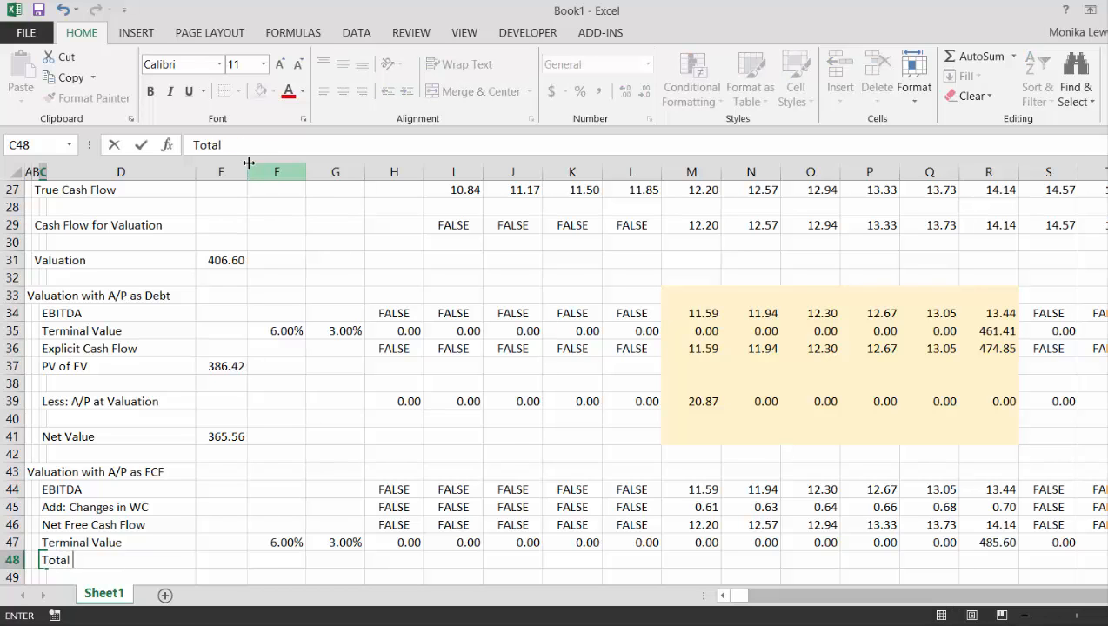
text( Cash)
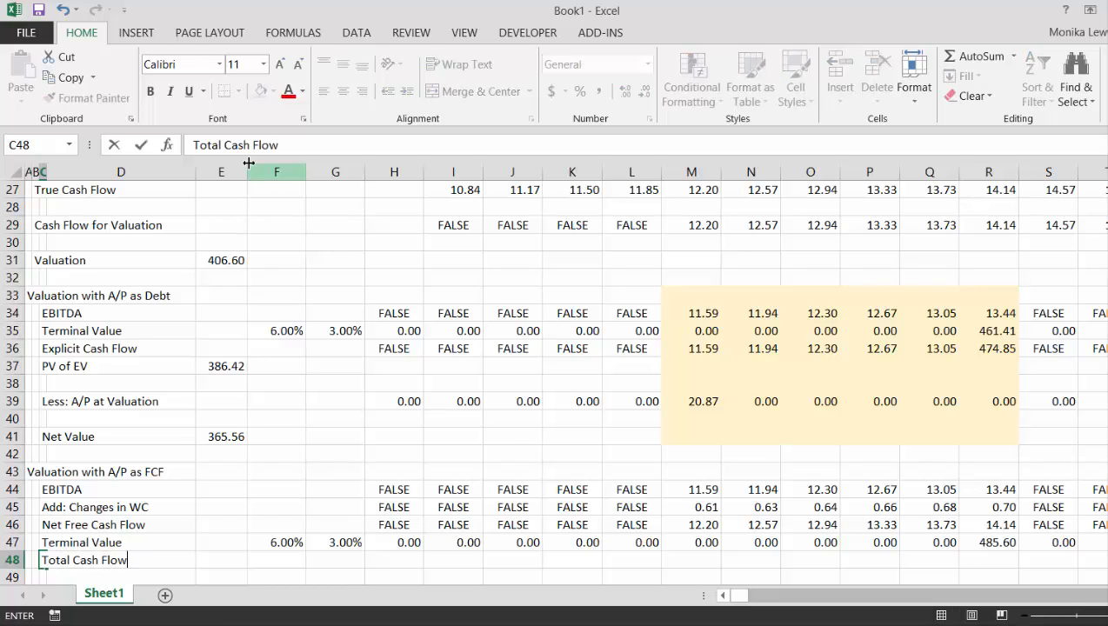
text( Flow)
key(Return)
Step: Enter the Total Cash Flow formula =IF(H15,H47) in H48, testing the Model Period flag
key(Up)
key(Right)
key(Right)
key(Right)
key(Right)
key(Right)
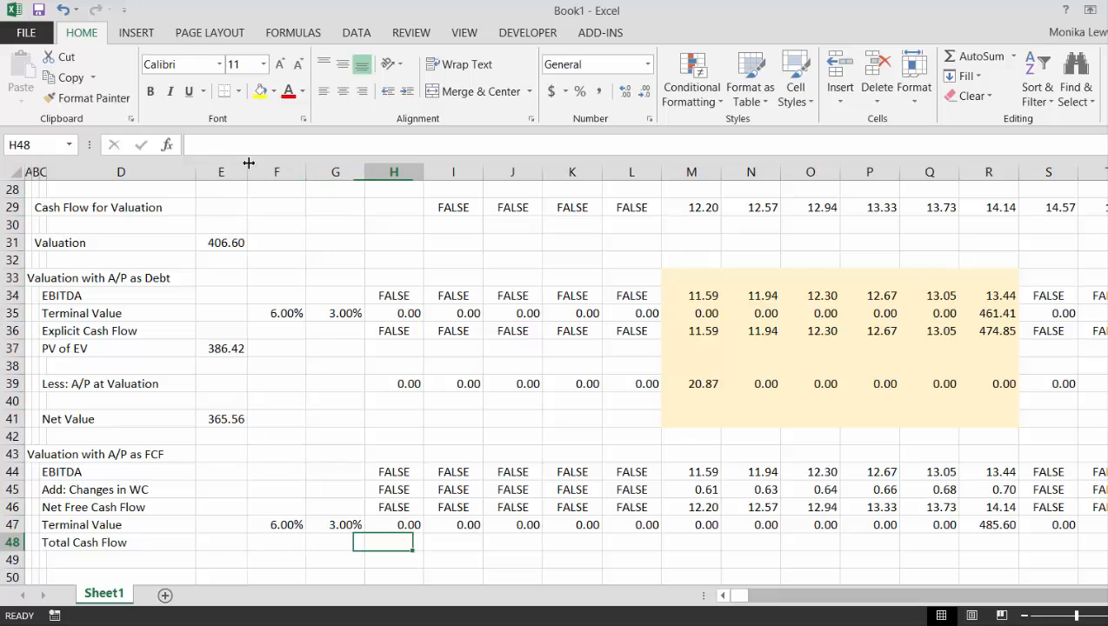
text(=if()
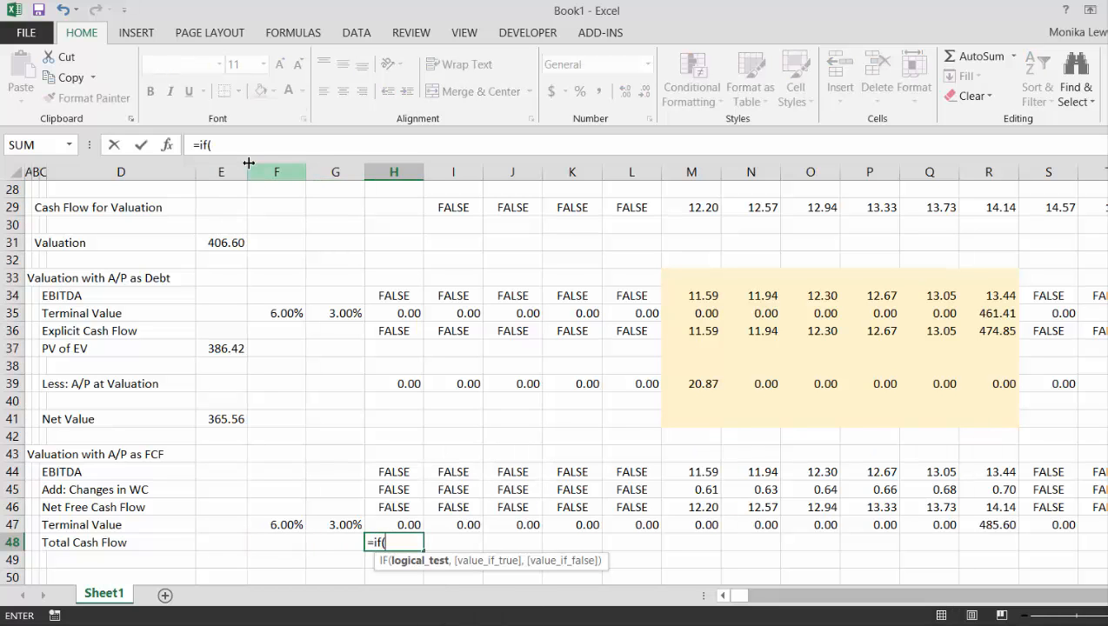
key(Up)
key(Up)
key(Up)
key(Up)
key(Up)
key(Up)
key(Up)
key(Up)
key(Up)
key(Up)
key(Up)
key(Up)
key(Up)
key(Up)
key(Up)
key(Up)
key(Up)
key(Up)
key(Up)
key(Up)
key(Up)
key(Up)
key(Up)
key(Up)
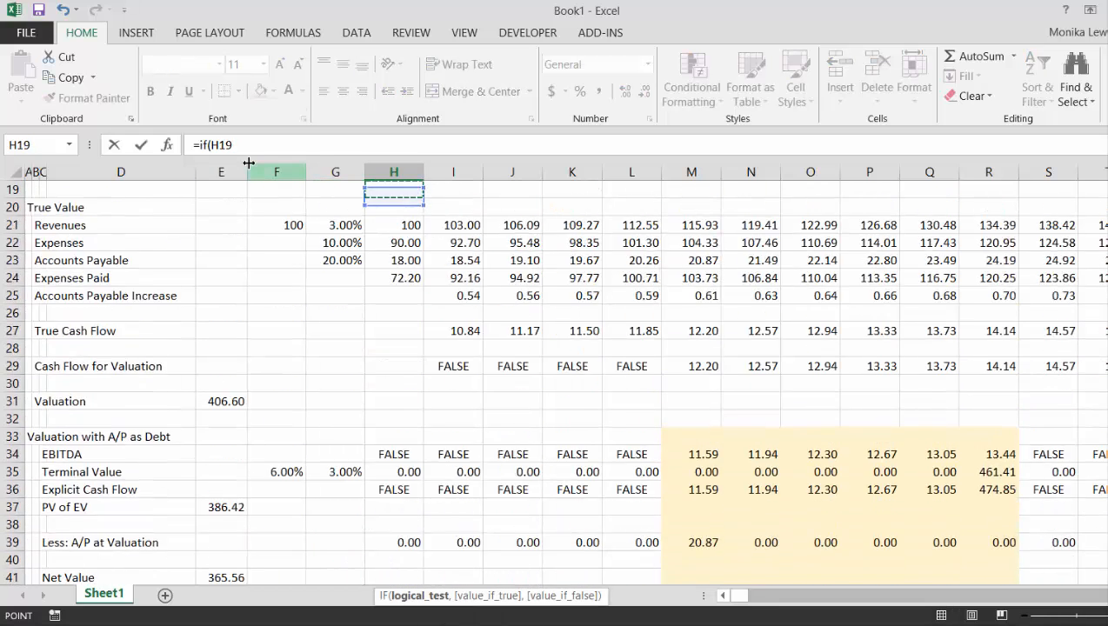
key(Down)
key(Down)
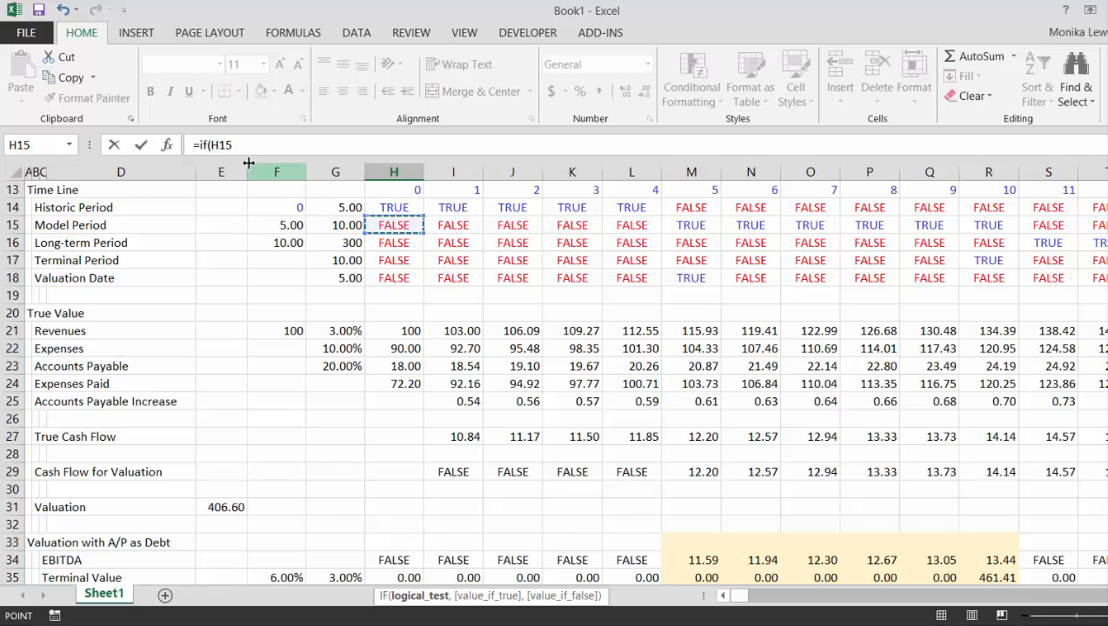
text(,)
key(Up)
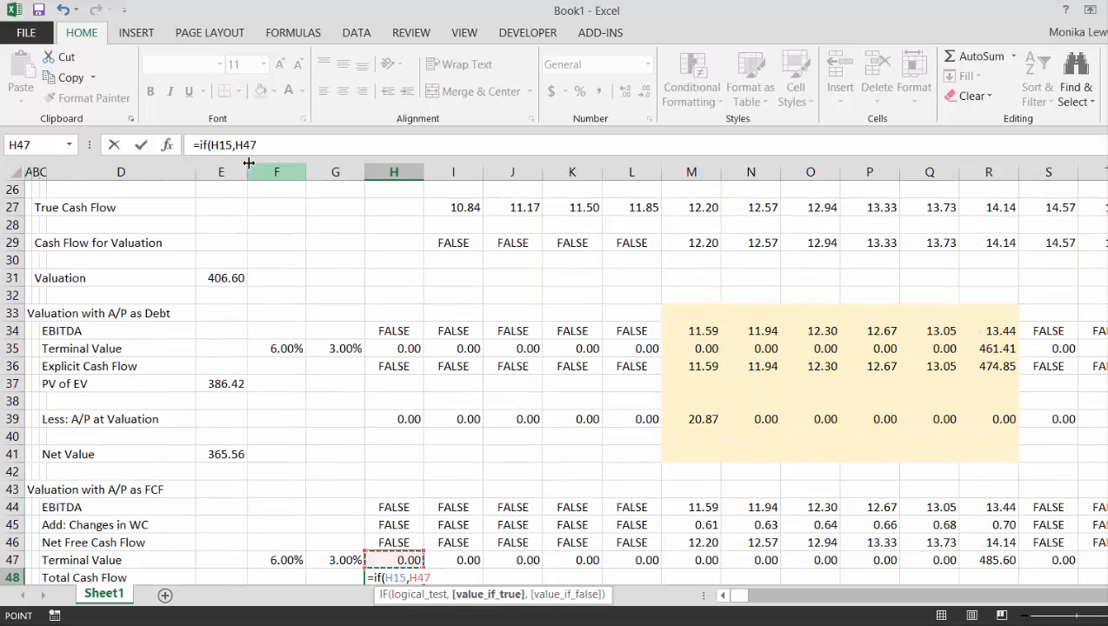
key(Return)
Step: Fill the =IF(H15,H47) formula from H48 across the timeline columns of row 48
key(Up)
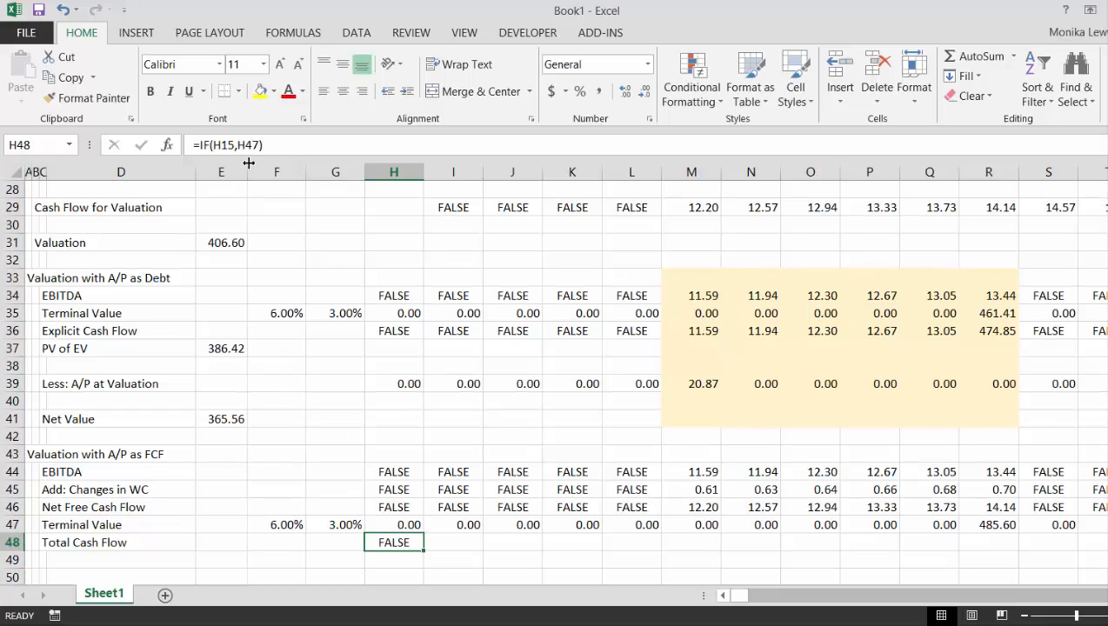
key(ctrl+shift+Right)
key(ctrl+r)
key(Right)
key(Right)
key(Right)
key(Right)
key(Right)
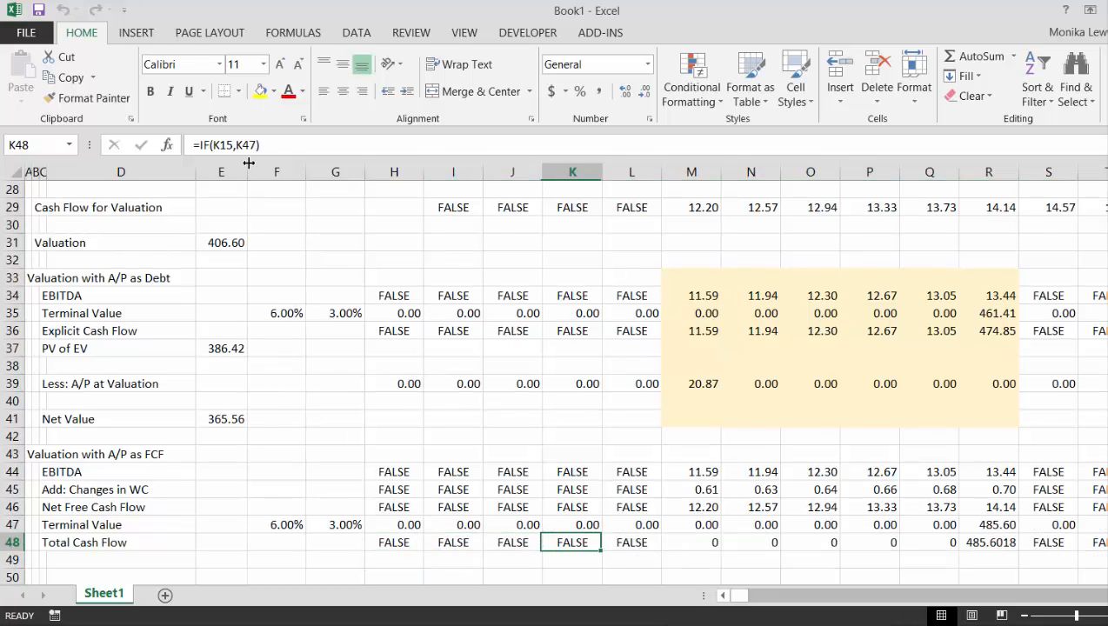
Step: Format the Total Cash Flow cells from H48 across row 48 as numbers with two decimals
key(Left)
key(Left)
key(Left)
key(Left)
key(Left)
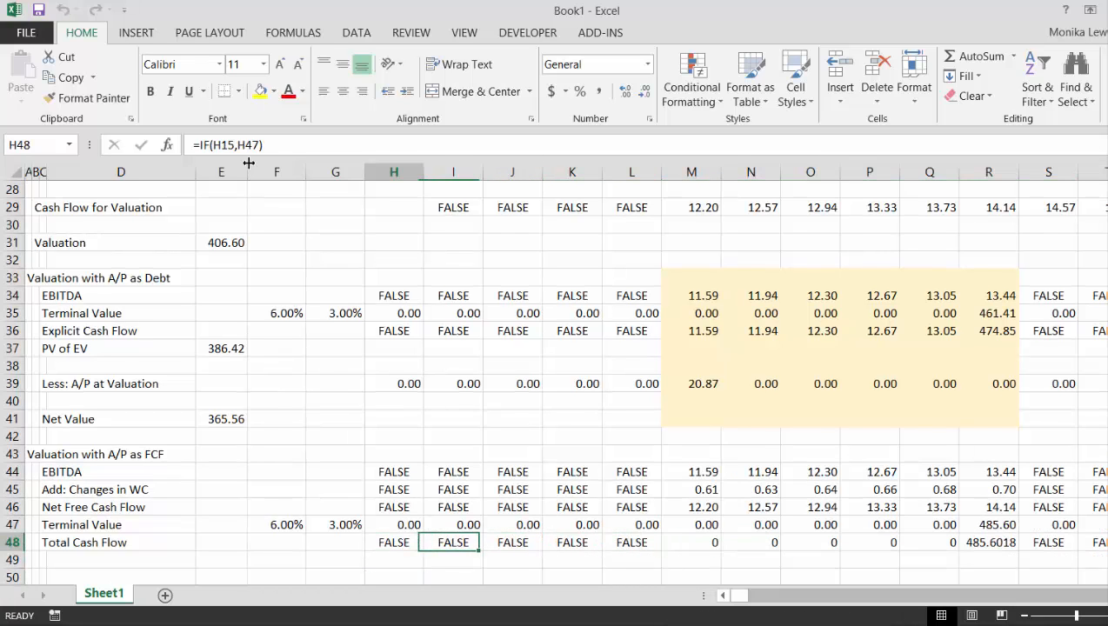
key(ctrl+shift+Right)
key(Left)
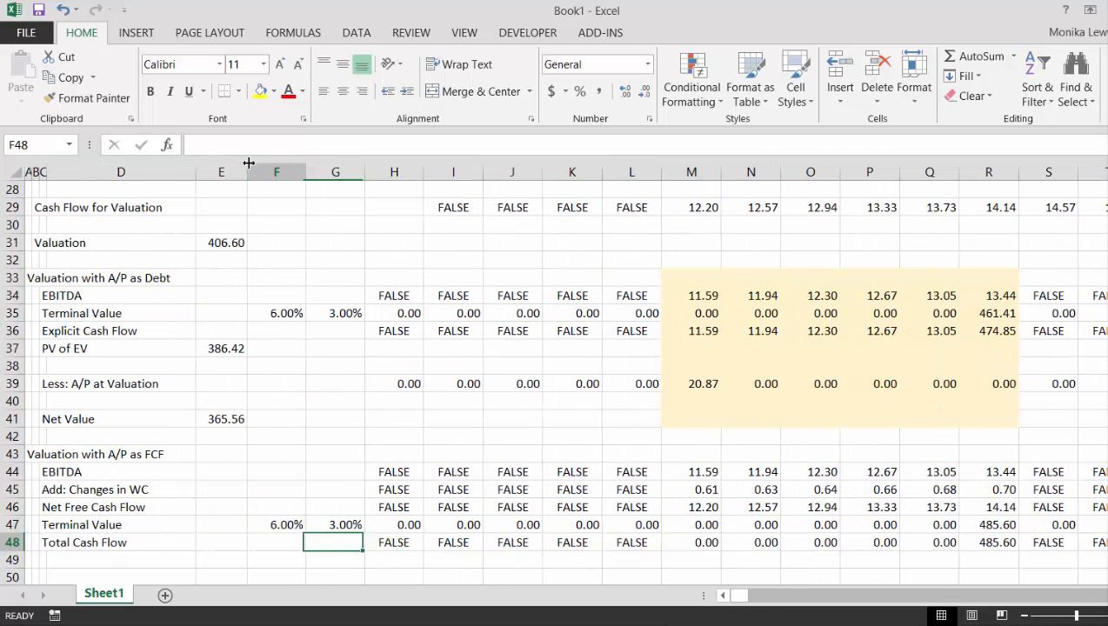
Step: Examine the Total Cash Flow formulas and values across the model period columns of row 48
key(Right)
key(Right)
key(Right)
key(Right)
key(Right)
key(Right)
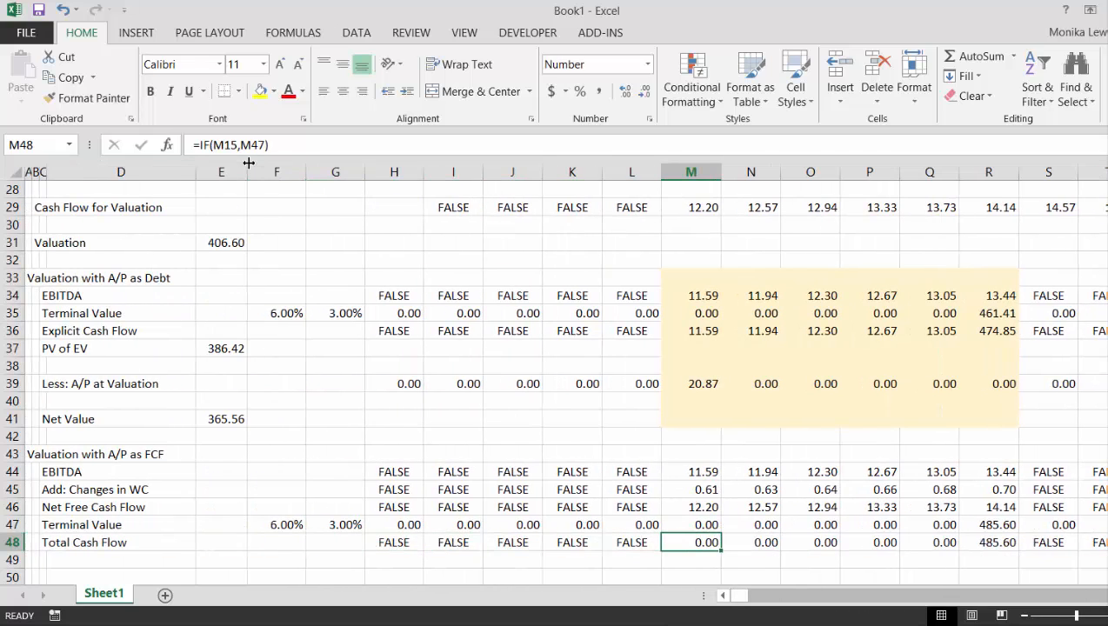
key(Right)
key(Right)
key(Right)
key(Right)
key(Right)
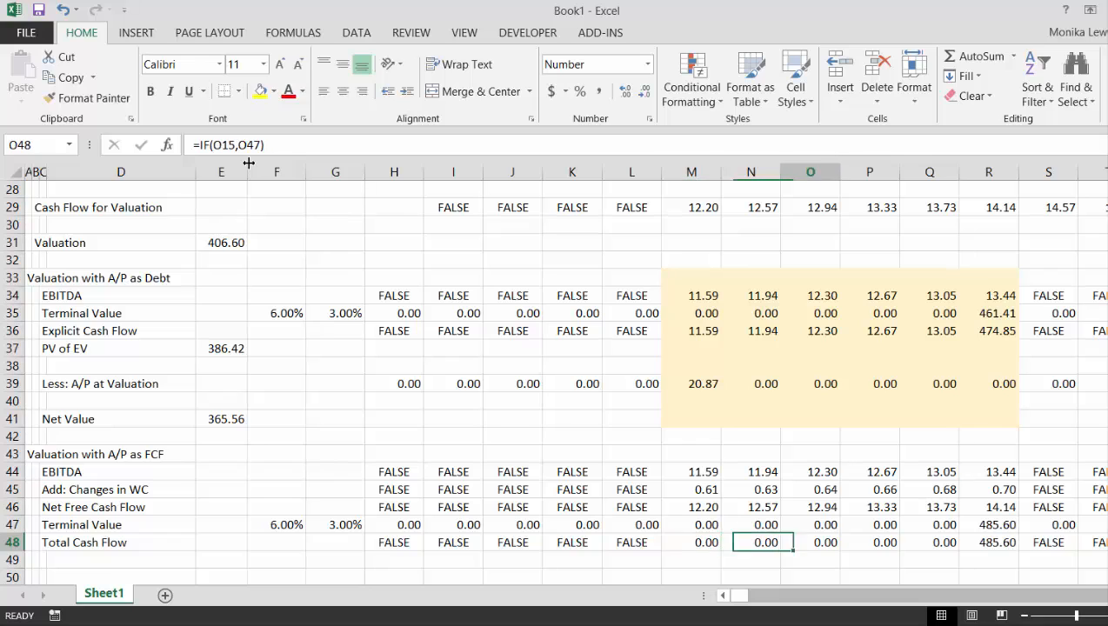
key(Left)
key(Left)
key(Left)
key(Left)
key(Left)
key(Left)
key(Left)
key(Left)
key(Left)
key(Left)
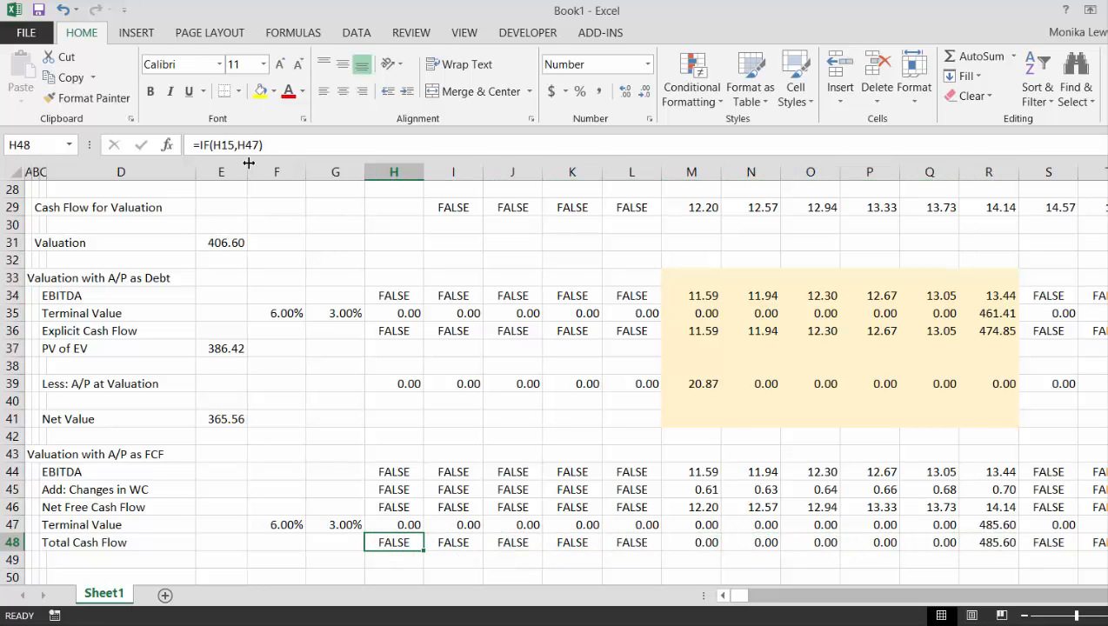
Step: Add Net Free Cash Flow to the Total Cash Flow formula in H48, making it =IF(H15,H47+H46)
key(F2)
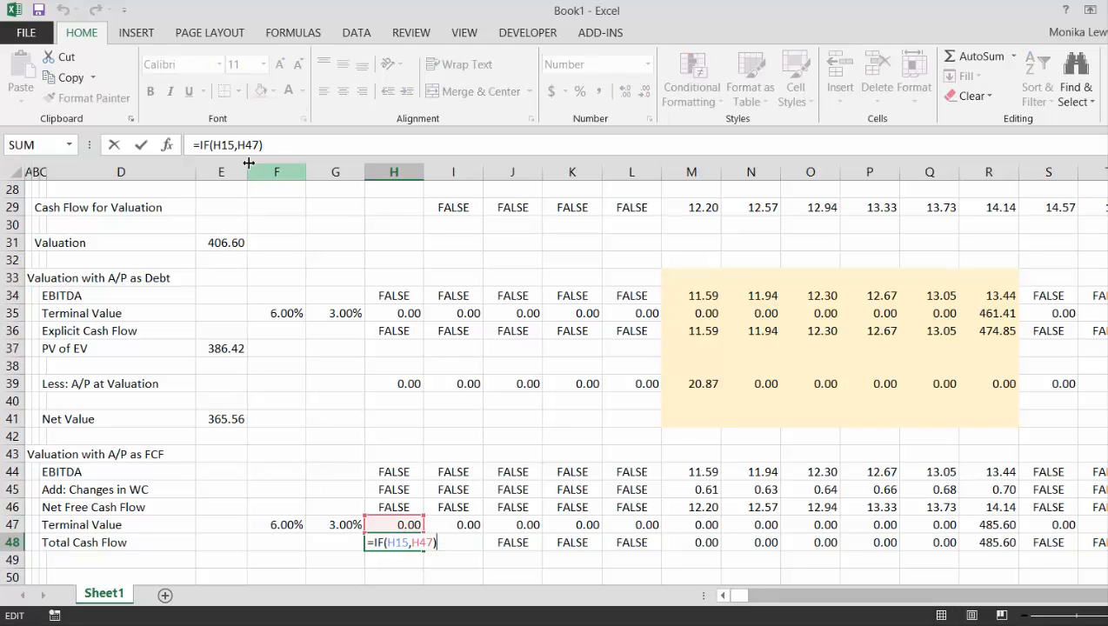
key(Left)
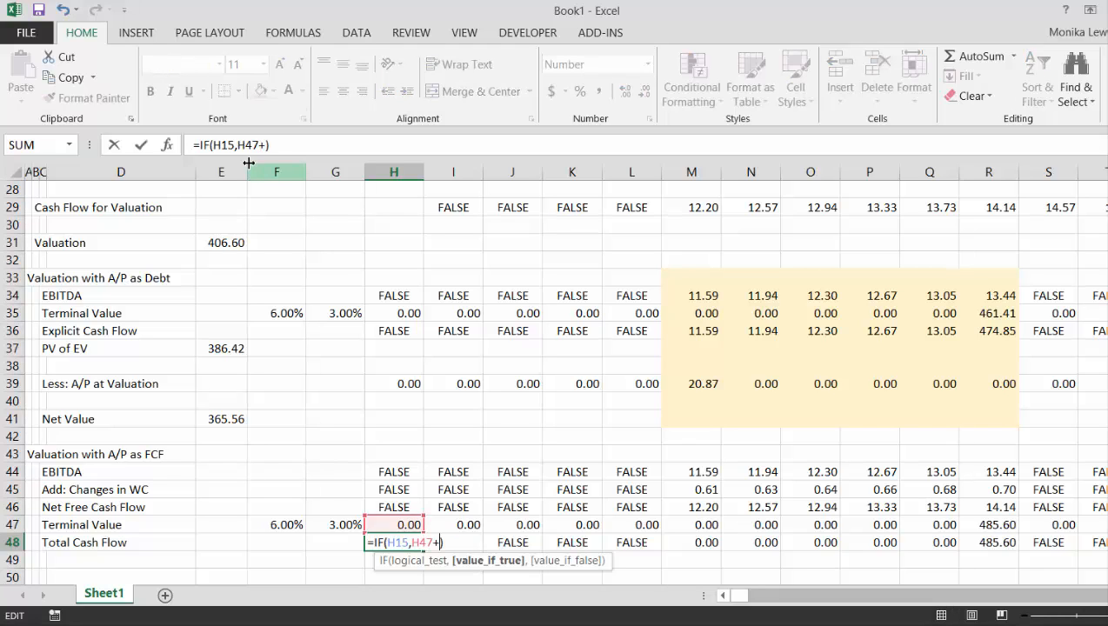
text(+)
click(393, 505)
key(Return)
Step: Fill the revised Total Cash Flow formula from H48 across the timeline columns of row 48
key(Up)
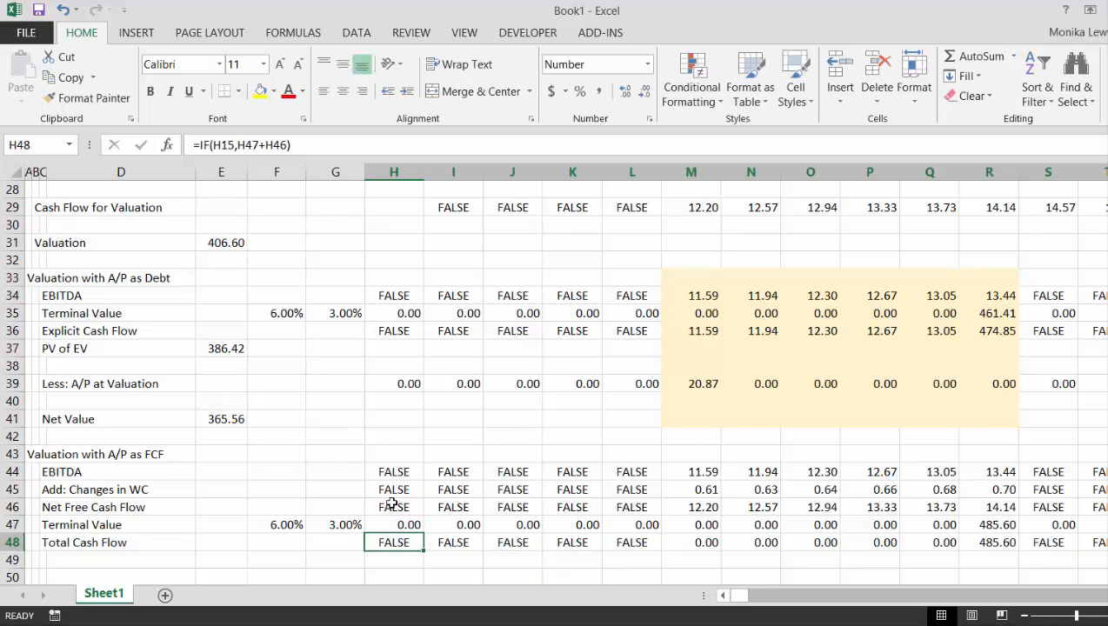
key(ctrl+shift+Right)
key(ctrl+r)
key(Right)
key(Right)
key(Right)
key(Right)
key(Right)
key(Left)
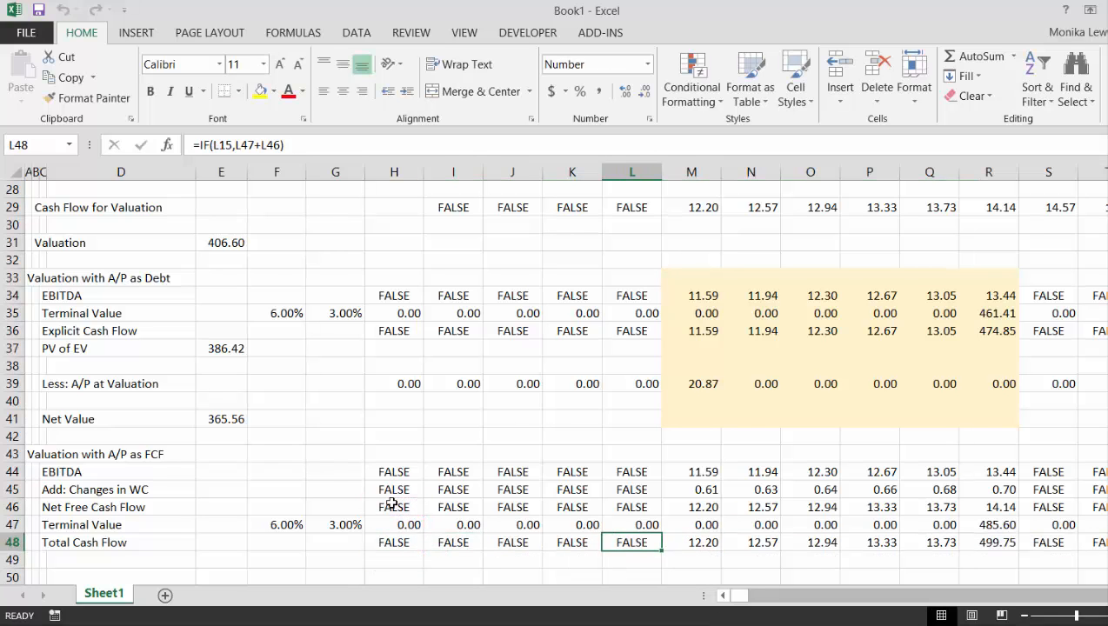
key(Right)
key(Left)
Step: Add the row label "Net Value" in C50, below the Total Cash Flow row of the A/P as FCF valuation
key(Down)
key(Left)
key(Left)
key(Left)
key(Left)
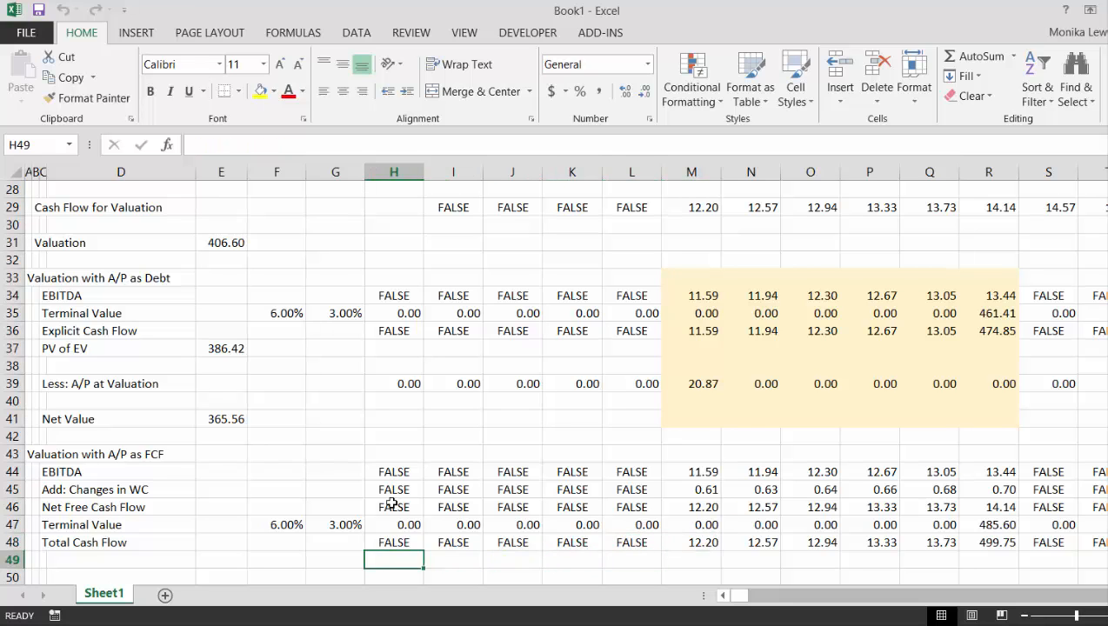
key(Left)
key(Left)
key(Left)
key(Down)
key(Left)
key(Left)
key(Right)
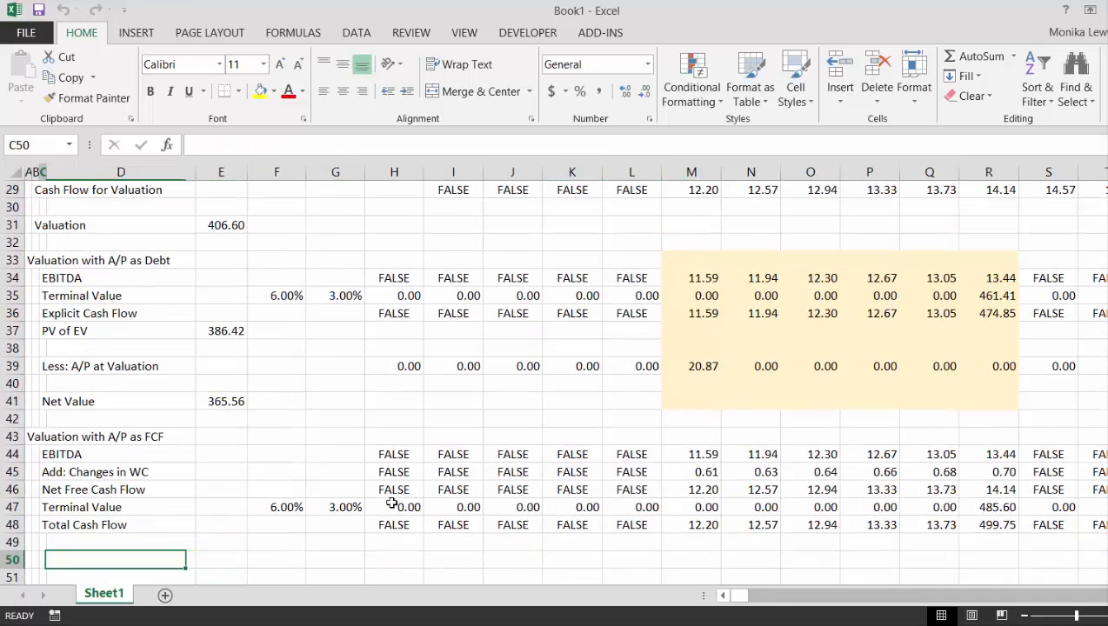
text(Net Valu)
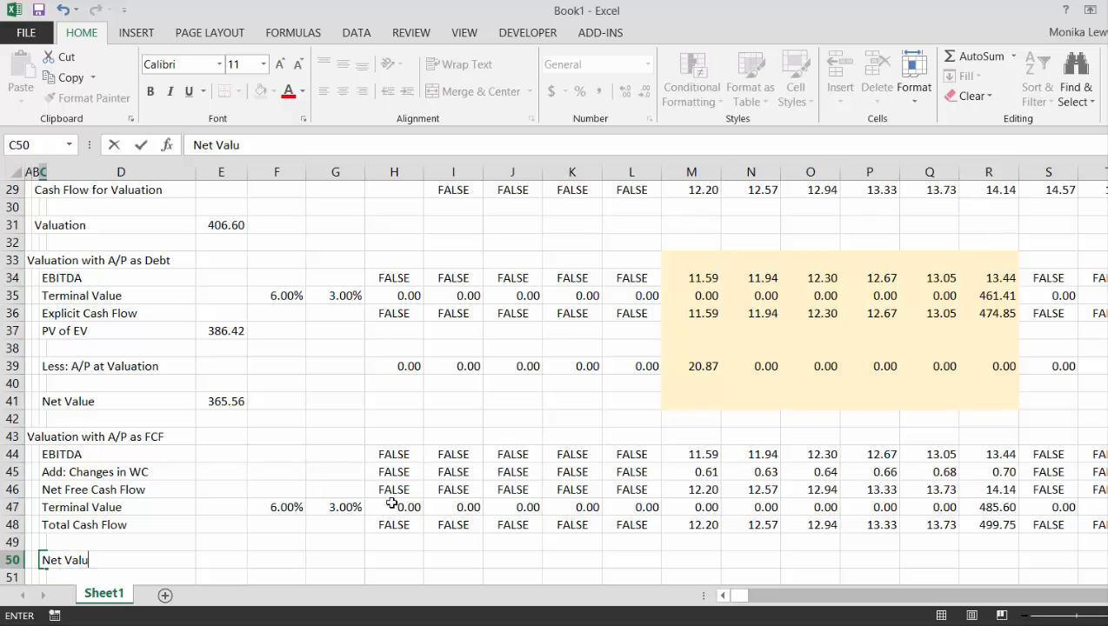
text(e)
key(Return)
Step: Link F50 in the new Net Value row to the 6.00% discount rate in F47
key(Up)
key(Right)
key(Right)
key(Right)
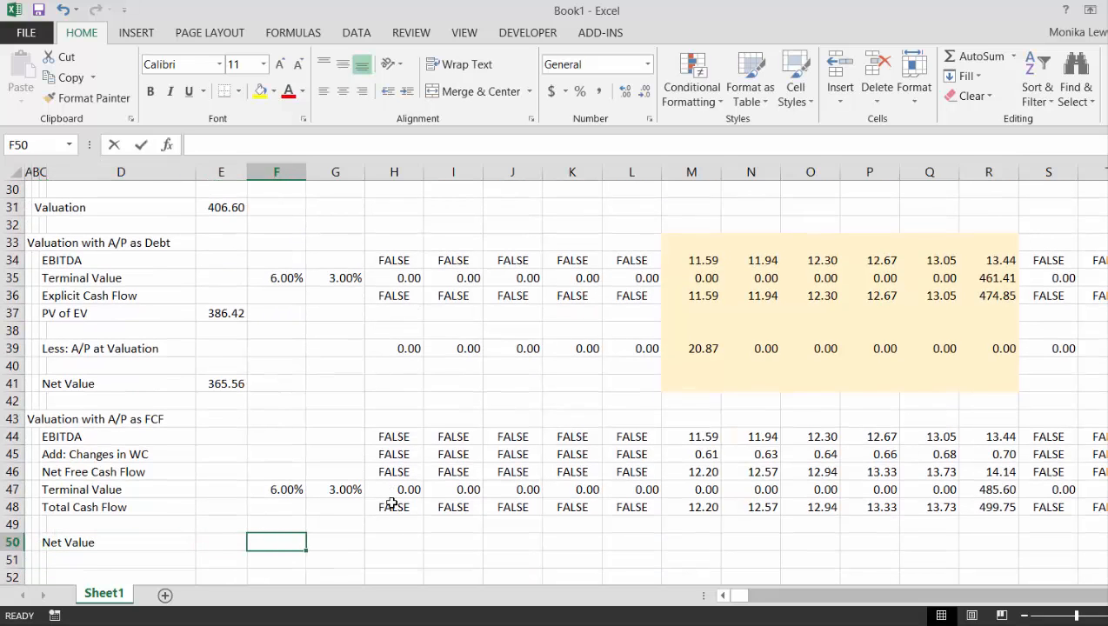
text(=)
key(Up)
key(Up)
key(Up)
key(Return)
key(Left)
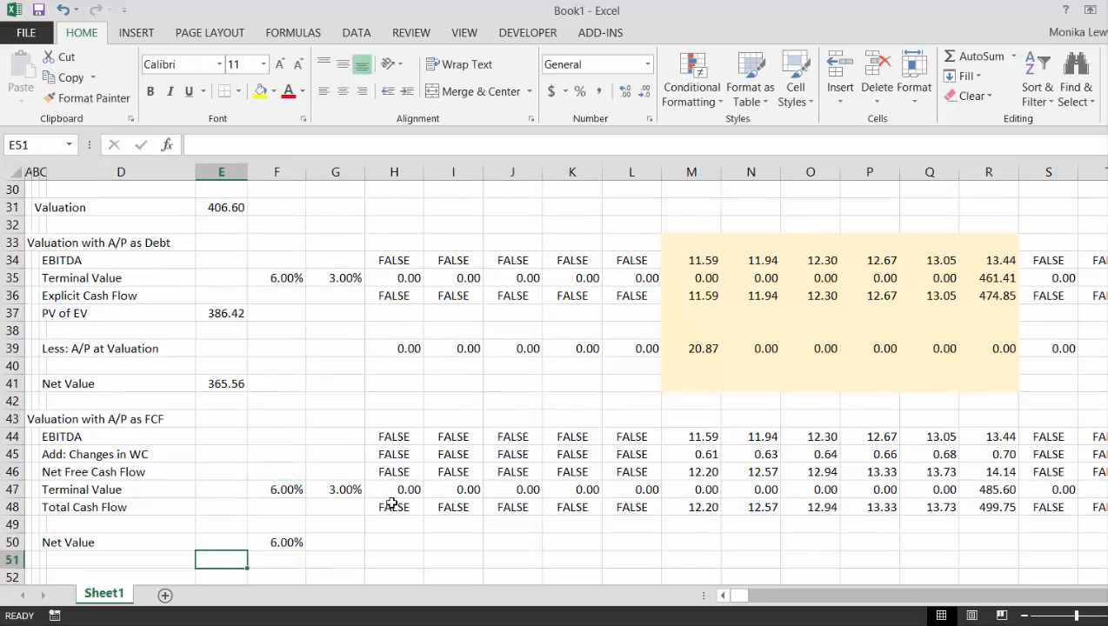
Step: Calculate the Net Value in E50 with =NPV(F50,48:48) and format it as a number with two decimals
key(Up)
text(=npv)
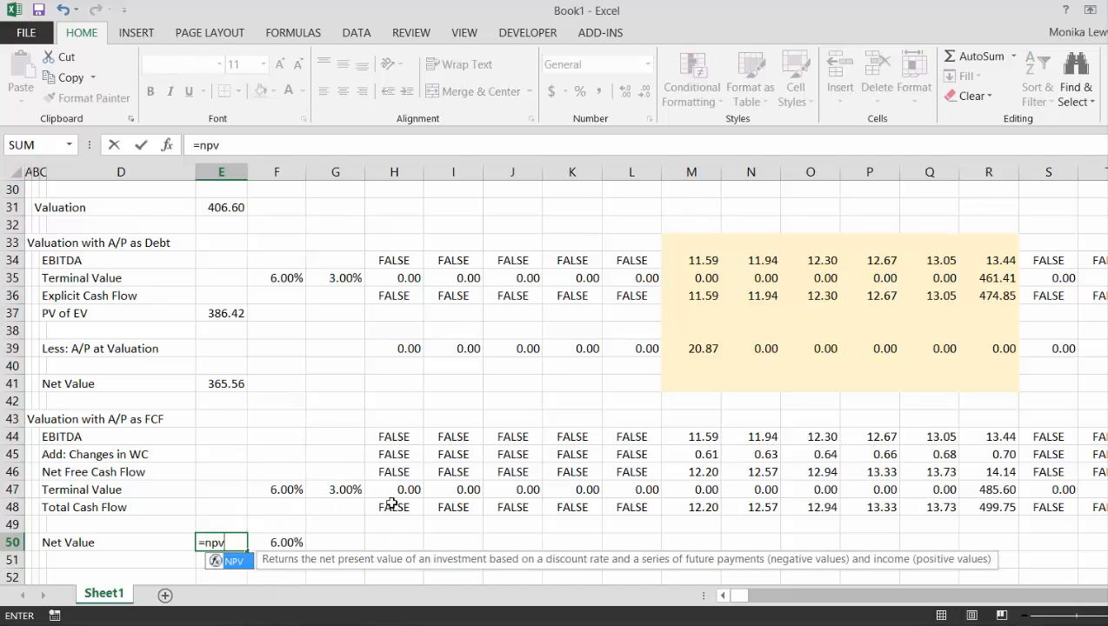
key(Tab)
key(Right)
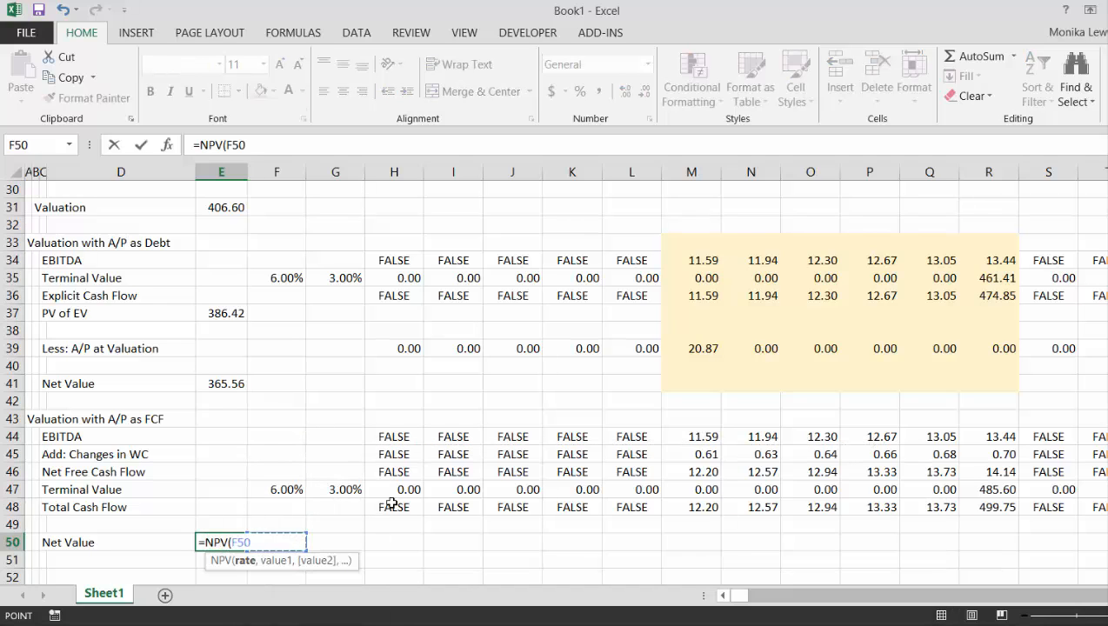
text(,)
key(Up)
key(Up)
key(shift+space)
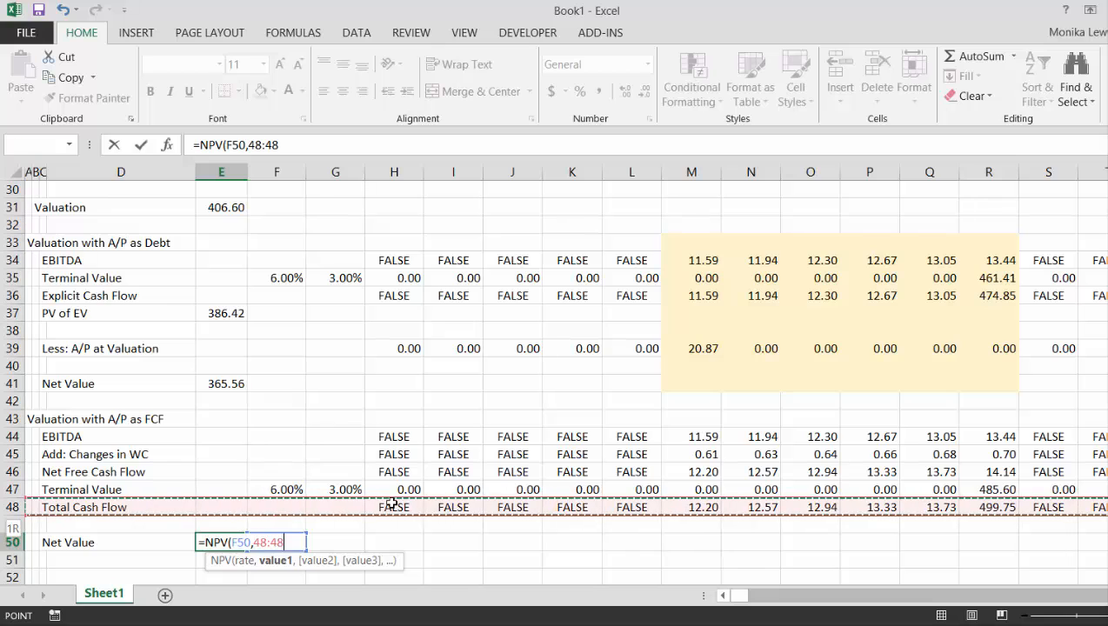
key(Return)
key(Up)
key(ctrl+shift+1)
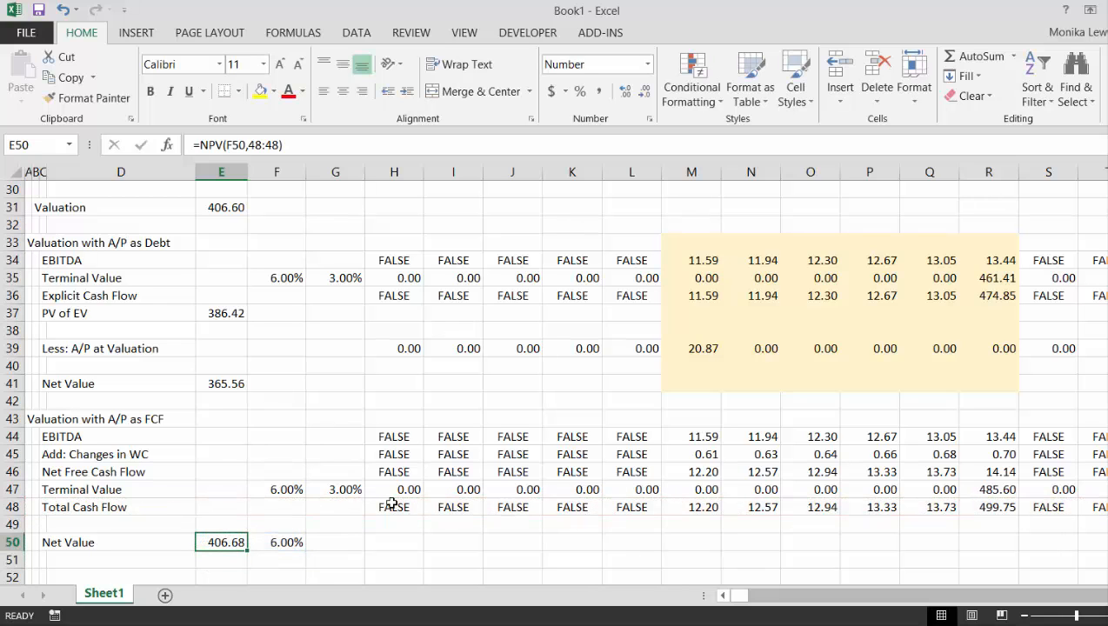
Step: Compare the A/P as FCF Net Value in E50 with the true Valuation and its formula in E31
key(Up)
key(Up)
key(Up)
key(Up)
key(Up)
key(Up)
key(Up)
key(Up)
key(Up)
key(Up)
key(Up)
key(Up)
key(Up)
key(Up)
key(Up)
key(Up)
key(Up)
key(Up)
key(Up)
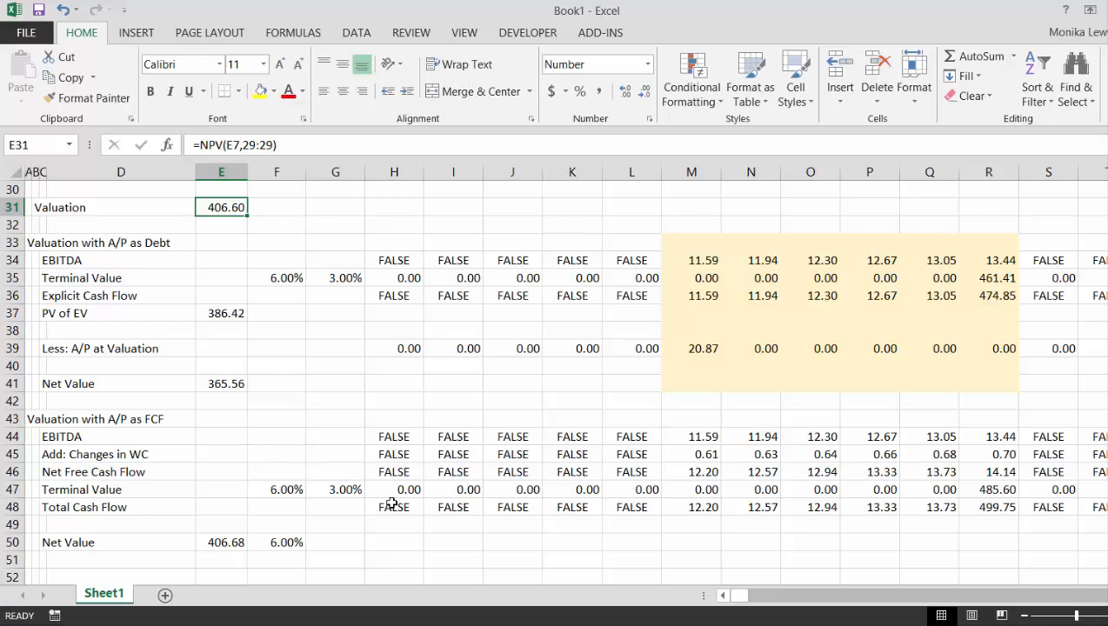
key(Down)
key(Down)
key(Down)
key(Down)
key(Down)
key(Down)
key(Down)
key(Down)
key(Down)
key(Down)
key(Down)
key(Down)
key(Down)
key(Down)
key(Down)
key(Down)
key(Down)
key(Down)
key(Down)
key(Down)
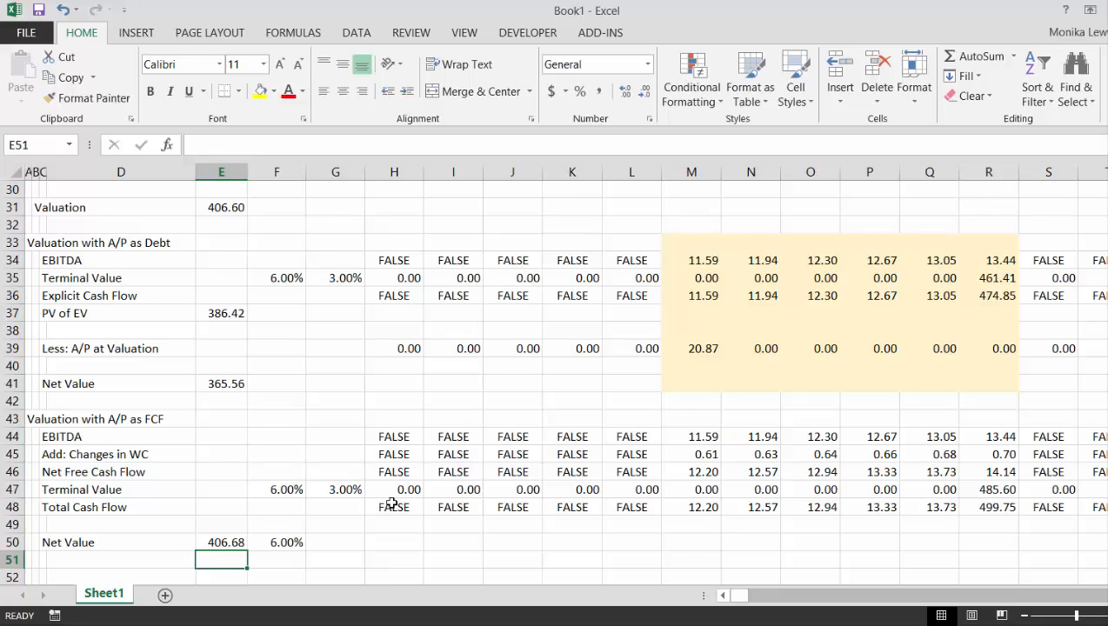
Step: Go back to the beginning of the sheet and review the Assumptions and Time Line sections
key(Left)
key(Left)
key(Left)
key(Left)
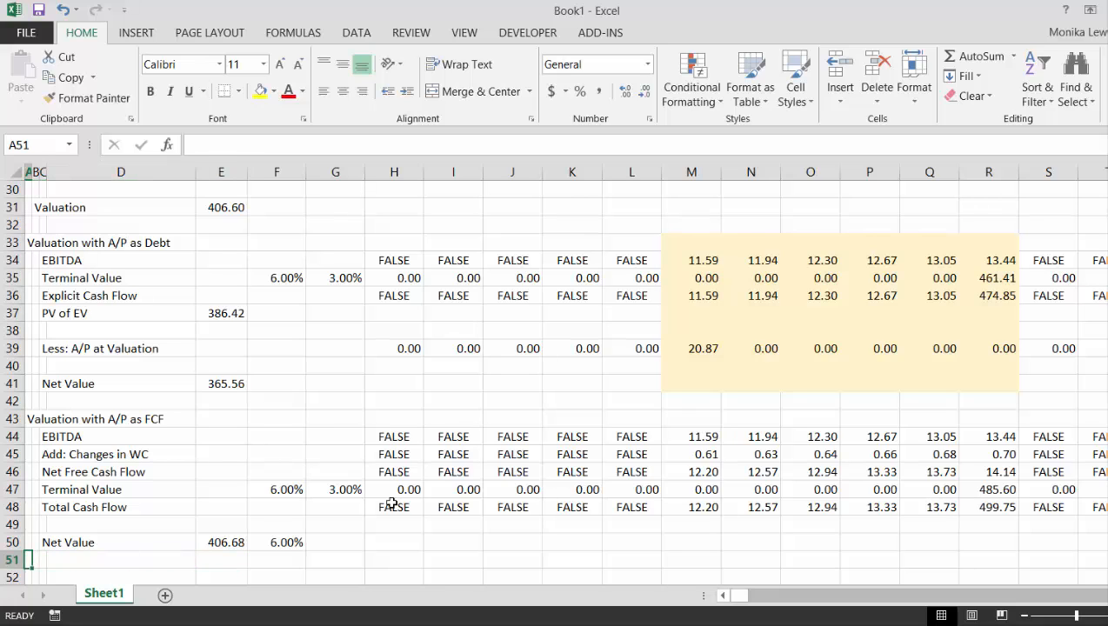
key(Up)
key(Up)
key(Up)
key(Up)
key(Up)
key(Up)
key(Up)
key(Up)
key(Up)
key(Up)
key(Up)
key(Up)
key(Up)
key(Up)
key(Up)
key(Up)
key(Up)
key(Up)
key(Up)
key(Up)
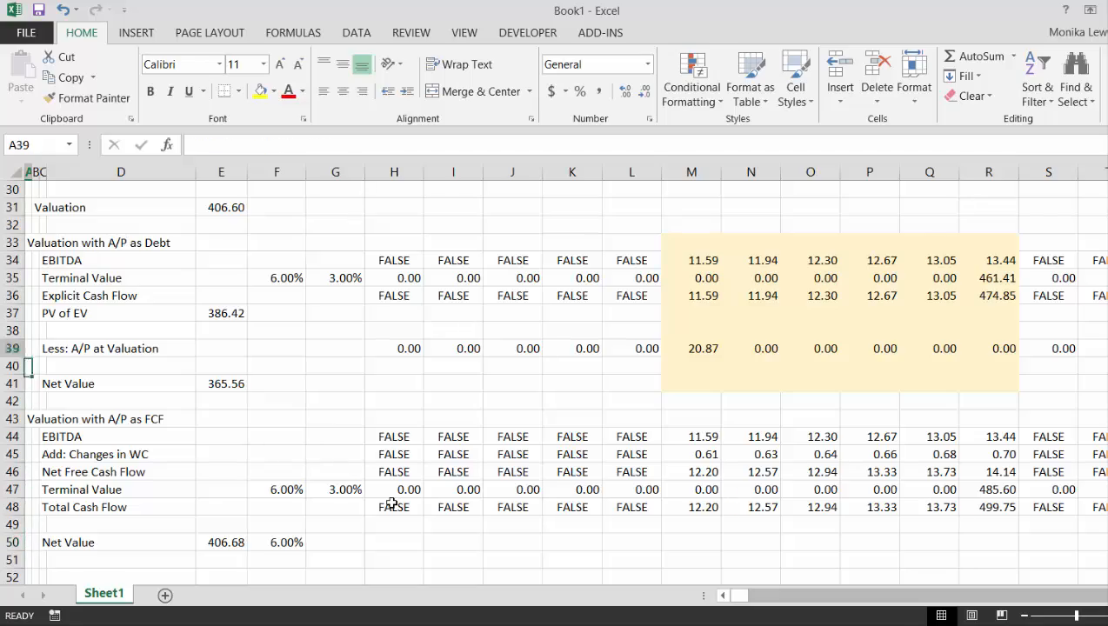
key(Up)
key(Up)
key(Up)
key(Up)
key(Up)
key(Up)
key(Up)
key(Up)
key(Up)
key(Up)
key(Up)
key(Up)
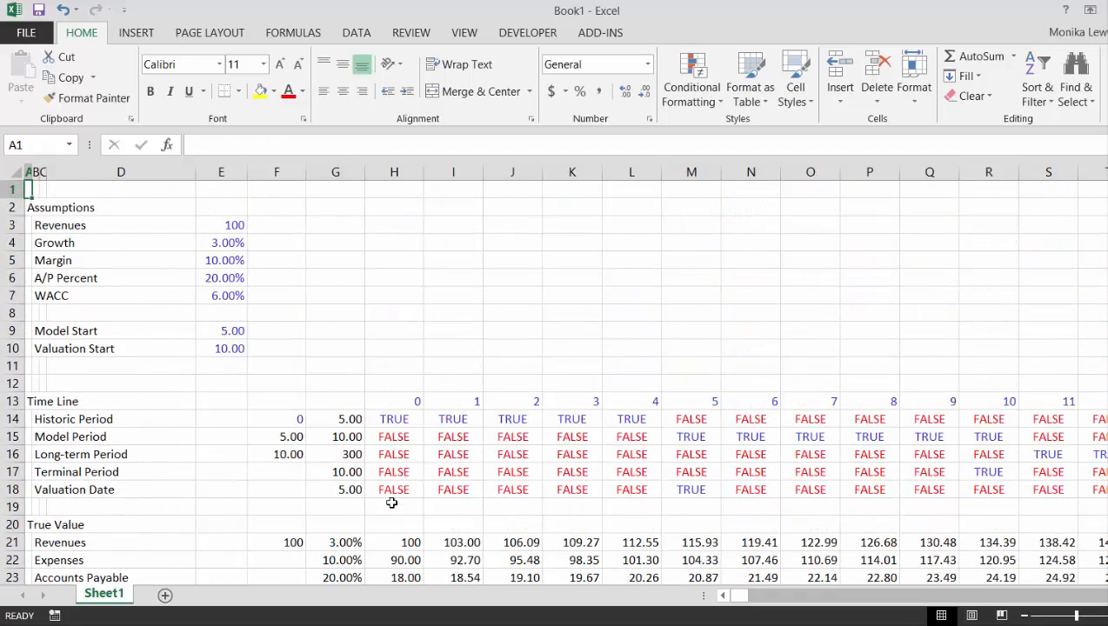
Step: Examine the True Value section and the start of the Valuation with A/P as Debt section down to row 37
key(Down)
key(Down)
key(Down)
key(Down)
key(Down)
key(Down)
key(Down)
key(Down)
key(Down)
key(Down)
key(Down)
key(Down)
key(Down)
key(Down)
key(Down)
key(Down)
key(Down)
key(Down)
key(Down)
key(Down)
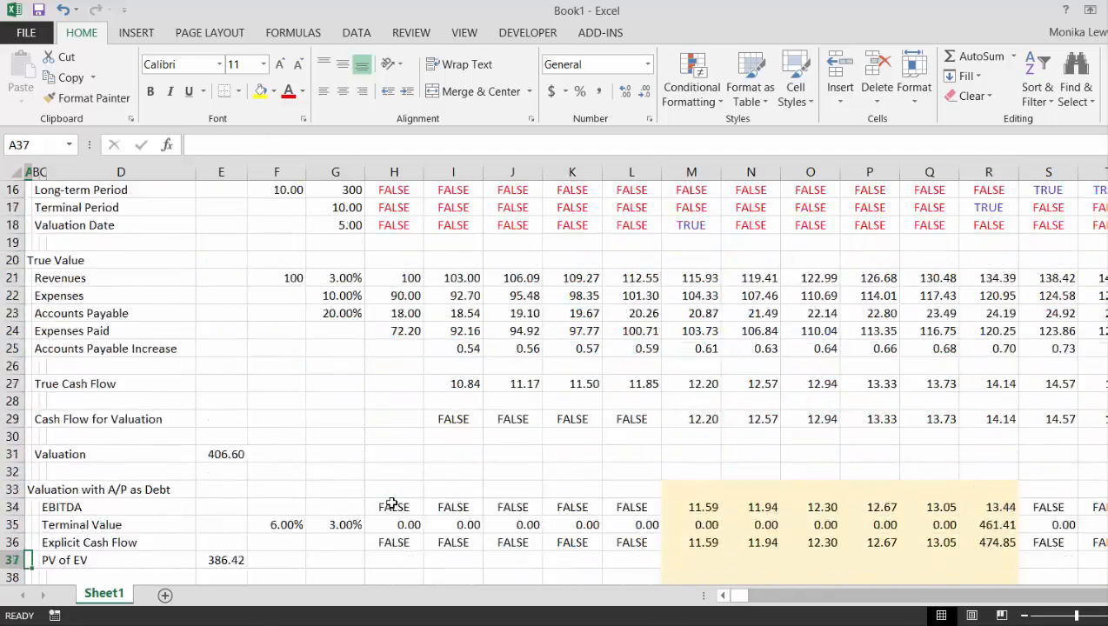
Step: Examine the rest of the A/P as Debt section and the A/P as FCF section down to its Net Value in row 50
key(Down)
key(Down)
key(Down)
key(Down)
key(Down)
key(Down)
key(Down)
key(Down)
key(Down)
key(Down)
key(Down)
key(Down)
key(Down)
key(Down)
key(Down)
key(Down)
key(Down)
key(Down)
key(Down)
key(Up)
key(Up)
key(Up)
key(Up)
key(Up)
key(Up)
key(Up)
key(Up)
key(Up)
key(Up)
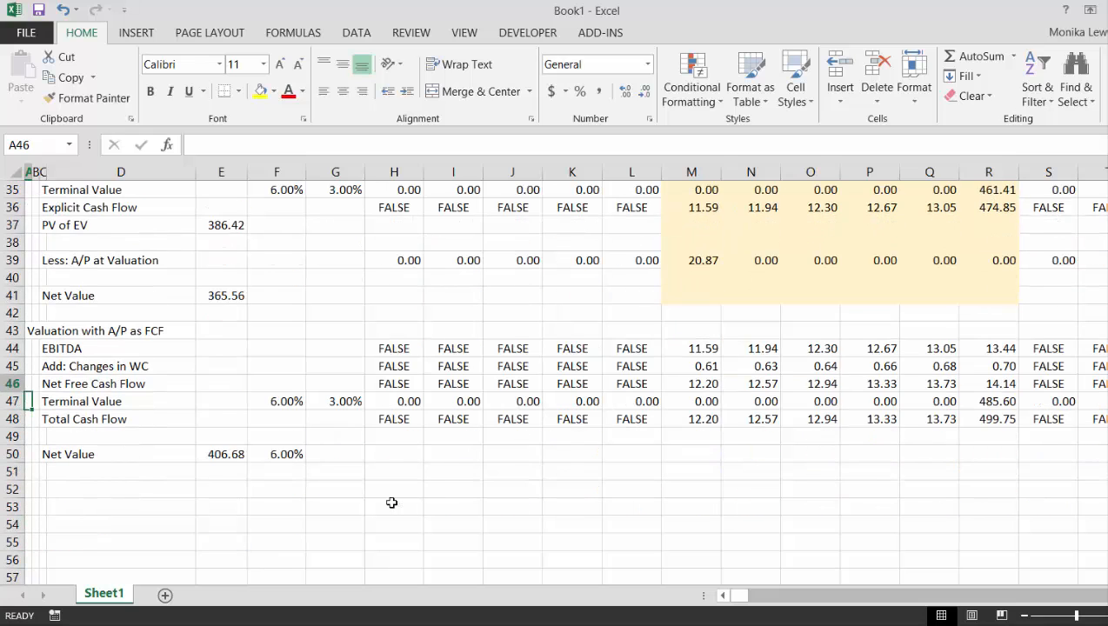
key(Up)
key(Up)
key(Up)
key(Up)
key(Up)
Step: Review the A/P as Debt section across the explicit forecast columns to column R along the Net Value row
key(Right)
key(Right)
key(Right)
key(Right)
key(Right)
key(Right)
key(Right)
key(Right)
key(Right)
key(Right)
key(Right)
key(Right)
key(Right)
key(Right)
key(Right)
key(Right)
key(Right)
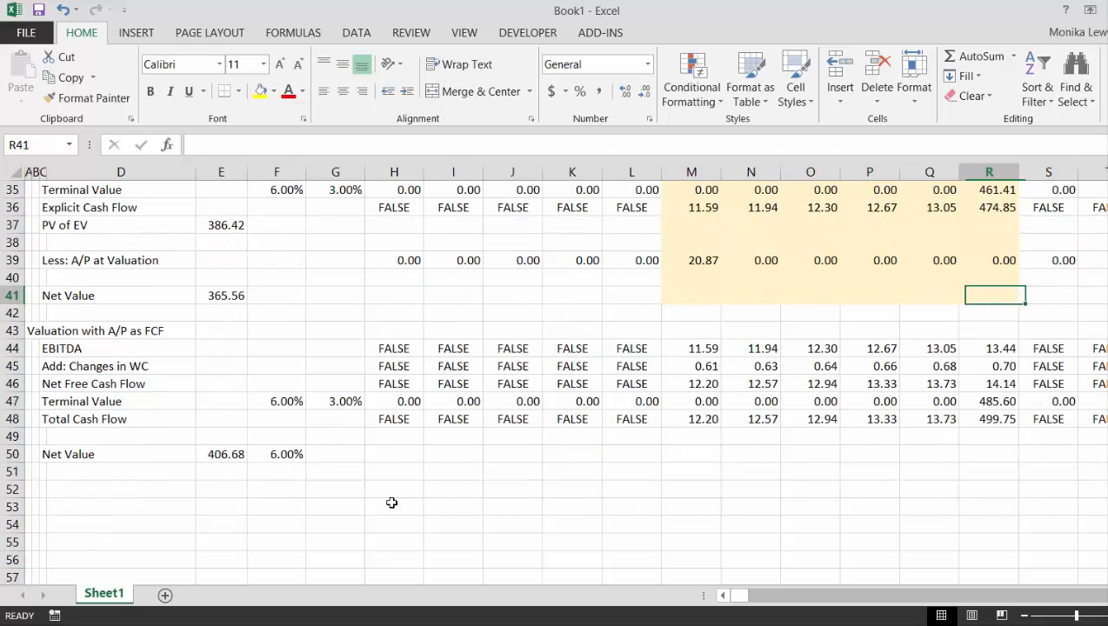
key(Left)
key(Left)
key(Left)
key(Left)
key(Left)
key(Left)
key(Left)
key(Left)
key(Left)
key(Left)
key(Left)
key(Left)
key(Left)
key(Left)
key(Left)
key(Left)
key(Left)
Step: Go back up to the Model Start row and review the Time Line and True Value sections
key(Up)
key(Up)
key(Up)
key(Up)
key(Up)
key(Up)
key(Up)
key(Up)
key(Up)
key(Up)
key(Up)
key(Up)
key(Up)
key(Up)
key(Up)
key(Up)
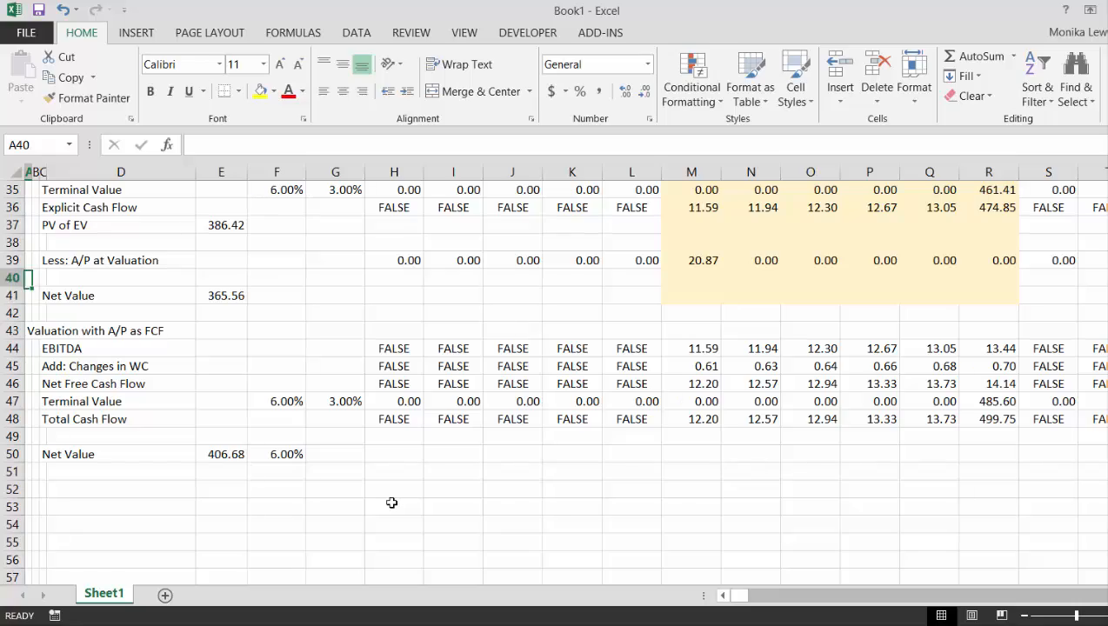
key(Up)
key(Up)
key(Up)
key(Up)
key(Up)
key(Up)
key(Up)
key(Up)
key(Up)
key(Up)
key(Up)
key(Up)
key(Up)
key(Up)
key(Up)
key(Up)
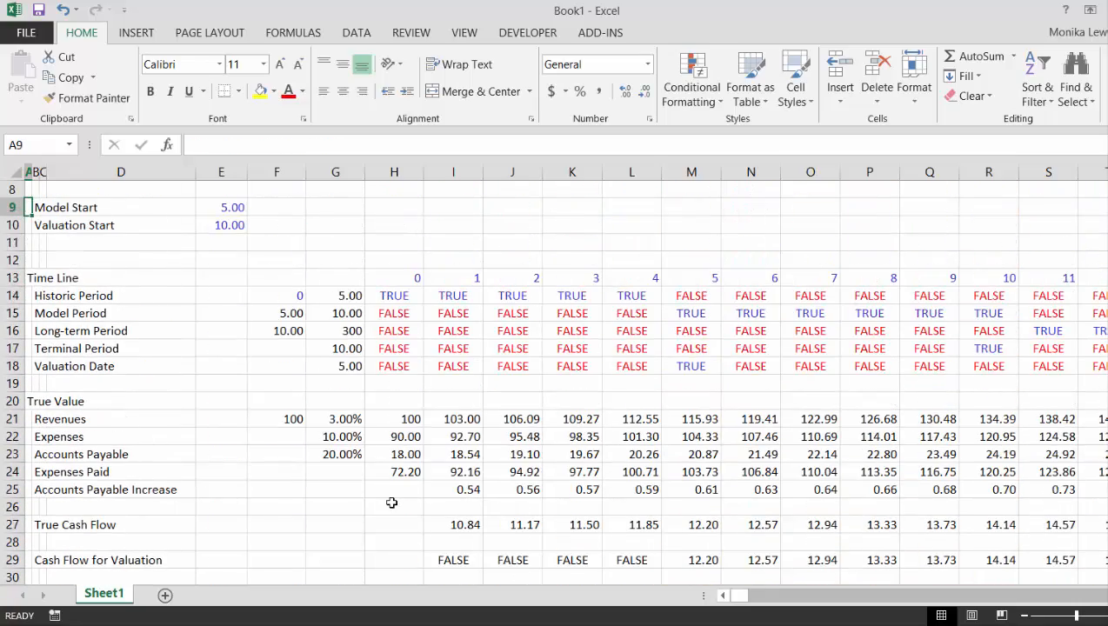
Step: Compare the true Valuation in E31 with the Net Values of the A/P as Debt and A/P as FCF sections
key(Down)
key(Down)
key(Down)
key(Down)
key(Down)
key(Down)
key(Down)
key(Down)
key(Down)
key(Down)
key(Down)
key(Down)
key(Down)
key(Down)
key(Down)
key(Down)
key(Down)
key(Down)
key(Down)
key(Down)
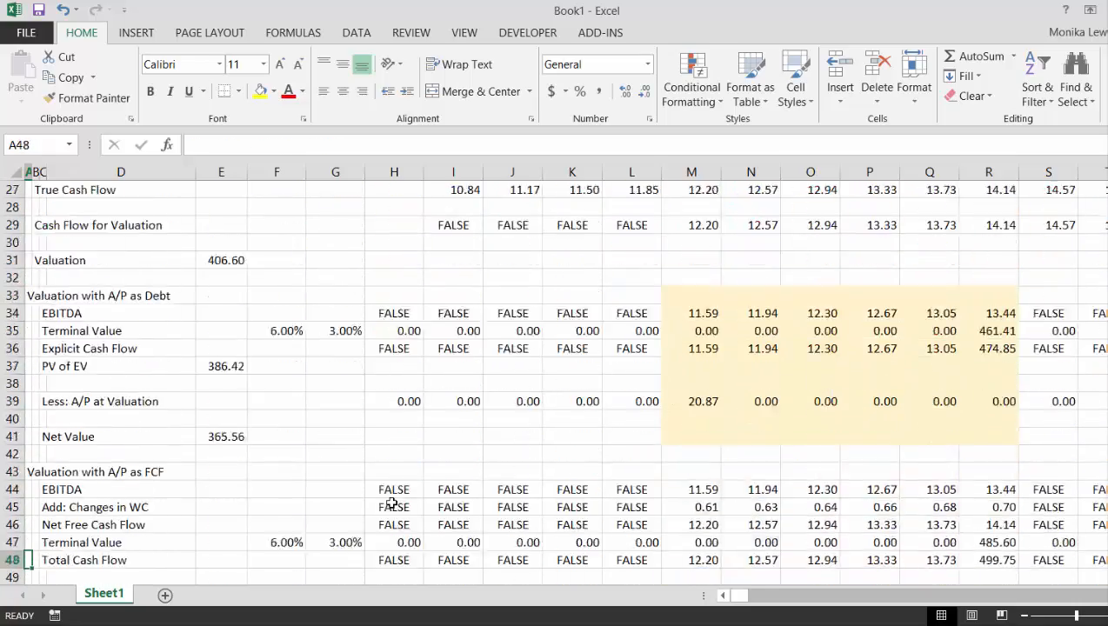
Step: Return from the A/P as FCF section to the Historic Period row and review the True Value cash flows and Valuation
key(Up)
key(Up)
key(Up)
key(Up)
key(Up)
key(Up)
key(Up)
key(Up)
key(Up)
key(Up)
key(Up)
key(Up)
key(Up)
key(Up)
key(Up)
key(Up)
key(Up)
key(Up)
key(Up)
key(Up)
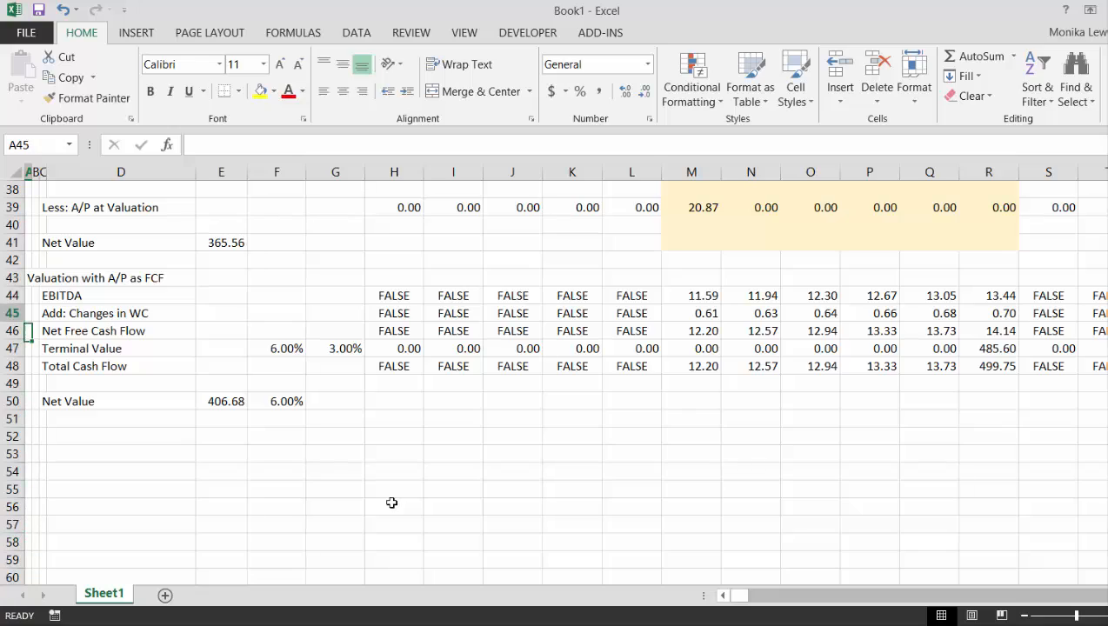
key(Up)
key(Up)
key(Up)
key(Up)
key(Up)
key(Up)
key(Up)
key(Up)
key(Up)
key(Up)
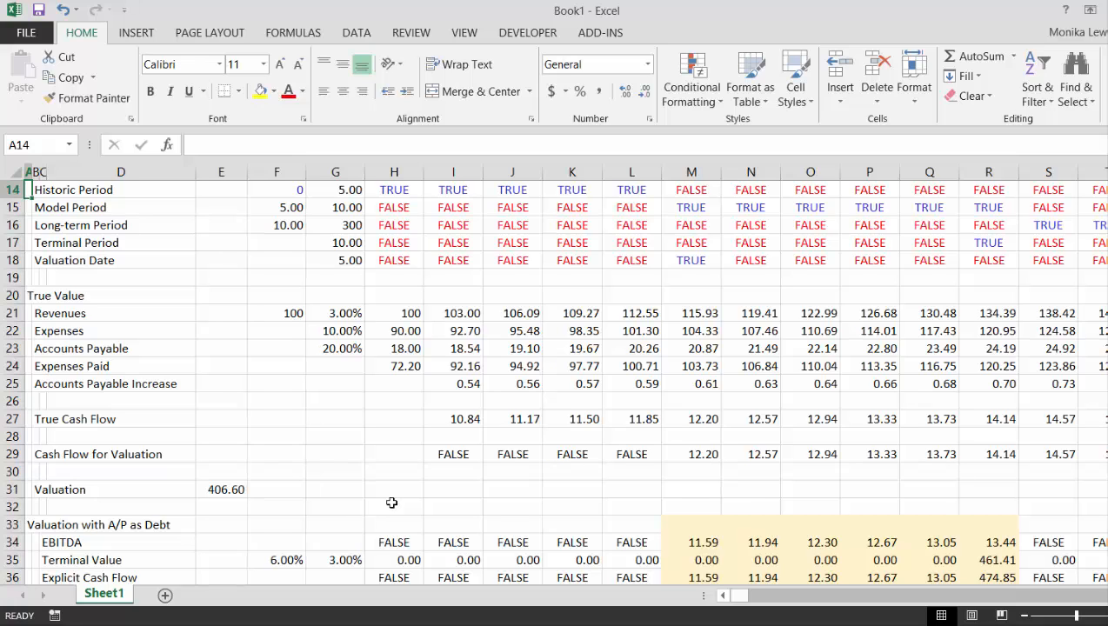
Step: Move down from the Historic Period row to row 52 and review the True Value, A/P as Debt and A/P as FCF valuations
key(Down)
key(Down)
key(Down)
key(Down)
key(Down)
key(Down)
key(Down)
key(Down)
key(Down)
key(Down)
key(Down)
key(Down)
key(Down)
key(Down)
key(Down)
key(Down)
key(Down)
key(Down)
key(Down)
key(Down)
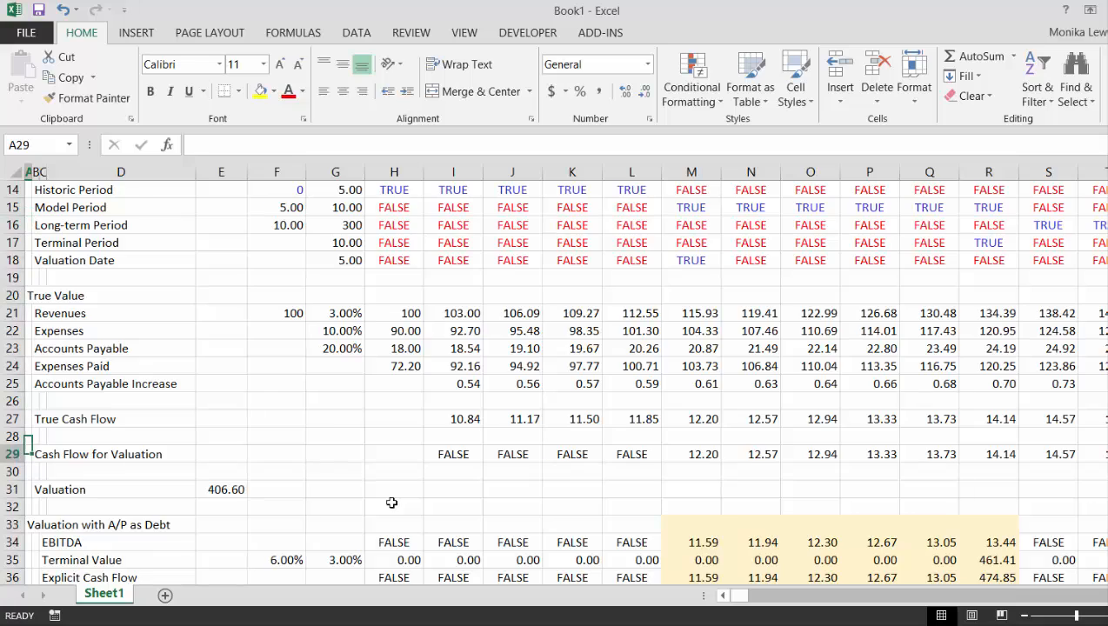
key(Down)
key(Down)
key(Down)
key(Down)
key(Down)
key(Down)
key(Down)
key(Down)
key(Down)
key(Down)
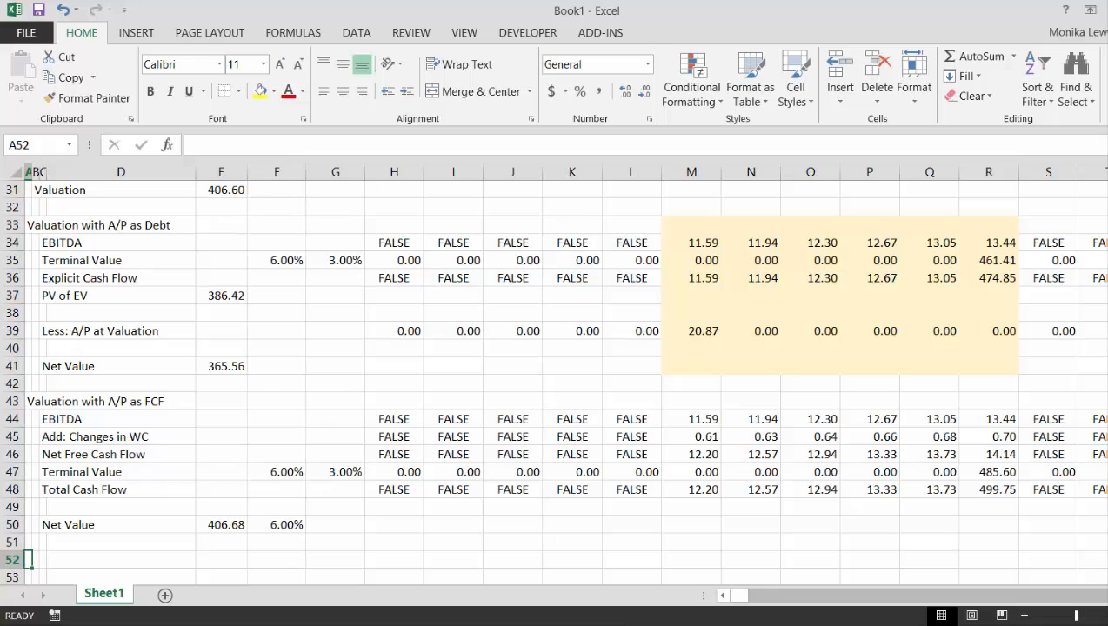
click(632, 624)
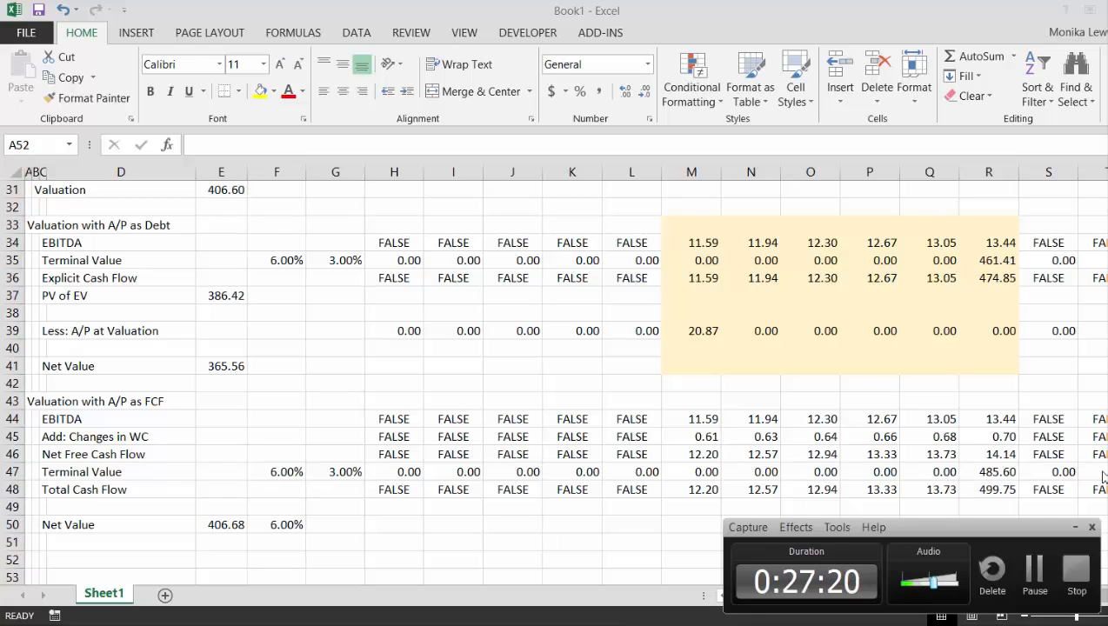